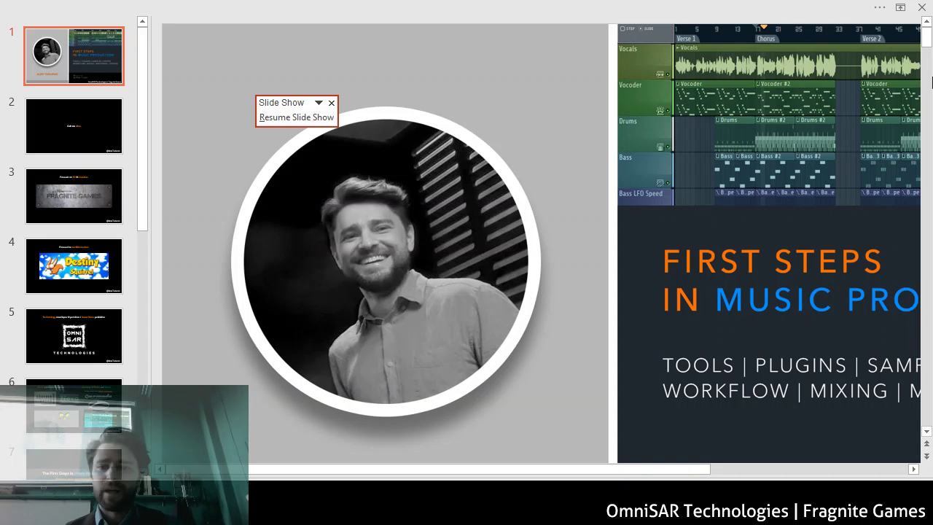
Switch to FL Studio and view the channel settings of the VTDS3 128 BPM 3AM Kit - 01 Mix audio clip
{"action": "key", "text": "alt+Tab"}
{"action": "key", "text": "alt+Tab"}
{"action": "key", "text": "alt+Tab"}
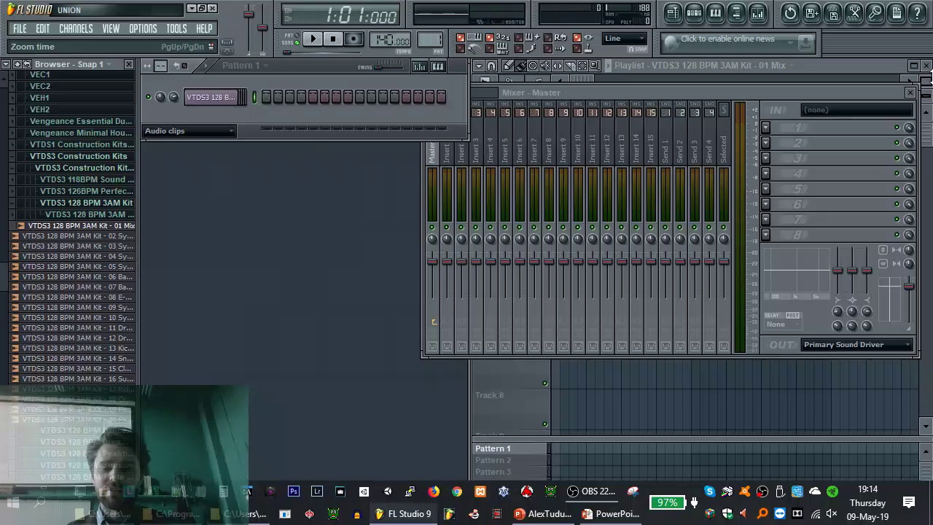
{"action": "key", "text": "alt+Tab"}
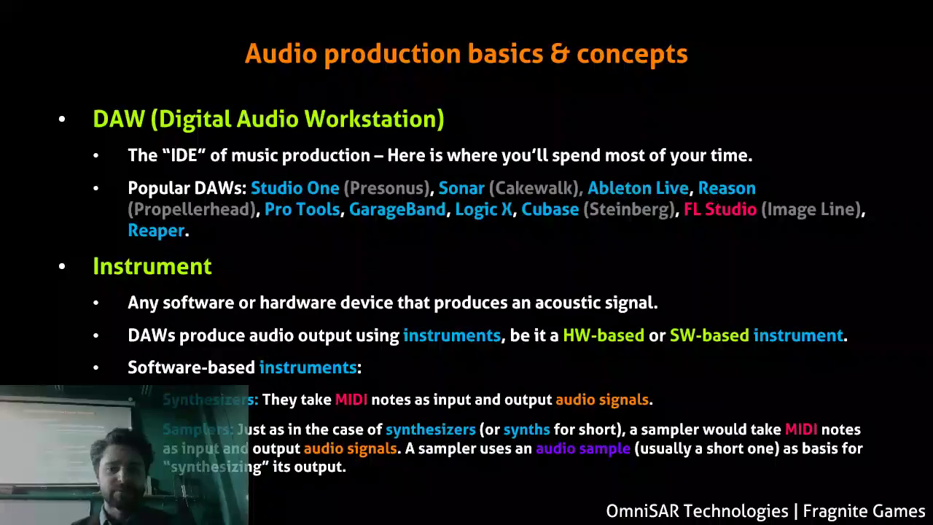
{"action": "key", "text": "alt+Tab"}
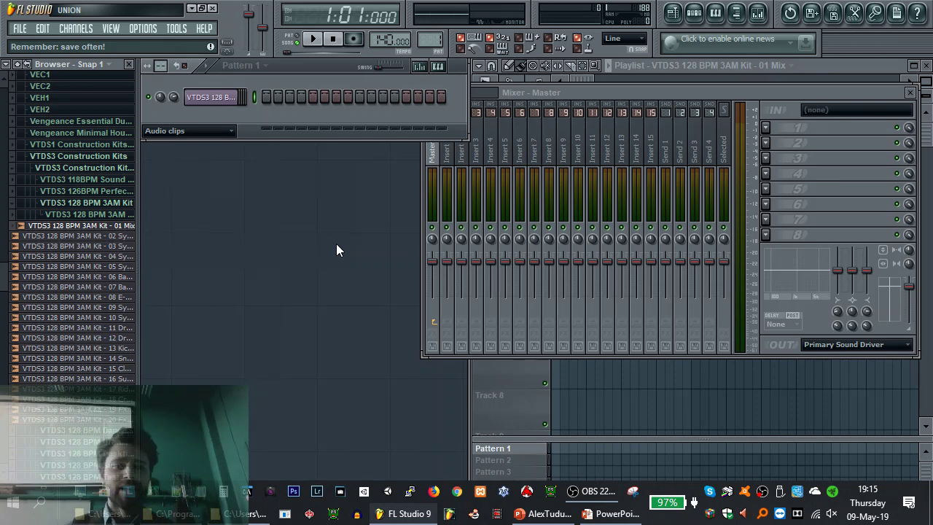
{"action": "left_click", "coordinate": [234, 97]}
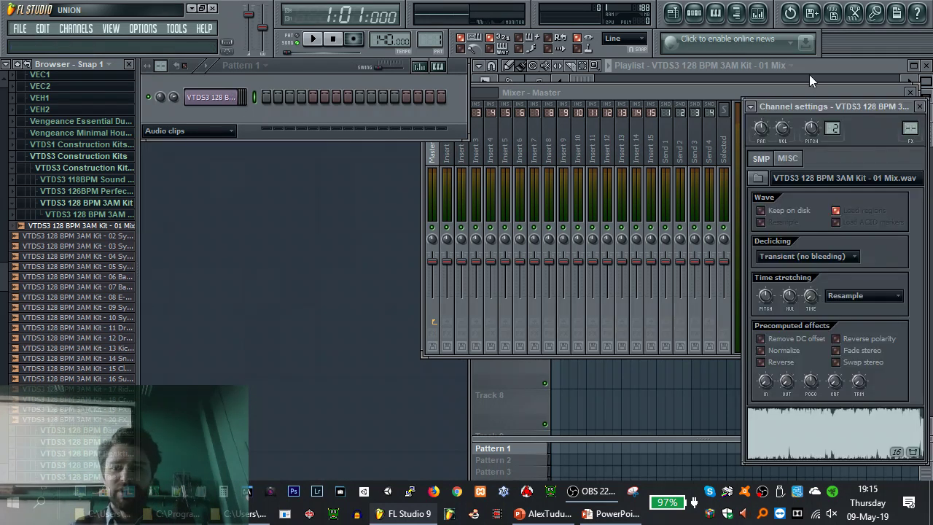
{"action": "left_click", "coordinate": [920, 107]}
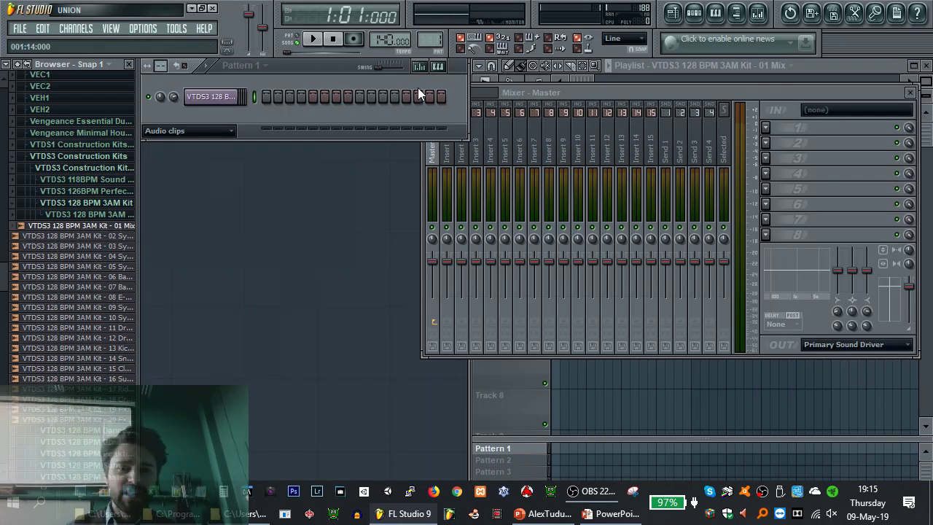
Toggle the Playlist, step sequencer, piano roll, browser and mixer in turn, leaving all of these windows hidden
{"action": "left_click_drag", "start_coordinate": [315, 69], "coordinate": [338, 138]}
{"action": "left_click", "coordinate": [672, 14]}
{"action": "left_click", "coordinate": [694, 13]}
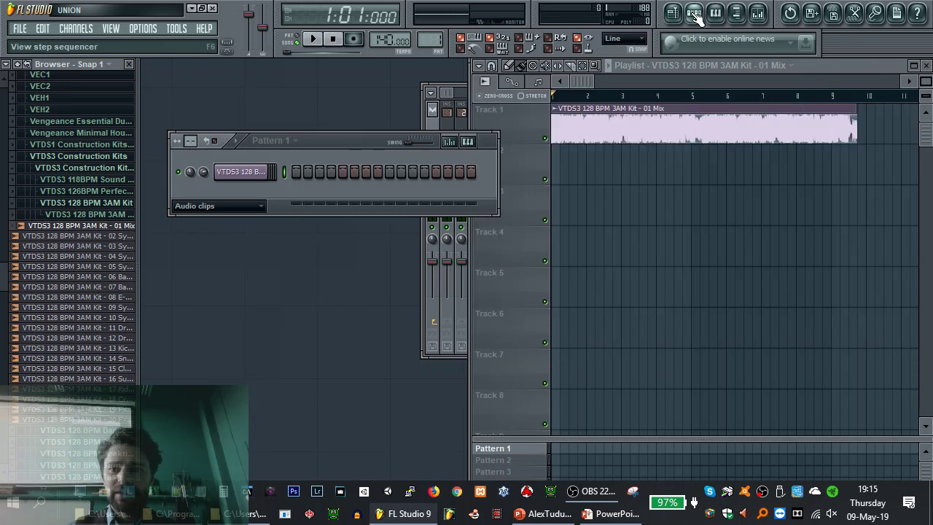
{"action": "left_click", "coordinate": [693, 13]}
{"action": "left_click", "coordinate": [716, 14]}
{"action": "left_click", "coordinate": [715, 13]}
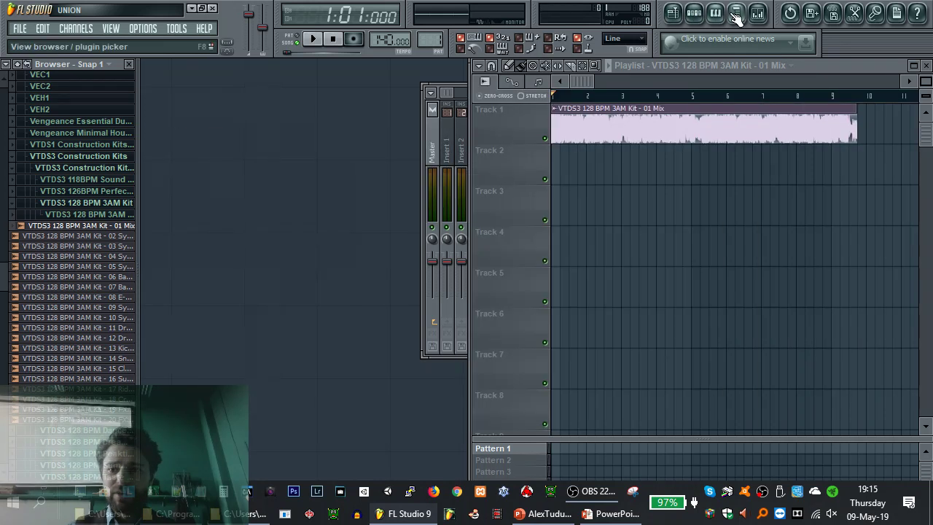
{"action": "left_click", "coordinate": [735, 13]}
{"action": "left_click", "coordinate": [735, 13]}
{"action": "left_click", "coordinate": [736, 13]}
{"action": "left_click", "coordinate": [758, 13]}
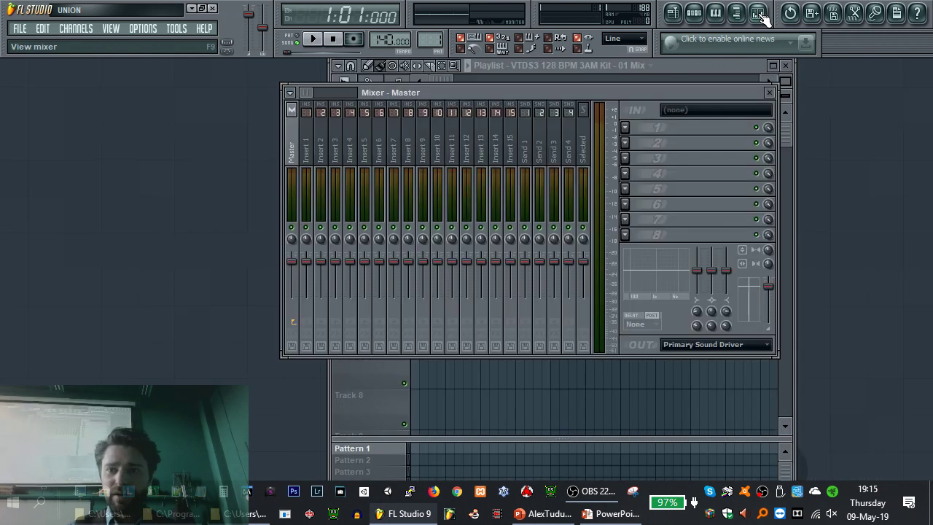
{"action": "left_click", "coordinate": [758, 13]}
{"action": "left_click", "coordinate": [672, 13]}
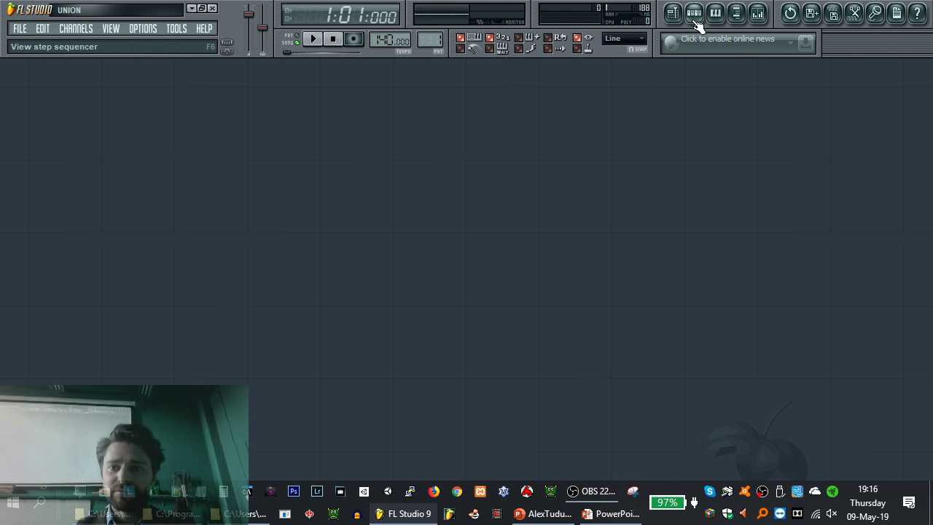
Show the Playlist and place a second copy of the audio clip on Track 2, starting where the Track 1 clip ends
{"action": "left_click", "coordinate": [672, 14]}
{"action": "left_click_drag", "start_coordinate": [627, 110], "coordinate": [566, 117]}
{"action": "left_click_drag", "start_coordinate": [674, 154], "coordinate": [641, 146]}
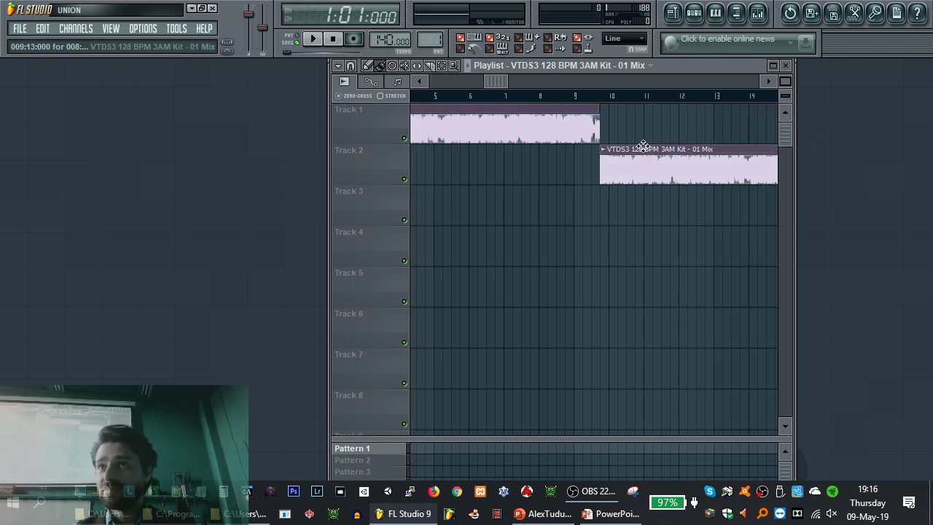
Delete the audio clips from Track 1 and Track 2 and close the Playlist
{"action": "right_click", "coordinate": [626, 159]}
{"action": "right_click", "coordinate": [594, 128]}
{"action": "left_click_drag", "start_coordinate": [728, 65], "coordinate": [803, 71]}
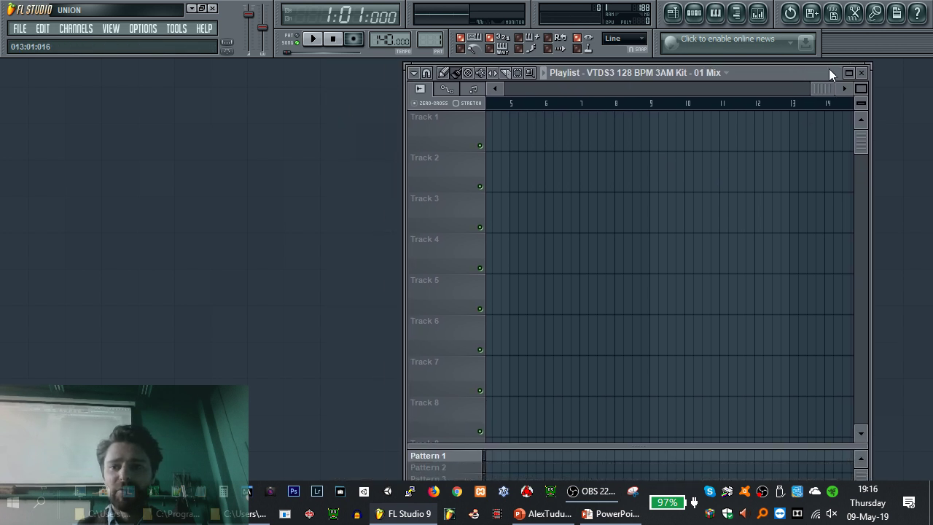
{"action": "left_click", "coordinate": [859, 73]}
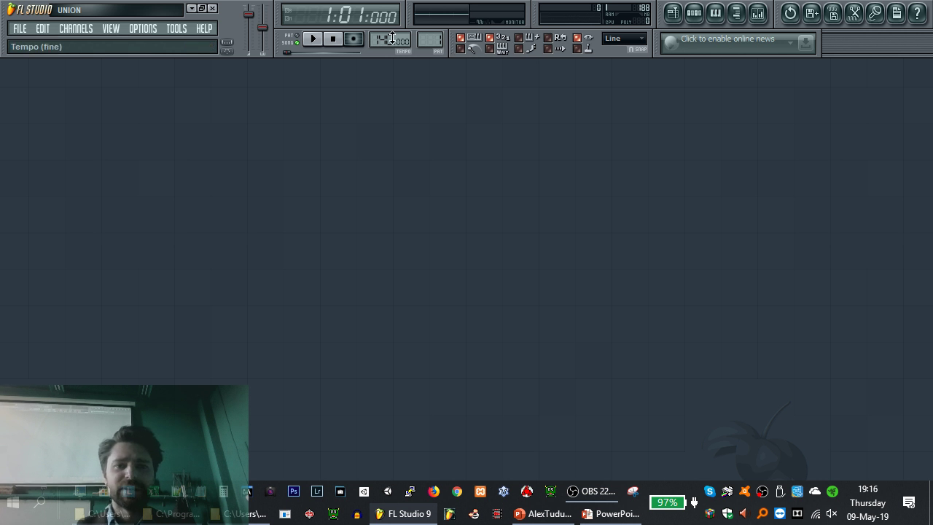
{"action": "left_click", "coordinate": [323, 42]}
{"action": "left_click", "coordinate": [335, 42]}
{"action": "left_click", "coordinate": [321, 40]}
{"action": "left_click", "coordinate": [332, 39]}
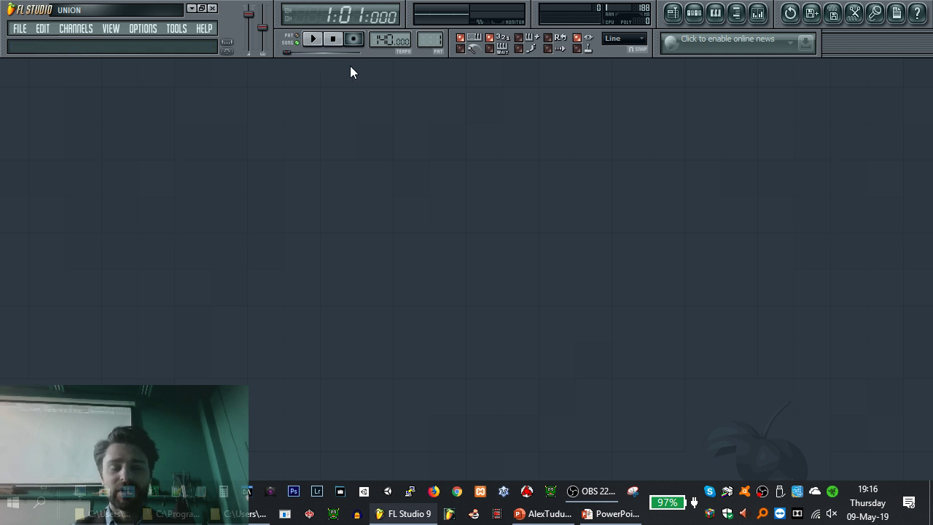
Examine the project file commands, the export formats and the instruments that can be added as channels
{"action": "left_click", "coordinate": [62, 27]}
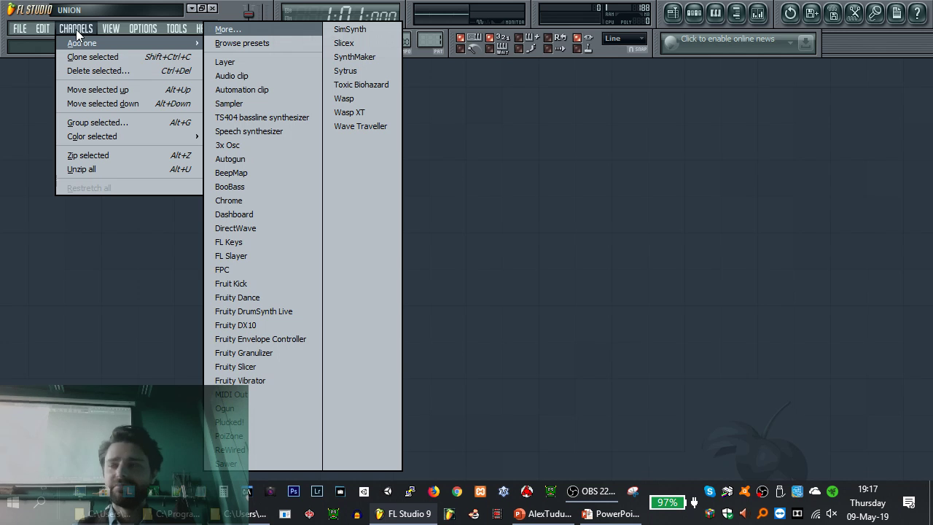
{"action": "left_click", "coordinate": [15, 32]}
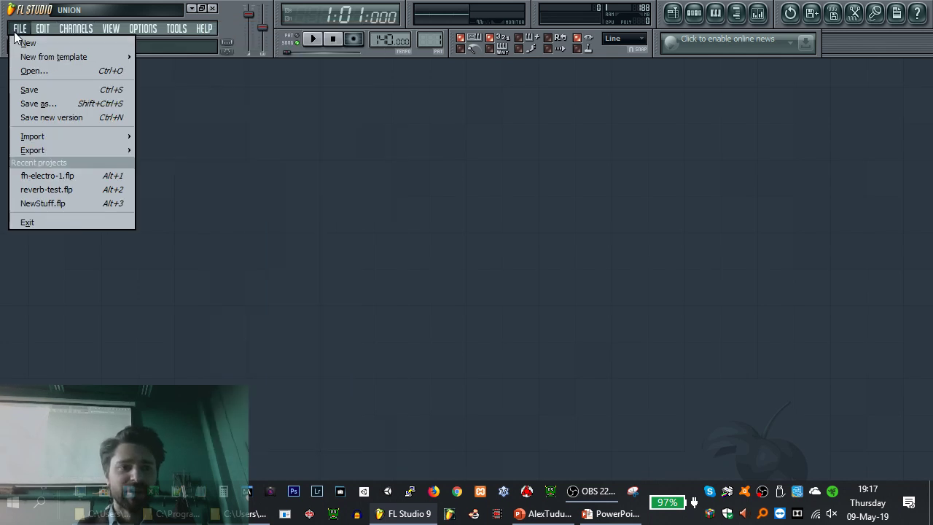
{"action": "left_click", "coordinate": [33, 71]}
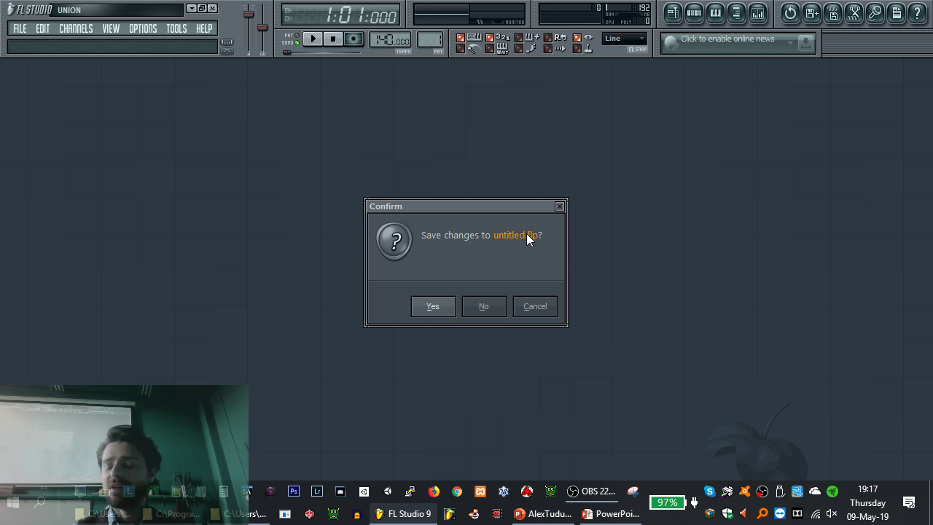
{"action": "left_click", "coordinate": [541, 309]}
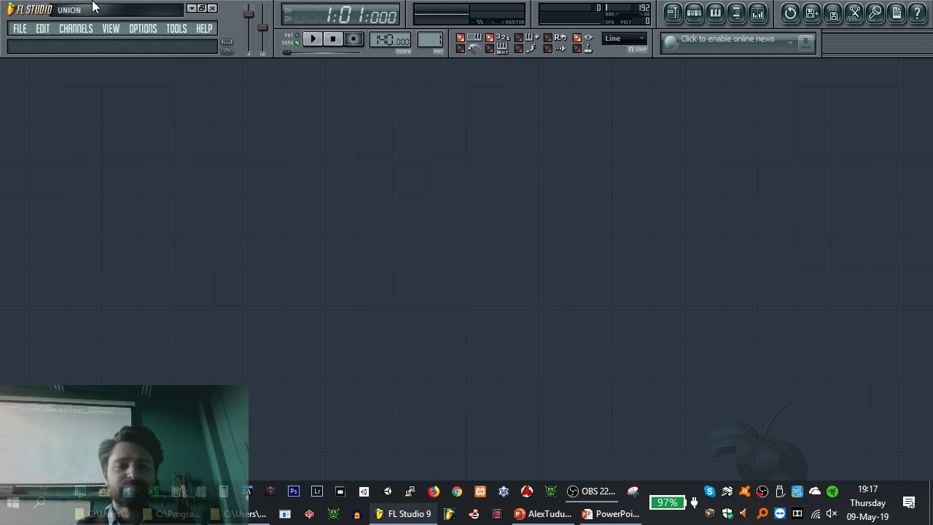
{"action": "left_click", "coordinate": [20, 29]}
{"action": "mouse_move", "coordinate": [37, 149]}
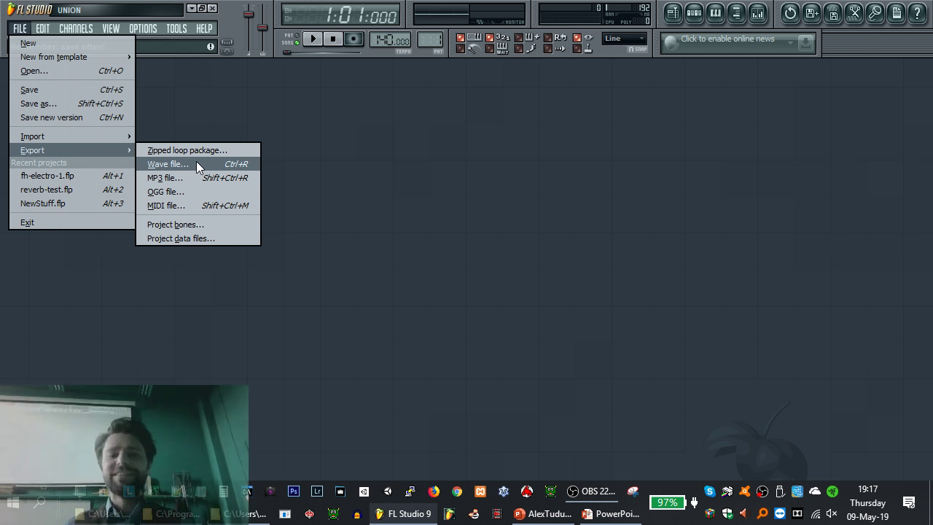
{"action": "left_click", "coordinate": [393, 155]}
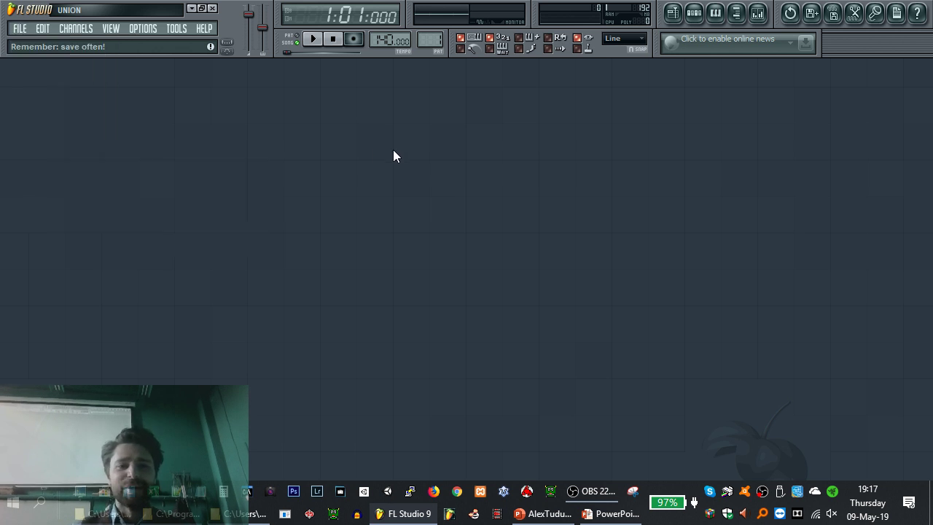
{"action": "left_click", "coordinate": [76, 29]}
{"action": "mouse_move", "coordinate": [77, 38]}
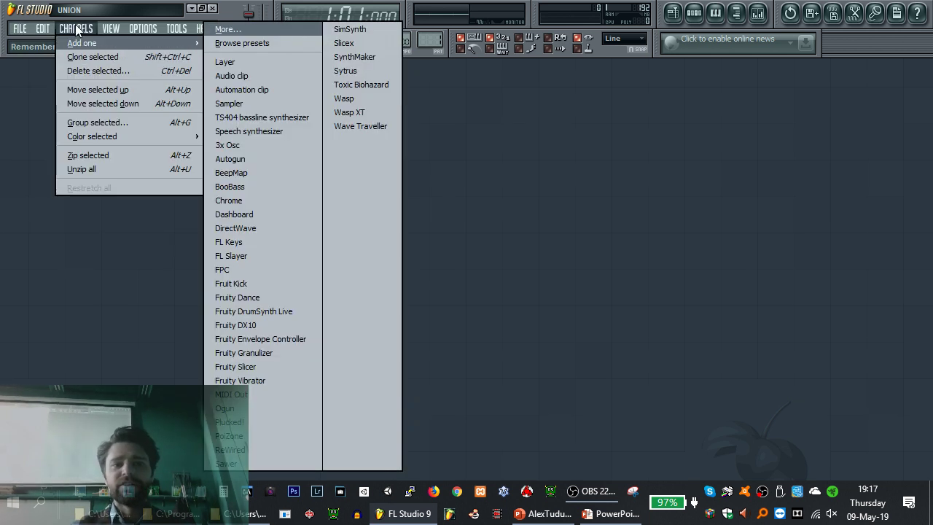
{"action": "left_click", "coordinate": [76, 30]}
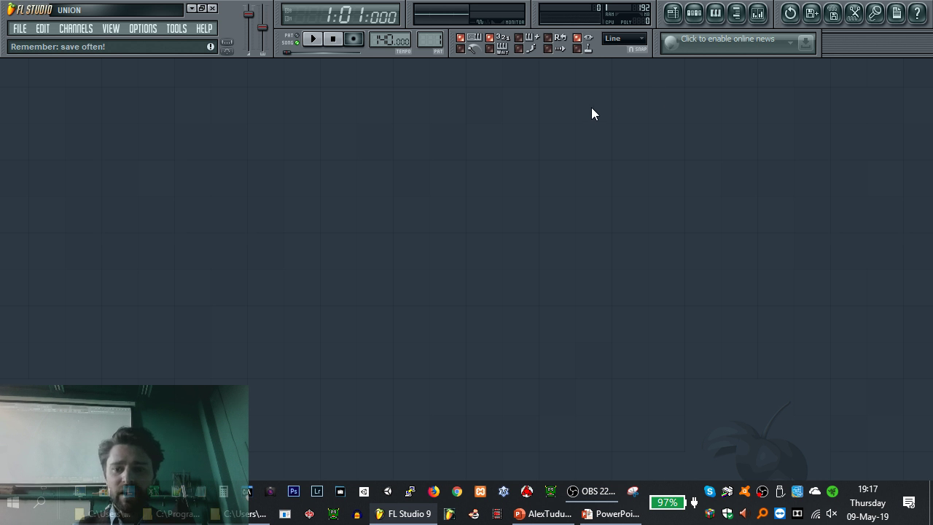
Bring up the VTDS3 channel's settings from the step sequencer and switch to the PowerPoint slide show
{"action": "left_click", "coordinate": [694, 14]}
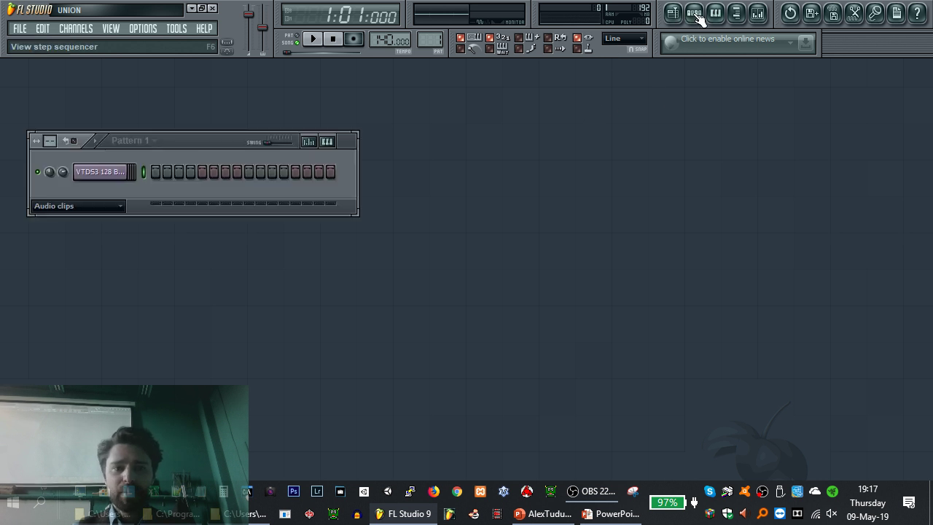
{"action": "left_click_drag", "start_coordinate": [203, 144], "coordinate": [287, 125]}
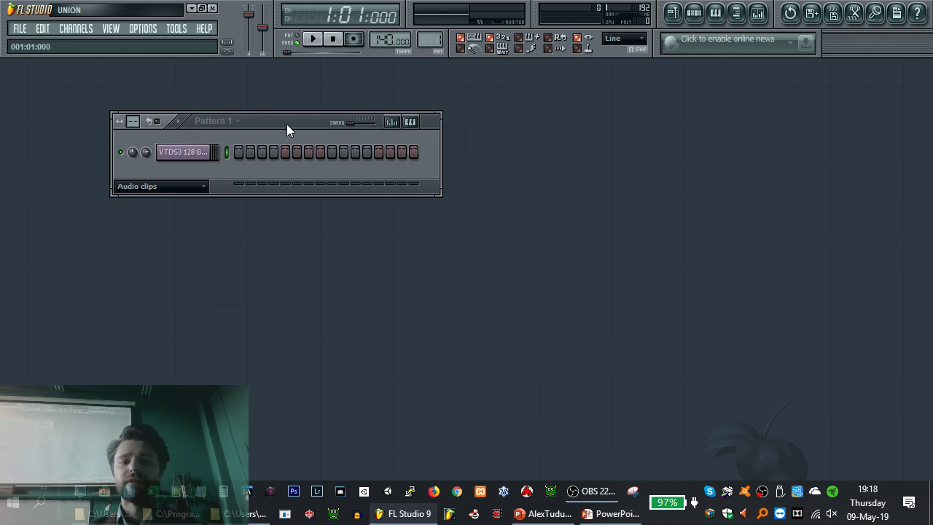
{"action": "left_click_drag", "start_coordinate": [283, 121], "coordinate": [279, 134]}
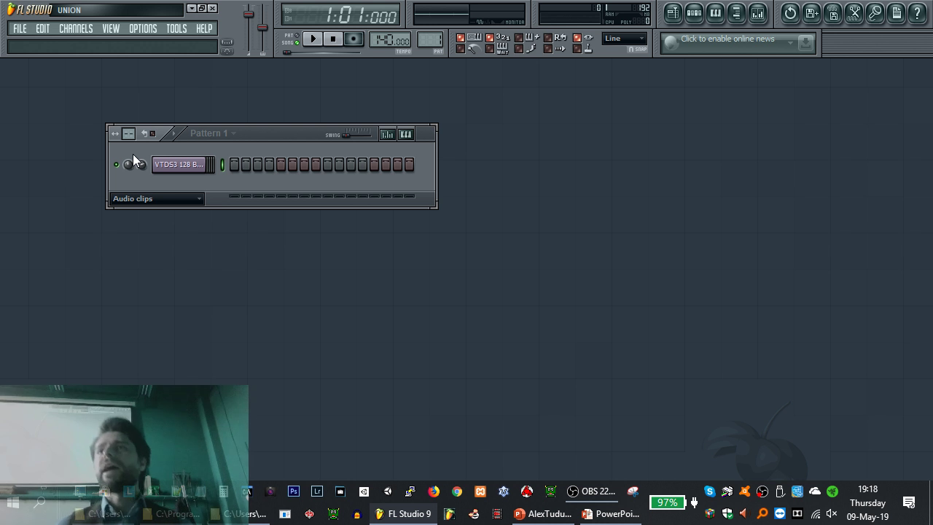
{"action": "left_click_drag", "start_coordinate": [295, 137], "coordinate": [272, 132]}
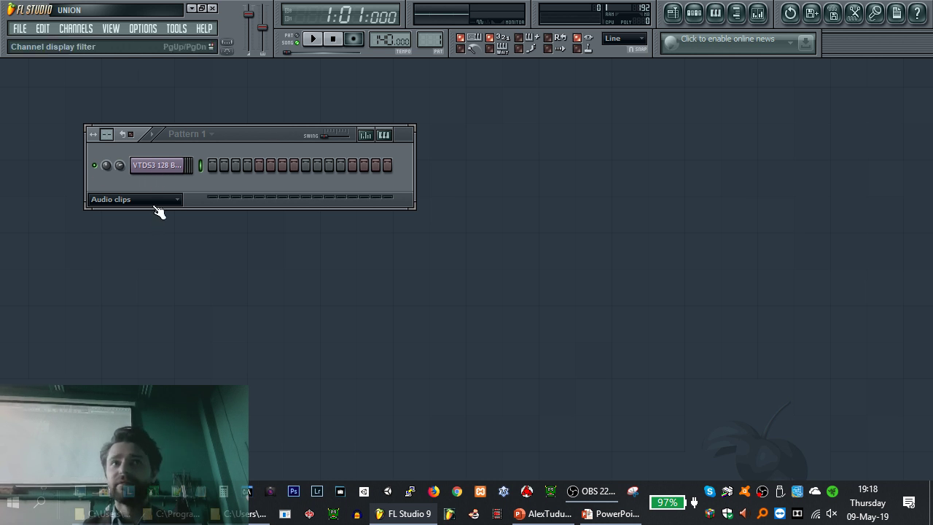
{"action": "left_click", "coordinate": [171, 168]}
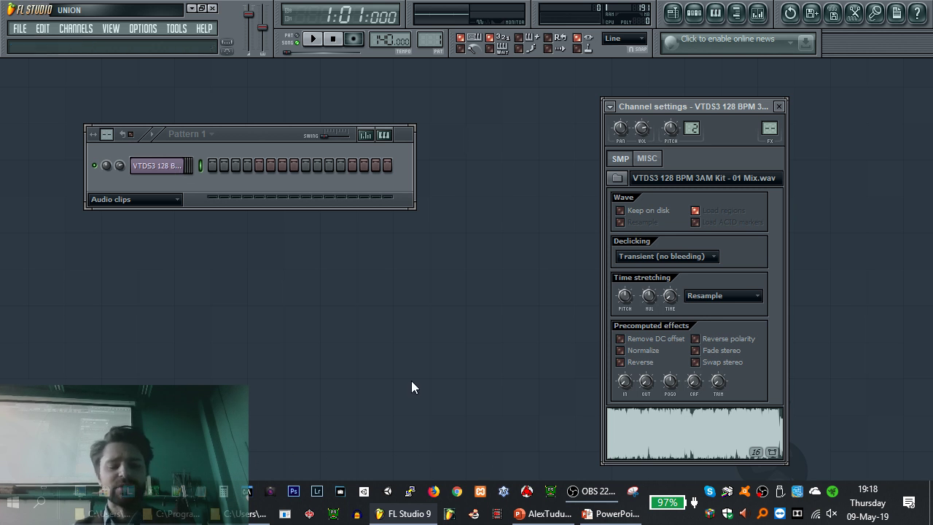
{"action": "key", "text": "alt+Tab"}
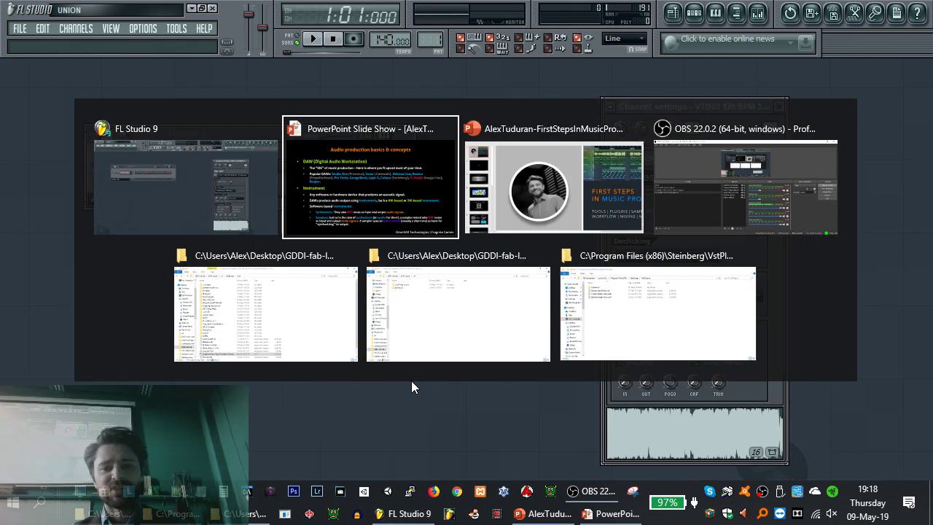
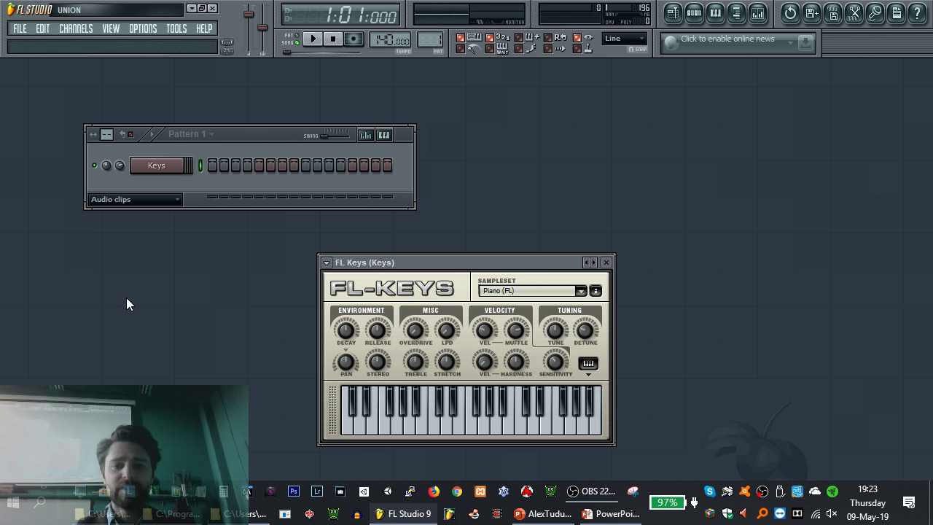
Move the FL Keys window aside and choose Piano (FL) as its sampleset
{"action": "left_click_drag", "start_coordinate": [417, 263], "coordinate": [520, 247]}
{"action": "left_click", "coordinate": [616, 274]}
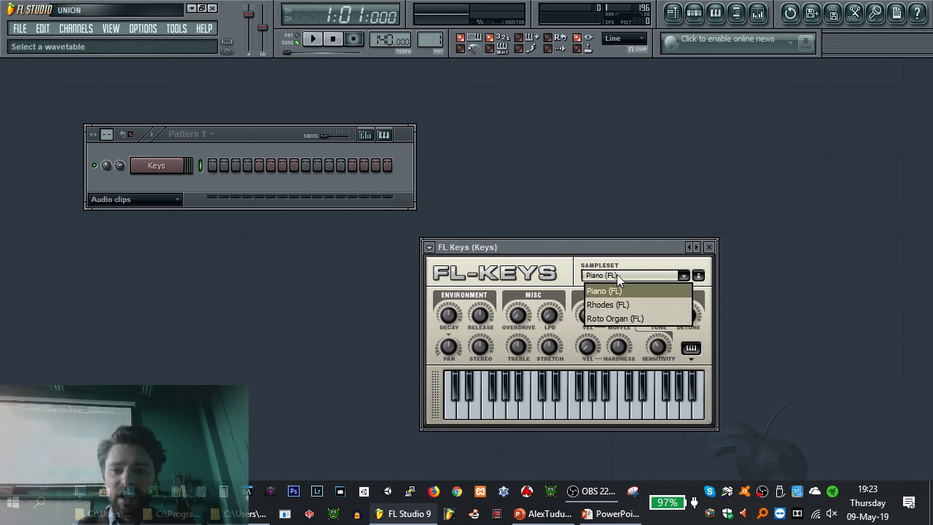
{"action": "left_click", "coordinate": [636, 288]}
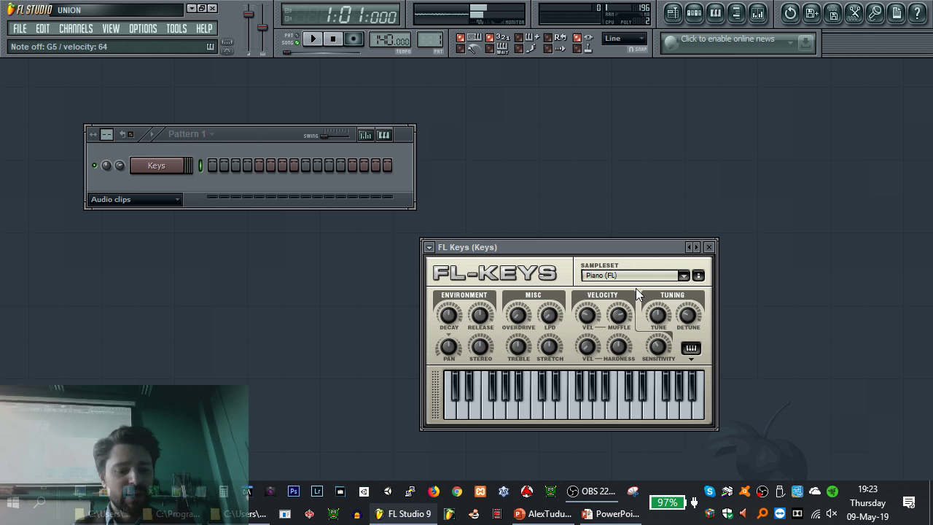
Raise the computer's audio volume
{"action": "key", "text": "XF86AudioRaiseVolume"}
{"action": "key", "text": "XF86AudioRaiseVolume"}
{"action": "key", "text": "XF86AudioRaiseVolume"}
{"action": "key", "text": "XF86AudioRaiseVolume"}
{"action": "key", "text": "XF86AudioRaiseVolume"}
{"action": "key", "text": "XF86AudioRaiseVolume"}
{"action": "key", "text": "XF86AudioRaiseVolume"}
{"action": "key", "text": "XF86AudioRaiseVolume"}
{"action": "key", "text": "XF86AudioRaiseVolume"}
{"action": "key", "text": "XF86AudioRaiseVolume"}
{"action": "key", "text": "XF86AudioRaiseVolume"}
{"action": "key", "text": "XF86AudioRaiseVolume"}
{"action": "key", "text": "XF86AudioRaiseVolume"}
{"action": "key", "text": "XF86AudioRaiseVolume"}
{"action": "key", "text": "XF86AudioRaiseVolume"}
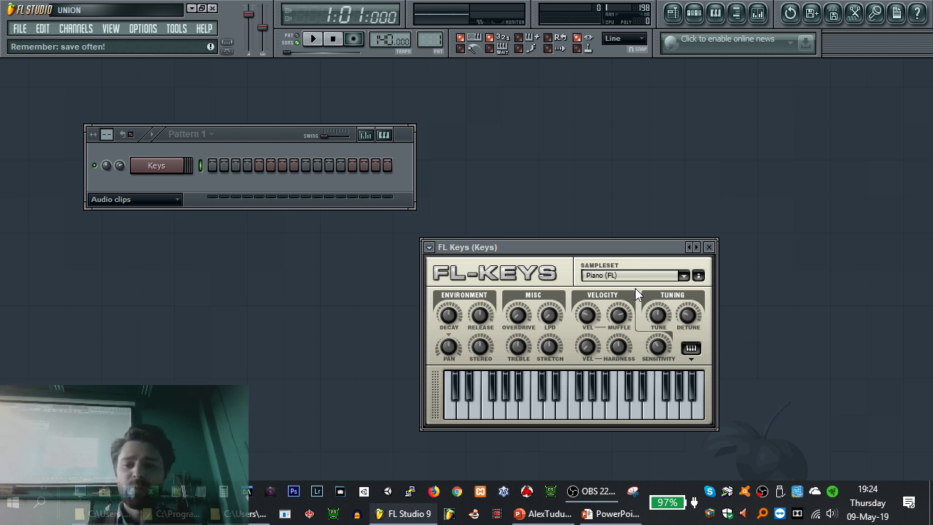
Play two test notes on the FL Keys piano and move its window beneath the step sequencer
{"action": "key", "text": "z"}
{"action": "key", "text": "c"}
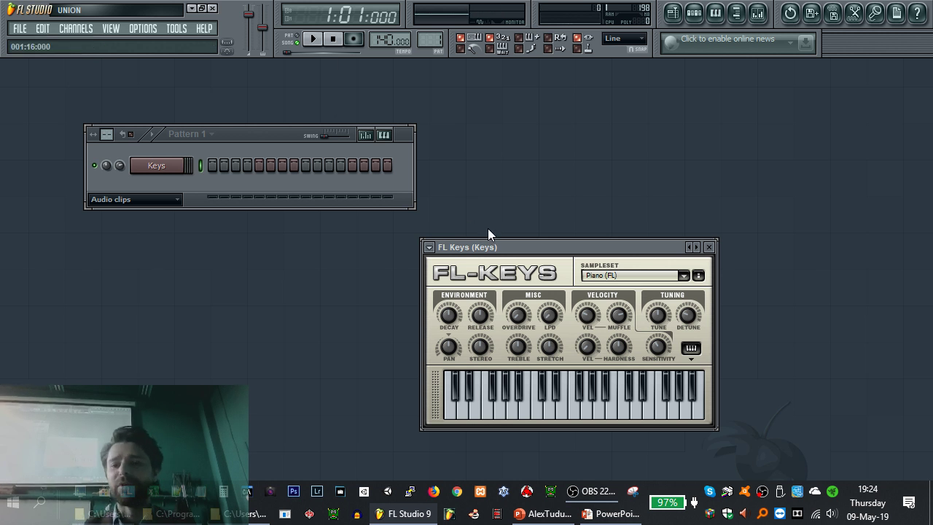
{"action": "left_click_drag", "start_coordinate": [580, 246], "coordinate": [229, 258]}
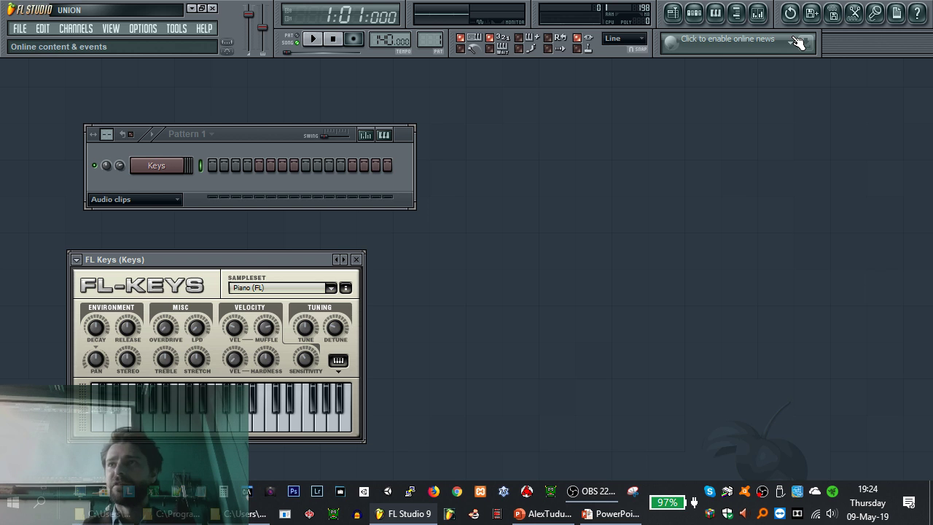
Switch to the PowerPoint slide show and advance to the slide "Audio production basics & concepts (3)"
{"action": "key", "text": "alt+Tab"}
{"action": "key", "text": "Right"}
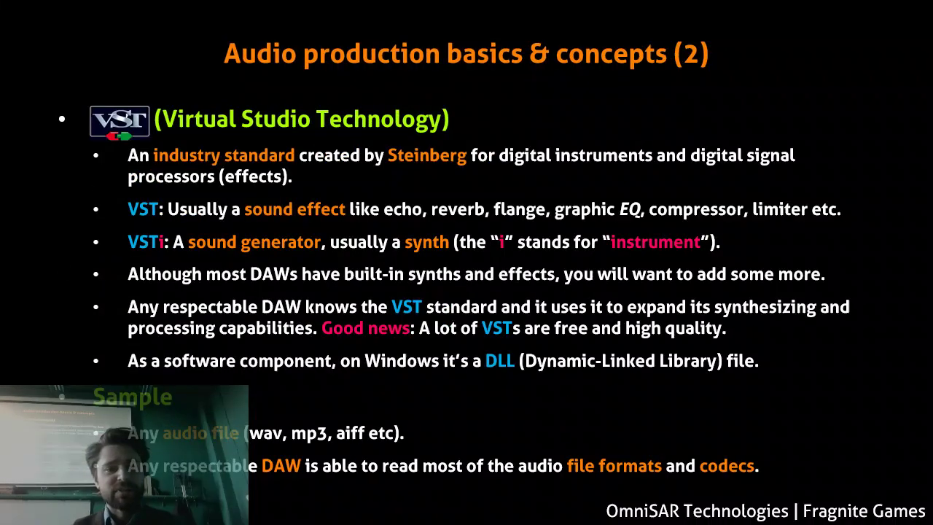
{"action": "key", "text": "Right"}
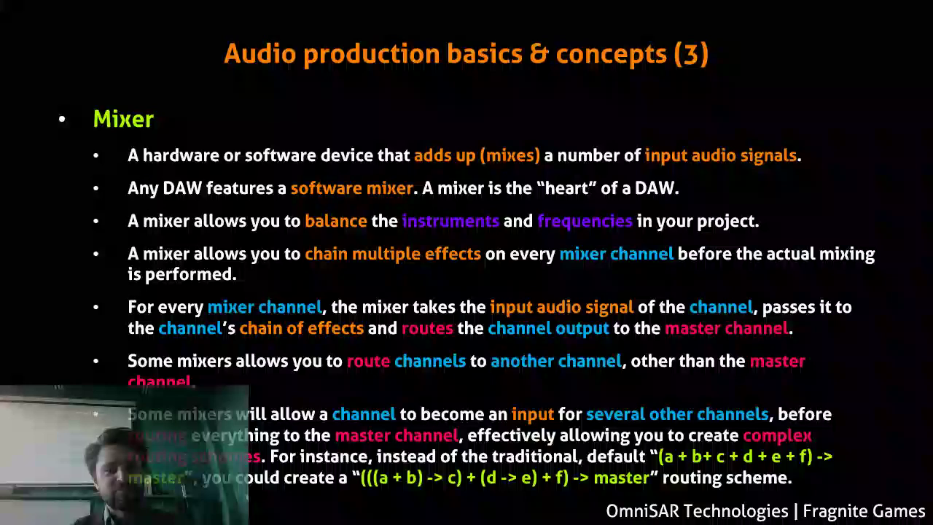
Go back two slides in the slide show and switch to FL Studio
{"action": "key", "text": "Left"}
{"action": "key", "text": "Left"}
{"action": "key", "text": "alt+Tab"}
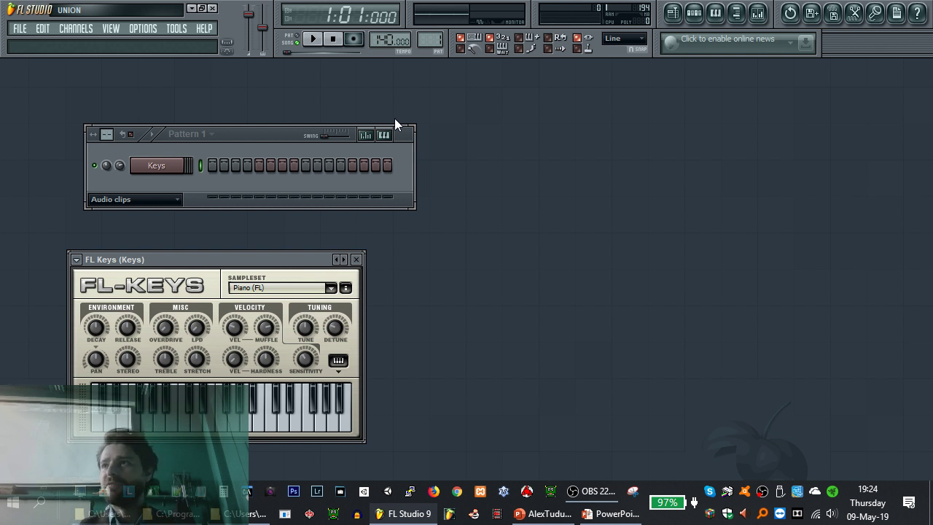
Show the Keys channel settings, shift the FL Keys window clear of the webcam area and play four test notes on its piano
{"action": "left_click", "coordinate": [164, 169]}
{"action": "left_click_drag", "start_coordinate": [210, 266], "coordinate": [340, 253]}
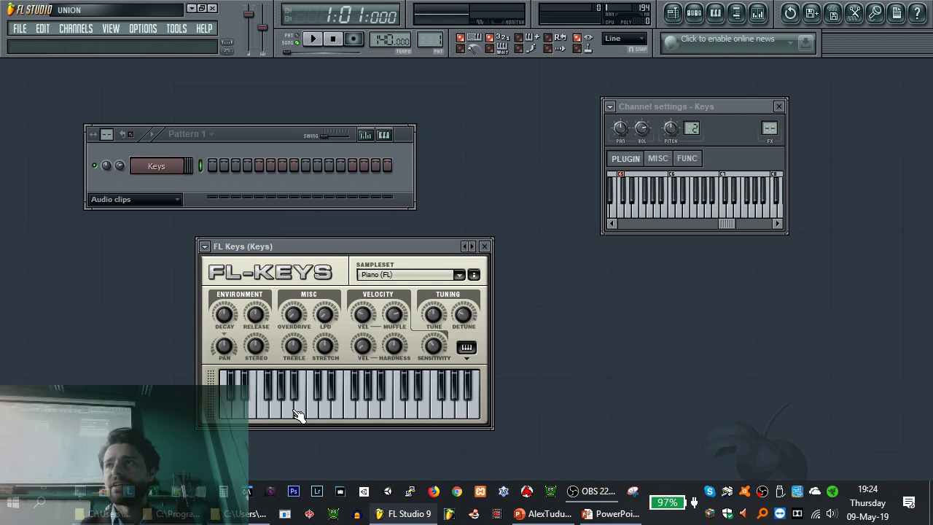
{"action": "left_click", "coordinate": [368, 408]}
{"action": "left_click", "coordinate": [432, 408]}
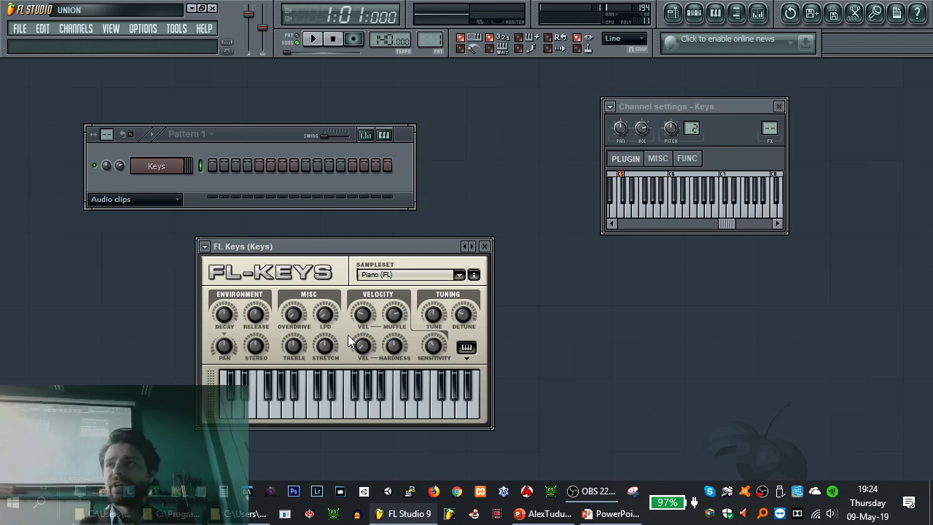
{"action": "left_click", "coordinate": [347, 408]}
{"action": "left_click", "coordinate": [255, 405]}
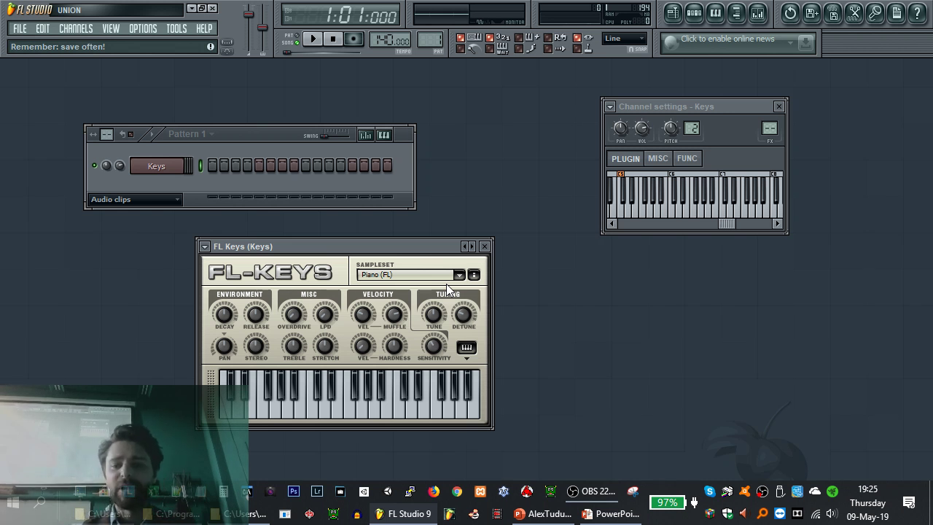
Add a Wasp synthesizer channel and arrange the FL Keys and Wasp windows side by side
{"action": "left_click", "coordinate": [81, 28]}
{"action": "mouse_move", "coordinate": [86, 45]}
{"action": "left_click", "coordinate": [76, 29]}
{"action": "left_click", "coordinate": [75, 28]}
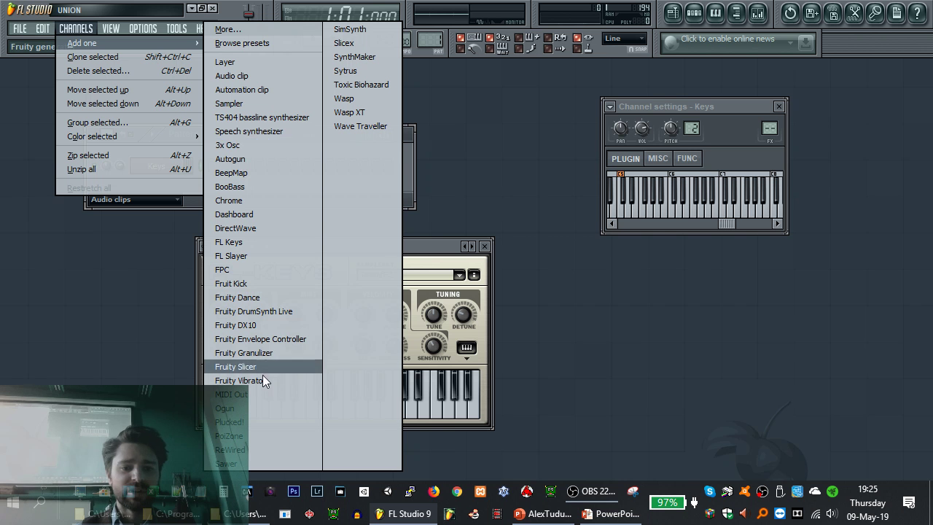
{"action": "left_click", "coordinate": [360, 100]}
{"action": "left_click_drag", "start_coordinate": [355, 248], "coordinate": [703, 261]}
{"action": "left_click_drag", "start_coordinate": [360, 267], "coordinate": [342, 218]}
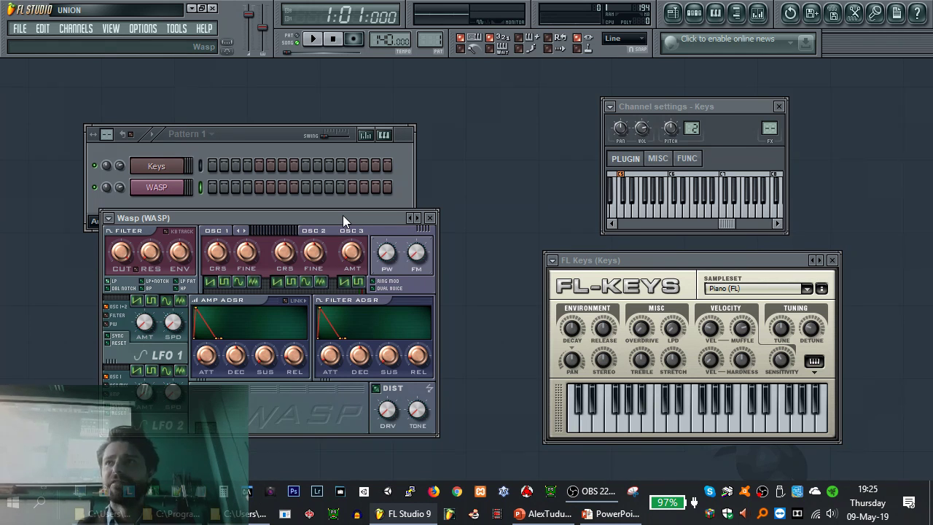
Load the mad_dnb_bass_3 preset in Wasp and move the step sequencer above the Wasp window
{"action": "key", "text": "m"}
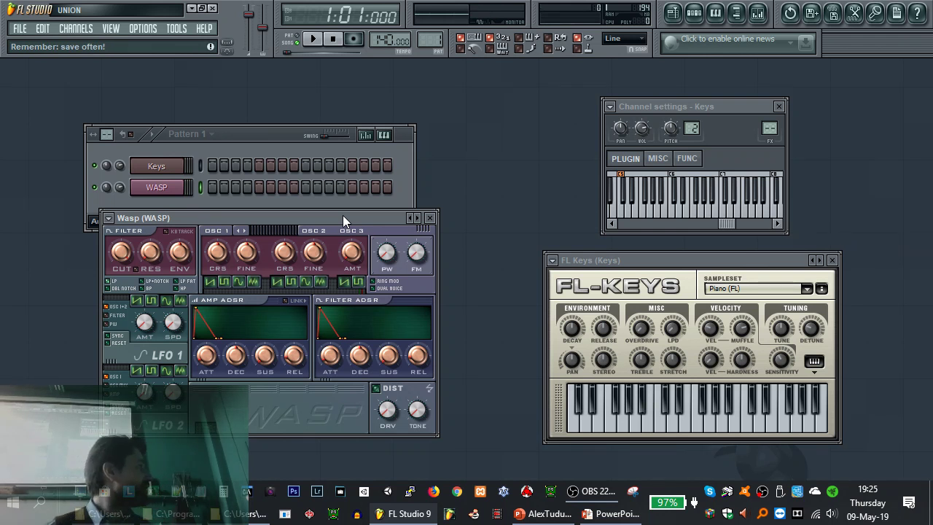
{"action": "left_click", "coordinate": [108, 218]}
{"action": "mouse_move", "coordinate": [128, 252]}
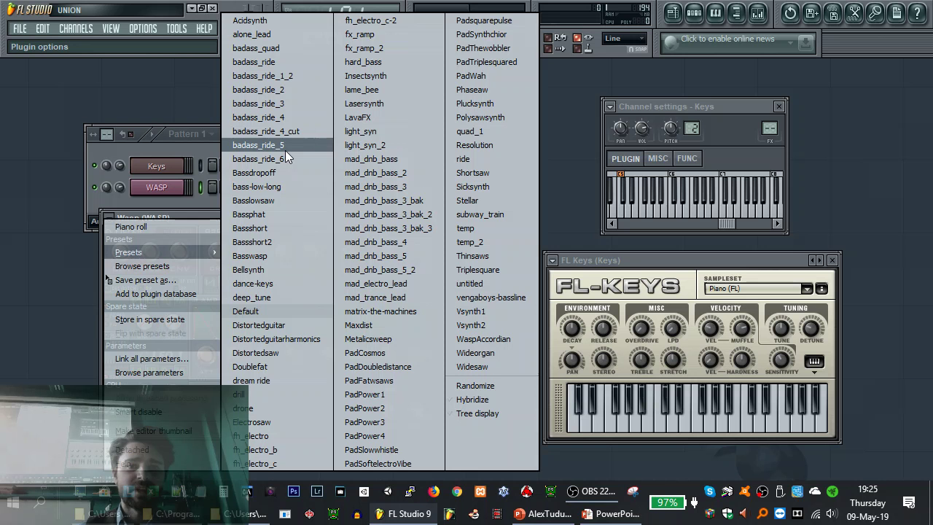
{"action": "left_click", "coordinate": [377, 186]}
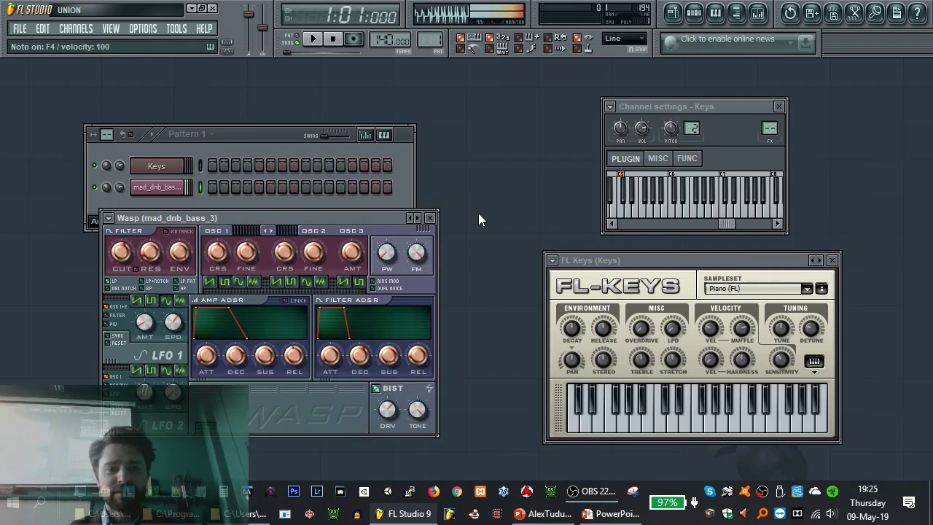
{"action": "left_click_drag", "start_coordinate": [240, 138], "coordinate": [261, 92]}
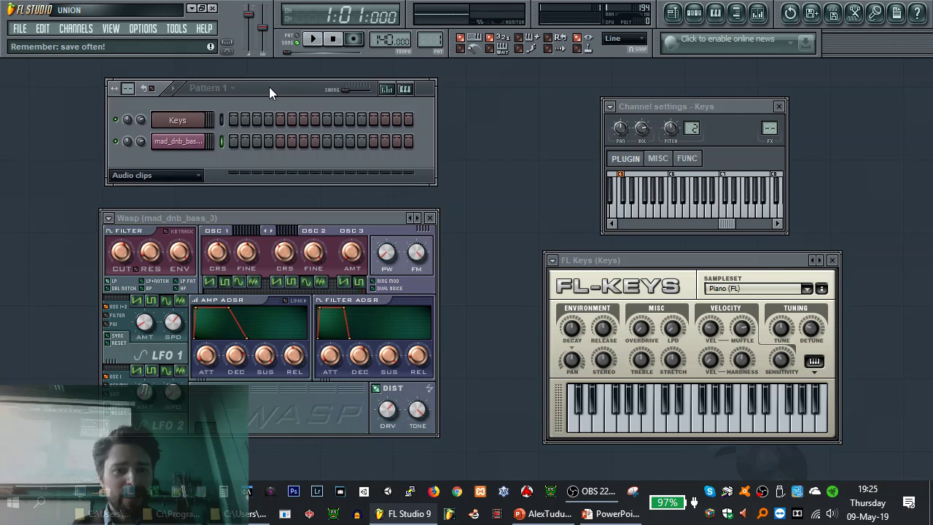
Switch between the Wasp bass and Keys channels and play test notes to compare their sounds
{"action": "left_click", "coordinate": [198, 141]}
{"action": "left_click", "coordinate": [179, 143]}
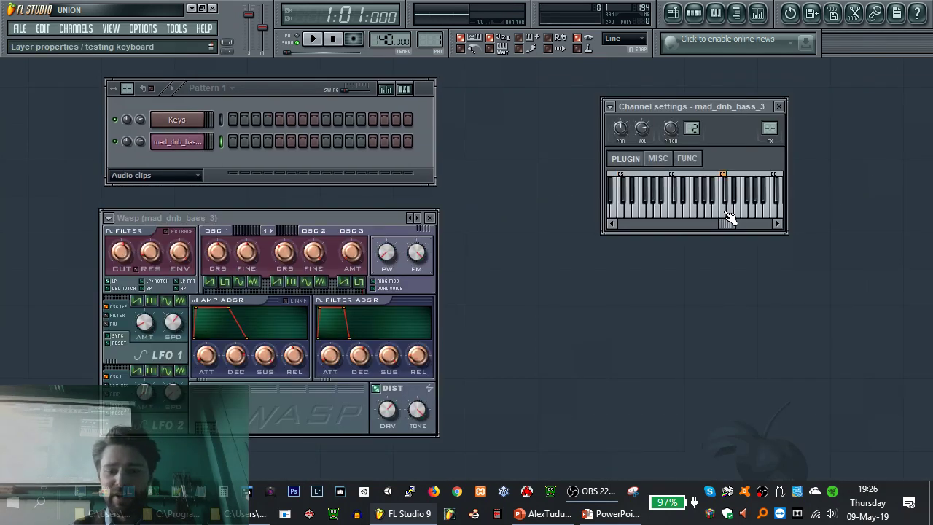
{"action": "left_click", "coordinate": [730, 211]}
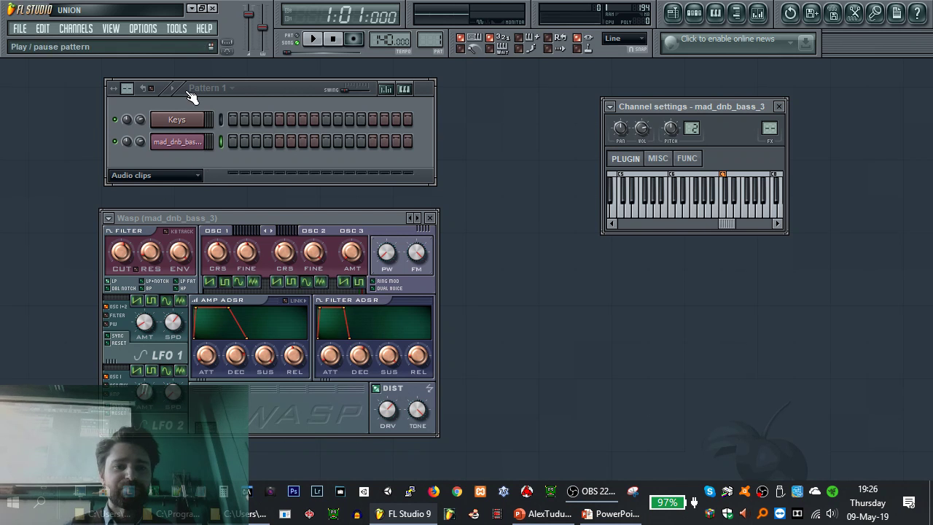
{"action": "left_click", "coordinate": [191, 120]}
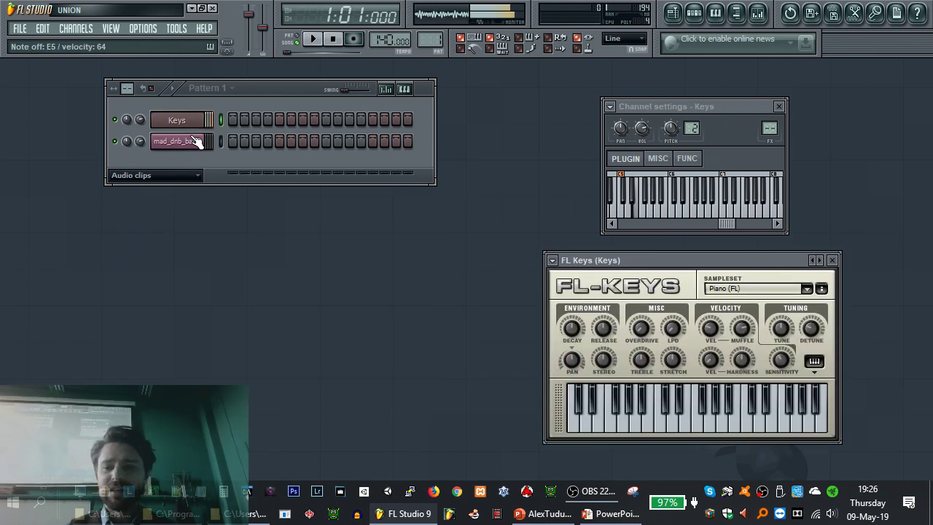
{"action": "left_click", "coordinate": [188, 143]}
{"action": "key", "text": "v"}
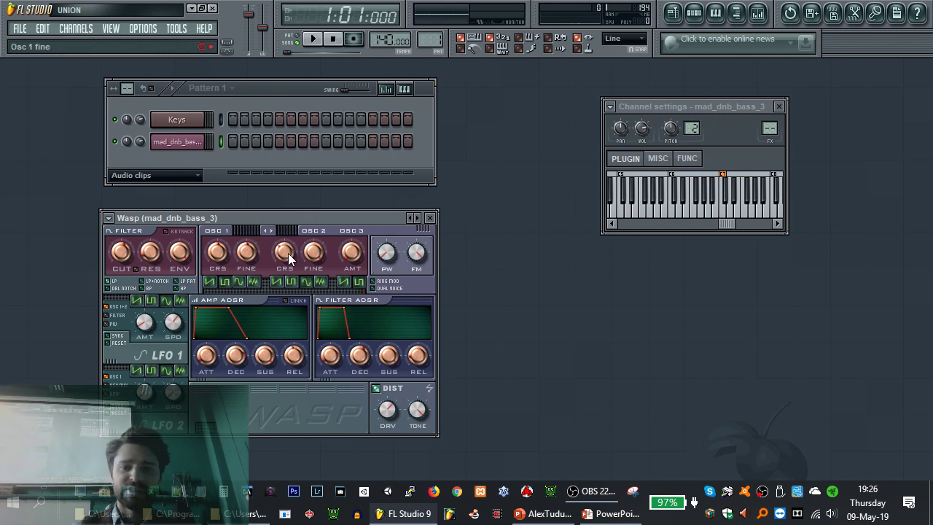
Add a Sytrus synthesizer channel and move its window up over the workspace
{"action": "left_click", "coordinate": [76, 28]}
{"action": "mouse_move", "coordinate": [82, 43]}
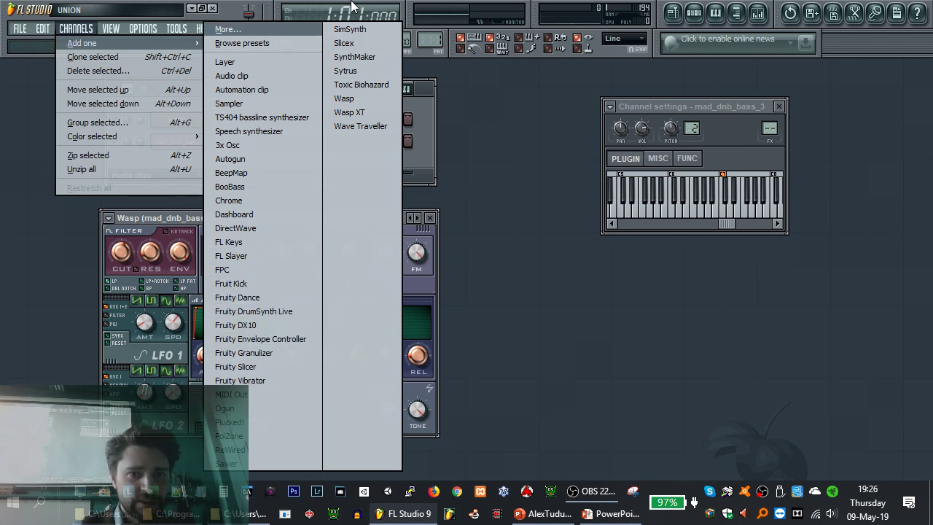
{"action": "left_click", "coordinate": [353, 73]}
{"action": "left_click_drag", "start_coordinate": [425, 237], "coordinate": [583, 119]}
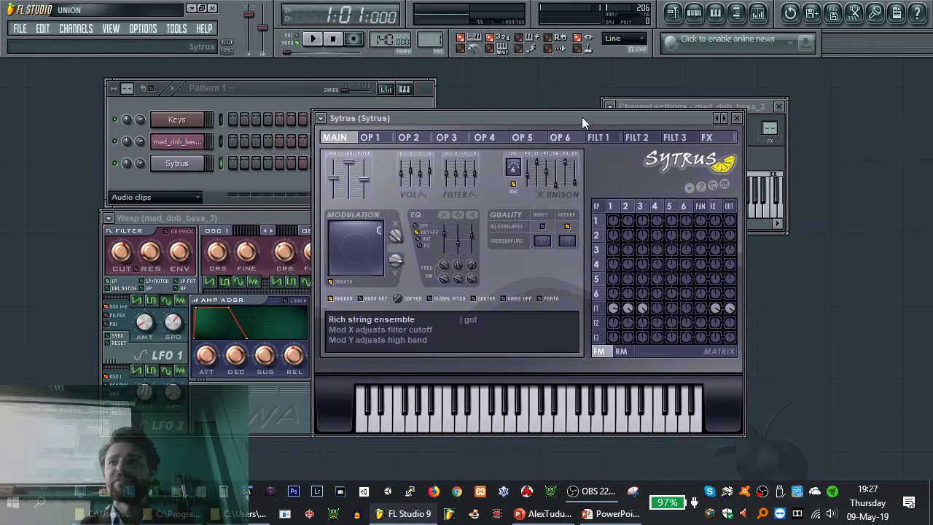
Look through Sytrus's OP 1 to OP 6, FILT 1 and FILT 2 pages
{"action": "left_click", "coordinate": [369, 137]}
{"action": "left_click", "coordinate": [408, 137]}
{"action": "left_click", "coordinate": [446, 137]}
{"action": "left_click", "coordinate": [484, 137]}
{"action": "left_click", "coordinate": [522, 137]}
{"action": "left_click", "coordinate": [560, 137]}
{"action": "left_click", "coordinate": [597, 137]}
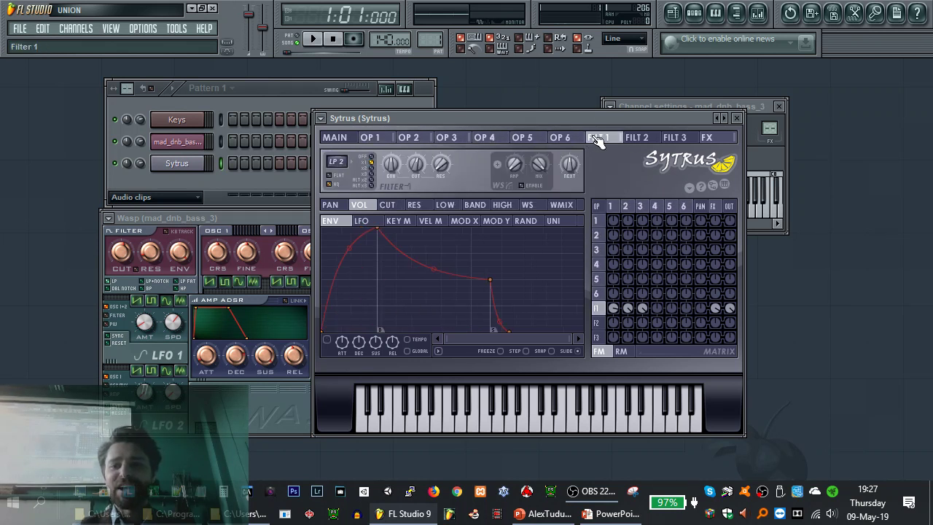
{"action": "left_click", "coordinate": [636, 137]}
Change several knobs in Sytrus's modulation matrix and move the FILT 2 volume envelope's sustain point further along and higher
{"action": "left_click", "coordinate": [671, 249]}
{"action": "left_click", "coordinate": [642, 264]}
{"action": "left_click", "coordinate": [671, 264]}
{"action": "left_click", "coordinate": [715, 250]}
{"action": "left_click", "coordinate": [671, 308]}
{"action": "left_click", "coordinate": [686, 322]}
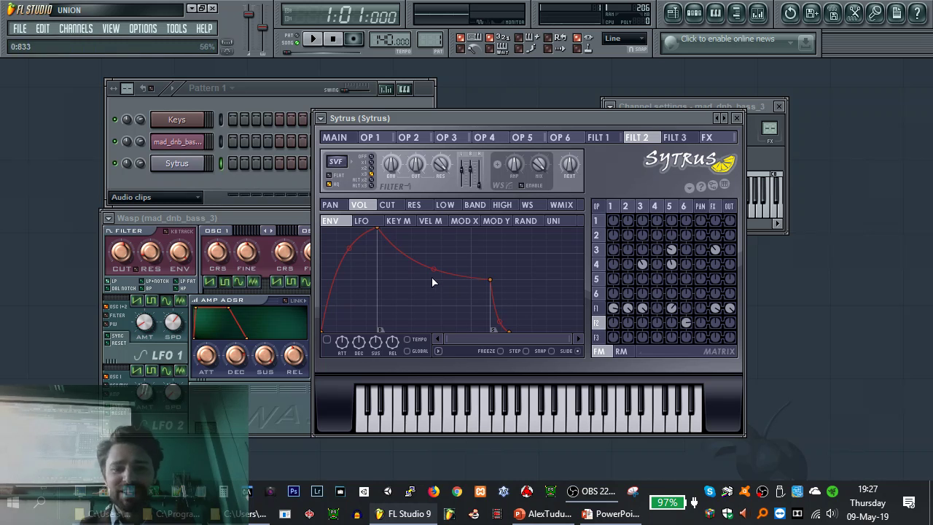
{"action": "left_click_drag", "start_coordinate": [490, 279], "coordinate": [548, 262]}
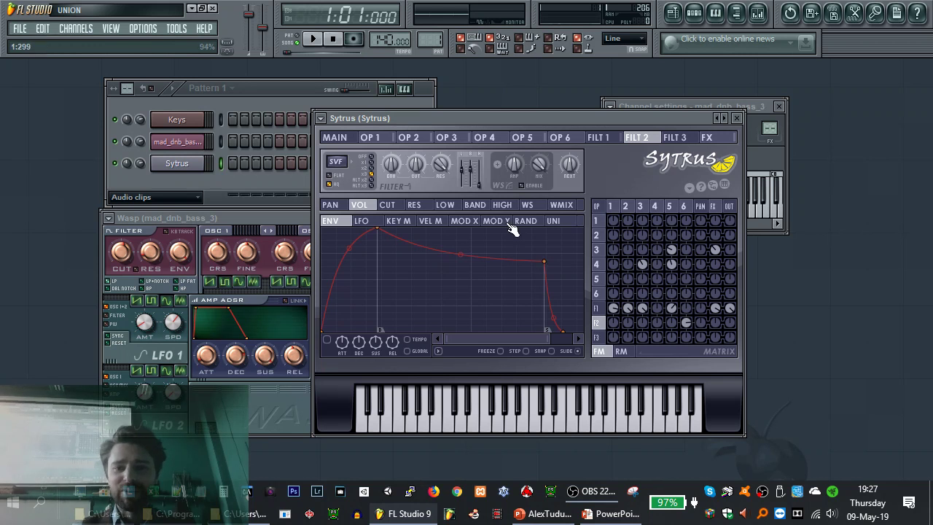
Try the Acid 7 and Hammond 2 presets in Sytrus
{"action": "left_click", "coordinate": [320, 119]}
{"action": "mouse_move", "coordinate": [377, 156]}
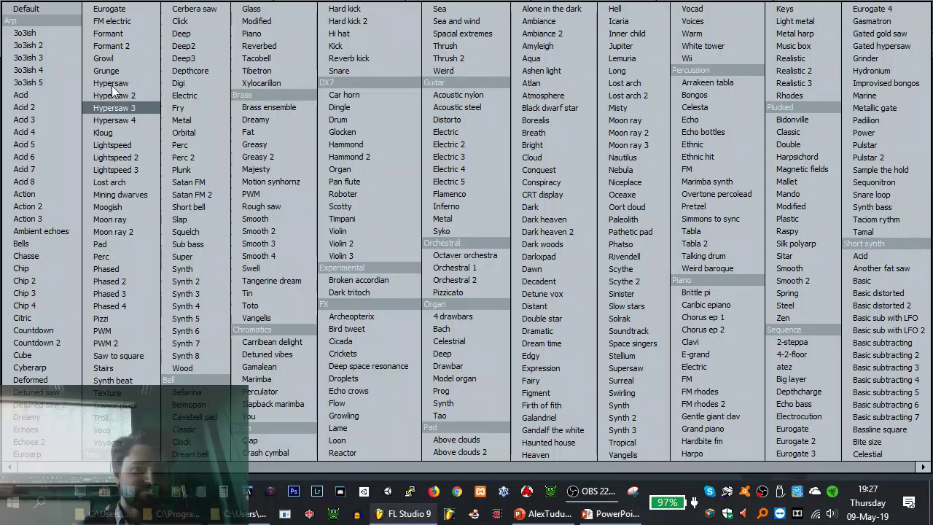
{"action": "left_click", "coordinate": [37, 166]}
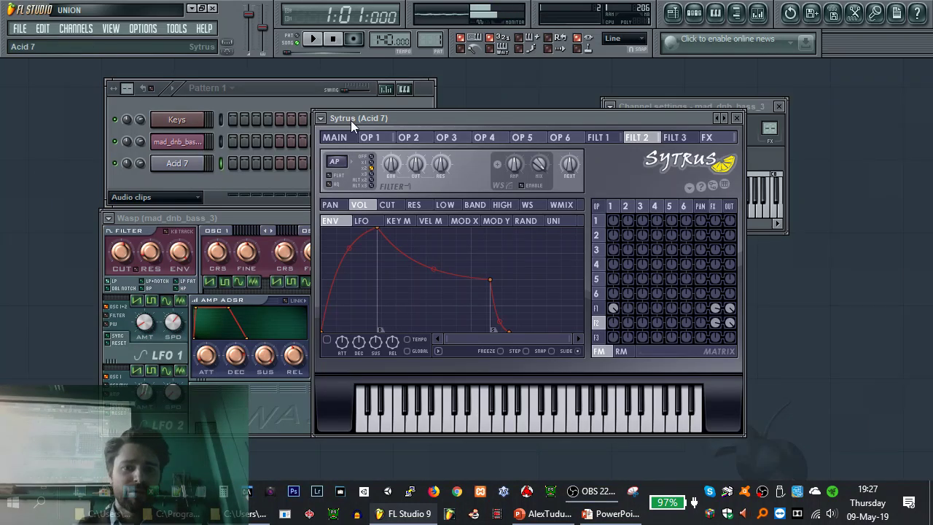
{"action": "left_click", "coordinate": [319, 118]}
{"action": "left_click", "coordinate": [473, 168]}
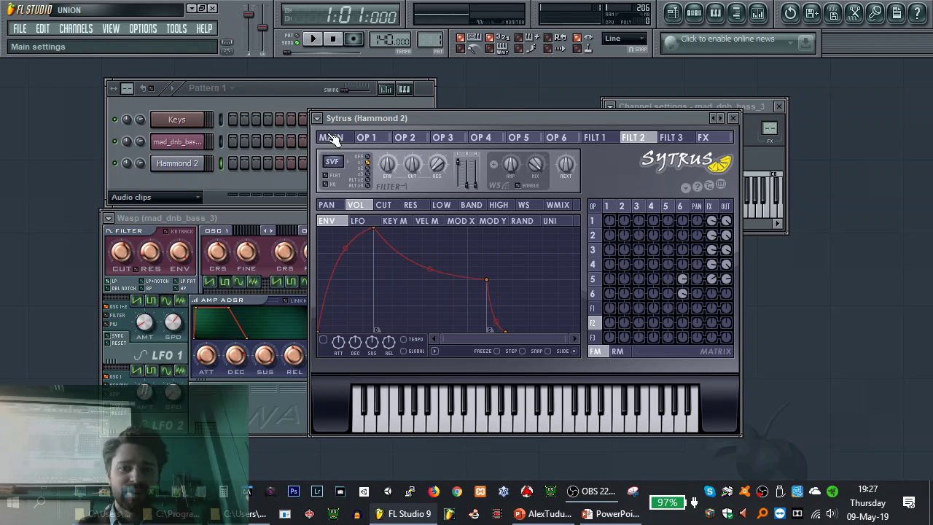
Load the Above clouds pad preset in Sytrus and move its window away from the step sequencer
{"action": "left_click", "coordinate": [313, 117]}
{"action": "mouse_move", "coordinate": [329, 161]}
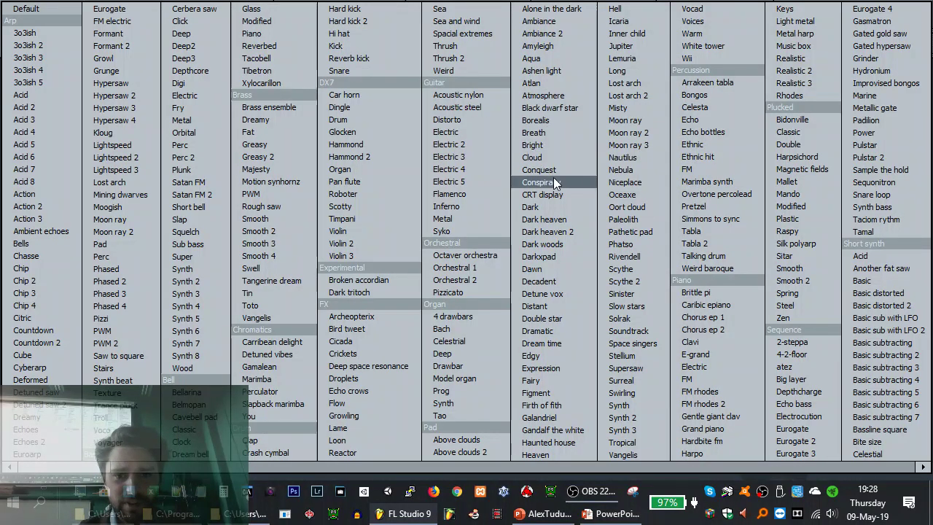
{"action": "left_click", "coordinate": [471, 441]}
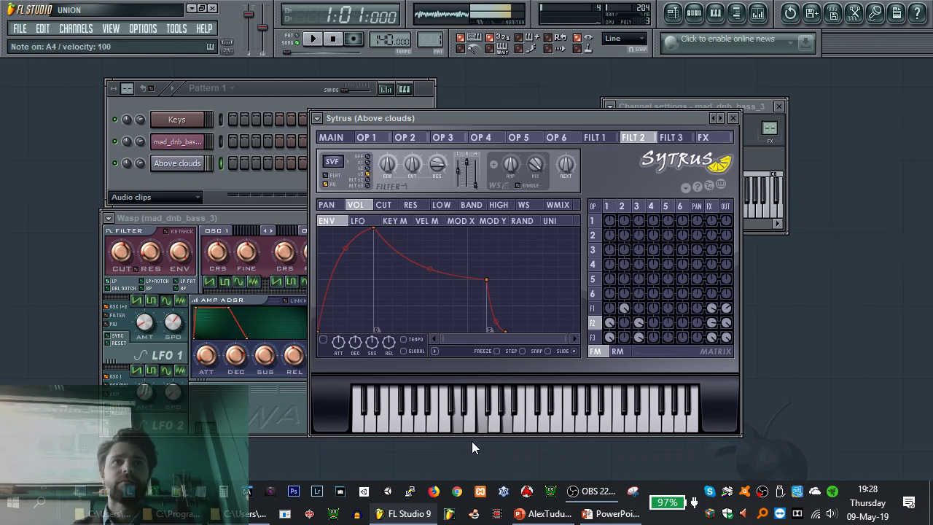
{"action": "left_click_drag", "start_coordinate": [470, 116], "coordinate": [447, 120]}
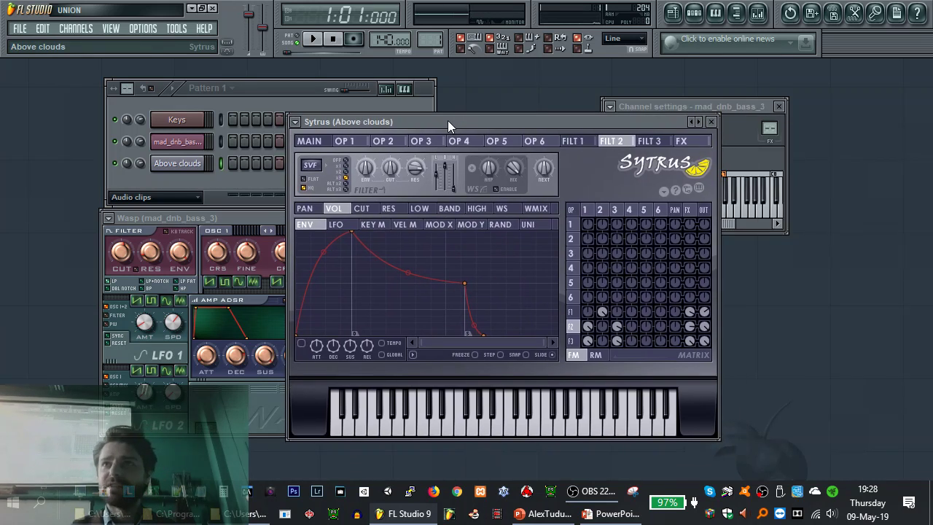
{"action": "left_click_drag", "start_coordinate": [447, 120], "coordinate": [582, 134]}
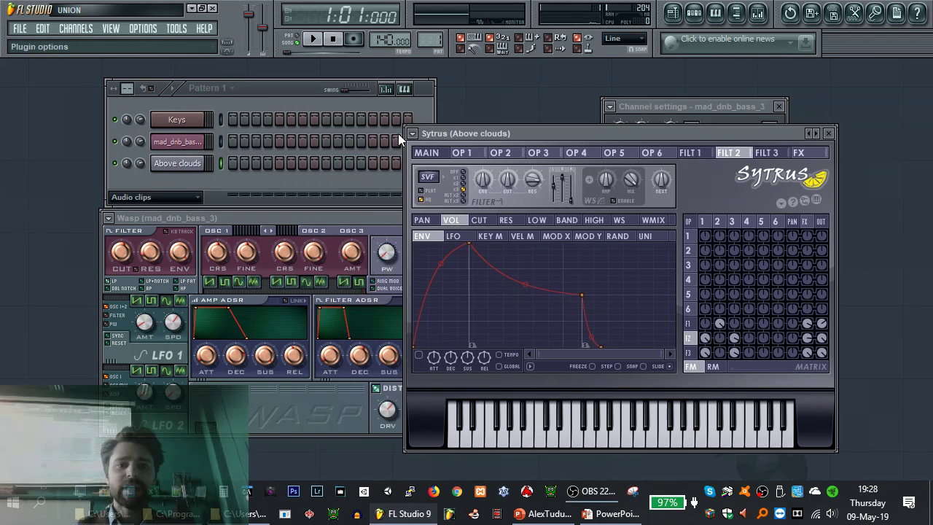
Close the Sytrus window, reposition Wasp beneath the step sequencer and bring up the Keys channel's FL Keys instrument
{"action": "left_click", "coordinate": [828, 133]}
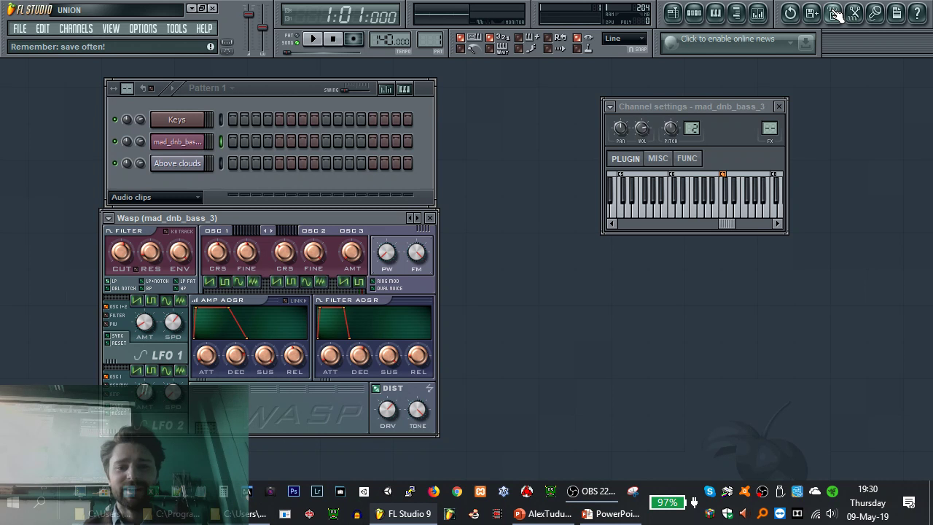
{"action": "left_click_drag", "start_coordinate": [379, 221], "coordinate": [472, 242]}
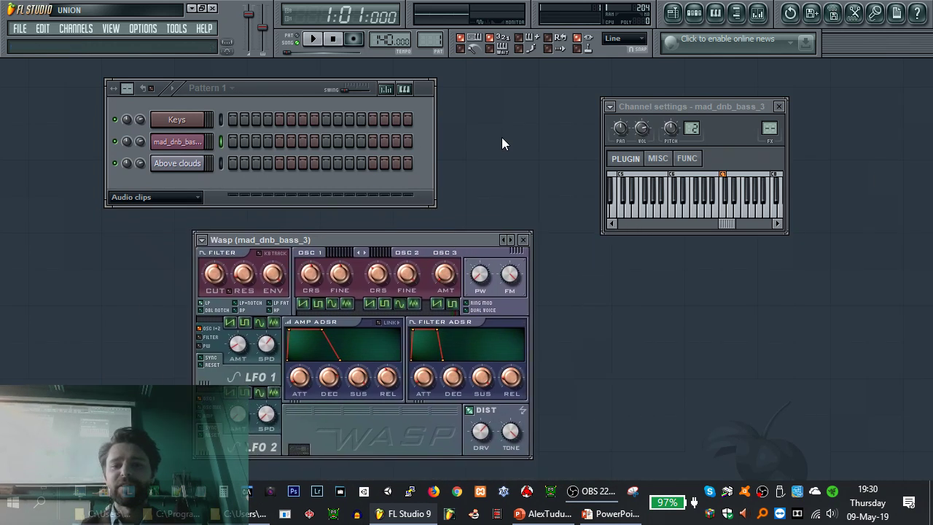
{"action": "left_click", "coordinate": [194, 126]}
{"action": "left_click_drag", "start_coordinate": [768, 258], "coordinate": [774, 263]}
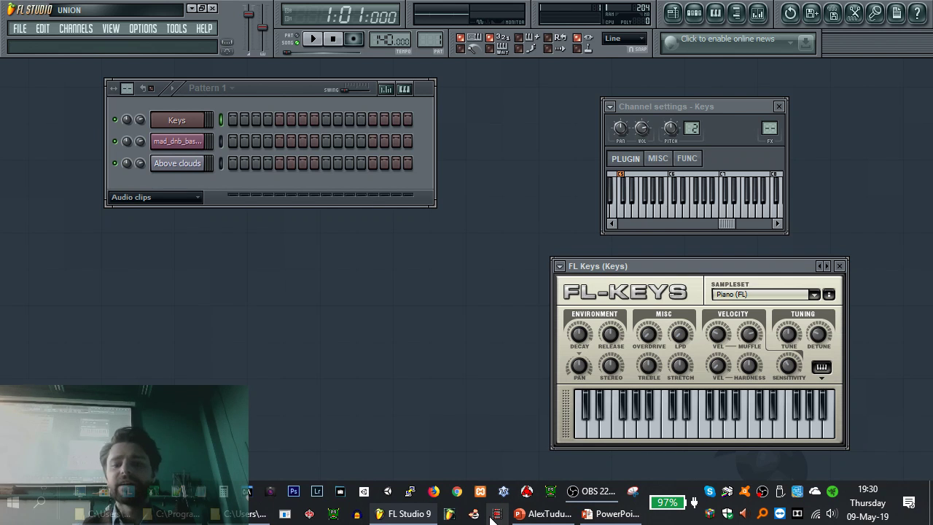
Launch Sound Forge, open the recent file Depeche Mode-Enjoy The Silence-ffmpeg-part-chord-melodyne.wav and maximize the window
{"action": "left_click", "coordinate": [311, 515]}
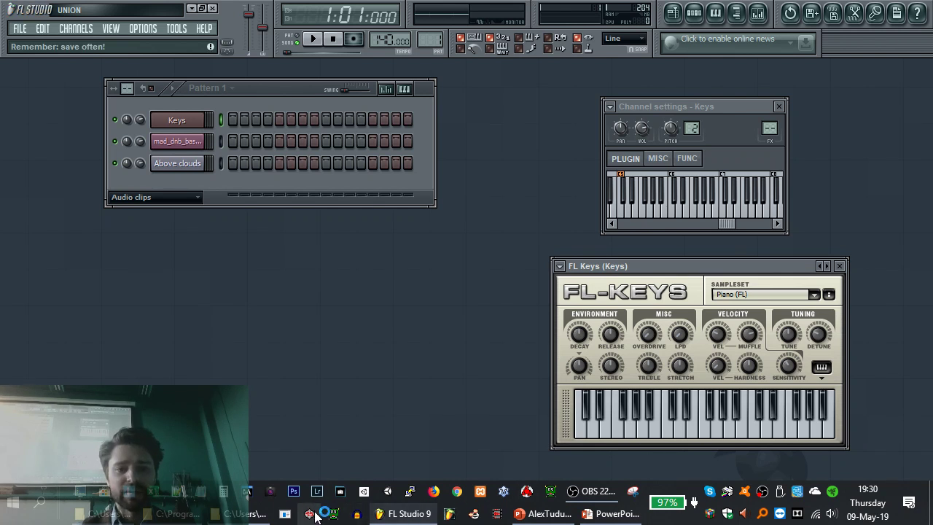
{"action": "left_click", "coordinate": [230, 152]}
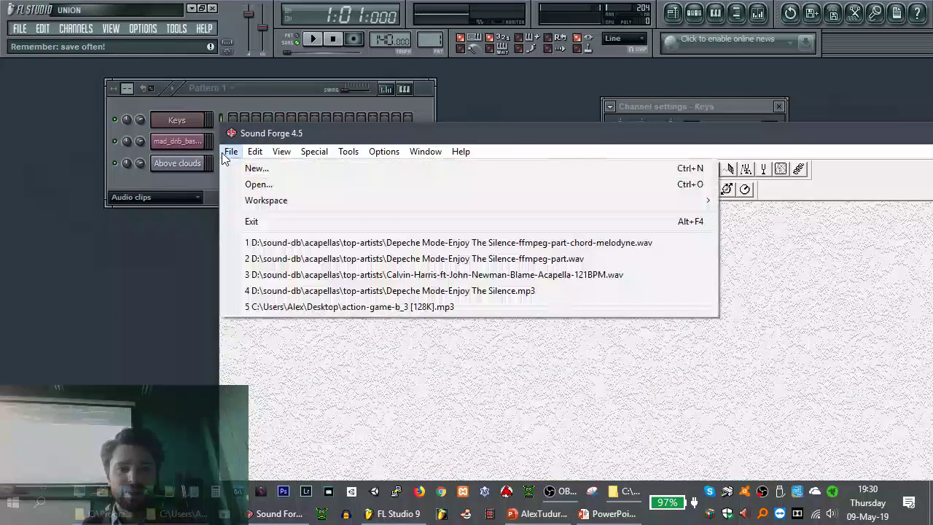
{"action": "left_click", "coordinate": [284, 244]}
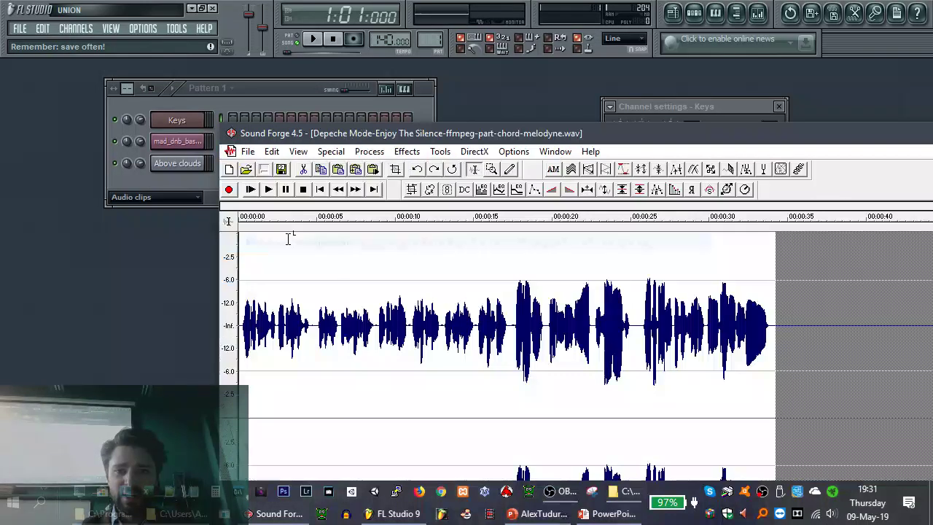
{"action": "left_click_drag", "start_coordinate": [498, 135], "coordinate": [342, 1]}
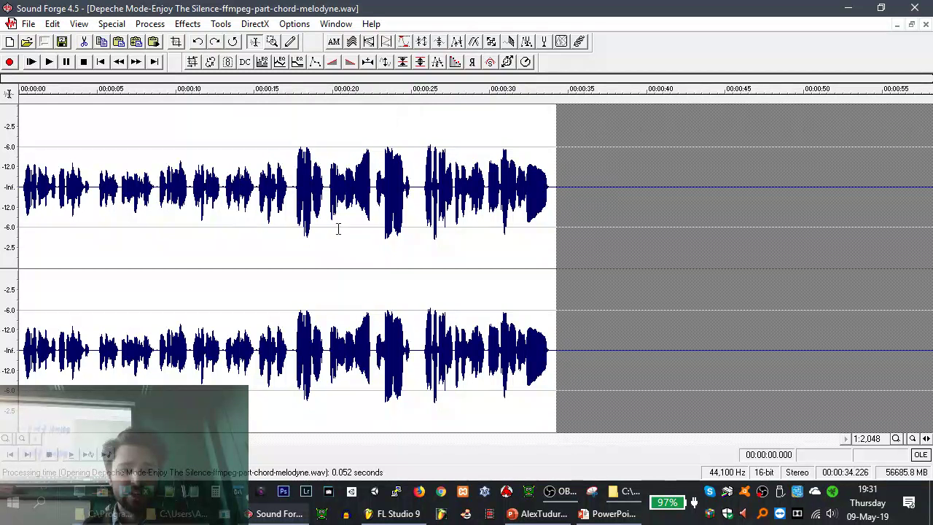
Select the waveform from 00:00:17.647 to 00:00:25.727, play it back and stop playback
{"action": "left_click_drag", "start_coordinate": [296, 248], "coordinate": [420, 255]}
{"action": "key", "text": "space"}
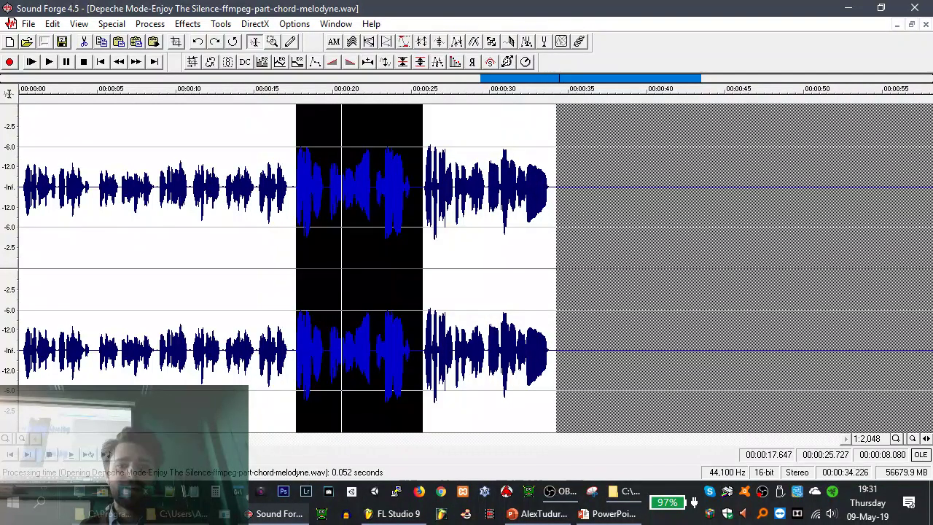
{"action": "key", "text": "space"}
Apply the Multi-Tap Delay effect with the Large hall 4 preset to the selected part of the waveform
{"action": "left_click", "coordinate": [253, 24]}
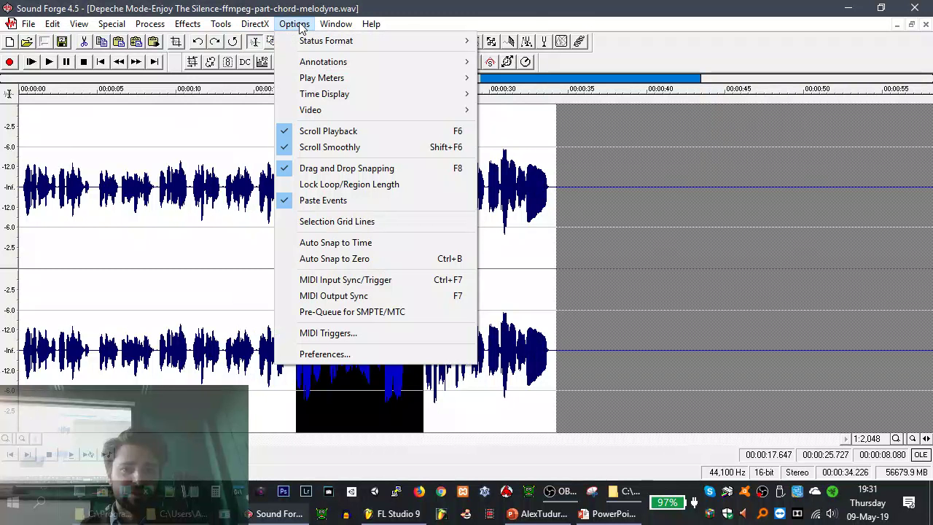
{"action": "mouse_move", "coordinate": [226, 25]}
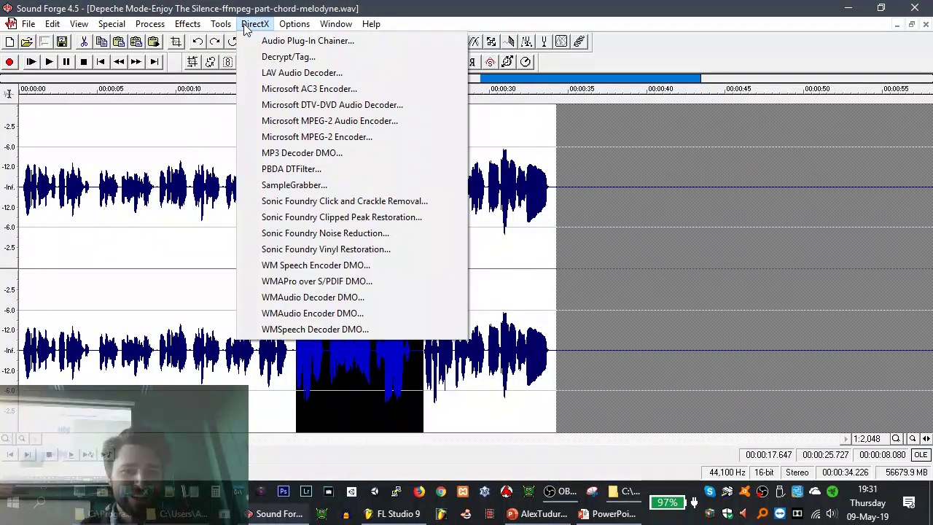
{"action": "mouse_move", "coordinate": [187, 24]}
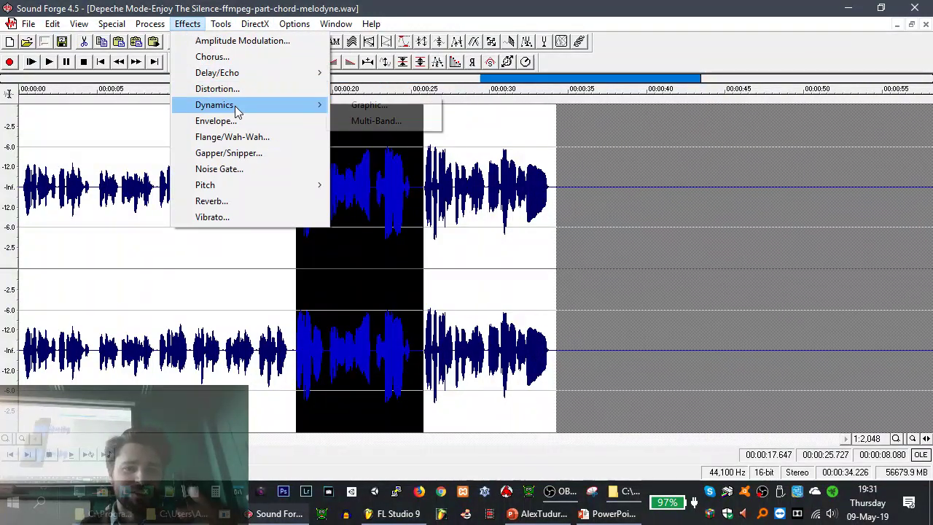
{"action": "mouse_move", "coordinate": [239, 76]}
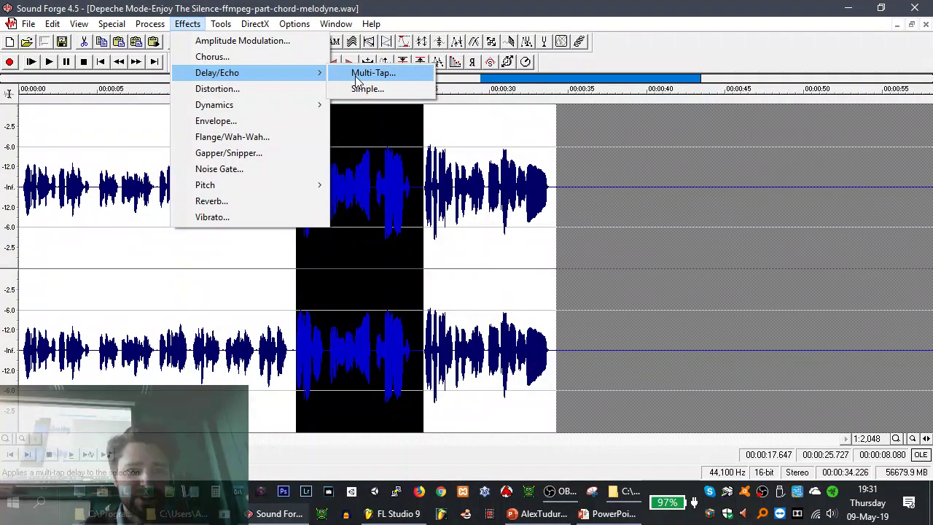
{"action": "left_click", "coordinate": [381, 73]}
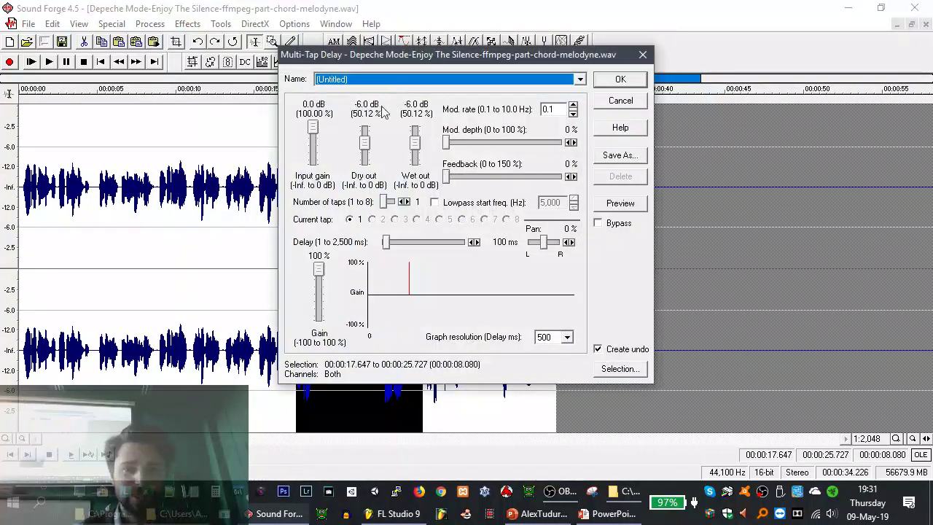
{"action": "left_click", "coordinate": [389, 80]}
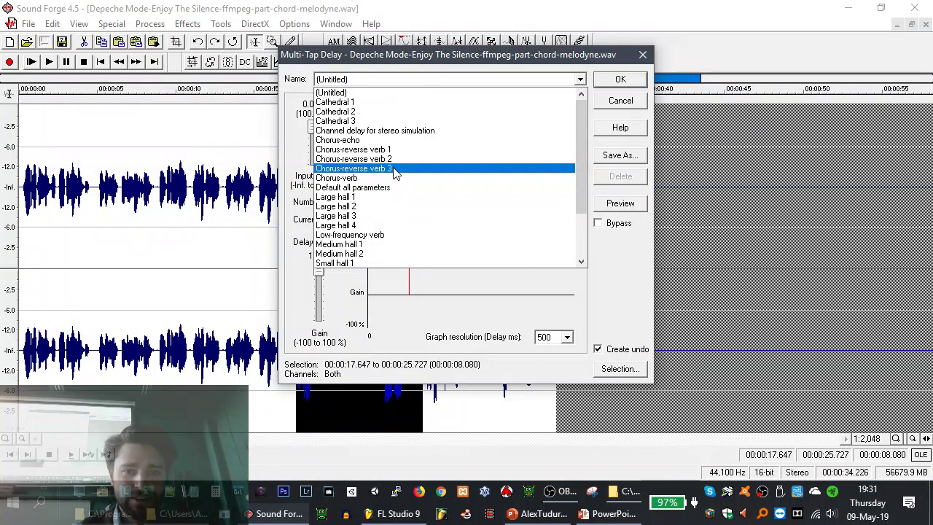
{"action": "left_click", "coordinate": [379, 225]}
{"action": "left_click", "coordinate": [618, 79]}
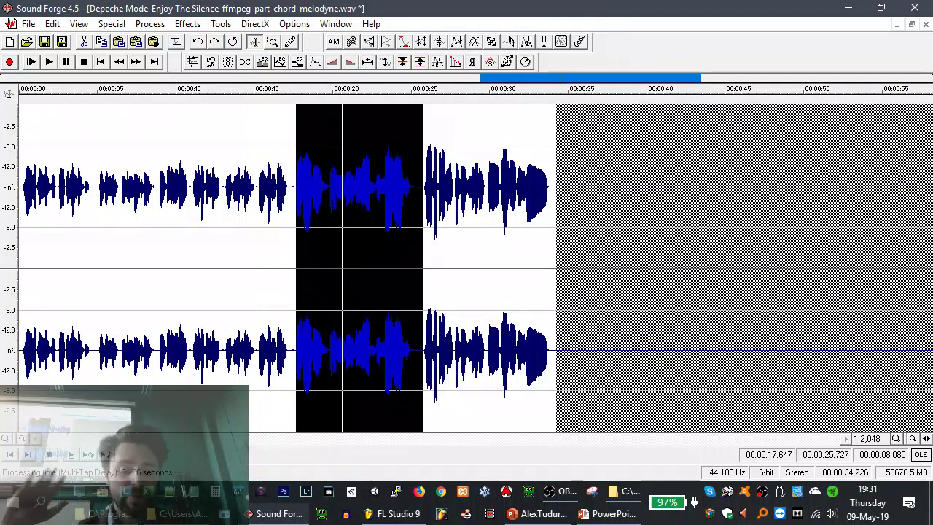
Select the processed passage of the waveform from 00:00:17.322 to 00:00:25.449
{"action": "left_click", "coordinate": [464, 250]}
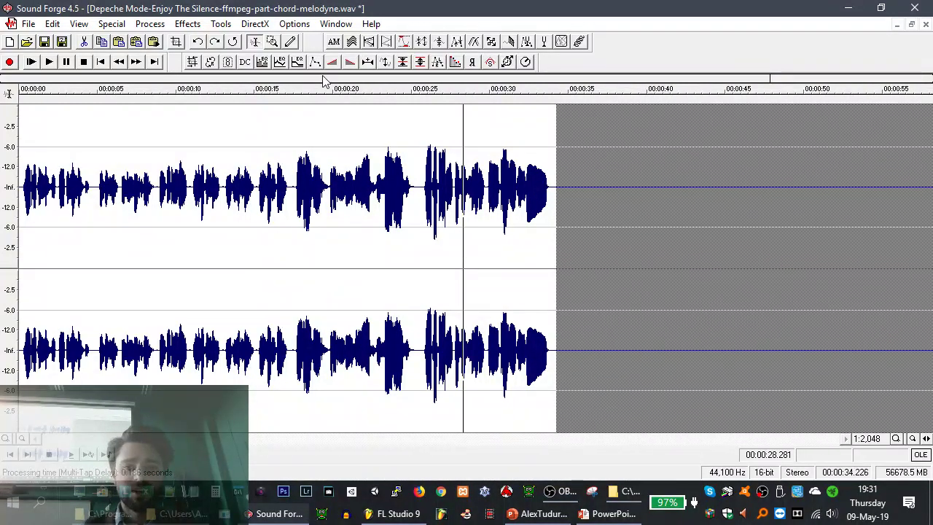
{"action": "left_click", "coordinate": [289, 251]}
{"action": "left_click", "coordinate": [416, 237]}
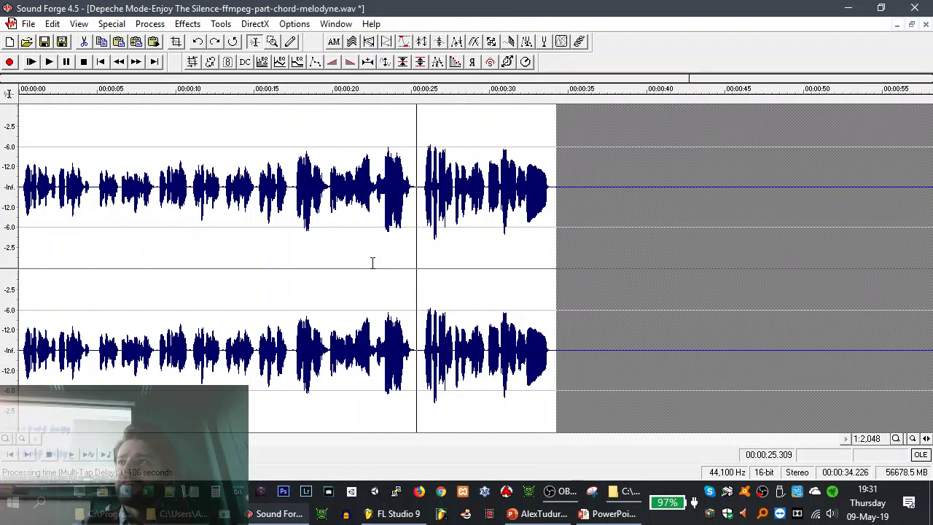
{"action": "left_click_drag", "start_coordinate": [291, 236], "coordinate": [419, 224]}
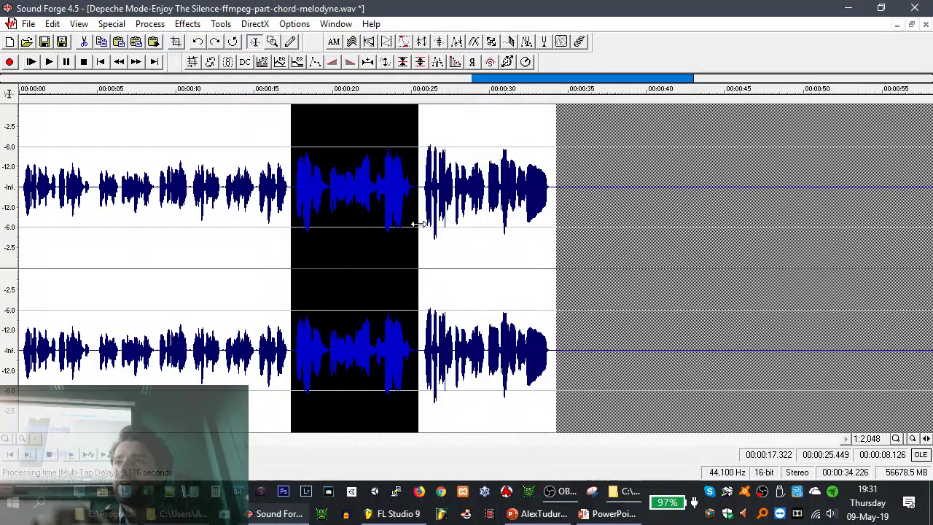
Clear the waveform selection and close Sound Forge to return to FL Studio
{"action": "left_click", "coordinate": [467, 240]}
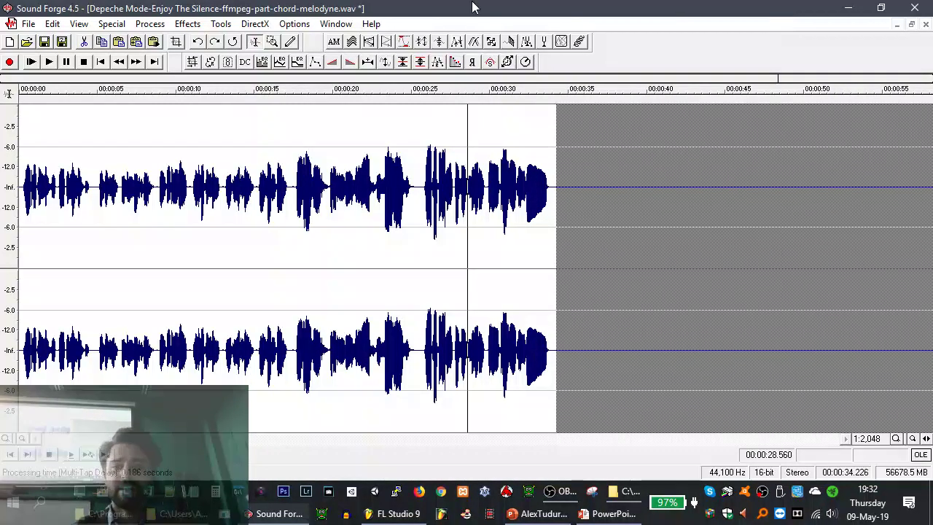
{"action": "left_click", "coordinate": [919, 7]}
{"action": "left_click", "coordinate": [509, 214]}
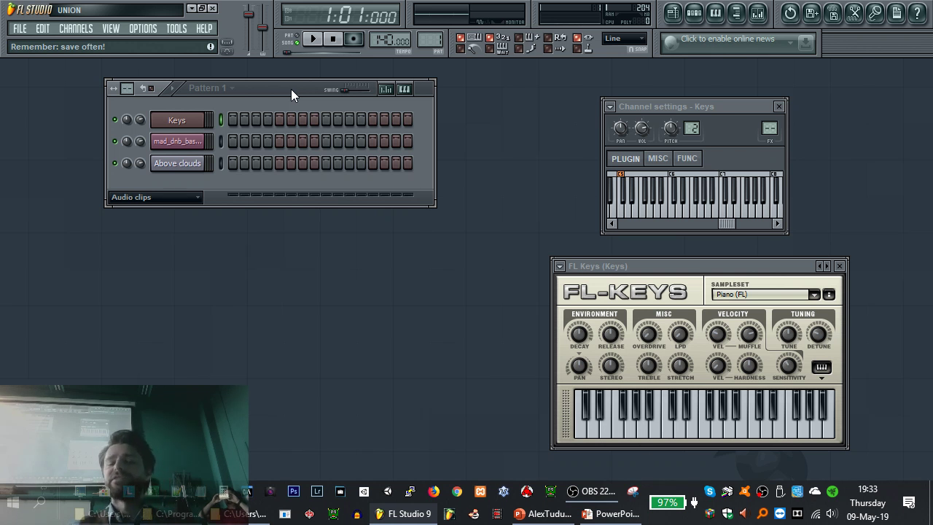
Show the FL Studio sample browser and open its sound-db folder in a Windows Explorer window
{"action": "left_click", "coordinate": [738, 15]}
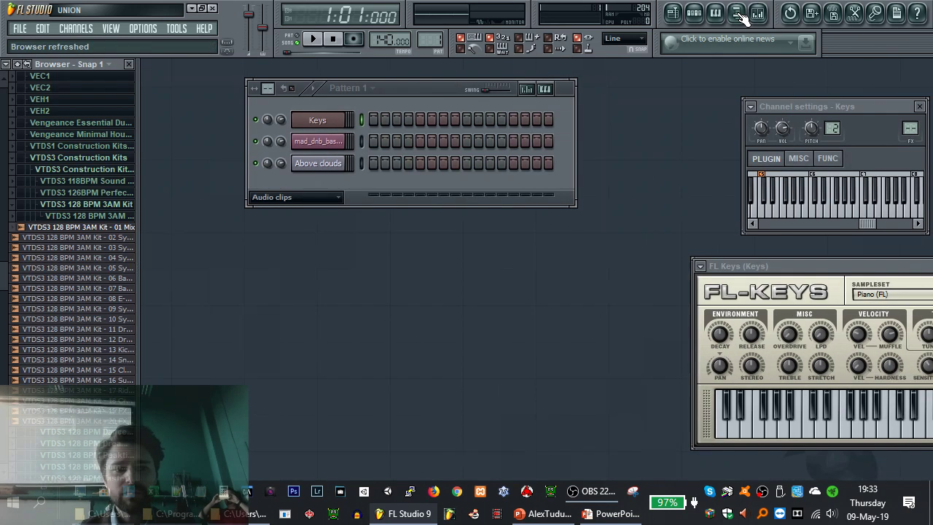
{"action": "left_click", "coordinate": [55, 167]}
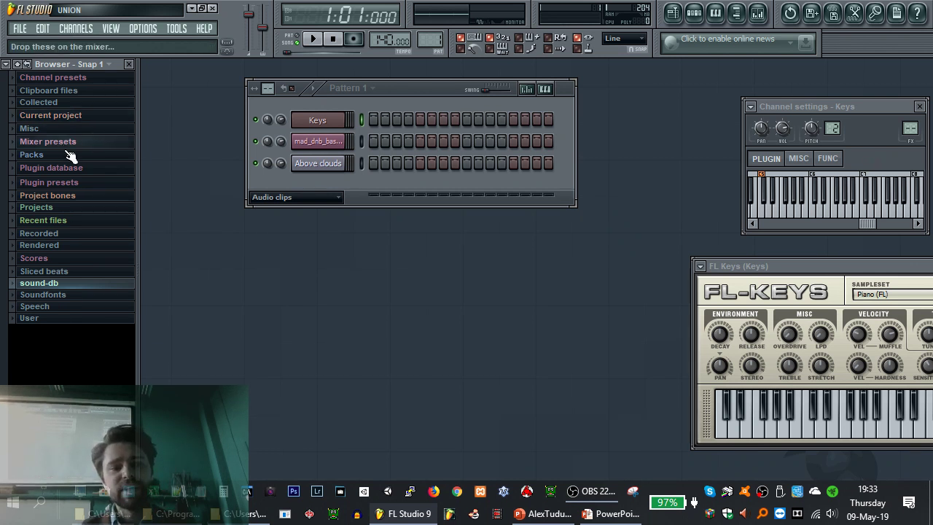
{"action": "right_click", "coordinate": [51, 287]}
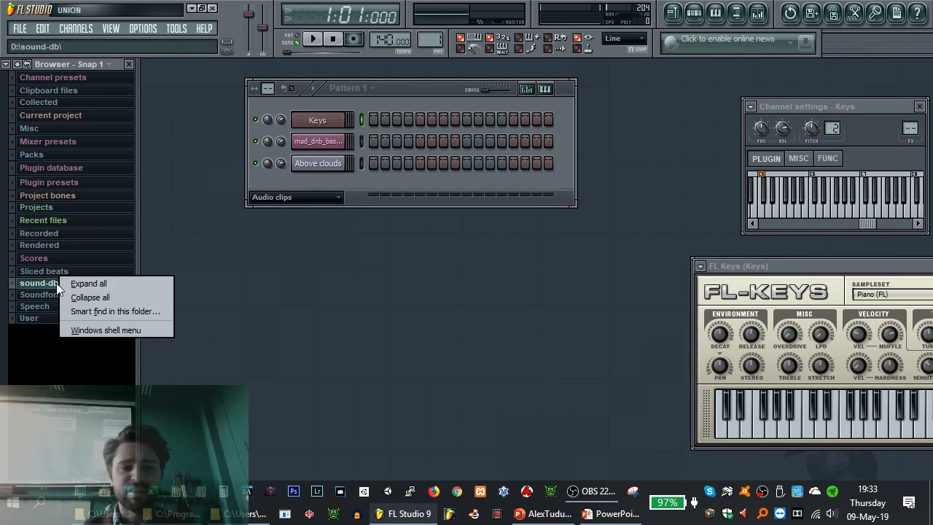
{"action": "left_click", "coordinate": [119, 332]}
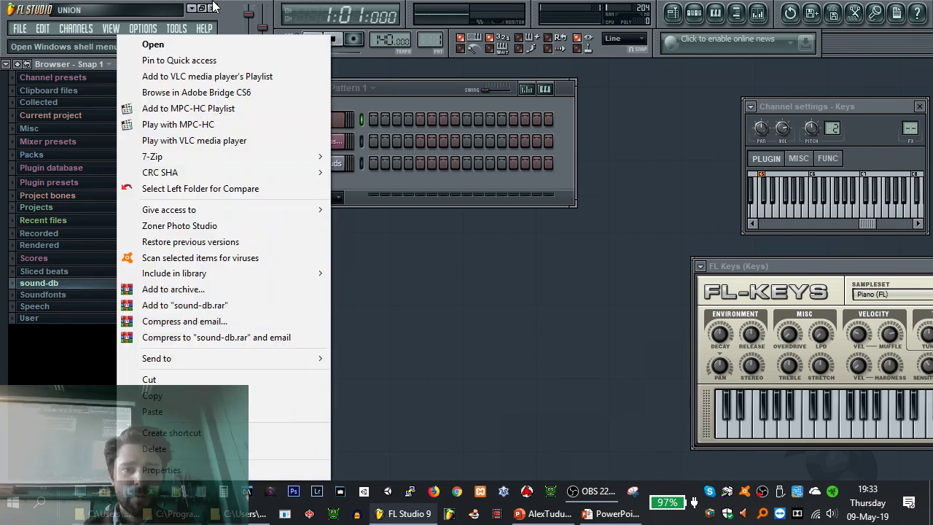
{"action": "left_click", "coordinate": [175, 48]}
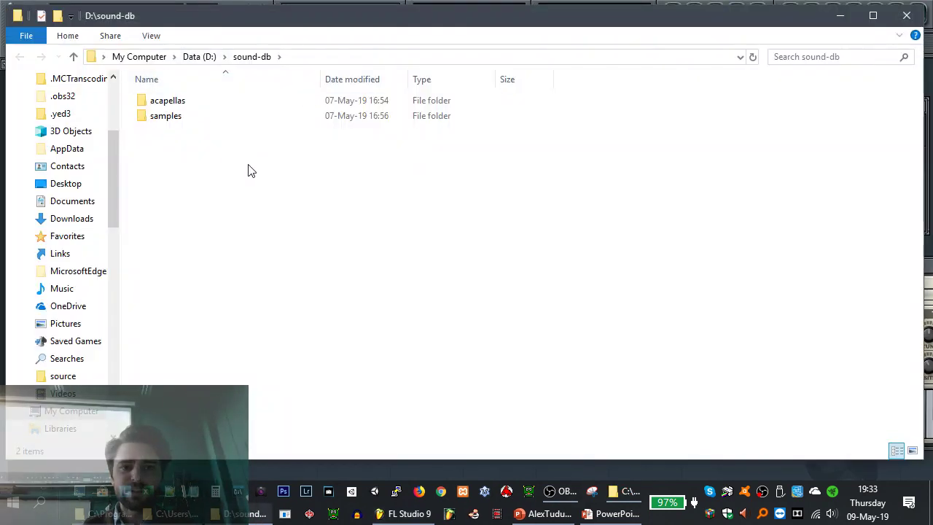
Go up to the root of the Data (D:) drive and check the sound-db folder's size and contents
{"action": "key", "text": "alt+Up"}
{"action": "key", "text": "alt+Left"}
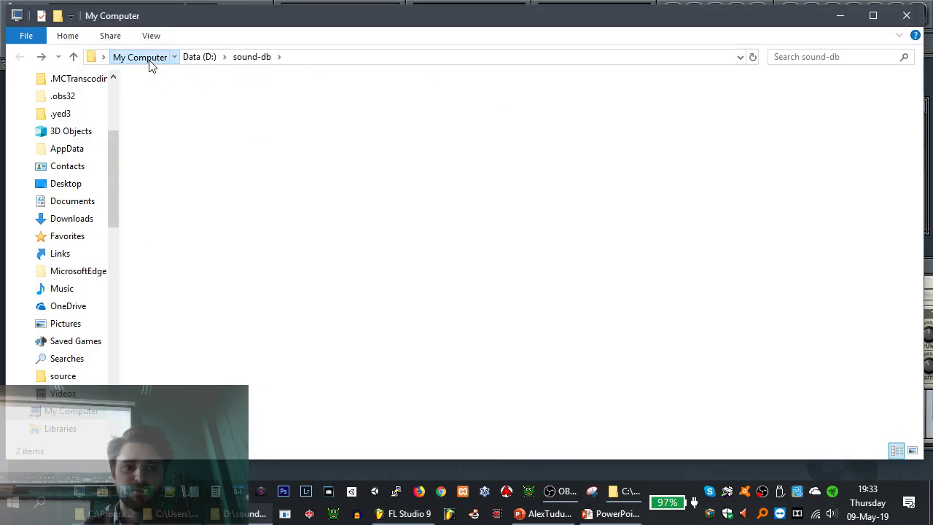
{"action": "left_click", "coordinate": [150, 59]}
{"action": "double_click", "coordinate": [421, 222]}
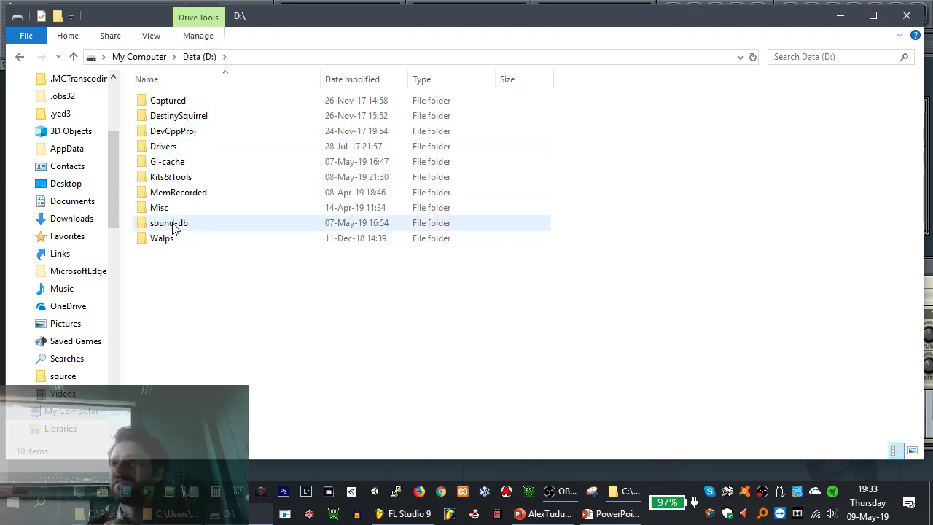
{"action": "mouse_move", "coordinate": [173, 228]}
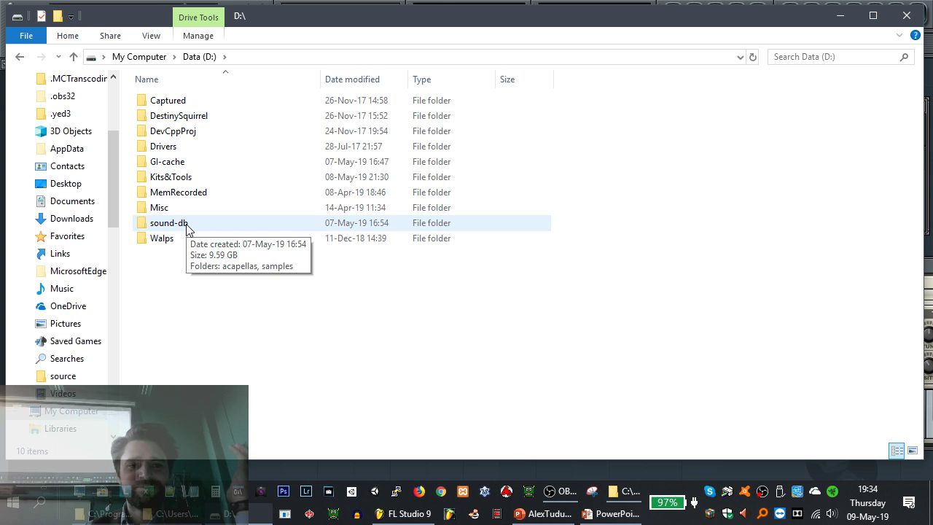
Open the top-artists folder inside sound-db\acapellas to view its vocal files
{"action": "double_click", "coordinate": [187, 228]}
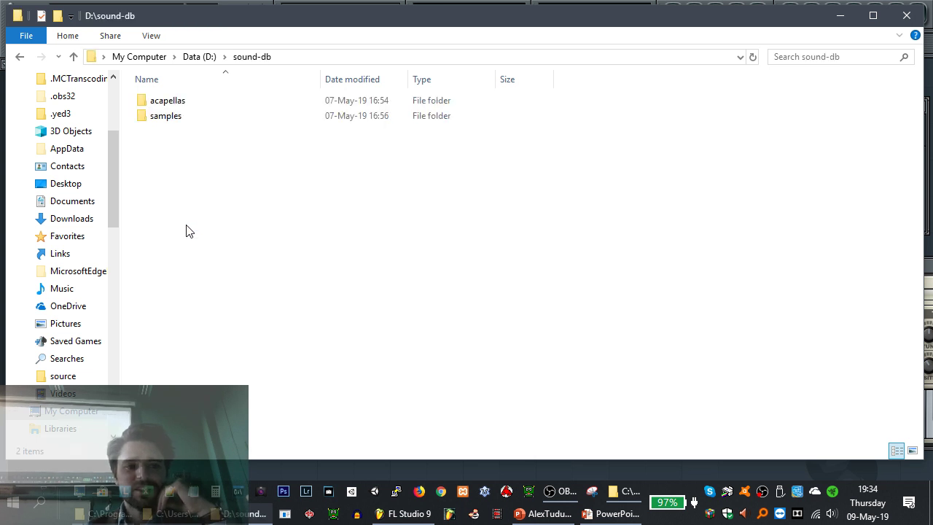
{"action": "double_click", "coordinate": [183, 103]}
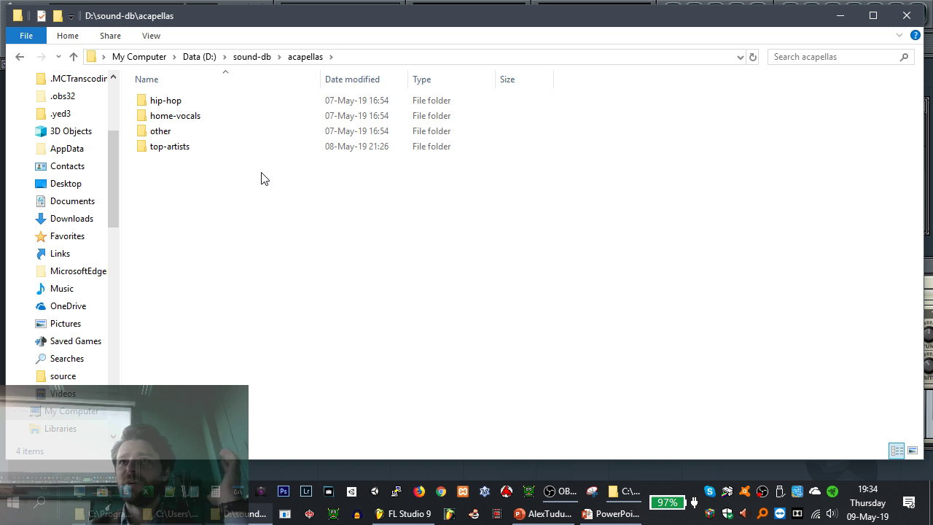
{"action": "double_click", "coordinate": [171, 152]}
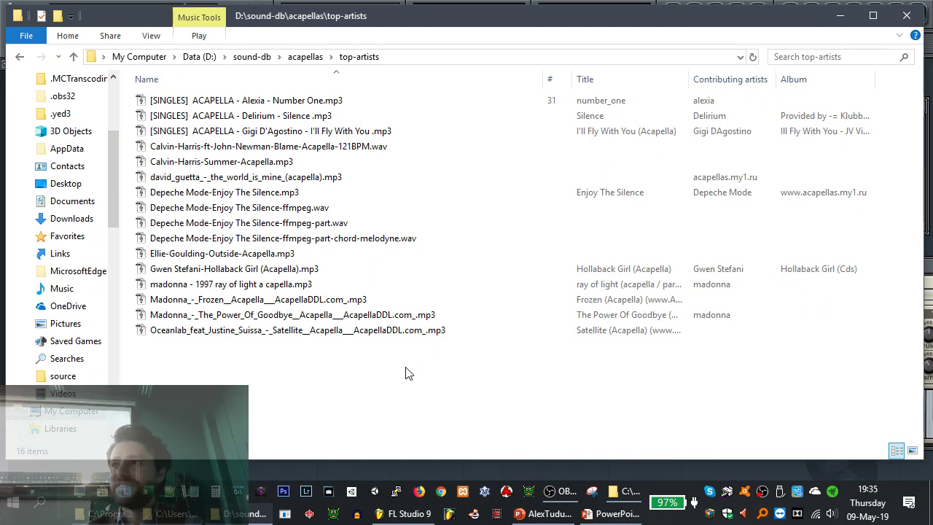
Go back up to sound-db, reopen acapellas and look inside its hip-hop and home-vocals folders
{"action": "key", "text": "BackSpace"}
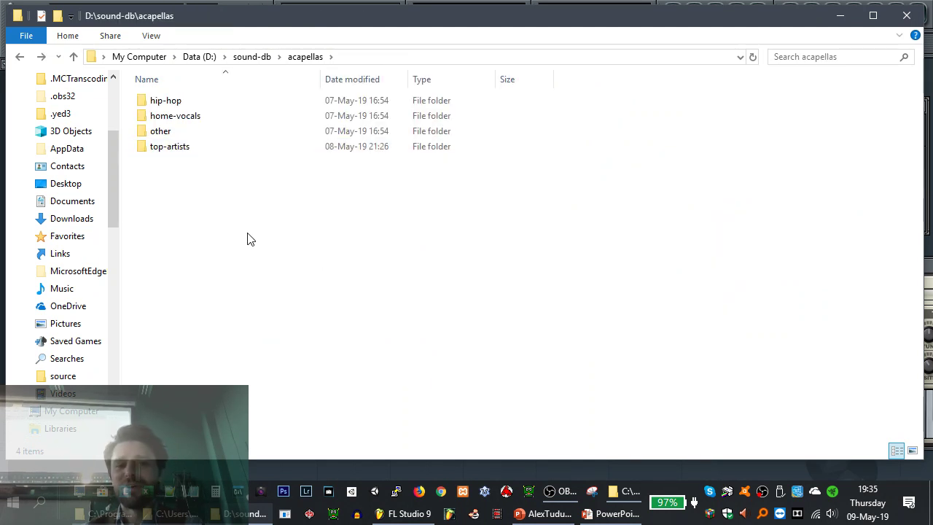
{"action": "key", "text": "BackSpace"}
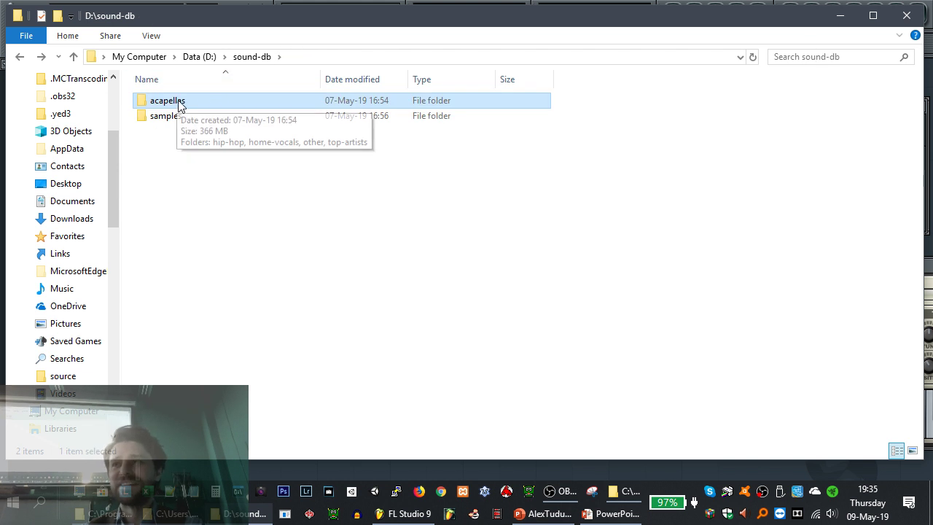
{"action": "double_click", "coordinate": [170, 103]}
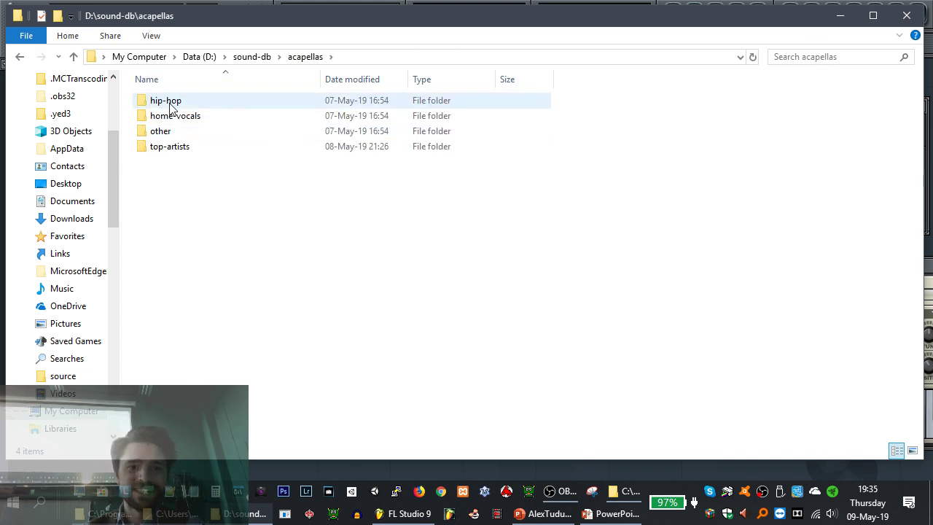
{"action": "double_click", "coordinate": [175, 99]}
{"action": "key", "text": "BackSpace"}
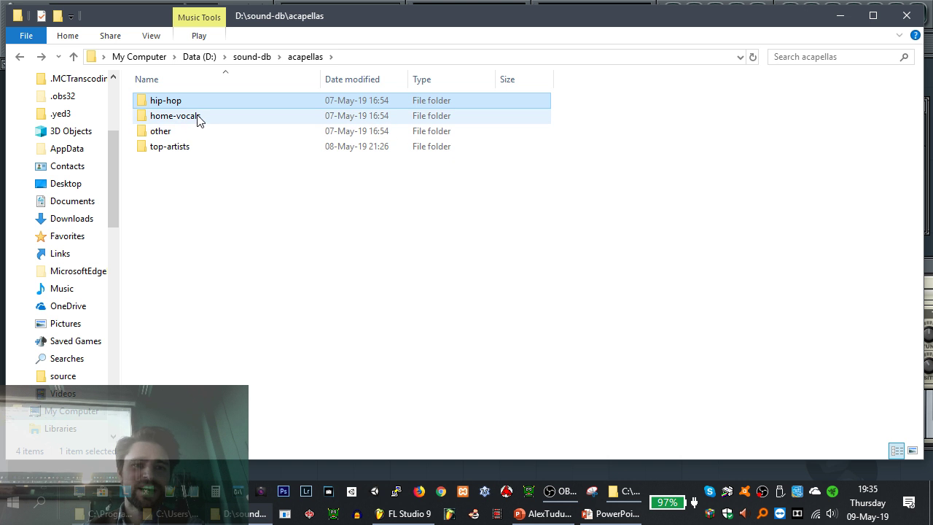
{"action": "double_click", "coordinate": [197, 116]}
{"action": "key", "text": "BackSpace"}
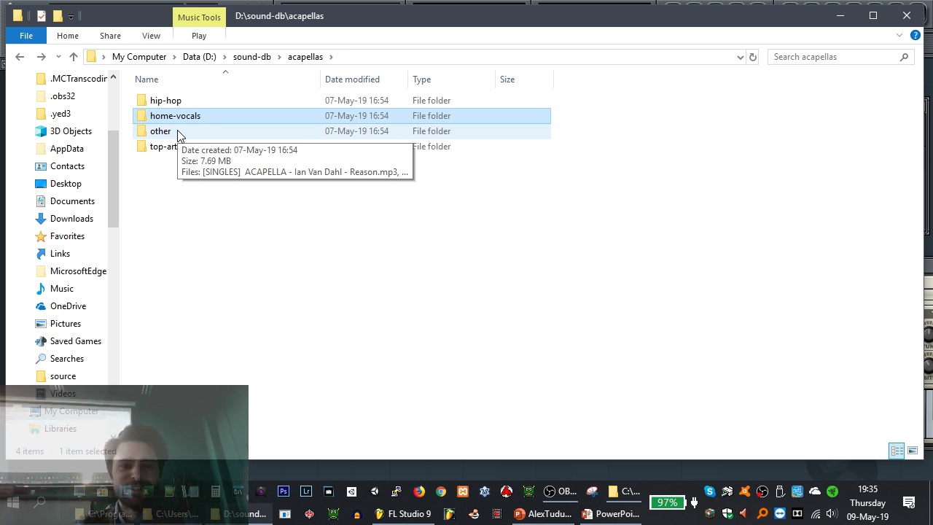
Look through the other folder with its Name column widened, and the top-artists folder, returning to acapellas
{"action": "double_click", "coordinate": [178, 135]}
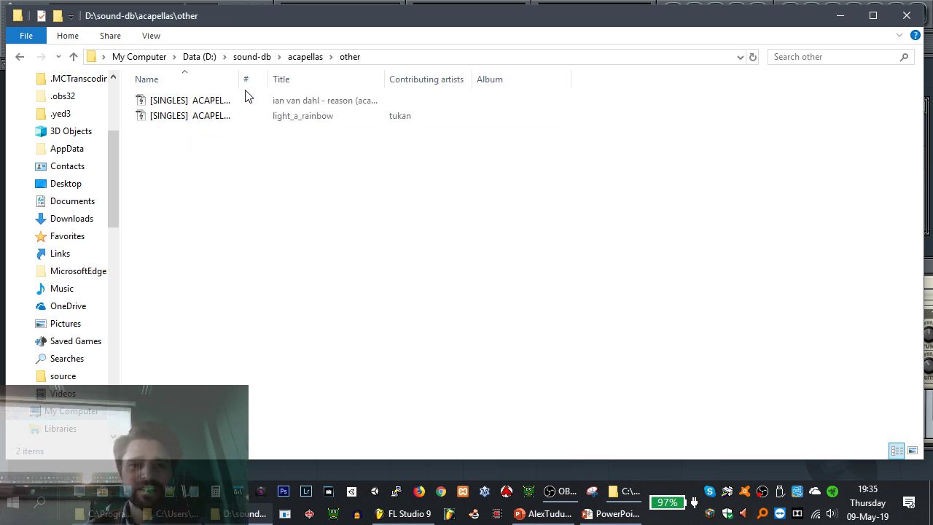
{"action": "left_click_drag", "start_coordinate": [239, 82], "coordinate": [464, 76]}
{"action": "key", "text": "BackSpace"}
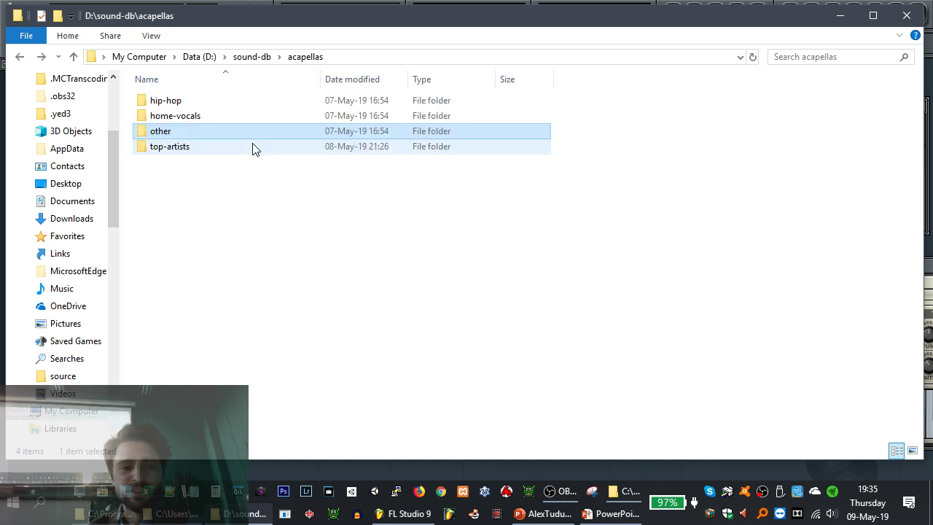
{"action": "left_click", "coordinate": [182, 150]}
{"action": "double_click", "coordinate": [182, 149]}
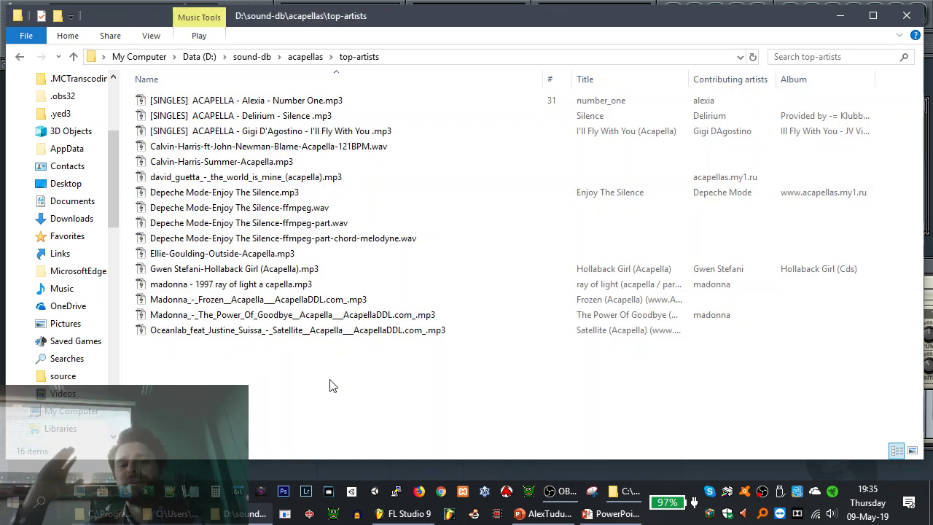
{"action": "key", "text": "BackSpace"}
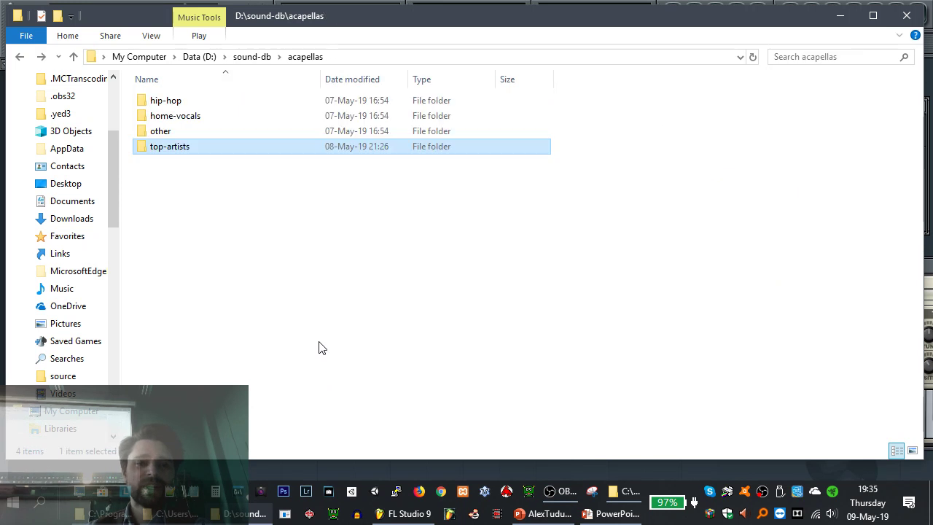
Play the Oceanlab Satellite acapella MP3 from top-artists in Media Player Classic, lower the volume to 87% and stop playback
{"action": "double_click", "coordinate": [185, 149]}
{"action": "left_click", "coordinate": [235, 331]}
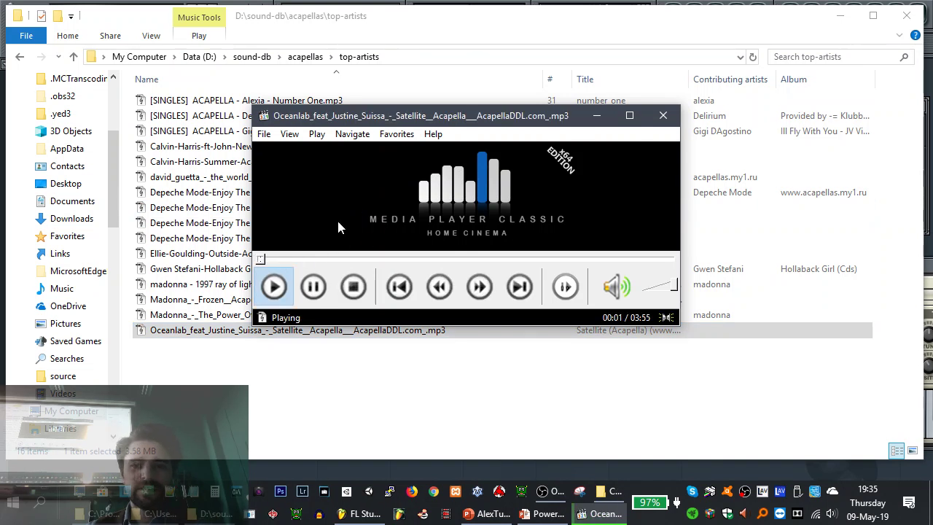
{"action": "left_click", "coordinate": [667, 292]}
{"action": "left_click_drag", "start_coordinate": [666, 292], "coordinate": [674, 291]}
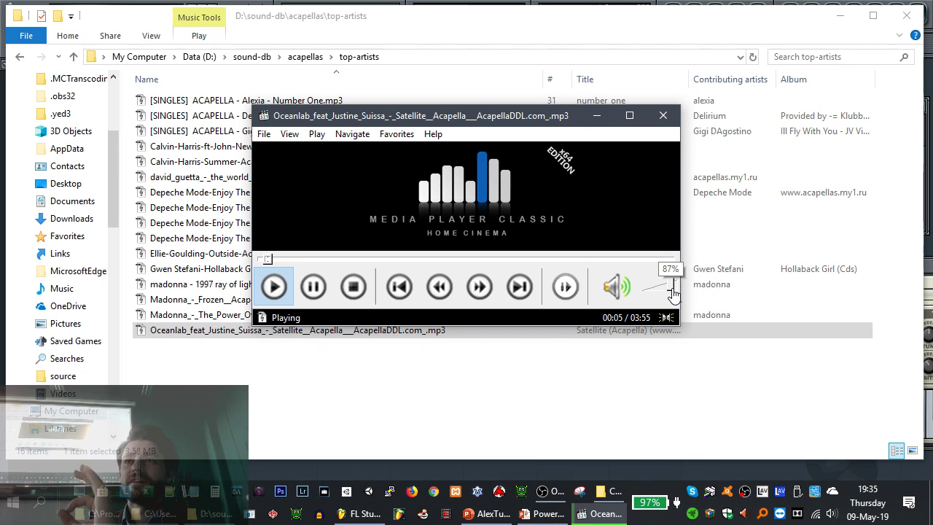
{"action": "left_click", "coordinate": [353, 292]}
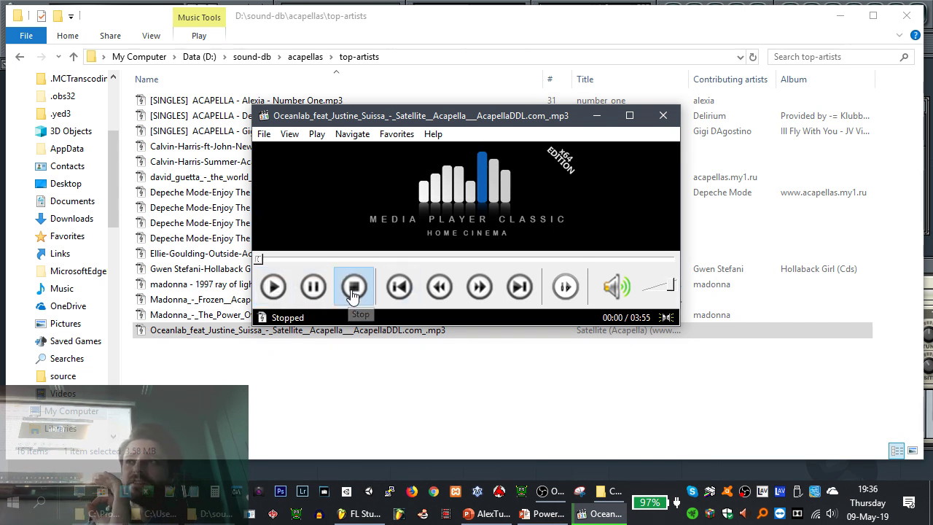
Close the media player, go back up to sound-db and open its samples folder
{"action": "left_click", "coordinate": [663, 116]}
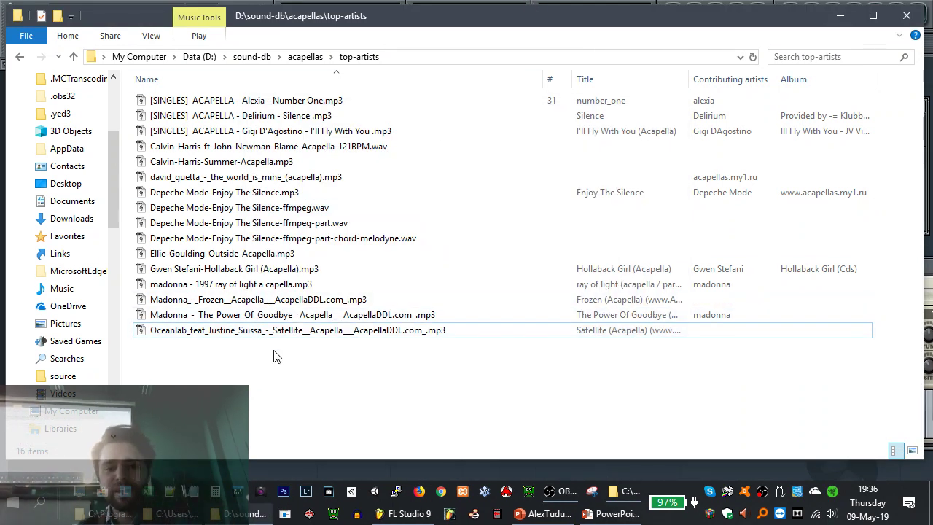
{"action": "key", "text": "BackSpace"}
{"action": "key", "text": "BackSpace"}
{"action": "left_click", "coordinate": [184, 120]}
{"action": "double_click", "coordinate": [184, 121]}
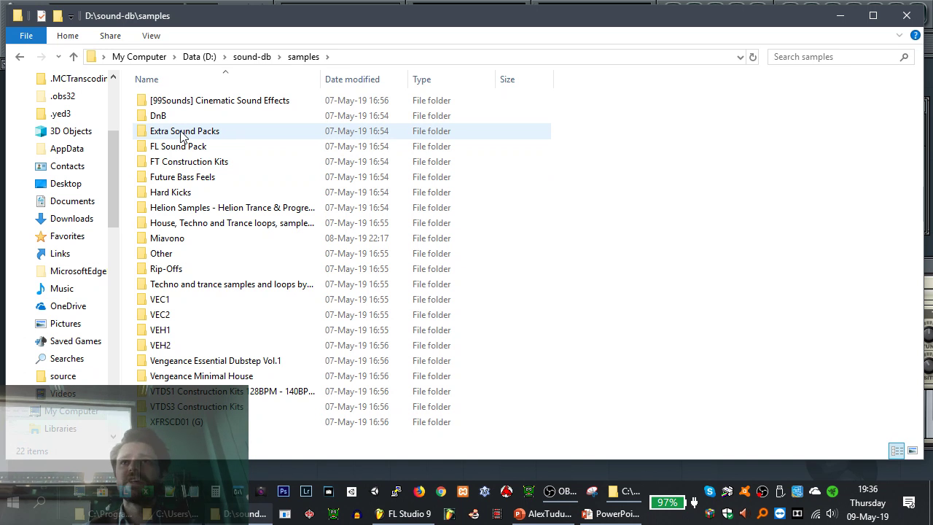
{"action": "mouse_move", "coordinate": [181, 137]}
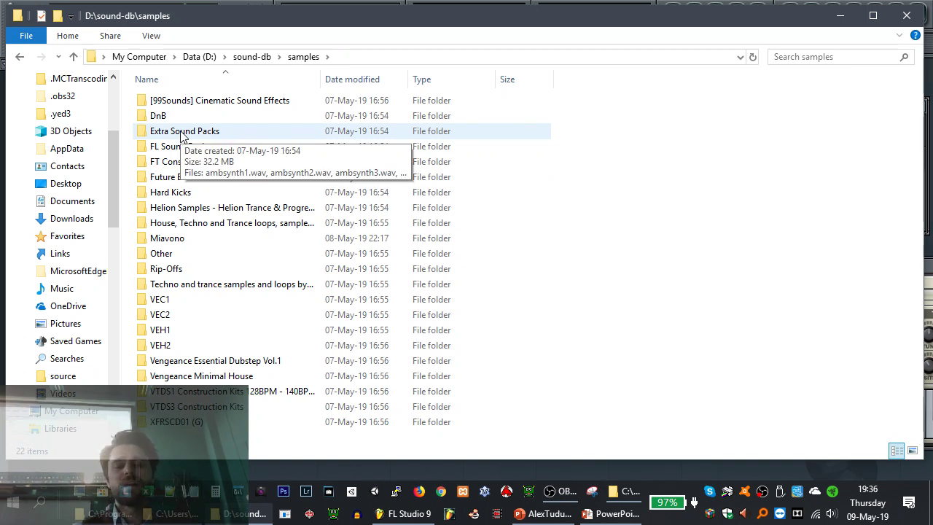
Open the VEC1 sample pack, go into VEC1 Bassdrums and open its VEC1 Trancy folder
{"action": "double_click", "coordinate": [172, 299]}
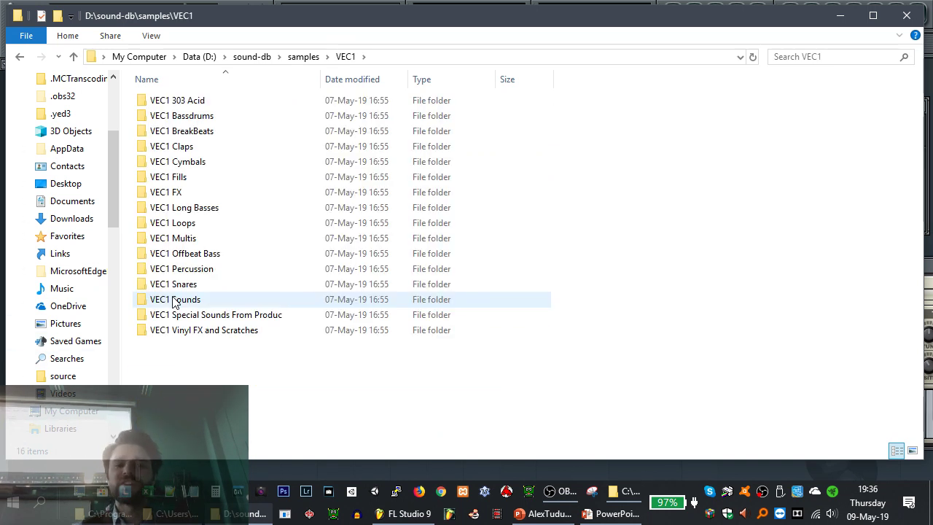
{"action": "mouse_move", "coordinate": [173, 303]}
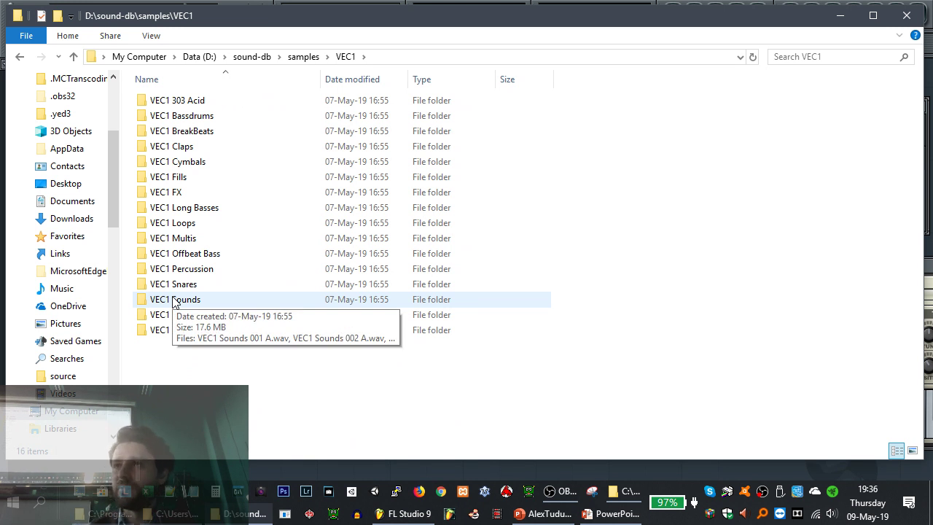
{"action": "left_click", "coordinate": [204, 115]}
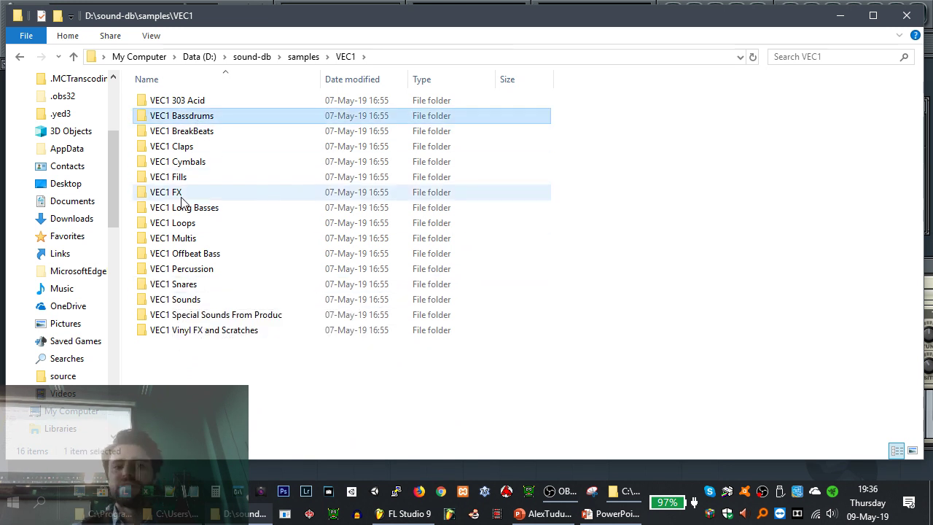
{"action": "double_click", "coordinate": [201, 118]}
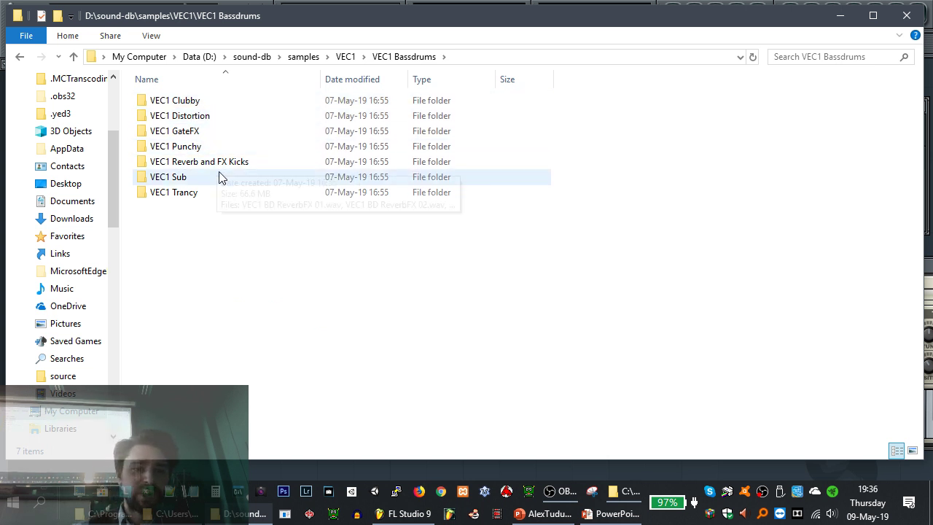
{"action": "left_click", "coordinate": [189, 194]}
{"action": "double_click", "coordinate": [188, 194]}
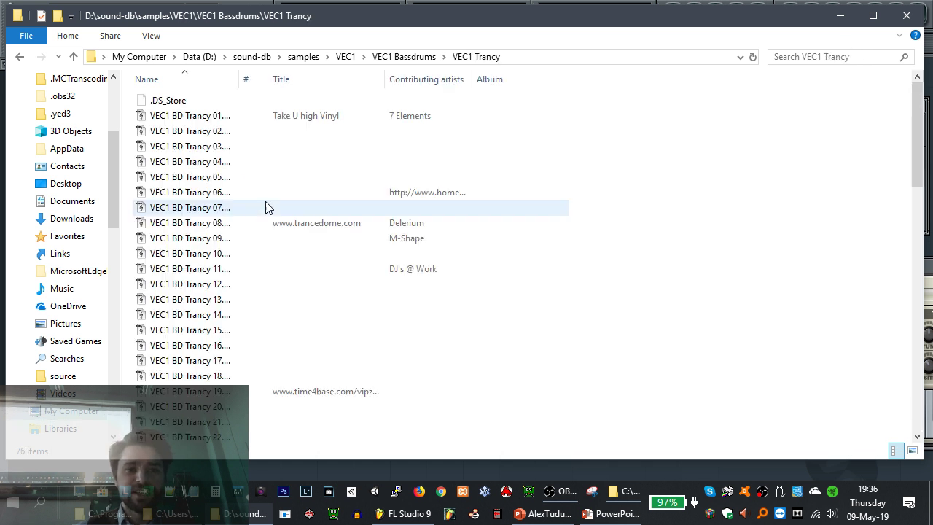
Look through the whole list of VEC1 BD Trancy samples with the Name column widened to show full file names
{"action": "scroll", "coordinate": [248, 197], "scroll_direction": "down", "scroll_amount": 4}
{"action": "left_click_drag", "start_coordinate": [239, 80], "coordinate": [360, 79]}
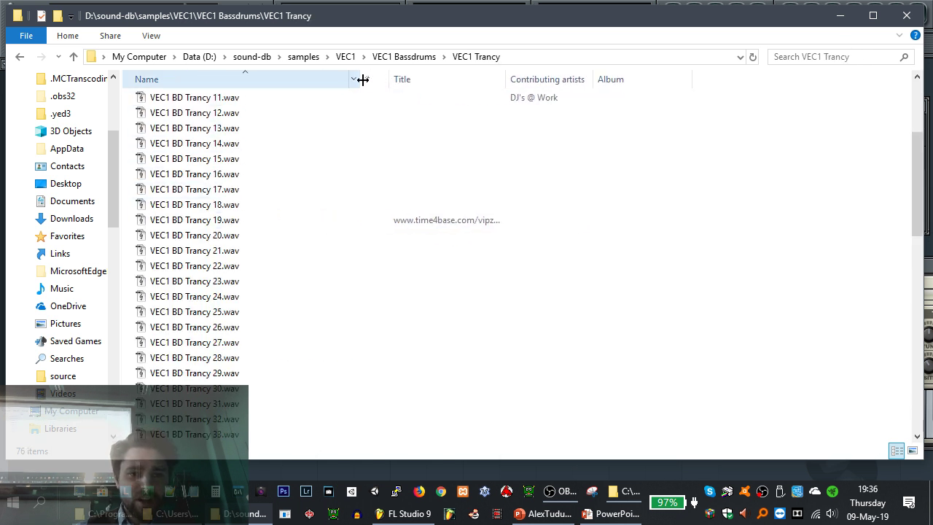
{"action": "scroll", "coordinate": [188, 265], "scroll_direction": "down", "scroll_amount": 6}
{"action": "scroll", "coordinate": [188, 255], "scroll_direction": "down", "scroll_amount": 4}
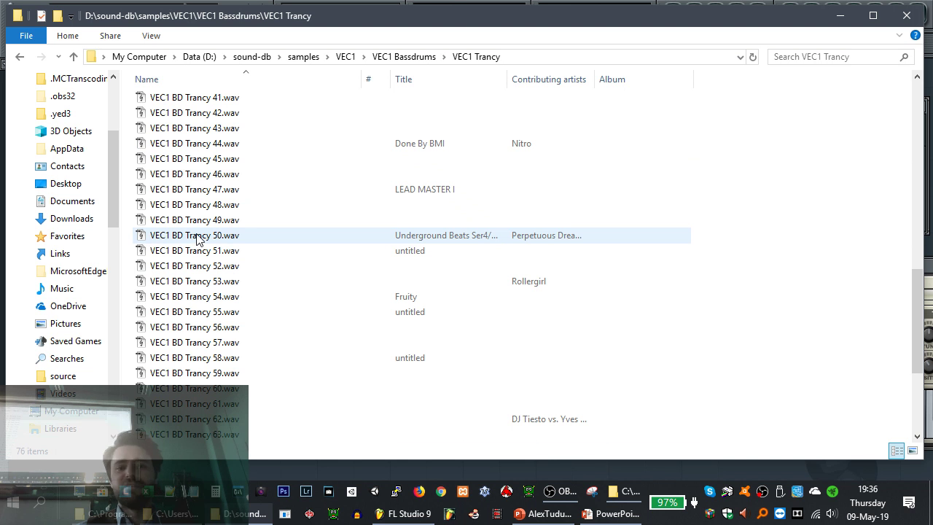
{"action": "scroll", "coordinate": [196, 240], "scroll_direction": "down", "scroll_amount": 4}
{"action": "scroll", "coordinate": [201, 238], "scroll_direction": "up", "scroll_amount": 6}
{"action": "scroll", "coordinate": [203, 236], "scroll_direction": "up", "scroll_amount": 12}
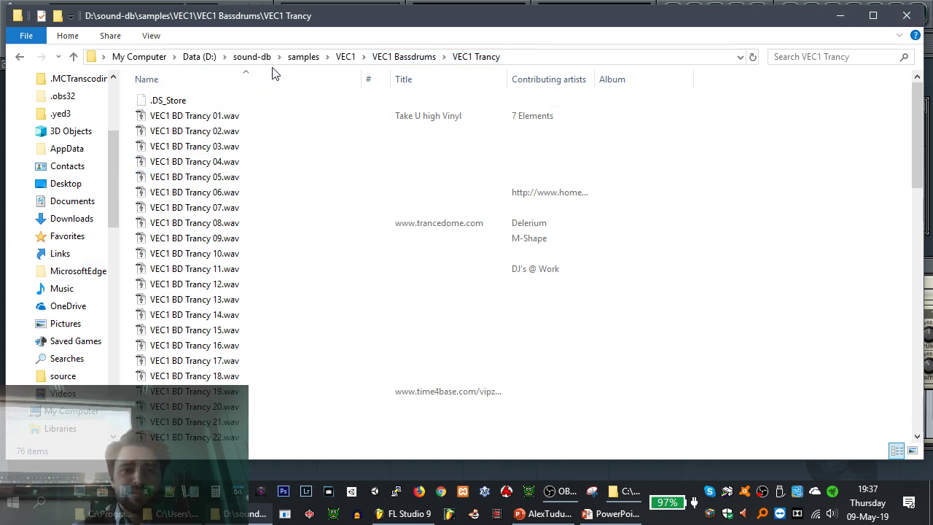
Return to the sound-db folder, reveal its full path and close the file window
{"action": "left_click", "coordinate": [252, 57]}
{"action": "left_click", "coordinate": [295, 57]}
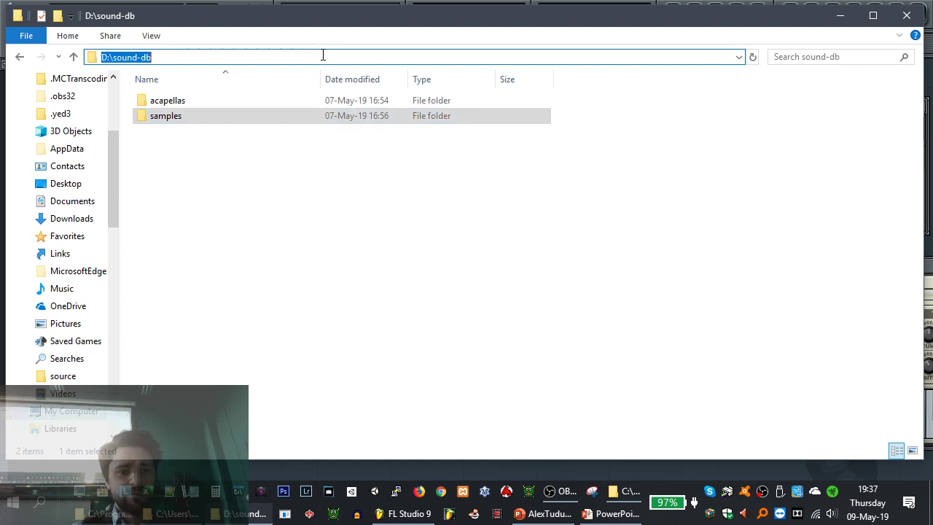
{"action": "left_click", "coordinate": [906, 15]}
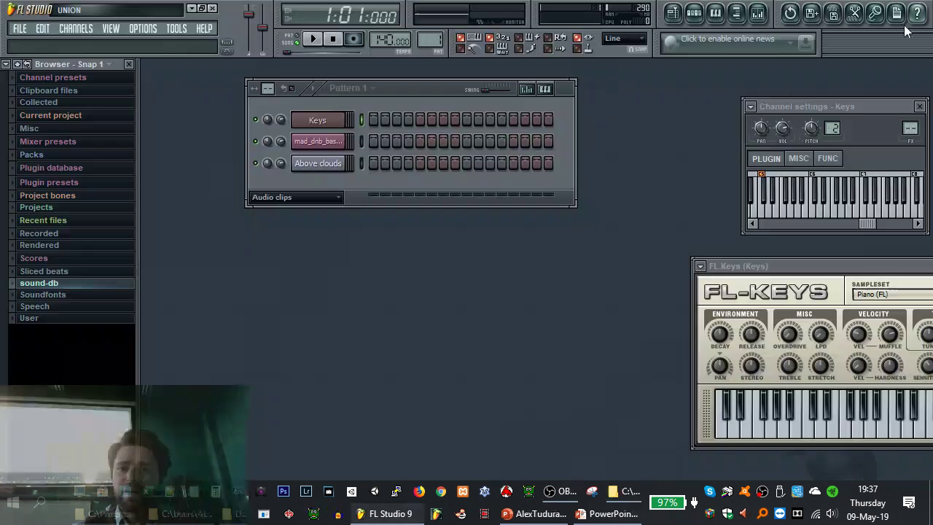
Show the D:\sound-db entry among FL Studio's extra browser search folders in the file settings, leaving it unedited
{"action": "left_click", "coordinate": [146, 31]}
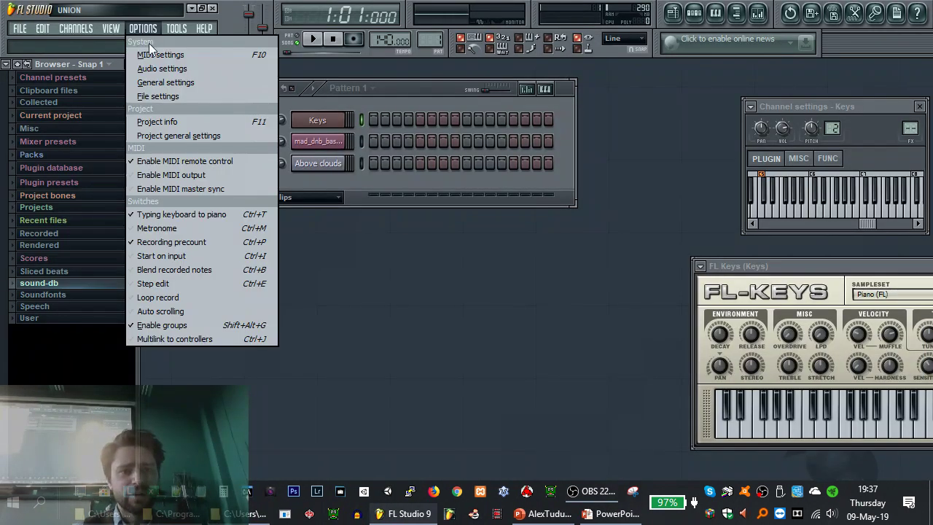
{"action": "left_click", "coordinate": [161, 96]}
{"action": "double_click", "coordinate": [433, 111]}
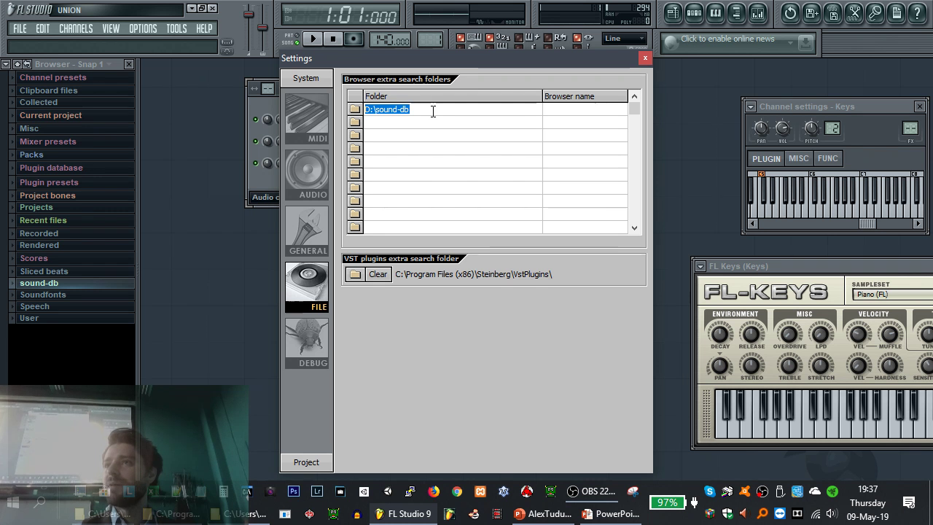
{"action": "left_click", "coordinate": [647, 58]}
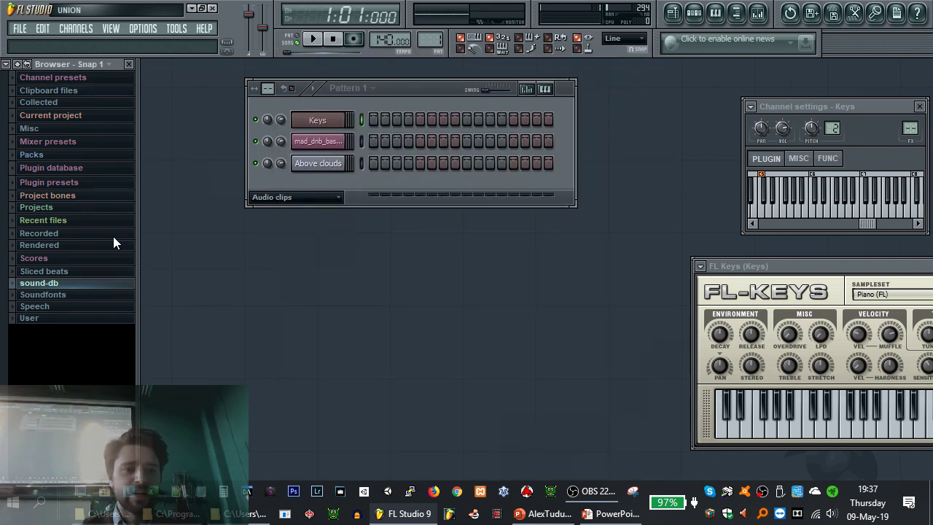
Expand sound-db in the browser, look inside acapellas, collapse it and expand samples
{"action": "left_click", "coordinate": [40, 284]}
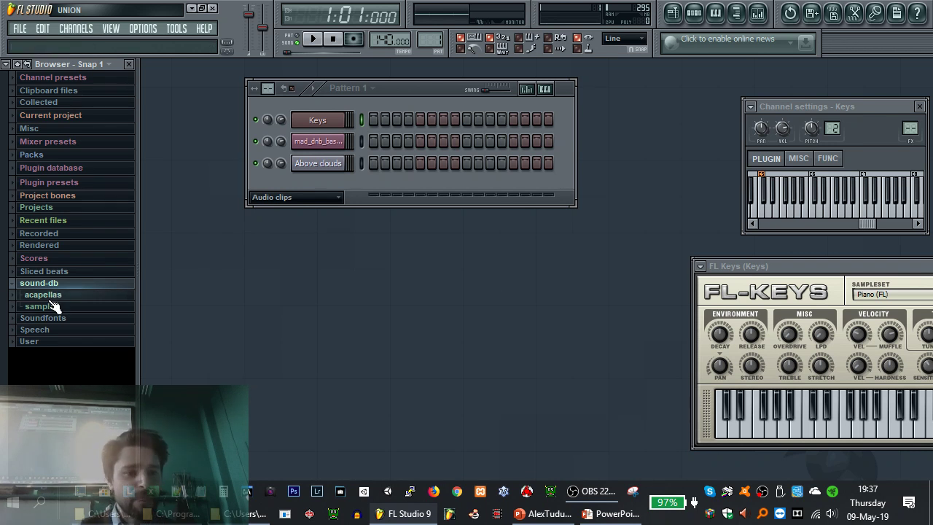
{"action": "left_click", "coordinate": [58, 296]}
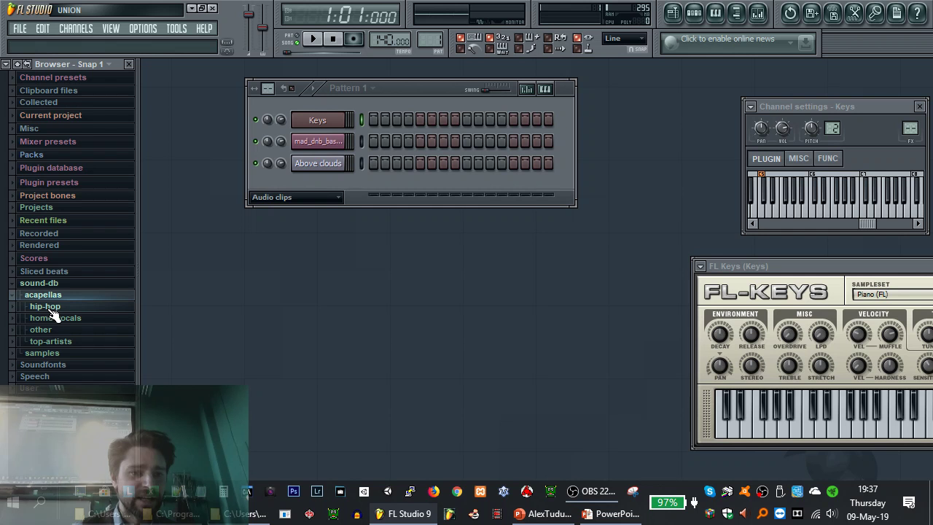
{"action": "left_click", "coordinate": [65, 295]}
{"action": "left_click", "coordinate": [64, 307]}
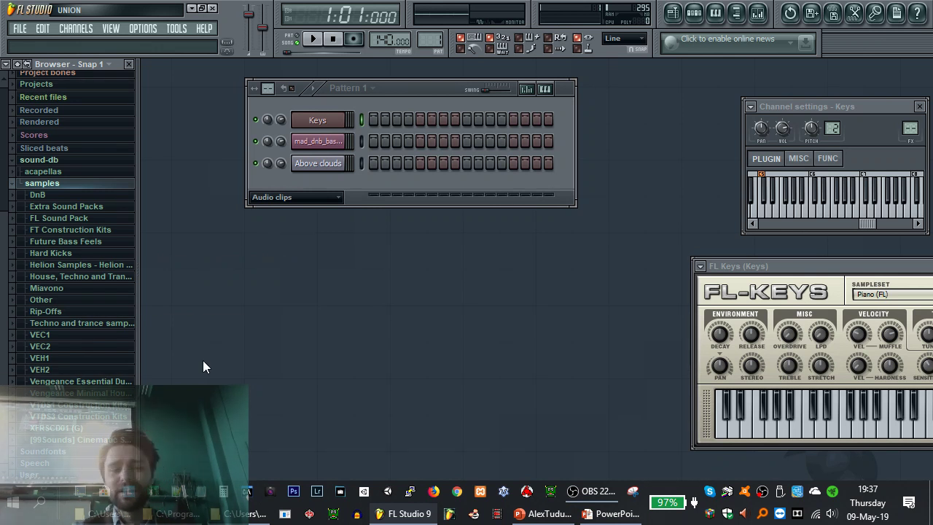
Expand VEC1, VEC1 Bassdrums and VEC1 Clubby in the browser to list the clubby kick samples
{"action": "left_click", "coordinate": [46, 335]}
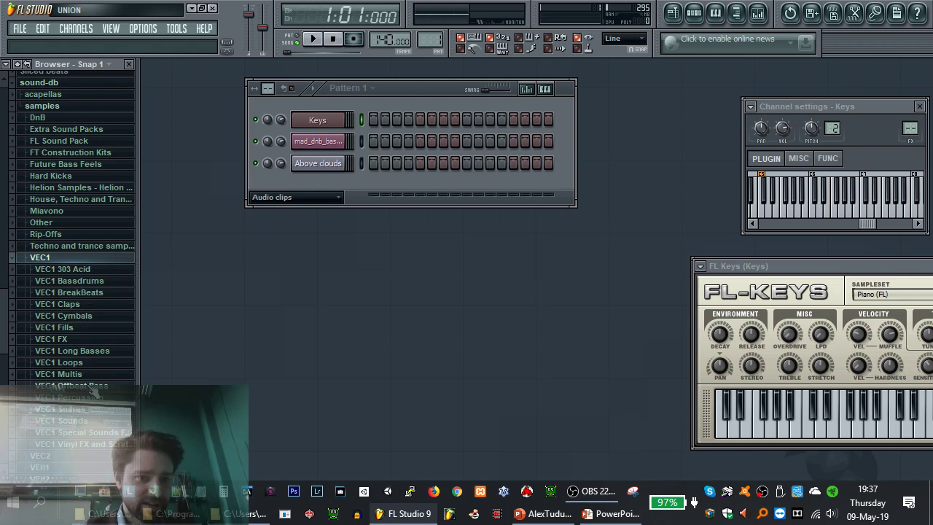
{"action": "left_click", "coordinate": [81, 280]}
{"action": "left_click", "coordinate": [92, 295]}
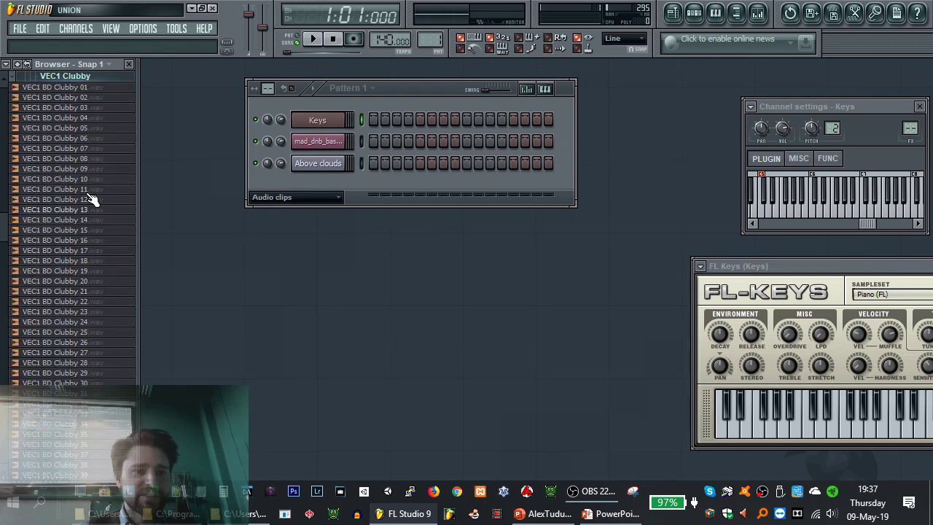
Audition a range of VEC1 BD Clubby kick samples in the browser and collapse the VEC1 Clubby folder
{"action": "left_click", "coordinate": [86, 78]}
{"action": "left_click", "coordinate": [92, 107]}
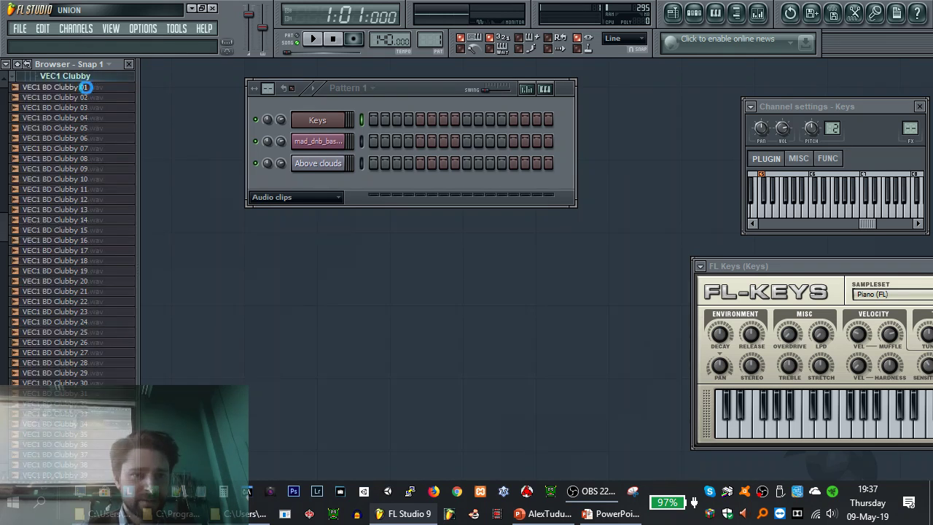
{"action": "left_click", "coordinate": [87, 96]}
{"action": "left_click_drag", "start_coordinate": [84, 153], "coordinate": [73, 393]}
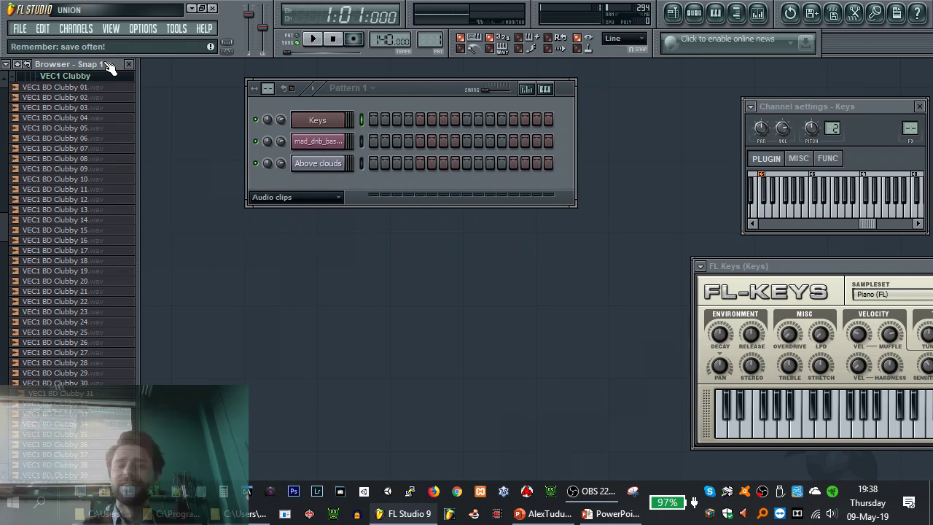
{"action": "left_click_drag", "start_coordinate": [67, 159], "coordinate": [73, 328]}
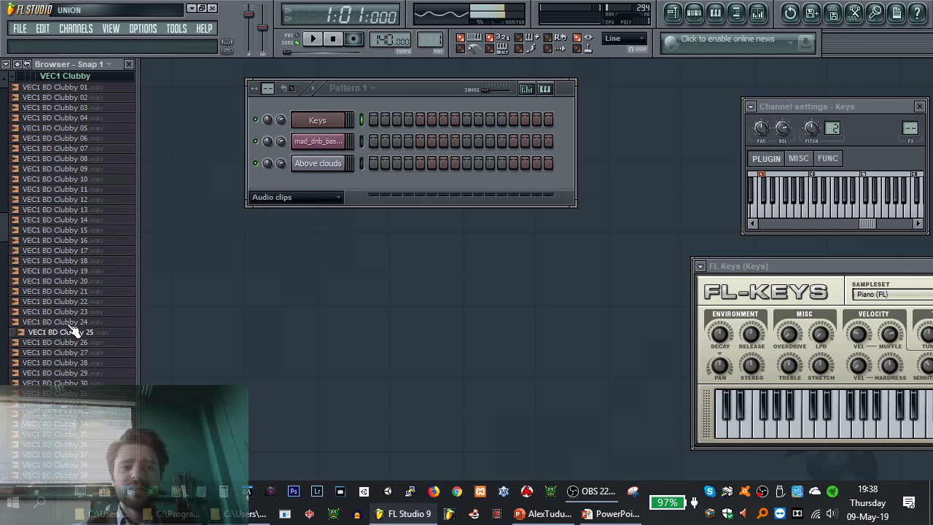
{"action": "scroll", "coordinate": [83, 287], "scroll_direction": "up", "scroll_amount": 5}
{"action": "left_click", "coordinate": [87, 230]}
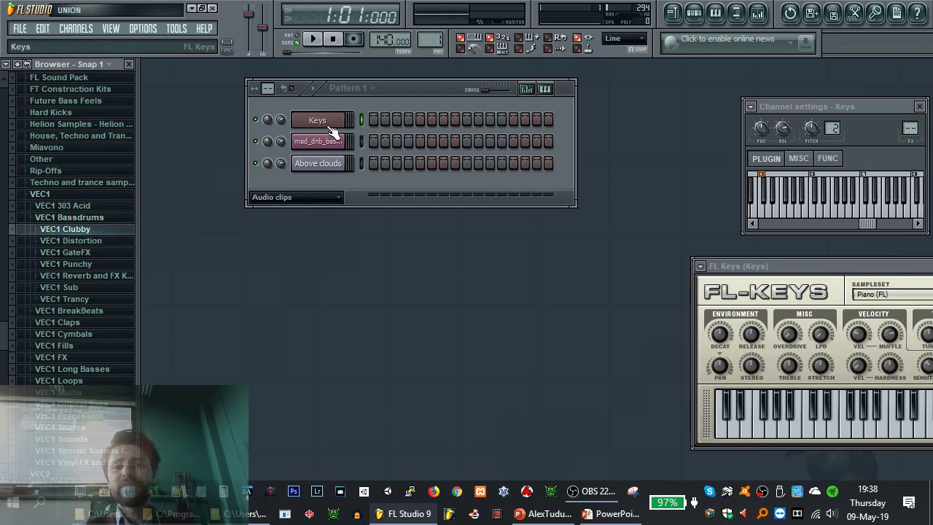
Add a Fruit Kick channel to the pattern, move its channel settings window beside the step sequencer and dismiss the error message
{"action": "left_click", "coordinate": [72, 29]}
{"action": "mouse_move", "coordinate": [134, 41]}
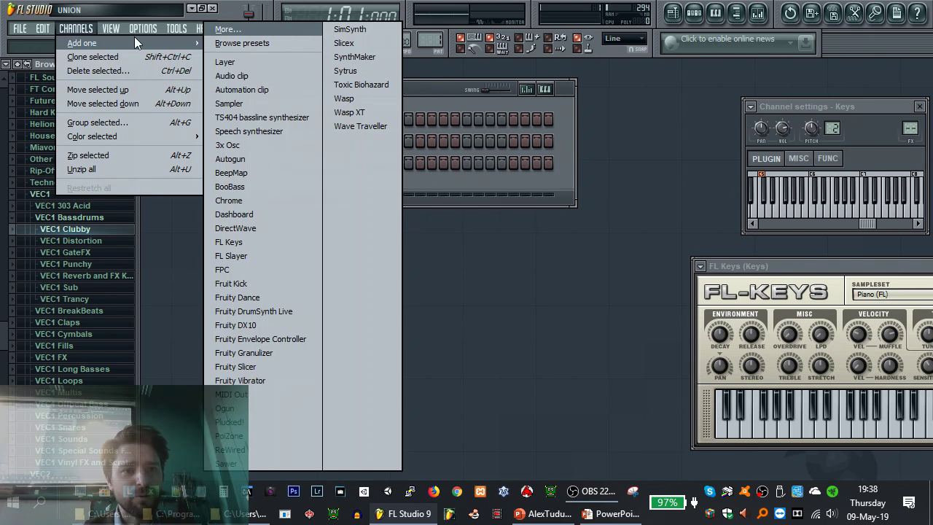
{"action": "left_click", "coordinate": [241, 283]}
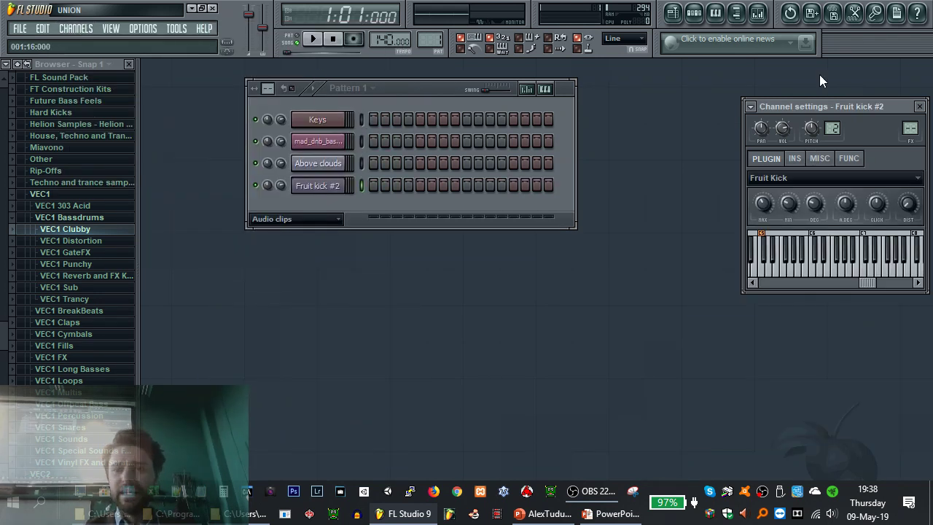
{"action": "left_click_drag", "start_coordinate": [830, 106], "coordinate": [720, 193]}
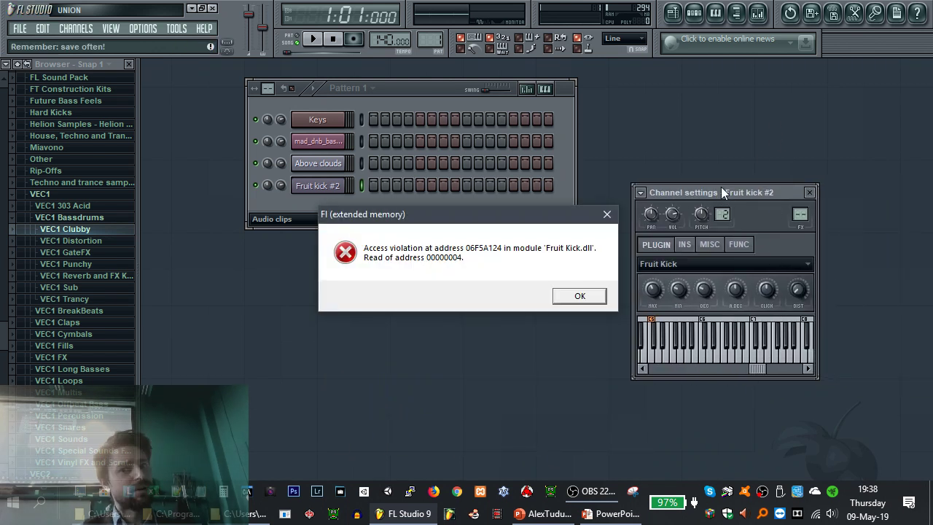
{"action": "left_click", "coordinate": [579, 296]}
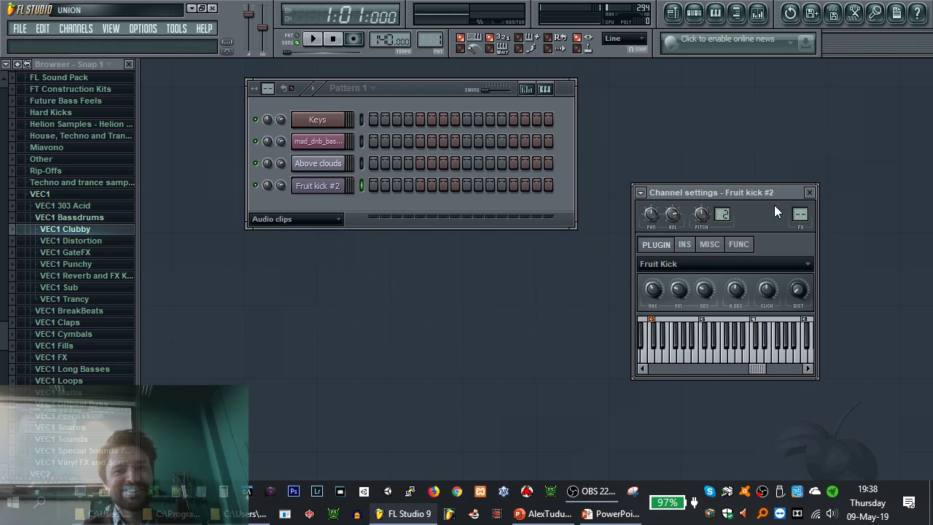
Try the Fruit Kick's test keyboard across different octaves and open the channel's echo, arpeggiator and tracking settings
{"action": "left_click_drag", "start_coordinate": [782, 191], "coordinate": [826, 162]}
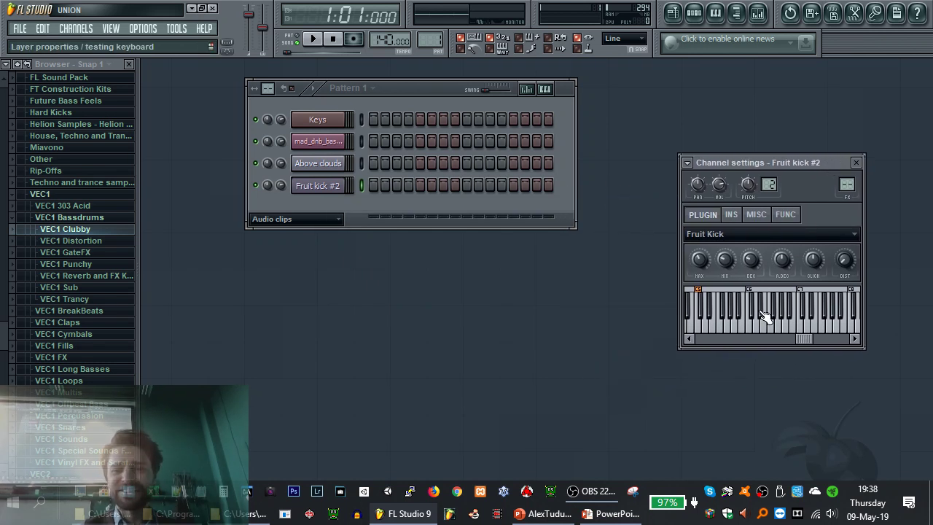
{"action": "left_click", "coordinate": [749, 328]}
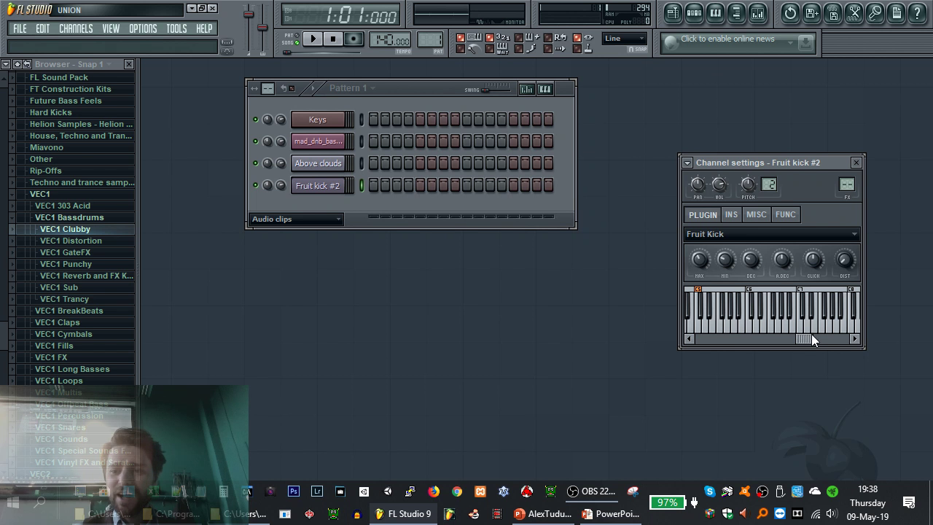
{"action": "left_click_drag", "start_coordinate": [803, 337], "coordinate": [843, 337]}
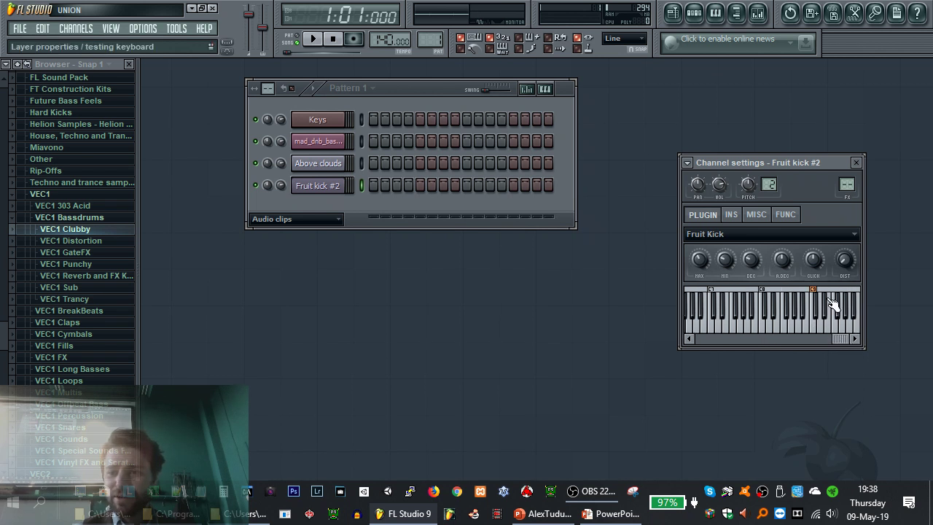
{"action": "left_click_drag", "start_coordinate": [848, 338], "coordinate": [848, 337]}
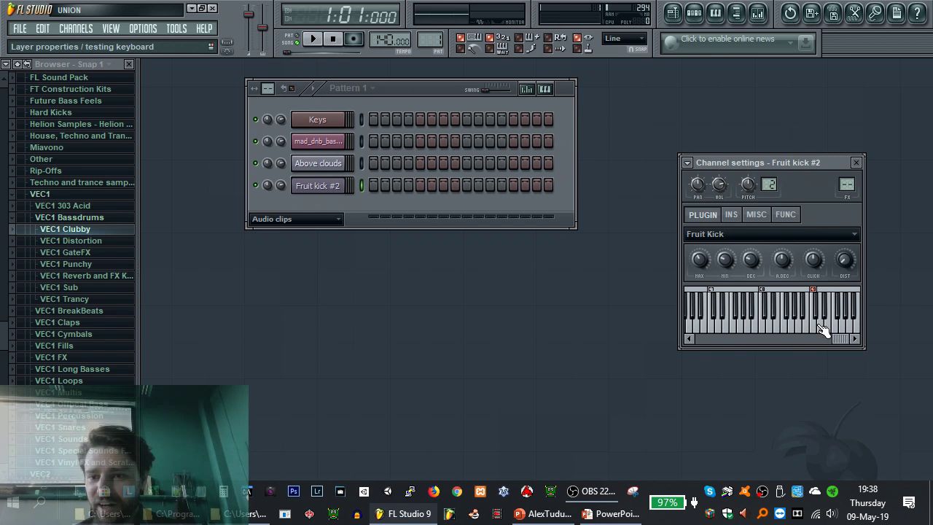
{"action": "left_click_drag", "start_coordinate": [836, 339], "coordinate": [769, 337]}
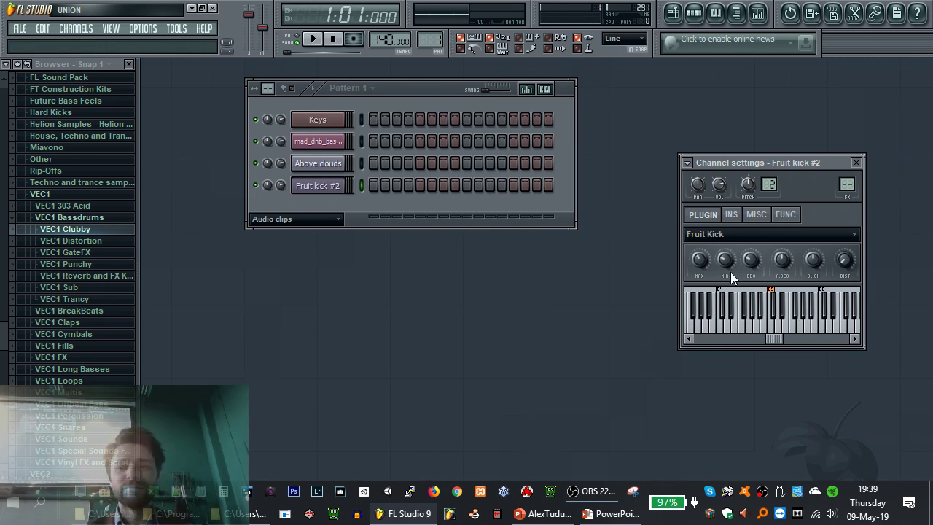
{"action": "left_click", "coordinate": [785, 214]}
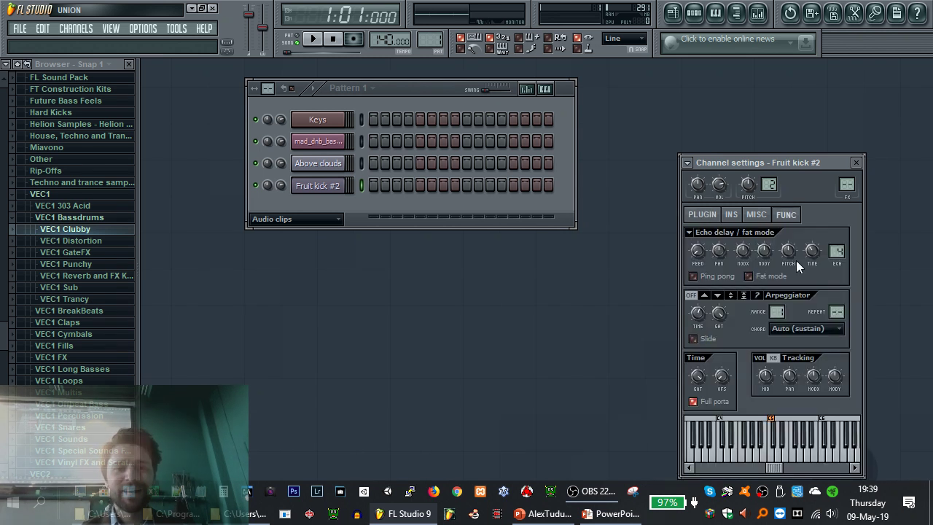
{"action": "left_click_drag", "start_coordinate": [800, 165], "coordinate": [783, 108]}
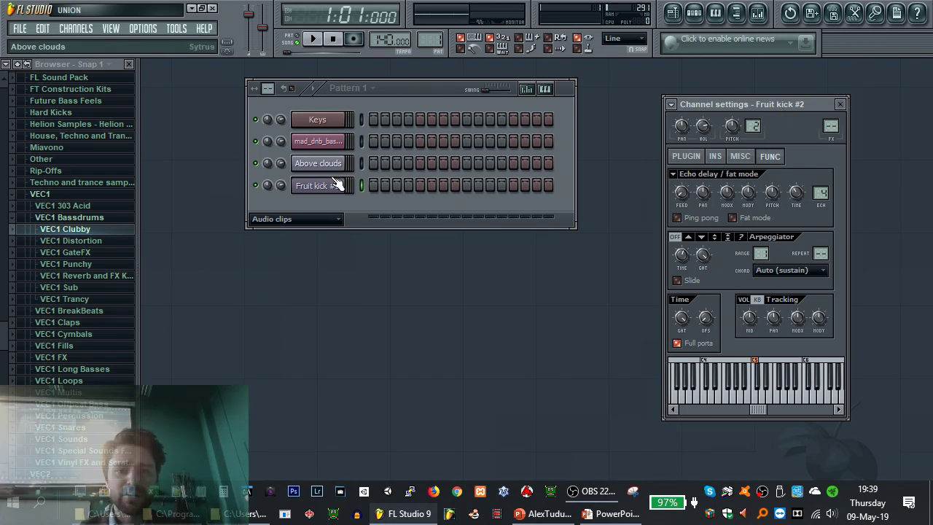
{"action": "left_click", "coordinate": [698, 156]}
{"action": "left_click_drag", "start_coordinate": [765, 104], "coordinate": [656, 232]}
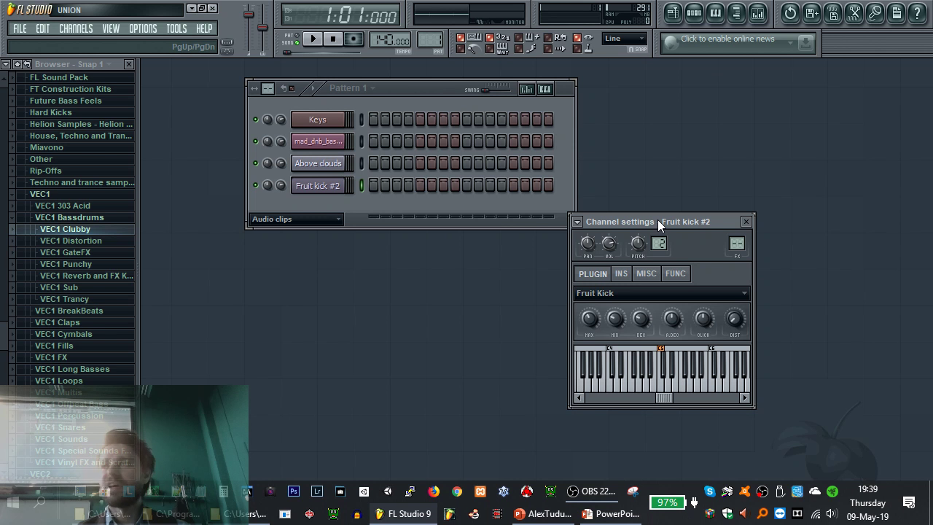
{"action": "left_click", "coordinate": [668, 390]}
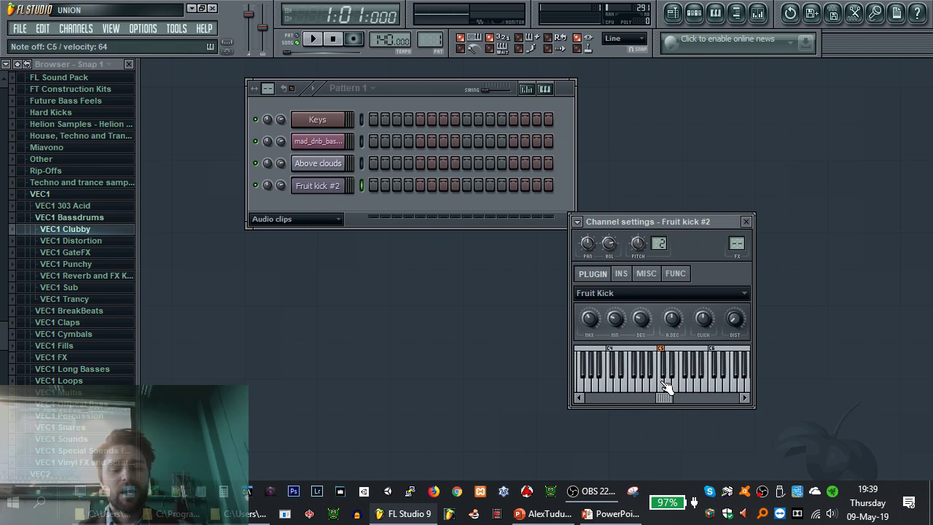
{"action": "left_click", "coordinate": [665, 384]}
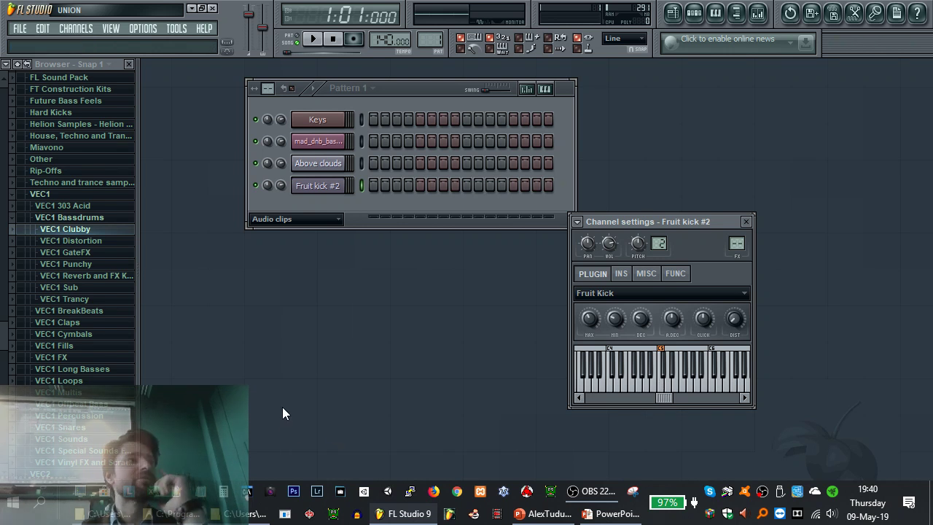
Search Windows for "virtu", launch the On-Screen Keyboard and move the Fruit Kick channel settings window clear of it
{"action": "left_click", "coordinate": [41, 510]}
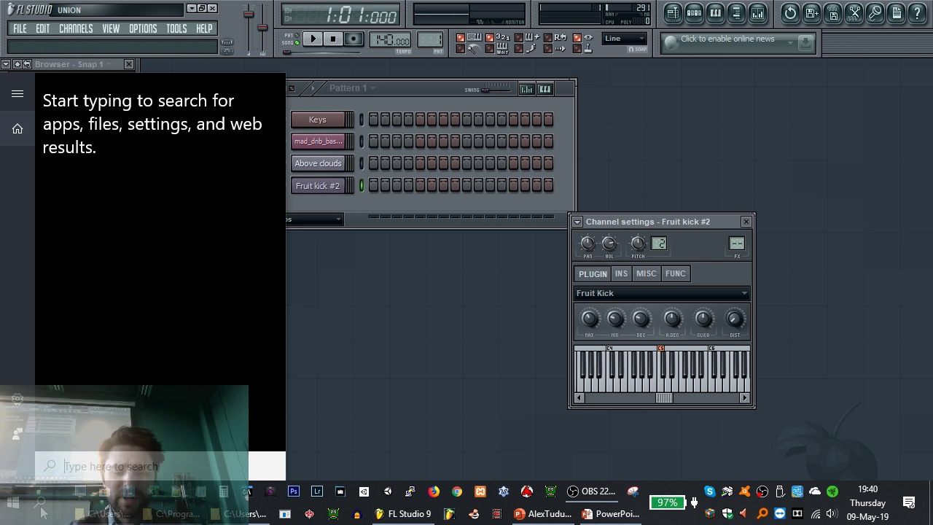
{"action": "type", "text": "virtu"}
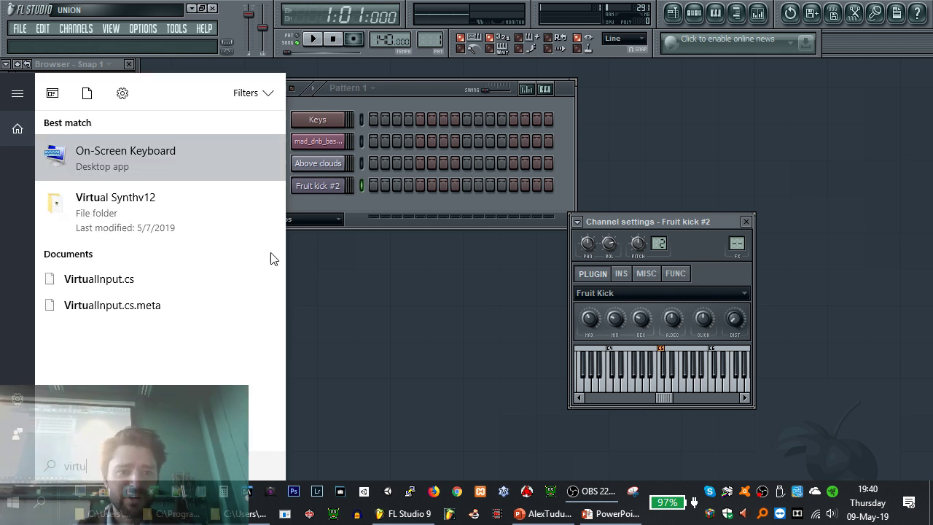
{"action": "left_click", "coordinate": [138, 172]}
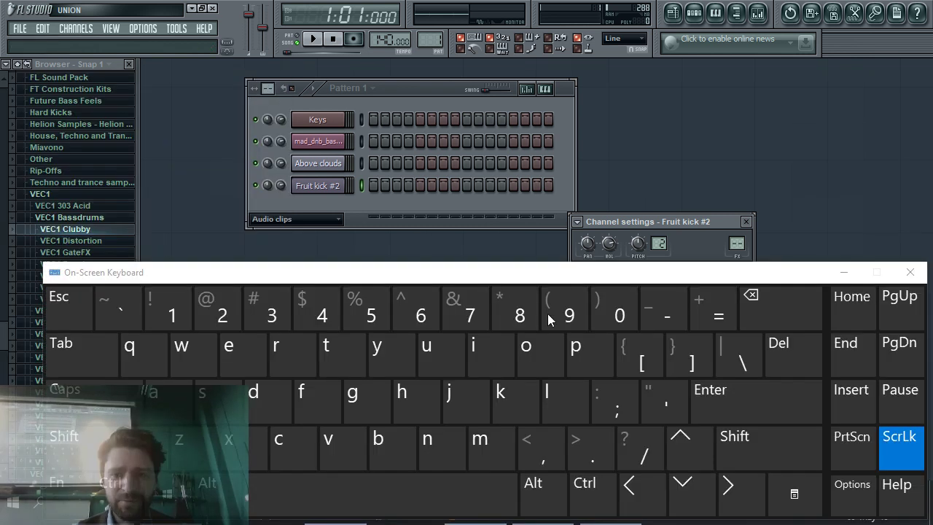
{"action": "left_click_drag", "start_coordinate": [649, 225], "coordinate": [690, 68]}
Play the Fruit Kick chromatically from C5 up to C6 using the on-screen keyboard, showing the white and black note keys
{"action": "left_click", "coordinate": [143, 361]}
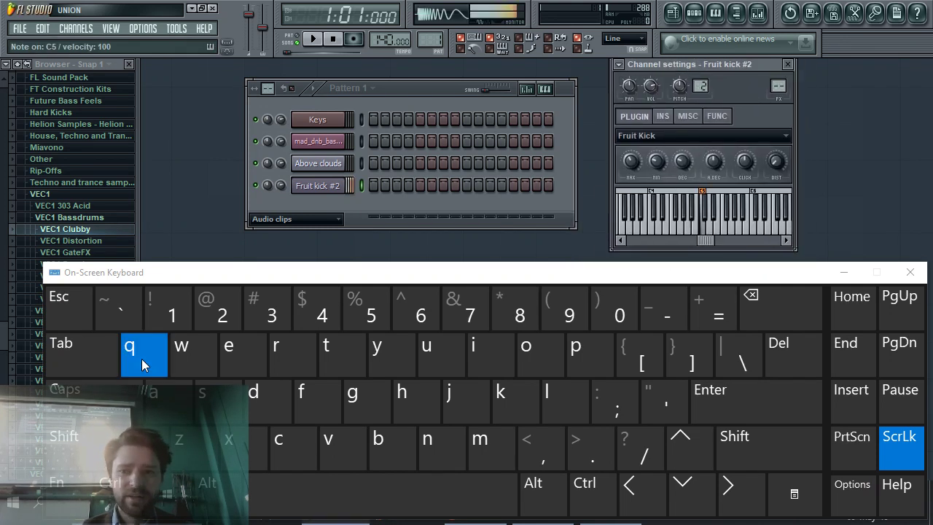
{"action": "left_click", "coordinate": [167, 315]}
{"action": "left_click", "coordinate": [213, 315]}
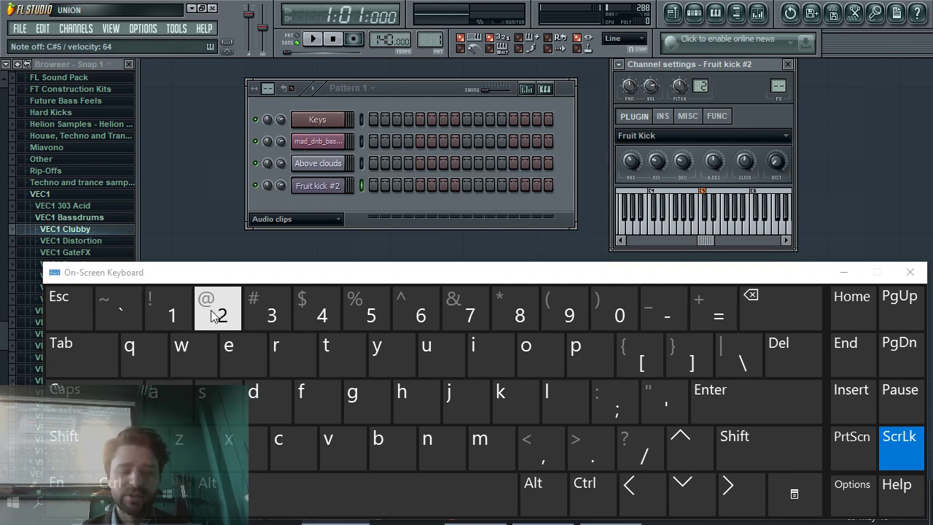
{"action": "left_click", "coordinate": [142, 357]}
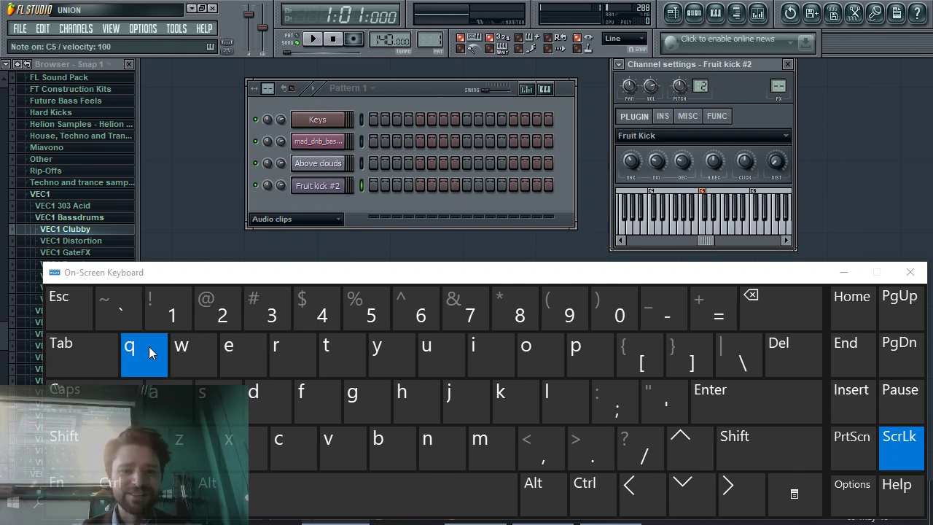
{"action": "left_click", "coordinate": [224, 314]}
{"action": "left_click", "coordinate": [195, 362]}
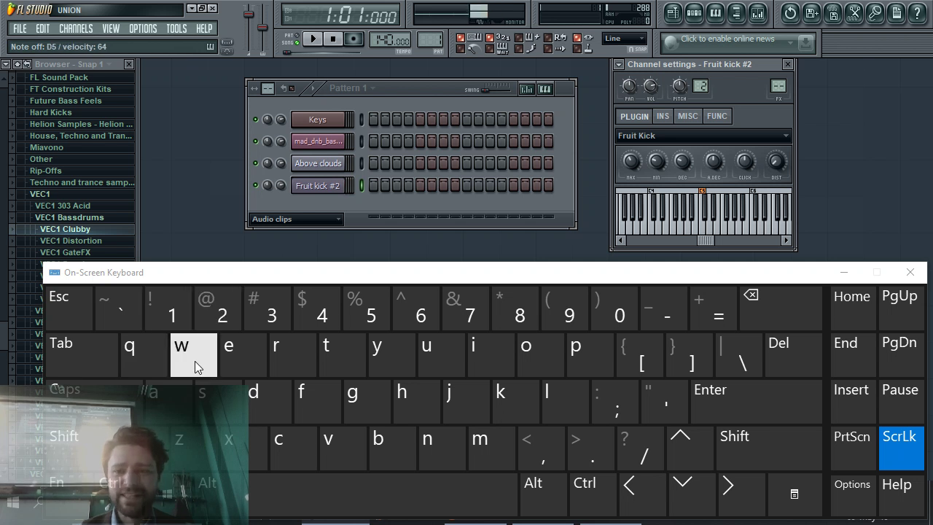
{"action": "left_click", "coordinate": [233, 317]}
{"action": "left_click", "coordinate": [264, 309]}
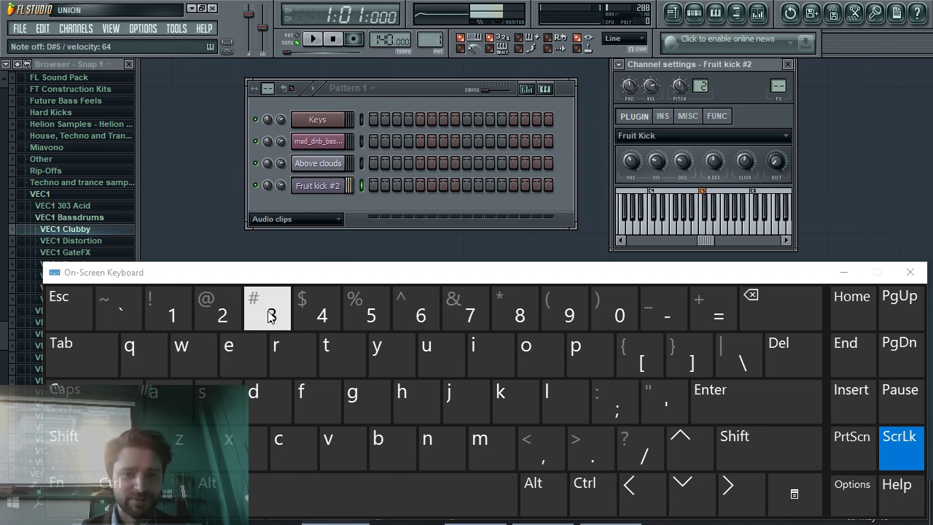
{"action": "left_click", "coordinate": [248, 364]}
{"action": "left_click", "coordinate": [302, 353]}
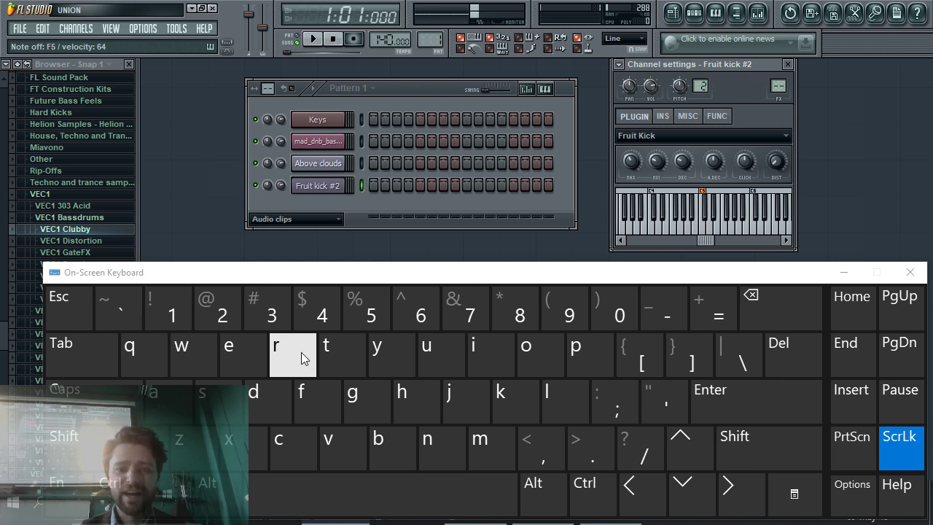
{"action": "left_click", "coordinate": [366, 310]}
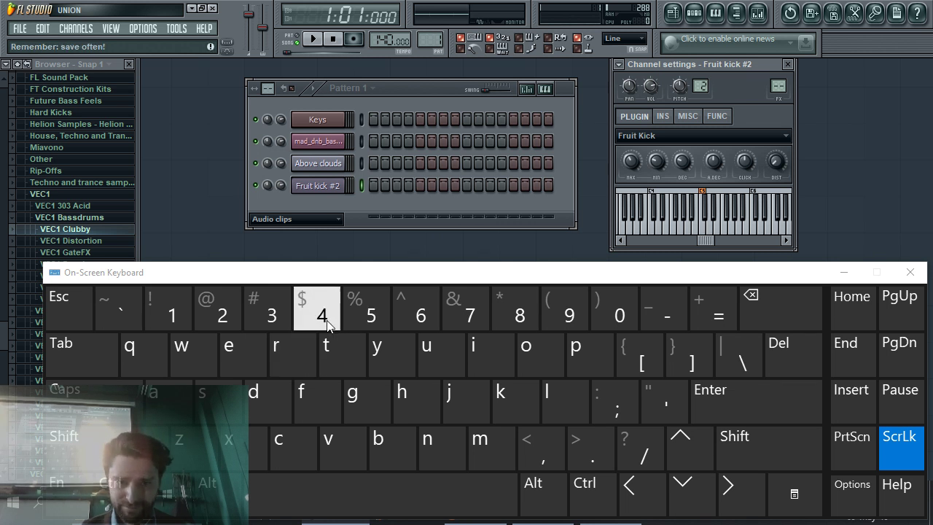
{"action": "left_click", "coordinate": [304, 353]}
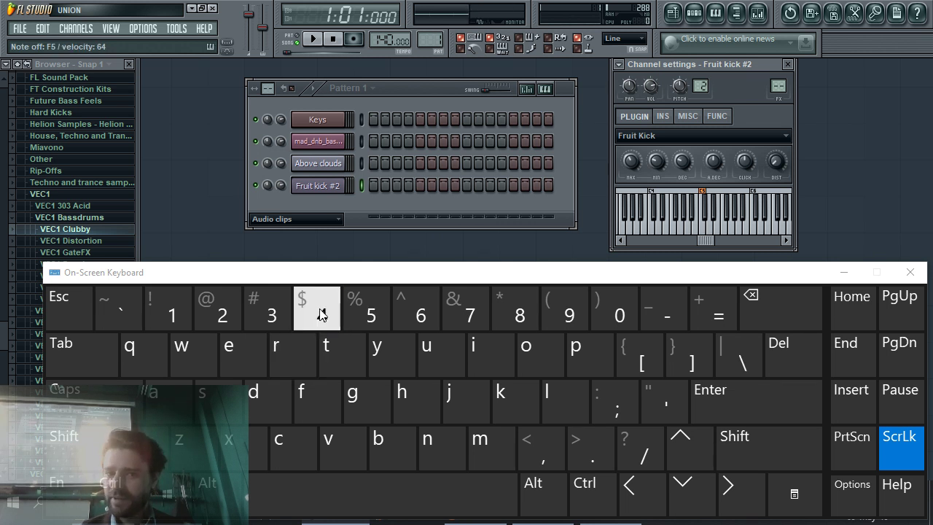
{"action": "left_click", "coordinate": [368, 314]}
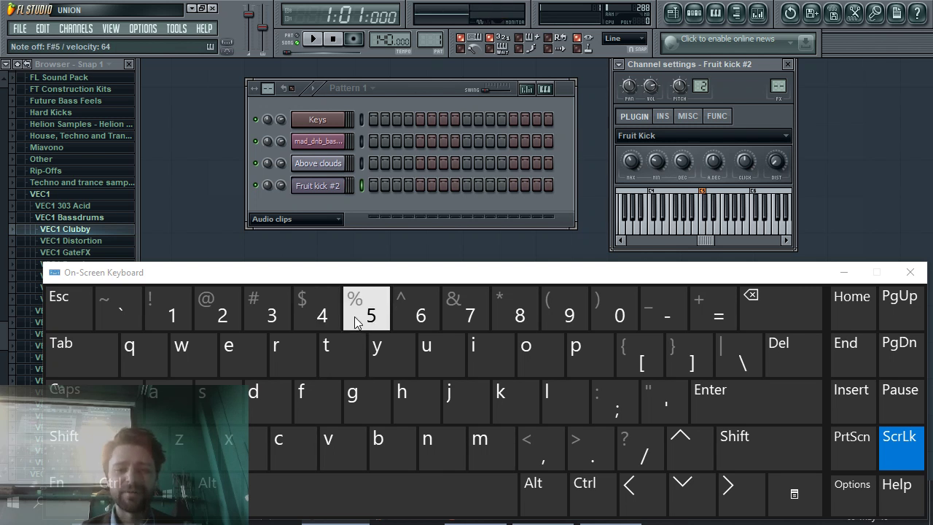
{"action": "left_click", "coordinate": [347, 352]}
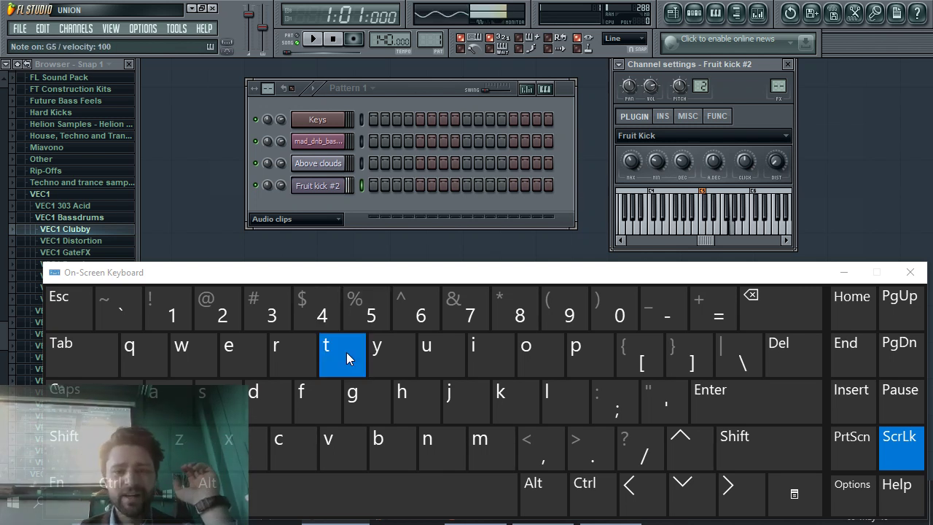
{"action": "left_click", "coordinate": [397, 328]}
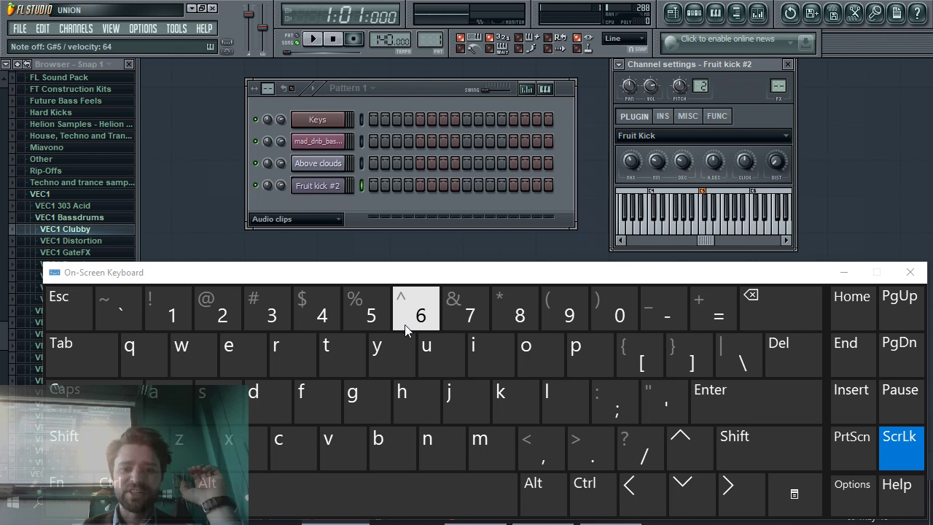
{"action": "left_click", "coordinate": [392, 355]}
{"action": "left_click", "coordinate": [416, 306]}
{"action": "left_click", "coordinate": [442, 353]}
{"action": "left_click", "coordinate": [485, 348]}
{"action": "left_click", "coordinate": [471, 316]}
{"action": "left_click", "coordinate": [486, 350]}
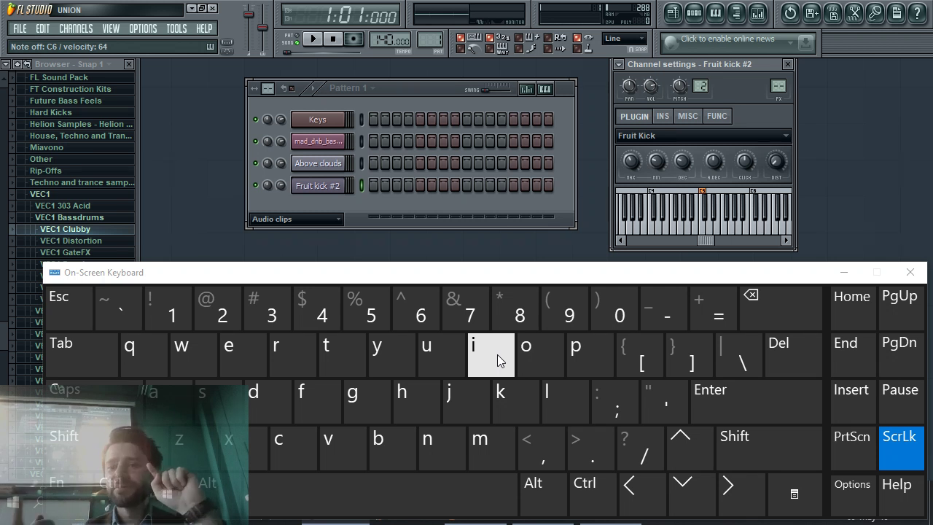
Add a 3x Osc channel to the pattern and close the On-Screen Keyboard
{"action": "left_click_drag", "start_coordinate": [728, 75], "coordinate": [743, 77]}
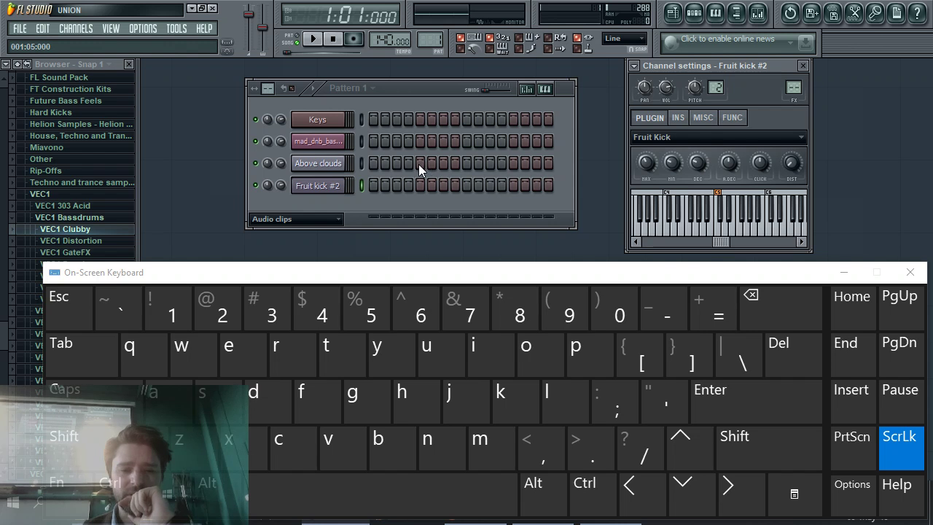
{"action": "left_click", "coordinate": [68, 32]}
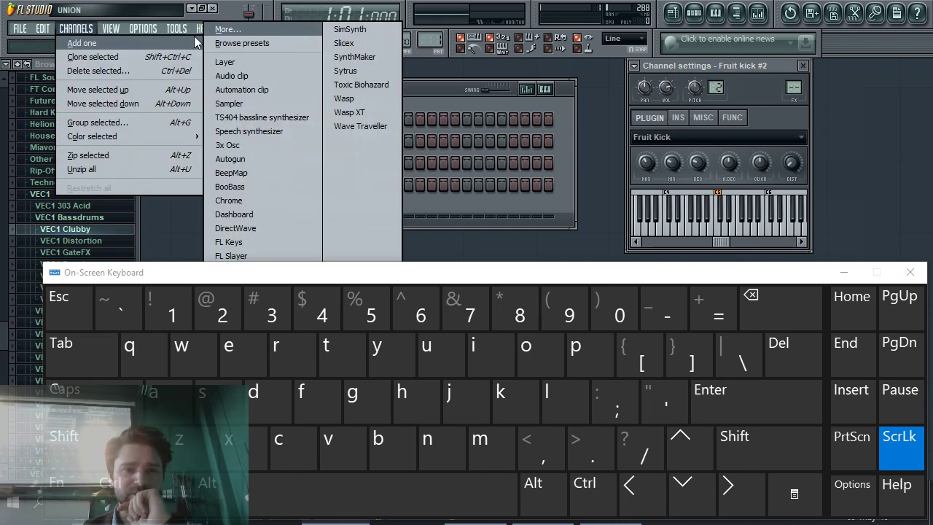
{"action": "left_click", "coordinate": [255, 145]}
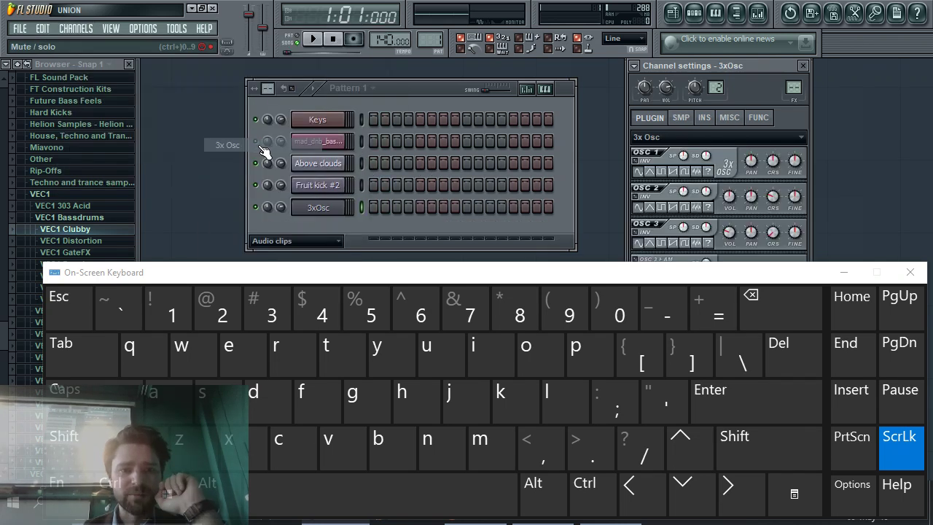
{"action": "left_click", "coordinate": [908, 274]}
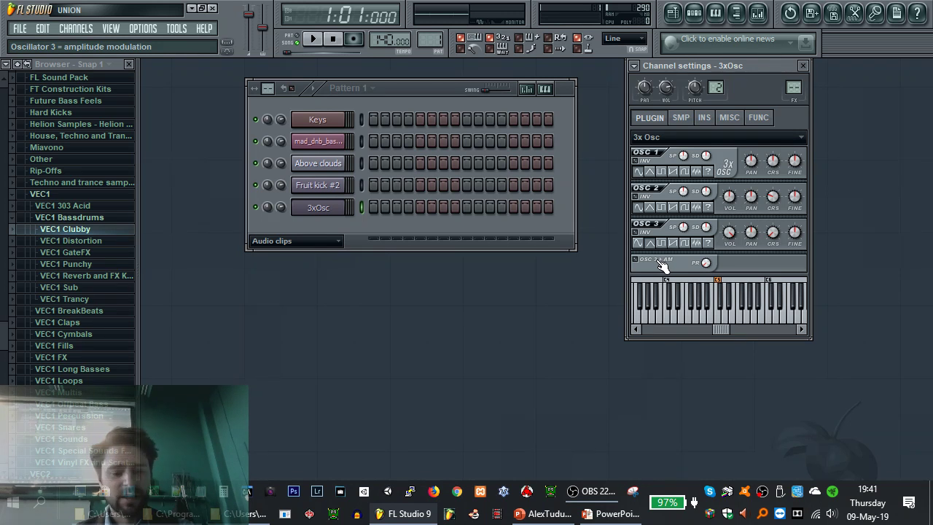
Play the 3x Osc's C5 note and compare its pitch with the channel's root note set to C6 and to C4
{"action": "key", "text": "z"}
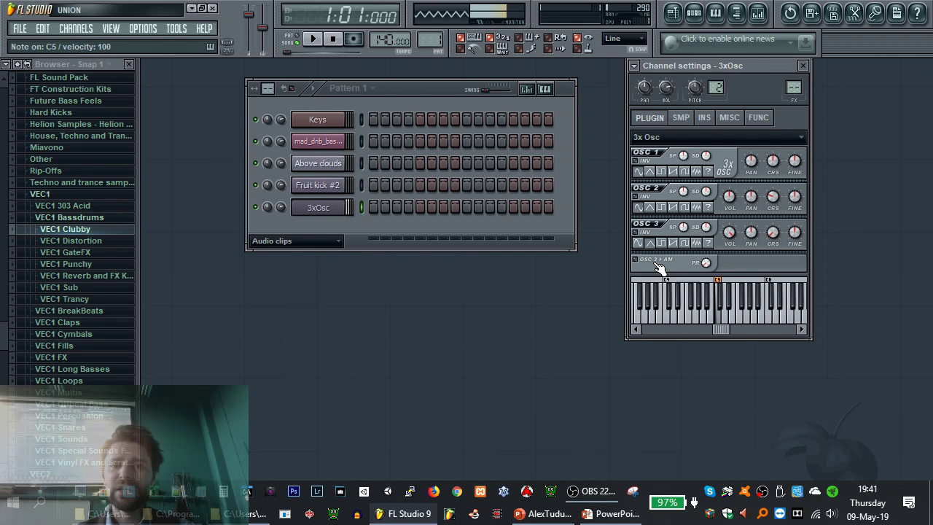
{"action": "key", "text": "z"}
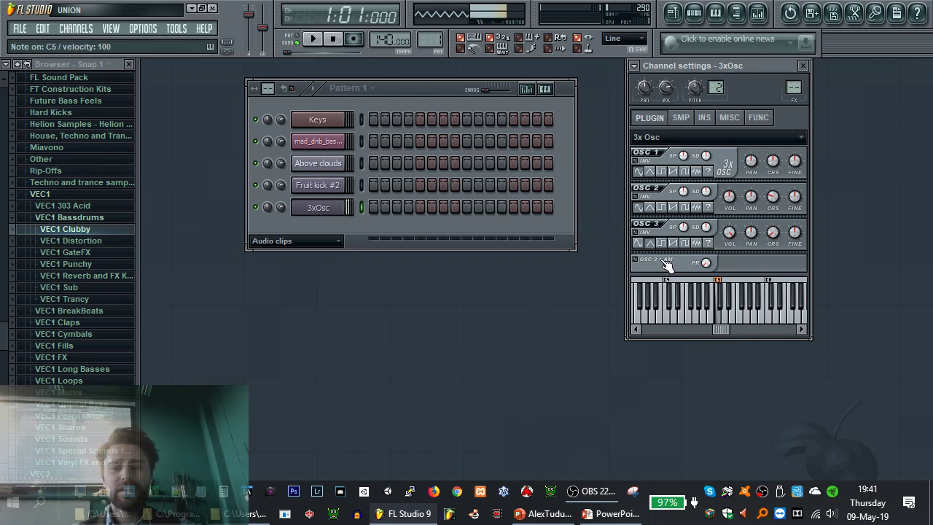
{"action": "right_click", "coordinate": [772, 319]}
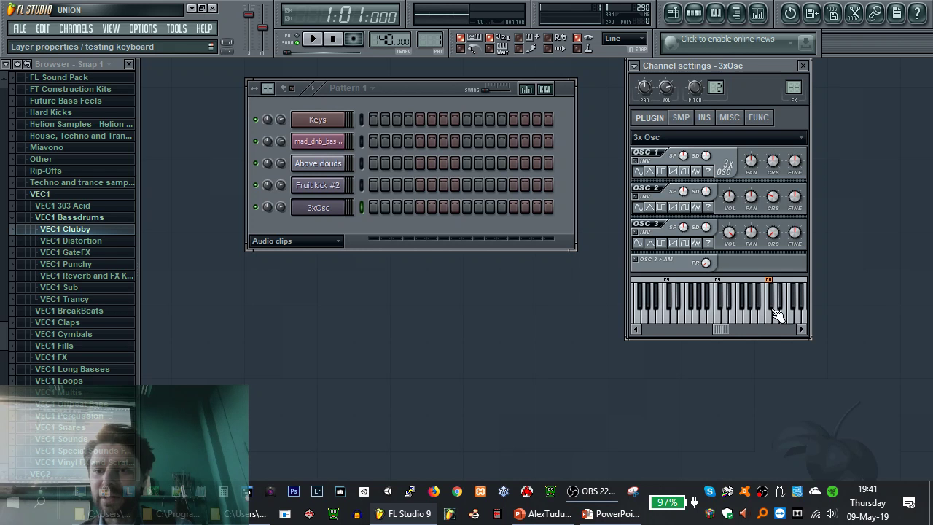
{"action": "left_click", "coordinate": [667, 324]}
{"action": "left_click", "coordinate": [669, 323]}
{"action": "left_click", "coordinate": [720, 320]}
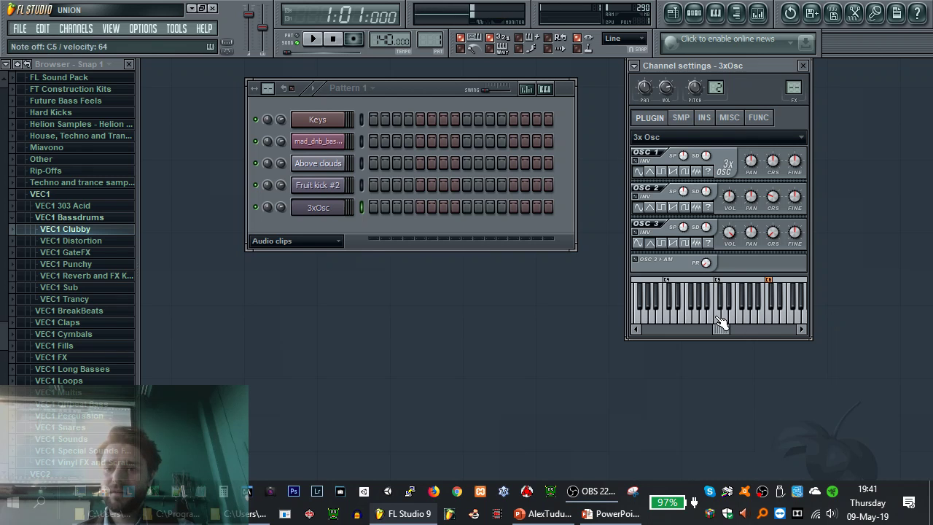
{"action": "left_click", "coordinate": [721, 323]}
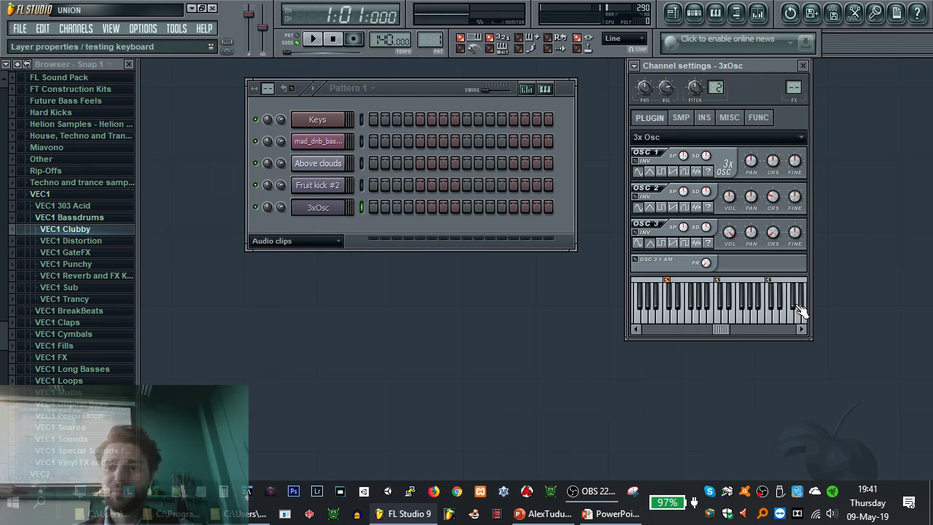
{"action": "key", "text": "z"}
{"action": "key", "text": "z"}
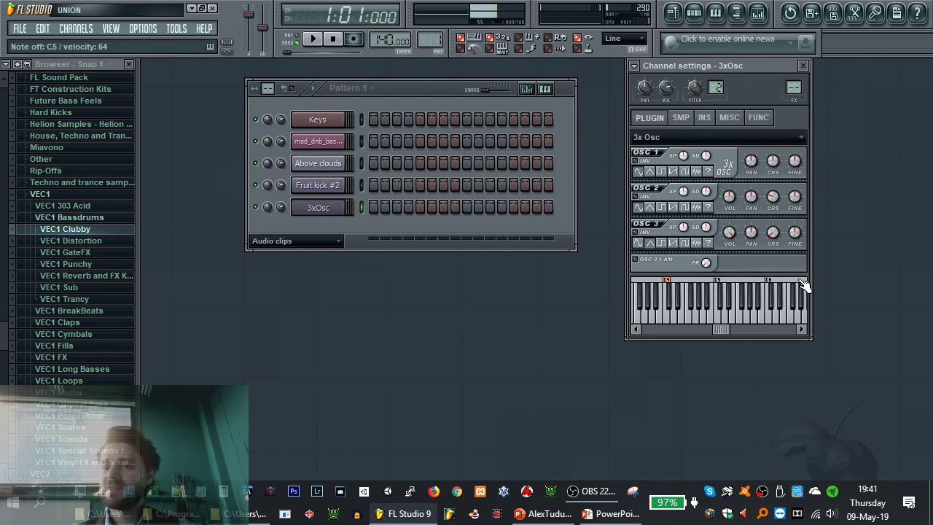
{"action": "key", "text": "z"}
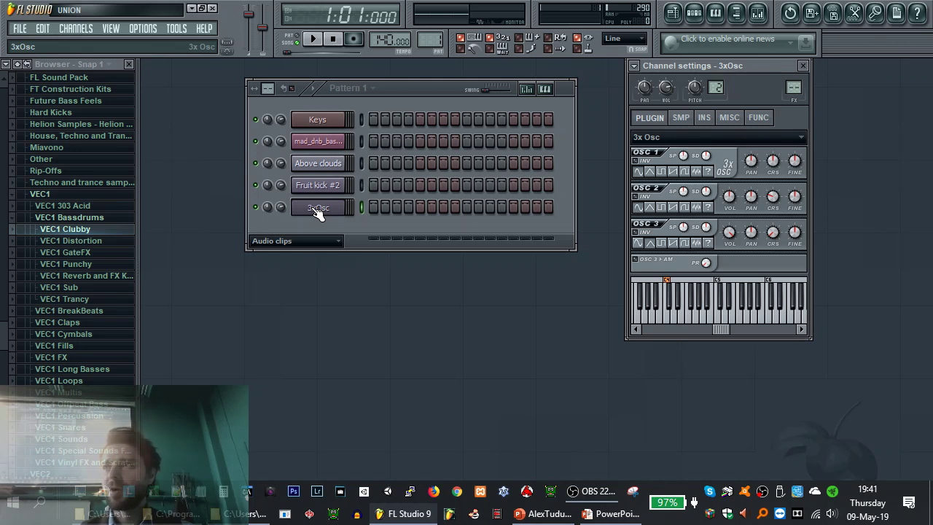
Move the 3x Osc channel settings window down slightly and set the channel's root note to C6 and finally to C7
{"action": "left_click_drag", "start_coordinate": [738, 69], "coordinate": [747, 104]}
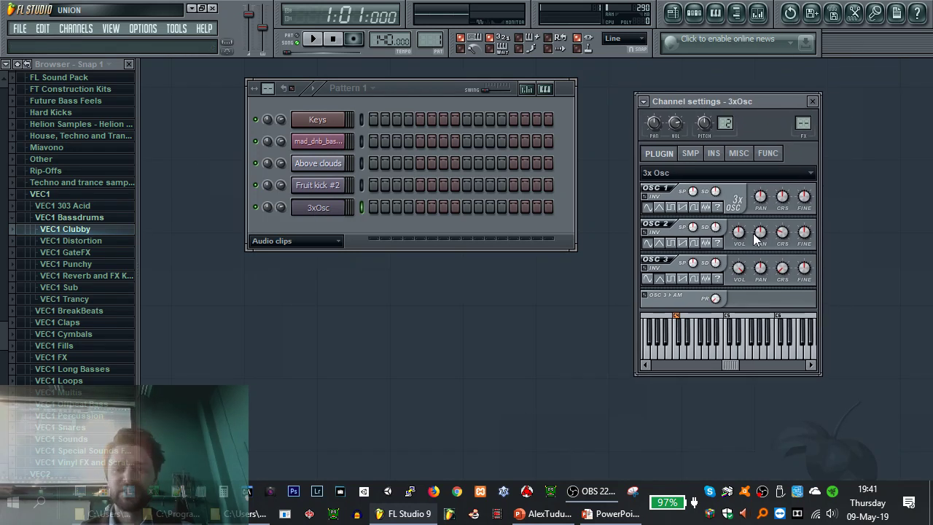
{"action": "left_click", "coordinate": [784, 355]}
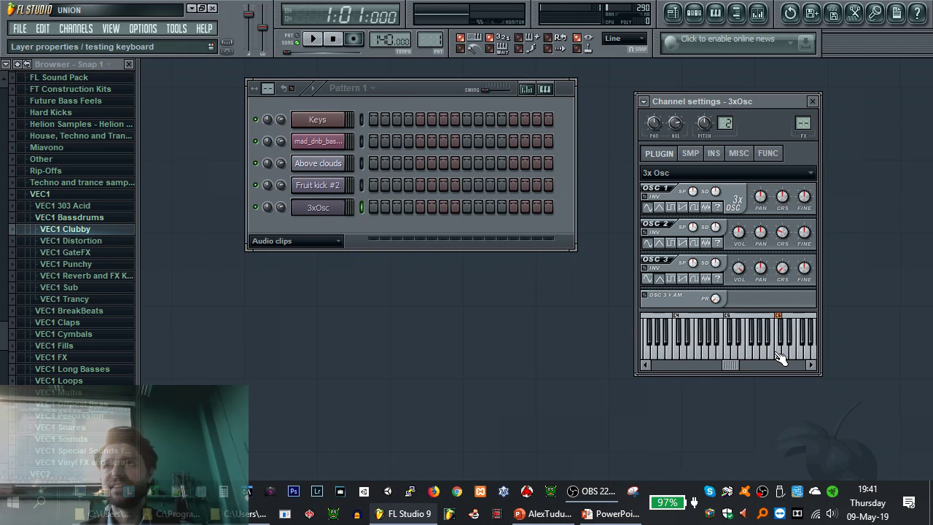
{"action": "left_click_drag", "start_coordinate": [729, 365], "coordinate": [765, 364]}
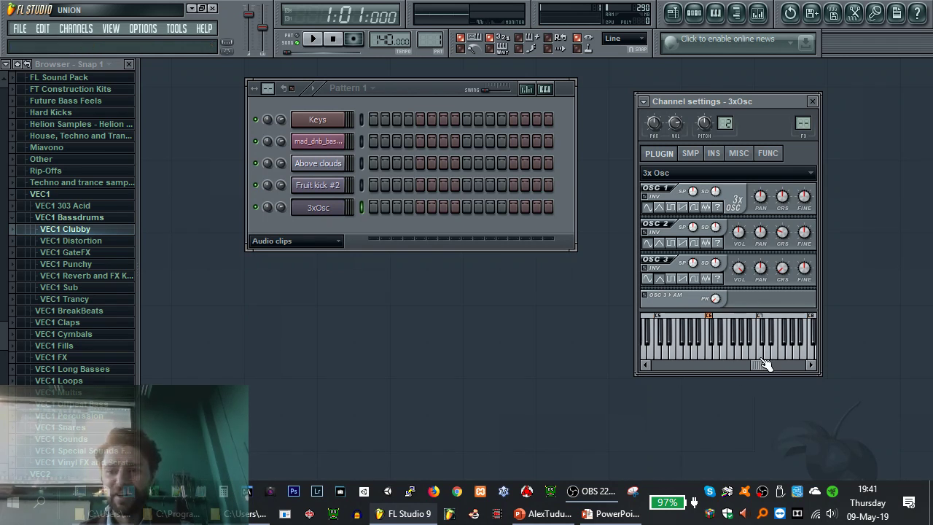
{"action": "left_click", "coordinate": [760, 356]}
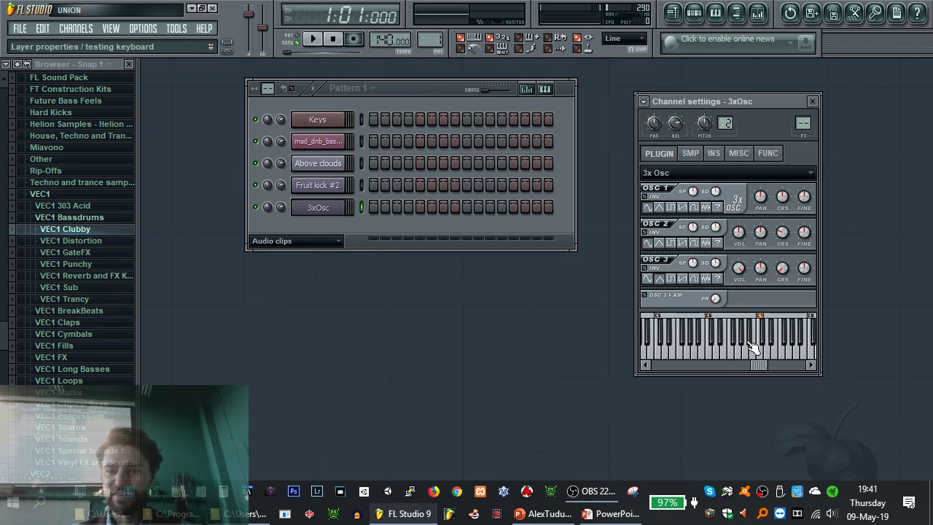
Open the mad_dnb_bass channel's settings and its Wasp synthesizer window
{"action": "left_click", "coordinate": [321, 143]}
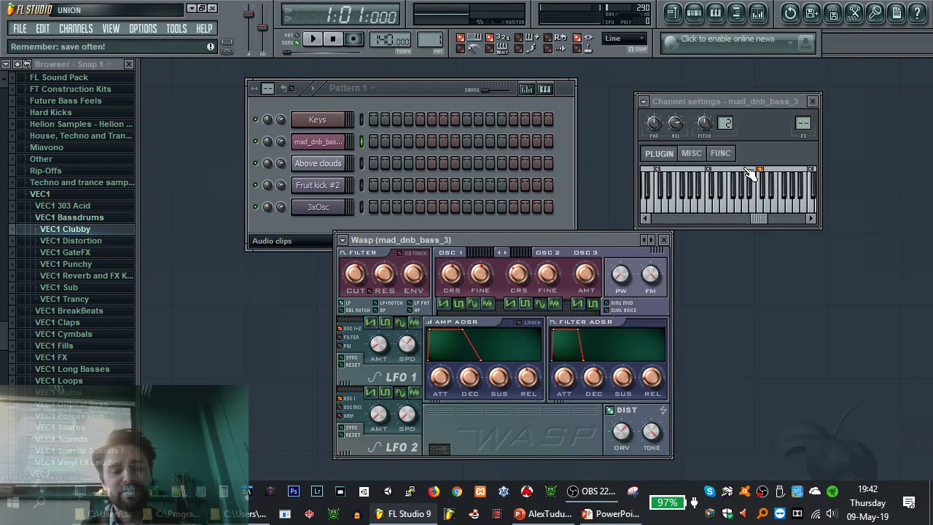
Play the C5 and C4 notes on the mad_dnb_bass Wasp synthesizer to hear its pitch
{"action": "key", "text": "z"}
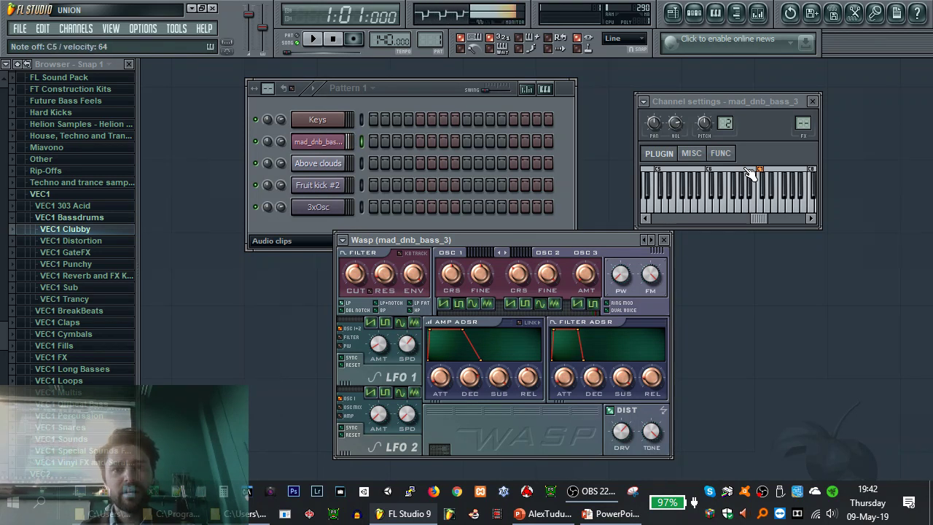
{"action": "key", "text": "z"}
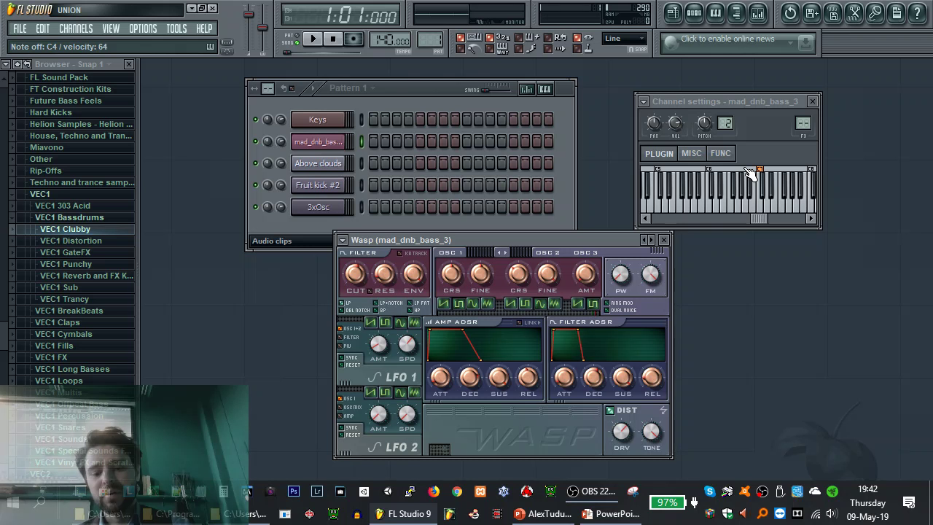
{"action": "key", "text": "m"}
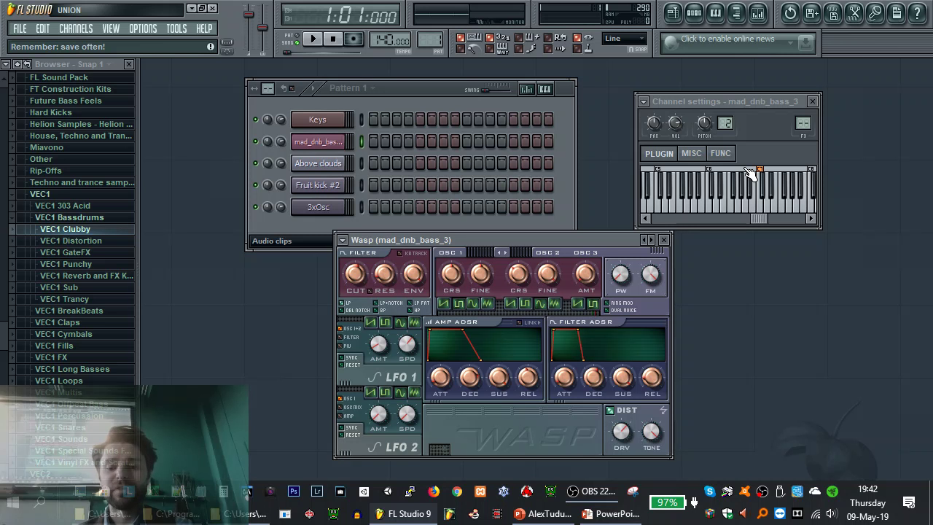
{"action": "left_click", "coordinate": [739, 102]}
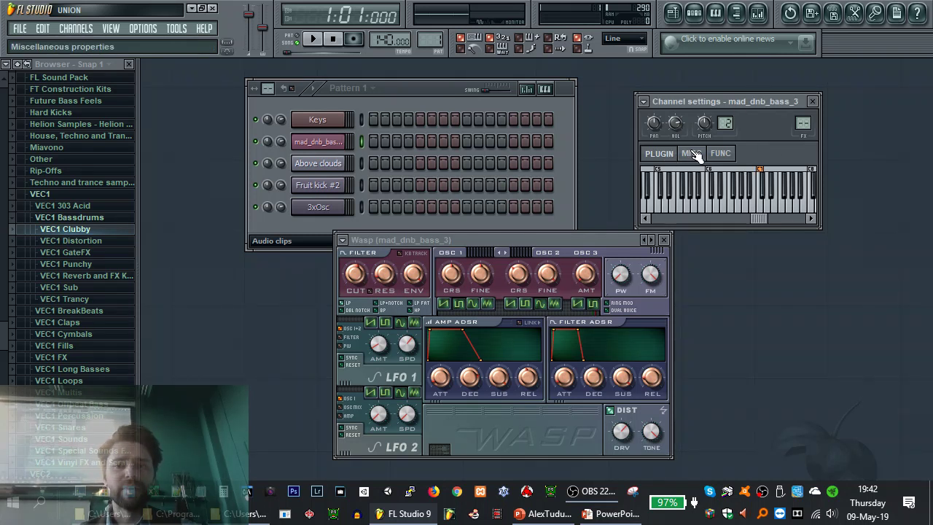
Open the 3x Osc channel's settings and play its C5 note repeatedly while adjusting the channel's volume
{"action": "left_click", "coordinate": [319, 207]}
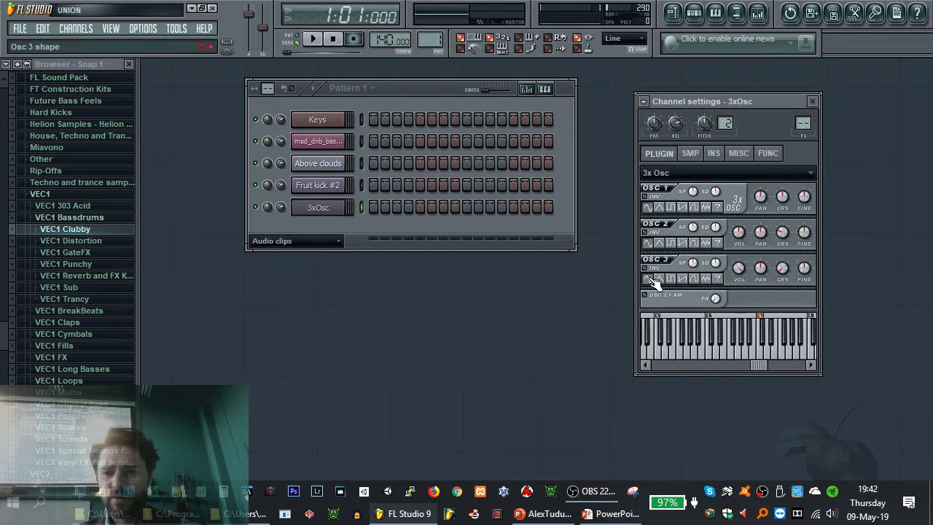
{"action": "key", "text": "z"}
{"action": "key", "text": "z"}
{"action": "key", "text": "z"}
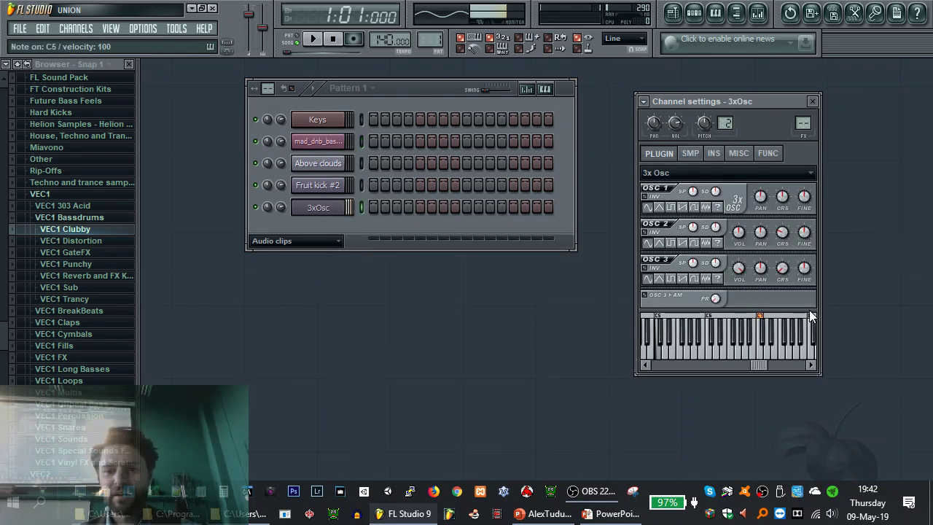
{"action": "key", "text": "z"}
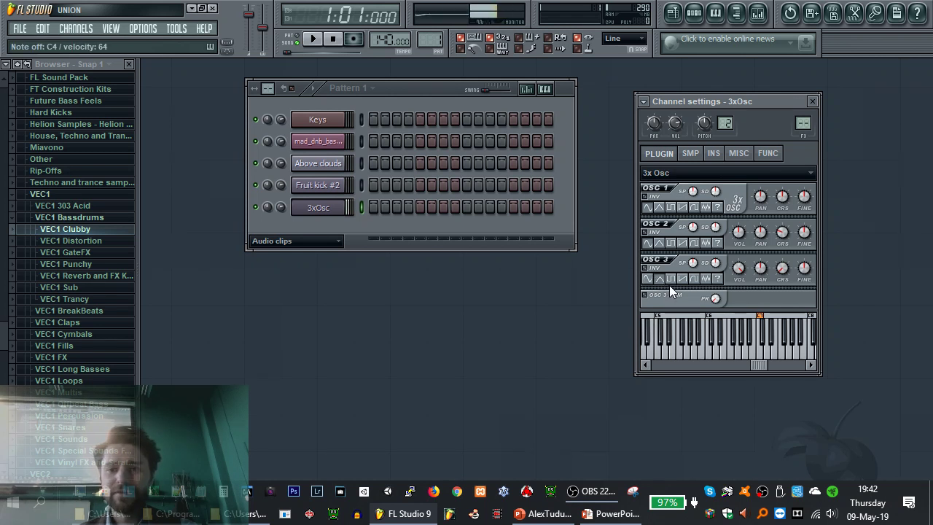
{"action": "left_click", "coordinate": [296, 207]}
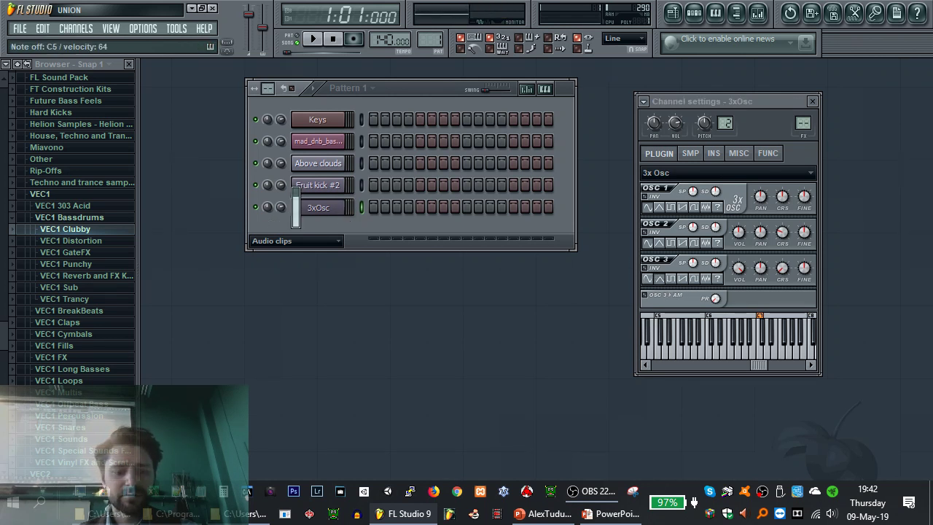
{"action": "left_click", "coordinate": [763, 355]}
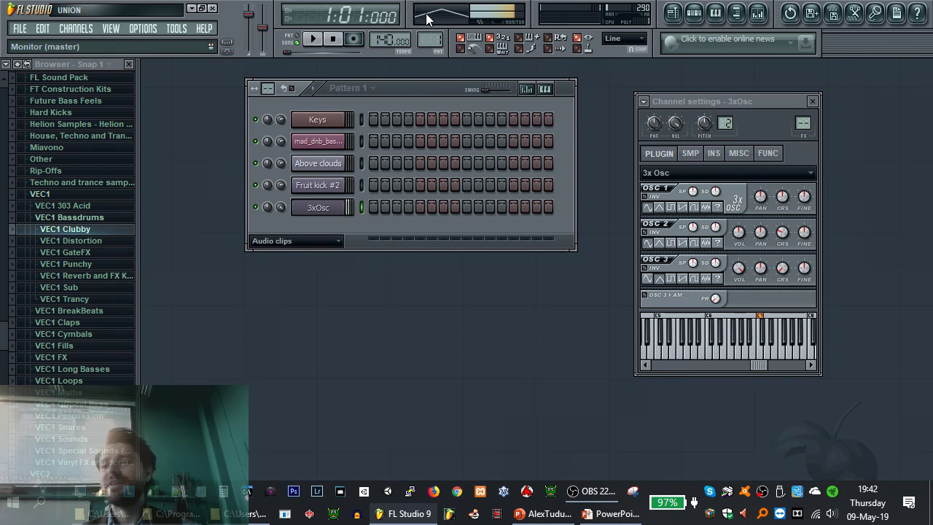
{"action": "key", "text": "z"}
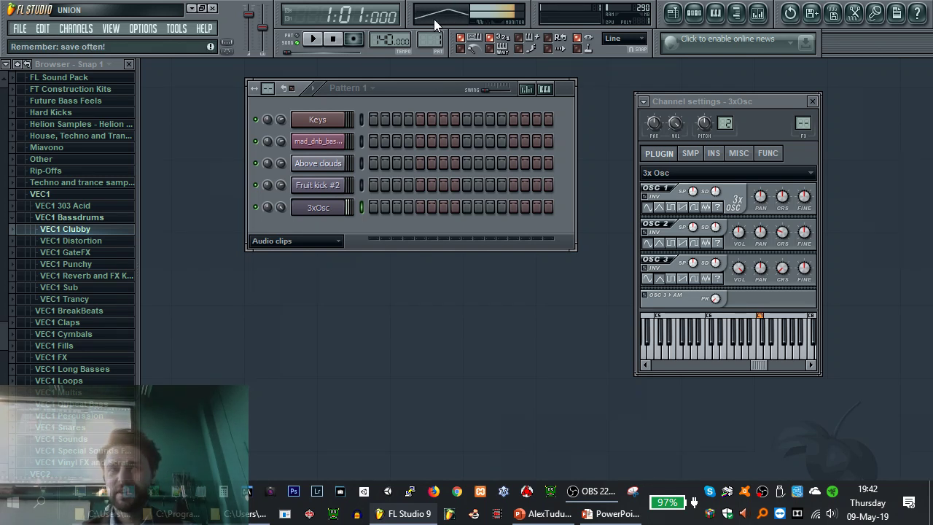
{"action": "key", "text": "z"}
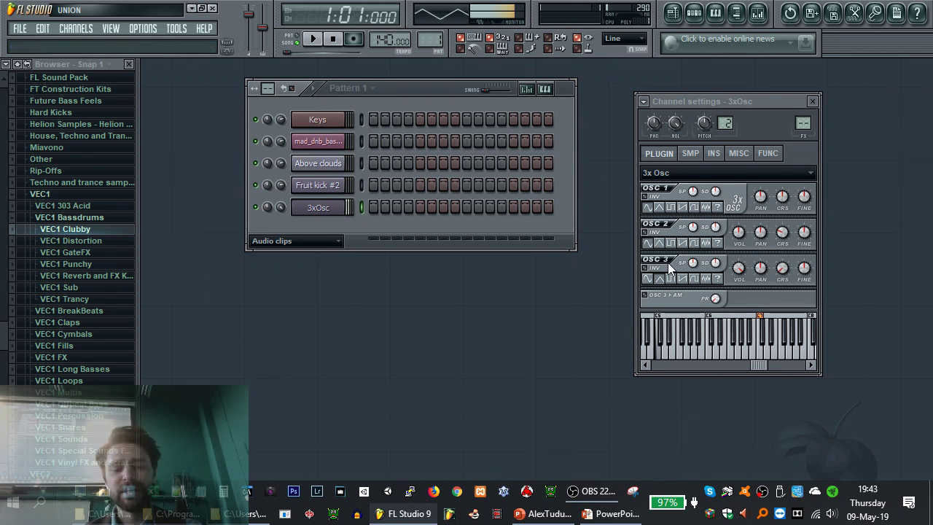
Set the 3x Osc channel's root note to C5, to C9 and finally to C0
{"action": "left_click", "coordinate": [714, 356]}
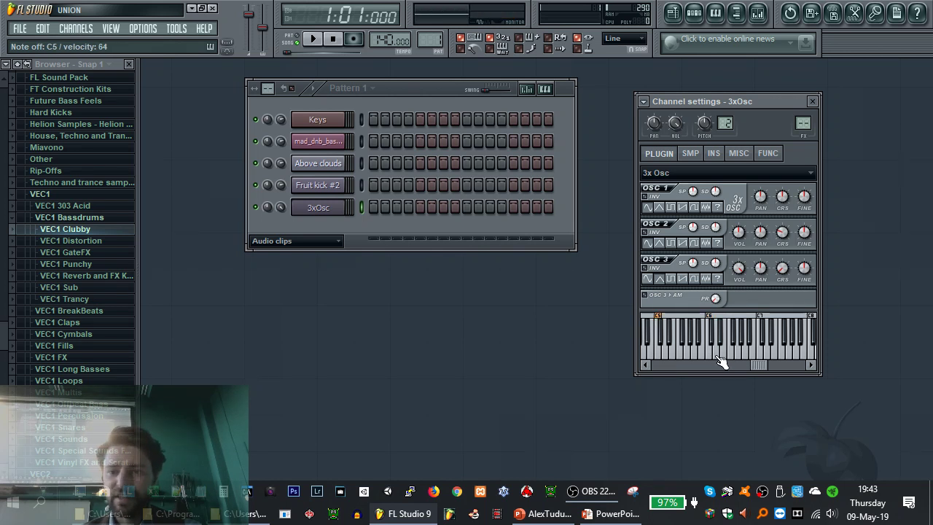
{"action": "right_click", "coordinate": [653, 341]}
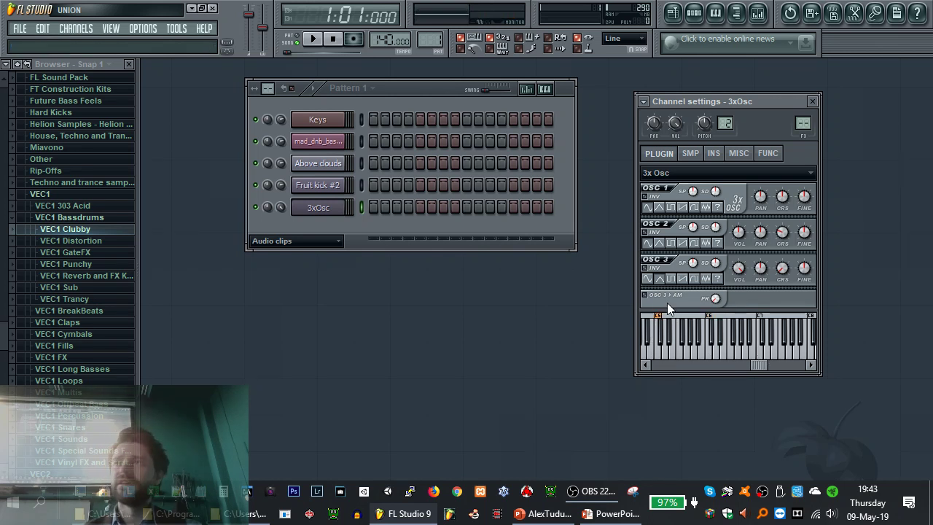
{"action": "left_click_drag", "start_coordinate": [757, 366], "coordinate": [804, 369]}
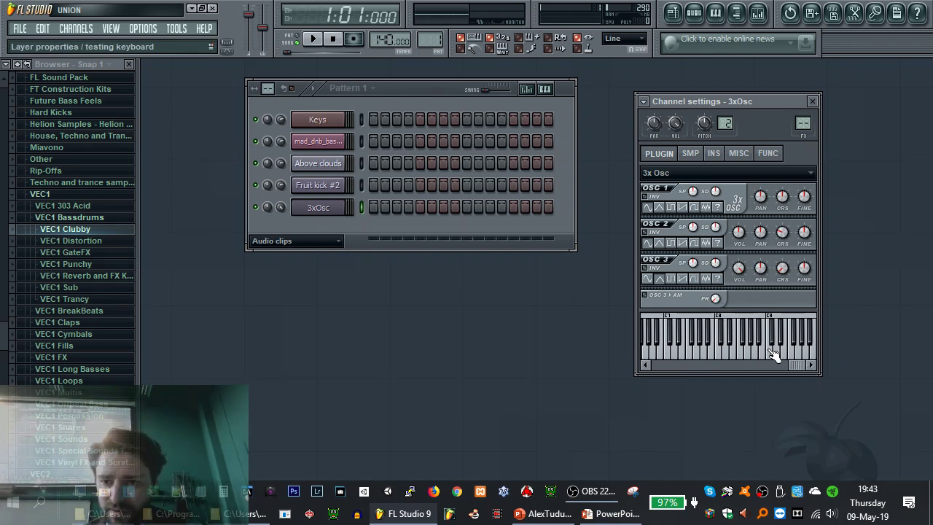
{"action": "left_click", "coordinate": [776, 358]}
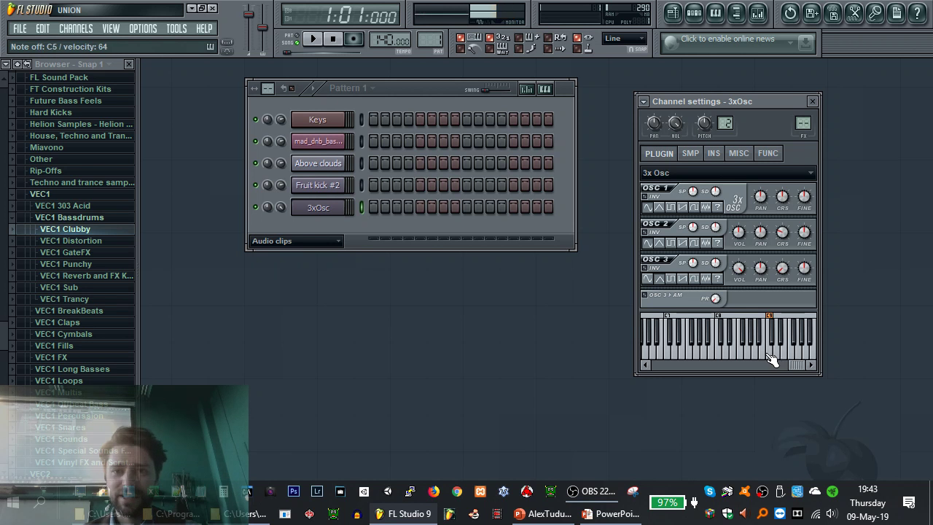
{"action": "left_click_drag", "start_coordinate": [789, 362], "coordinate": [647, 365]}
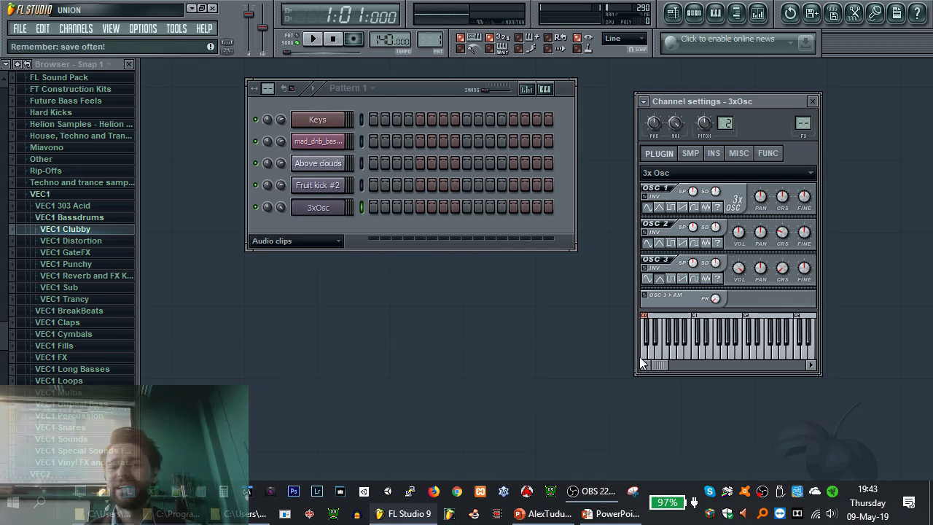
Lower the 3x Osc channel's volume and play its C5 note and several higher notes up to E6
{"action": "left_click_drag", "start_coordinate": [282, 206], "coordinate": [281, 240]}
{"action": "key", "text": "z"}
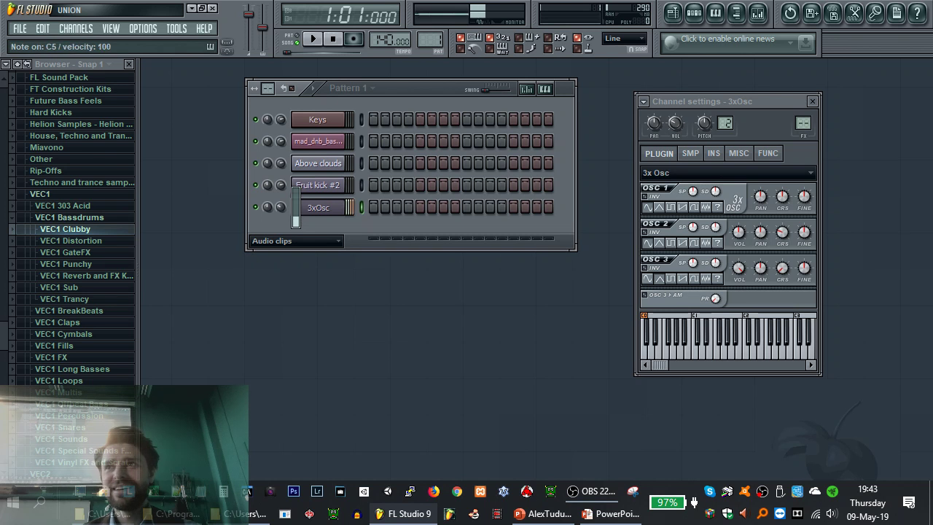
{"action": "key", "text": "w"}
{"action": "key", "text": "e"}
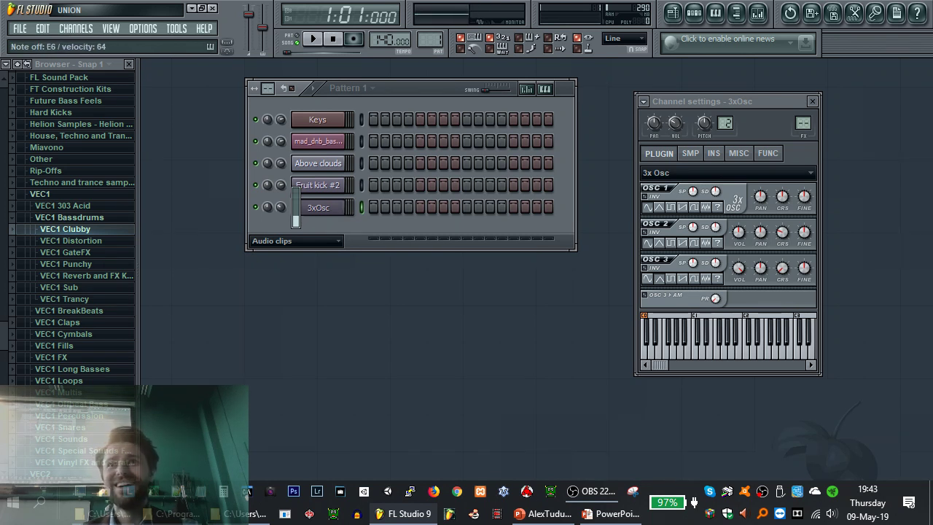
{"action": "key", "text": "r"}
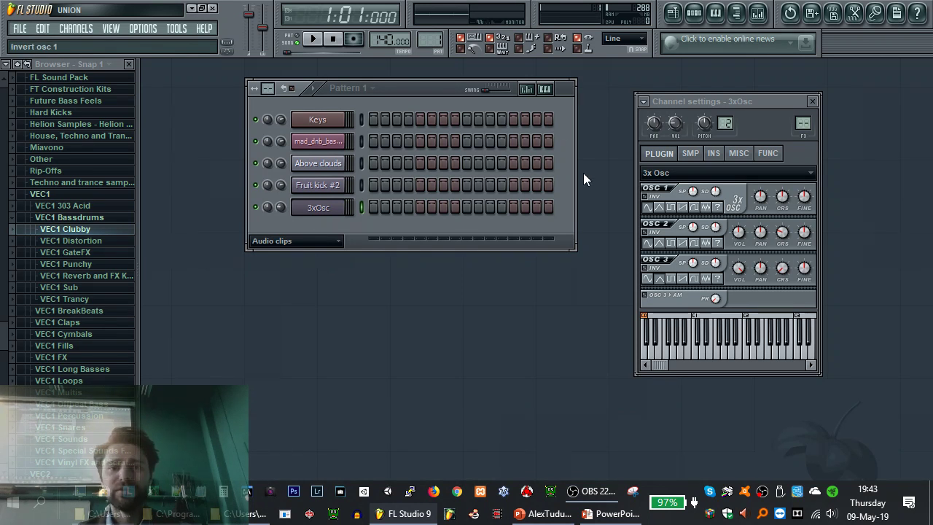
Select the Fruit kick #2 channel and switch to the PowerPoint slide on audio production basics and concepts
{"action": "left_click", "coordinate": [362, 186]}
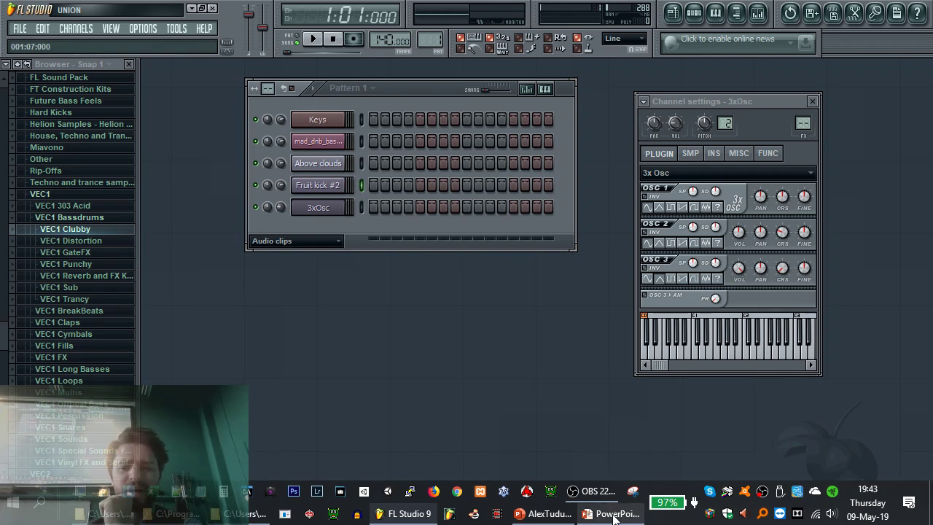
{"action": "mouse_move", "coordinate": [615, 515]}
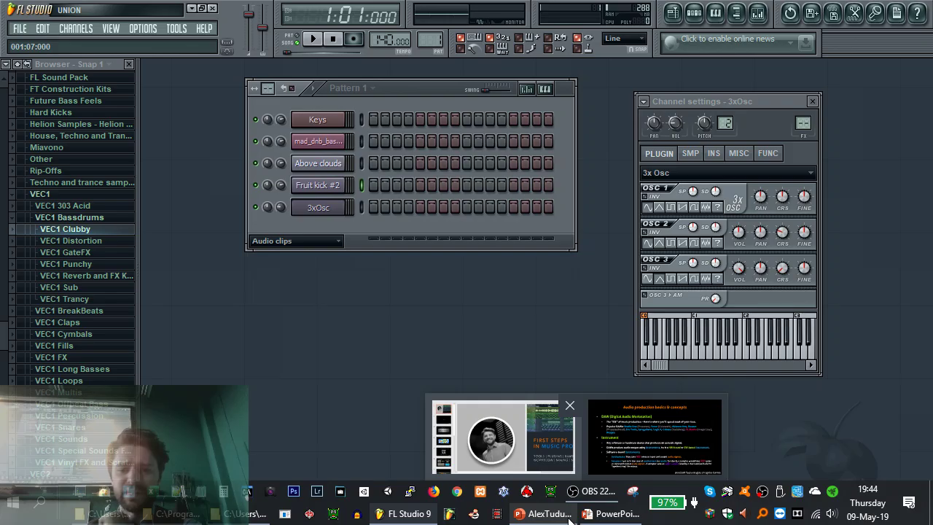
{"action": "left_click", "coordinate": [654, 436]}
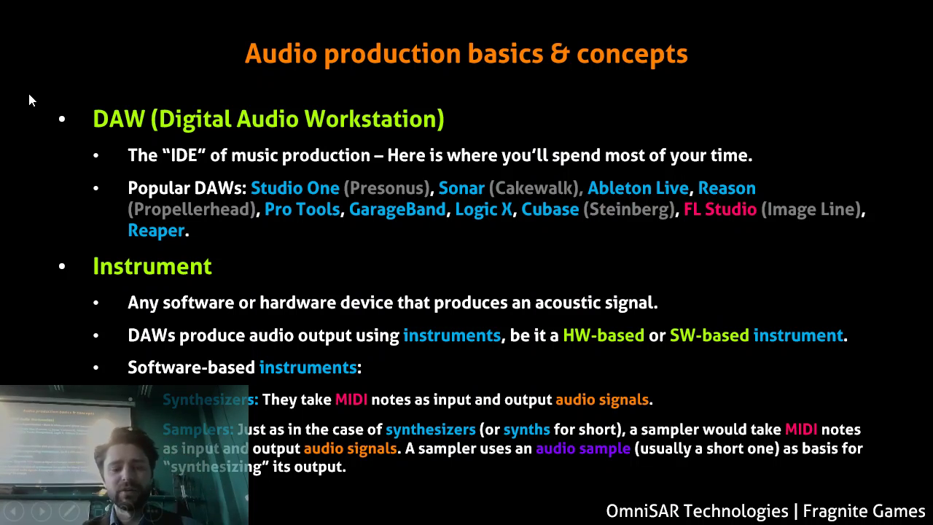
Switch back to FL Studio, move the step sequencer next to the browser and close the 3x Osc channel settings
{"action": "key", "text": "alt+Tab"}
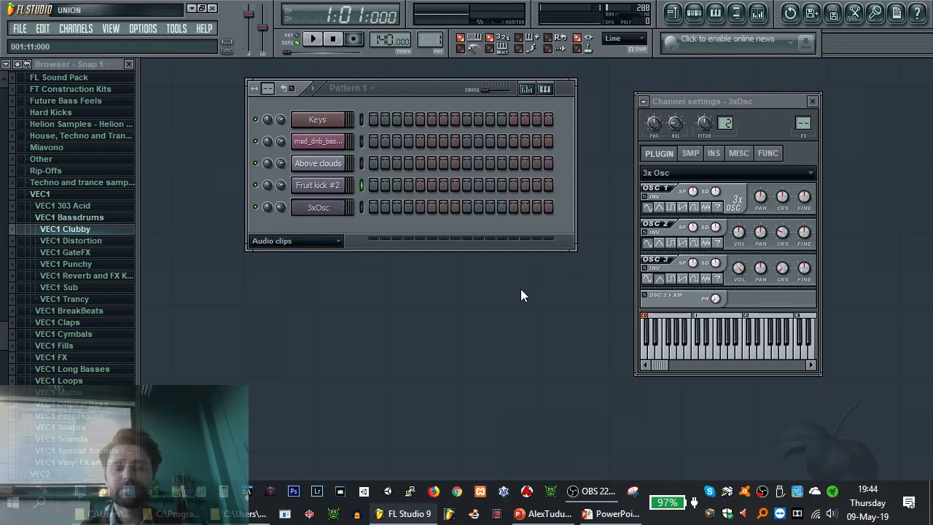
{"action": "left_click_drag", "start_coordinate": [410, 87], "coordinate": [314, 92]}
{"action": "left_click", "coordinate": [810, 102]}
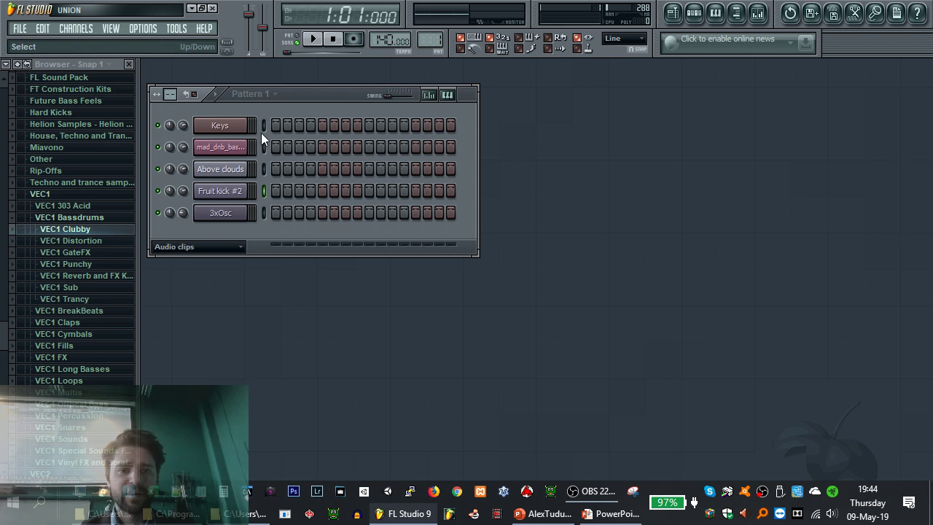
Open the playlist, move it fully into view and rename Pattern 1 as kicks
{"action": "left_click", "coordinate": [673, 12]}
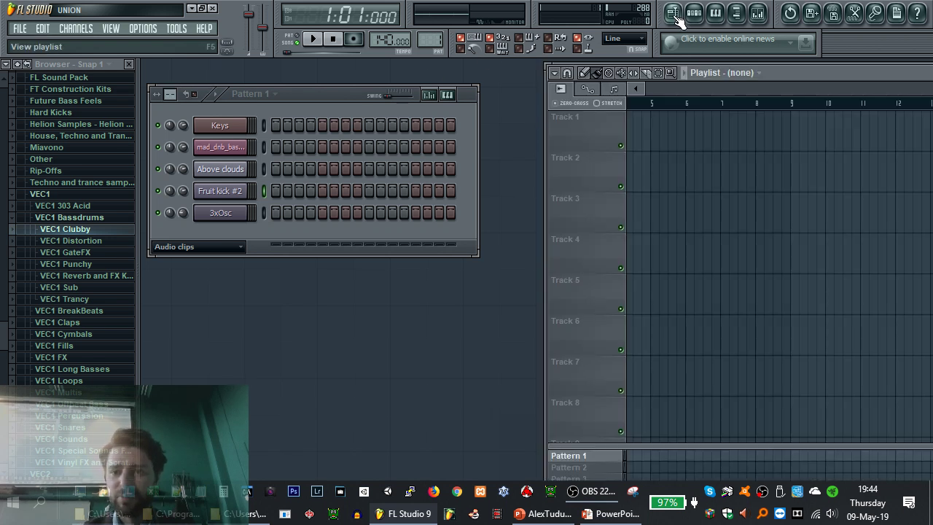
{"action": "left_click_drag", "start_coordinate": [769, 79], "coordinate": [638, 105]}
{"action": "right_click", "coordinate": [410, 395]}
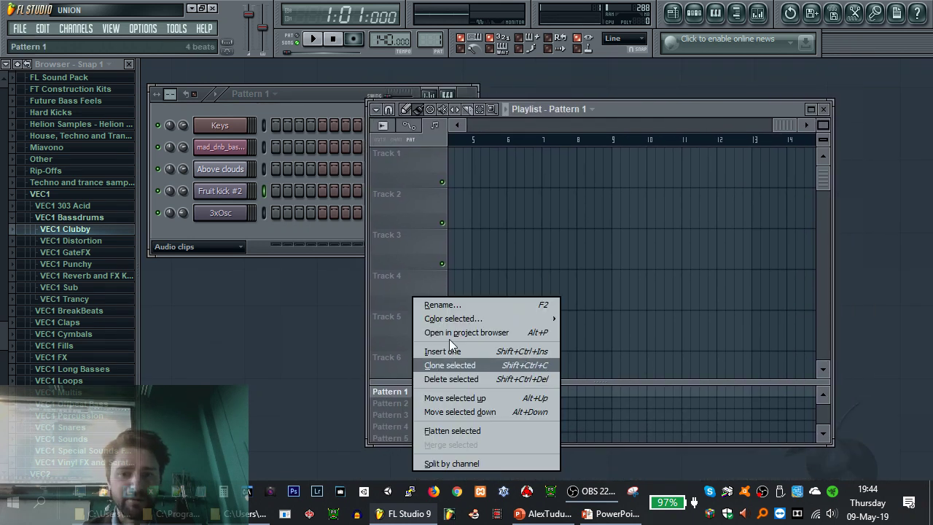
{"action": "left_click", "coordinate": [451, 303]}
{"action": "type", "text": "kicks"}
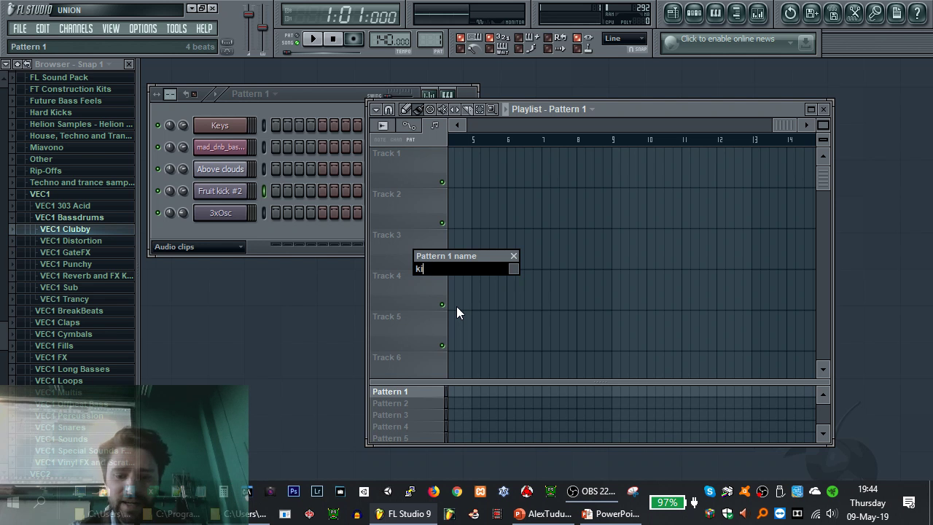
{"action": "key", "text": "Return"}
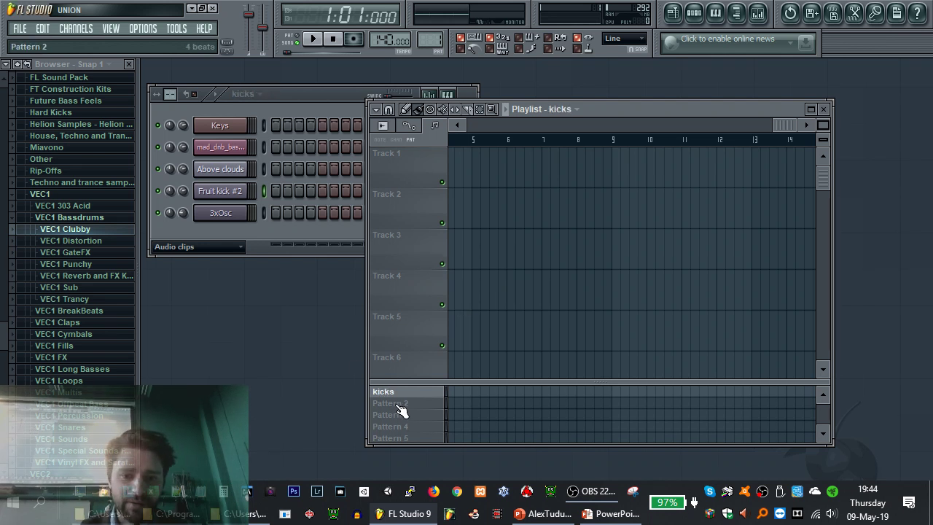
Rename Pattern 2 in the playlist as basslines
{"action": "right_click", "coordinate": [397, 405]}
{"action": "left_click", "coordinate": [442, 305]}
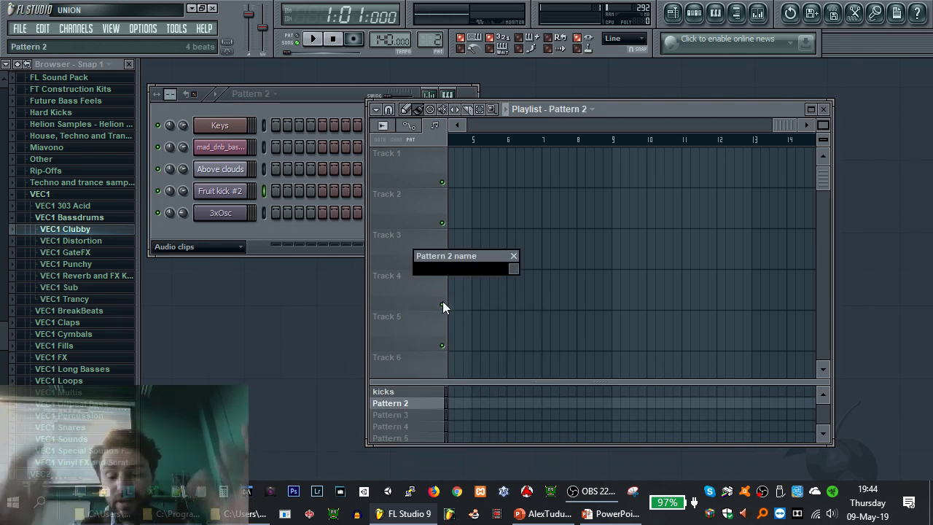
{"action": "type", "text": "basslines"}
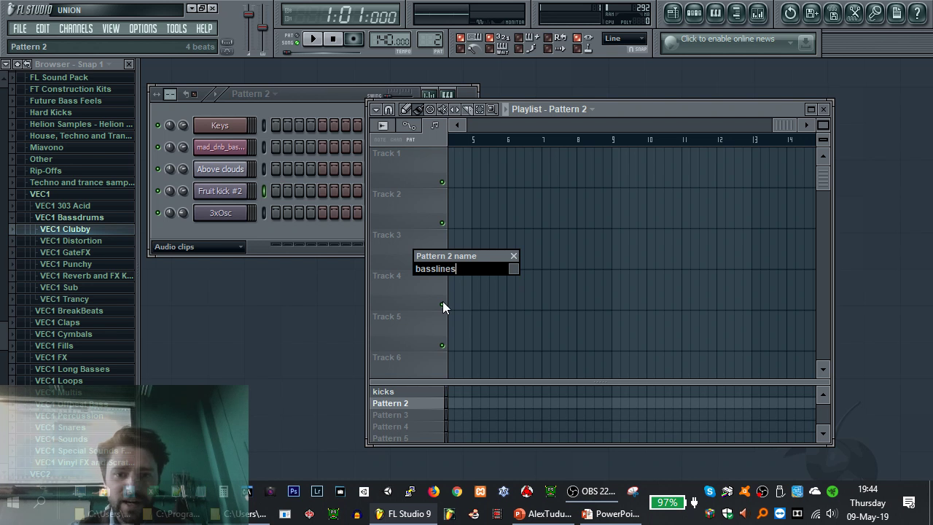
{"action": "key", "text": "Return"}
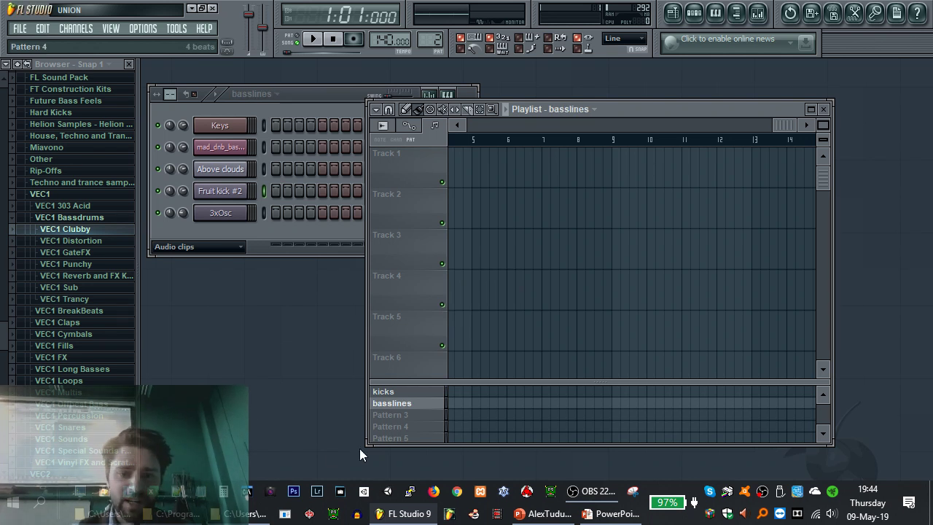
Shorten the second pattern's name to bassline
{"action": "right_click", "coordinate": [406, 403]}
{"action": "left_click", "coordinate": [480, 302]}
{"action": "key", "text": "End"}
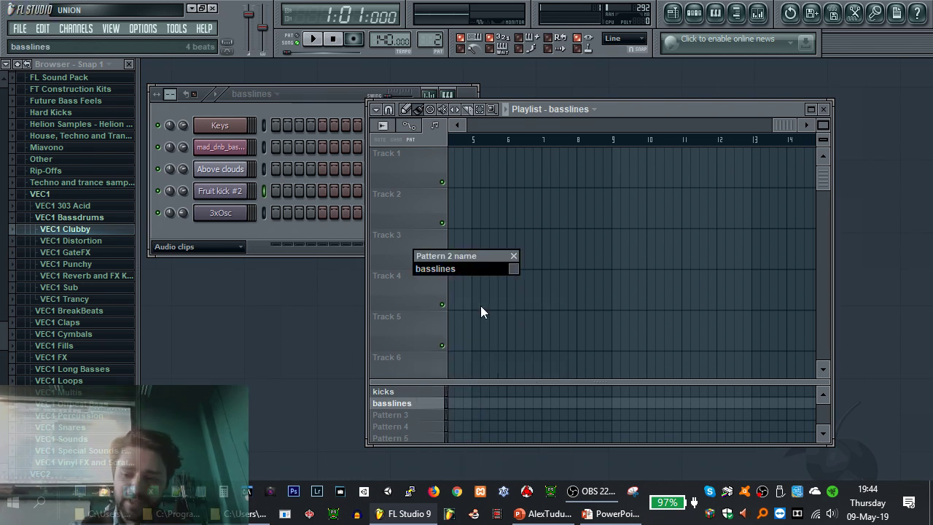
{"action": "key", "text": "BackSpace"}
{"action": "key", "text": "Return"}
Rename Pattern 3 in the playlist as keys-piano
{"action": "right_click", "coordinate": [411, 417]}
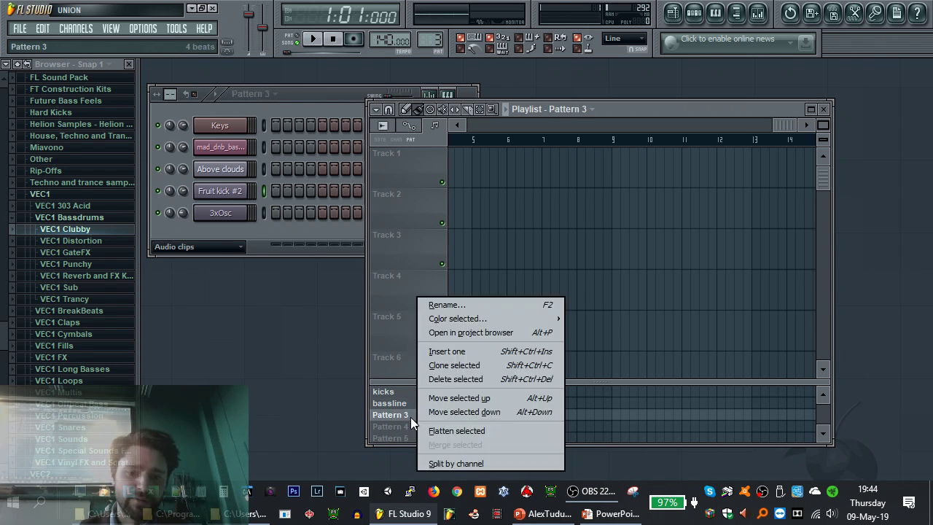
{"action": "left_click", "coordinate": [463, 302]}
{"action": "type", "text": "keys-piano"}
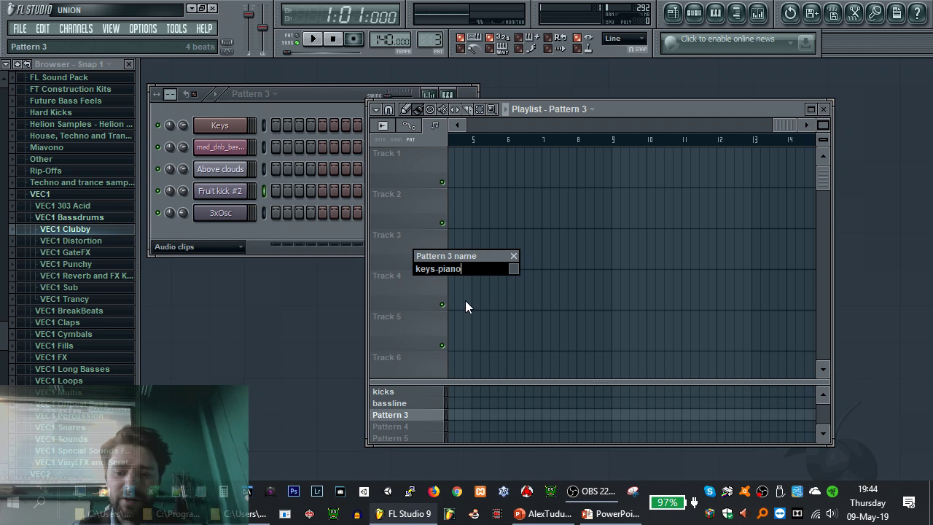
{"action": "key", "text": "Return"}
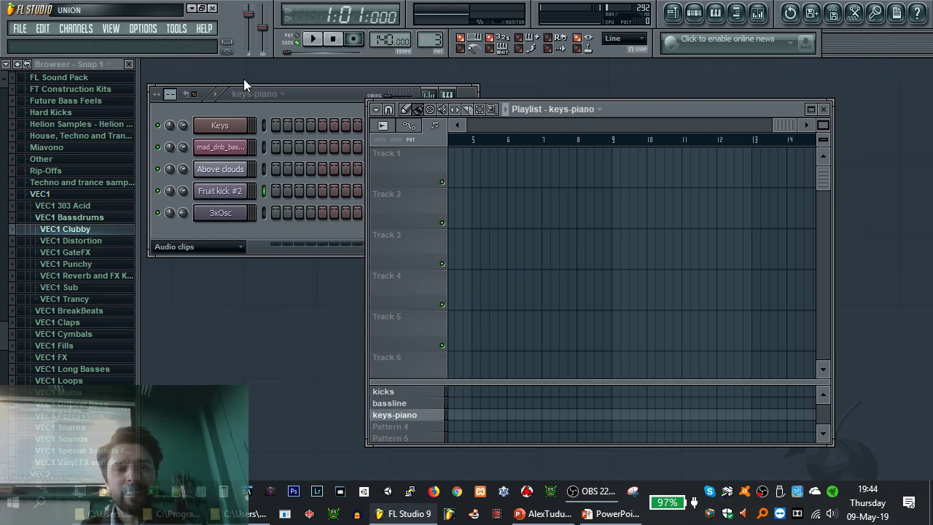
Select the kicks pattern and move the playlist and step sequencer windows apart so the step grid is fully uncovered
{"action": "left_click", "coordinate": [408, 393]}
{"action": "left_click_drag", "start_coordinate": [581, 113], "coordinate": [658, 98]}
{"action": "mouse_move", "coordinate": [311, 98]}
{"action": "left_mouse_down"}
{"action": "mouse_move", "coordinate": [319, 126]}
{"action": "mouse_move", "coordinate": [320, 89]}
{"action": "left_mouse_up"}
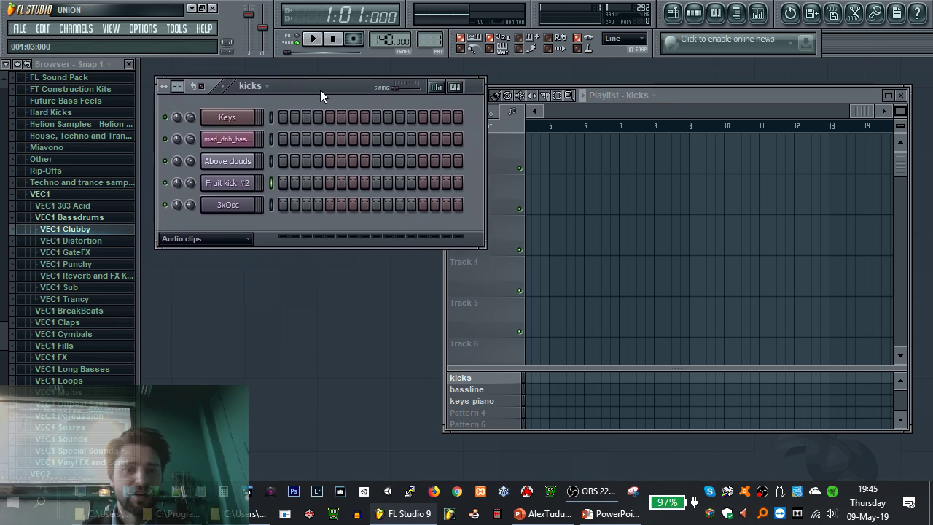
Audition kicks in the VEC1 Clubby folder and add VEC1 BD Clubby 17 as a channel with hits on steps 1, 5, 9 and 13
{"action": "left_click", "coordinate": [81, 229]}
{"action": "left_click", "coordinate": [76, 89]}
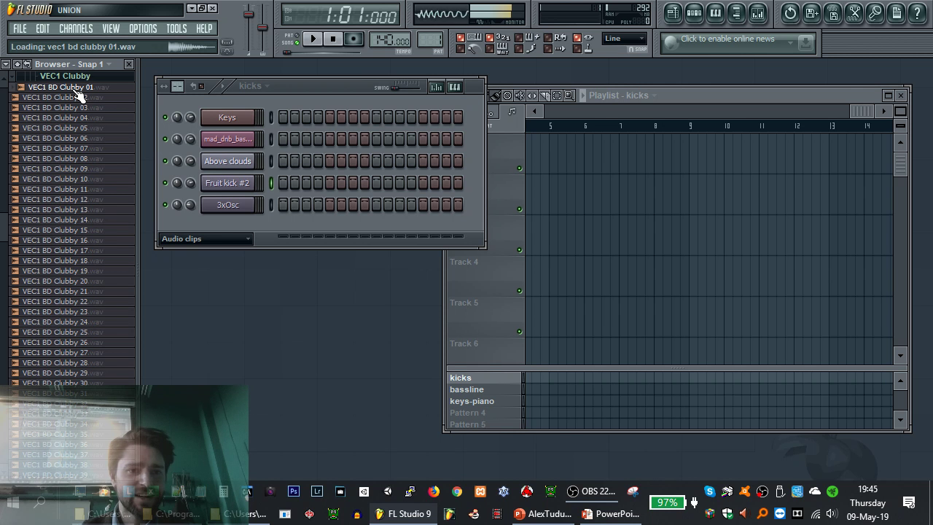
{"action": "left_click", "coordinate": [80, 219]}
{"action": "left_click", "coordinate": [80, 239]}
{"action": "left_click", "coordinate": [81, 251]}
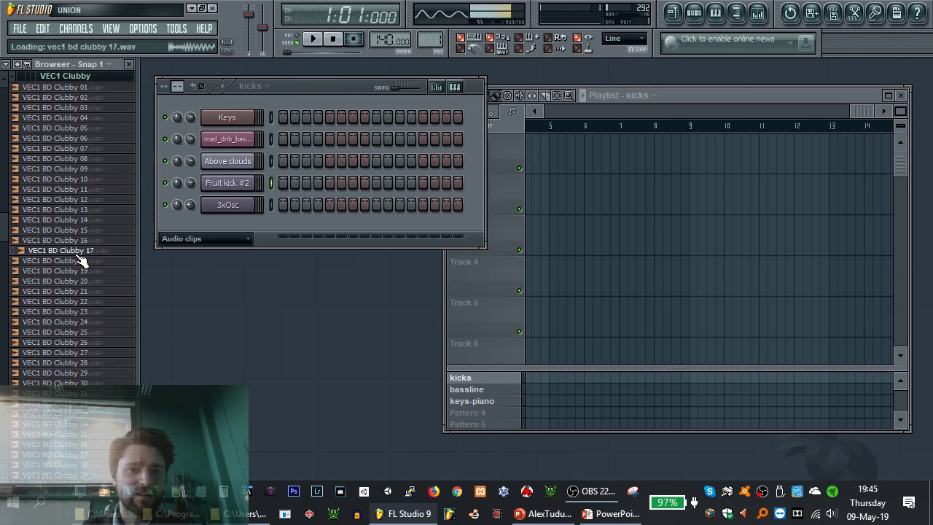
{"action": "left_click_drag", "start_coordinate": [80, 256], "coordinate": [406, 232]}
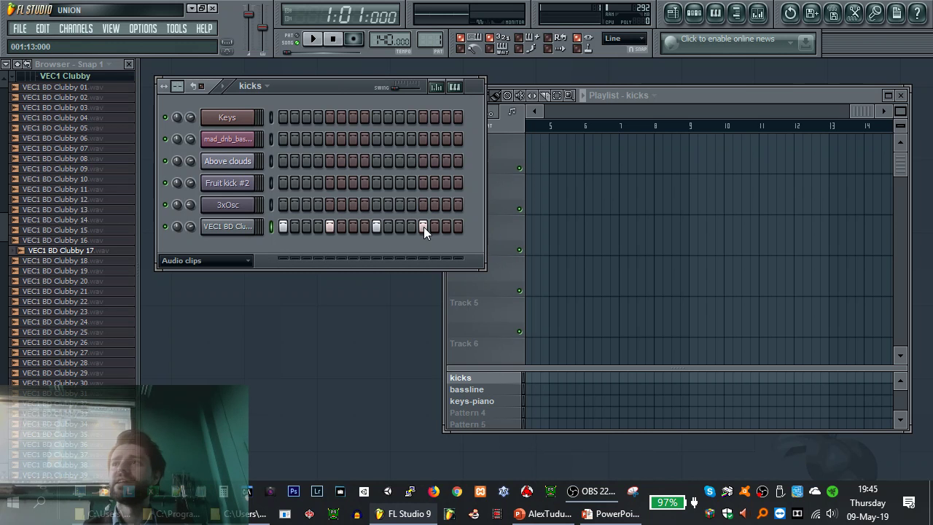
Open the VEC1 BD Clubby 17 channel settings, play and stop the pattern, and clear the kick steps
{"action": "left_click", "coordinate": [254, 228]}
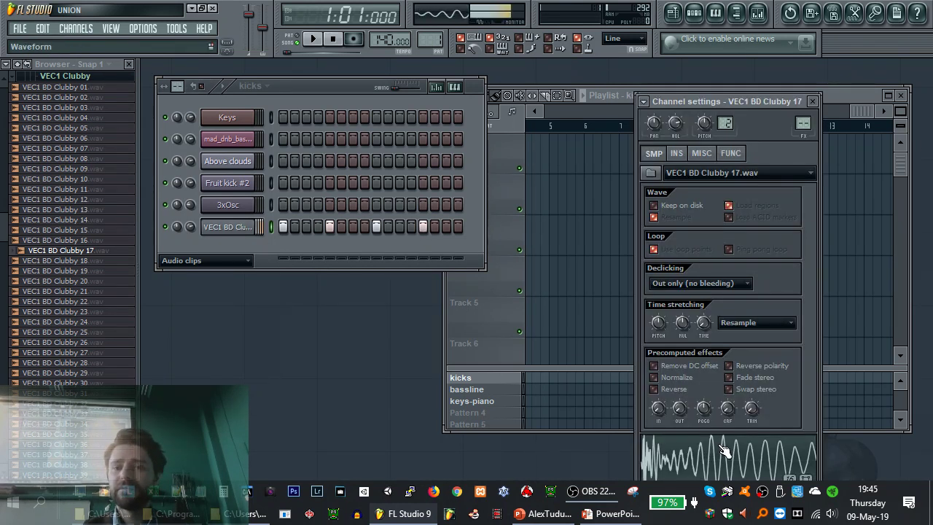
{"action": "left_click", "coordinate": [310, 40]}
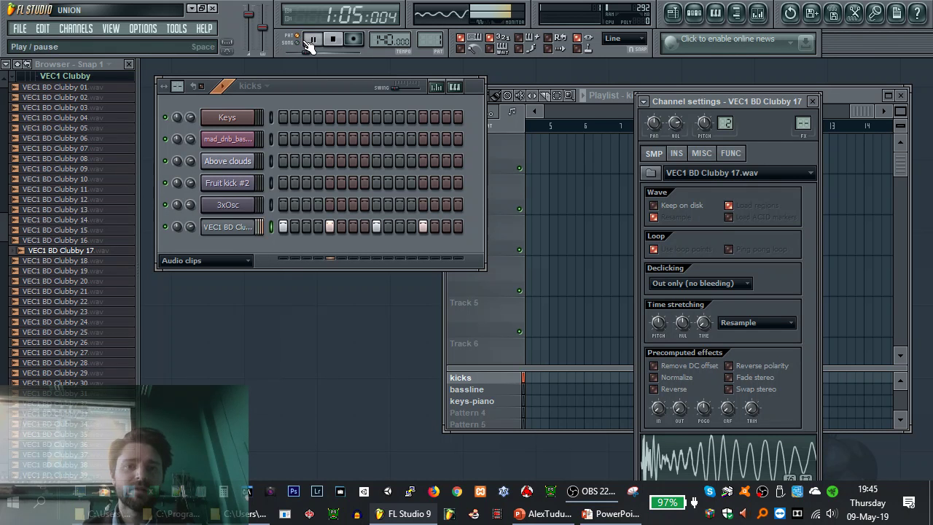
{"action": "left_click", "coordinate": [310, 39]}
{"action": "left_click", "coordinate": [423, 227]}
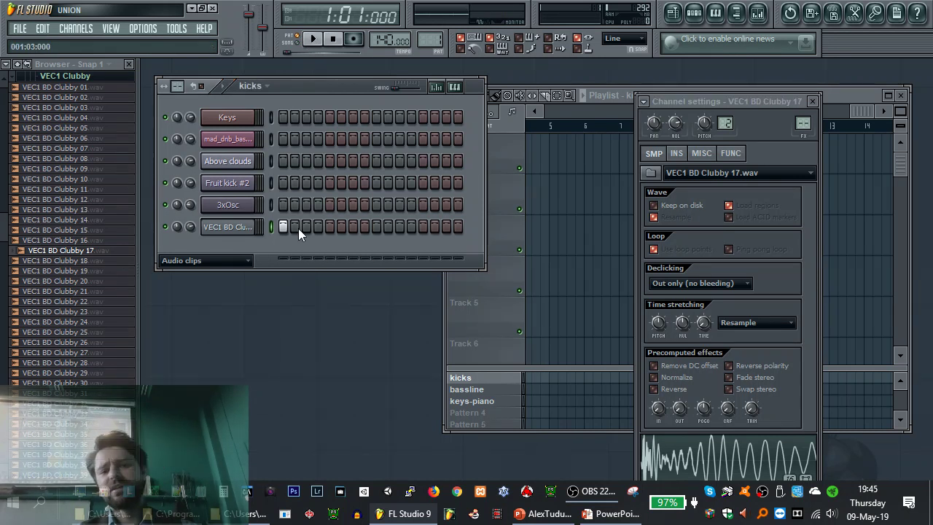
Reopen the kick channel's settings, show its function page and play C5 on the test keyboard
{"action": "left_click", "coordinate": [812, 101]}
{"action": "left_click", "coordinate": [234, 229]}
{"action": "left_click_drag", "start_coordinate": [740, 97], "coordinate": [666, 62]}
{"action": "left_click", "coordinate": [659, 118]}
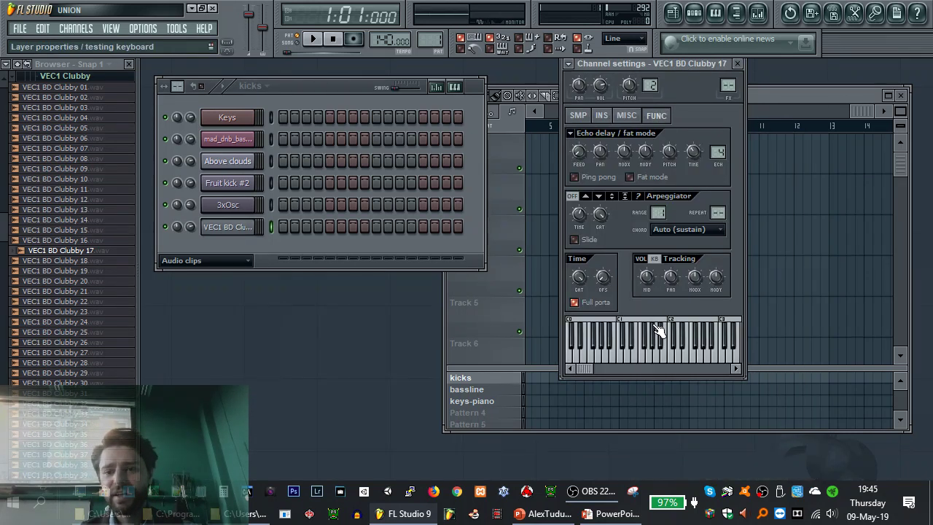
{"action": "left_click_drag", "start_coordinate": [618, 370], "coordinate": [663, 368]}
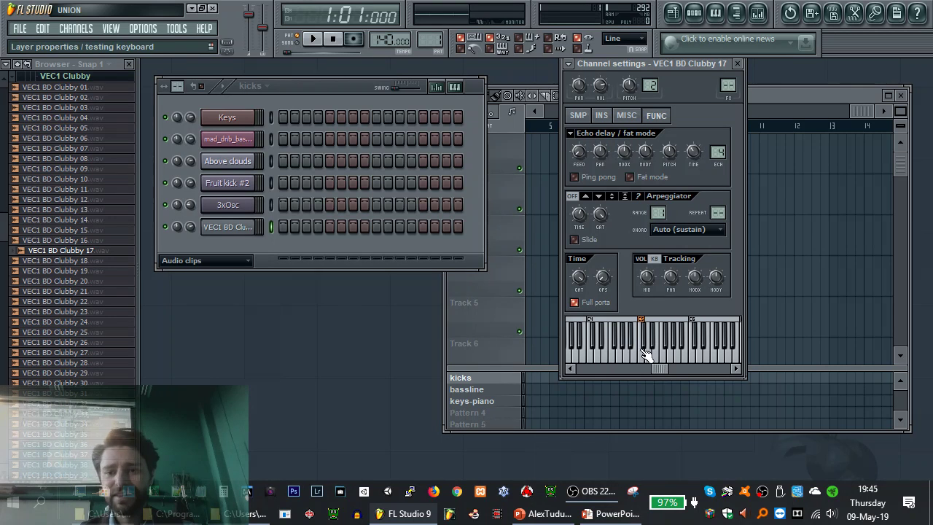
{"action": "left_click", "coordinate": [647, 362]}
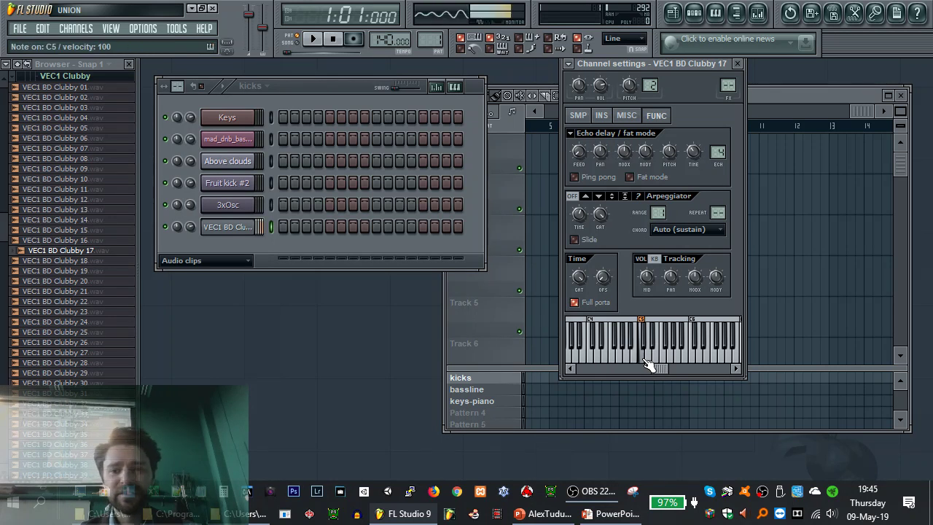
Try C6 and F5 as the kick's root note, play test notes and restore the root to C5
{"action": "right_click", "coordinate": [690, 359]}
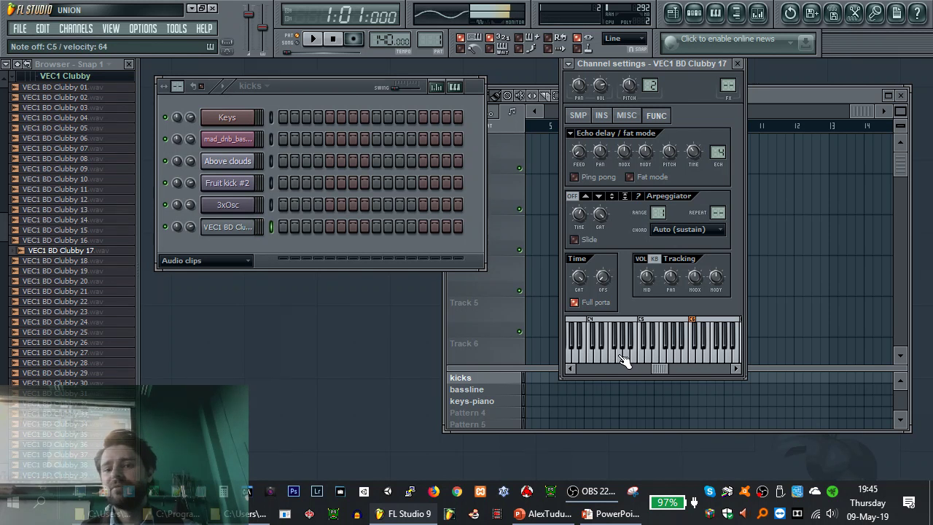
{"action": "right_click", "coordinate": [662, 360]}
{"action": "left_click", "coordinate": [665, 355]}
{"action": "key", "text": "z"}
{"action": "key", "text": "z"}
{"action": "key", "text": "z"}
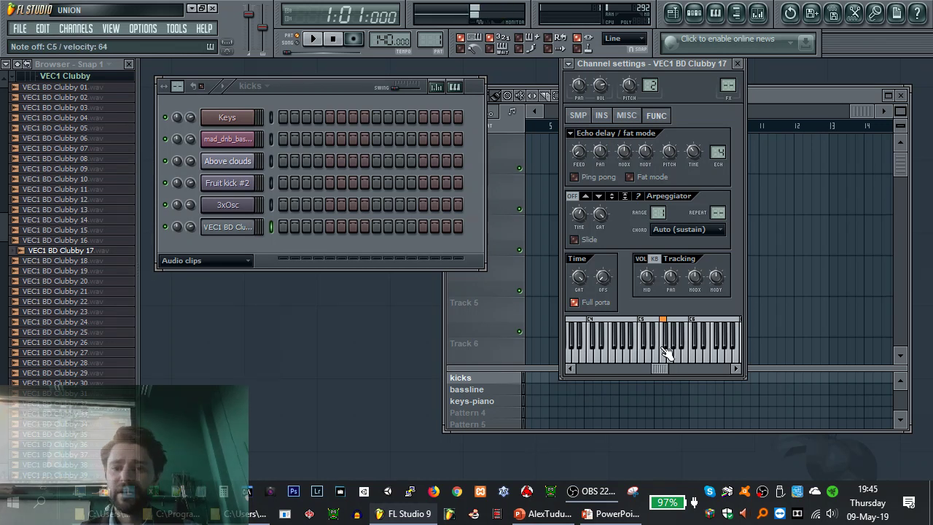
{"action": "right_click", "coordinate": [646, 357]}
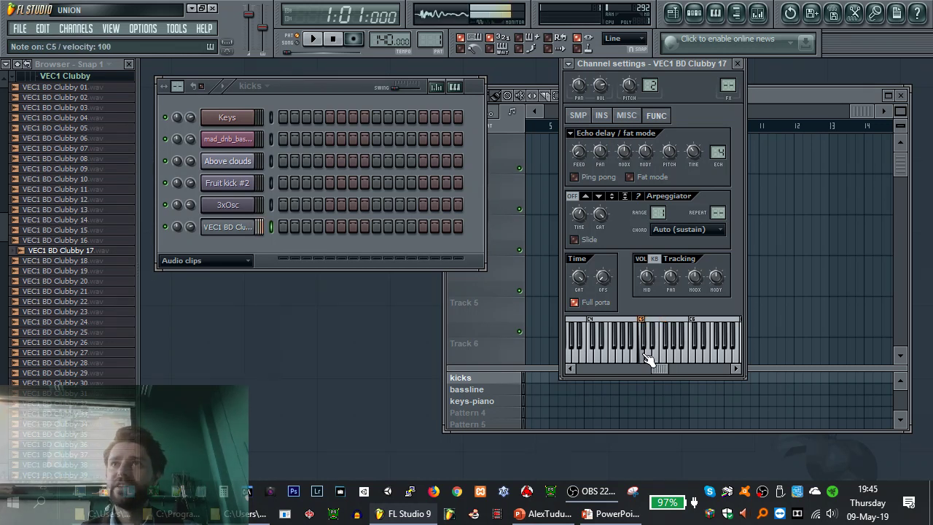
Raise the kick's root note above C5 again, repeat the test note and return the root to C5
{"action": "right_click", "coordinate": [679, 356]}
{"action": "key", "text": "z"}
{"action": "key", "text": "z"}
{"action": "key", "text": "z"}
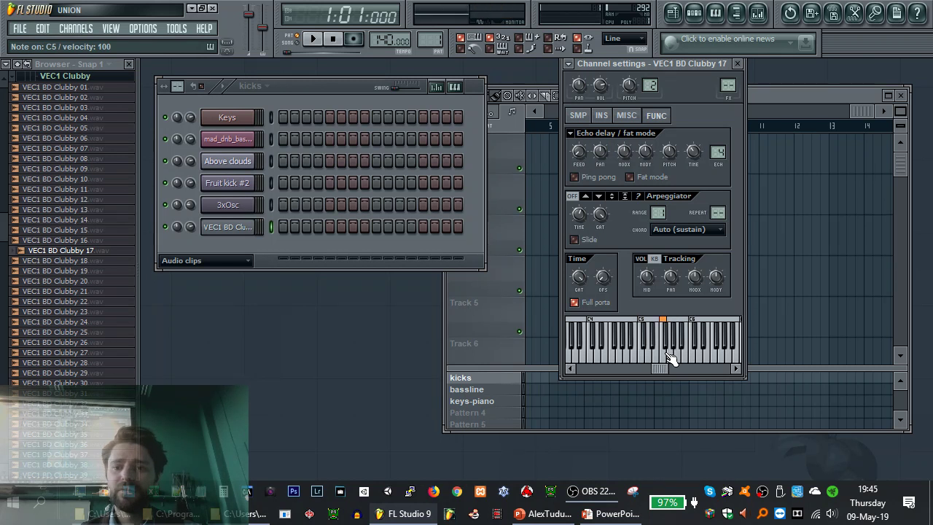
{"action": "right_click", "coordinate": [644, 356]}
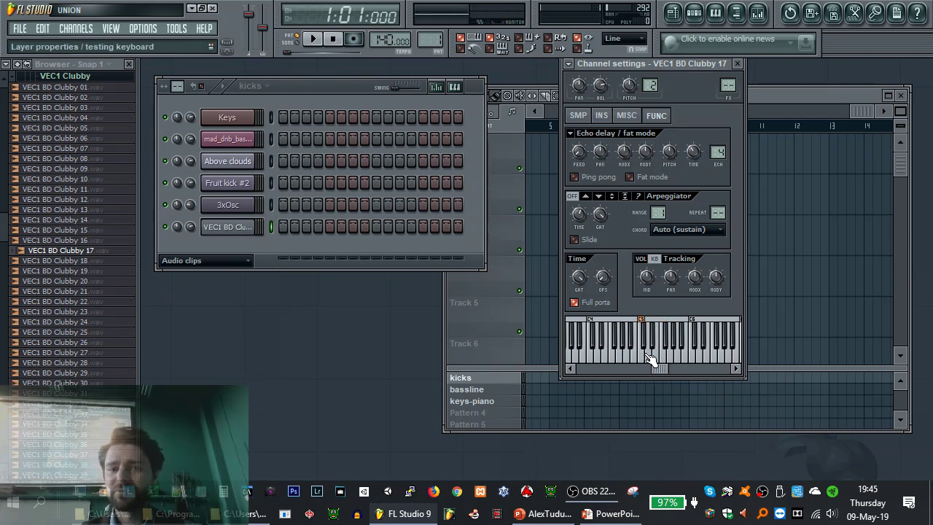
Close the channel settings, then place kick hits on steps 1, 5, 9 and 13 and Keys hits on steps 5 and 13
{"action": "left_click", "coordinate": [736, 64]}
{"action": "left_click", "coordinate": [329, 229]}
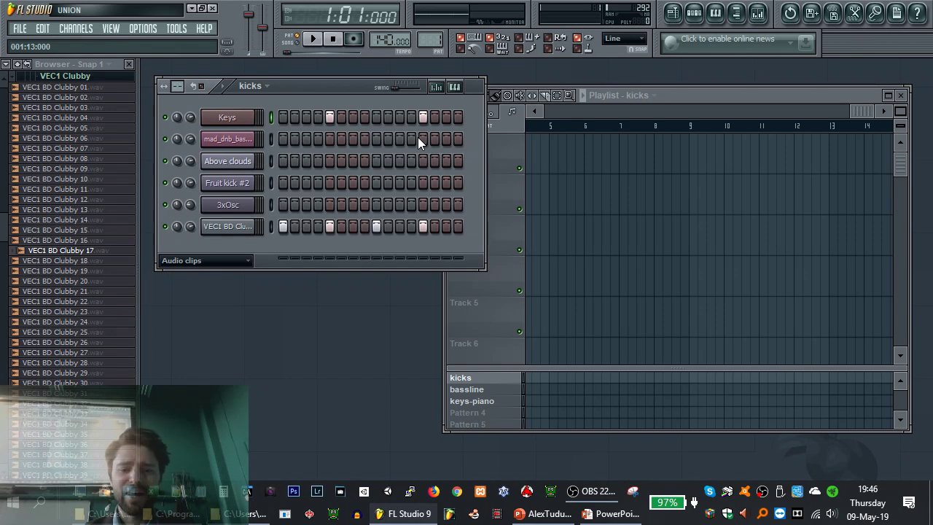
Launch the old FruityLoops version and move its window over the FL Studio 9 workspace
{"action": "left_click", "coordinate": [449, 514]}
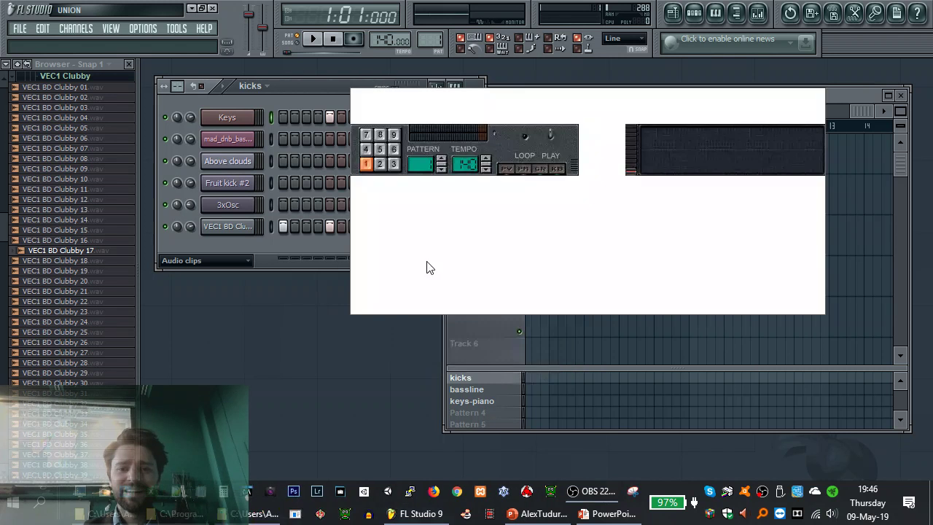
{"action": "left_click_drag", "start_coordinate": [640, 110], "coordinate": [590, 203]}
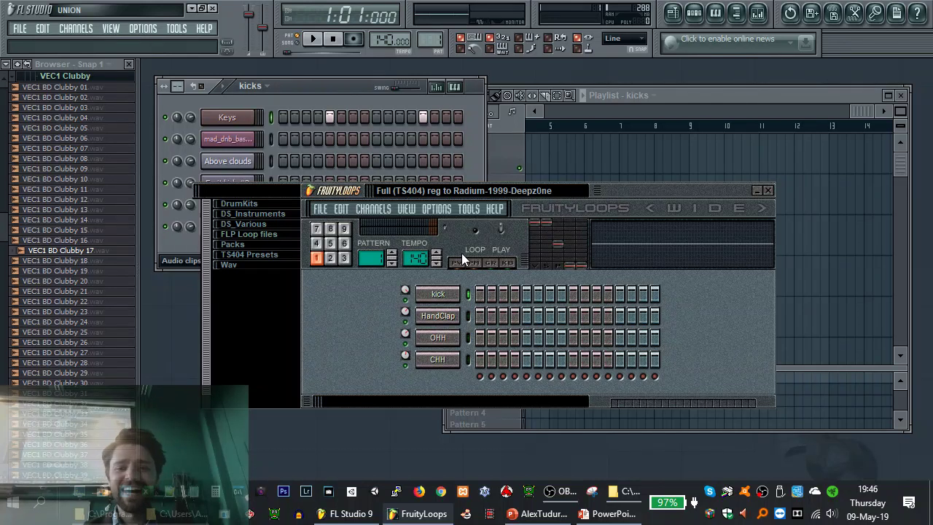
{"action": "left_click_drag", "start_coordinate": [528, 191], "coordinate": [444, 121]}
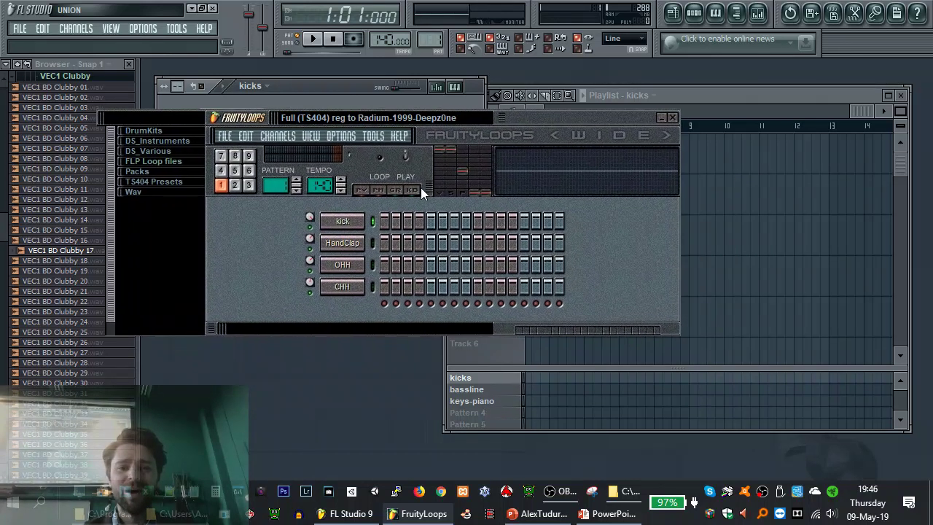
Place kick hits on steps 1 and 5 in FruityLoops and view the kick channel's pitch settings
{"action": "left_click", "coordinate": [429, 222]}
{"action": "left_click_drag", "start_coordinate": [146, 271], "coordinate": [270, 123]}
{"action": "left_click", "coordinate": [259, 164]}
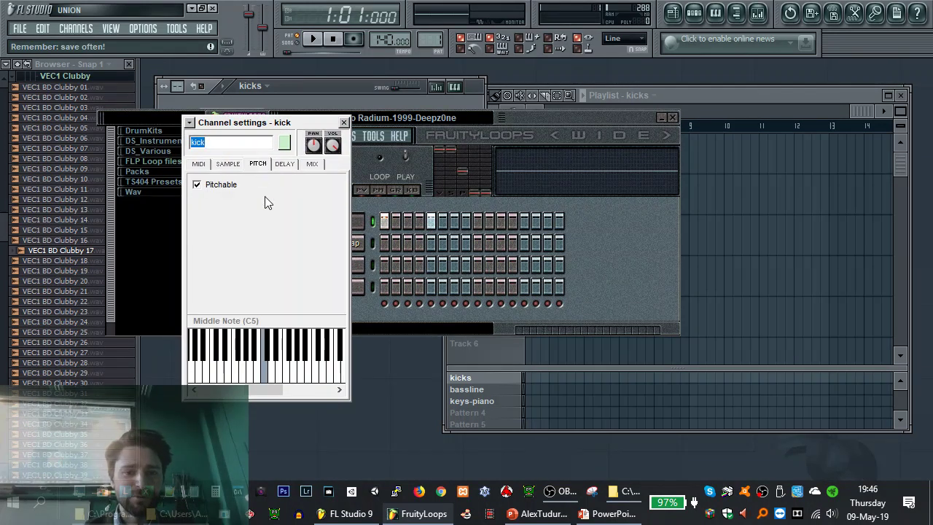
{"action": "left_click", "coordinate": [344, 122]}
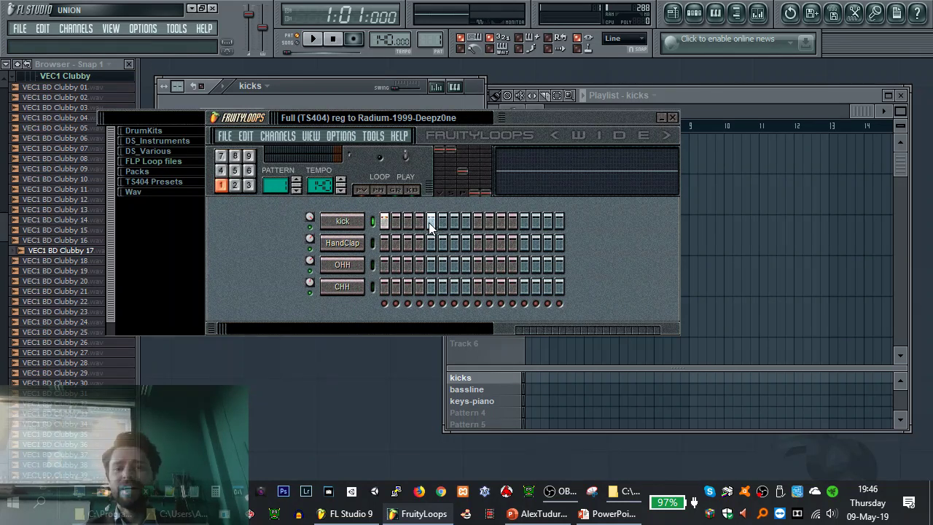
View the kick's pan graph, then lower the pitch of its step 5 note in the keyboard editor
{"action": "left_click", "coordinate": [395, 189]}
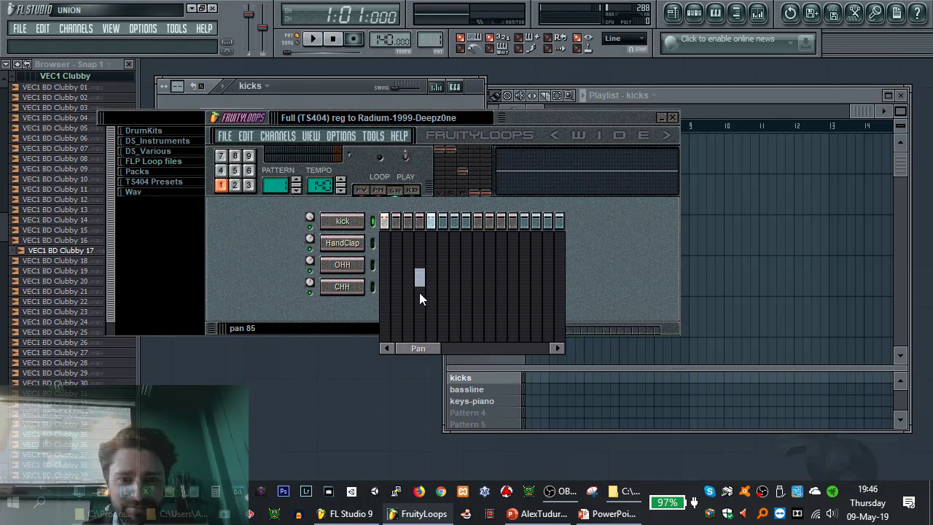
{"action": "left_click", "coordinate": [412, 190]}
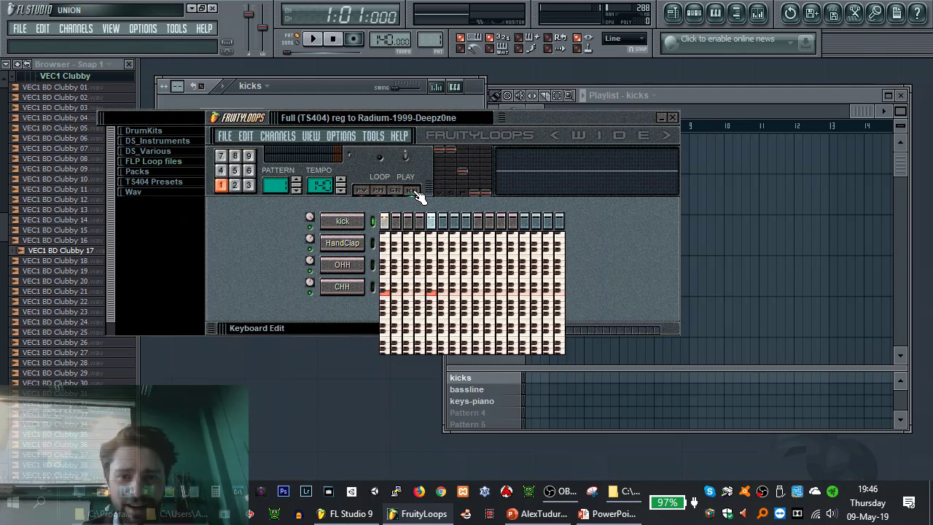
{"action": "left_click", "coordinate": [431, 339]}
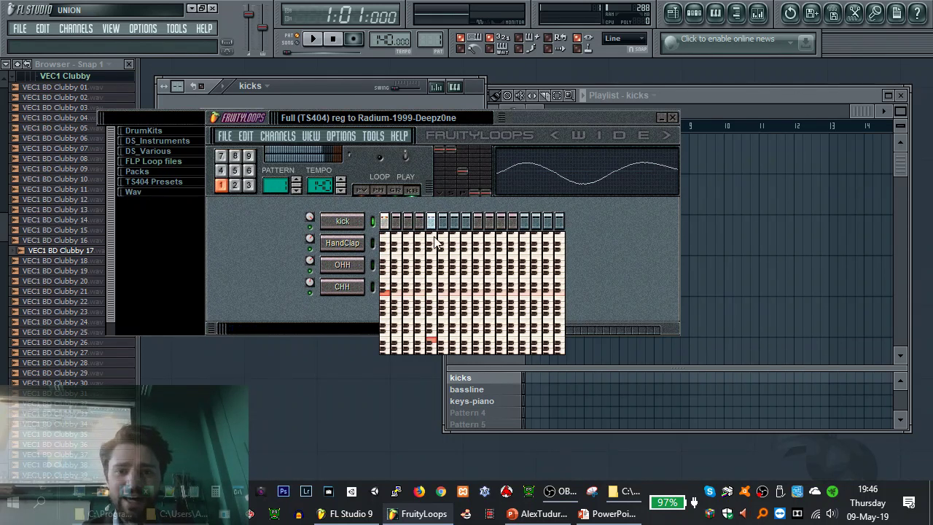
Try loop playback with the edited kick note and hide the keyboard editor
{"action": "left_click", "coordinate": [398, 177]}
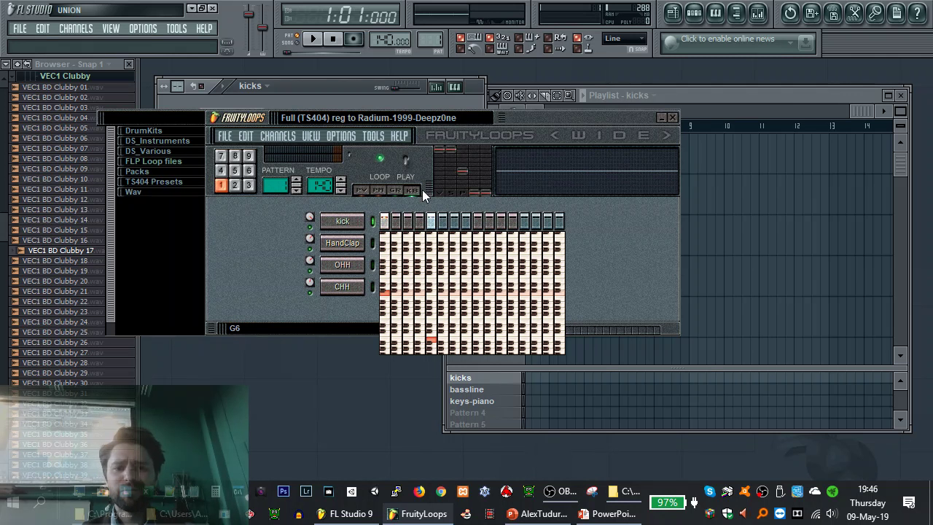
{"action": "left_click", "coordinate": [404, 158]}
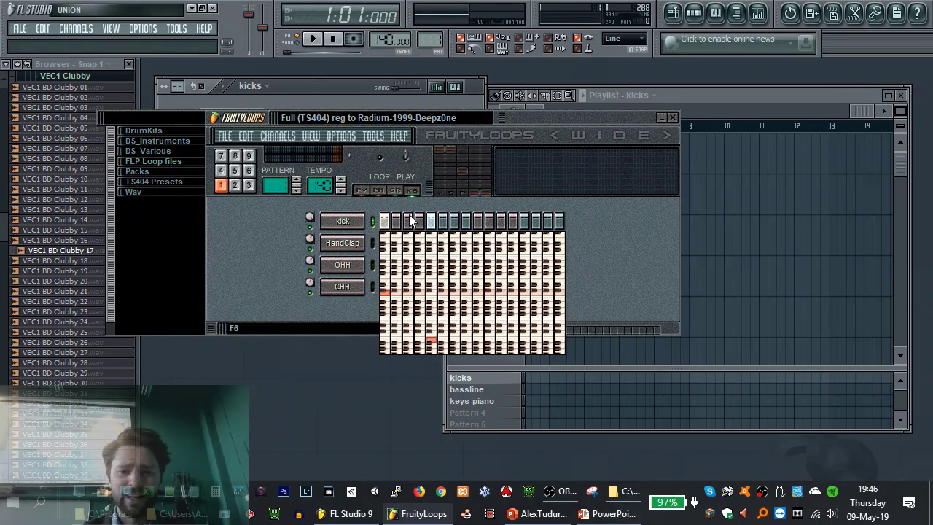
{"action": "left_click", "coordinate": [413, 191]}
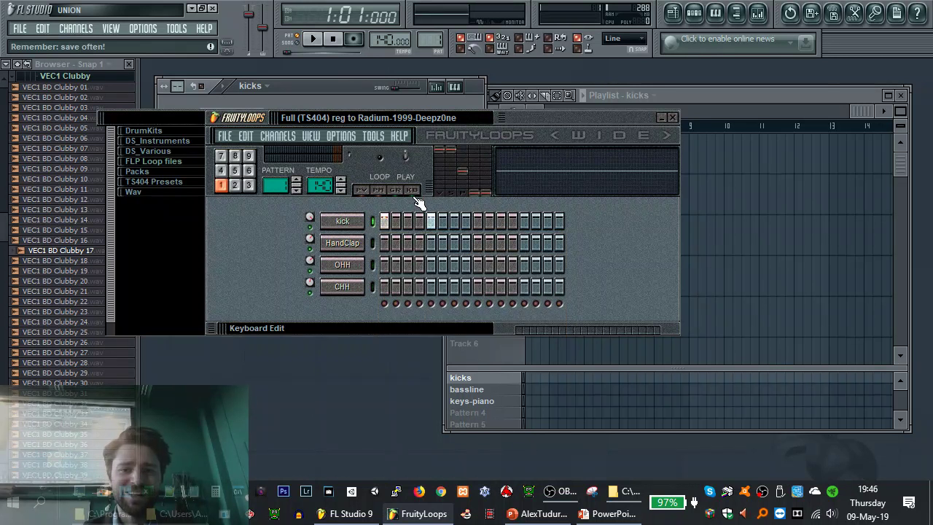
Show the FruityLoops loop playlist and place its window beside the step grid
{"action": "left_click", "coordinate": [375, 135]}
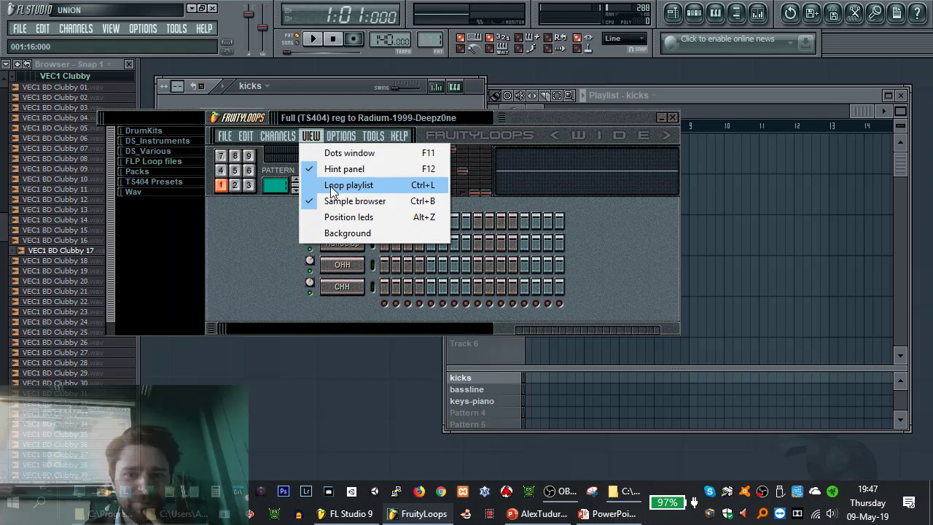
{"action": "left_click", "coordinate": [348, 185]}
{"action": "left_click_drag", "start_coordinate": [907, 172], "coordinate": [641, 165]}
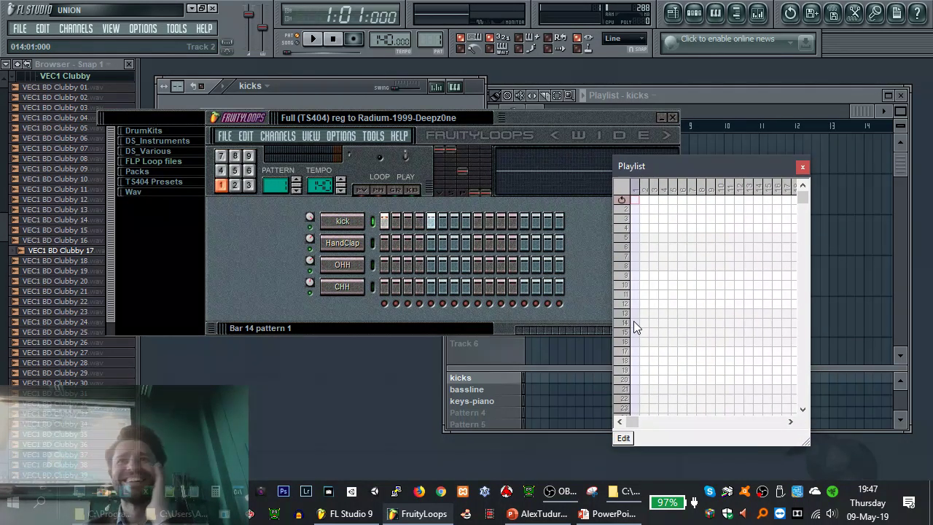
Browse the other FruityLoops patterns, including pattern 4, and return to pattern 1
{"action": "left_click", "coordinate": [248, 185]}
{"action": "left_click", "coordinate": [249, 171]}
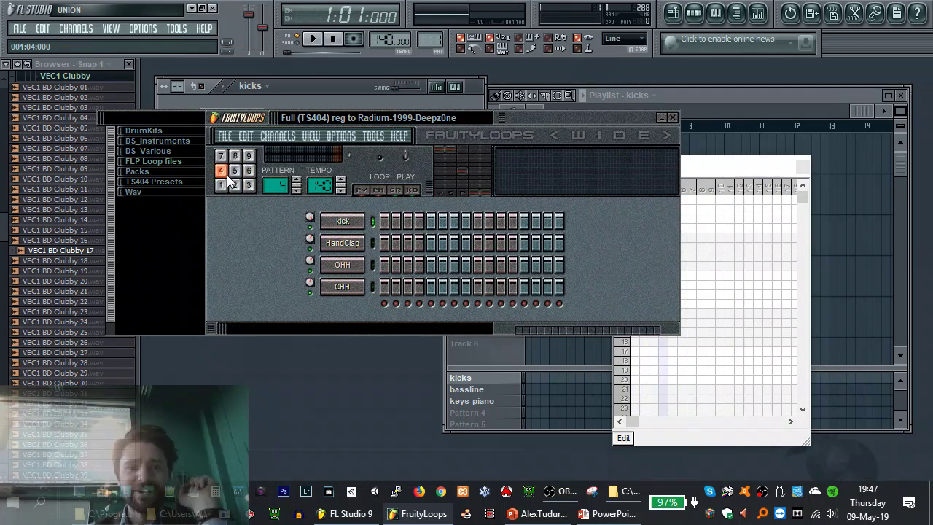
{"action": "left_click", "coordinate": [221, 185]}
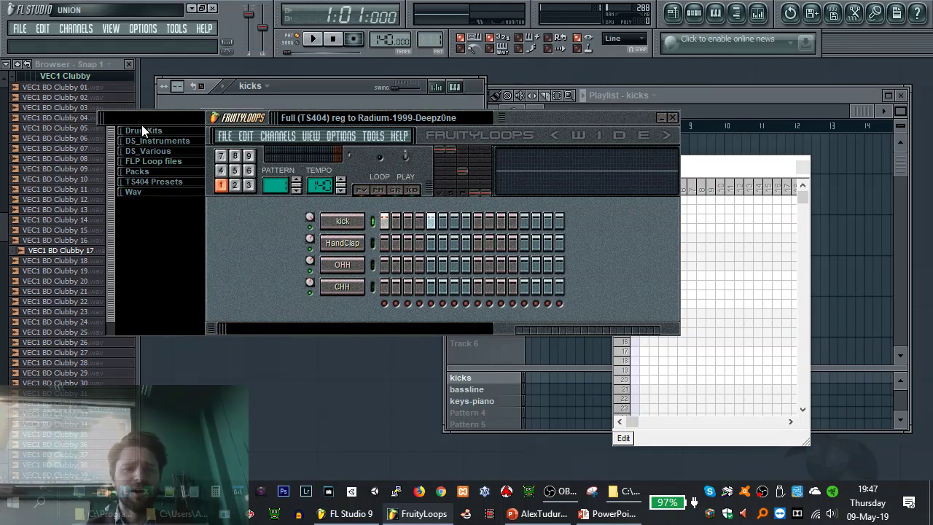
Open the trance.flp project in FruityLoops and move the window up so all its channels fit on screen
{"action": "left_click_drag", "start_coordinate": [265, 122], "coordinate": [289, 142]}
{"action": "left_click", "coordinate": [249, 156]}
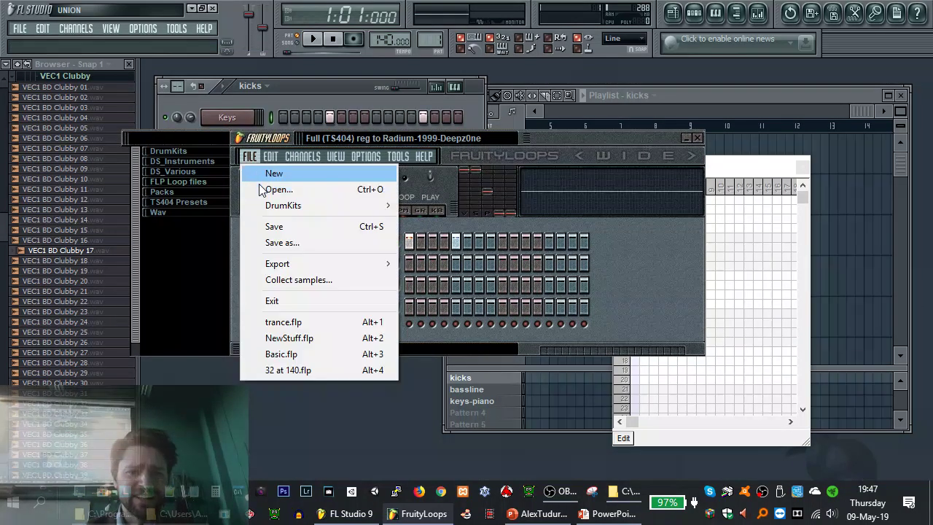
{"action": "left_click", "coordinate": [263, 190]}
{"action": "left_click", "coordinate": [472, 289]}
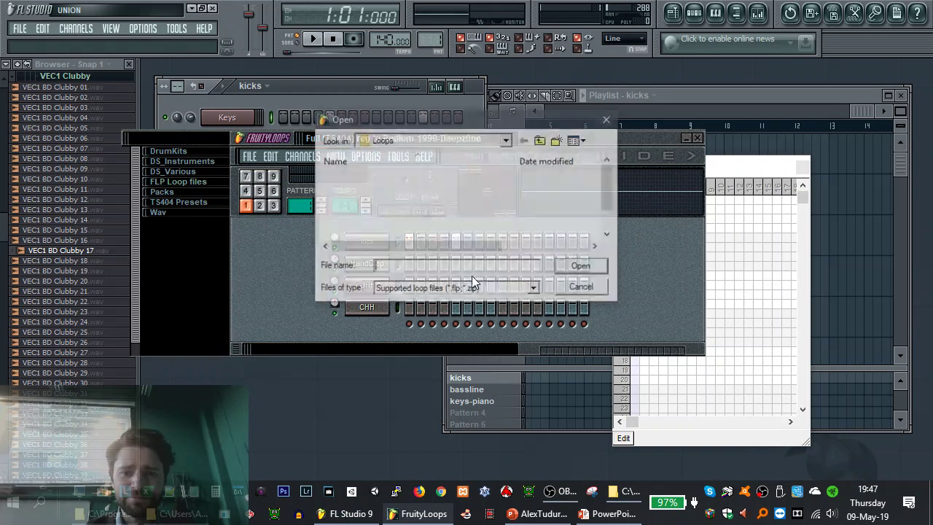
{"action": "scroll", "coordinate": [447, 212], "scroll_direction": "down", "scroll_amount": 1}
{"action": "double_click", "coordinate": [375, 234]}
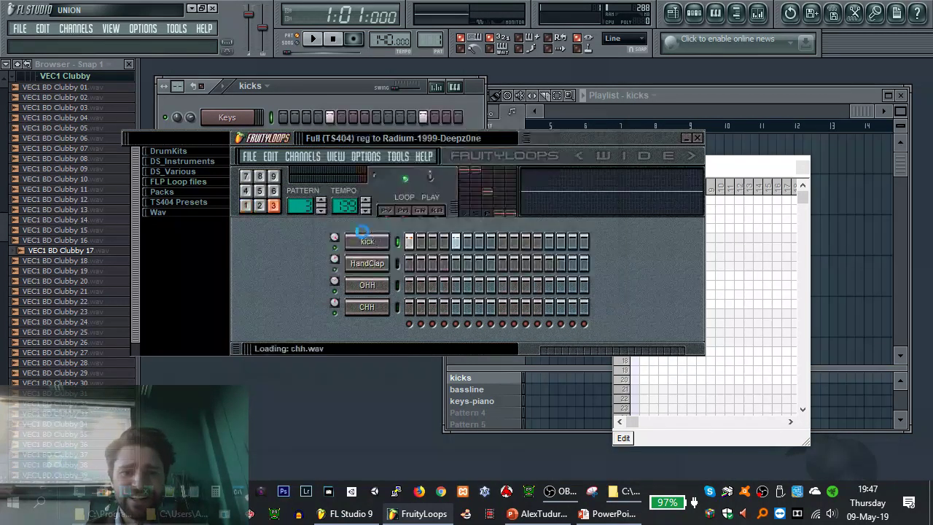
{"action": "left_click_drag", "start_coordinate": [474, 140], "coordinate": [436, 94]}
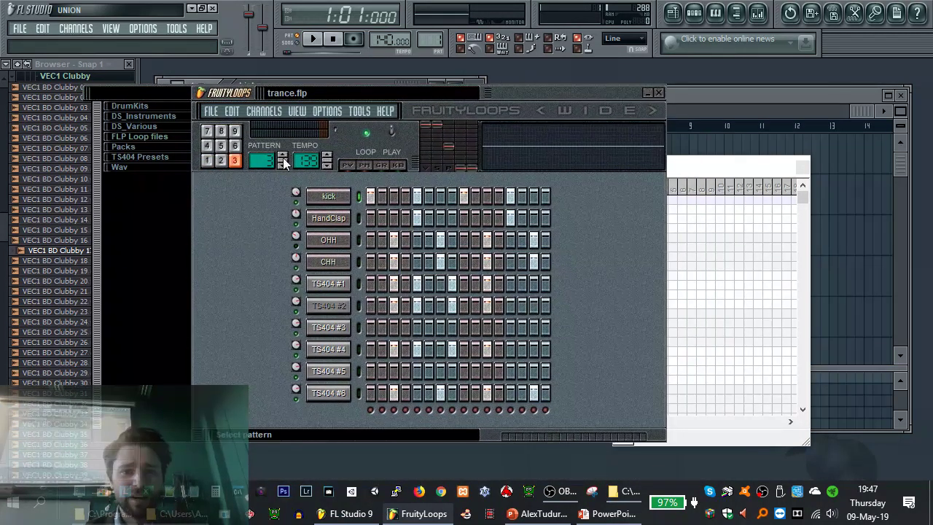
Browse patterns 1 to 3 of the trance project and move the playlist window clear of the step grid
{"action": "left_click", "coordinate": [209, 162]}
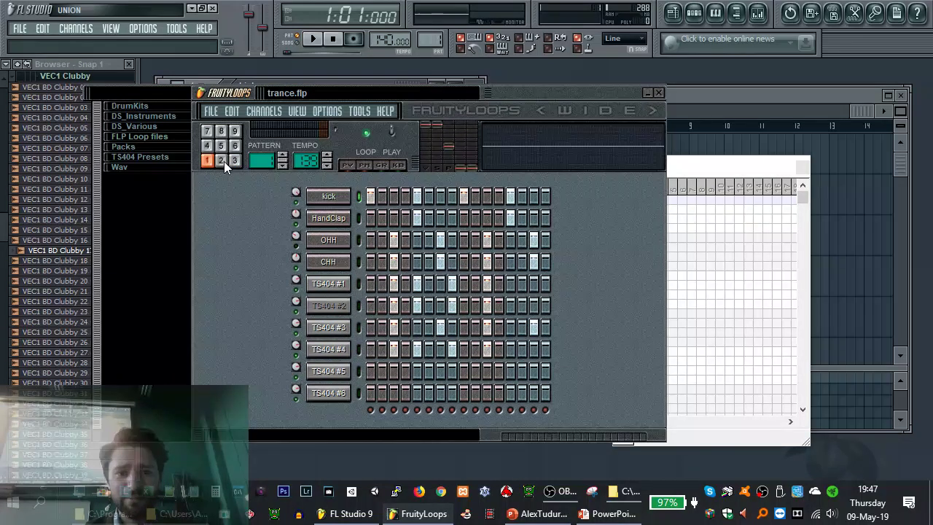
{"action": "left_click", "coordinate": [222, 161]}
{"action": "left_click", "coordinate": [235, 161]}
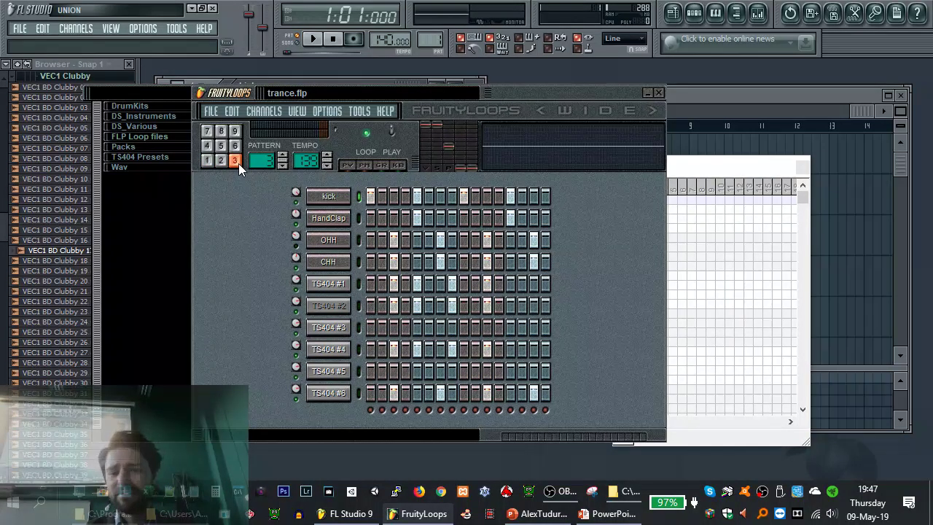
{"action": "left_click", "coordinate": [739, 164]}
{"action": "left_click_drag", "start_coordinate": [805, 127], "coordinate": [814, 123]}
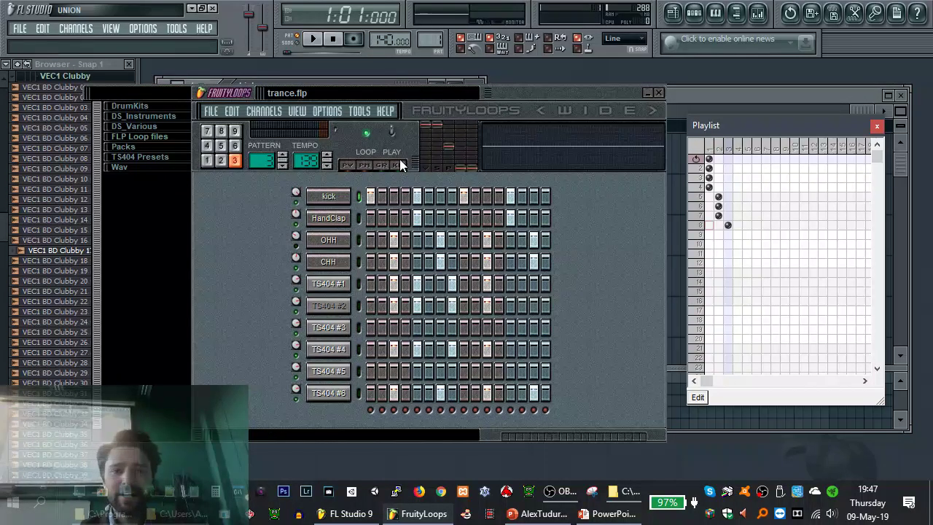
Play the trance loop on pattern 3, stop it, and close FruityLoops to return to FL Studio
{"action": "left_click", "coordinate": [392, 136]}
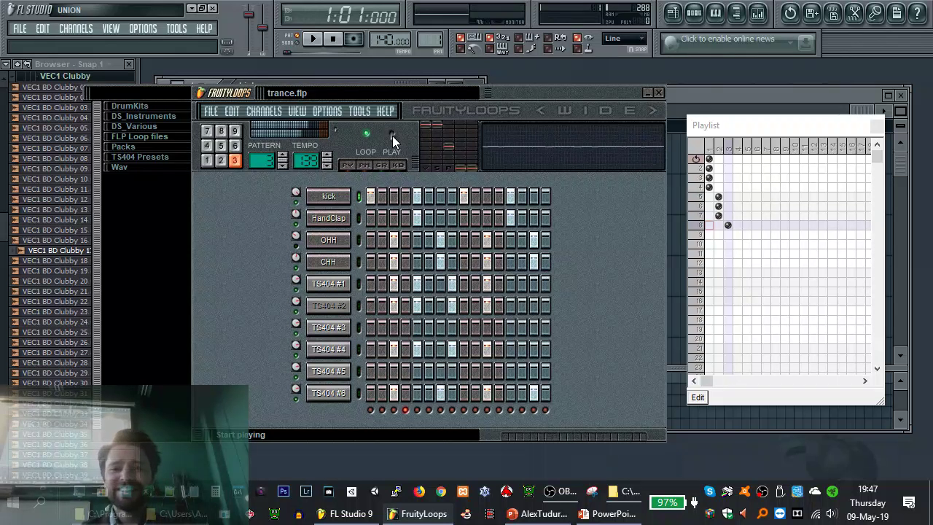
{"action": "left_click", "coordinate": [392, 135]}
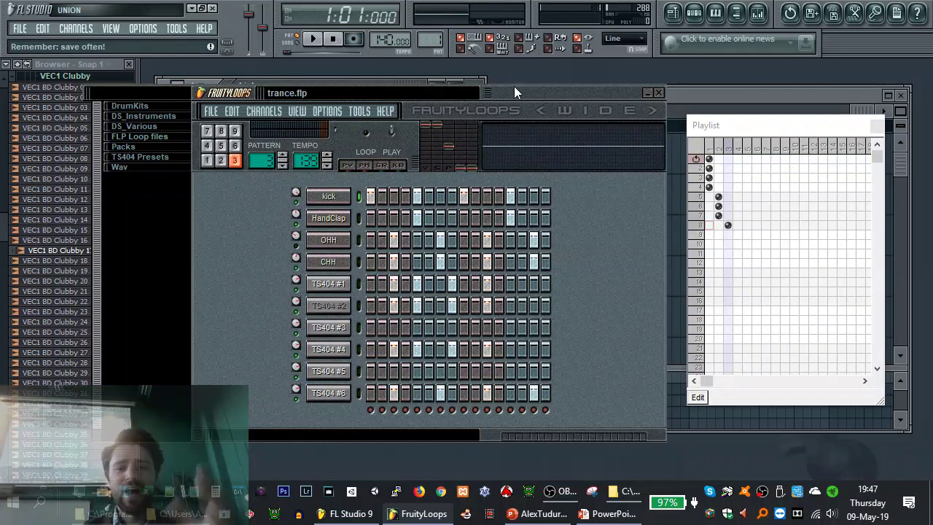
{"action": "left_click", "coordinate": [659, 94]}
{"action": "mouse_move", "coordinate": [307, 91]}
{"action": "left_mouse_down"}
{"action": "mouse_move", "coordinate": [318, 86]}
{"action": "mouse_move", "coordinate": [313, 105]}
{"action": "left_mouse_up"}
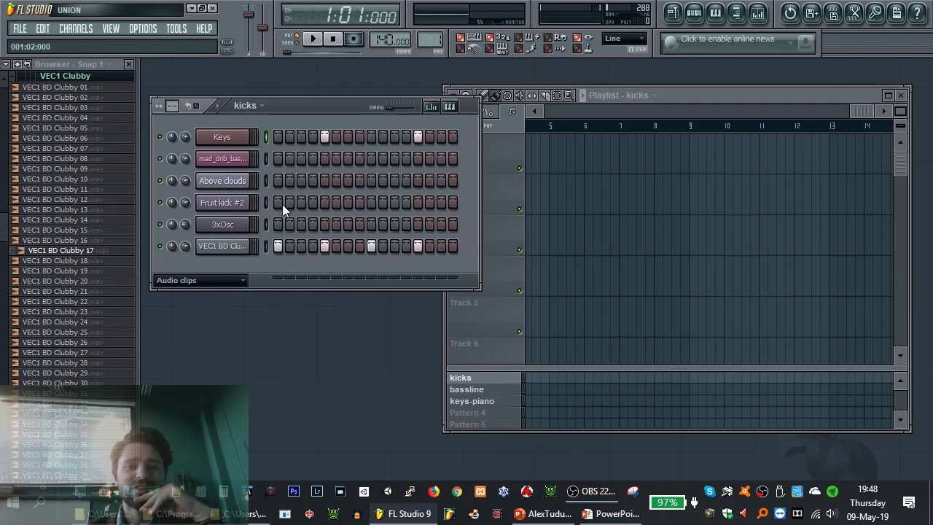
Inspect the 3xOsc channel's piano roll and oscillator settings, and audition a C5 note
{"action": "left_click", "coordinate": [239, 226]}
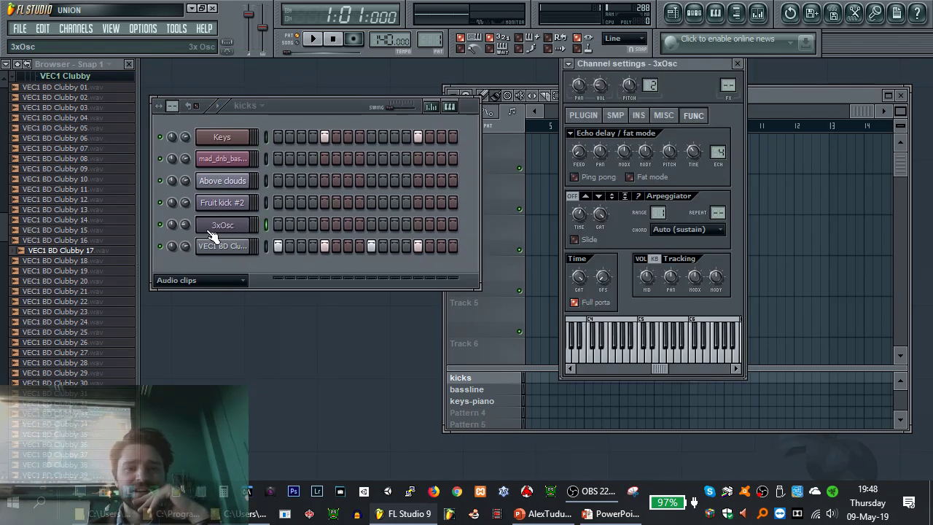
{"action": "right_click", "coordinate": [252, 221]}
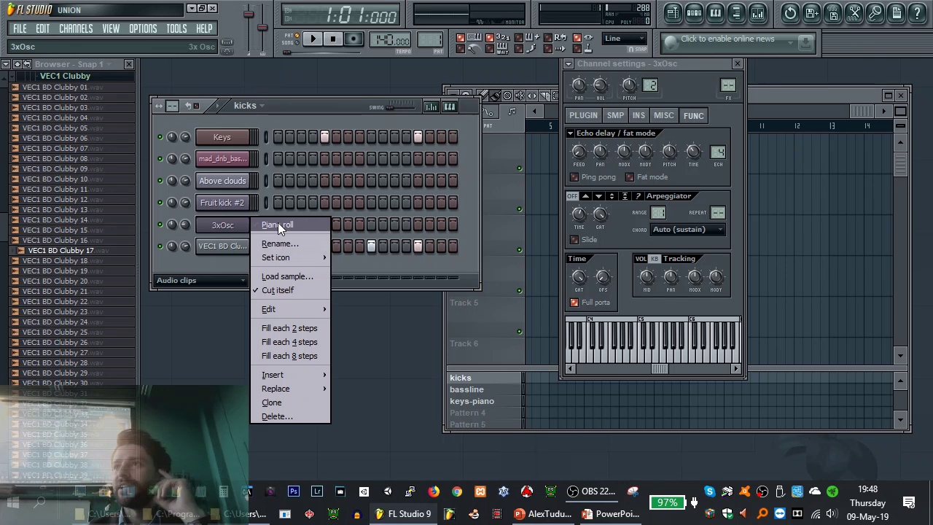
{"action": "left_click", "coordinate": [278, 227]}
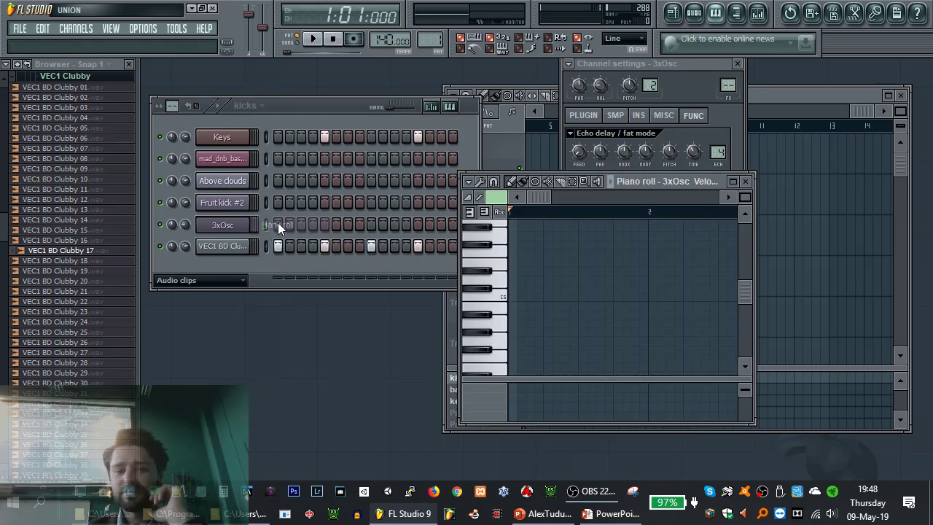
{"action": "left_click_drag", "start_coordinate": [715, 173], "coordinate": [712, 176]}
{"action": "left_click", "coordinate": [699, 183]}
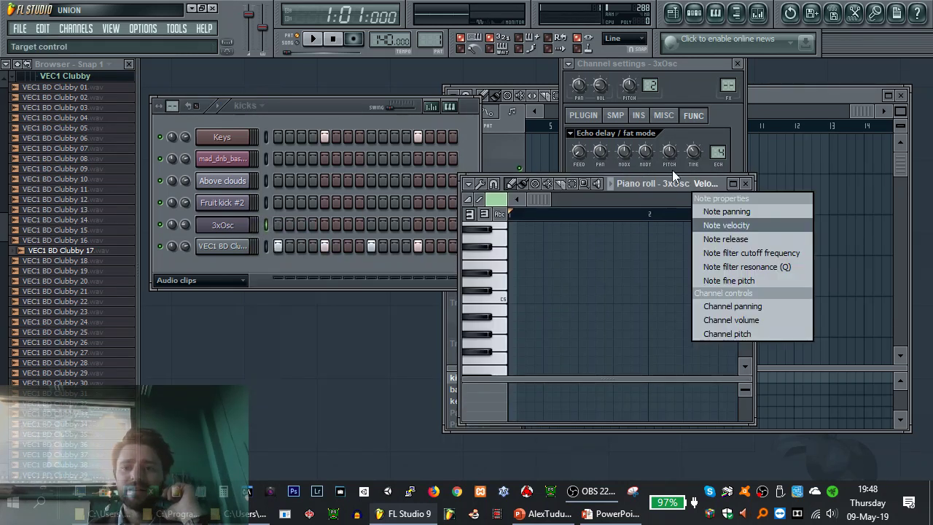
{"action": "left_click", "coordinate": [215, 224]}
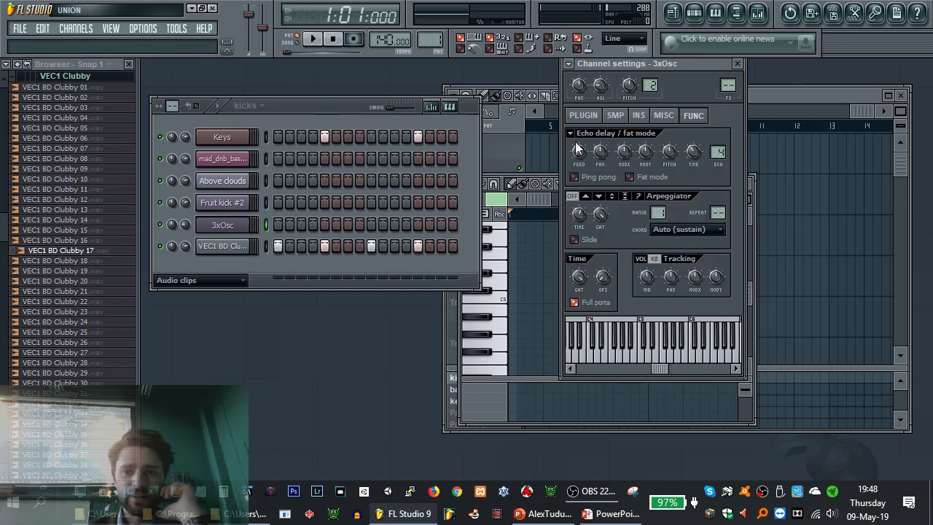
{"action": "left_click", "coordinate": [583, 115]}
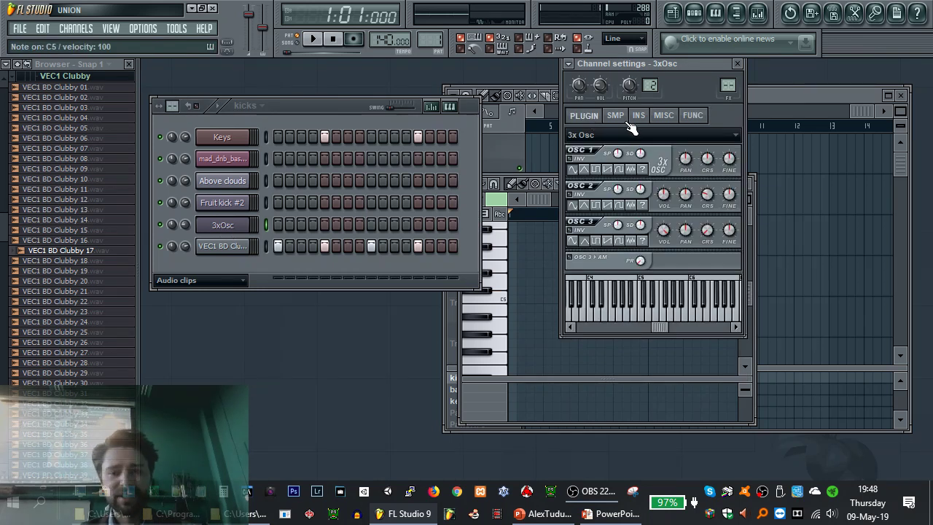
{"action": "left_click", "coordinate": [645, 320]}
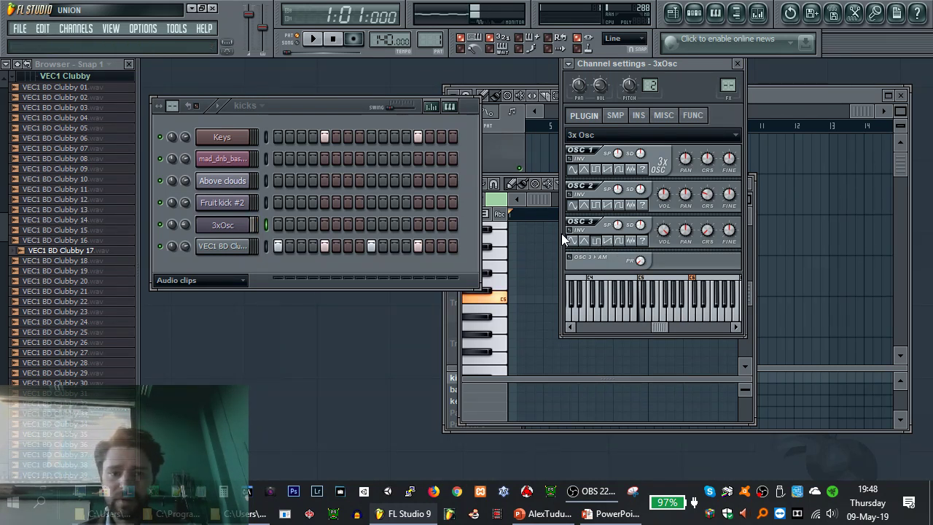
Clone the 3xOsc channel and delete the duplicate
{"action": "right_click", "coordinate": [246, 222]}
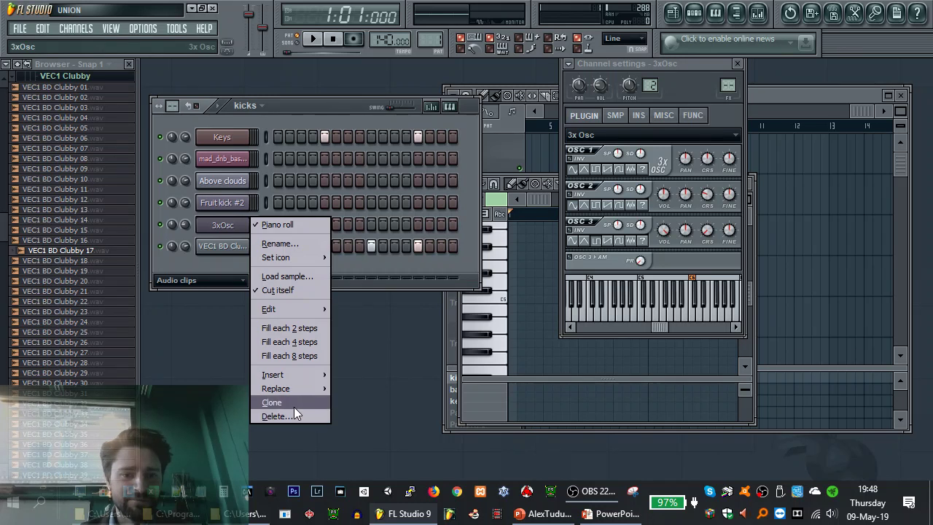
{"action": "left_click", "coordinate": [294, 405]}
{"action": "right_click", "coordinate": [239, 248]}
{"action": "left_click", "coordinate": [280, 437]}
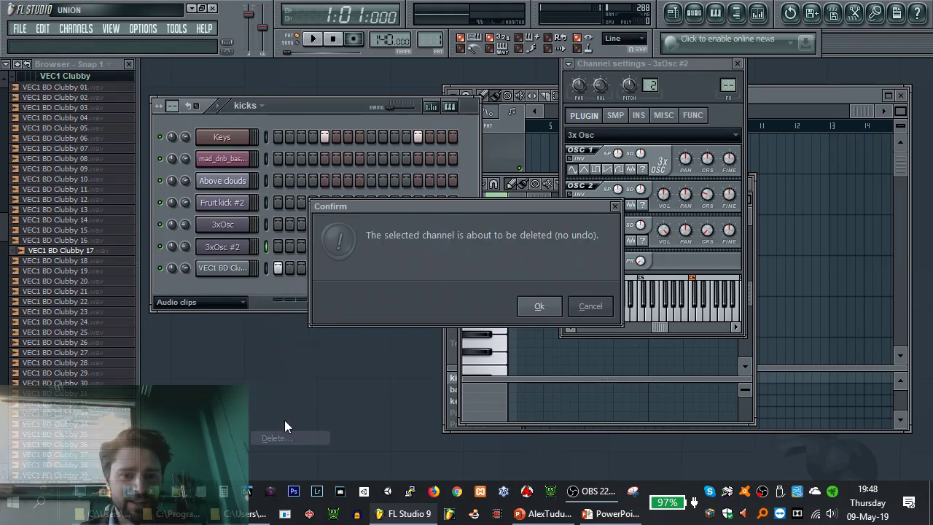
{"action": "key", "text": "Return"}
Delete the original 3xOsc channel from the step sequencer
{"action": "right_click", "coordinate": [223, 227]}
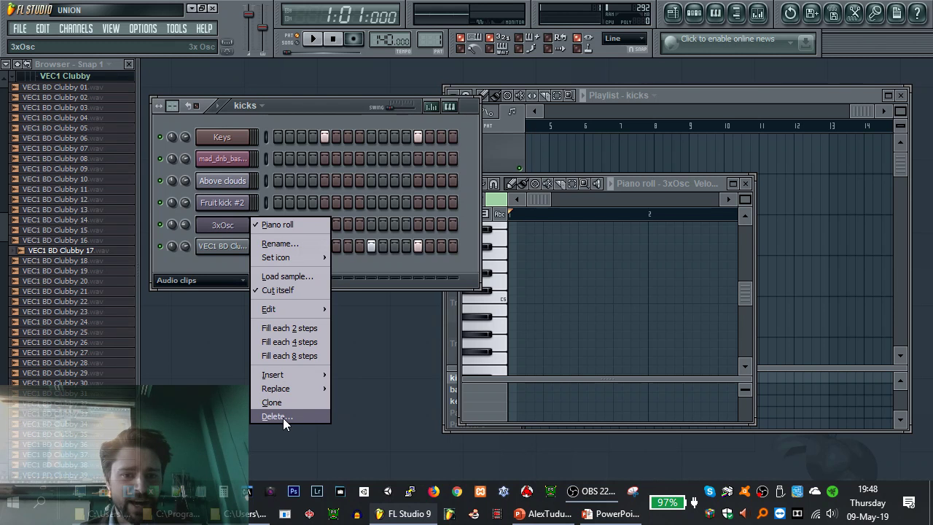
{"action": "left_click", "coordinate": [283, 416]}
Load the fh_electro_c preset into the Wasp synth on the mad_dnb_bass_3 channel
{"action": "left_click", "coordinate": [233, 165]}
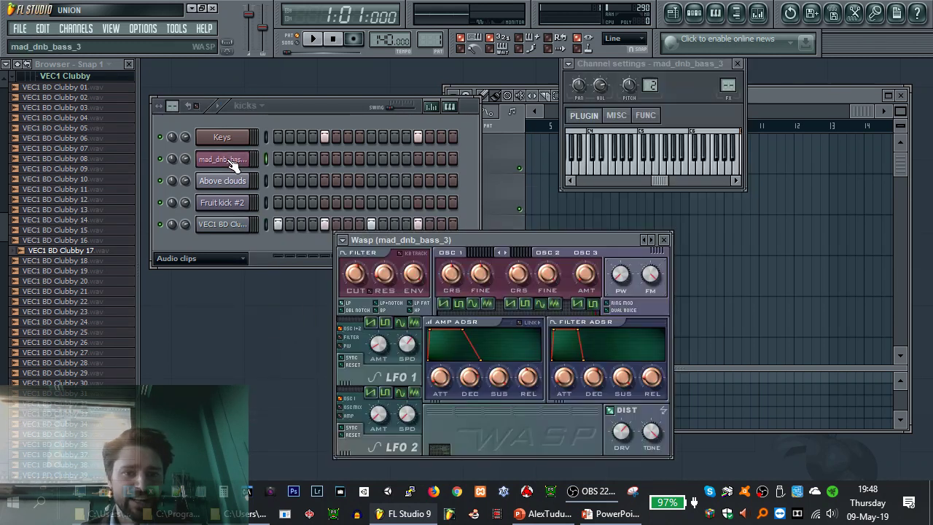
{"action": "left_click", "coordinate": [342, 239]}
{"action": "mouse_move", "coordinate": [395, 251]}
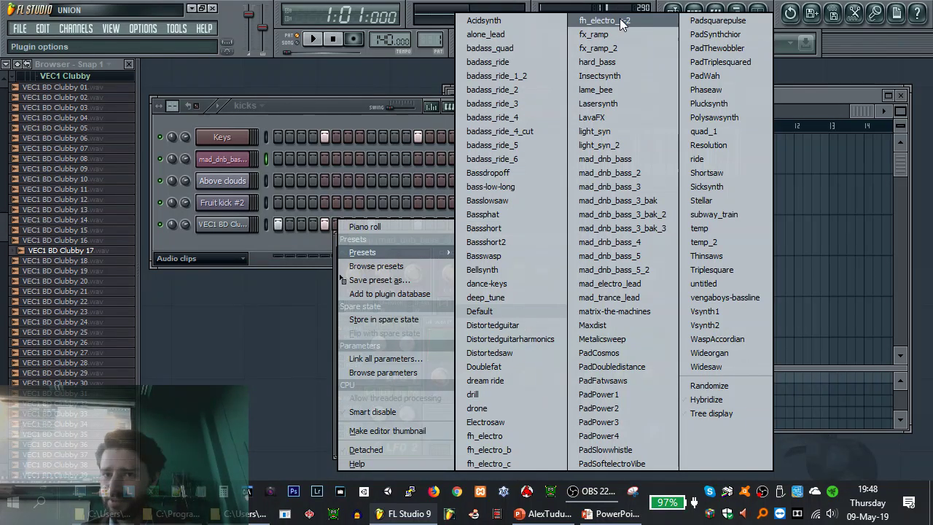
{"action": "left_click", "coordinate": [507, 465]}
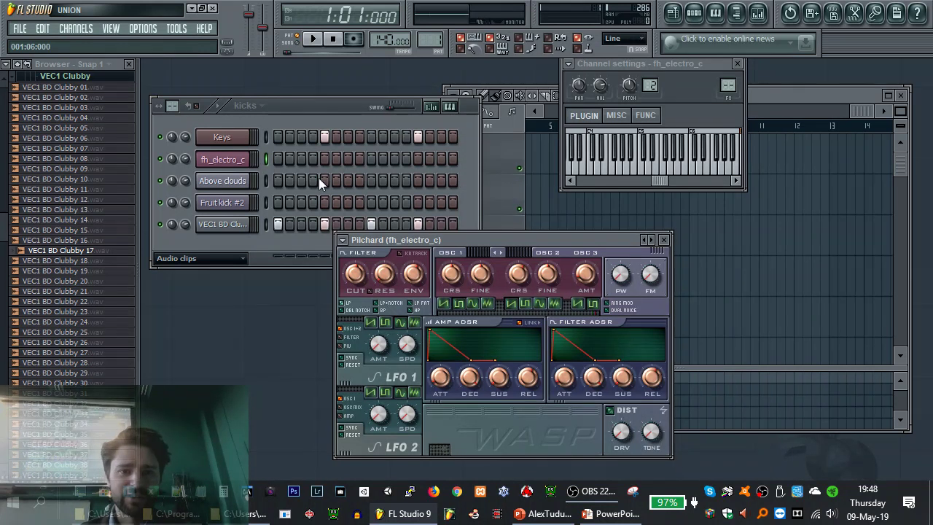
Audition the fh_electro_c sound with several notes, including E5, A5, B5 and D6
{"action": "left_click", "coordinate": [269, 161]}
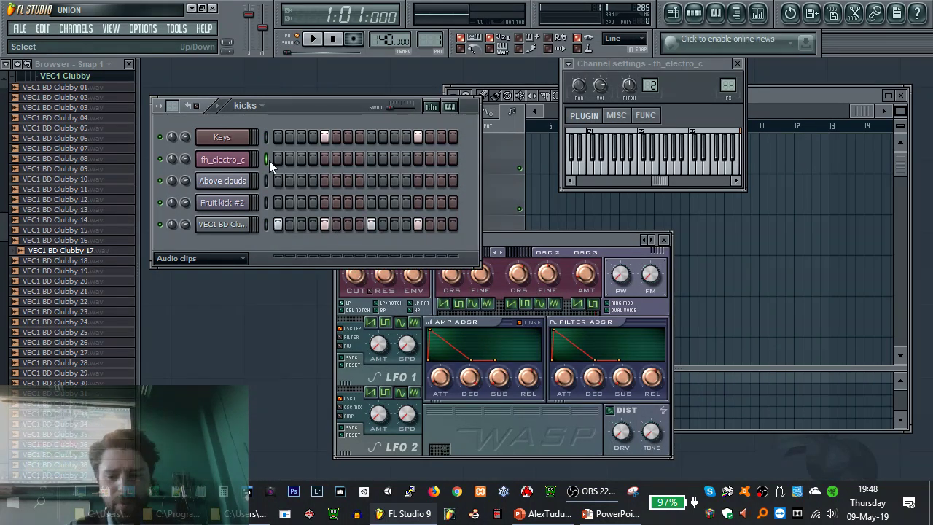
{"action": "key", "text": "n"}
{"action": "key", "text": "b"}
{"action": "key", "text": "c"}
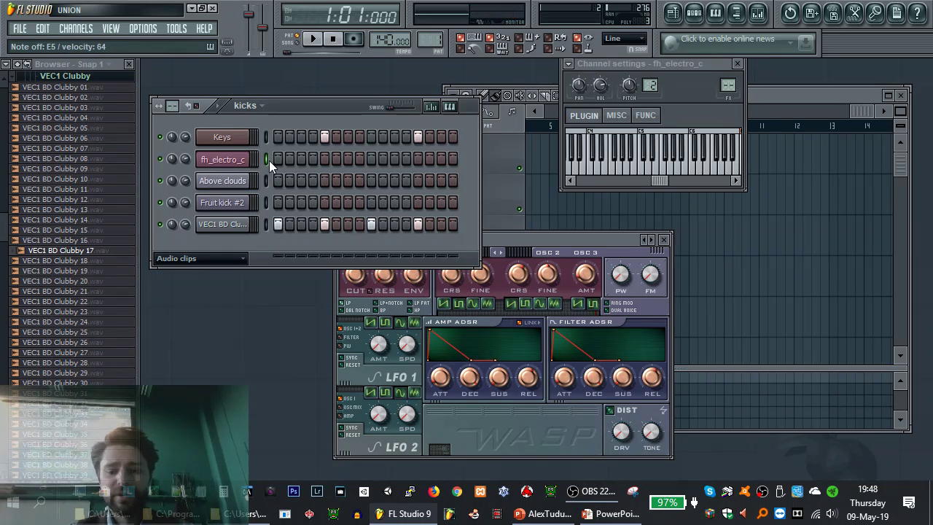
{"action": "key", "text": "m"}
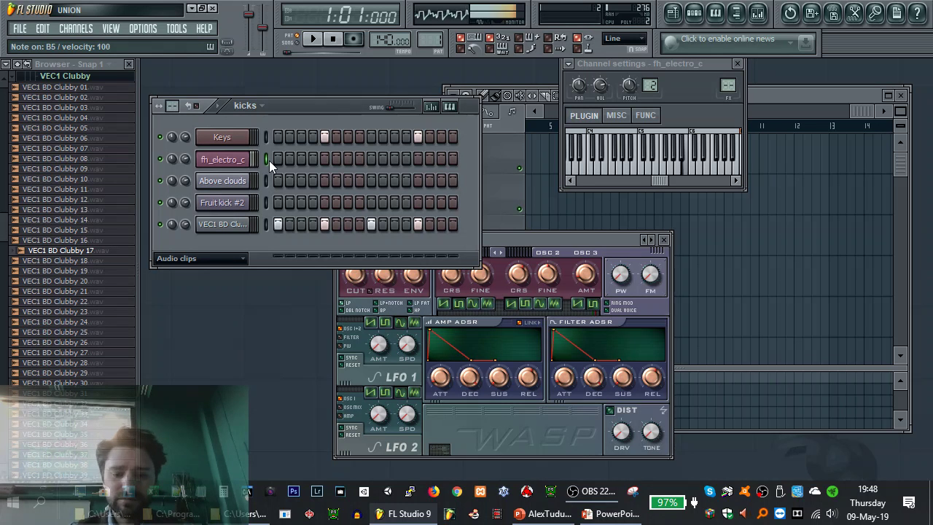
{"action": "key", "text": "c"}
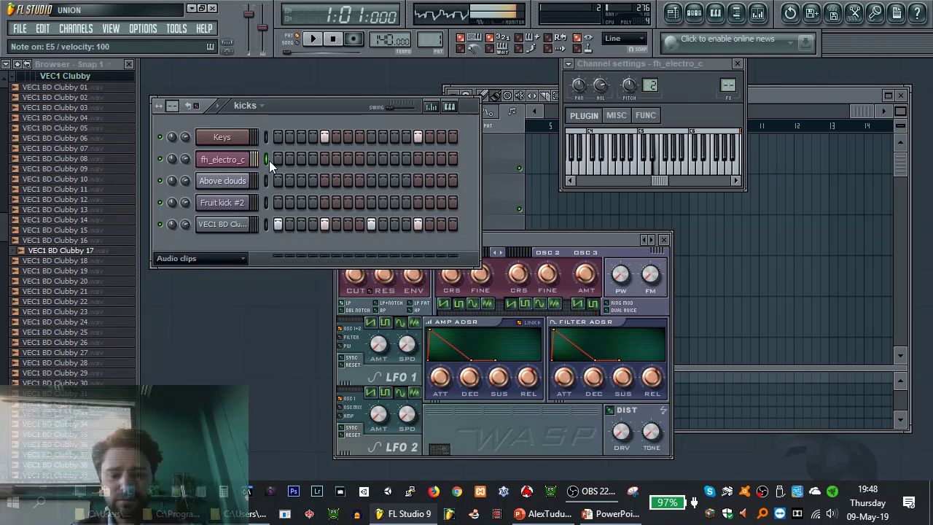
{"action": "key", "text": "n"}
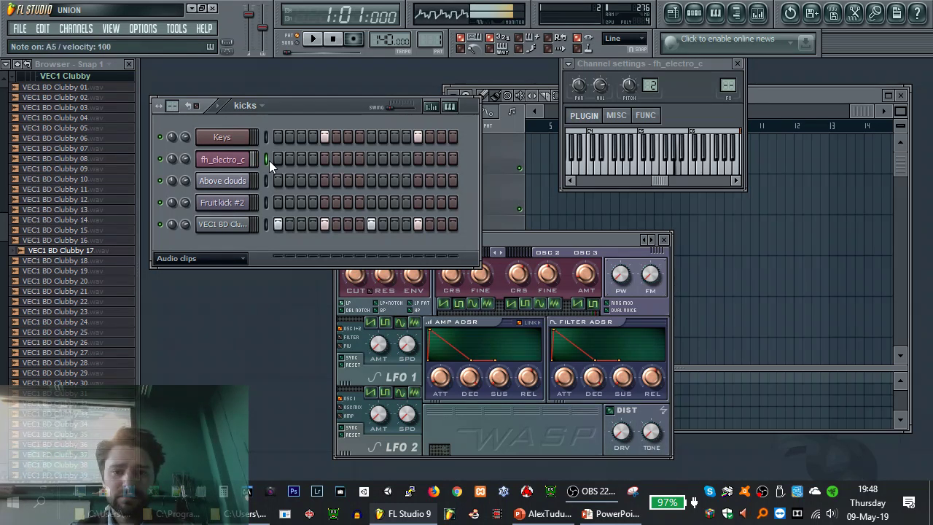
{"action": "key", "text": "w"}
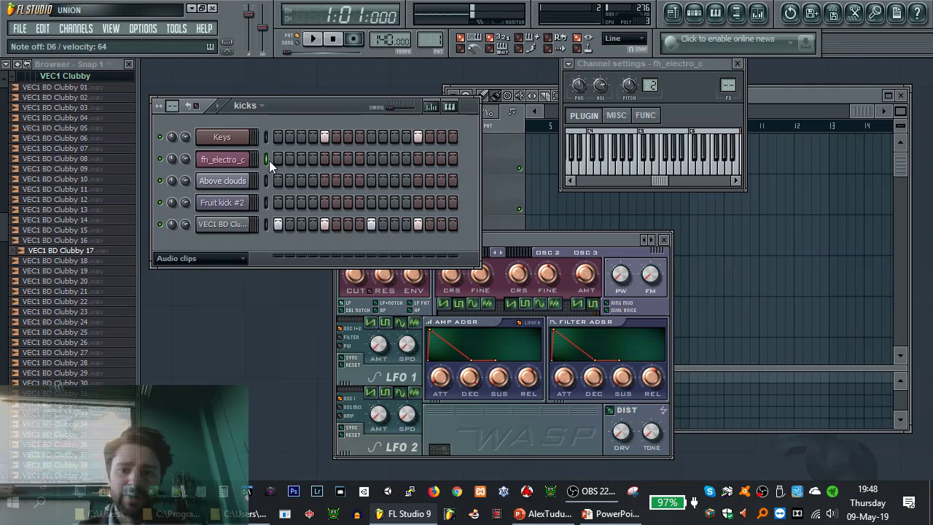
Try C8 as the fh_electro_c channel's root note, and set it to C7
{"action": "left_click", "coordinate": [248, 161]}
{"action": "left_click", "coordinate": [247, 161]}
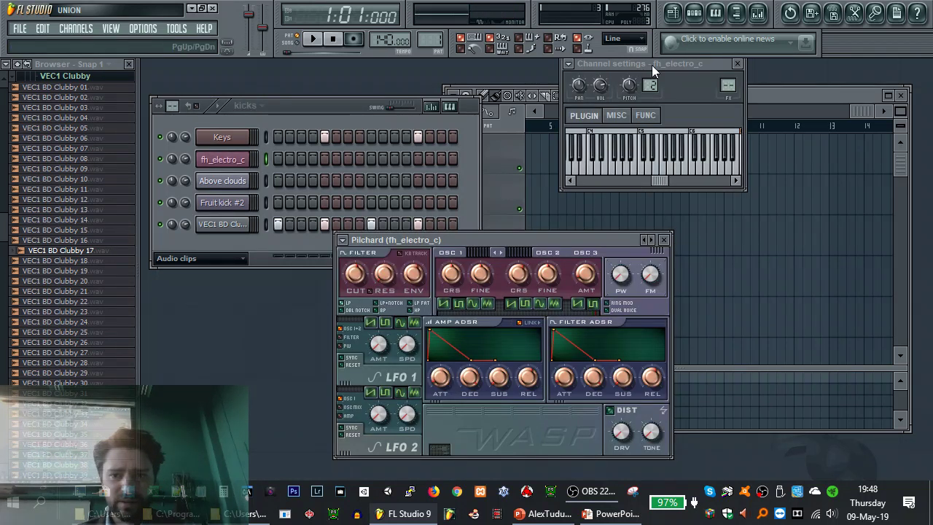
{"action": "left_click_drag", "start_coordinate": [663, 181], "coordinate": [678, 183]}
{"action": "double_click", "coordinate": [236, 163]}
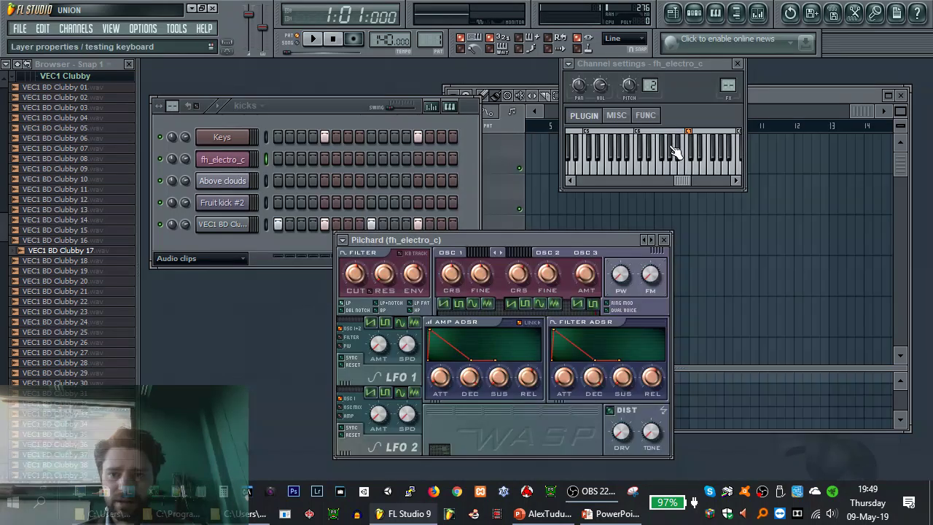
{"action": "left_click_drag", "start_coordinate": [688, 181], "coordinate": [705, 181]}
{"action": "left_click", "coordinate": [700, 175]}
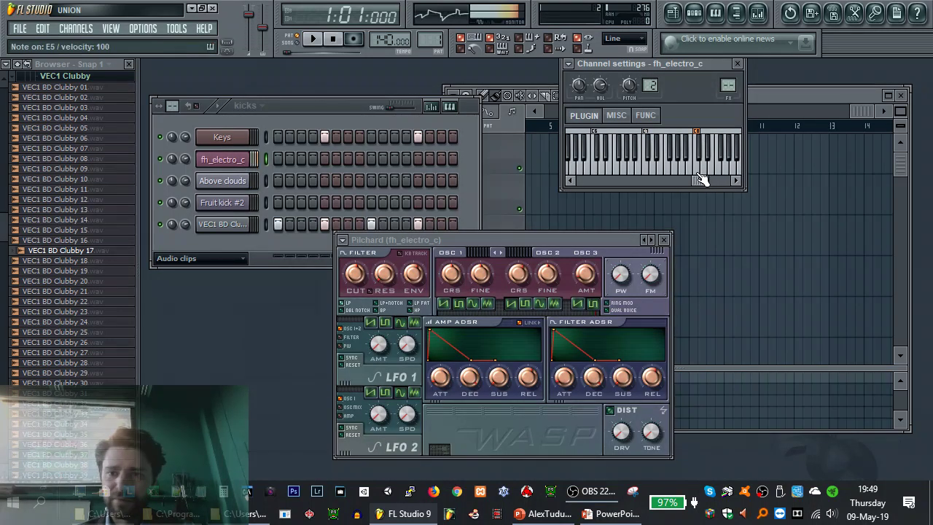
{"action": "right_click", "coordinate": [649, 174]}
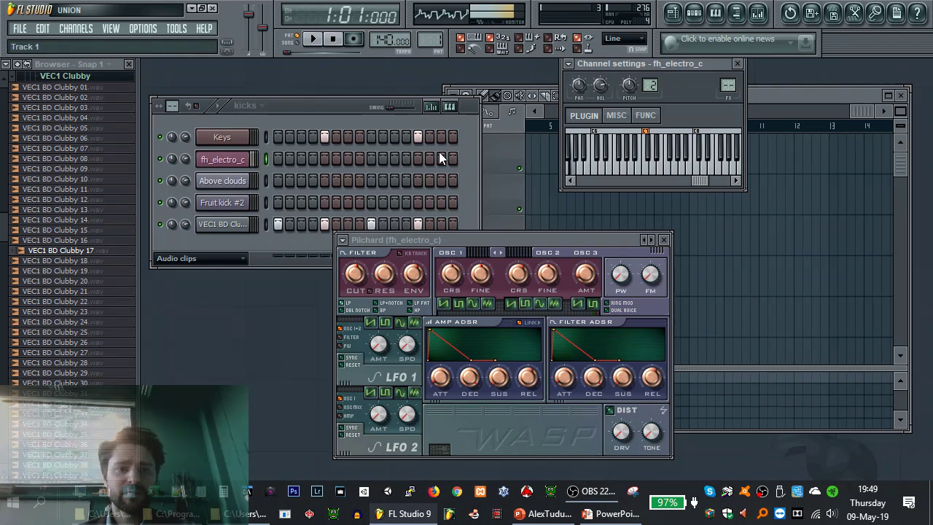
{"action": "right_click", "coordinate": [218, 160]}
{"action": "left_click", "coordinate": [313, 109]}
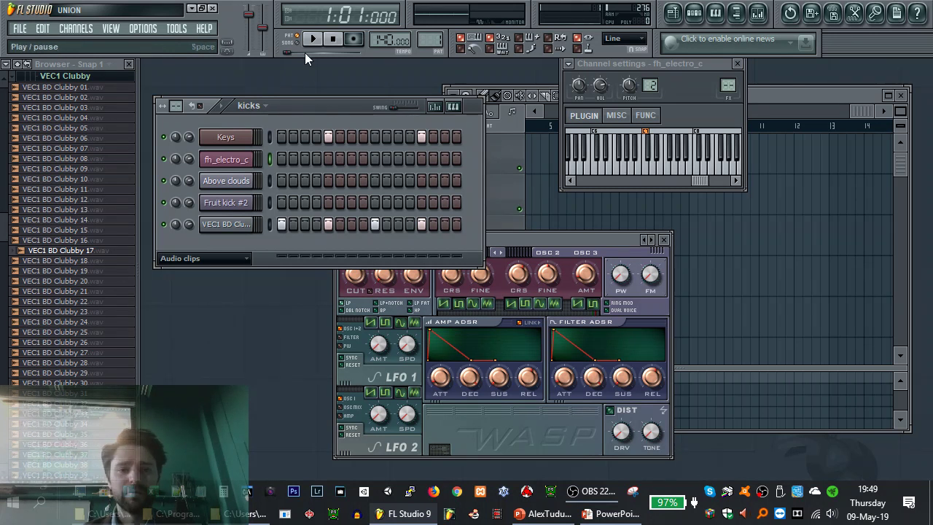
Place the bassline pattern on playlist Track 1 as a clip running from bar 1 past bar 11
{"action": "left_click", "coordinate": [781, 118]}
{"action": "left_click", "coordinate": [489, 390]}
{"action": "left_click_drag", "start_coordinate": [872, 108], "coordinate": [535, 152]}
{"action": "left_click", "coordinate": [538, 139]}
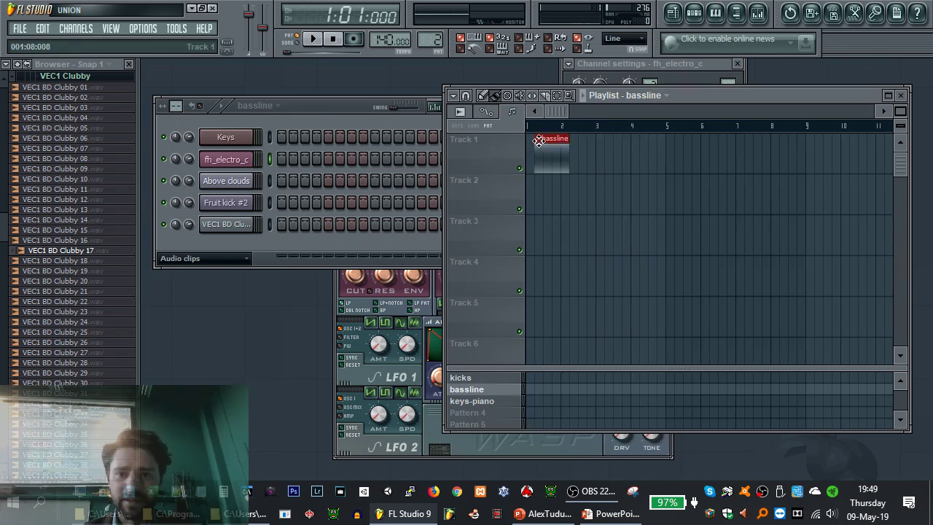
{"action": "left_click_drag", "start_coordinate": [567, 140], "coordinate": [485, 131]}
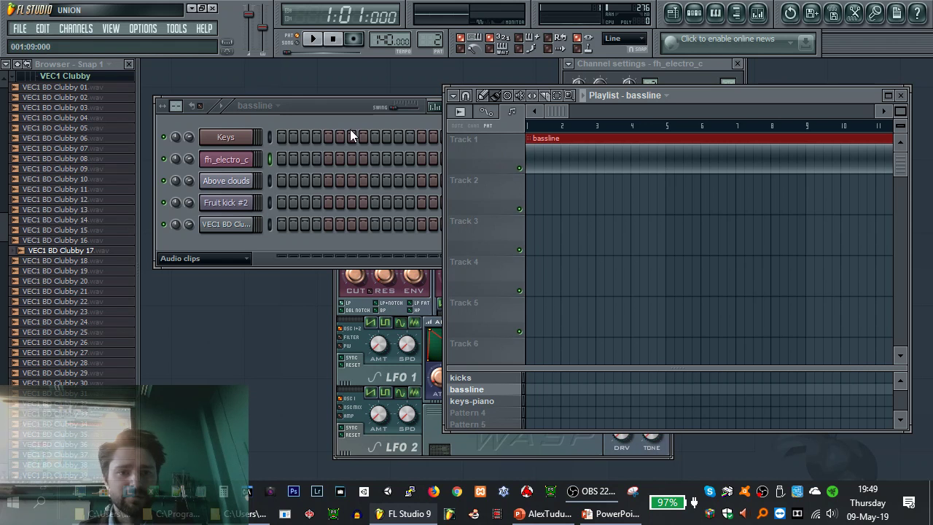
Record a bassline of played notes on the fh_electro_c channel into the bassline pattern, using the Automation & score recording option
{"action": "left_click", "coordinate": [255, 160]}
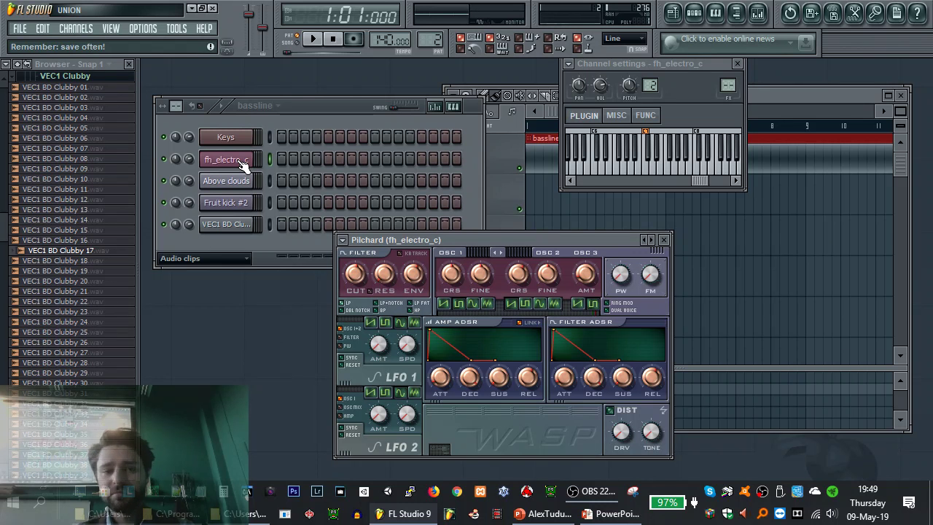
{"action": "left_click", "coordinate": [354, 38]}
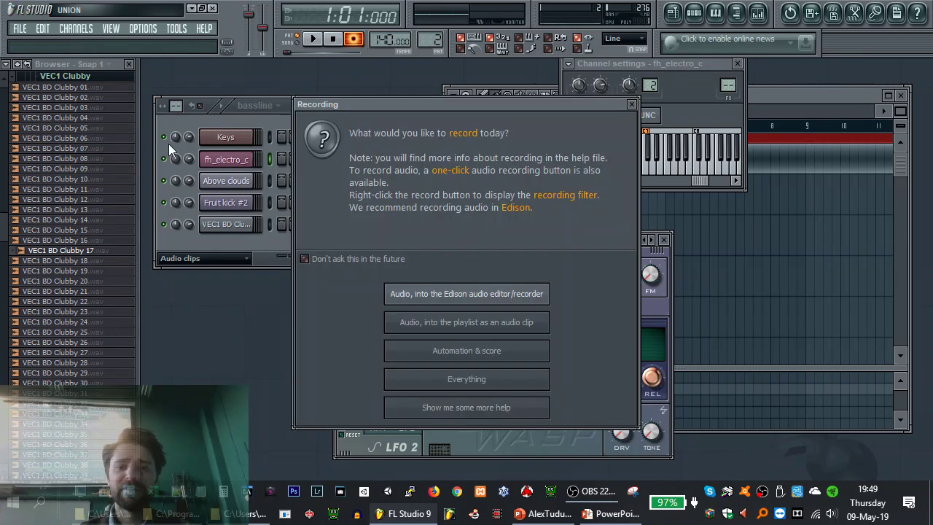
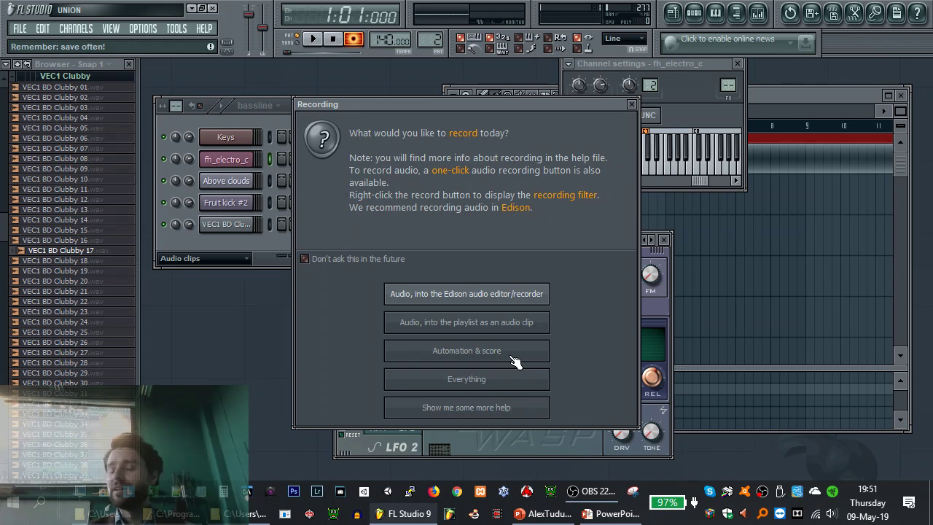
{"action": "left_click", "coordinate": [514, 362]}
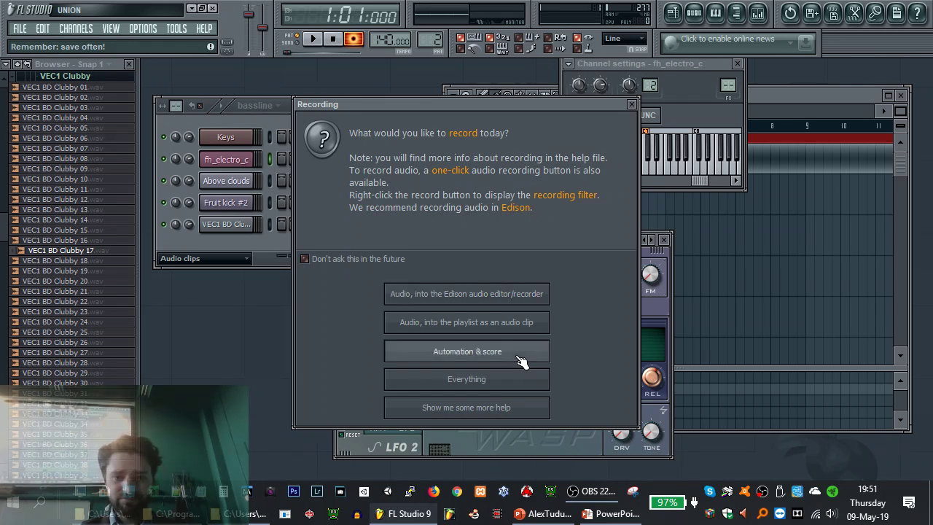
{"action": "left_click", "coordinate": [319, 43]}
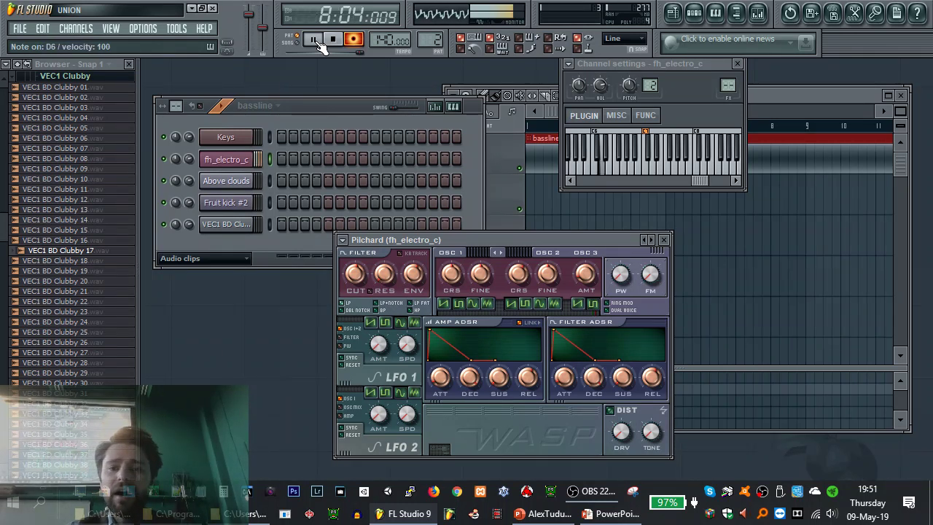
{"action": "left_click", "coordinate": [332, 40]}
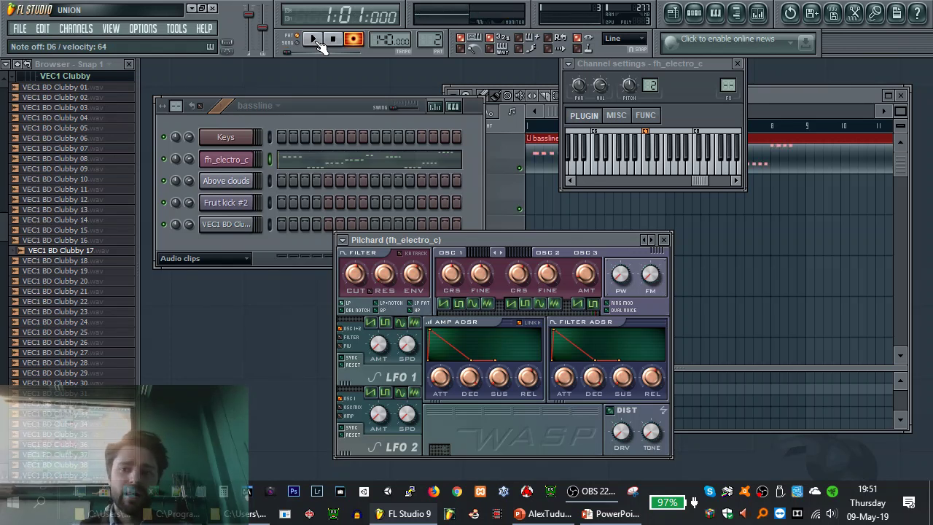
Inspect the recorded notes in the piano roll, turn off recording, and play back the bassline clip from bar 1
{"action": "left_click", "coordinate": [841, 142]}
{"action": "key", "text": "F7"}
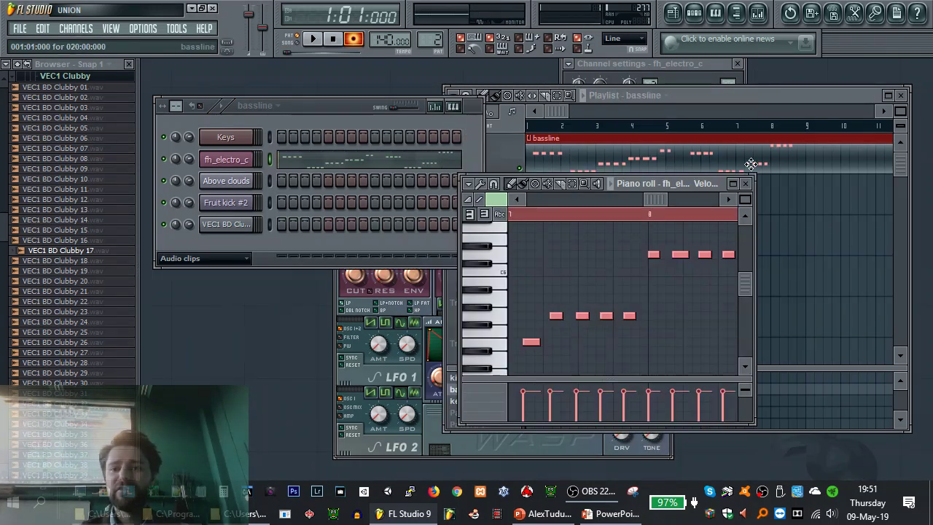
{"action": "left_click_drag", "start_coordinate": [664, 196], "coordinate": [551, 196]}
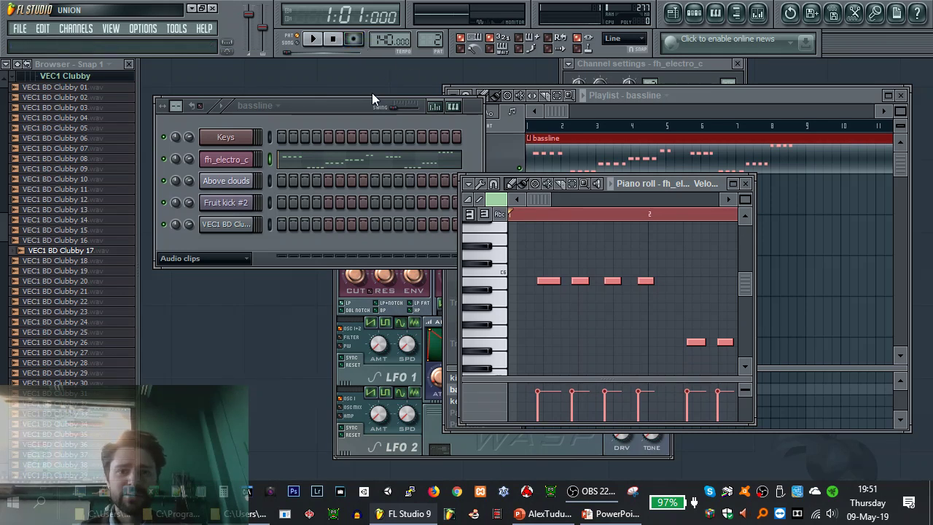
{"action": "left_click", "coordinate": [710, 142]}
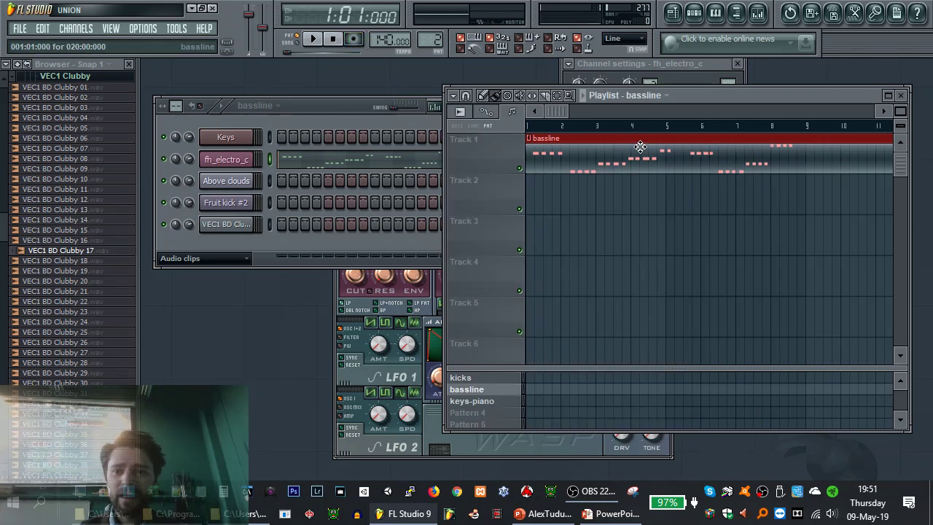
{"action": "left_click", "coordinate": [311, 38]}
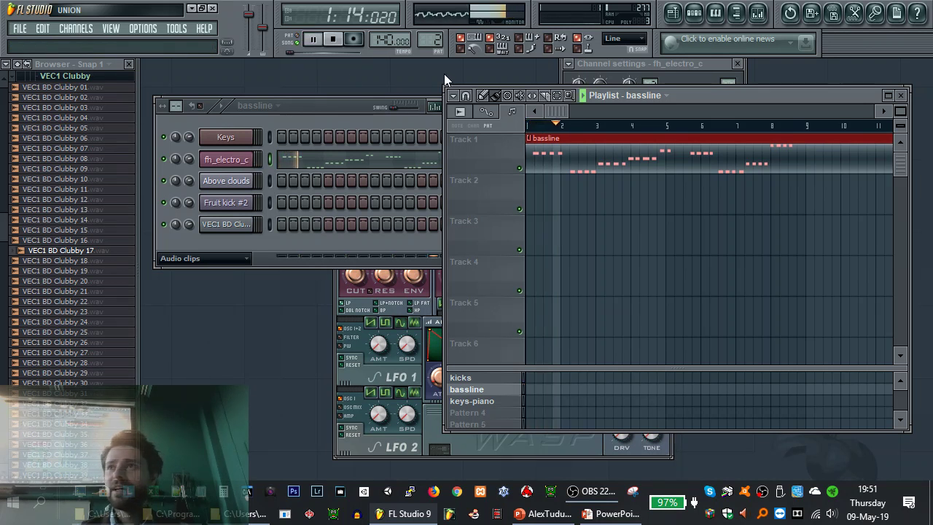
{"action": "key", "text": "space"}
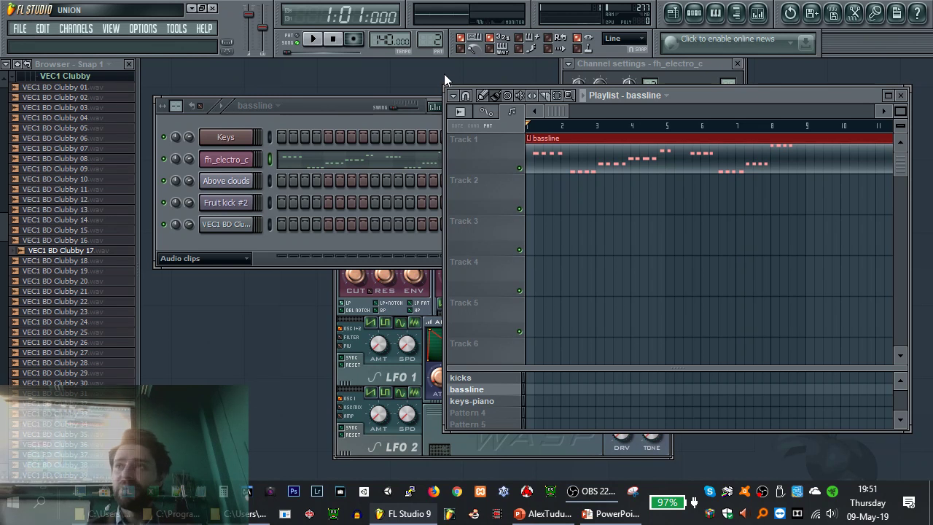
Delete the two C6 notes around bar 5 from the fh_electro_c bassline in the maximised piano roll
{"action": "double_click", "coordinate": [667, 148]}
{"action": "left_click_drag", "start_coordinate": [596, 196], "coordinate": [518, 197]}
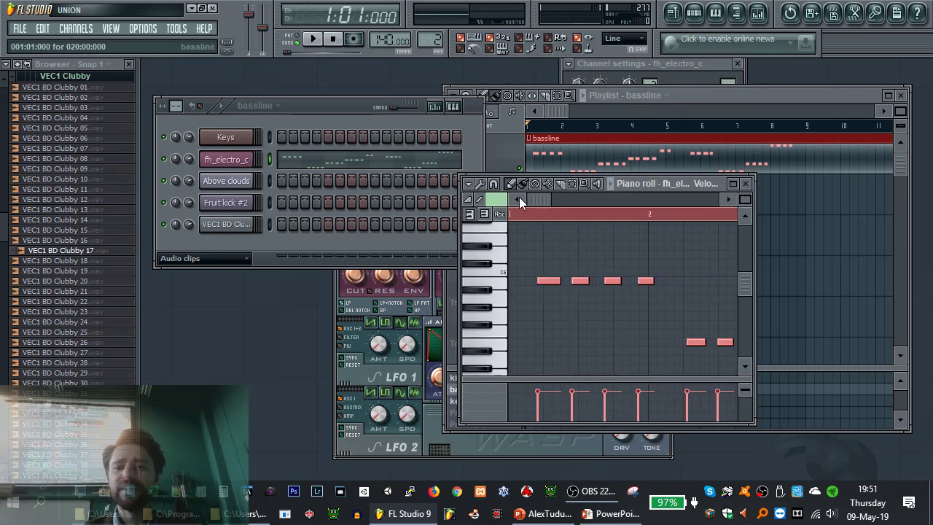
{"action": "left_click", "coordinate": [734, 184]}
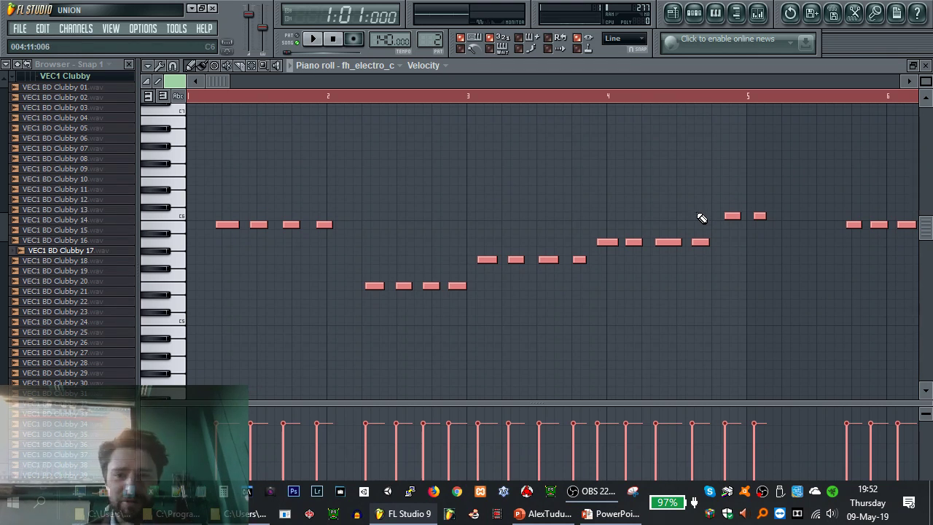
{"action": "left_click_drag", "start_coordinate": [228, 81], "coordinate": [393, 82]}
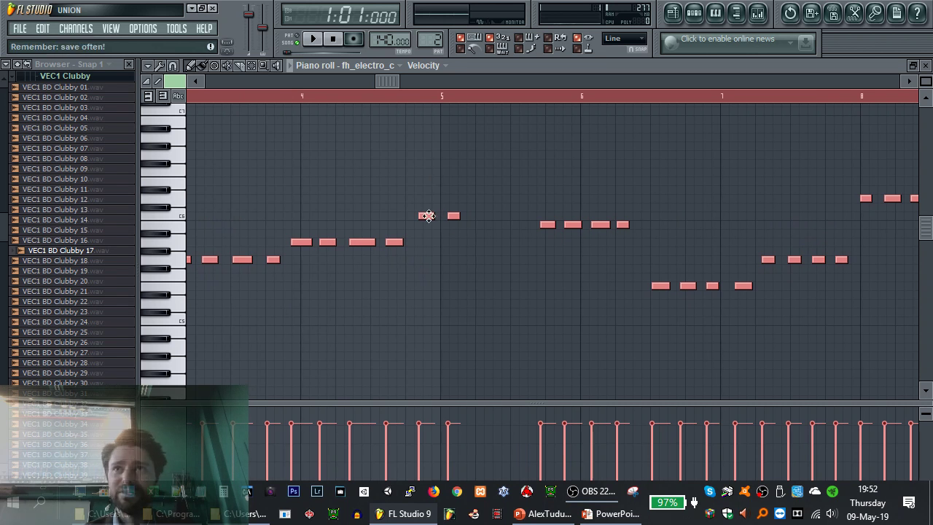
{"action": "key", "text": "ctrl+z"}
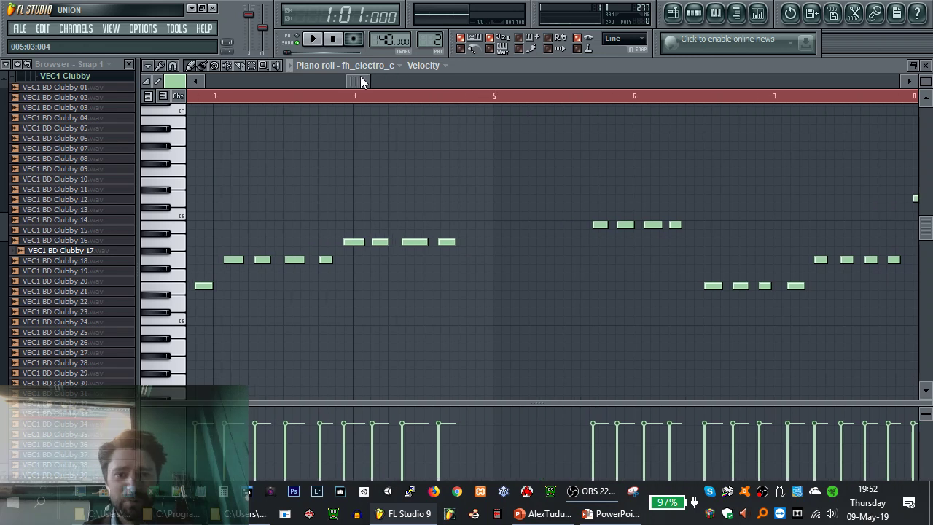
Quick quantize all the recorded bassline notes in the piano roll and deselect them
{"action": "scroll", "coordinate": [427, 160], "scroll_direction": "down", "scroll_amount": 5}
{"action": "scroll", "coordinate": [416, 164], "scroll_direction": "up", "scroll_amount": 2}
{"action": "scroll", "coordinate": [416, 164], "scroll_direction": "down", "scroll_amount": 2}
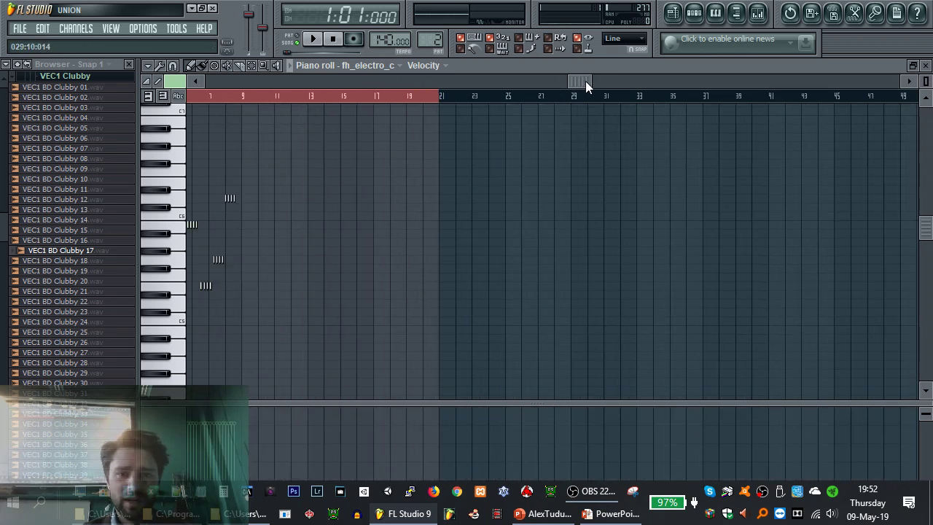
{"action": "scroll", "coordinate": [277, 213], "scroll_direction": "up", "scroll_amount": 5}
{"action": "left_click_drag", "start_coordinate": [603, 77], "coordinate": [65, 120]}
{"action": "key", "text": "ctrl+a"}
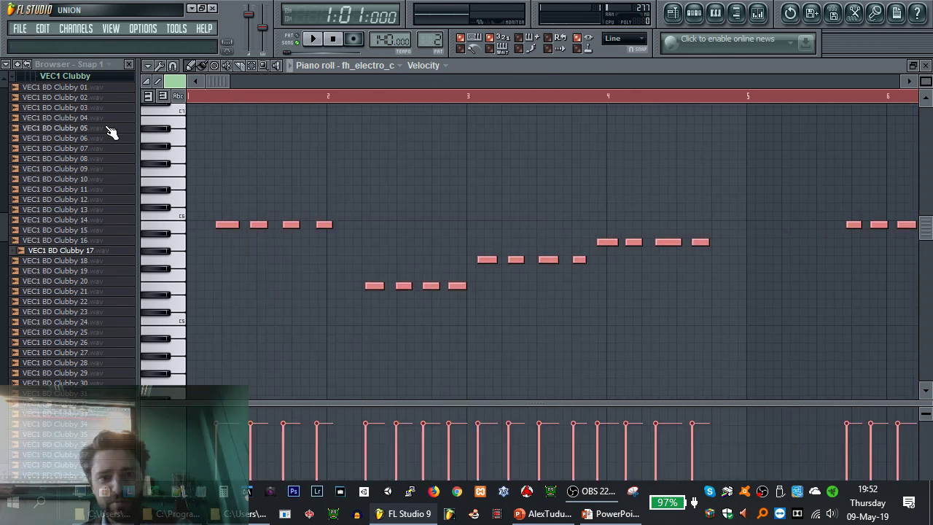
{"action": "left_click", "coordinate": [146, 66]}
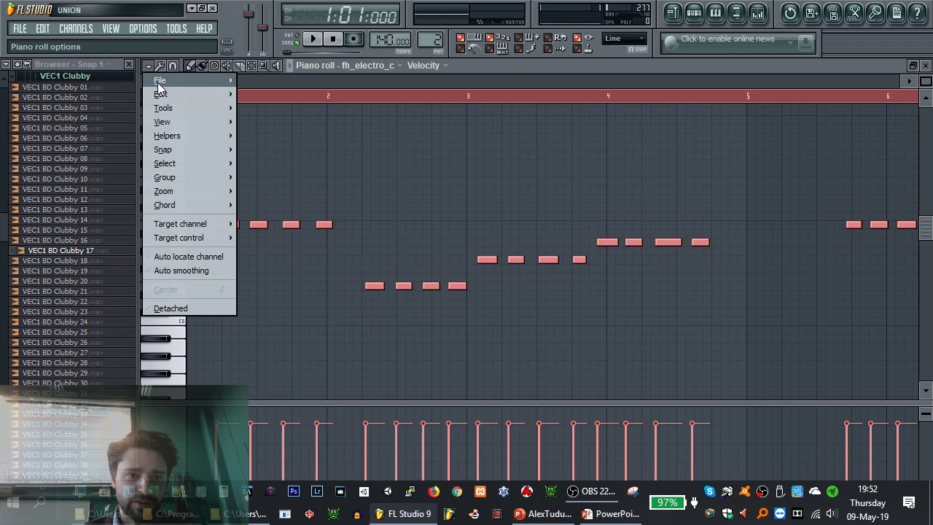
{"action": "mouse_move", "coordinate": [179, 95]}
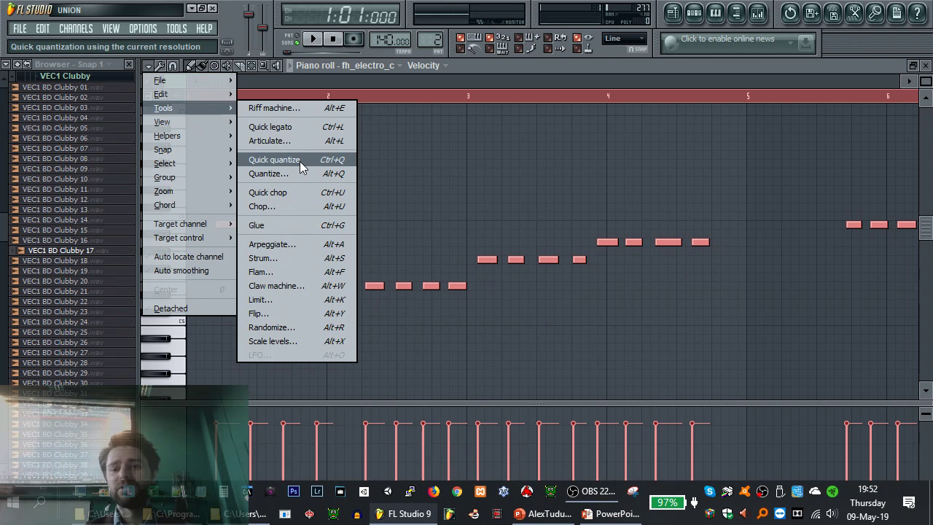
{"action": "left_click", "coordinate": [299, 161]}
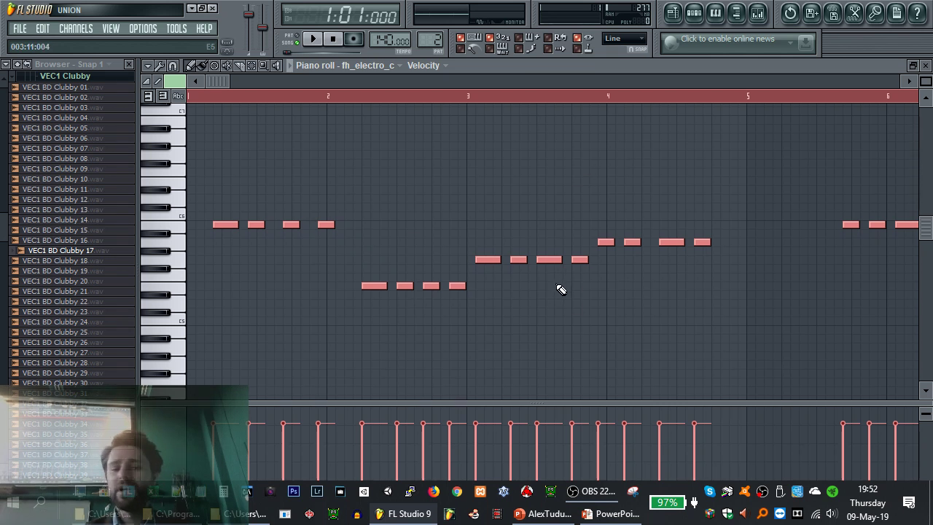
{"action": "key", "text": "ctrl+d"}
{"action": "key", "text": "ctrl+s"}
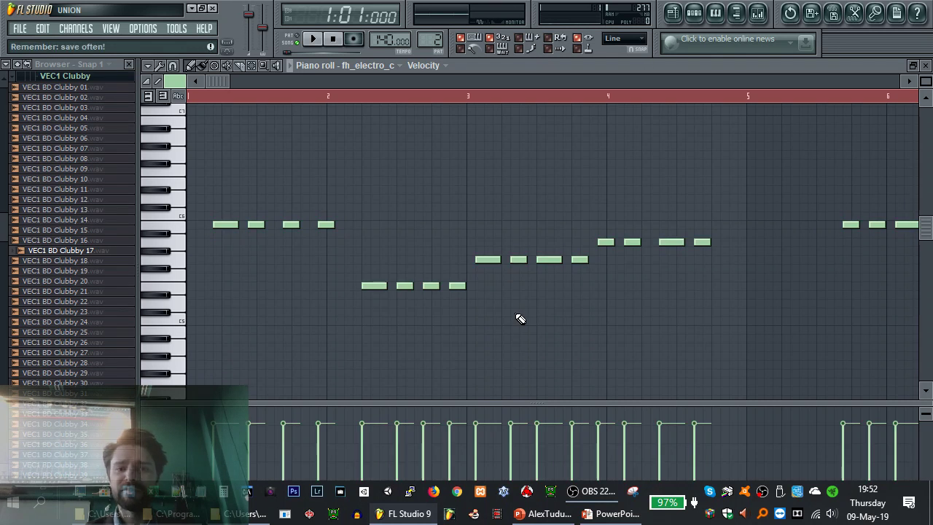
Try lengthening the last note of bar 3 to about five steps, and undo it
{"action": "mouse_move", "coordinate": [587, 259]}
{"action": "left_mouse_down"}
{"action": "mouse_move", "coordinate": [612, 261]}
{"action": "mouse_move", "coordinate": [592, 258]}
{"action": "left_mouse_up"}
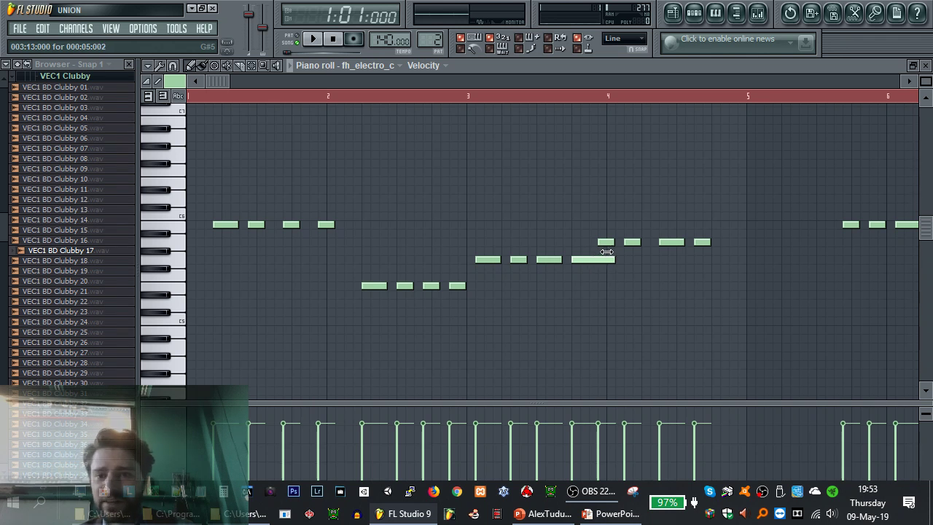
{"action": "key", "text": "ctrl+z"}
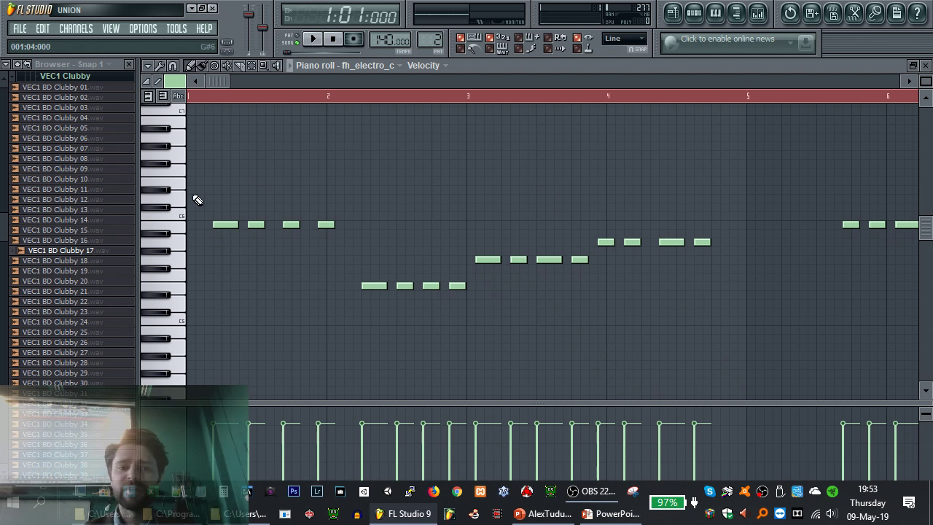
Shift all notes to start at bar 1 and tighten the first four into short notes three steps apart, with the fourth on E5
{"action": "key", "text": "ctrl+a"}
{"action": "left_click_drag", "start_coordinate": [225, 223], "coordinate": [187, 223]}
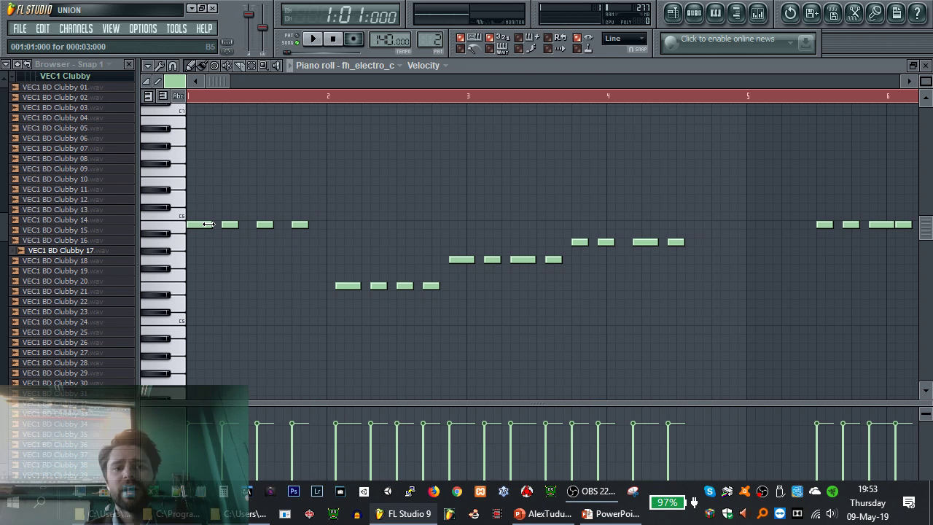
{"action": "left_click_drag", "start_coordinate": [229, 227], "coordinate": [220, 226]}
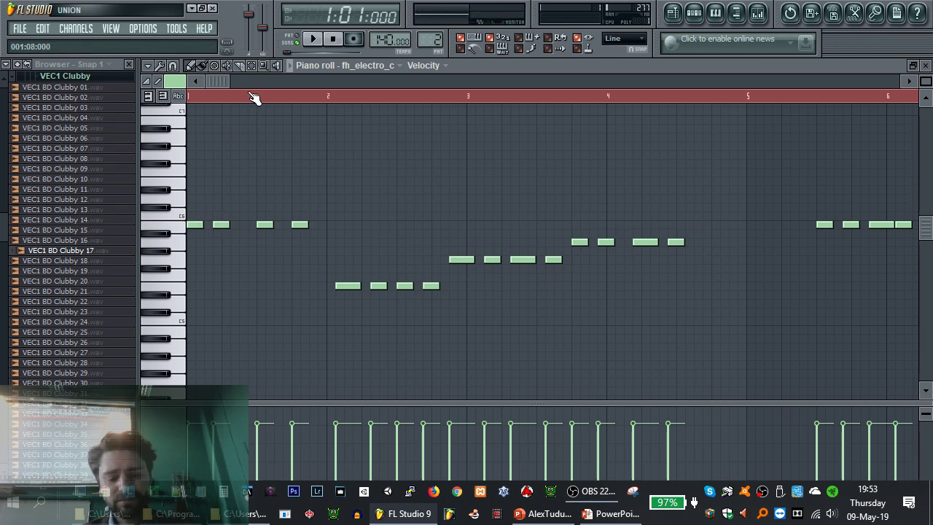
{"action": "key", "text": "XF86AudioLowerVolume"}
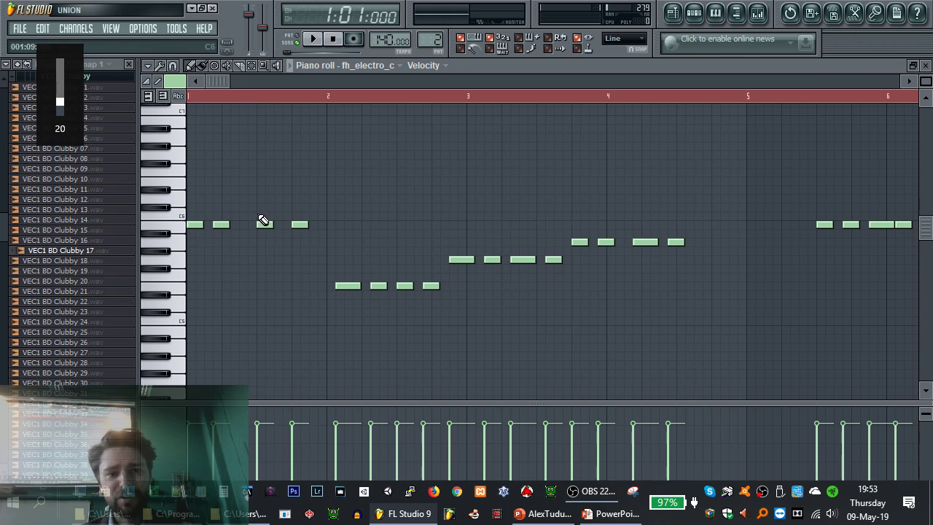
{"action": "left_click_drag", "start_coordinate": [263, 222], "coordinate": [246, 222]}
{"action": "left_click_drag", "start_coordinate": [302, 225], "coordinate": [272, 285]}
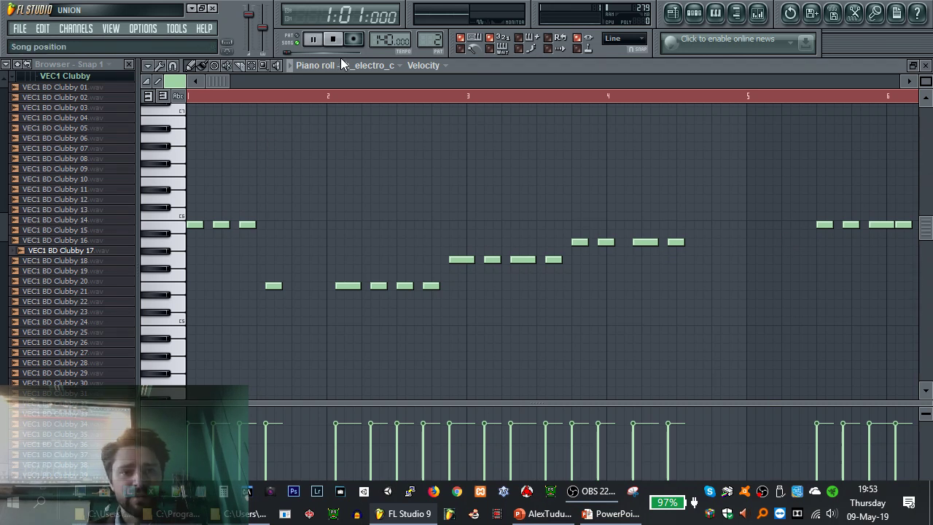
Try a three-step third note with the E5 note moved one step later, play it, and restore the third note to two steps
{"action": "key", "text": "space"}
{"action": "key", "text": "space"}
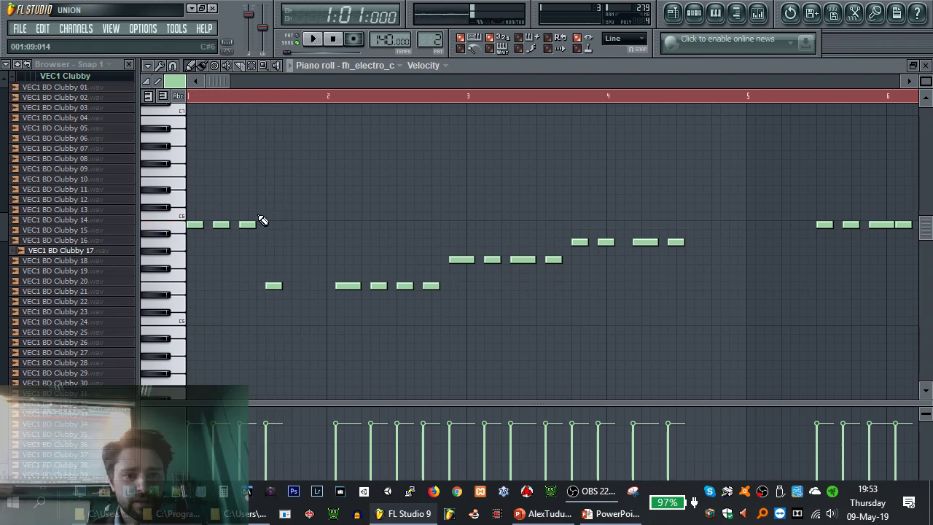
{"action": "left_click_drag", "start_coordinate": [277, 285], "coordinate": [286, 284]}
{"action": "left_click_drag", "start_coordinate": [255, 224], "coordinate": [265, 224]}
{"action": "key", "text": "space"}
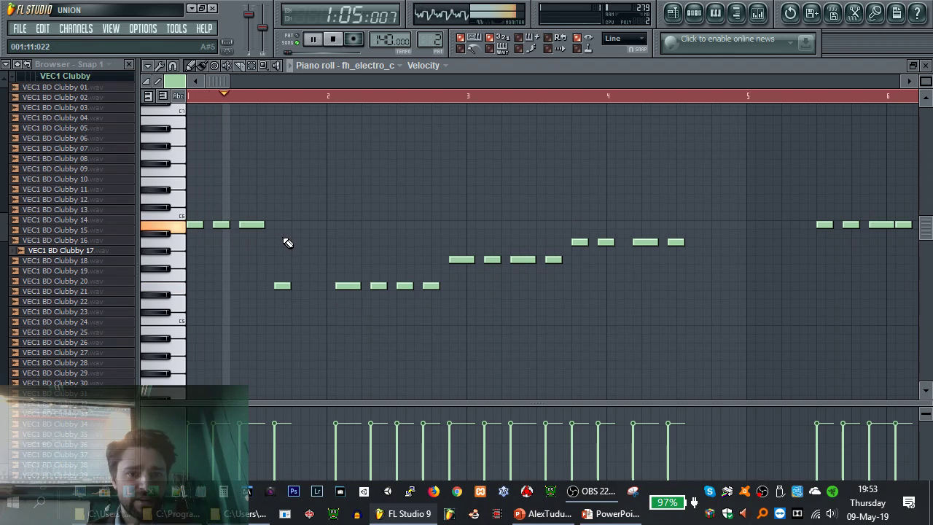
{"action": "key", "text": "space"}
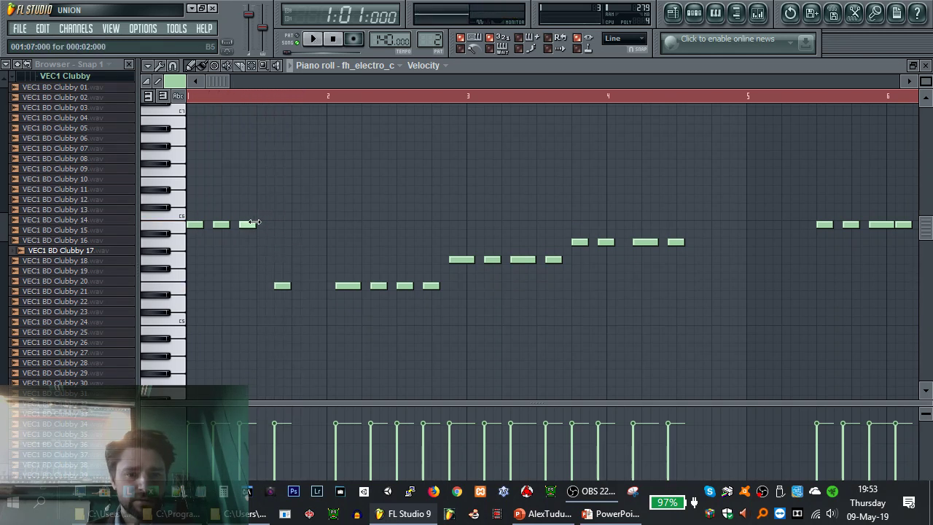
Move the fourth note one step earlier to step 10 and raise it to B5
{"action": "left_click_drag", "start_coordinate": [281, 285], "coordinate": [272, 285]}
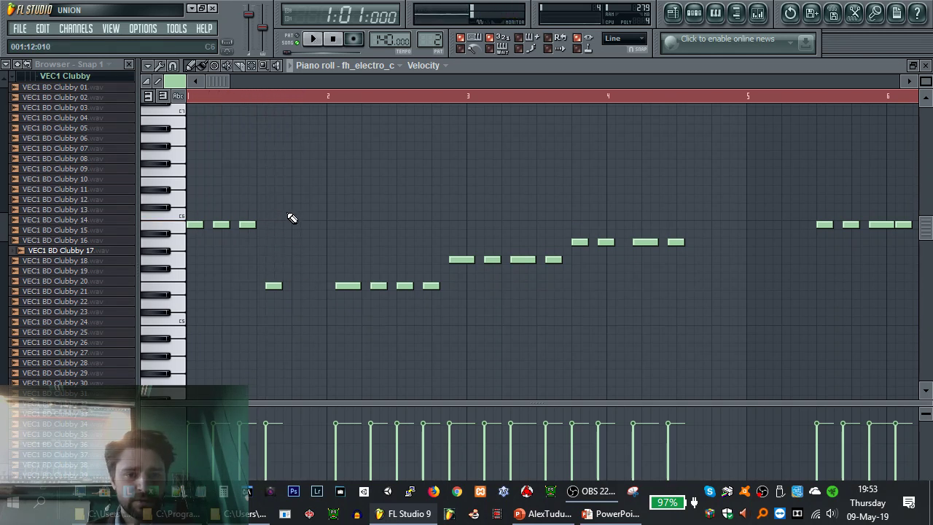
{"action": "left_click_drag", "start_coordinate": [274, 284], "coordinate": [274, 225]}
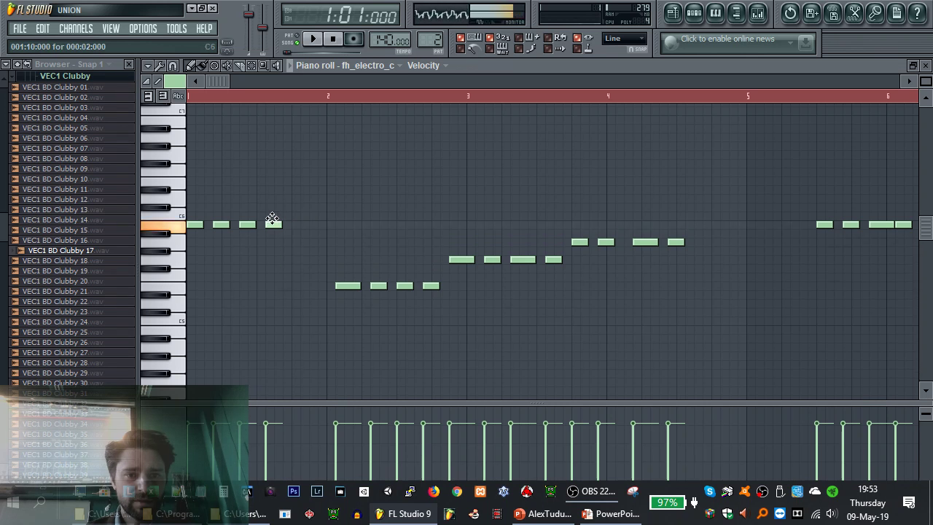
Lower the project tempo in two stages, playing the opening notes of the bassline to check each speed
{"action": "mouse_move", "coordinate": [390, 40]}
{"action": "left_mouse_down"}
{"action": "mouse_move", "coordinate": [390, 48]}
{"action": "mouse_move", "coordinate": [390, 40]}
{"action": "left_mouse_up"}
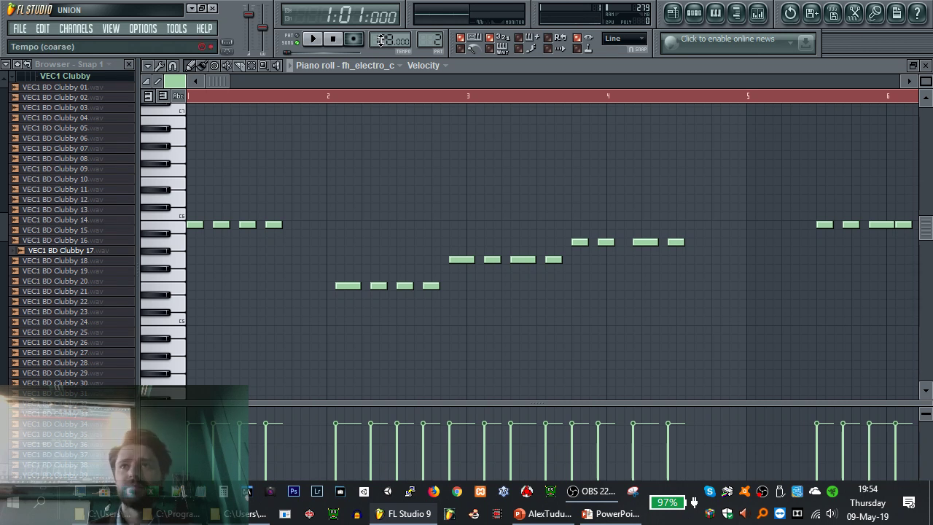
{"action": "key", "text": "space"}
{"action": "key", "text": "space"}
{"action": "scroll", "coordinate": [380, 39], "scroll_direction": "down", "scroll_amount": 3}
{"action": "key", "text": "space"}
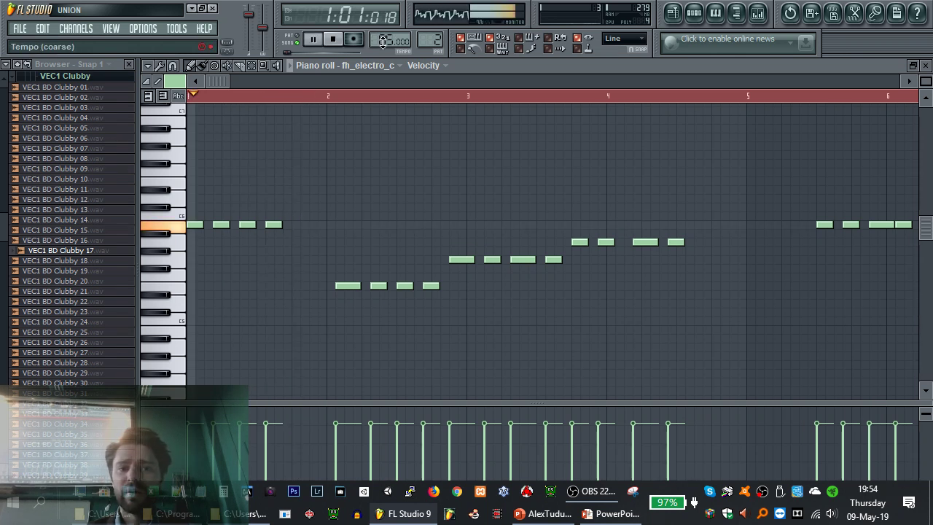
{"action": "key", "text": "space"}
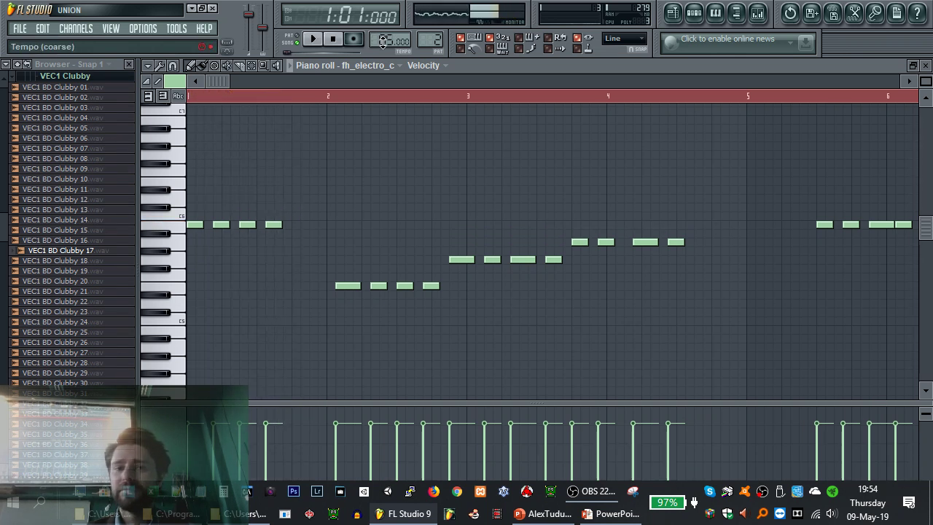
Set the project tempo to 128 BPM
{"action": "scroll", "coordinate": [381, 41], "scroll_direction": "down", "scroll_amount": 4}
{"action": "right_click", "coordinate": [389, 44]}
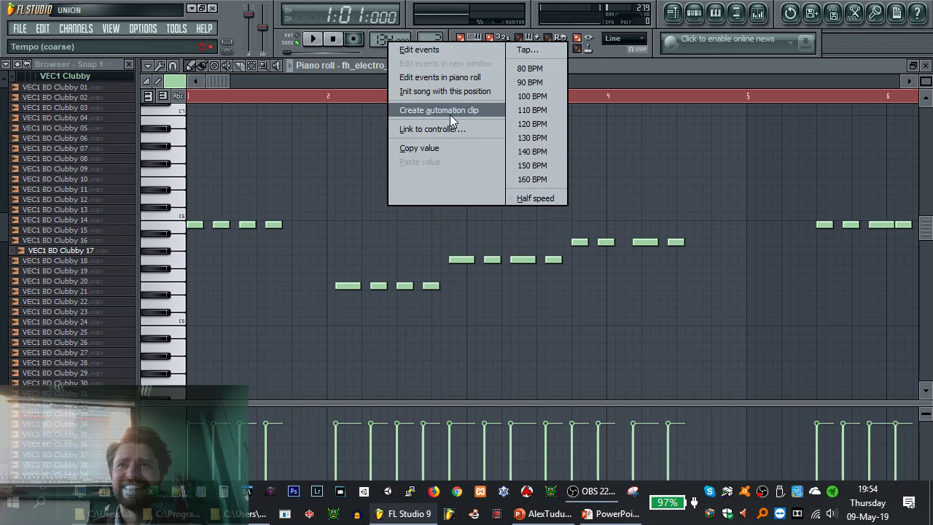
{"action": "left_click", "coordinate": [379, 43]}
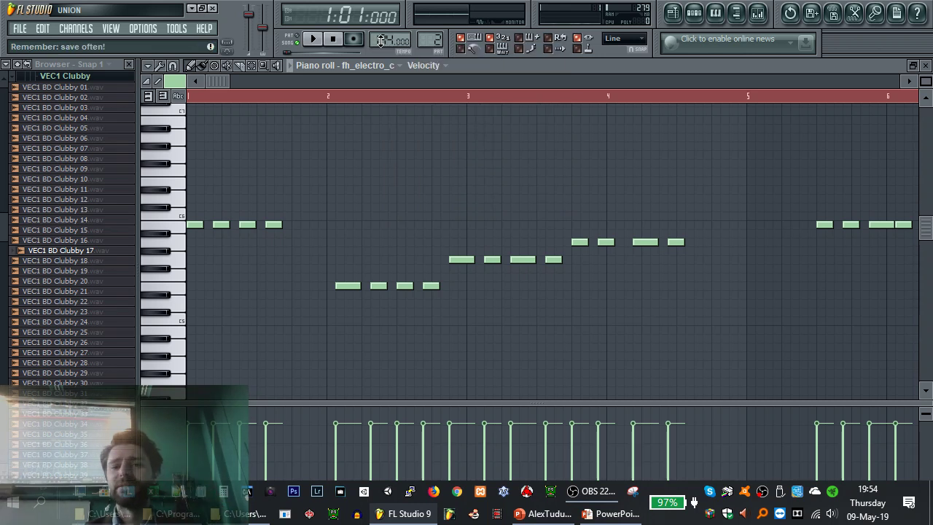
{"action": "left_click_drag", "start_coordinate": [390, 42], "coordinate": [390, 40]}
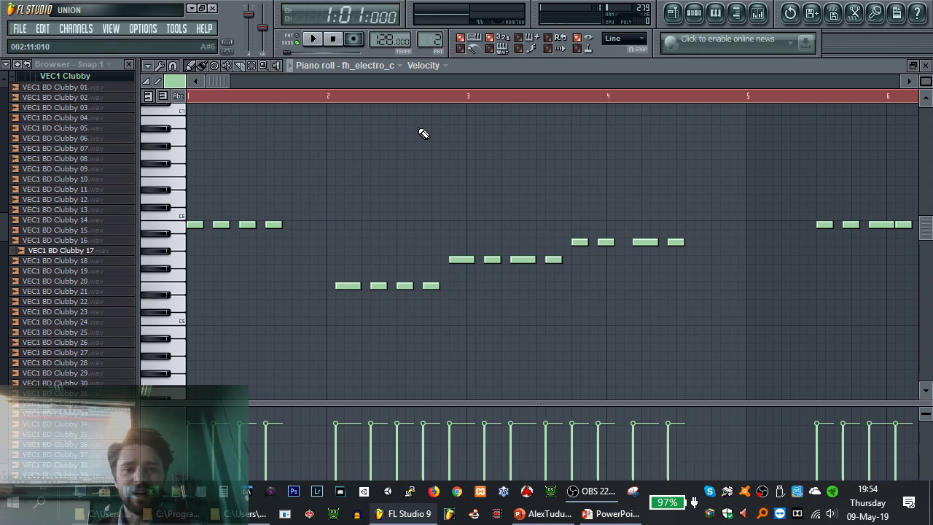
Reduce the piano roll window, play the opening notes, and add a fifth B5 note at step 13 of bar 1
{"action": "double_click", "coordinate": [478, 67]}
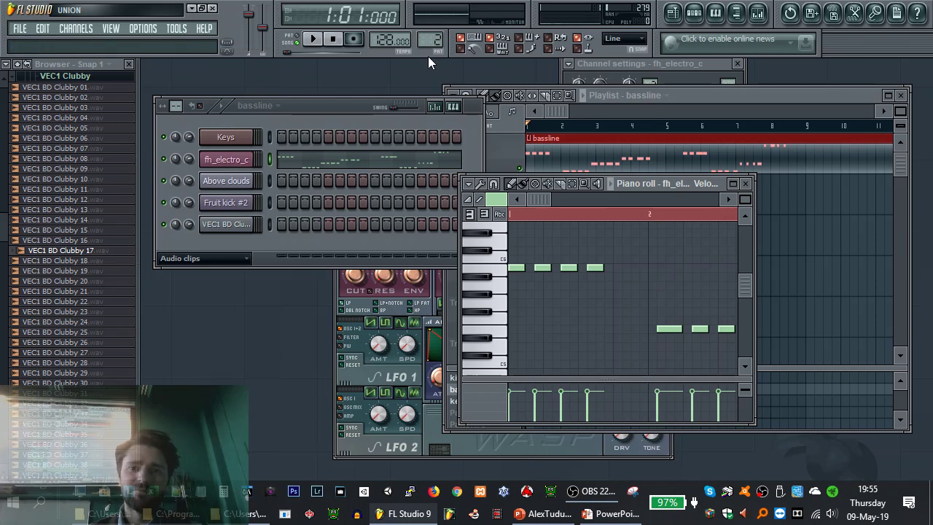
{"action": "key", "text": "space"}
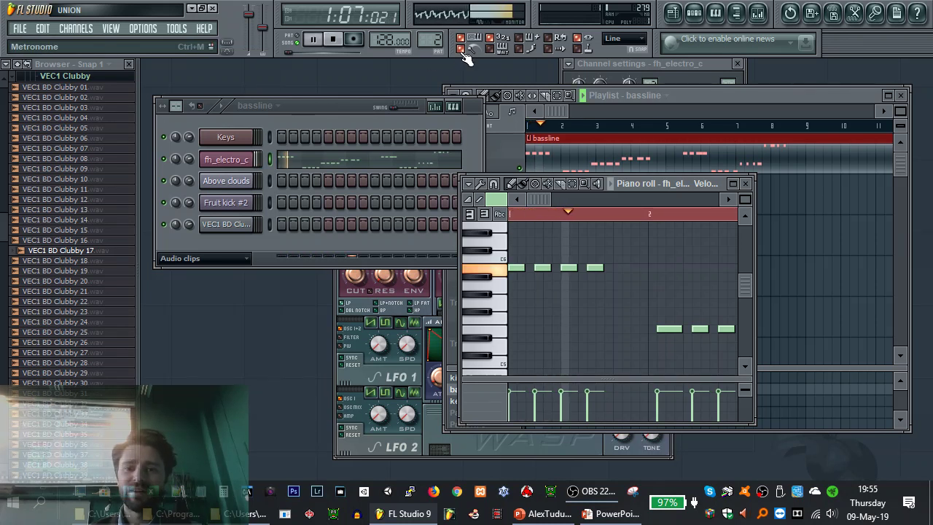
{"action": "key", "text": "space"}
{"action": "key", "text": "space"}
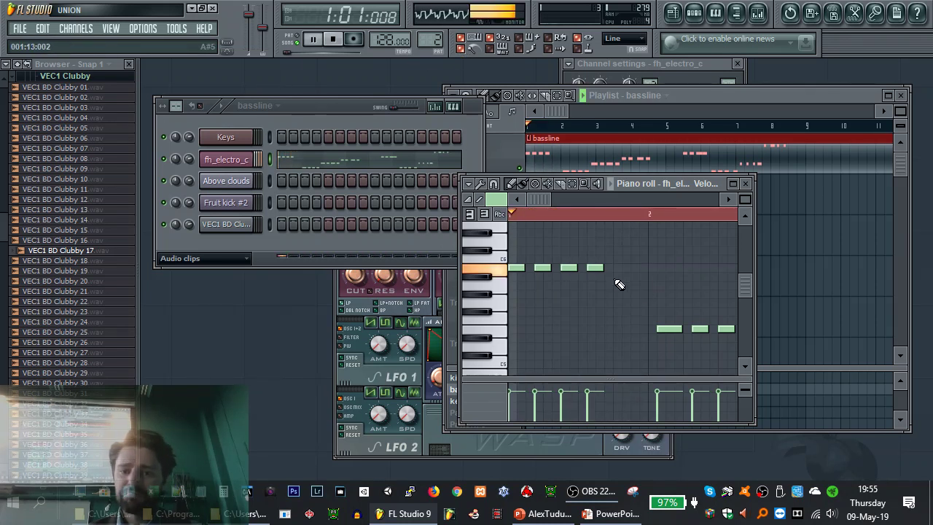
{"action": "left_click", "coordinate": [621, 268]}
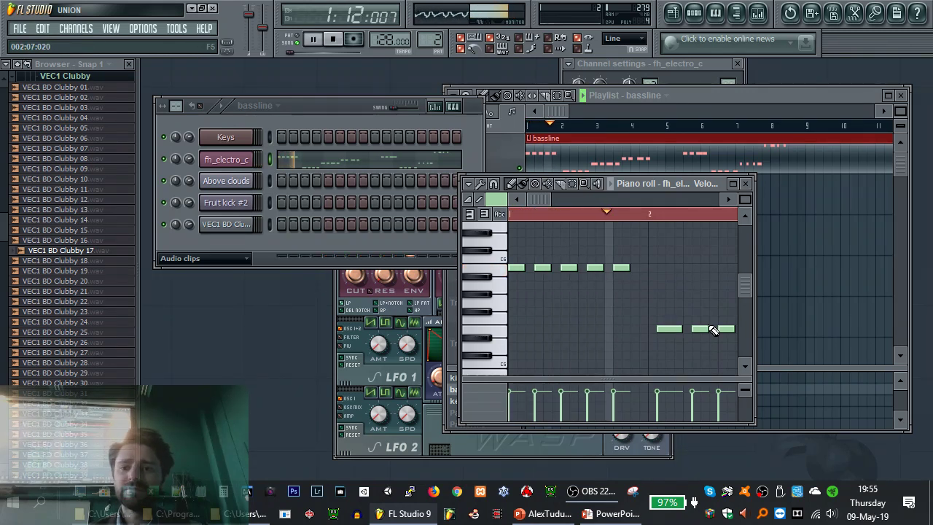
{"action": "key", "text": "space"}
Move the first E5 note one step earlier to the start of bar 2 and play the opening to check it
{"action": "left_click_drag", "start_coordinate": [669, 329], "coordinate": [660, 329]}
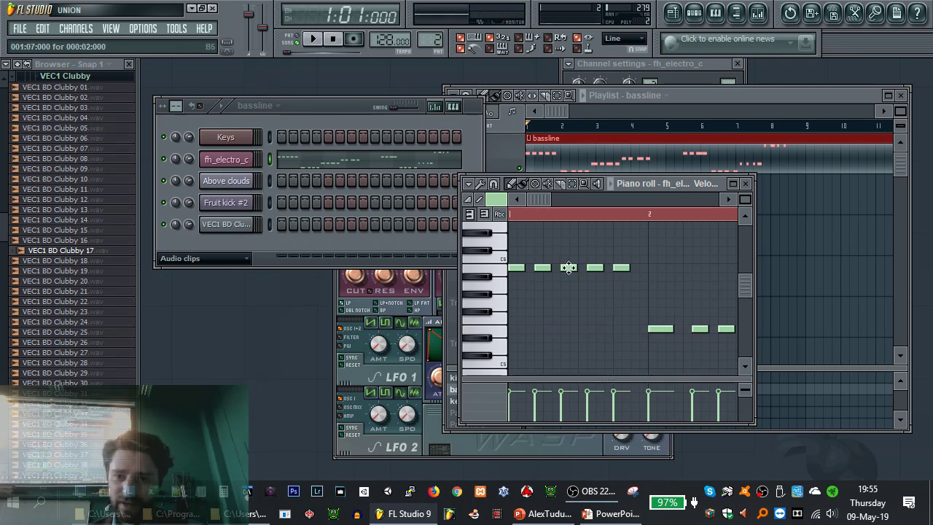
{"action": "key", "text": "space"}
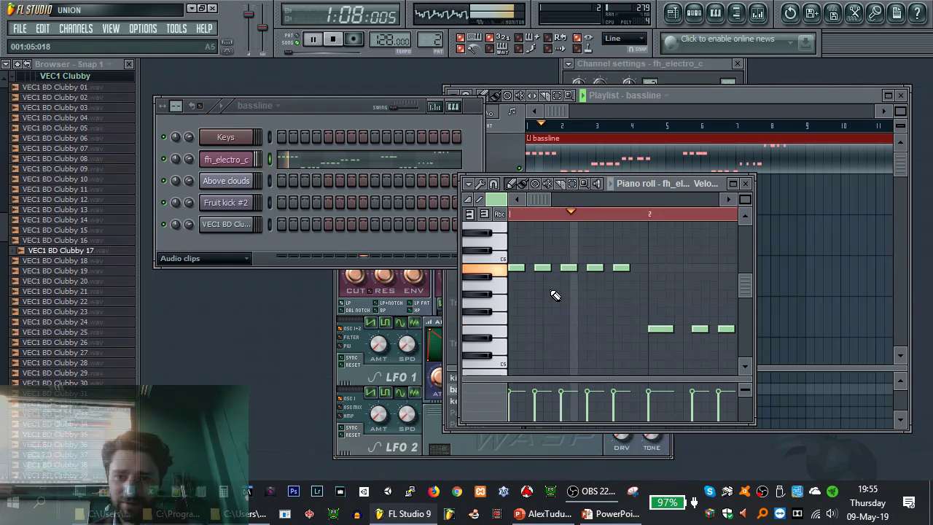
{"action": "key", "text": "space"}
{"action": "key", "text": "space"}
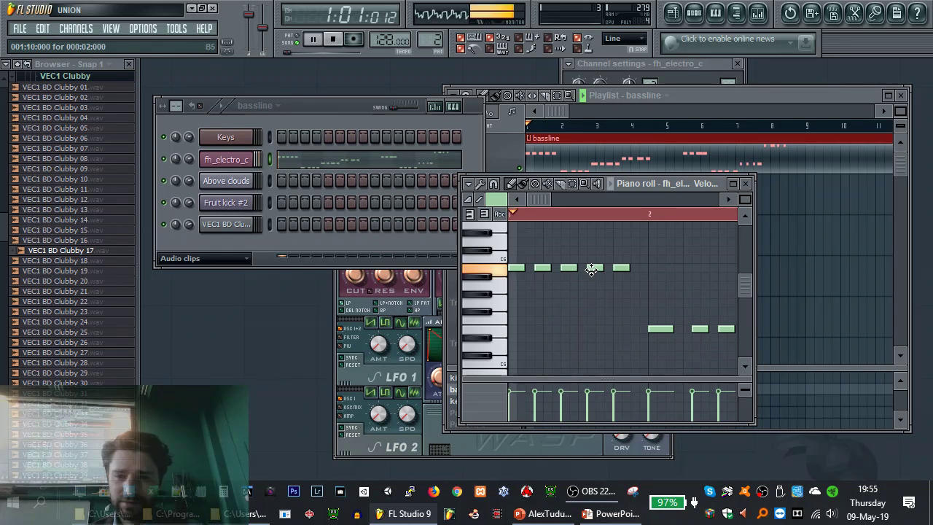
{"action": "key", "text": "space"}
Move the fourth and fifth B5 notes one step later to steps 11 and 14, play them, and maximize the piano roll
{"action": "left_click_drag", "start_coordinate": [591, 270], "coordinate": [629, 268]}
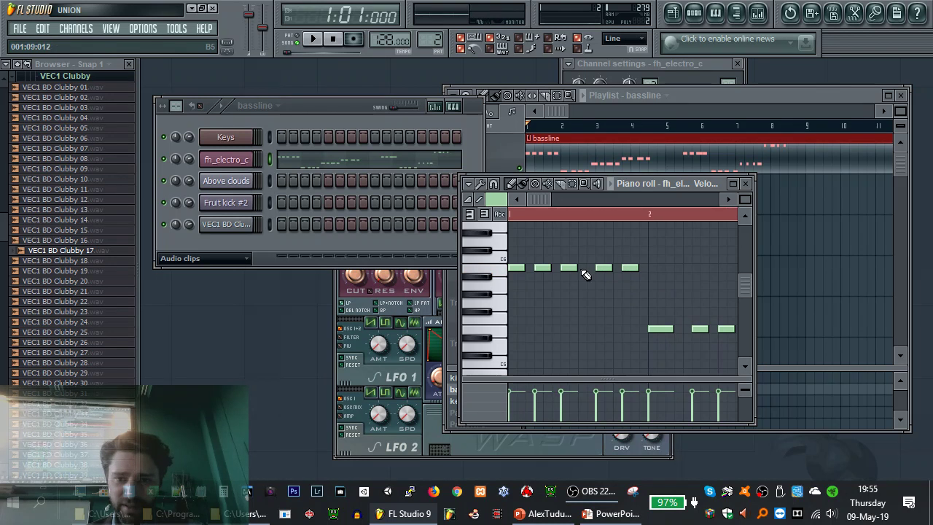
{"action": "key", "text": "space"}
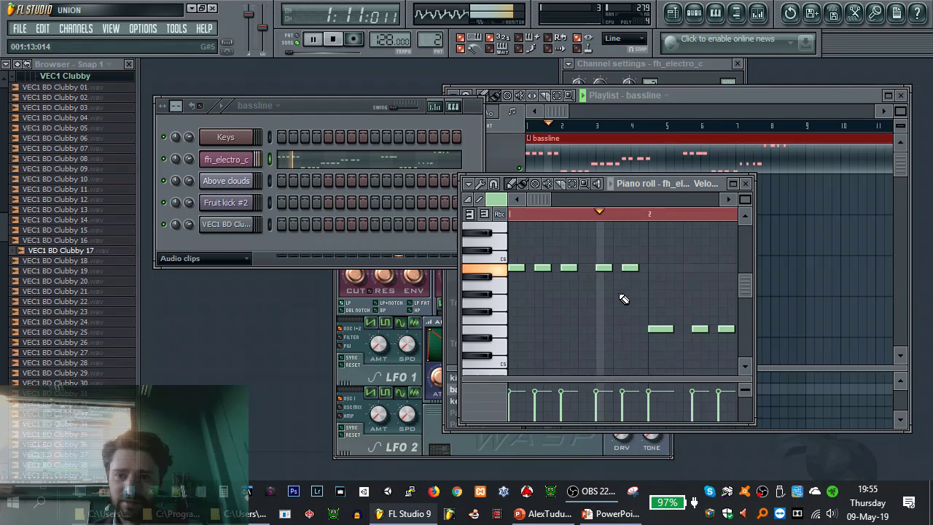
{"action": "key", "text": "space"}
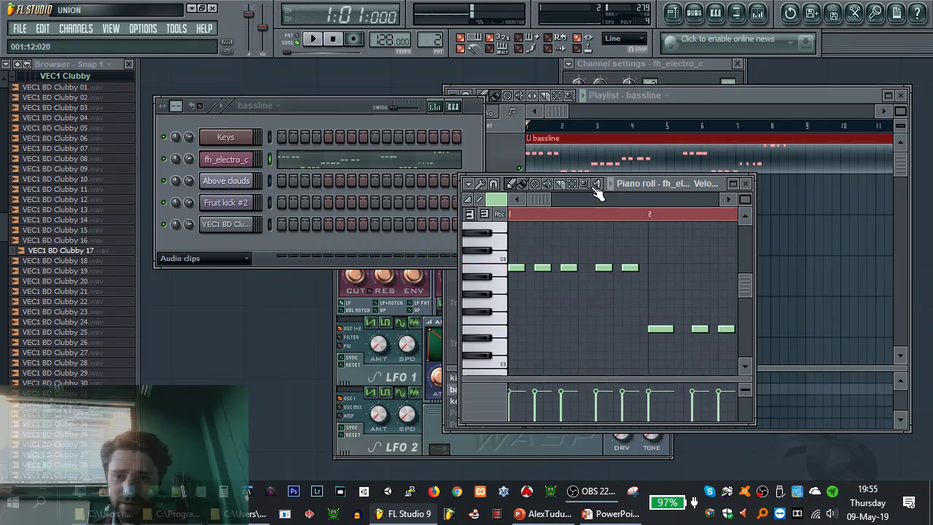
{"action": "left_click_drag", "start_coordinate": [539, 200], "coordinate": [575, 198]}
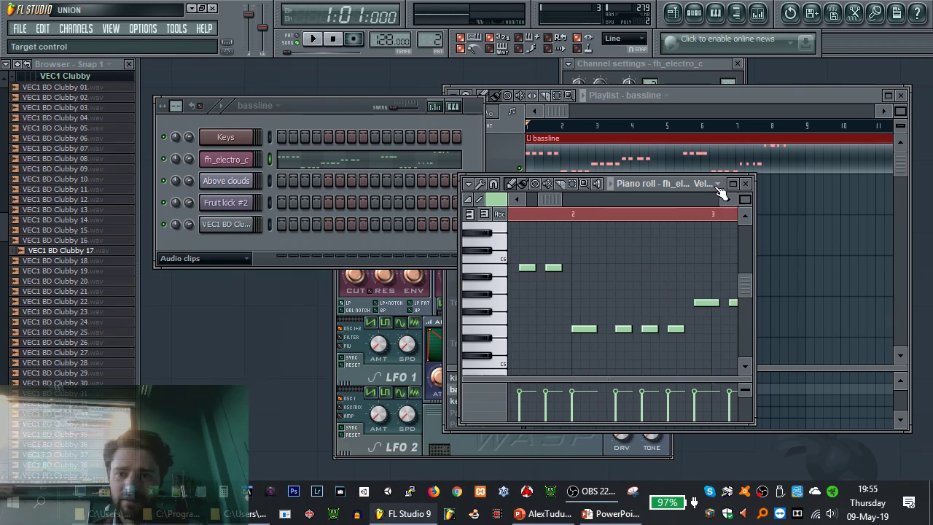
{"action": "left_click", "coordinate": [733, 183]}
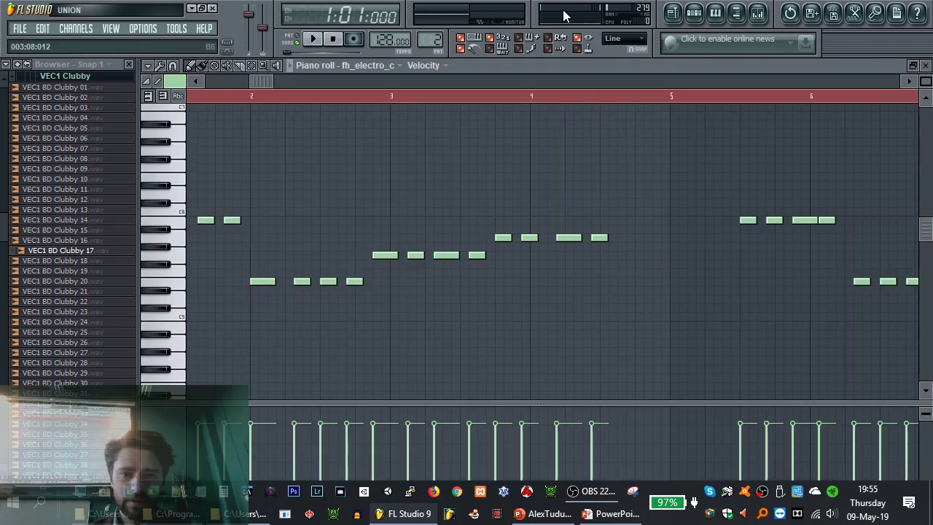
Shorten the first E5 note in bar 2 to two steps and place the four E5 notes at steps 1, 4, 7 and 11
{"action": "left_click_drag", "start_coordinate": [273, 82], "coordinate": [187, 80]}
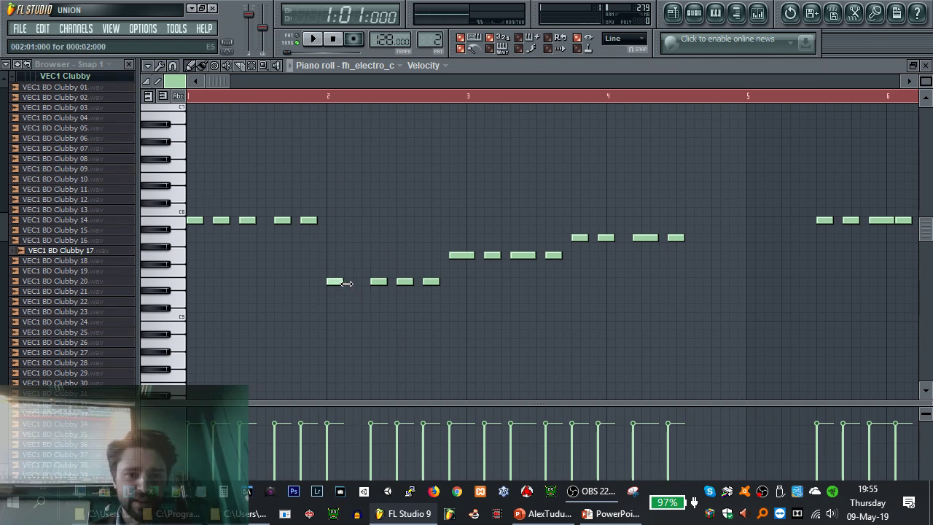
{"action": "left_click_drag", "start_coordinate": [374, 281], "coordinate": [421, 282]}
{"action": "mouse_move", "coordinate": [458, 255]}
{"action": "left_mouse_down"}
{"action": "mouse_move", "coordinate": [449, 255]}
{"action": "mouse_move", "coordinate": [472, 255]}
{"action": "mouse_move", "coordinate": [460, 256]}
{"action": "left_mouse_up"}
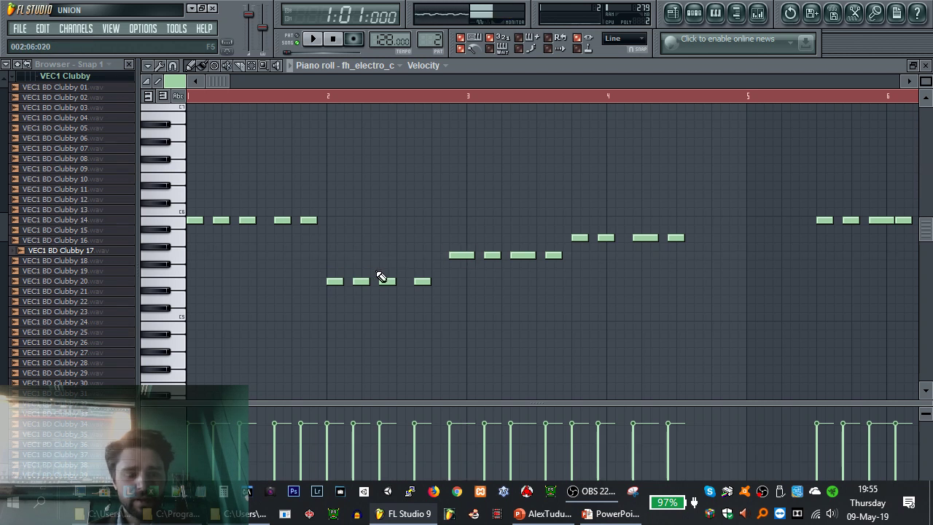
Lower the fourth and fifth notes of bar 1 to E5 and delete the four E5 notes in bar 2
{"action": "left_click_drag", "start_coordinate": [283, 222], "coordinate": [285, 291]}
{"action": "left_click_drag", "start_coordinate": [307, 221], "coordinate": [306, 290]}
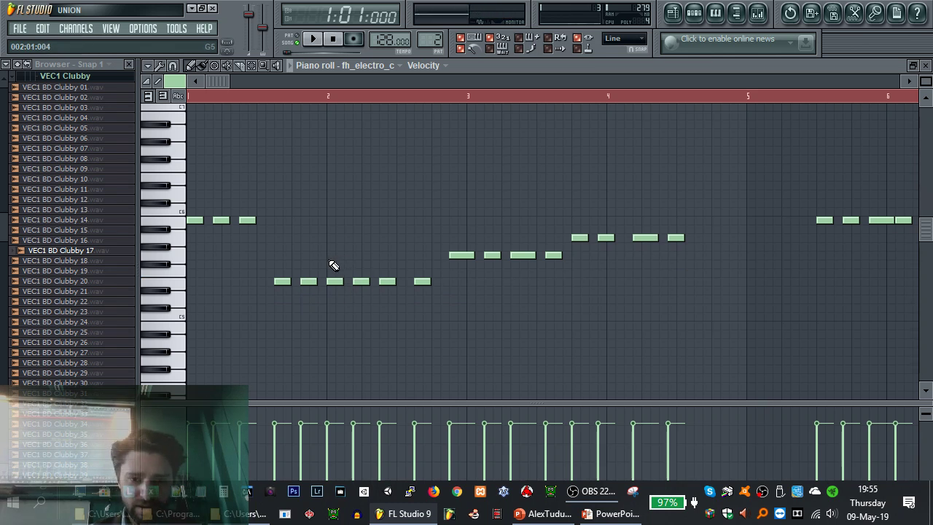
{"action": "left_click_drag", "start_coordinate": [328, 266], "coordinate": [436, 303]}
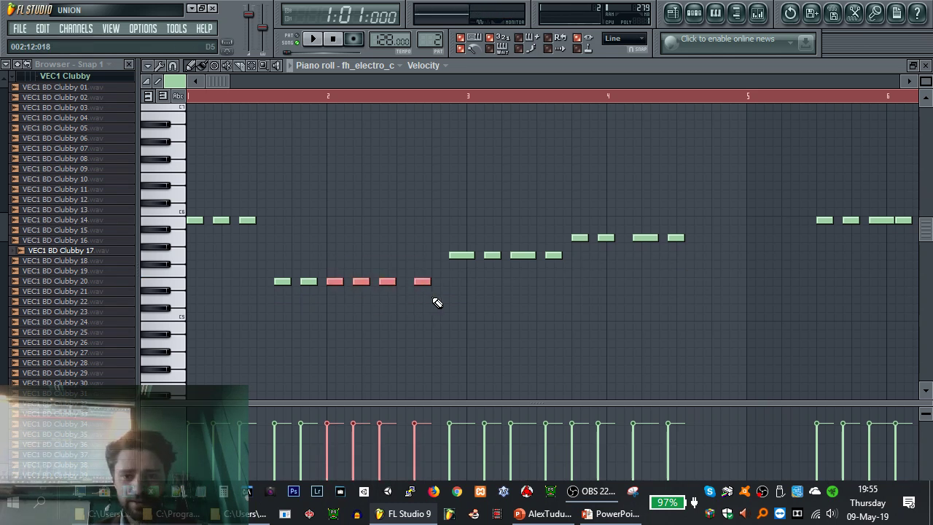
{"action": "key", "text": "alt"}
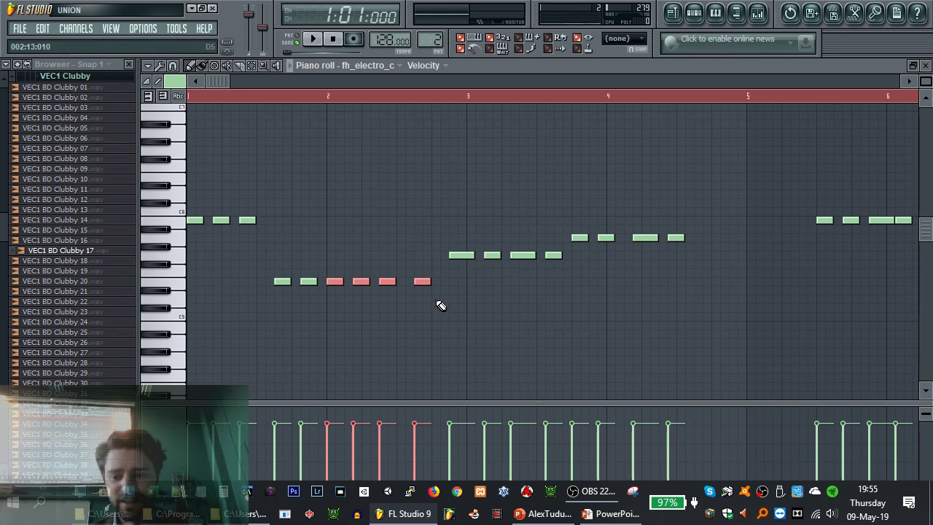
{"action": "key", "text": "Delete"}
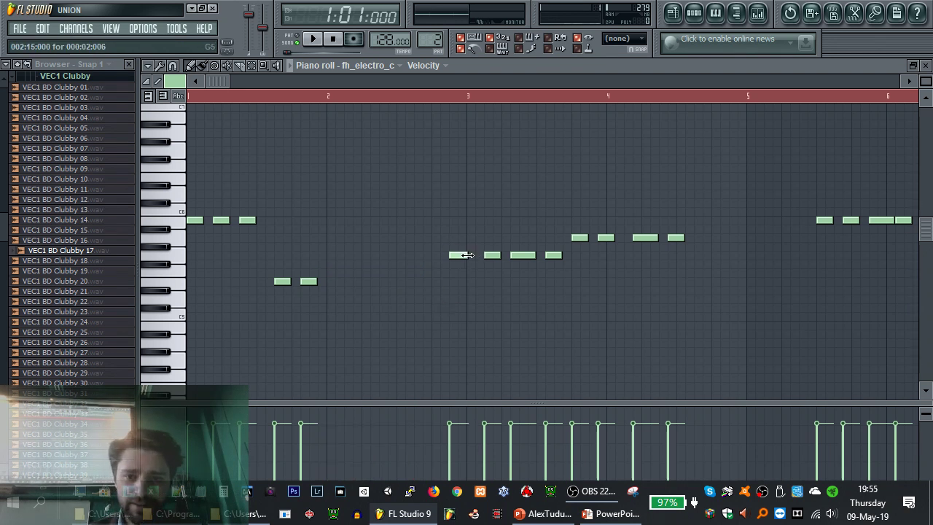
Shorten the first G5 note to two steps, try shifting the second without snap, and set the grid snap to Line
{"action": "left_click_drag", "start_coordinate": [489, 254], "coordinate": [481, 254]}
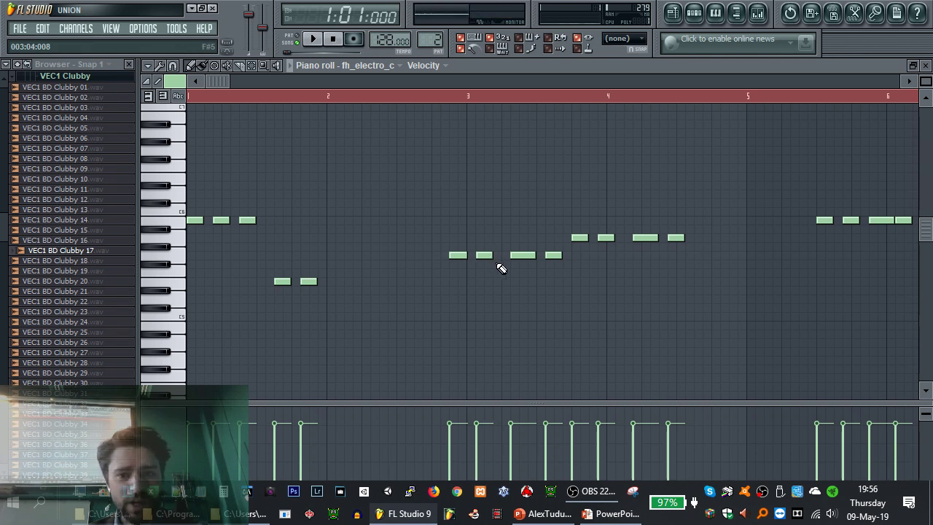
{"action": "left_click_drag", "start_coordinate": [489, 254], "coordinate": [498, 255]}
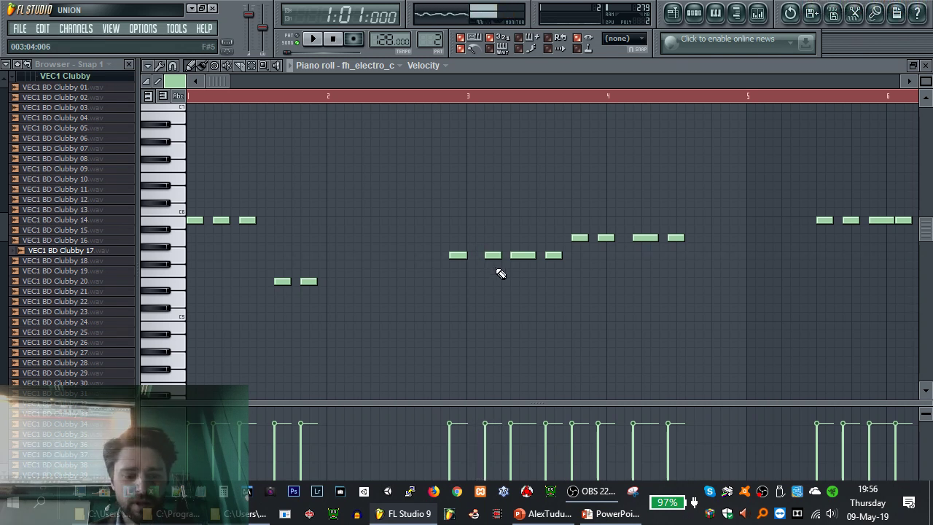
{"action": "left_click", "coordinate": [619, 38]}
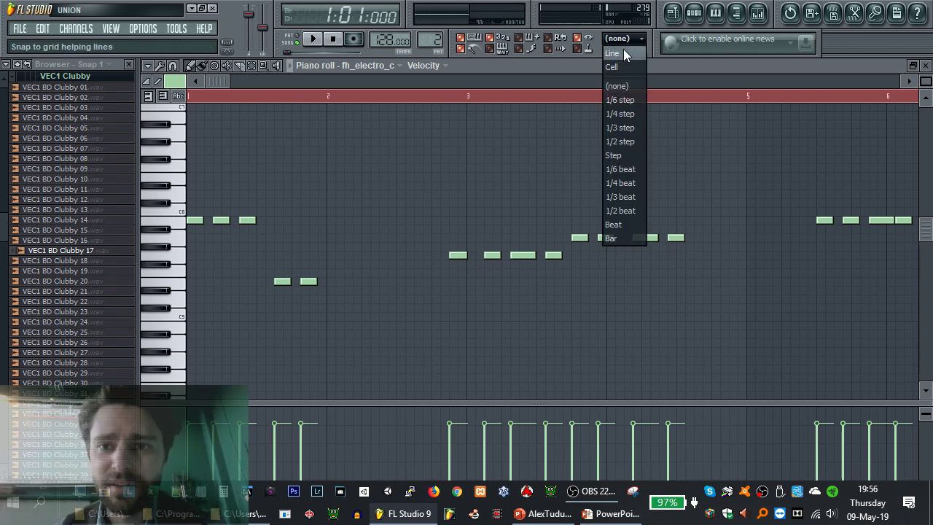
{"action": "left_click", "coordinate": [613, 53]}
{"action": "mouse_move", "coordinate": [524, 258]}
{"action": "left_mouse_down"}
{"action": "mouse_move", "coordinate": [517, 279]}
{"action": "mouse_move", "coordinate": [519, 254]}
{"action": "left_mouse_up"}
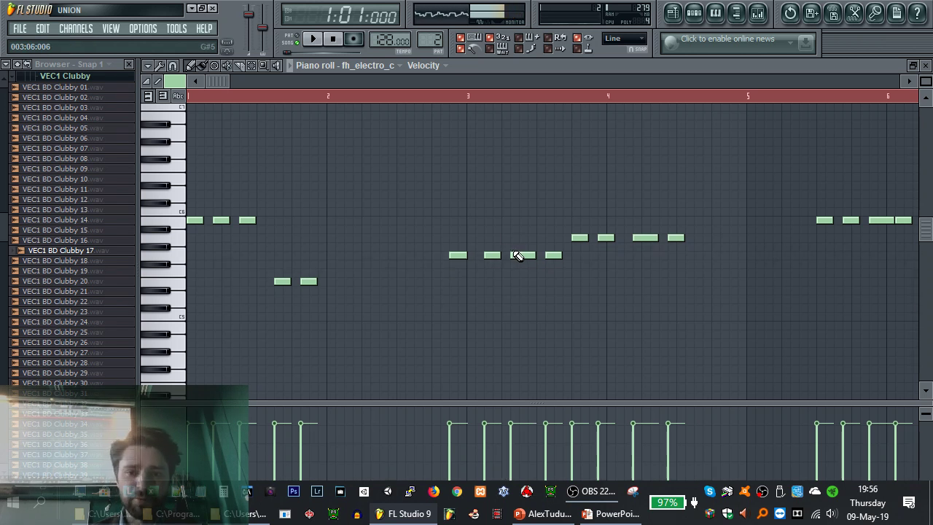
Try the 1/2 step grid snap and switch it back to Line
{"action": "left_click", "coordinate": [626, 39]}
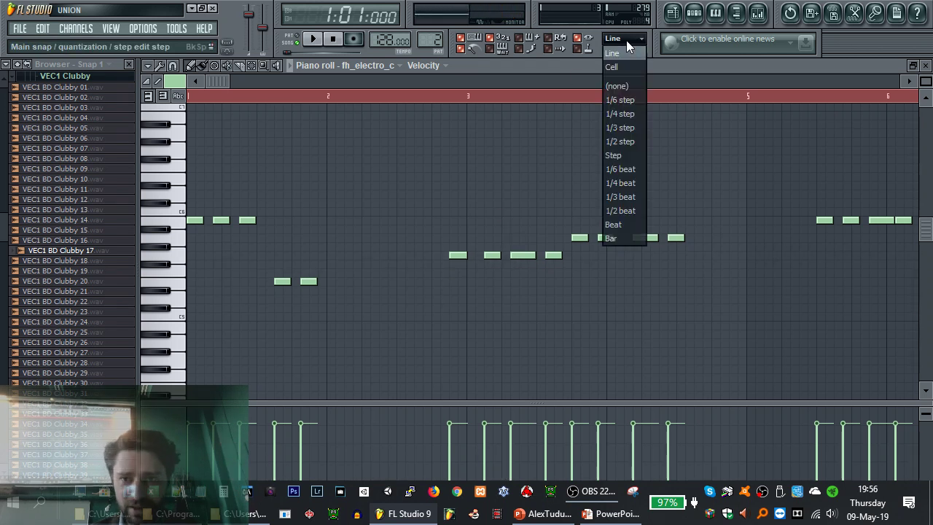
{"action": "left_click", "coordinate": [628, 141]}
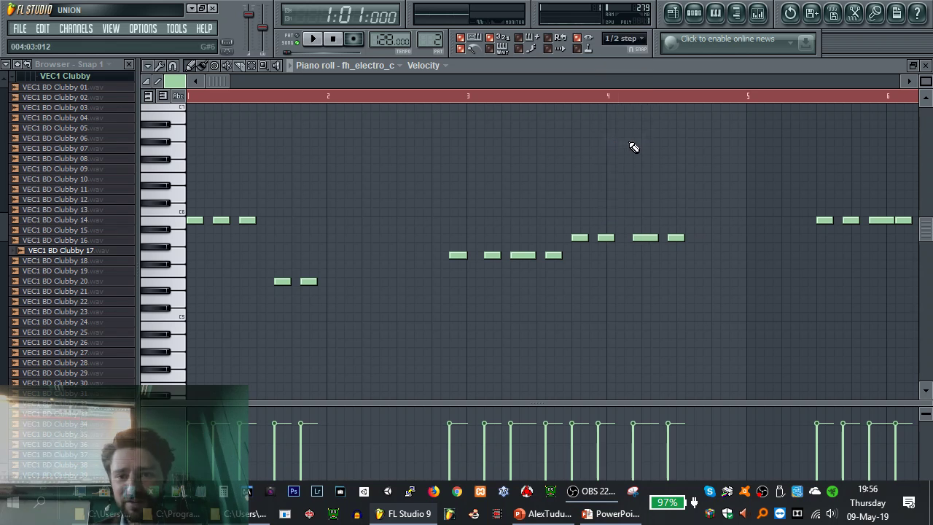
{"action": "left_click", "coordinate": [625, 39]}
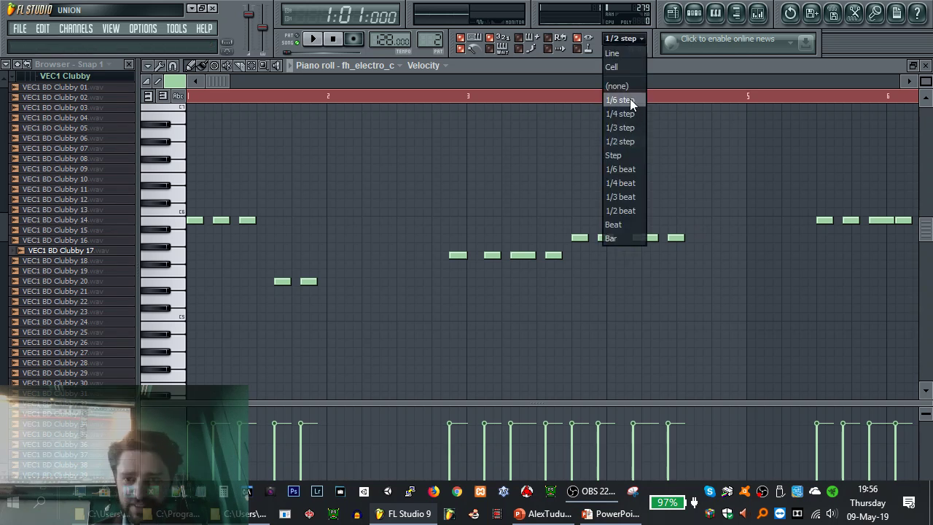
{"action": "left_click", "coordinate": [625, 55]}
Place the first three G5 notes at steps 1, 4 and 7 of bar 2 and the next two notes on A5 at steps 11 and 14
{"action": "left_click_drag", "start_coordinate": [465, 255], "coordinate": [329, 260]}
{"action": "left_click_drag", "start_coordinate": [491, 257], "coordinate": [361, 258]}
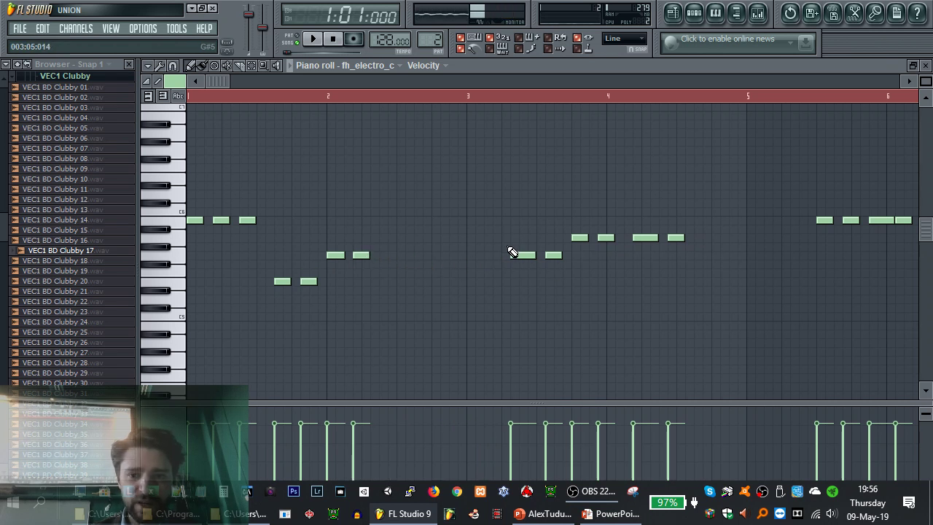
{"action": "left_click_drag", "start_coordinate": [522, 255], "coordinate": [387, 260]}
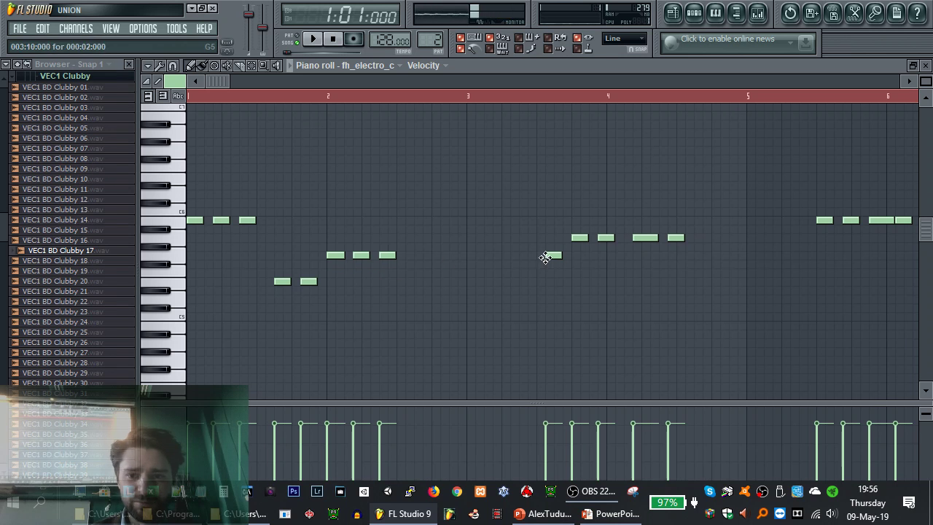
{"action": "left_click_drag", "start_coordinate": [551, 257], "coordinate": [432, 236]}
{"action": "left_click_drag", "start_coordinate": [579, 236], "coordinate": [450, 237]}
Play the two-bar phrase and delete the leftover notes after it, keeping only the last four near bar 8
{"action": "key", "text": "space"}
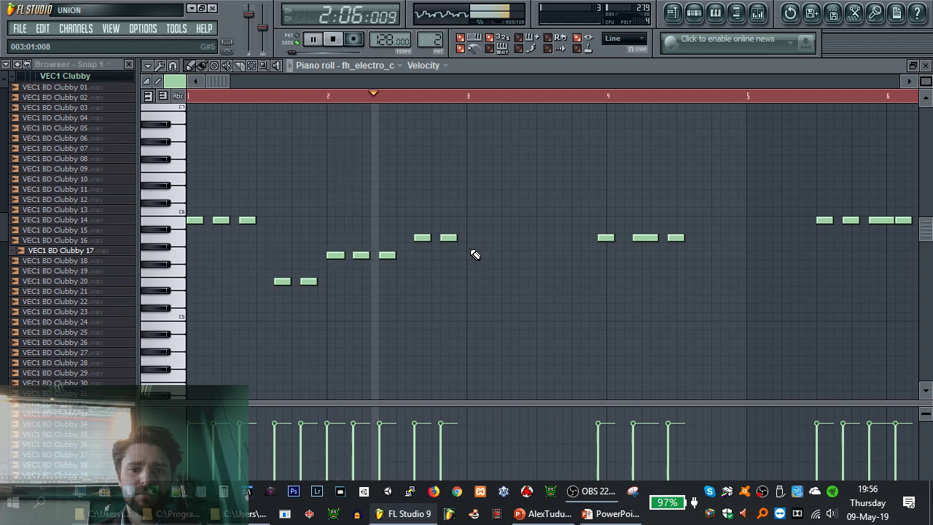
{"action": "key", "text": "space"}
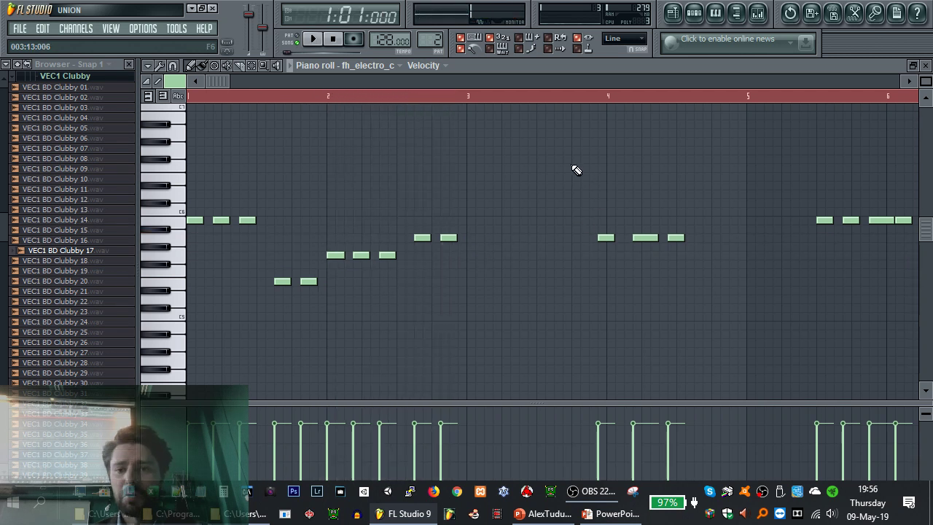
{"action": "left_click_drag", "start_coordinate": [566, 175], "coordinate": [759, 334]}
{"action": "key", "text": "Delete"}
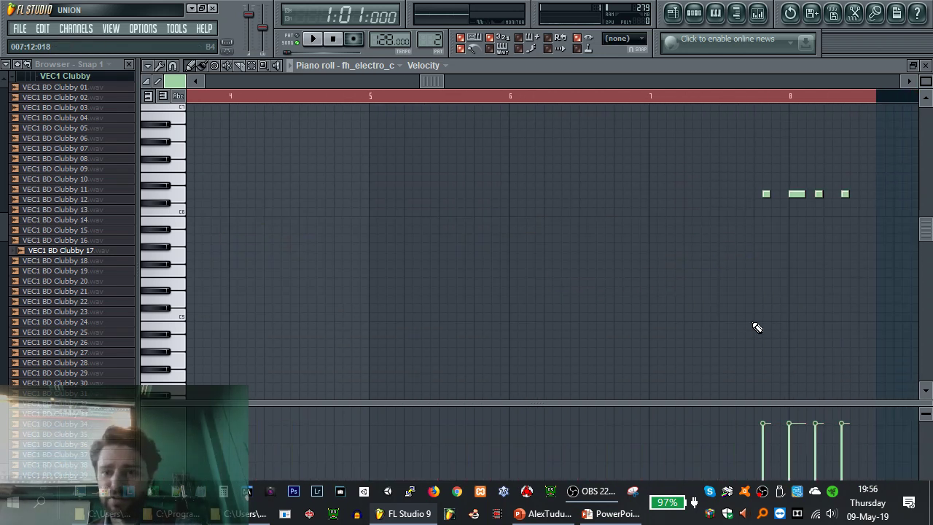
Select the last four notes near bar 8 and move them together to around bar 6
{"action": "left_click_drag", "start_coordinate": [758, 181], "coordinate": [866, 212]}
{"action": "left_click_drag", "start_coordinate": [764, 194], "coordinate": [281, 209]}
{"action": "key", "text": "ctrl+z"}
{"action": "left_click_drag", "start_coordinate": [306, 81], "coordinate": [590, 63]}
{"action": "left_click_drag", "start_coordinate": [489, 193], "coordinate": [221, 197]}
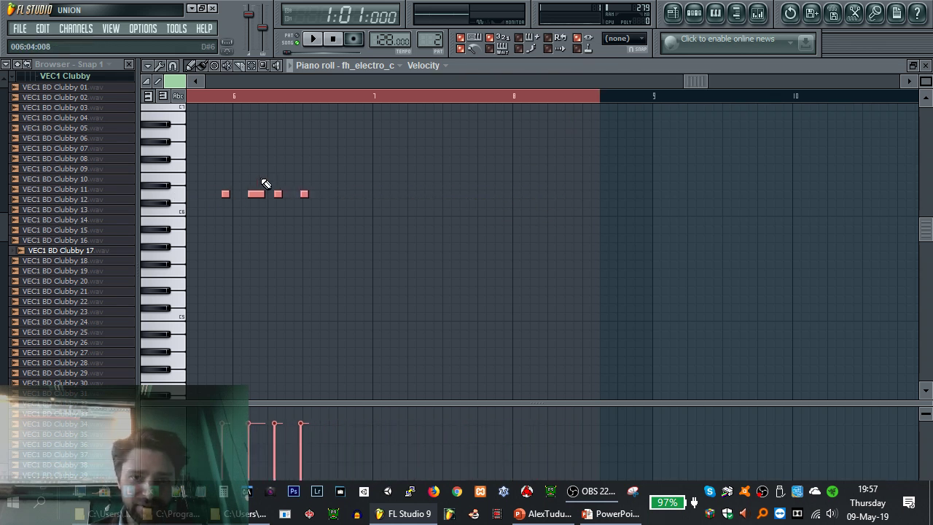
{"action": "left_click_drag", "start_coordinate": [695, 81], "coordinate": [483, 95]}
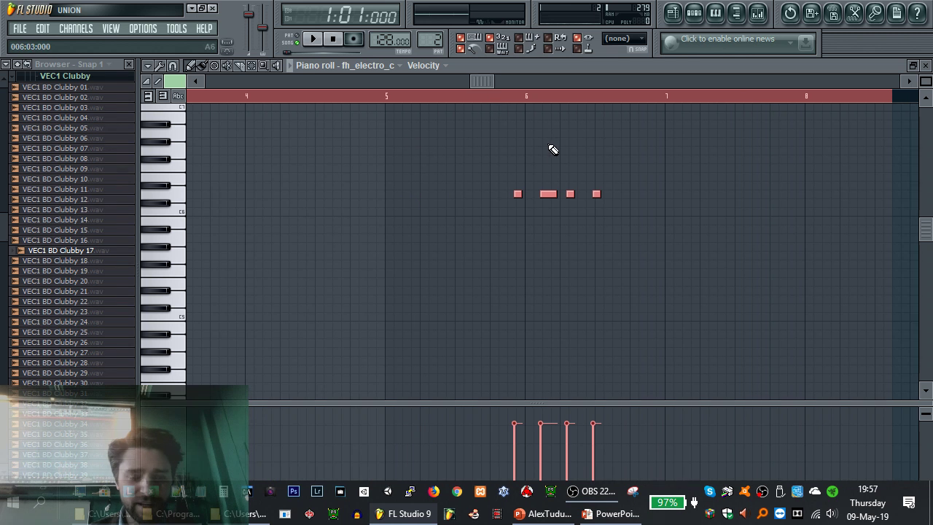
Try shifting the four selected notes later and lowering them one semitone, and restore their position
{"action": "left_click_drag", "start_coordinate": [545, 197], "coordinate": [593, 192]}
{"action": "key", "text": "ctrl+z"}
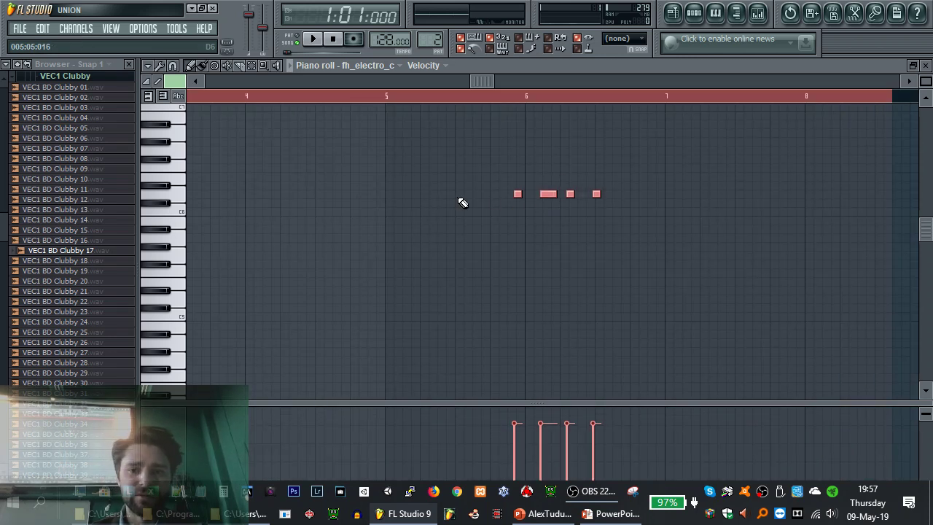
{"action": "mouse_move", "coordinate": [553, 206]}
{"action": "left_mouse_down"}
{"action": "mouse_move", "coordinate": [629, 216]}
{"action": "mouse_move", "coordinate": [553, 205]}
{"action": "left_mouse_up"}
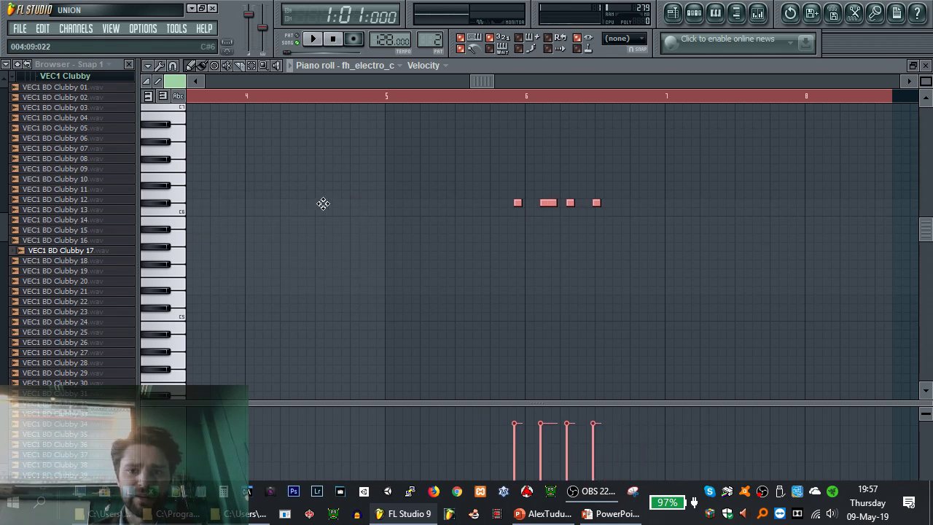
{"action": "key", "text": "shift+Up"}
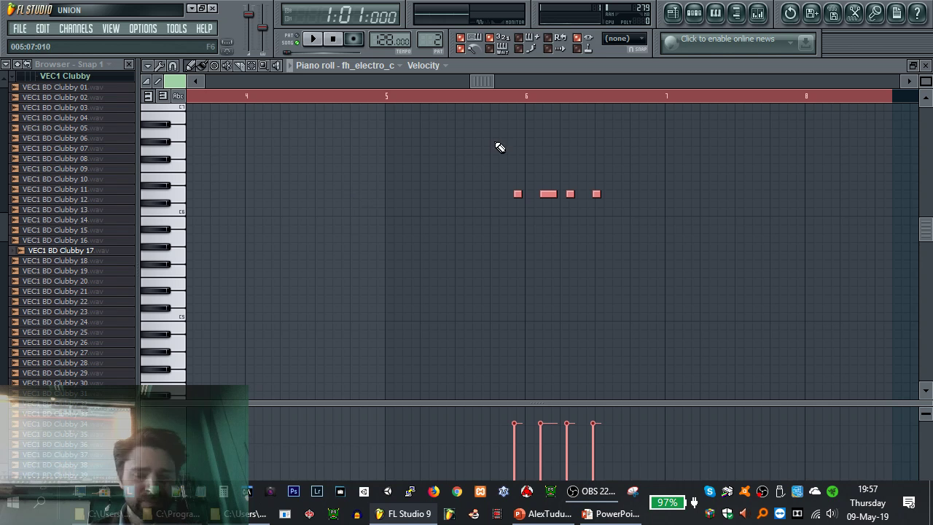
Clear the time selection and move the four D6 notes earlier to around bar 4
{"action": "left_click", "coordinate": [787, 93]}
{"action": "left_click_drag", "start_coordinate": [507, 182], "coordinate": [639, 230]}
{"action": "left_click_drag", "start_coordinate": [516, 195], "coordinate": [223, 194]}
{"action": "left_click_drag", "start_coordinate": [606, 82], "coordinate": [217, 82]}
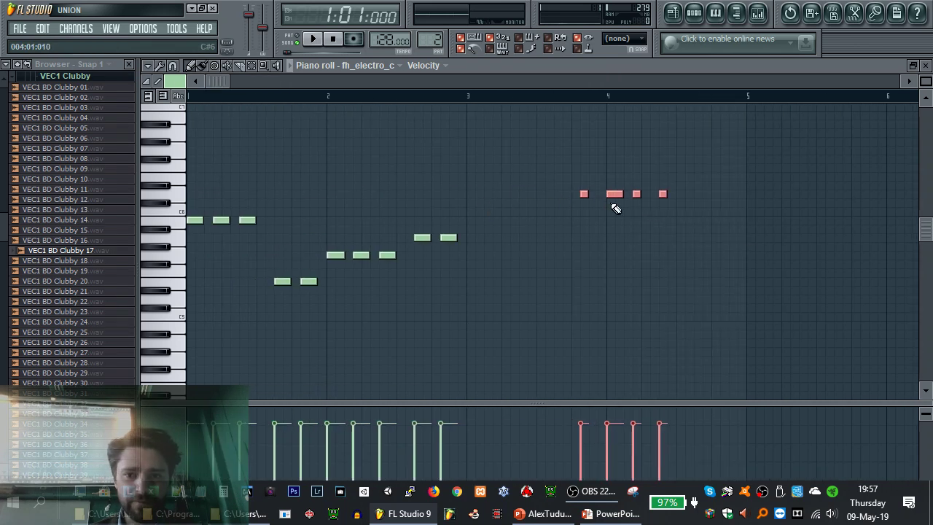
Try moving the four notes to bar 5 without snap, undo the move, and set the grid snap to Line
{"action": "left_click_drag", "start_coordinate": [584, 193], "coordinate": [753, 198]}
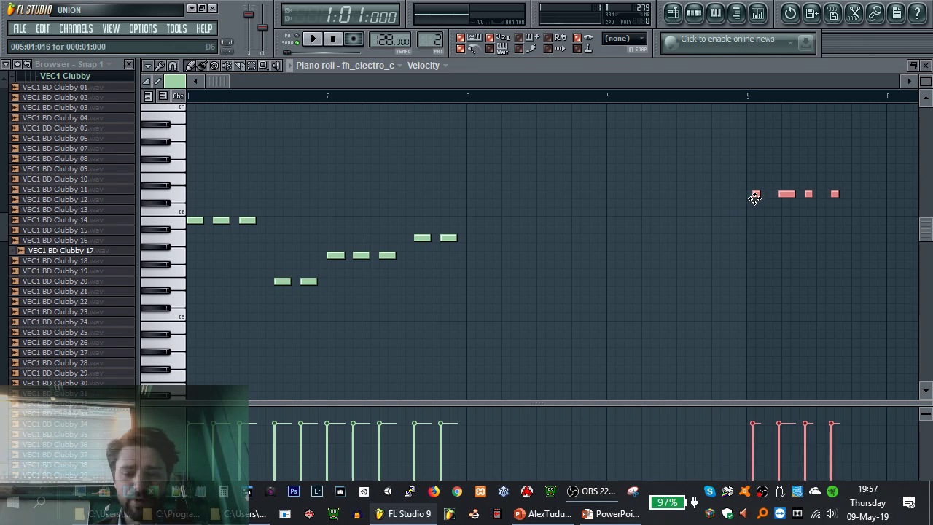
{"action": "left_click", "coordinate": [624, 38]}
{"action": "left_click", "coordinate": [626, 49]}
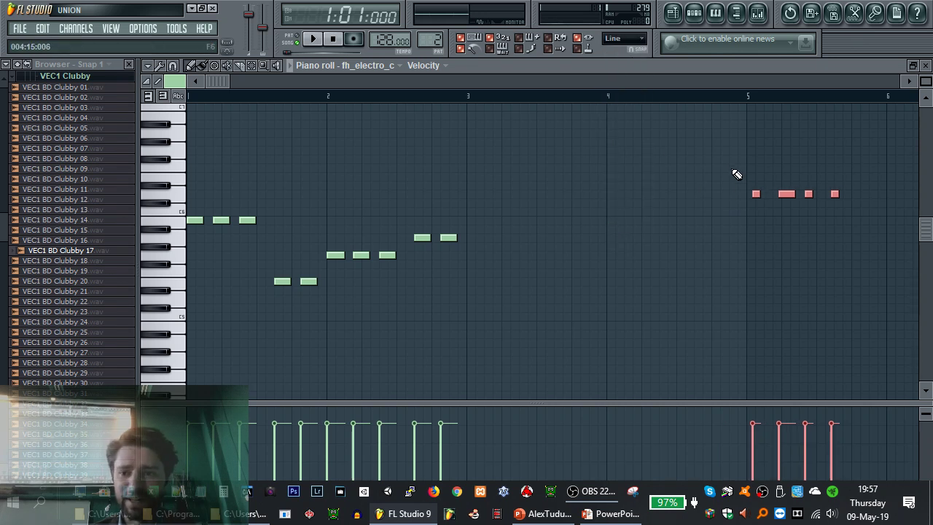
{"action": "key", "text": "ctrl+z"}
Duplicate the first eight notes of the phrase so the copy starts at bar 3, keeping the grid snap on Line
{"action": "left_click", "coordinate": [623, 39]}
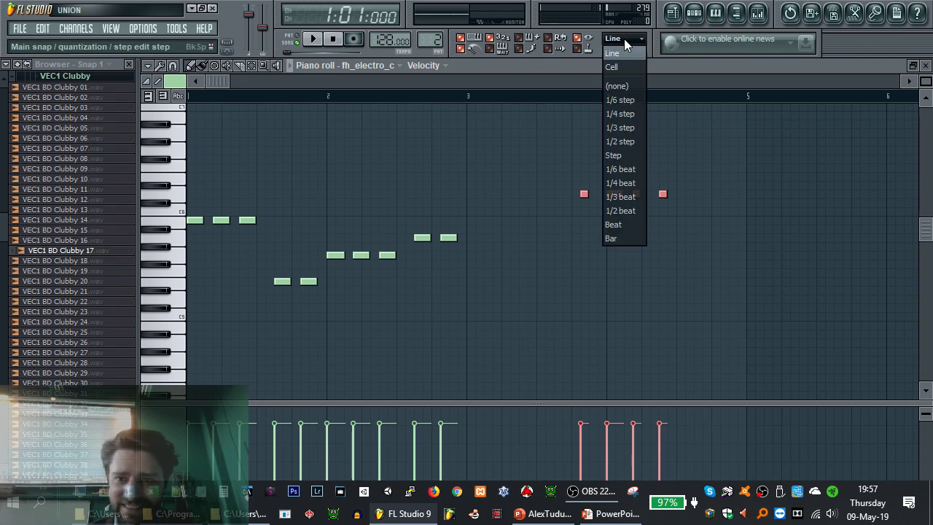
{"action": "left_click", "coordinate": [622, 53]}
{"action": "left_click_drag", "start_coordinate": [193, 172], "coordinate": [397, 317]}
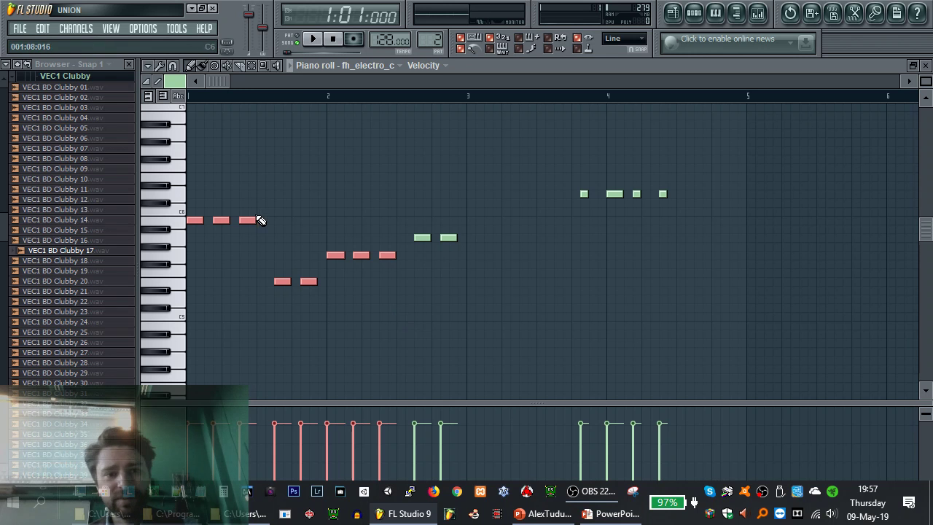
{"action": "left_click_drag", "start_coordinate": [248, 221], "coordinate": [529, 230]}
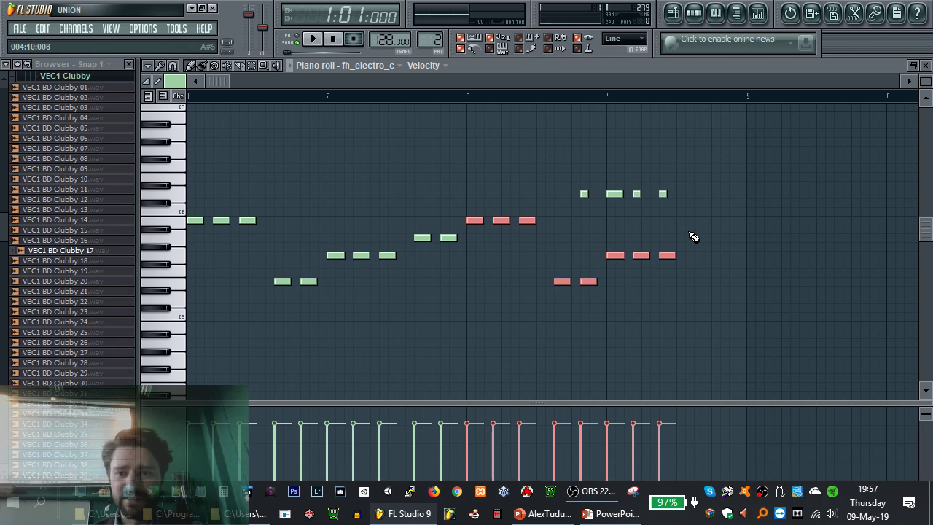
End bar 4 with two-step D6 notes at steps 11 and 14, delete the leftover notes, and play the phrase
{"action": "left_click_drag", "start_coordinate": [608, 173], "coordinate": [639, 224]}
{"action": "left_click_drag", "start_coordinate": [616, 195], "coordinate": [705, 193]}
{"action": "left_click", "coordinate": [727, 194]}
{"action": "right_click", "coordinate": [661, 194]}
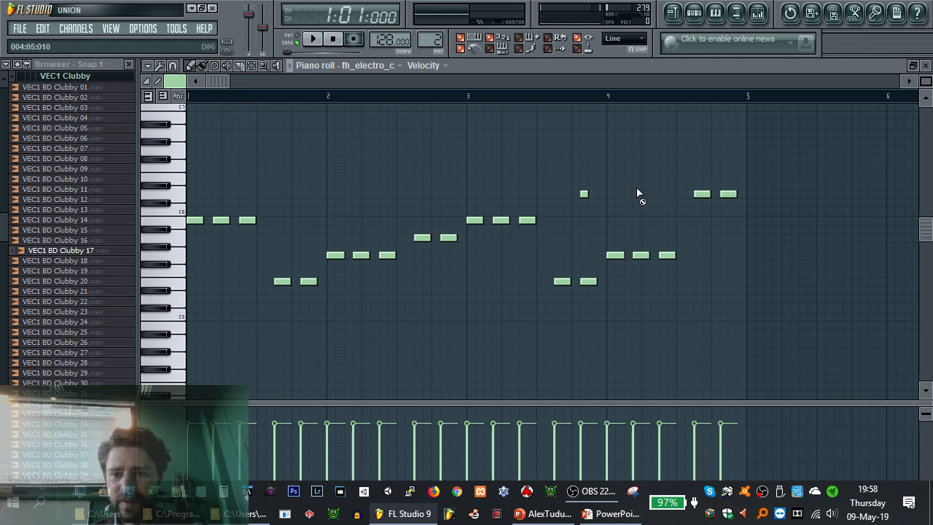
{"action": "key", "text": "space"}
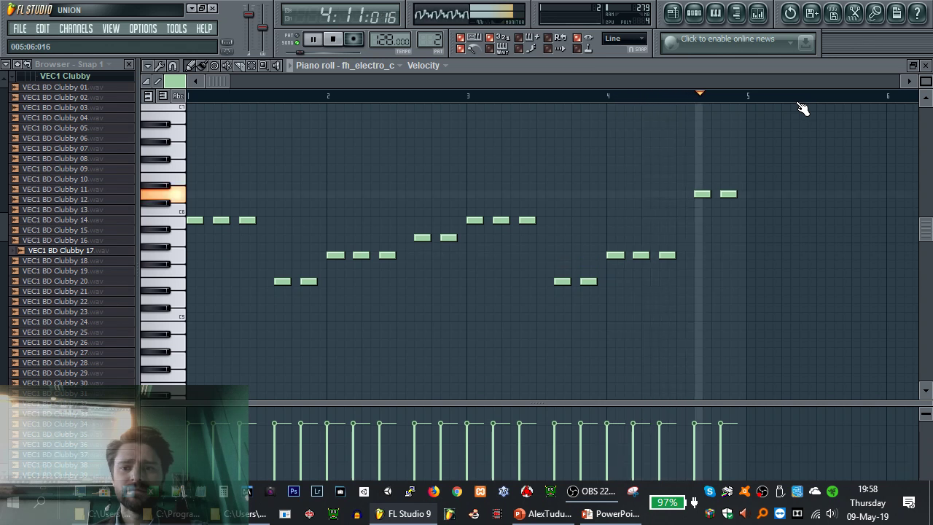
{"action": "key", "text": "space"}
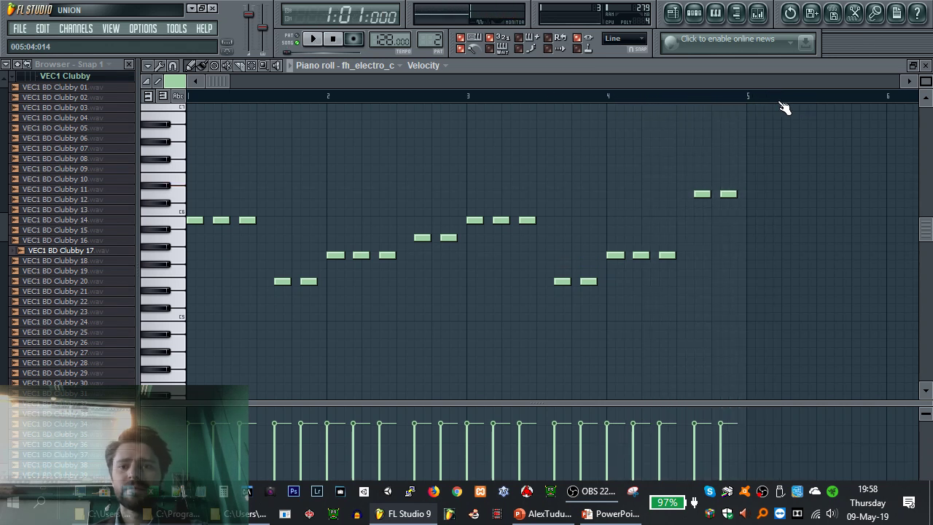
Return to the playlist and shorten the bassline clip on Track 1 to four bars
{"action": "double_click", "coordinate": [536, 66]}
{"action": "left_click", "coordinate": [672, 139]}
{"action": "scroll", "coordinate": [655, 155], "scroll_direction": "down", "scroll_amount": 4}
{"action": "left_click_drag", "start_coordinate": [791, 137], "coordinate": [582, 145]}
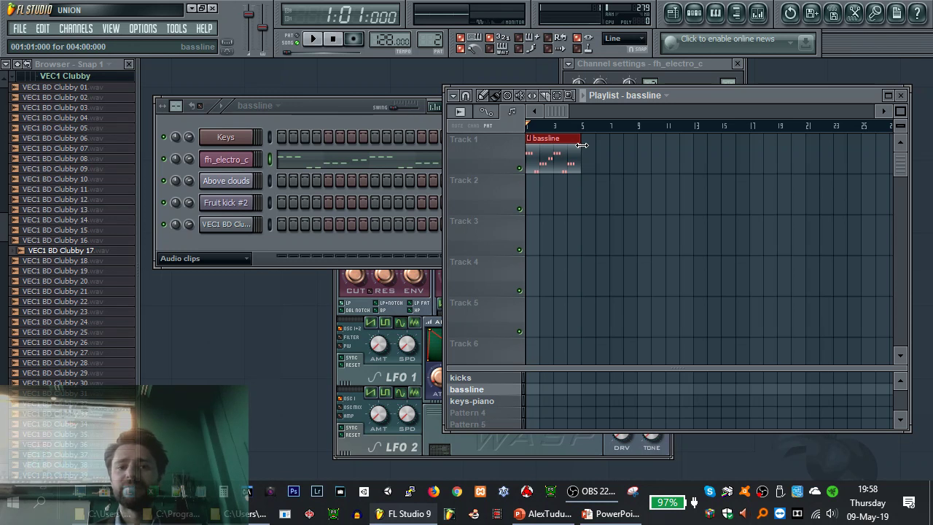
Switch to pattern playback and play the four-bar bassline pattern through once
{"action": "left_click", "coordinate": [297, 42]}
{"action": "left_click", "coordinate": [315, 40]}
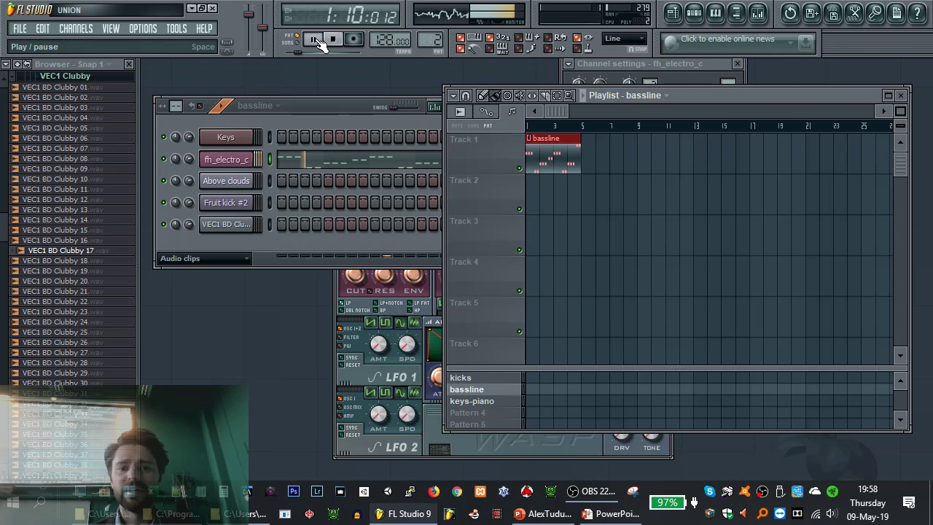
{"action": "left_click", "coordinate": [324, 112]}
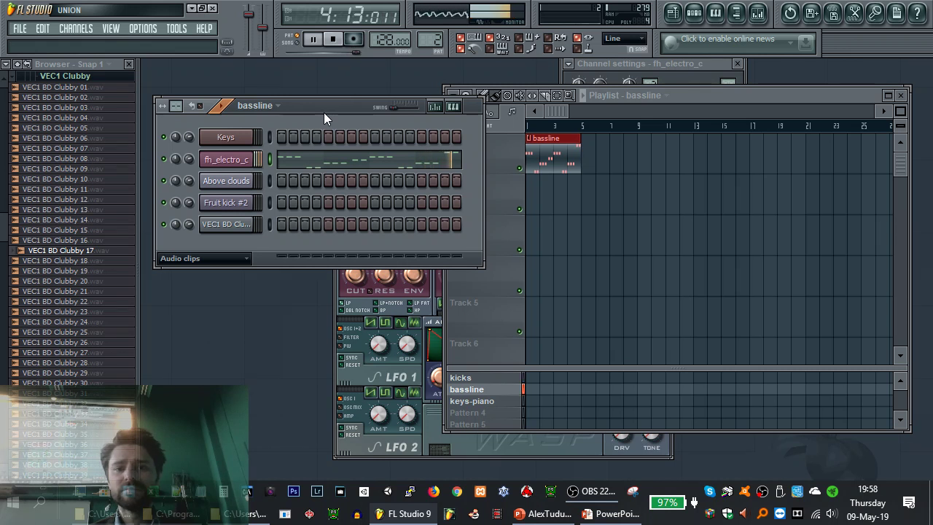
{"action": "left_click", "coordinate": [336, 41]}
Place a second bassline clip at bar 5 on Track 1 and shorten it to four bars
{"action": "left_click", "coordinate": [578, 139]}
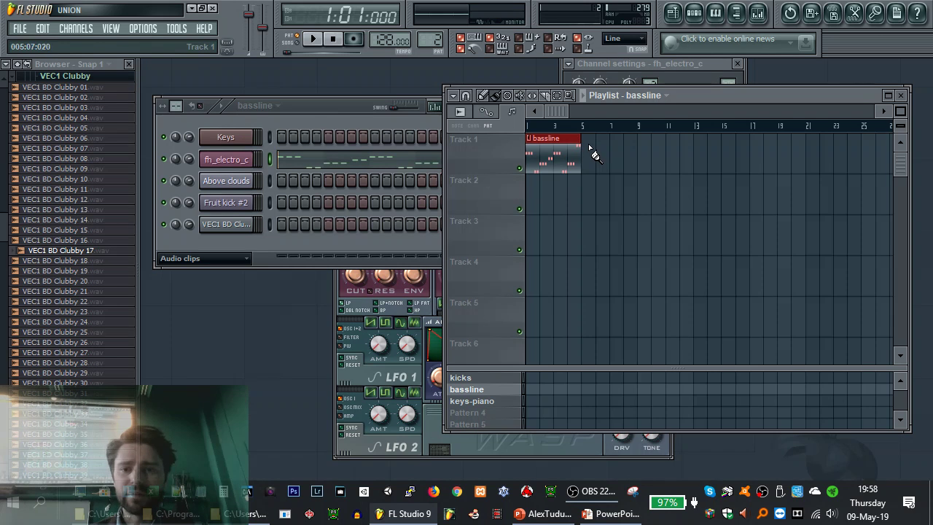
{"action": "scroll", "coordinate": [583, 161], "scroll_direction": "down", "scroll_amount": 2}
{"action": "left_click", "coordinate": [557, 154]}
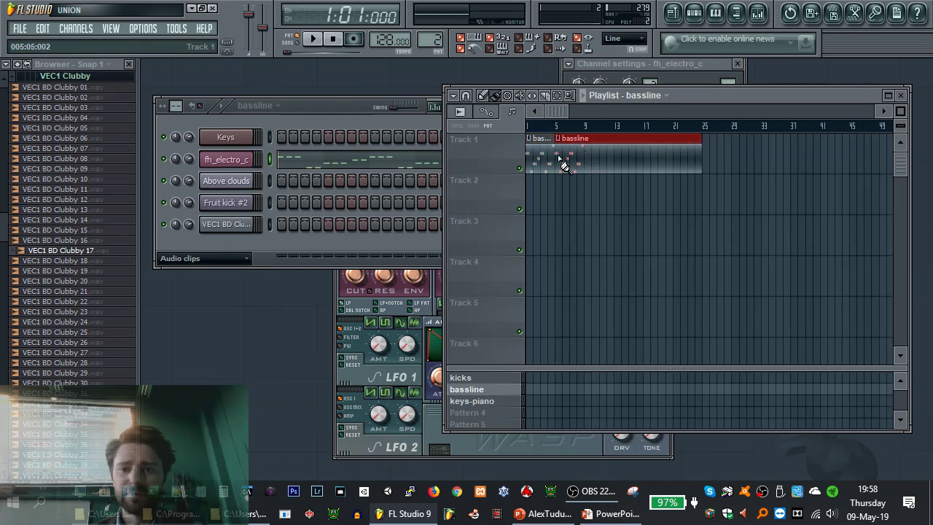
{"action": "left_click_drag", "start_coordinate": [698, 143], "coordinate": [578, 139]}
Fill Track 1 with back-to-back four-bar bassline clips from the start to past bar 101
{"action": "left_click", "coordinate": [597, 156]}
{"action": "right_click", "coordinate": [646, 141]}
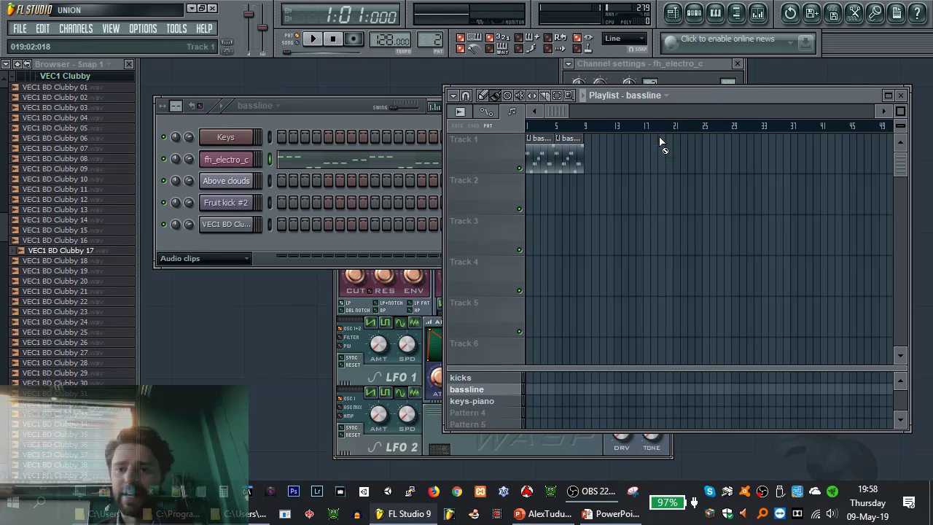
{"action": "mouse_move", "coordinate": [543, 140]}
{"action": "left_mouse_down"}
{"action": "mouse_move", "coordinate": [654, 155]}
{"action": "mouse_move", "coordinate": [928, 142]}
{"action": "mouse_move", "coordinate": [870, 160]}
{"action": "left_mouse_up"}
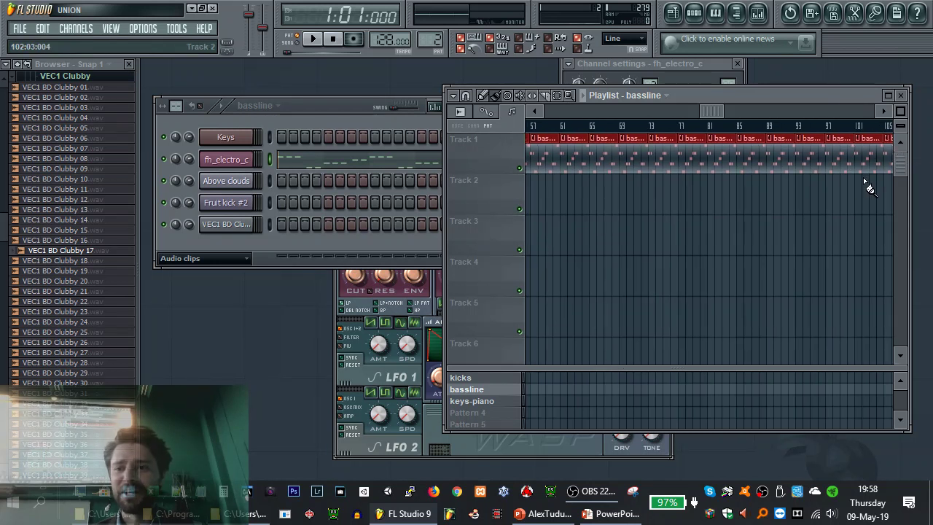
{"action": "left_click_drag", "start_coordinate": [705, 113], "coordinate": [454, 118]}
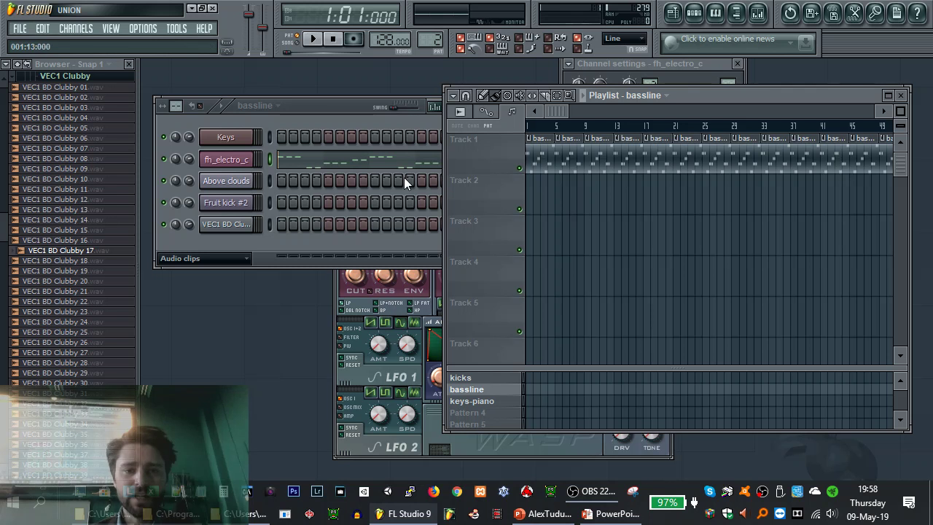
Audition kicks from the VEC1 Clubby folder and replace the kick channel's sample with VEC1 BD Clubby 31
{"action": "left_click", "coordinate": [234, 226]}
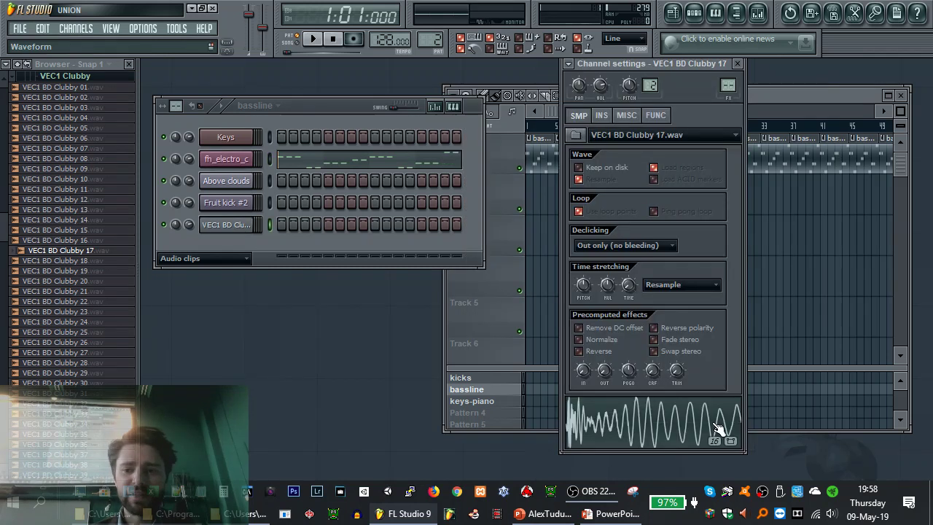
{"action": "left_click", "coordinate": [690, 425]}
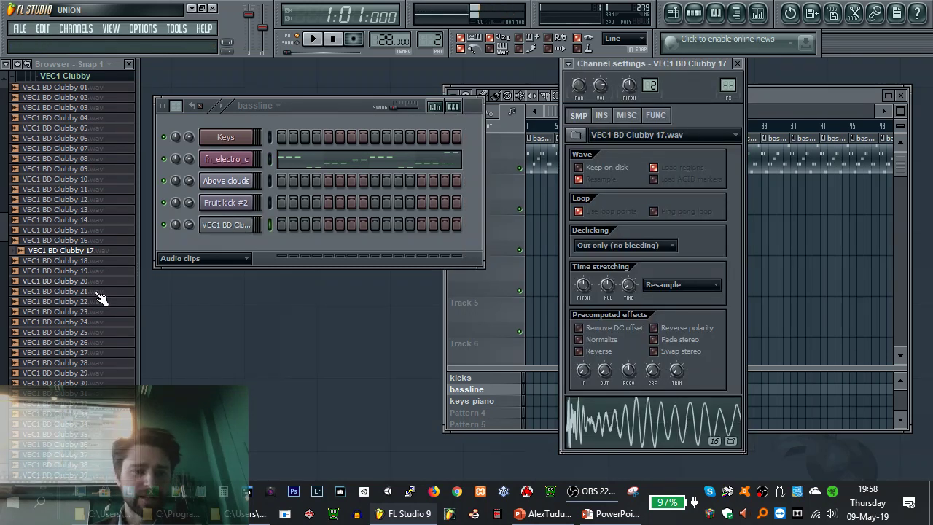
{"action": "left_click", "coordinate": [93, 332]}
{"action": "left_click", "coordinate": [91, 393]}
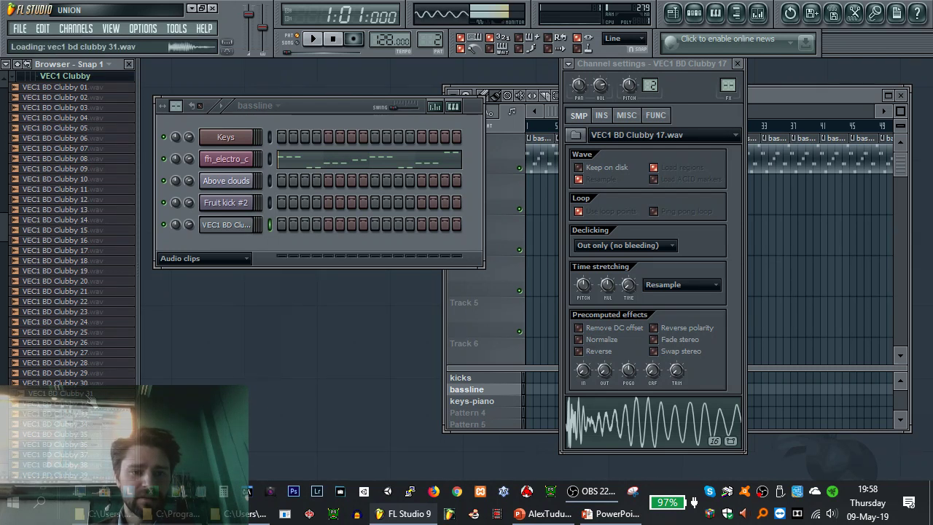
{"action": "left_click_drag", "start_coordinate": [91, 394], "coordinate": [238, 225]}
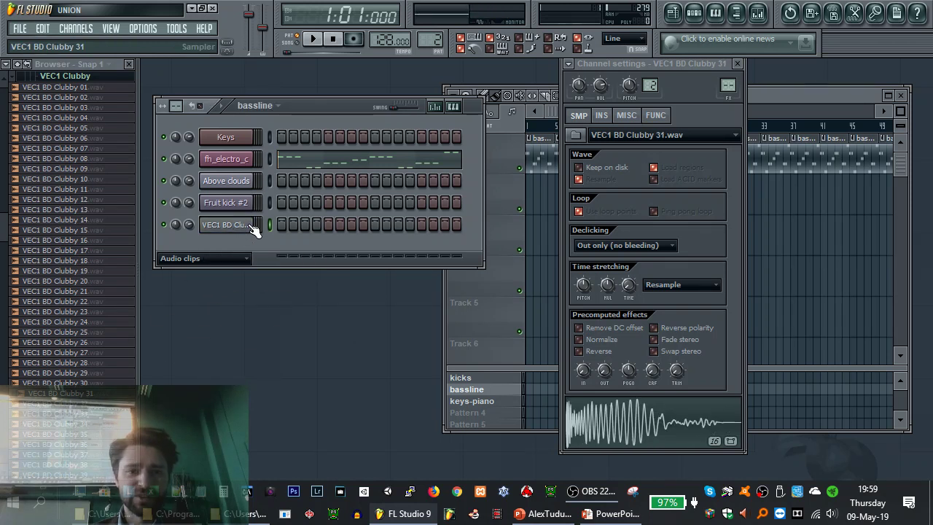
Choose the kicks pattern and paint its clips on Track 2 of the playlist from bar 1 through bar 6
{"action": "left_click", "coordinate": [470, 379]}
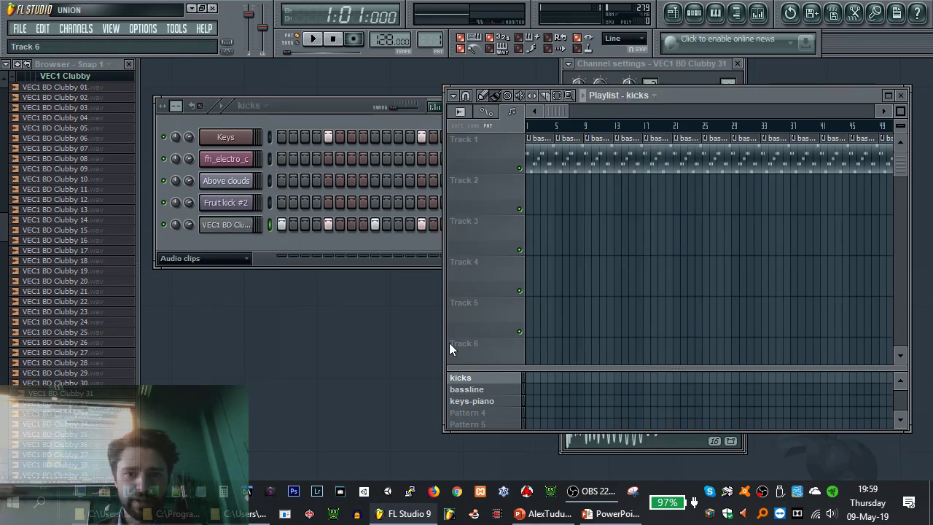
{"action": "left_click", "coordinate": [368, 147]}
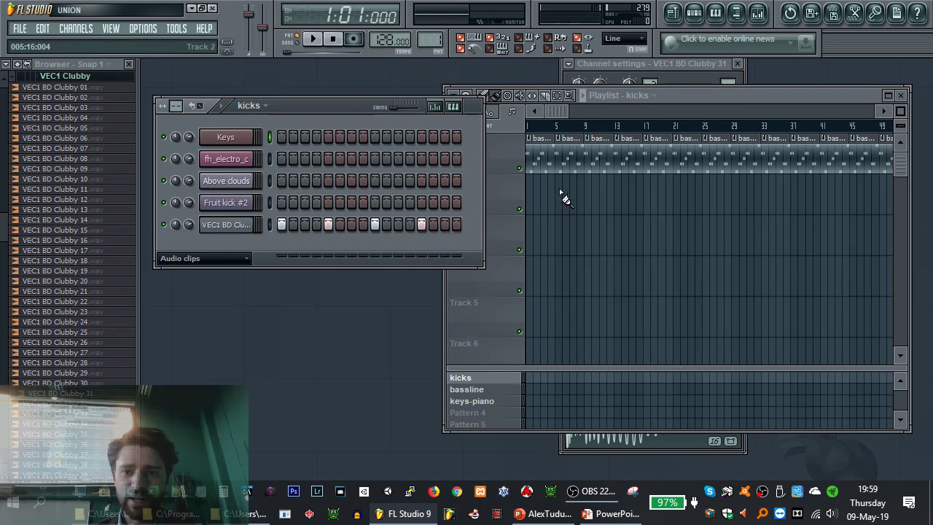
{"action": "left_click", "coordinate": [537, 204]}
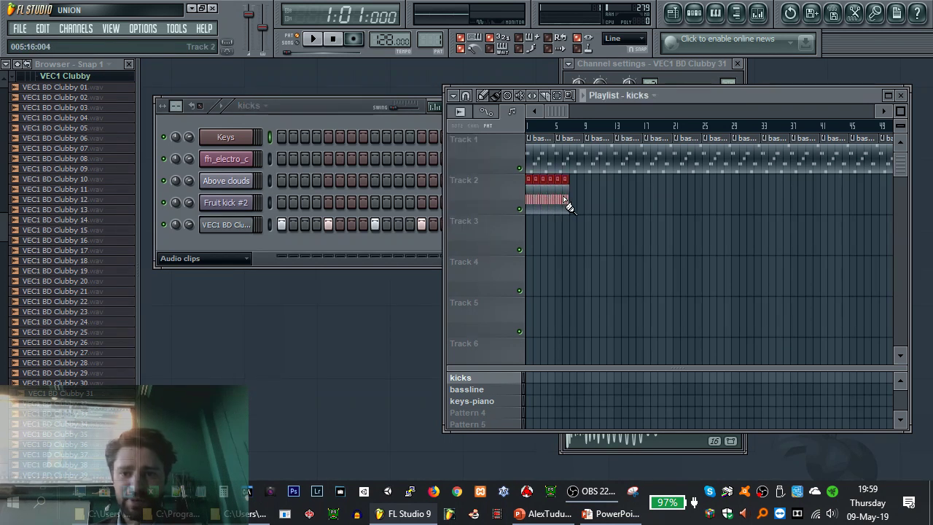
{"action": "scroll", "coordinate": [559, 197], "scroll_direction": "up", "scroll_amount": 3}
Maximize the playlist and extend the kicks clips on Track 2 through bar 28
{"action": "double_click", "coordinate": [704, 97]}
{"action": "scroll", "coordinate": [616, 122], "scroll_direction": "up", "scroll_amount": 3}
{"action": "scroll", "coordinate": [616, 123], "scroll_direction": "down", "scroll_amount": 3}
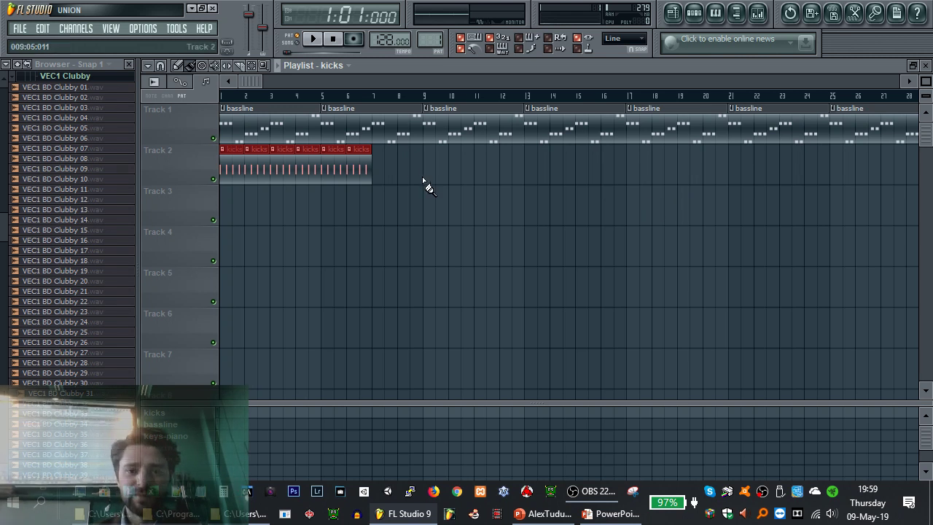
{"action": "mouse_move", "coordinate": [377, 161]}
{"action": "left_mouse_down"}
{"action": "mouse_move", "coordinate": [608, 145]}
{"action": "mouse_move", "coordinate": [848, 143]}
{"action": "left_mouse_up"}
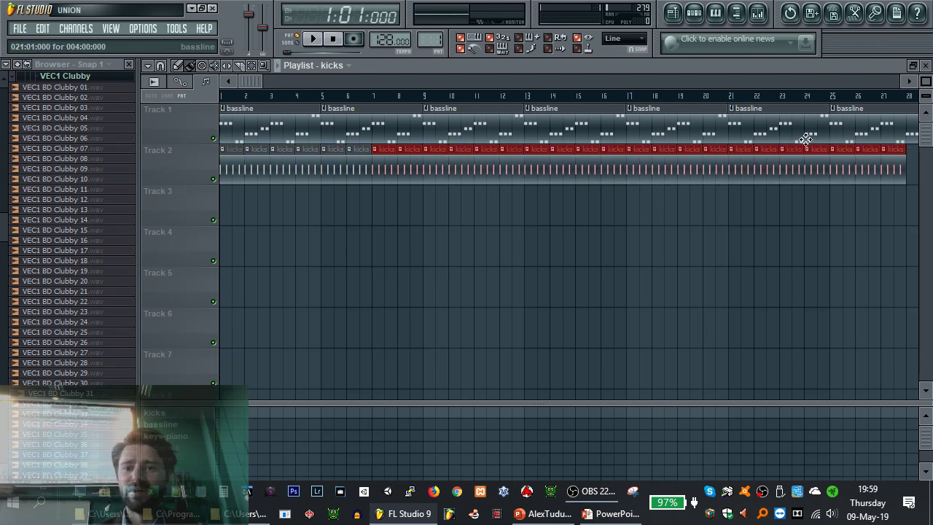
{"action": "scroll", "coordinate": [443, 161], "scroll_direction": "down", "scroll_amount": 2}
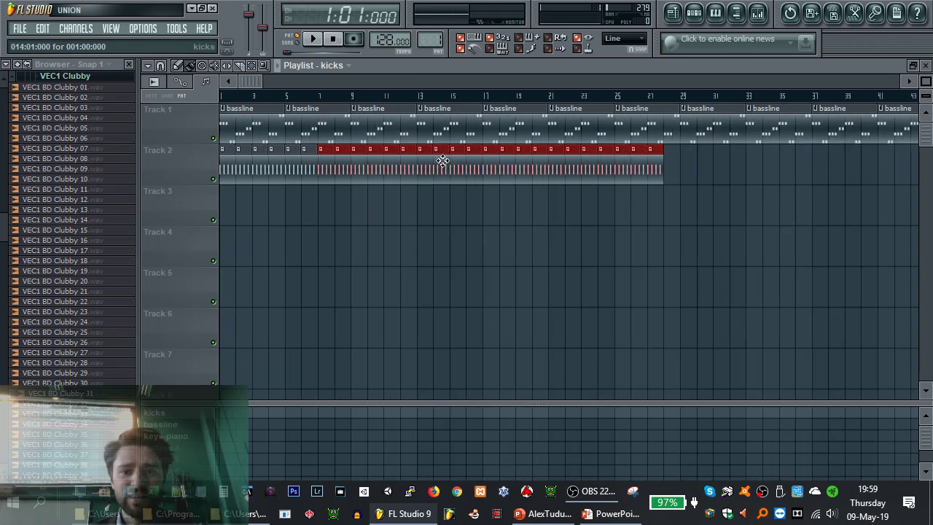
{"action": "left_click", "coordinate": [673, 168]}
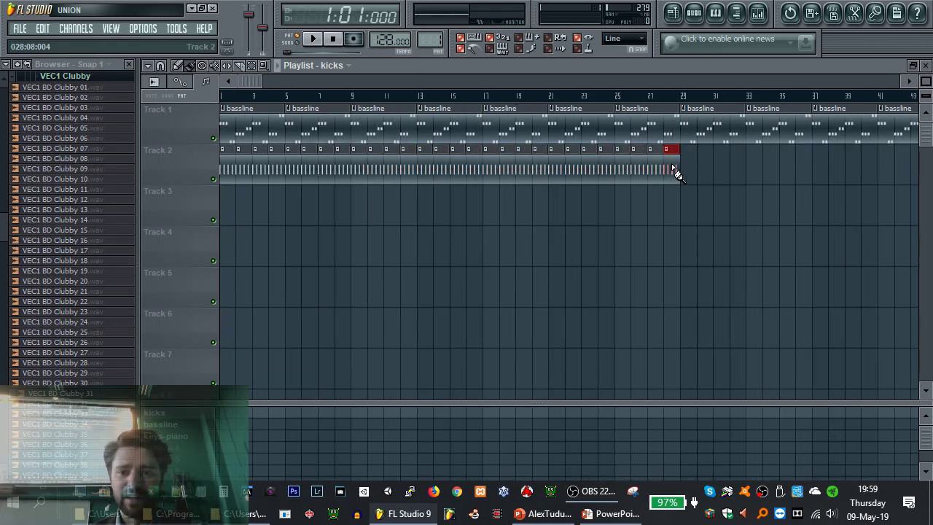
Delete the bassline clips on Track 1 that lie beyond bar 32
{"action": "right_click", "coordinate": [771, 124]}
{"action": "right_click", "coordinate": [838, 125]}
{"action": "right_click", "coordinate": [898, 124]}
{"action": "scroll", "coordinate": [568, 255], "scroll_direction": "right", "scroll_amount": 2}
{"action": "scroll", "coordinate": [569, 255], "scroll_direction": "right", "scroll_amount": 3}
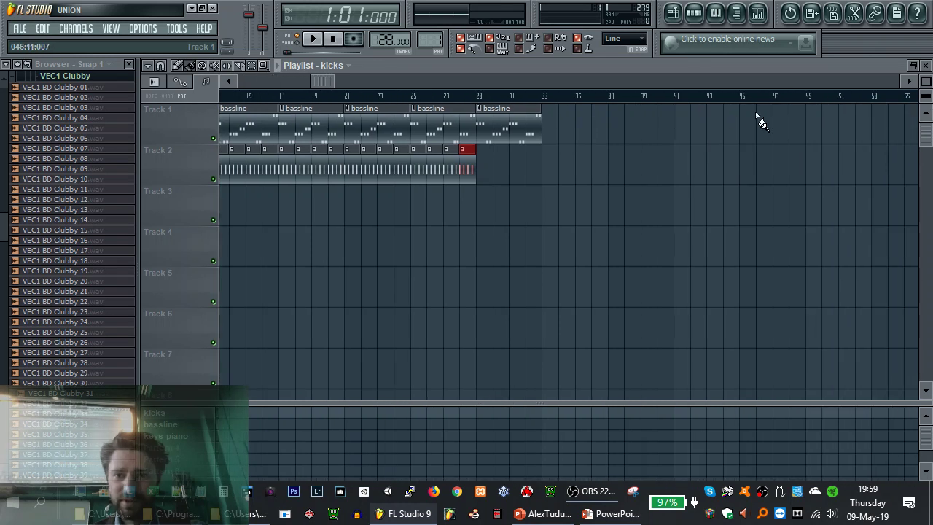
{"action": "left_click_drag", "start_coordinate": [317, 81], "coordinate": [206, 84]}
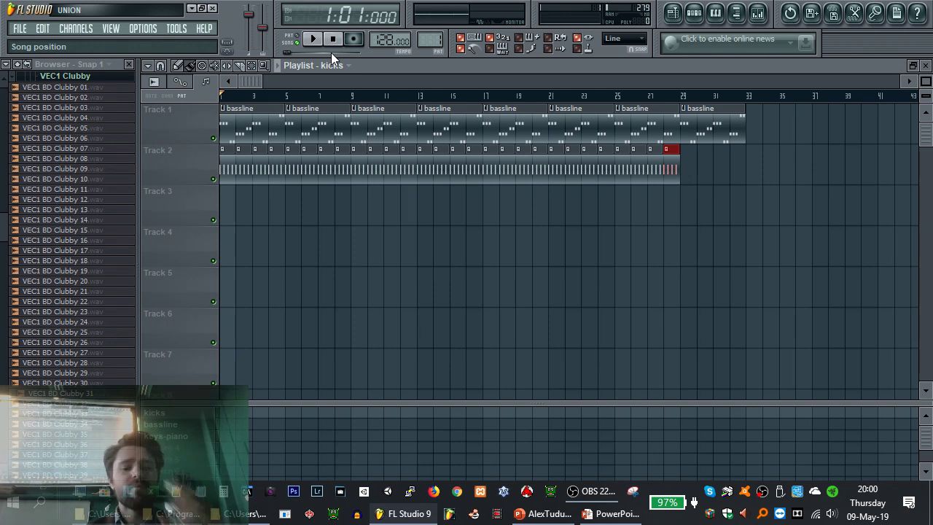
Play the arrangement from the start, stop it, and mute the bassline on Track 1
{"action": "key", "text": "space"}
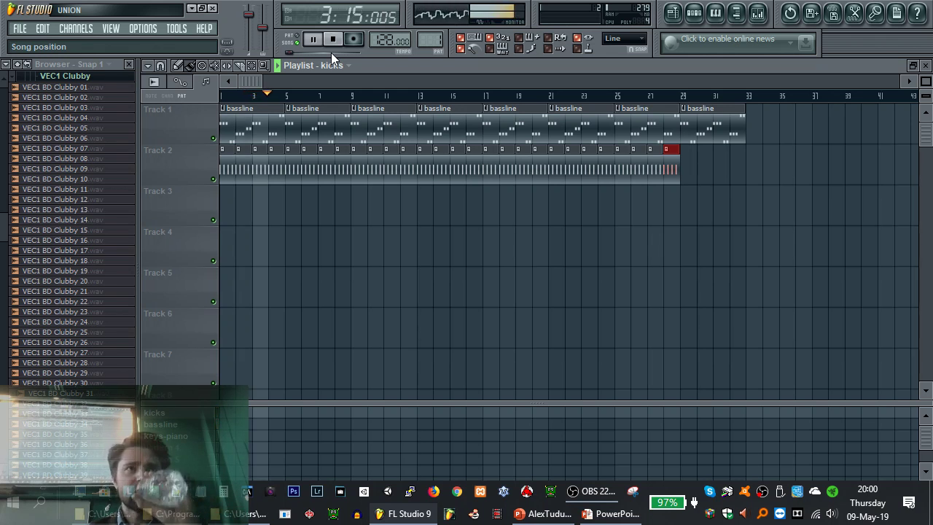
{"action": "key", "text": "space"}
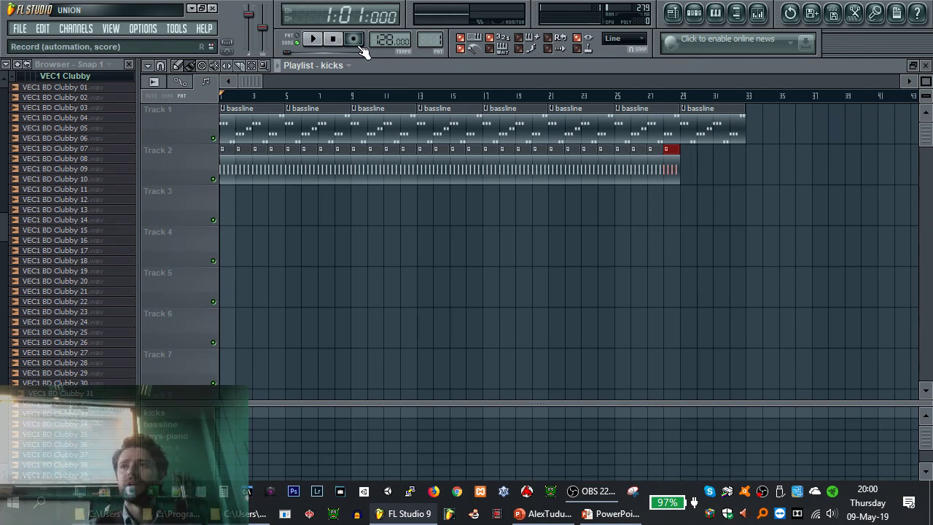
{"action": "left_click", "coordinate": [213, 138]}
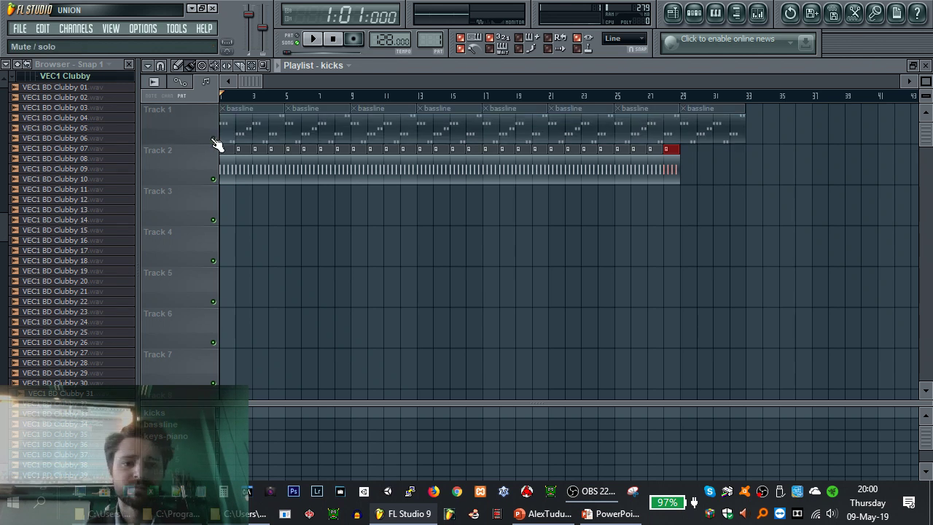
Restore the playlist to its smaller size and add a Wasp synthesizer channel with the ride preset
{"action": "double_click", "coordinate": [386, 69]}
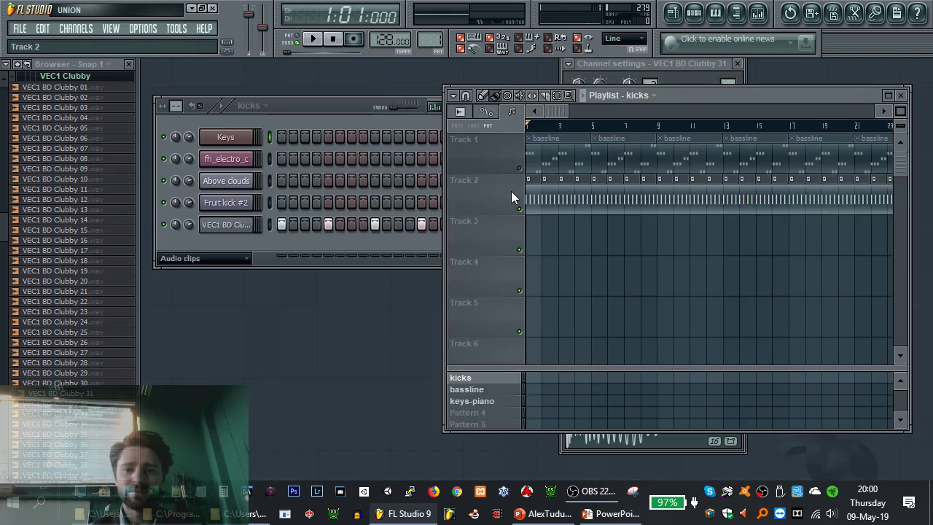
{"action": "left_click", "coordinate": [225, 239]}
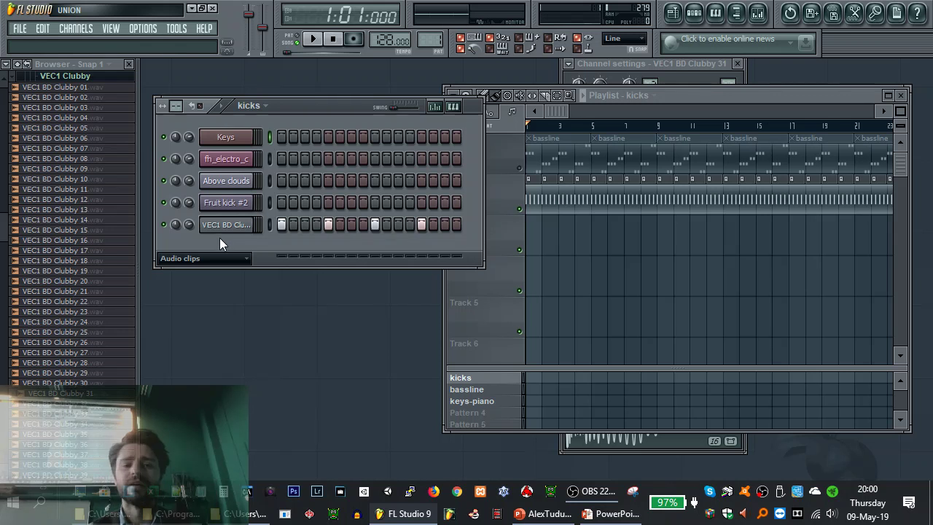
{"action": "left_click", "coordinate": [67, 31]}
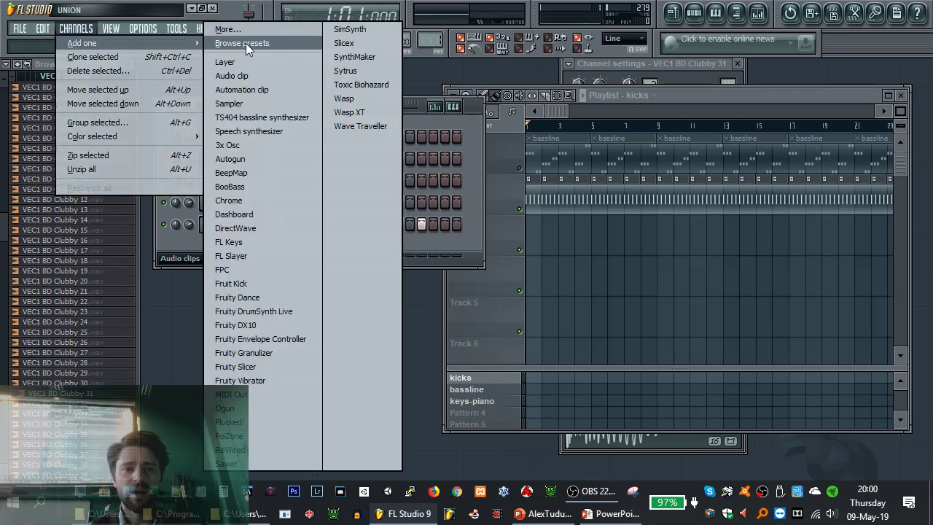
{"action": "left_click", "coordinate": [353, 101]}
{"action": "left_click_drag", "start_coordinate": [320, 162], "coordinate": [367, 242]}
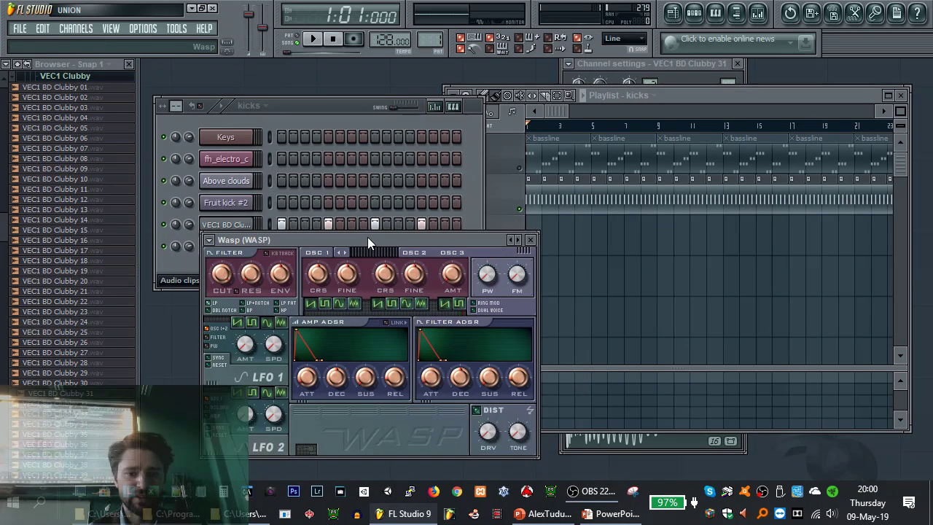
{"action": "left_click", "coordinate": [210, 240]}
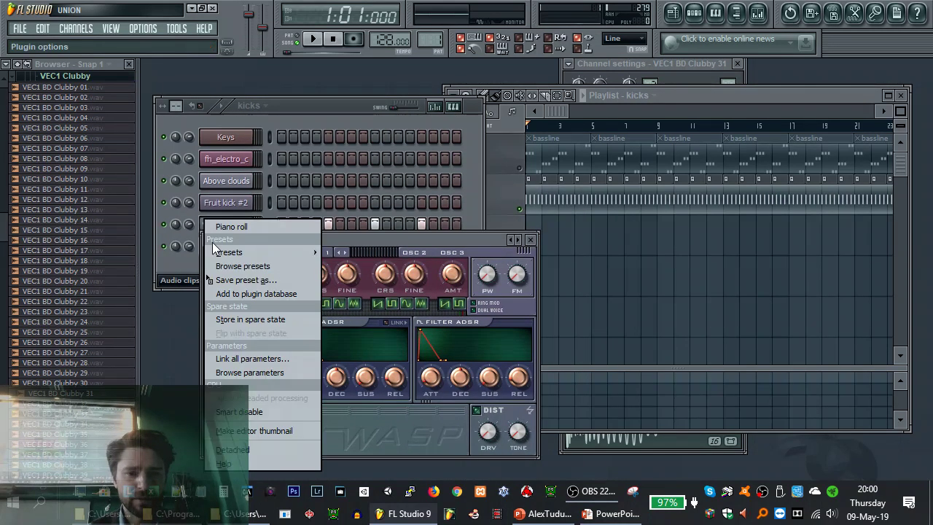
{"action": "mouse_move", "coordinate": [240, 252]}
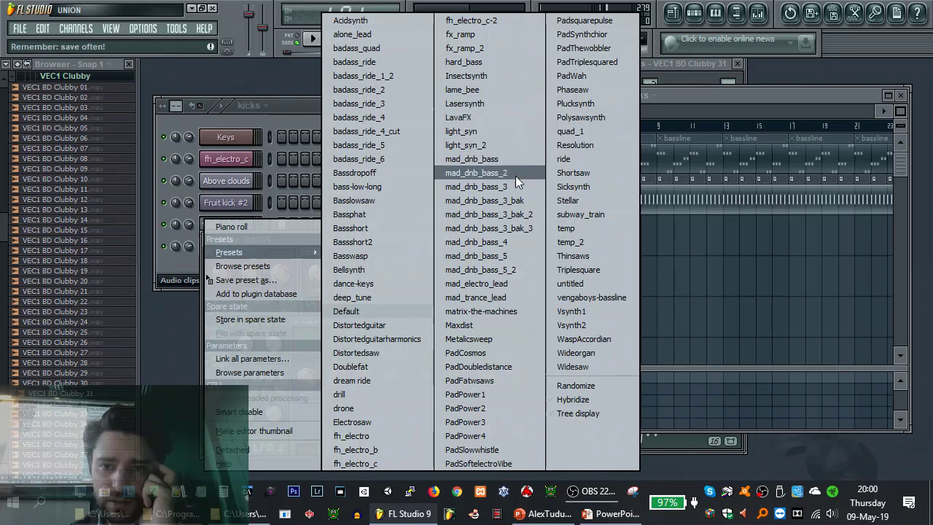
{"action": "left_click", "coordinate": [564, 158]}
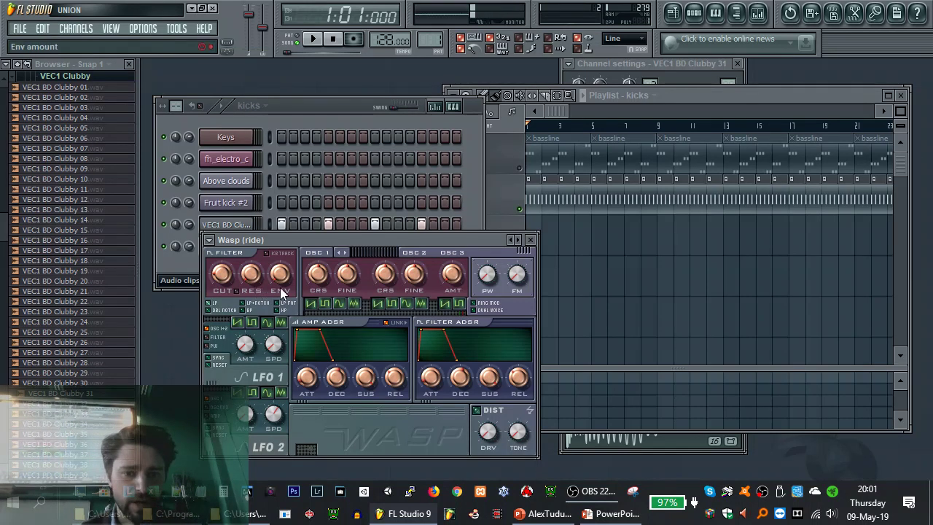
Try the ride channel's sound with its root note set to C7, auditioning notes
{"action": "left_click_drag", "start_coordinate": [246, 252], "coordinate": [304, 242]}
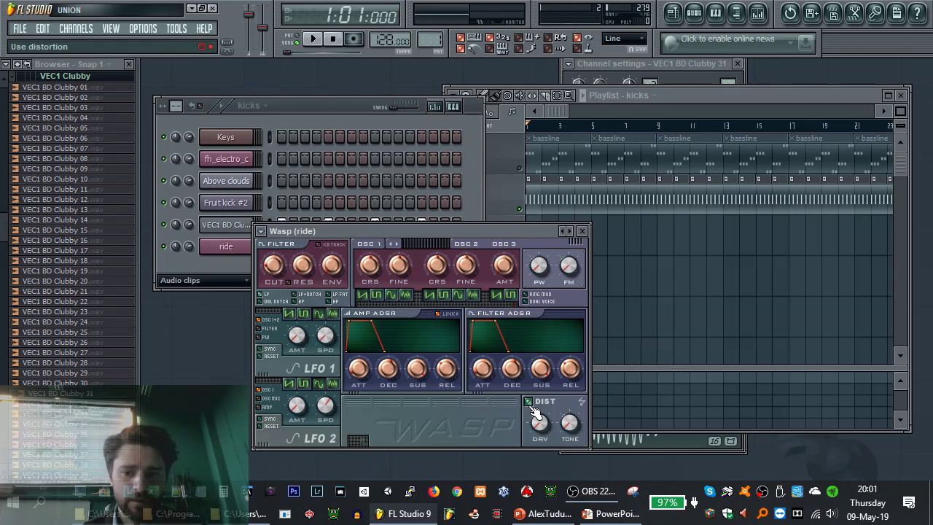
{"action": "left_click", "coordinate": [574, 295]}
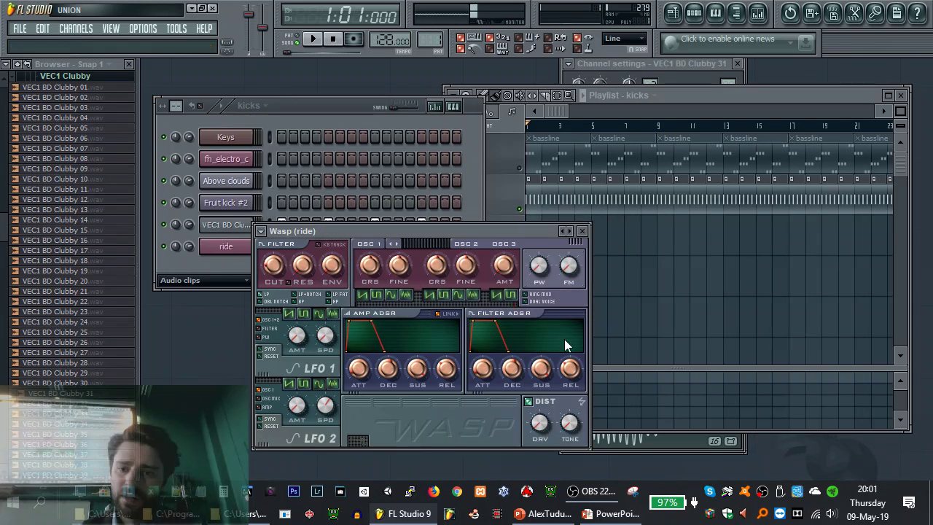
{"action": "left_click", "coordinate": [574, 296]}
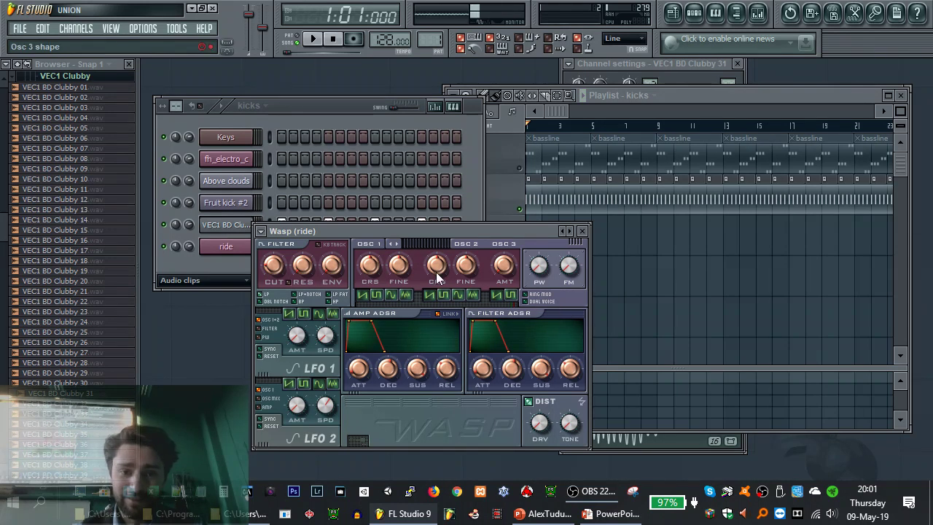
{"action": "left_click", "coordinate": [241, 248]}
{"action": "left_click_drag", "start_coordinate": [698, 180], "coordinate": [678, 184]}
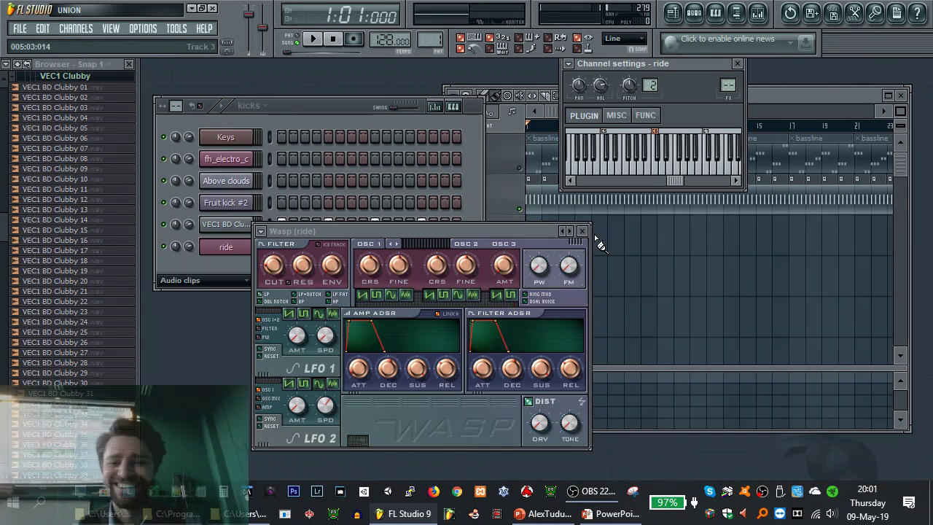
{"action": "key", "text": "b"}
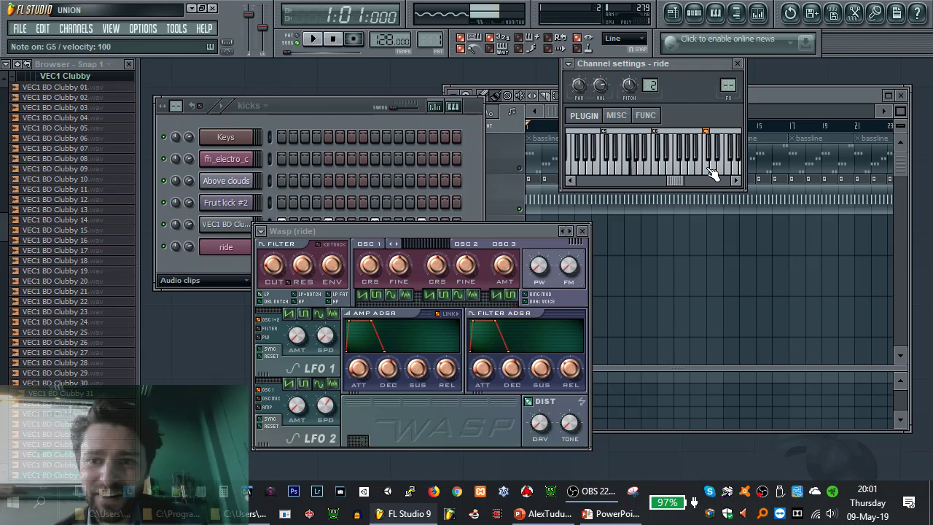
{"action": "key", "text": "b"}
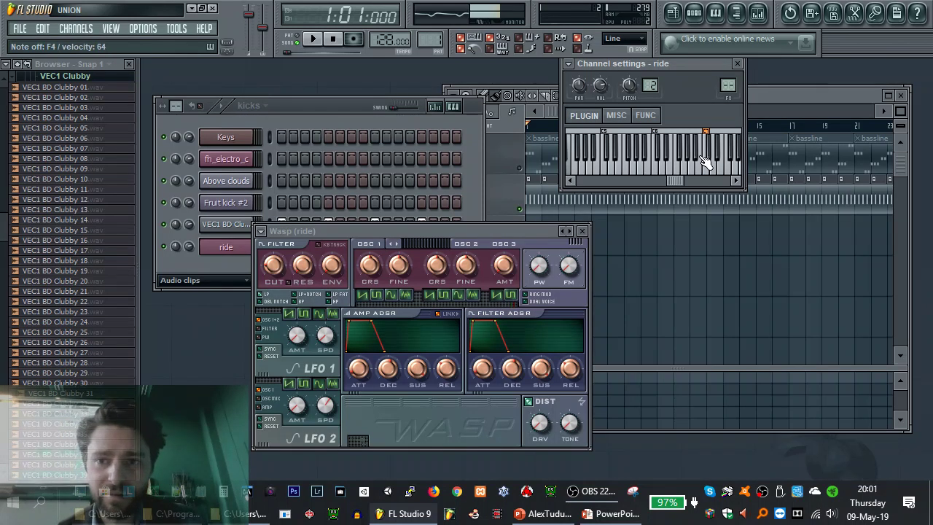
Adjust the ride channel's volume, audition the Wasp sound, and close its plugin window
{"action": "left_click", "coordinate": [188, 247]}
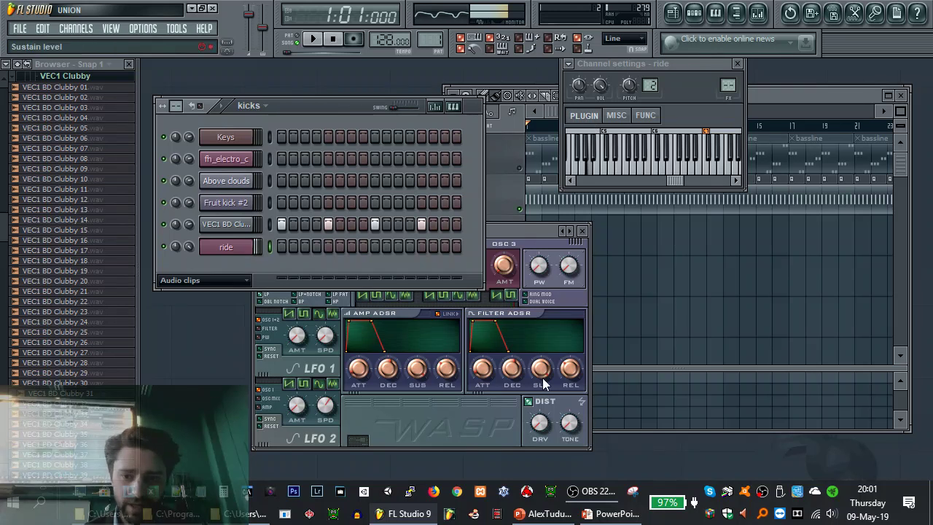
{"action": "left_click", "coordinate": [571, 423]}
{"action": "left_click", "coordinate": [583, 296]}
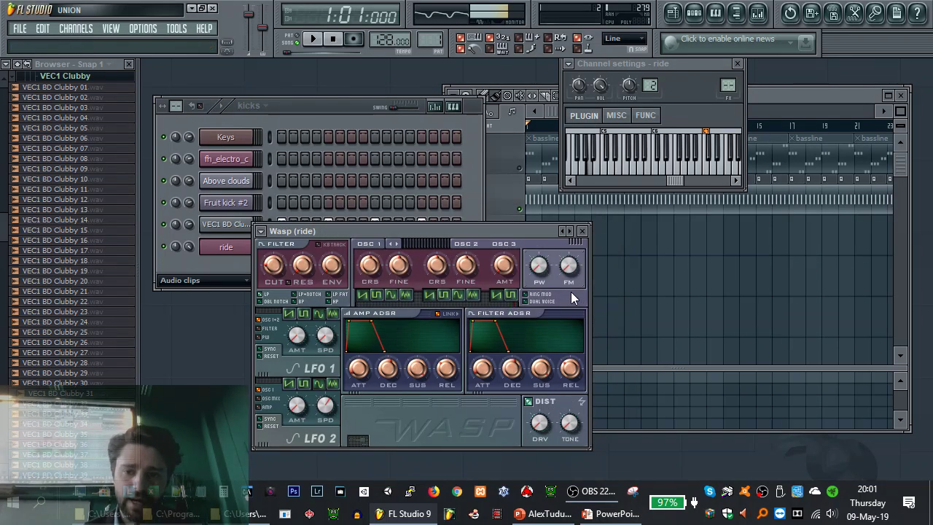
{"action": "left_click_drag", "start_coordinate": [541, 234], "coordinate": [556, 238]}
{"action": "left_click", "coordinate": [584, 426]}
{"action": "left_click", "coordinate": [580, 295]}
{"action": "left_click", "coordinate": [598, 234]}
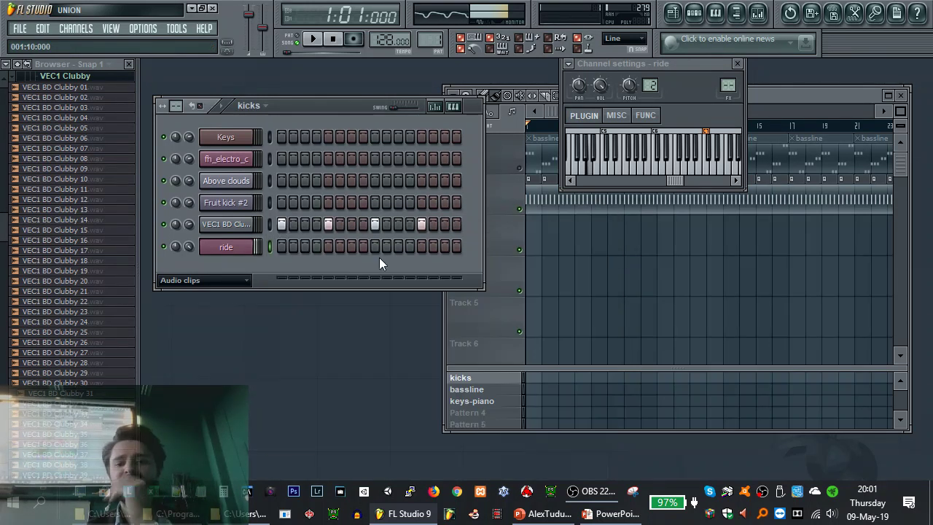
Delete the ride channel from the channel rack
{"action": "right_click", "coordinate": [222, 248]}
{"action": "left_click", "coordinate": [281, 425]}
{"action": "key", "text": "Return"}
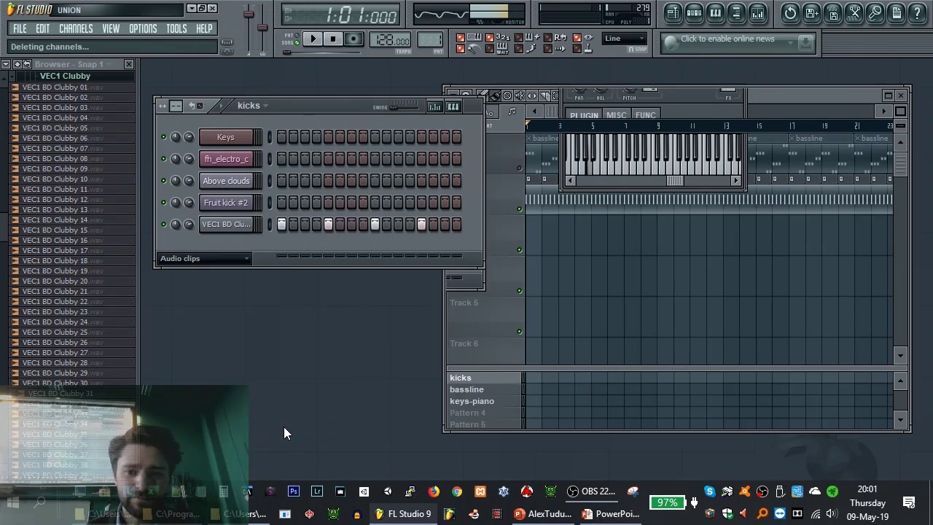
Add a 3x Osc synthesizer channel to the project
{"action": "left_click", "coordinate": [76, 29]}
{"action": "mouse_move", "coordinate": [82, 43]}
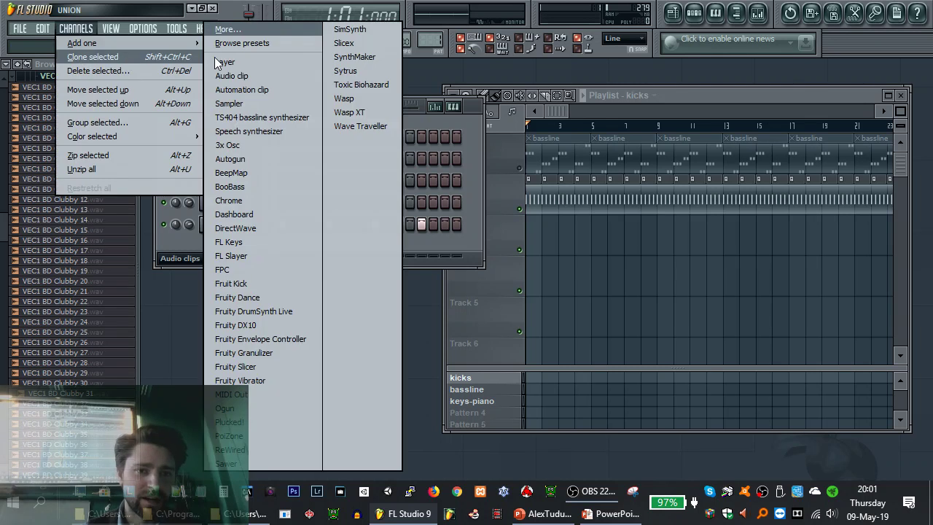
{"action": "left_click", "coordinate": [251, 148]}
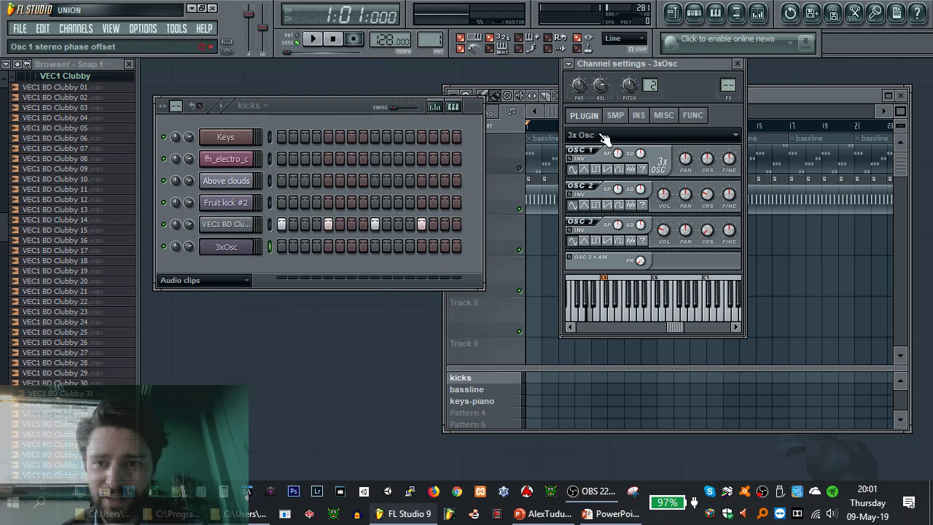
Examine the 3xOsc channel's sample, instrument envelope, cutoff, miscellaneous and function settings
{"action": "left_click", "coordinate": [569, 64]}
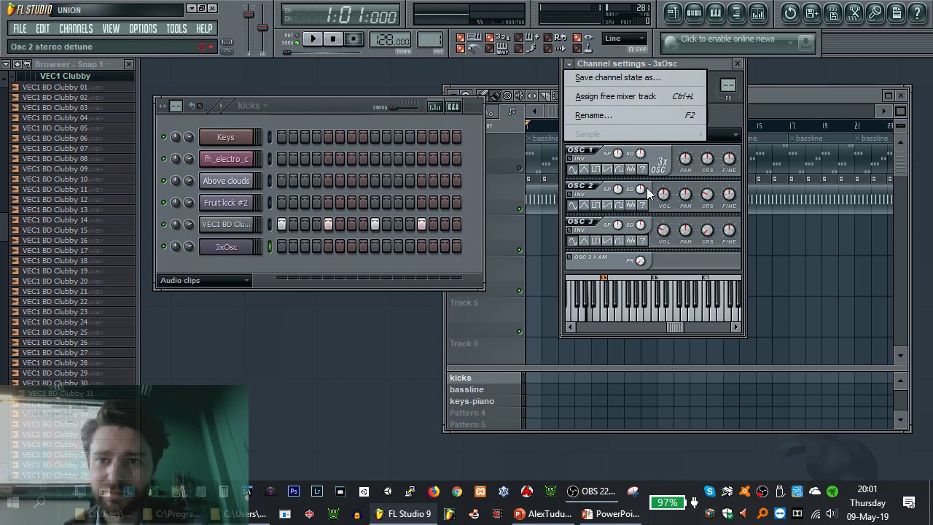
{"action": "left_click", "coordinate": [679, 266]}
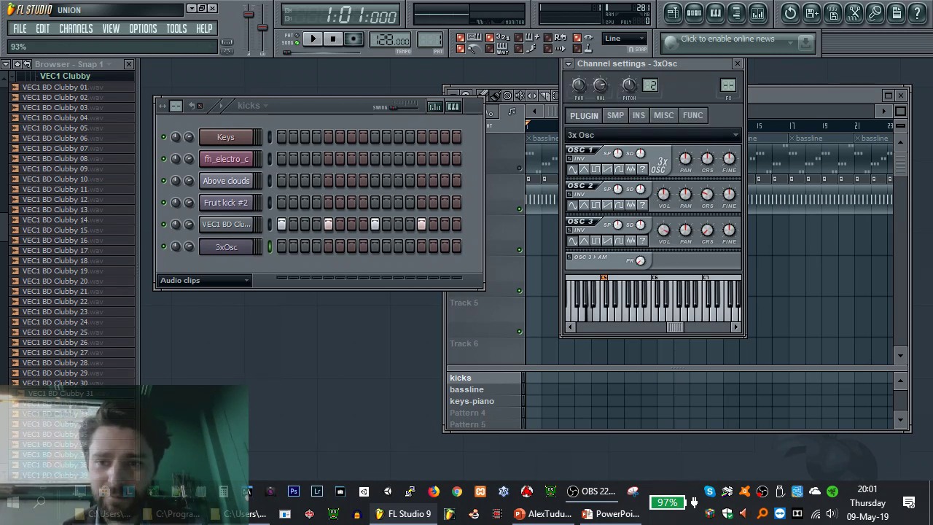
{"action": "left_click", "coordinate": [616, 116]}
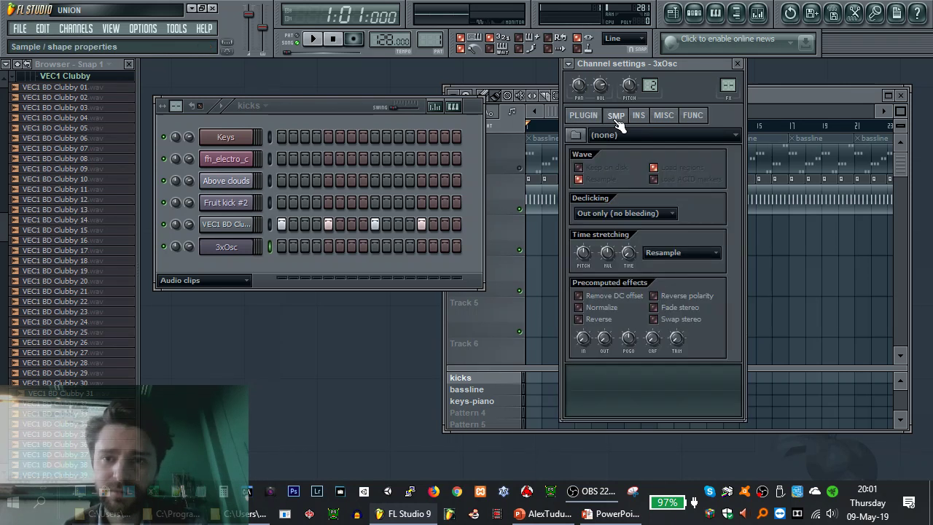
{"action": "left_click", "coordinate": [638, 116]}
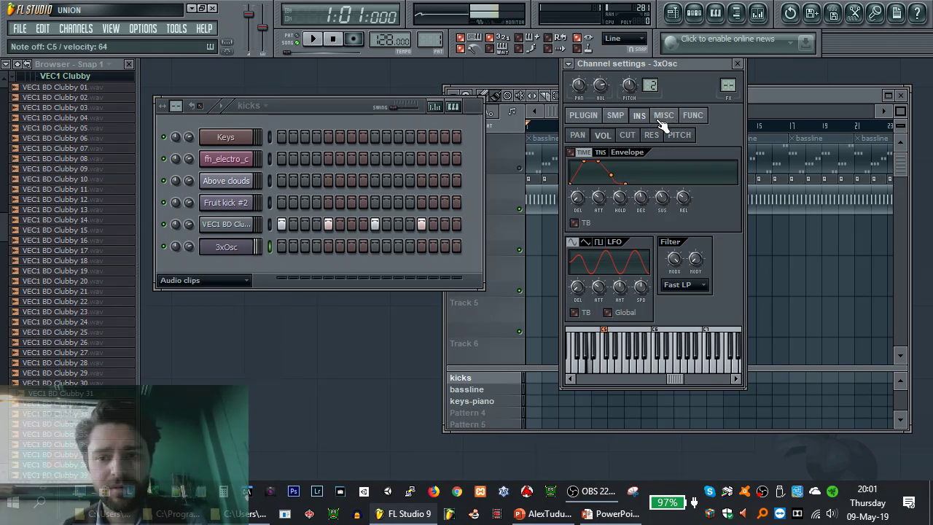
{"action": "left_click", "coordinate": [628, 137]}
{"action": "left_click", "coordinate": [661, 115]}
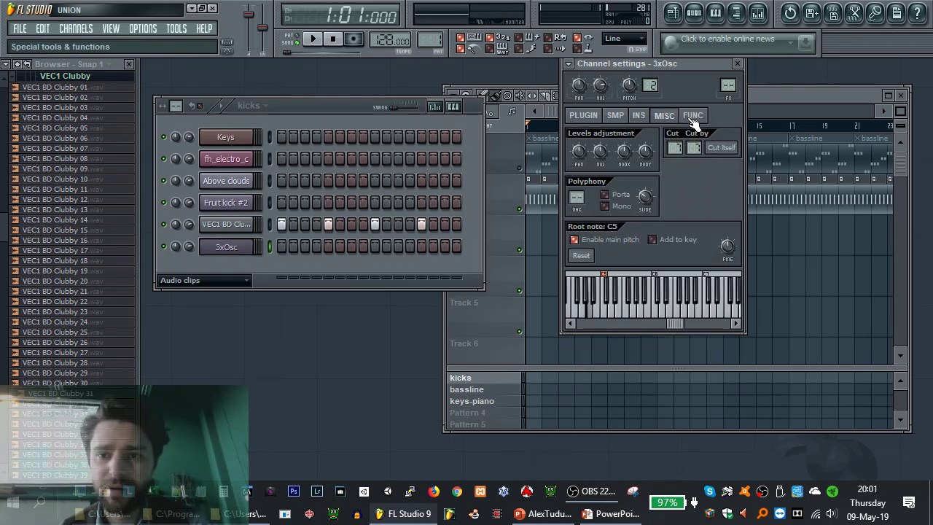
{"action": "left_click", "coordinate": [693, 115]}
Apply the "Fat - more detuned" preset to the 3xOsc channel's echo delay and audition a few notes
{"action": "left_click", "coordinate": [586, 138]}
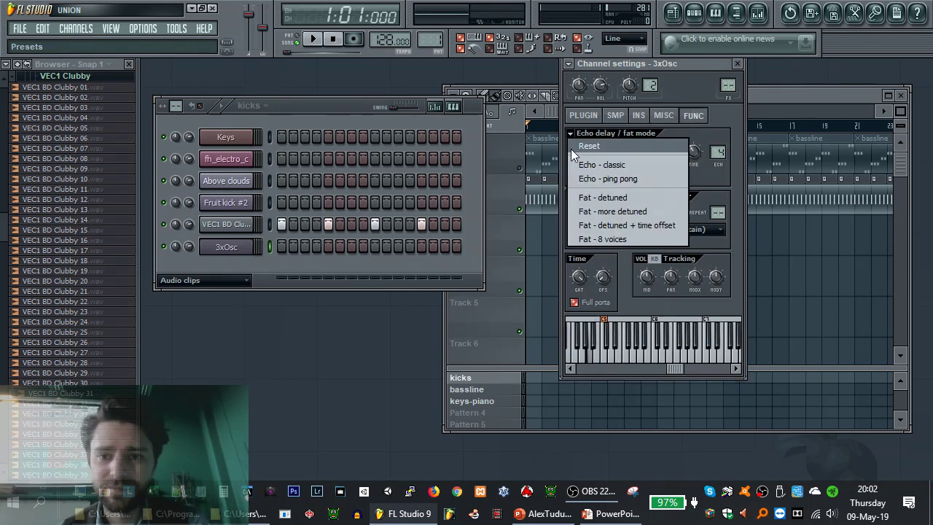
{"action": "left_click", "coordinate": [596, 210]}
{"action": "key", "text": "z"}
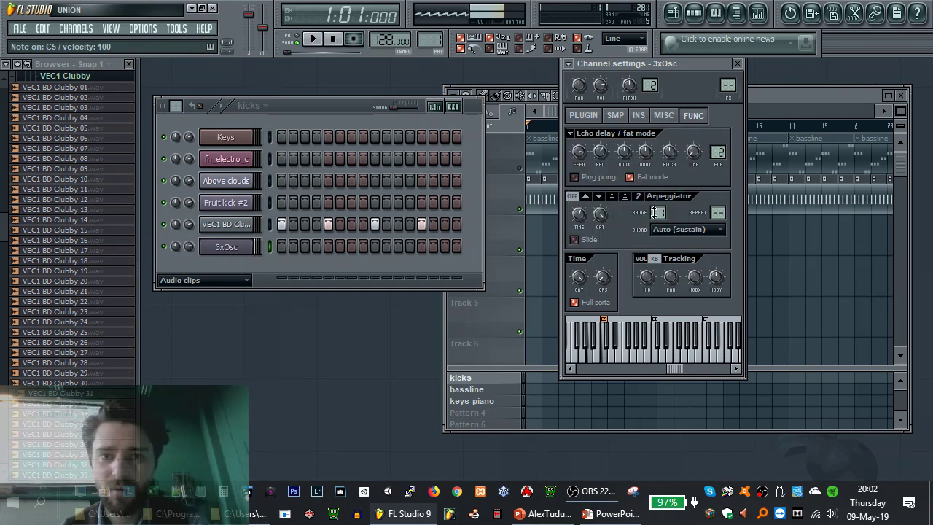
{"action": "key", "text": "c"}
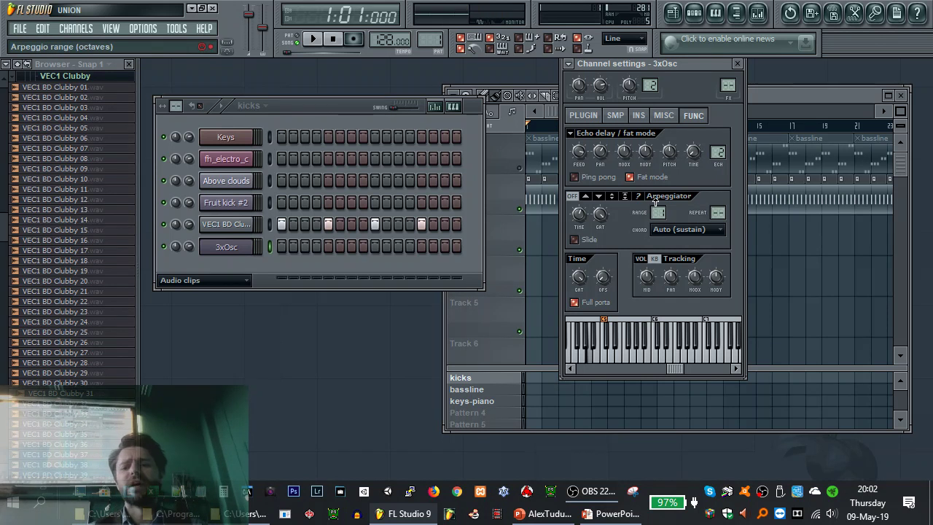
Close the 3xOsc channel settings and narrow the channel rack so it clears the playlist
{"action": "left_click_drag", "start_coordinate": [711, 66], "coordinate": [405, 129]}
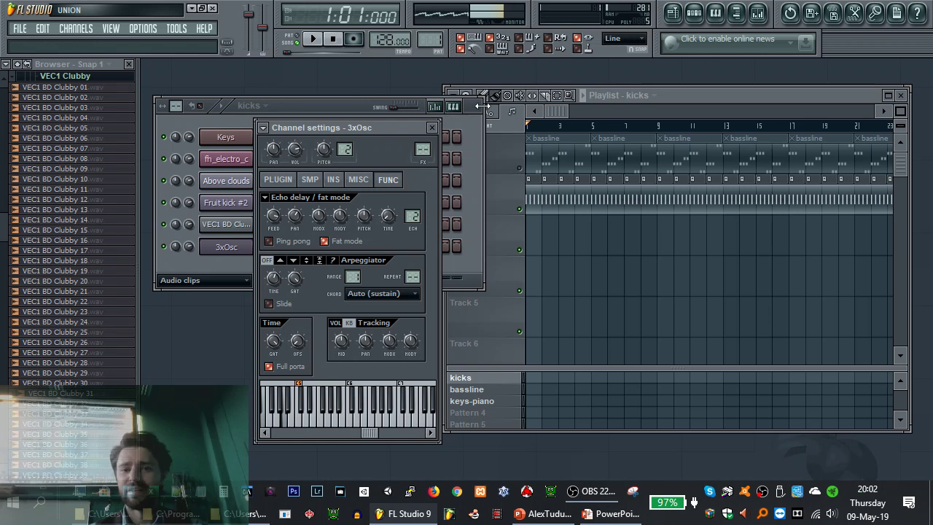
{"action": "left_click", "coordinate": [433, 128]}
{"action": "left_click_drag", "start_coordinate": [485, 163], "coordinate": [418, 163]}
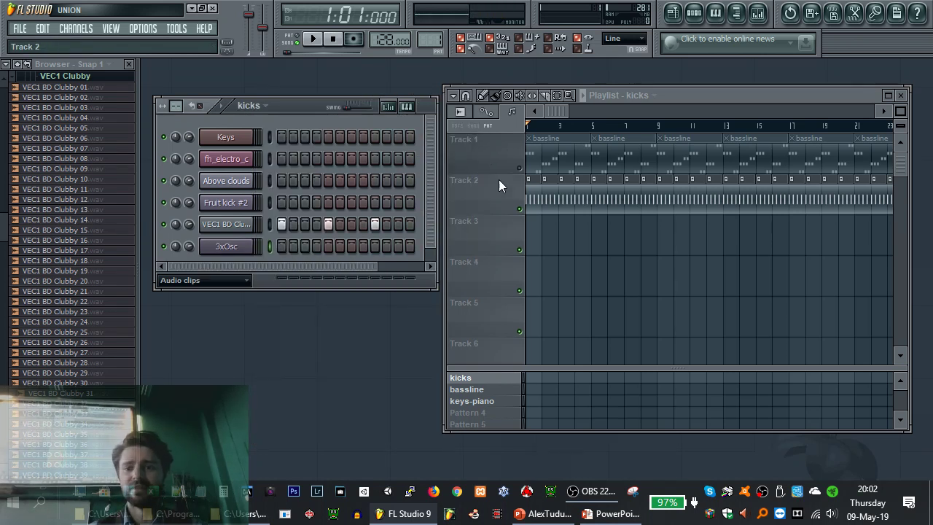
Select the bassline pattern and open the 3xOsc channel's piano roll at the fourth octave
{"action": "left_click", "coordinate": [490, 390]}
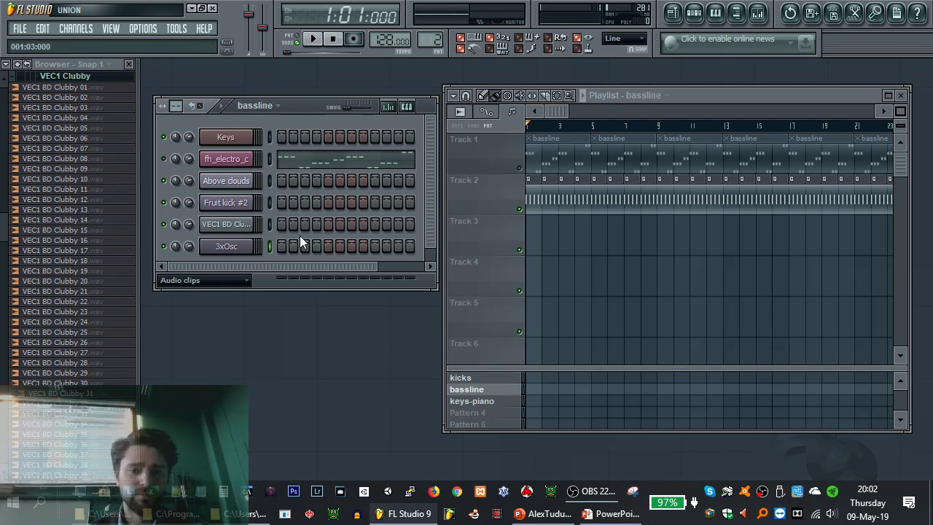
{"action": "right_click", "coordinate": [248, 251]}
{"action": "left_click", "coordinate": [273, 246]}
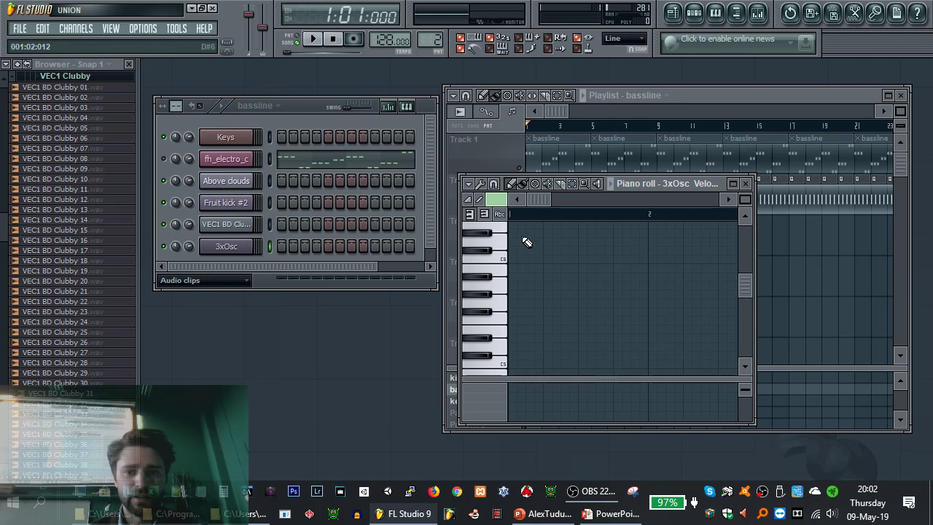
{"action": "scroll", "coordinate": [554, 277], "scroll_direction": "down", "scroll_amount": 5}
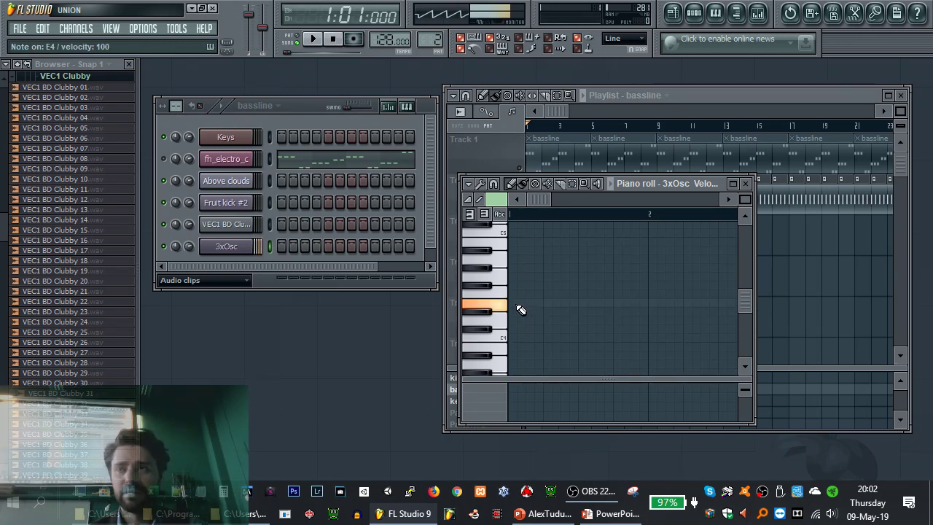
Audition low notes and draw a single F4 note lasting four bars from bar 1 in the 3xOsc piano roll
{"action": "left_click", "coordinate": [522, 309]}
{"action": "left_click", "coordinate": [522, 309]}
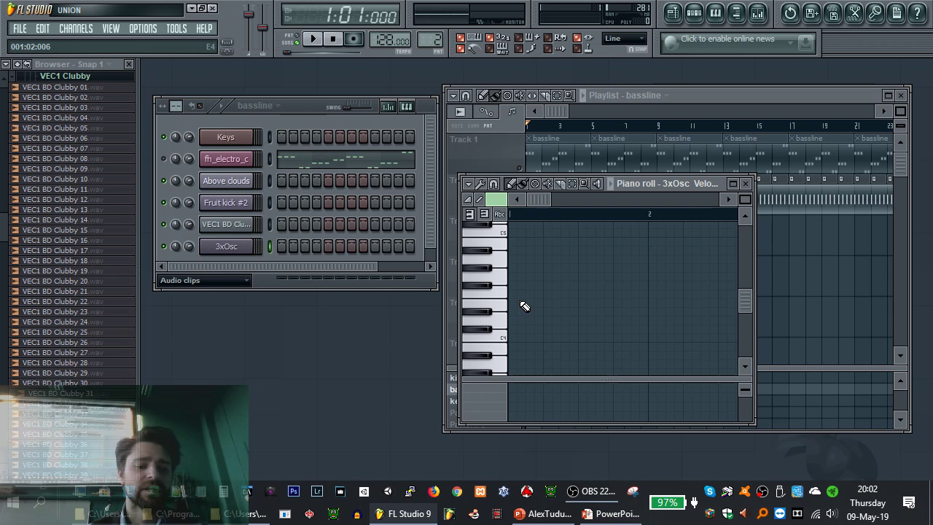
{"action": "left_click", "coordinate": [525, 302]}
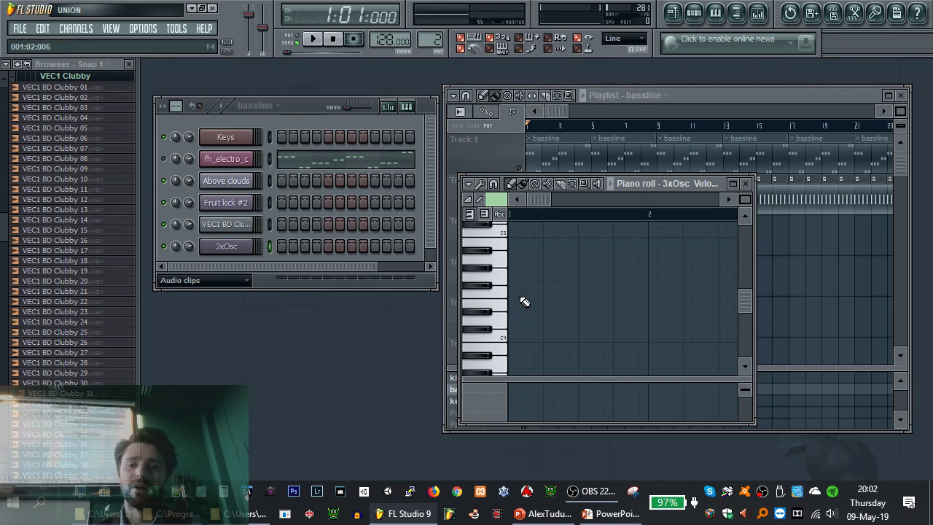
{"action": "left_click", "coordinate": [517, 302]}
{"action": "left_click_drag", "start_coordinate": [519, 302], "coordinate": [641, 301]}
{"action": "scroll", "coordinate": [562, 302], "scroll_direction": "down", "scroll_amount": 5}
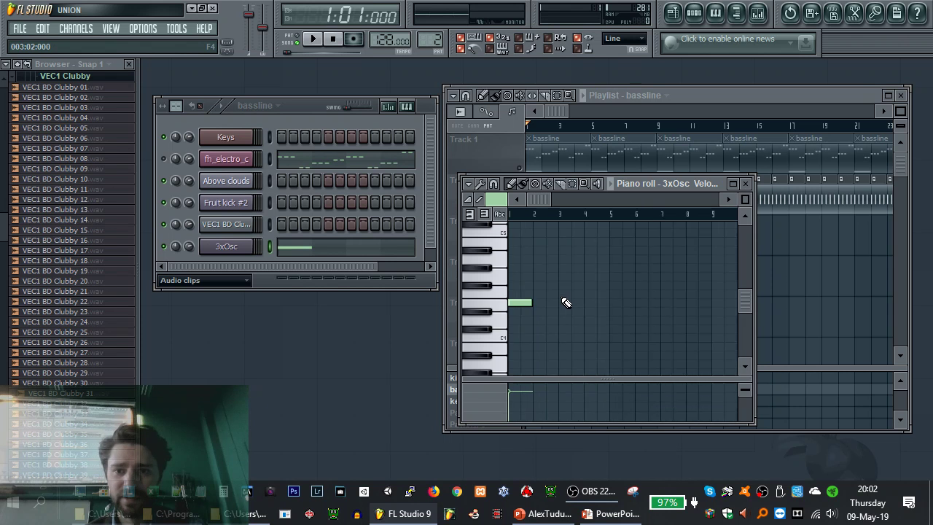
{"action": "left_click_drag", "start_coordinate": [524, 302], "coordinate": [573, 302]}
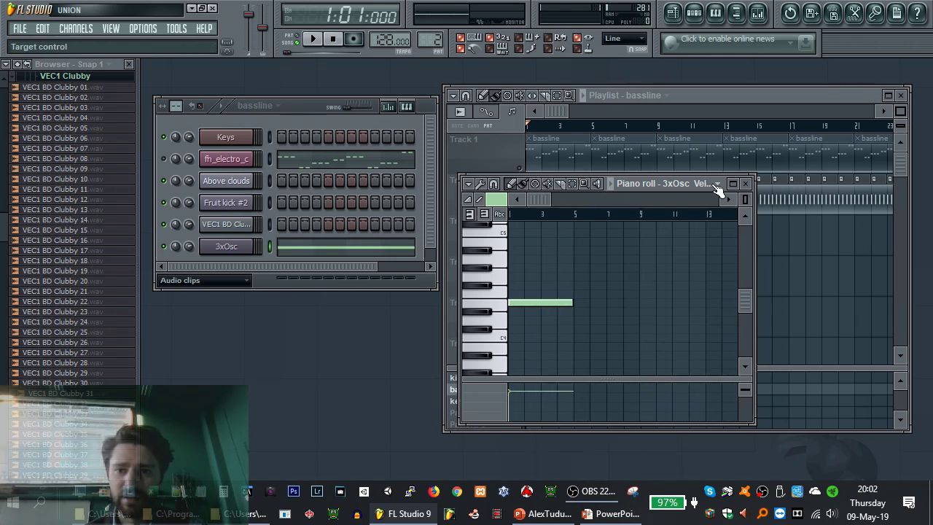
Reduce the piano roll's height, widen it to show more bars, and place it below the channel rack
{"action": "left_click_drag", "start_coordinate": [707, 176], "coordinate": [711, 222]}
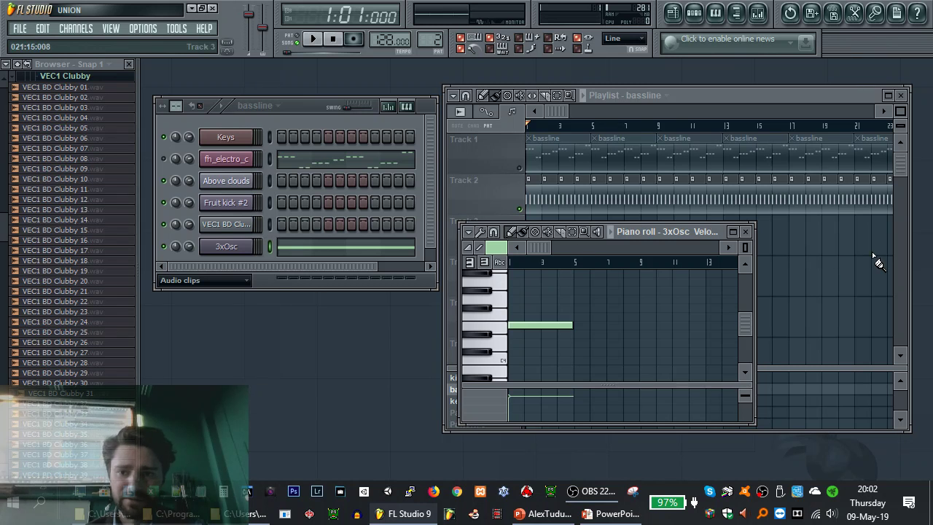
{"action": "left_click_drag", "start_coordinate": [753, 306], "coordinate": [891, 293]}
{"action": "left_click_drag", "start_coordinate": [794, 236], "coordinate": [585, 278]}
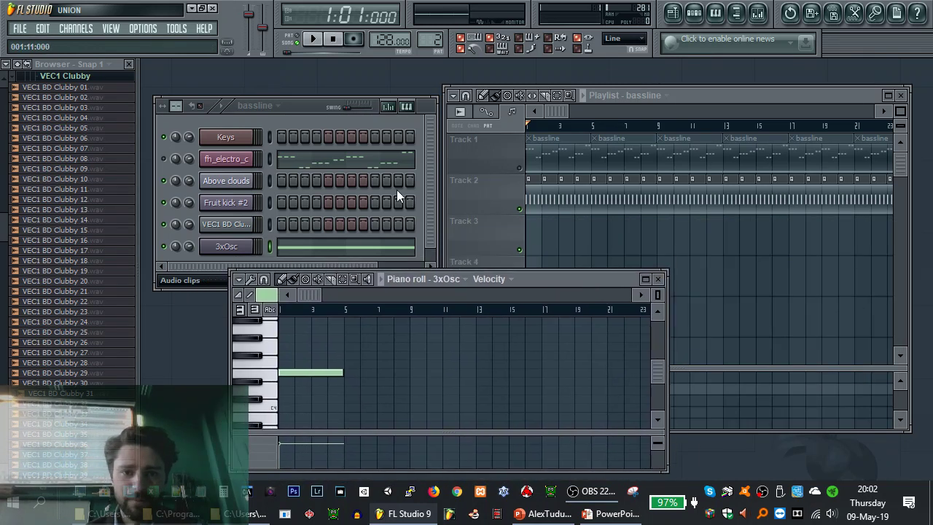
Try the F4 note at three bars long and restore its length to four bars
{"action": "left_click_drag", "start_coordinate": [341, 373], "coordinate": [327, 373]}
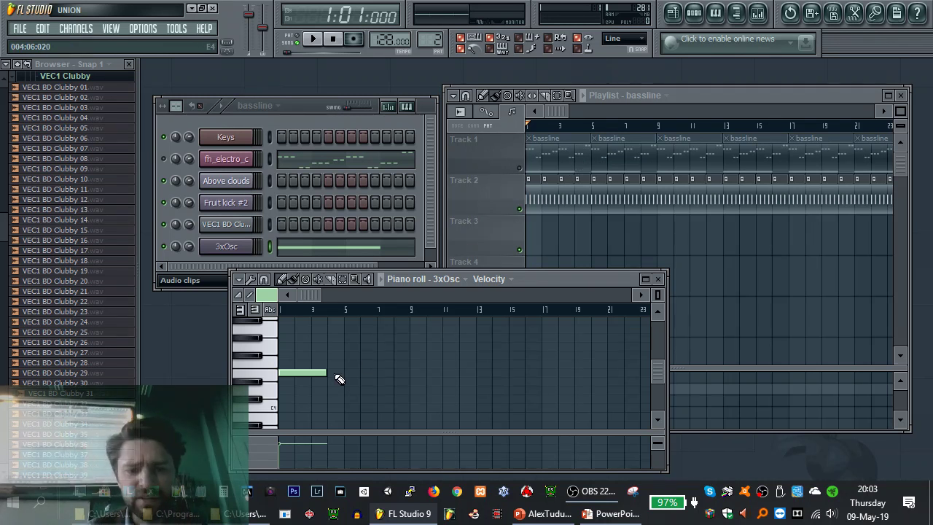
{"action": "left_click_drag", "start_coordinate": [327, 372], "coordinate": [343, 371]}
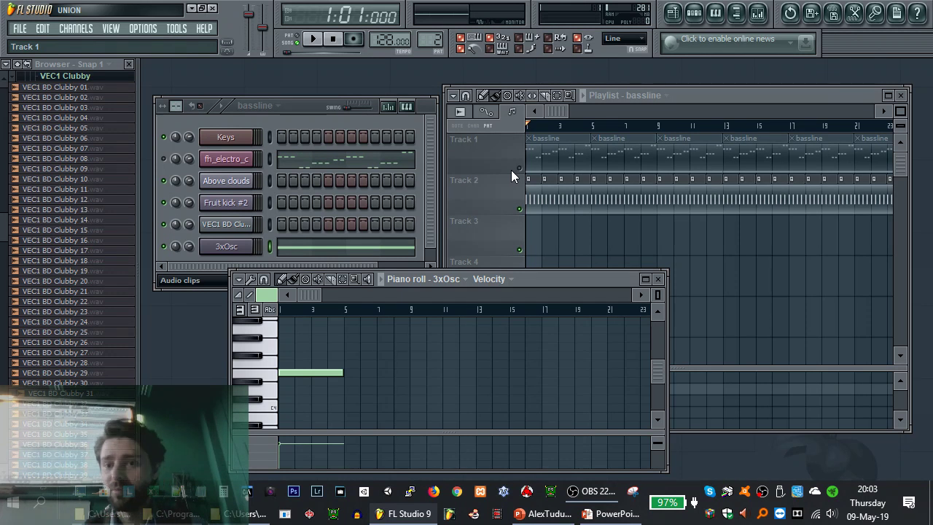
Unmute the bassline on Track 1 of the playlist and play back the arrangement with the 3xOsc note
{"action": "left_click", "coordinate": [695, 95]}
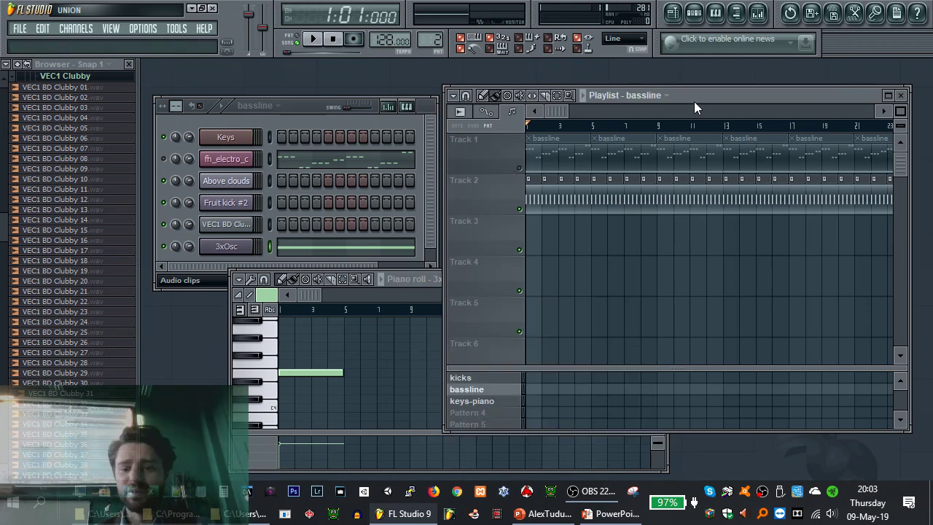
{"action": "key", "text": "space"}
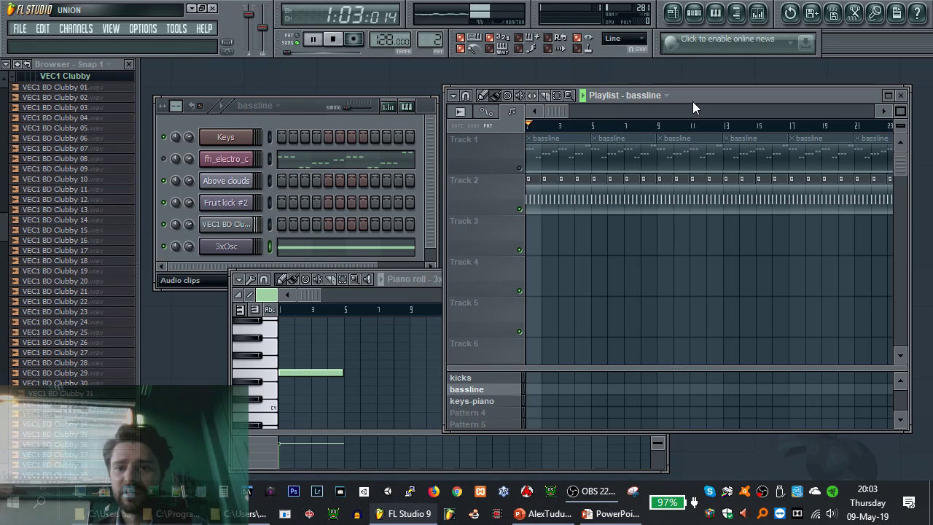
{"action": "key", "text": "space"}
{"action": "key", "text": "ctrl+a"}
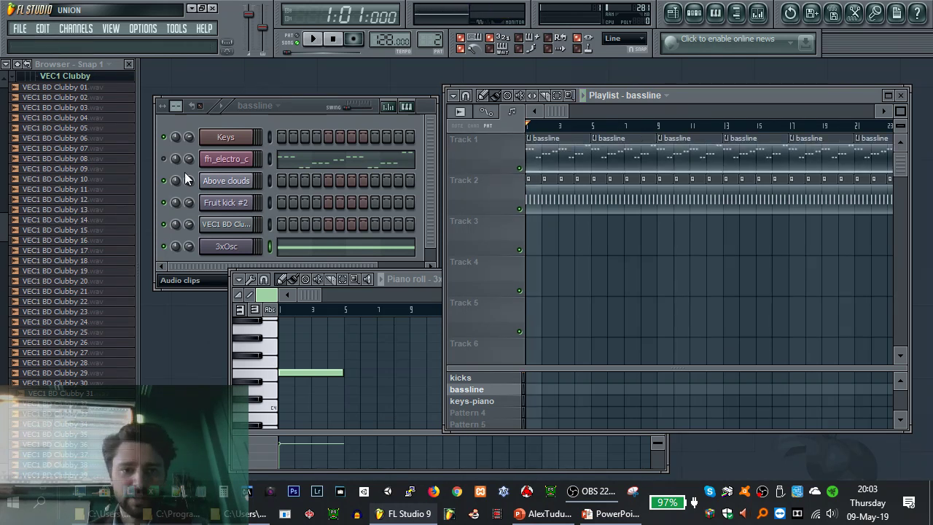
{"action": "key", "text": "space"}
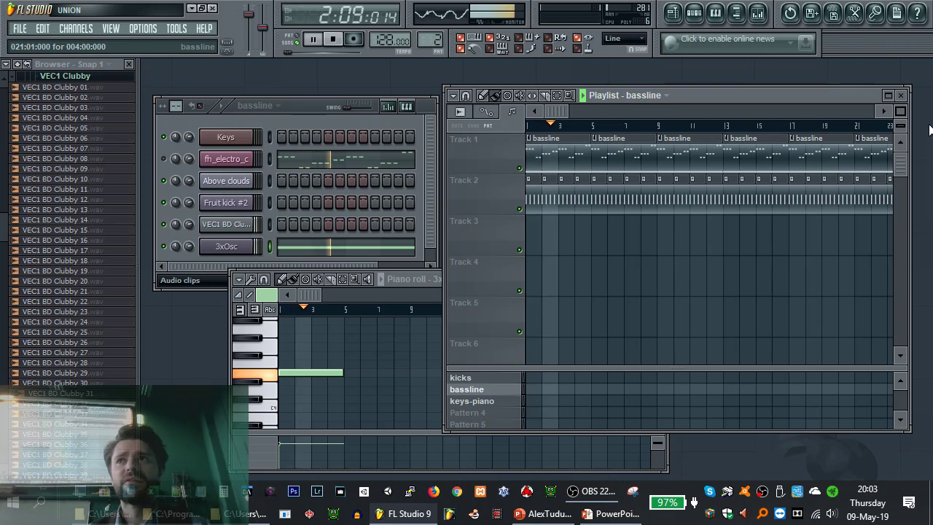
{"action": "key", "text": "space"}
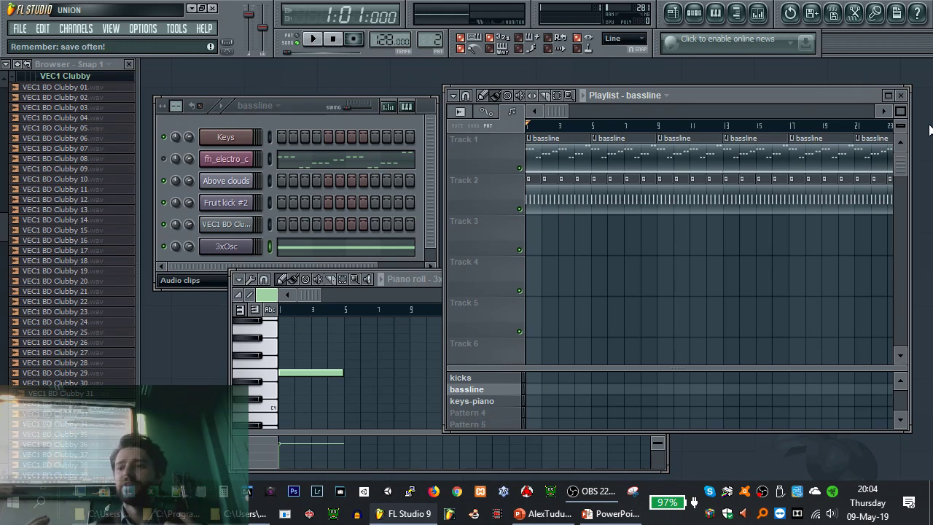
Mute the VEC1 BD Clubby kick channel and play the arrangement without it
{"action": "left_click", "coordinate": [168, 143]}
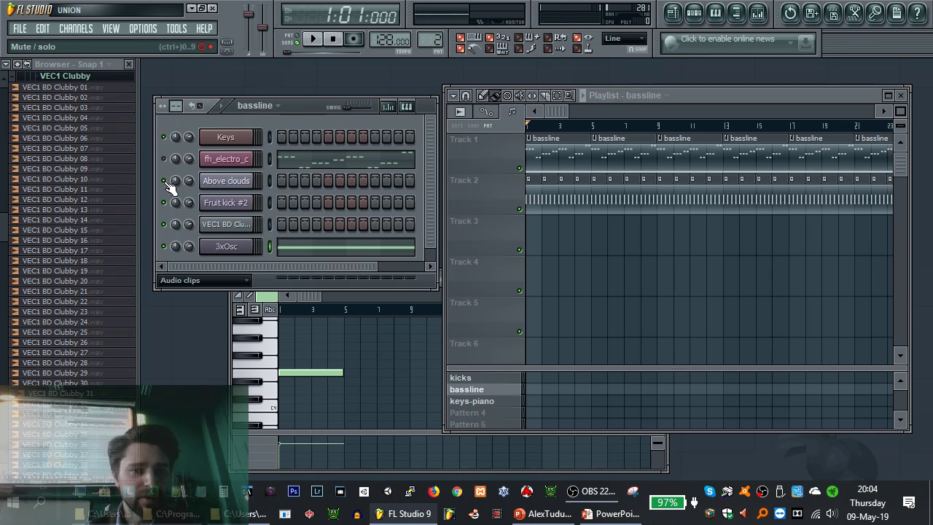
{"action": "key", "text": "space"}
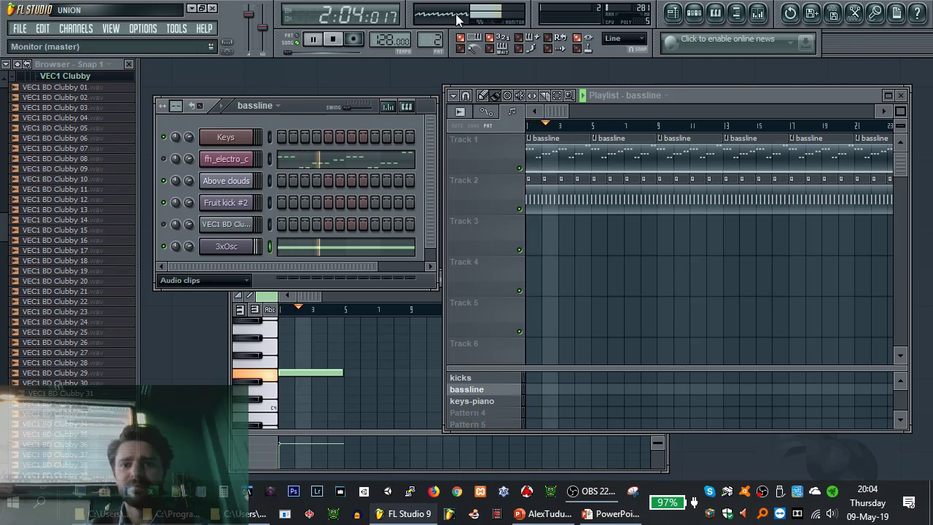
{"action": "key", "text": "space"}
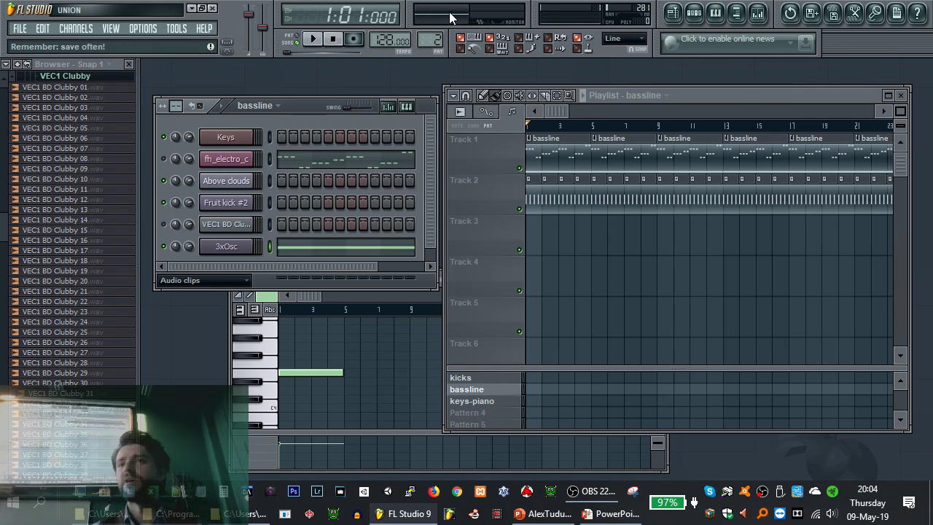
Bring up the 3xOsc channel settings, open the mixer, and move it slightly higher over the playlist
{"action": "left_click", "coordinate": [226, 246]}
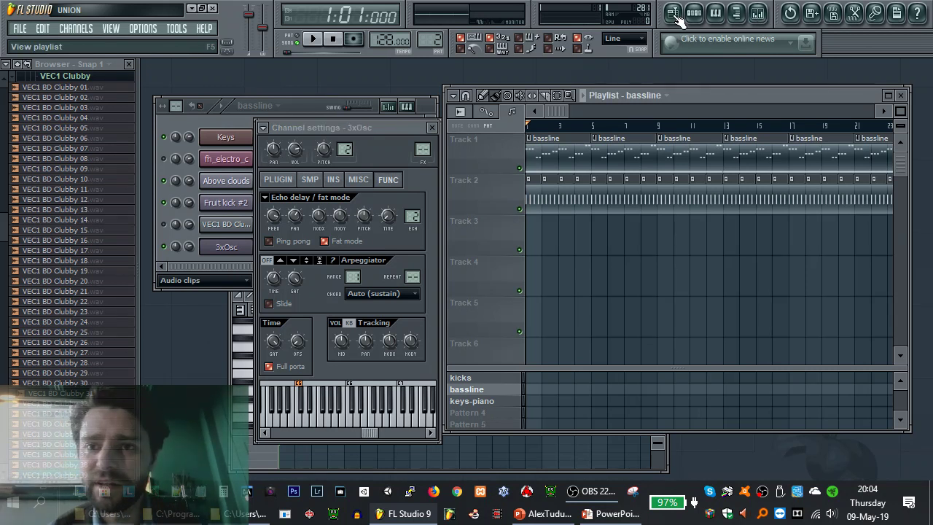
{"action": "left_click", "coordinate": [696, 16]}
{"action": "left_click", "coordinate": [696, 16]}
{"action": "left_click", "coordinate": [696, 16]}
{"action": "left_click", "coordinate": [718, 16]}
{"action": "left_click", "coordinate": [718, 15]}
{"action": "left_click", "coordinate": [757, 13]}
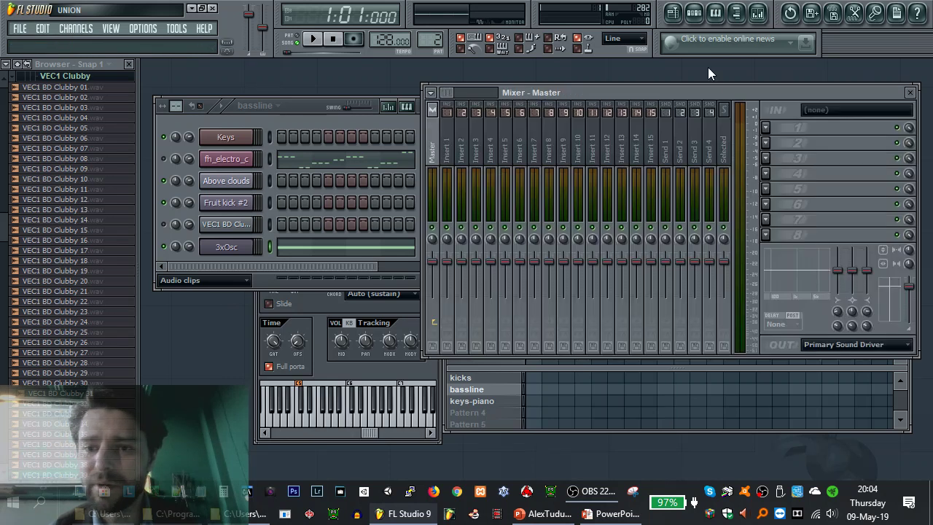
{"action": "mouse_move", "coordinate": [732, 90]}
{"action": "left_mouse_down"}
{"action": "mouse_move", "coordinate": [689, 73]}
{"action": "mouse_move", "coordinate": [696, 84]}
{"action": "mouse_move", "coordinate": [744, 76]}
{"action": "left_mouse_up"}
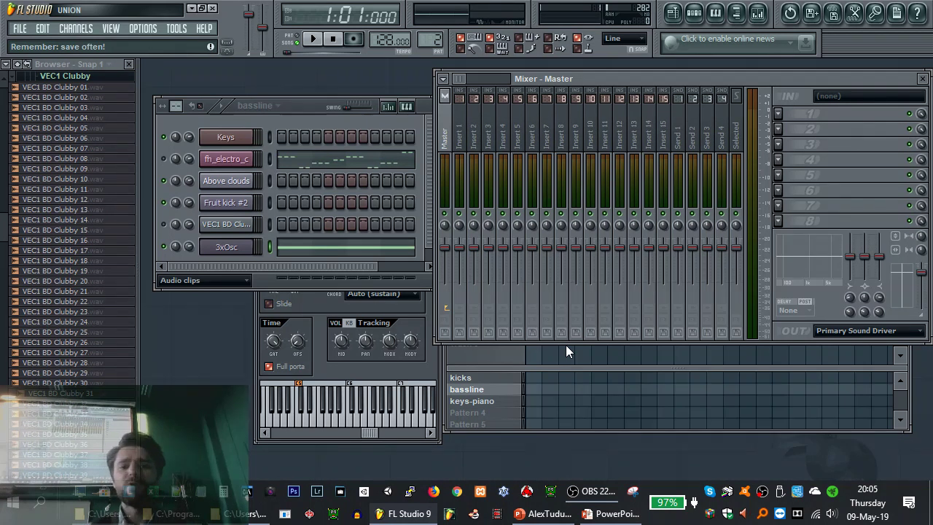
Open the Keys channel settings, move them clear of the channel rack, and select the mixer's Master track
{"action": "left_click", "coordinate": [226, 139]}
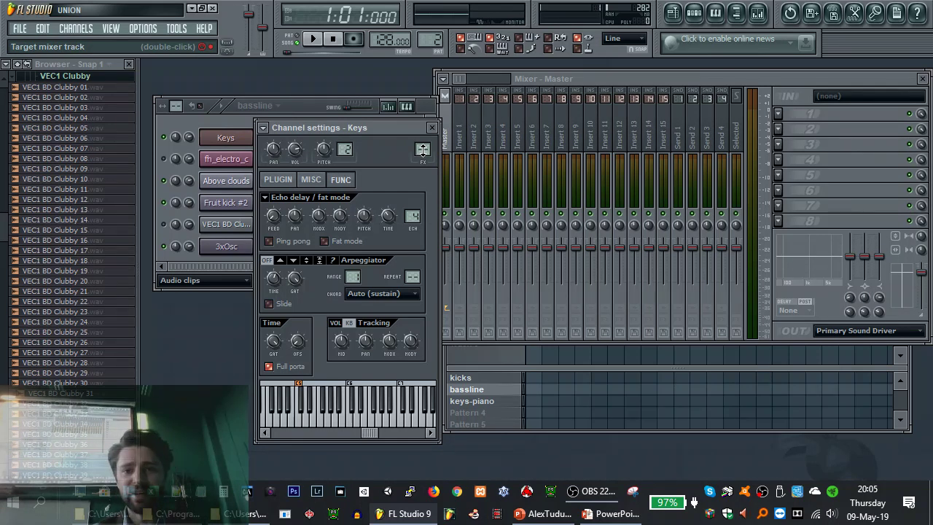
{"action": "left_click_drag", "start_coordinate": [368, 130], "coordinate": [664, 181]}
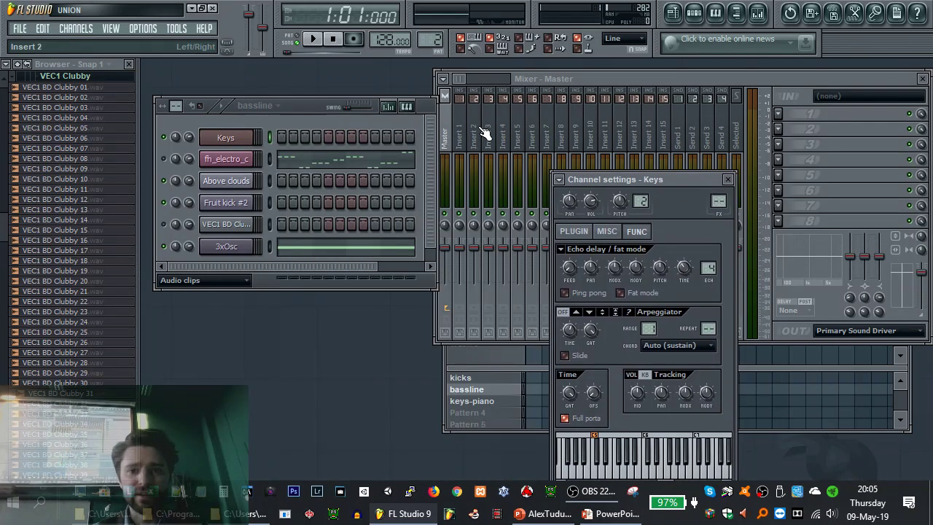
{"action": "left_click", "coordinate": [448, 136]}
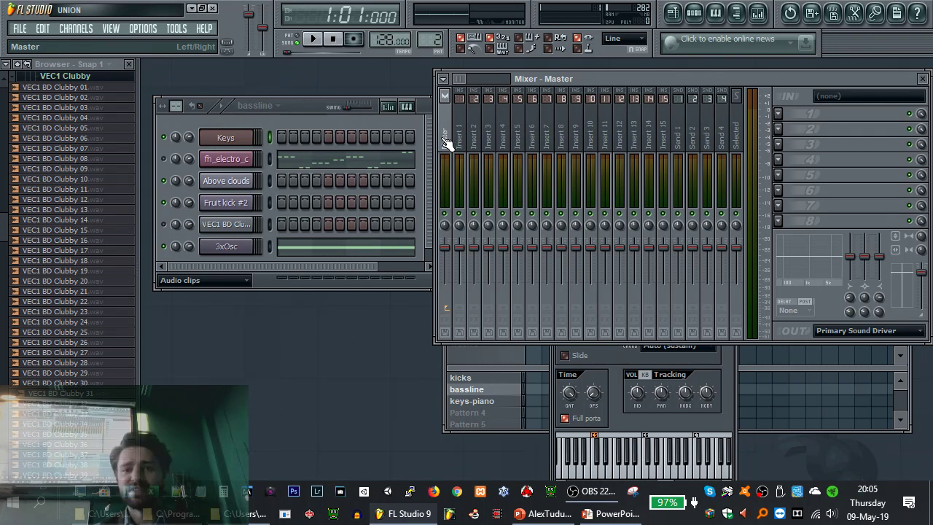
Open the 3xOsc channel settings and assign the channel to mixer track 1
{"action": "left_click", "coordinate": [456, 140]}
{"action": "left_click", "coordinate": [445, 140]}
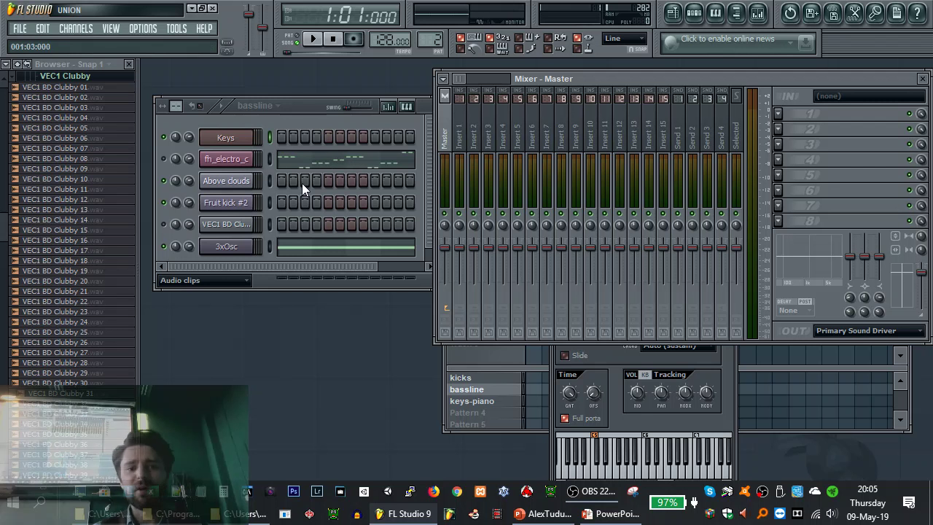
{"action": "left_click", "coordinate": [237, 250]}
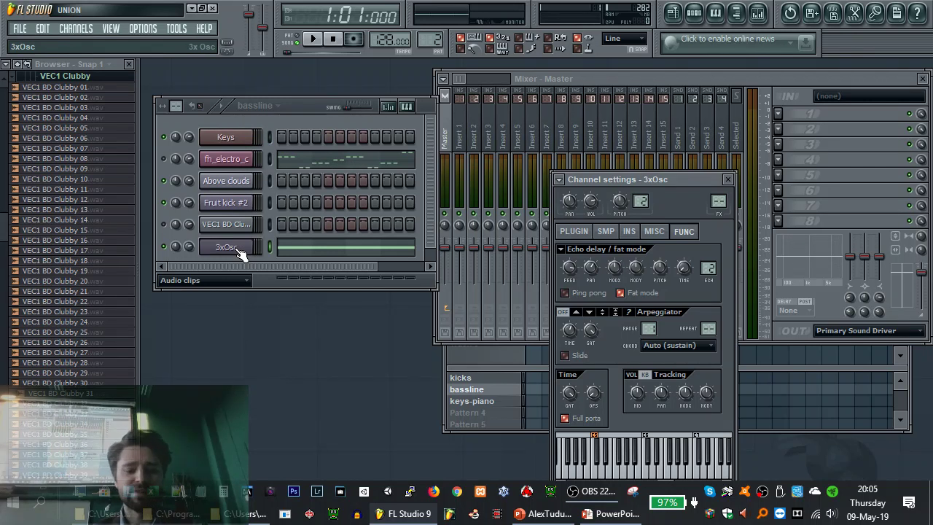
{"action": "left_click", "coordinate": [237, 250]}
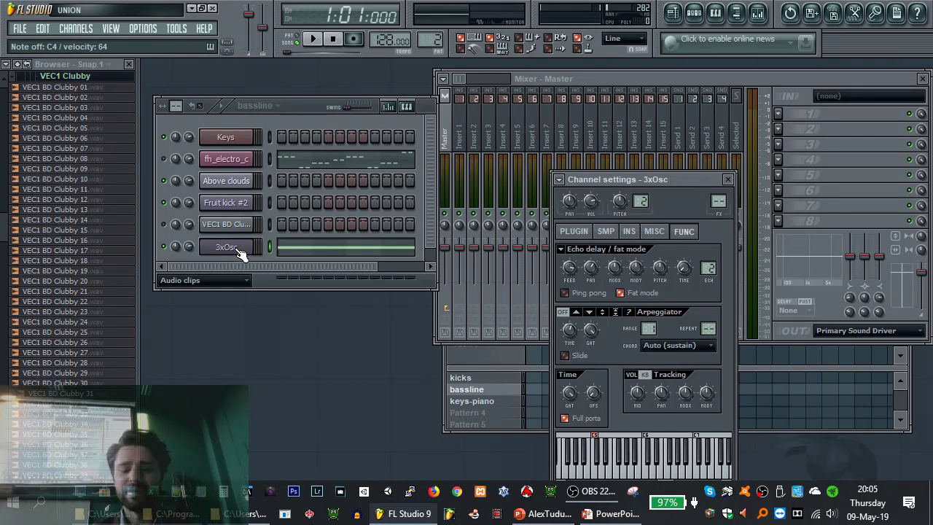
{"action": "left_click", "coordinate": [239, 249]}
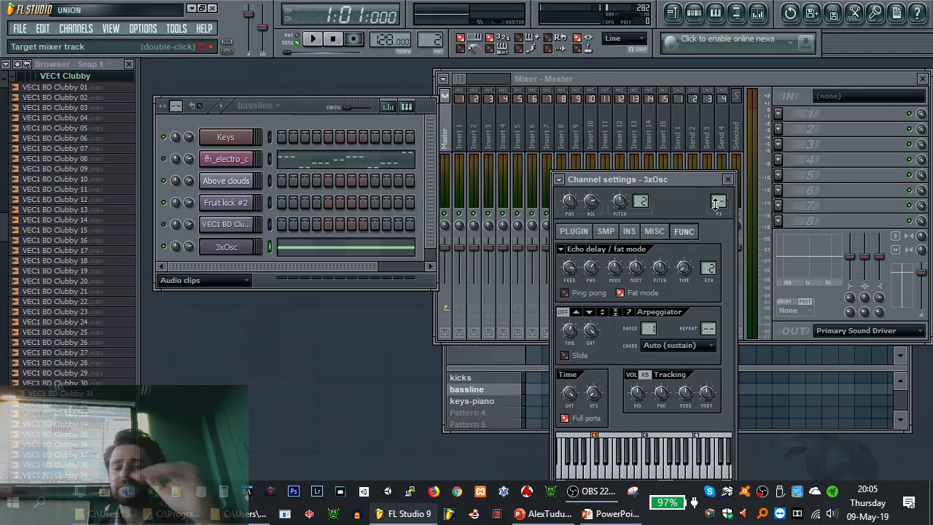
{"action": "scroll", "coordinate": [718, 201], "scroll_direction": "up", "scroll_amount": 1}
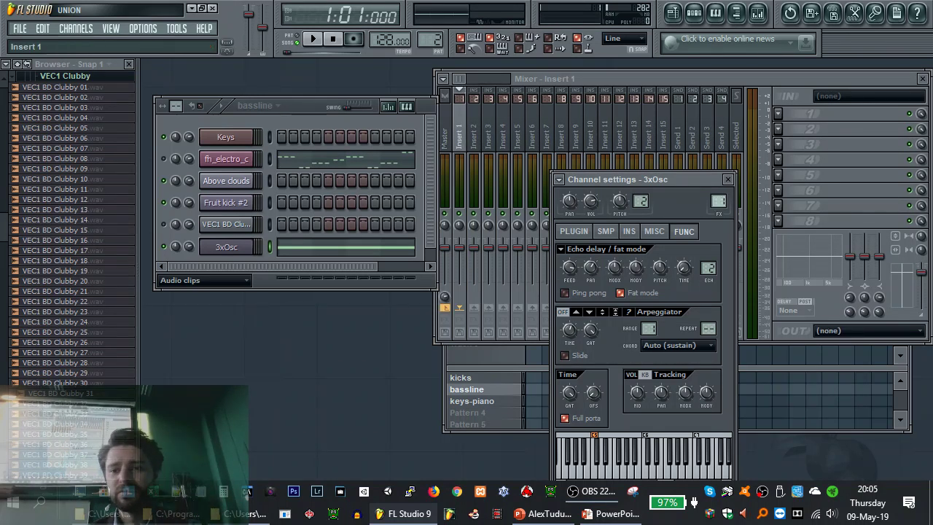
Rename mixer track Insert 1 as bassline and move the 3xOsc channel settings window clear of the mixer
{"action": "right_click", "coordinate": [460, 138]}
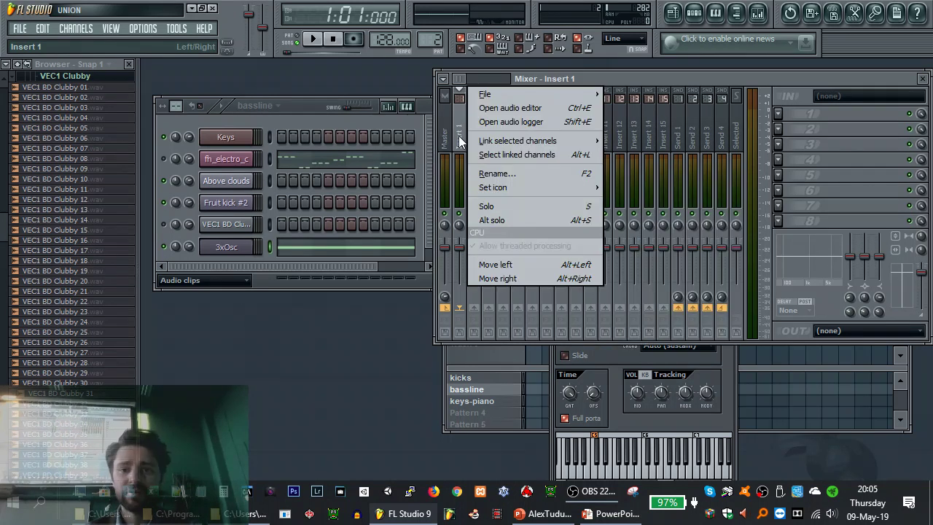
{"action": "left_click", "coordinate": [532, 173]}
{"action": "type", "text": "bassline"}
{"action": "key", "text": "Return"}
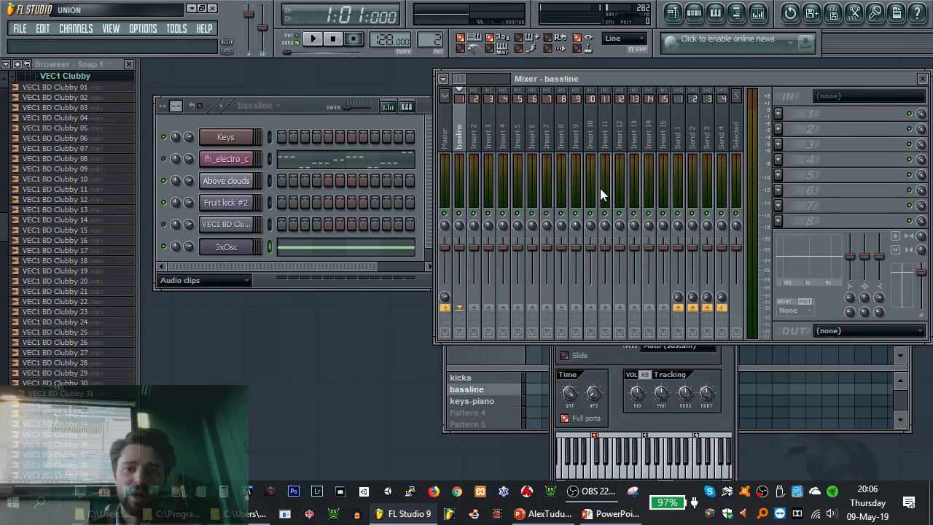
{"action": "left_click", "coordinate": [614, 358]}
{"action": "left_click_drag", "start_coordinate": [588, 174], "coordinate": [309, 128]}
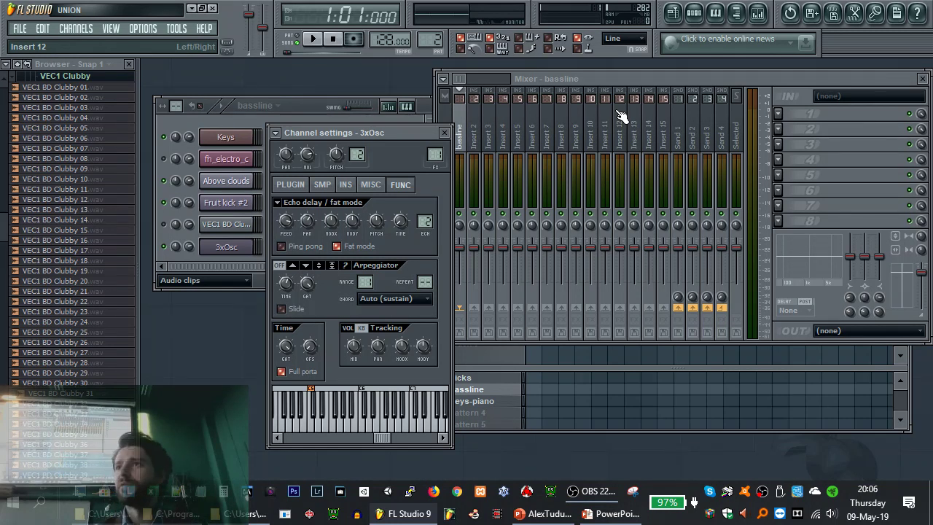
Select several insert tracks in turn, ending on bassline, to examine their sends to the Master track
{"action": "left_click", "coordinate": [574, 149]}
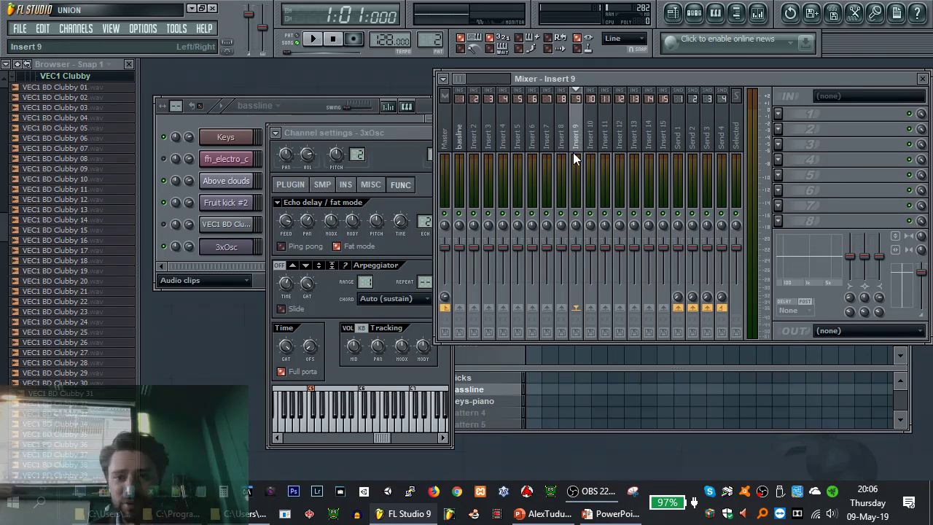
{"action": "left_click", "coordinate": [519, 140]}
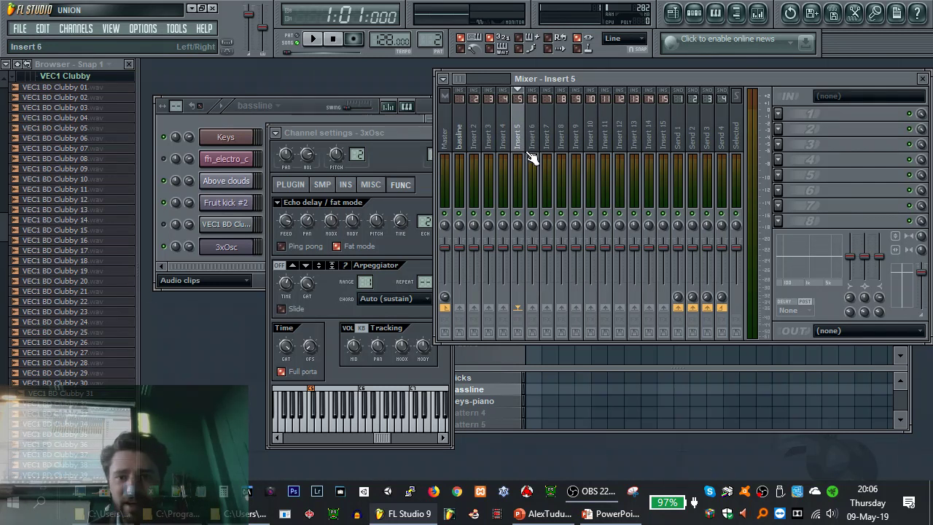
{"action": "left_click", "coordinate": [488, 139]}
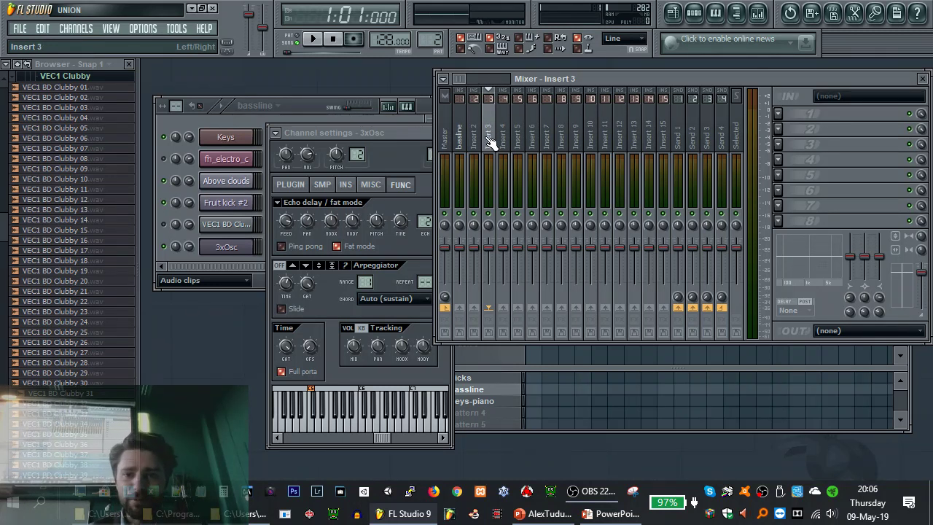
{"action": "left_click", "coordinate": [510, 144]}
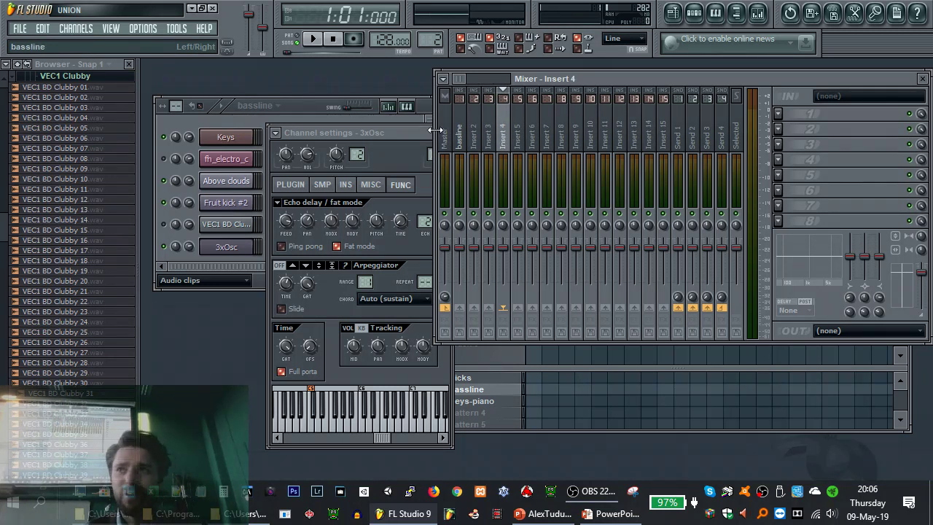
{"action": "left_click", "coordinate": [655, 141]}
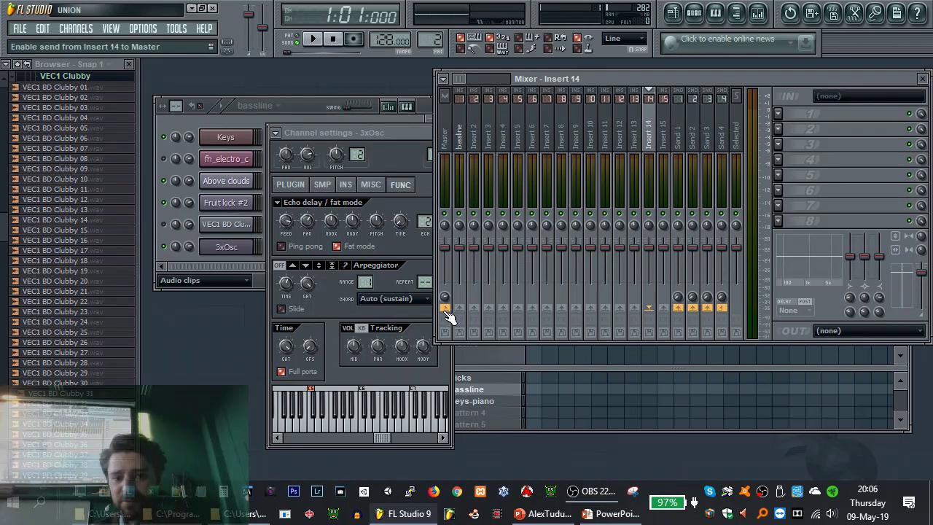
{"action": "left_click", "coordinate": [661, 142]}
{"action": "left_click", "coordinate": [577, 142]}
{"action": "left_click", "coordinate": [550, 144]}
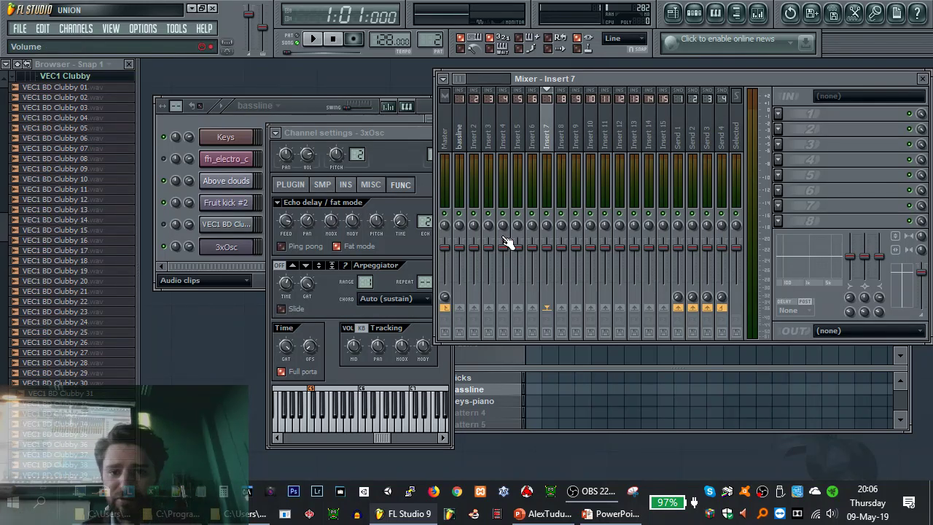
{"action": "left_click", "coordinate": [462, 132]}
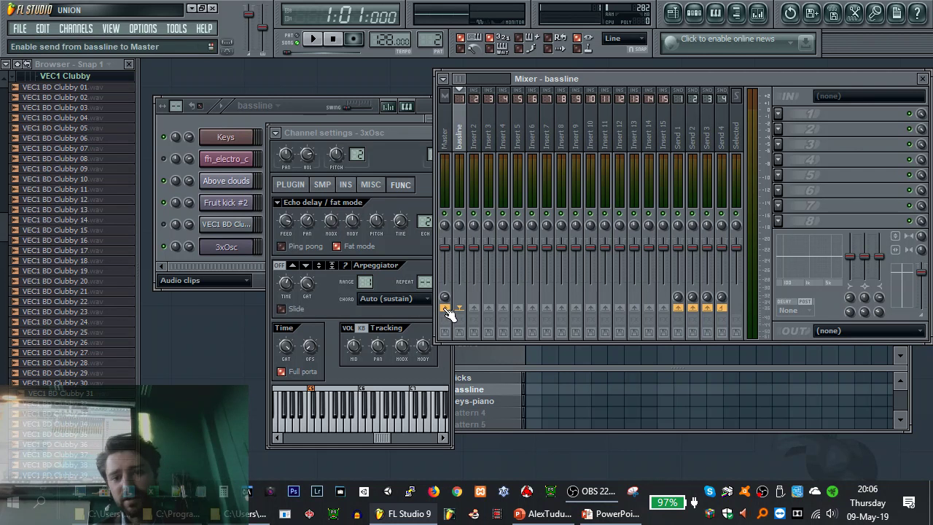
Route mixer track Insert 2 to the bassline track only
{"action": "left_click", "coordinate": [475, 138]}
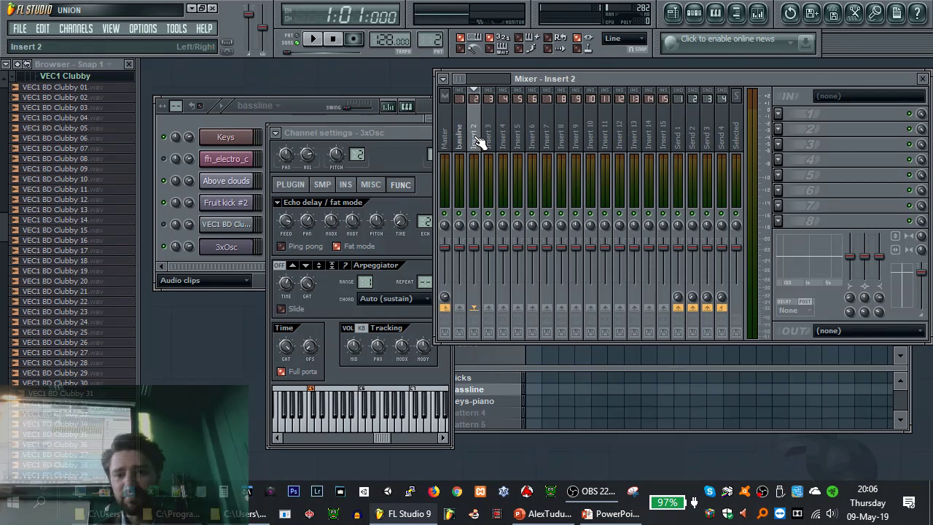
{"action": "right_click", "coordinate": [475, 139]}
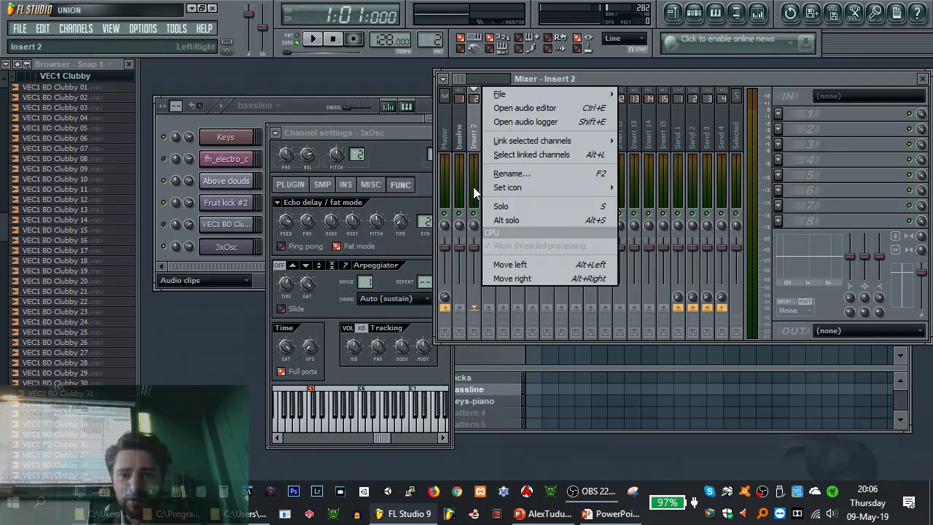
{"action": "left_click", "coordinate": [442, 307]}
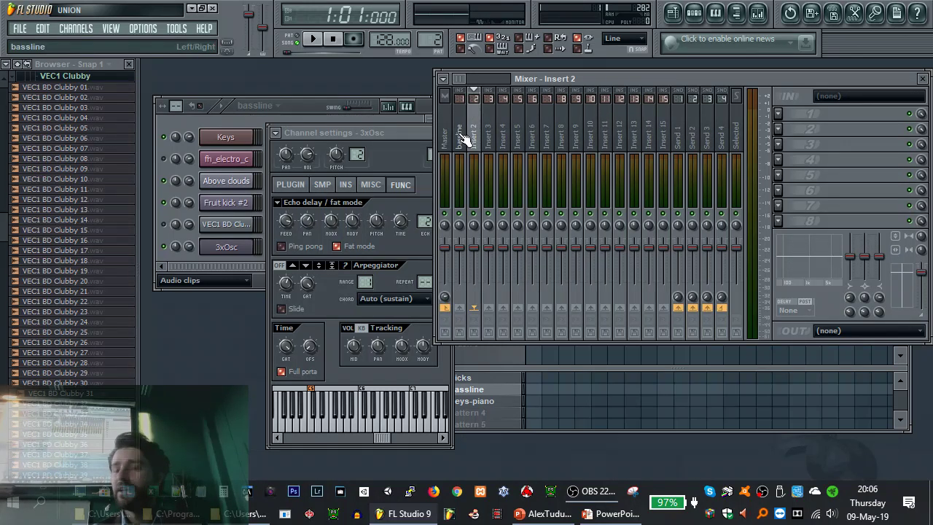
{"action": "right_click", "coordinate": [465, 309]}
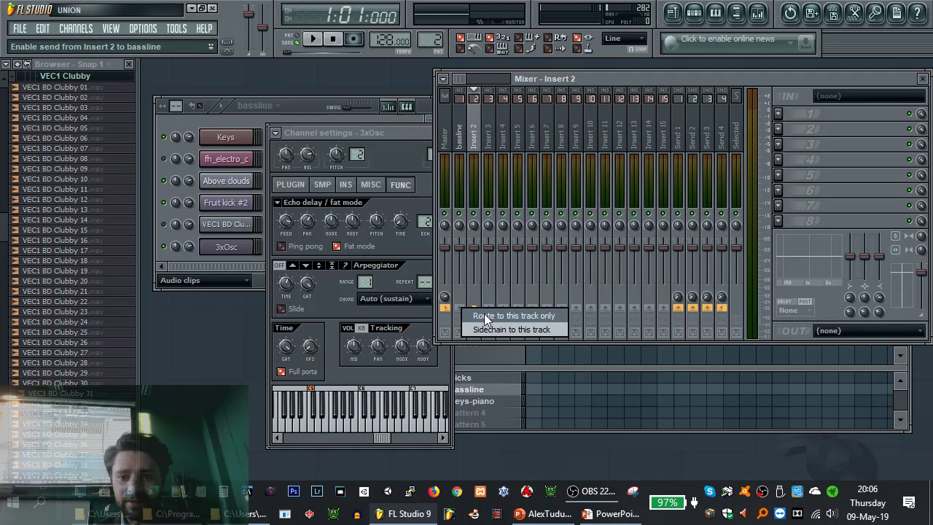
{"action": "left_click", "coordinate": [484, 315]}
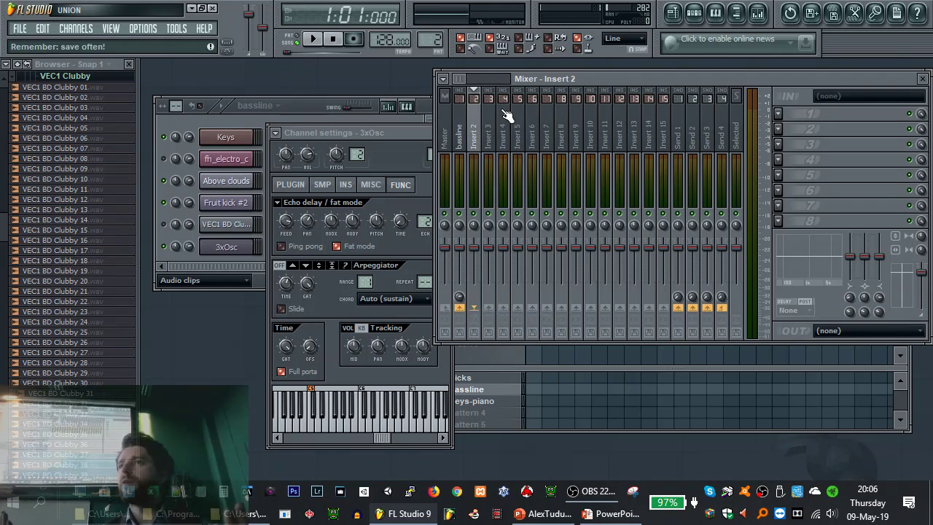
Select the bassline and Master tracks to examine the routing, and bring the 3xOsc channel settings back up
{"action": "left_click", "coordinate": [459, 138]}
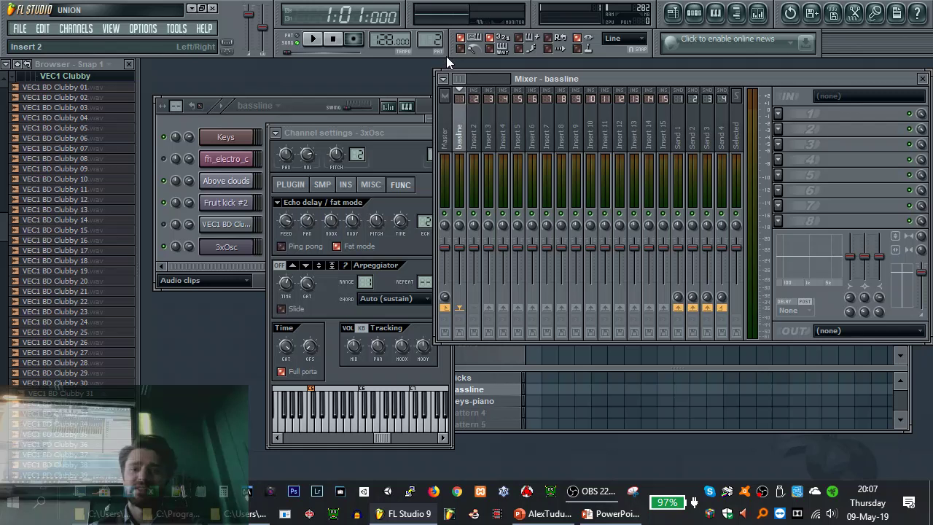
{"action": "left_click", "coordinate": [450, 131]}
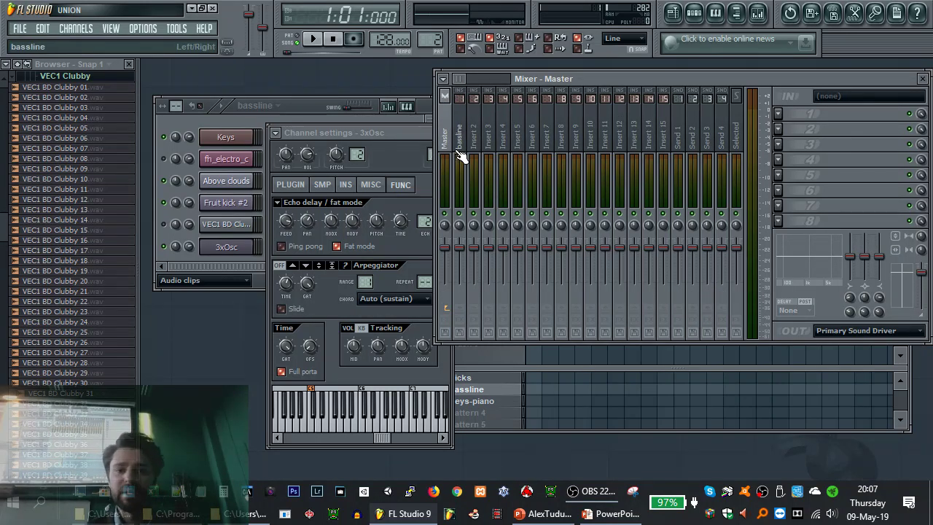
{"action": "left_click", "coordinate": [460, 157]}
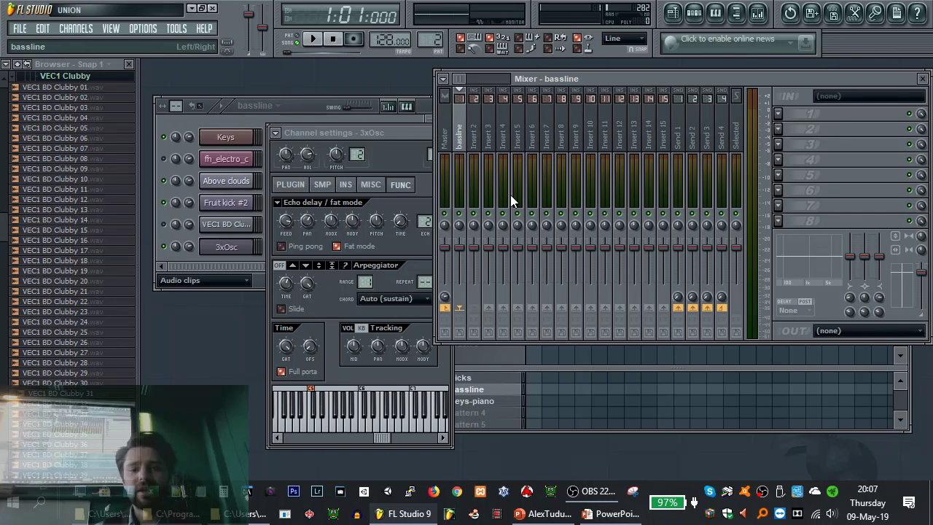
{"action": "left_click", "coordinate": [252, 247]}
{"action": "left_click", "coordinate": [252, 247]}
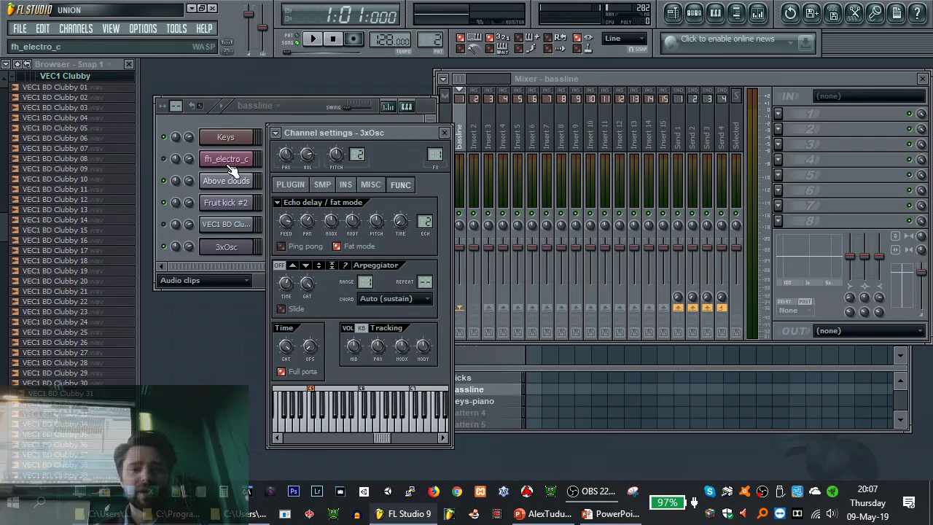
Add a TS404 bassline synthesizer channel and show its synth settings
{"action": "right_click", "coordinate": [229, 246]}
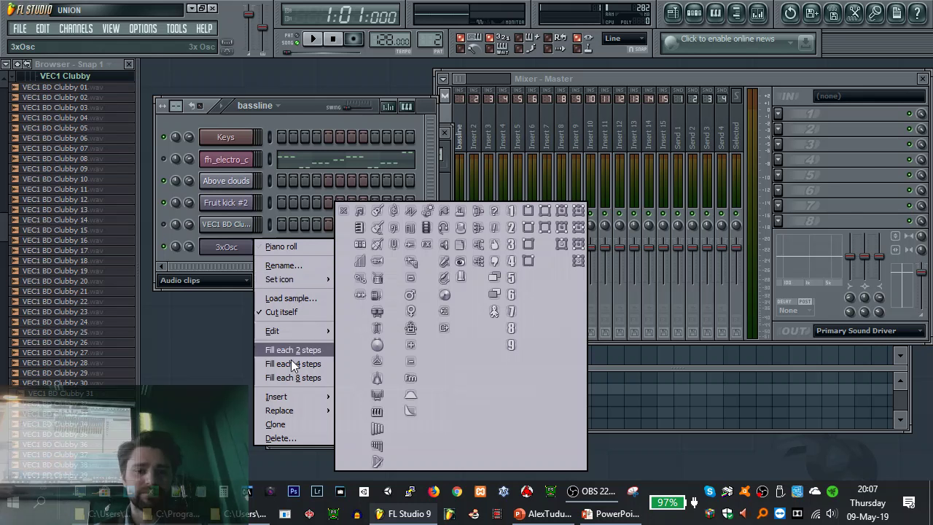
{"action": "left_click", "coordinate": [75, 28]}
{"action": "mouse_move", "coordinate": [131, 40]}
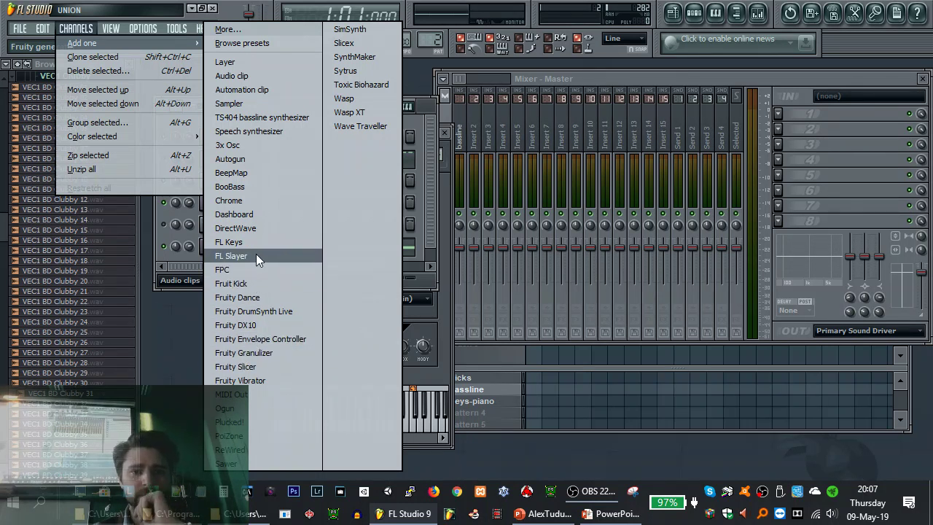
{"action": "left_click", "coordinate": [266, 118]}
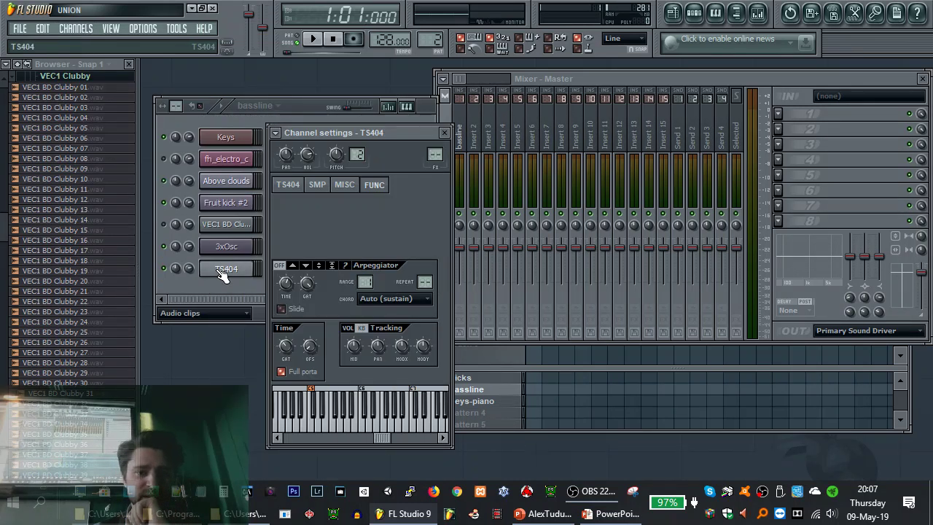
{"action": "left_click", "coordinate": [288, 184]}
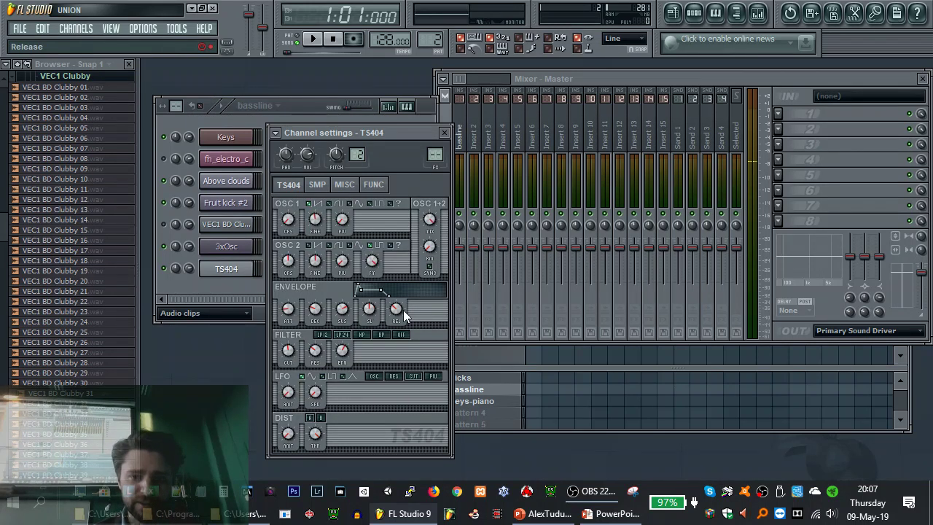
Adjust the TS404 envelope's sustain level and release while playing test notes to hear the sound
{"action": "left_click_drag", "start_coordinate": [396, 309], "coordinate": [396, 324]}
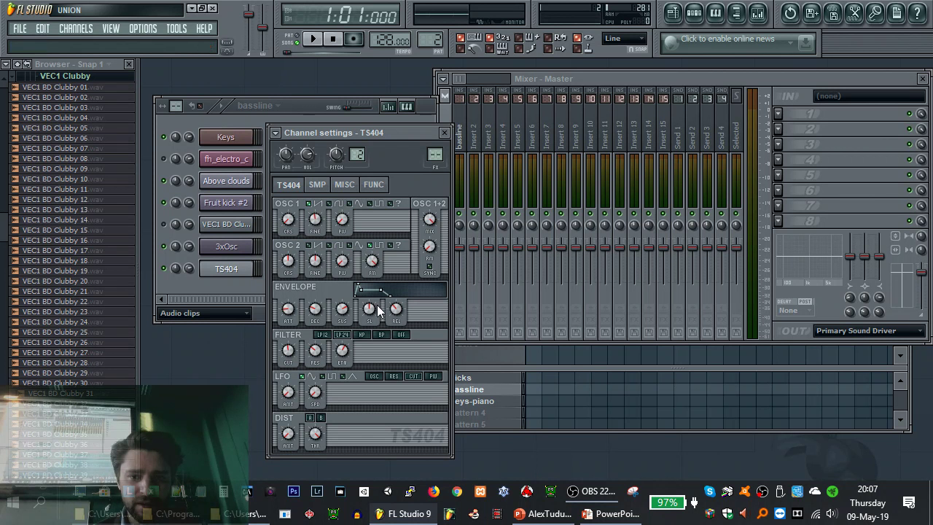
{"action": "mouse_move", "coordinate": [332, 315]}
{"action": "left_mouse_down"}
{"action": "mouse_move", "coordinate": [347, 323]}
{"action": "mouse_move", "coordinate": [347, 314]}
{"action": "left_mouse_up"}
{"action": "key", "text": "z"}
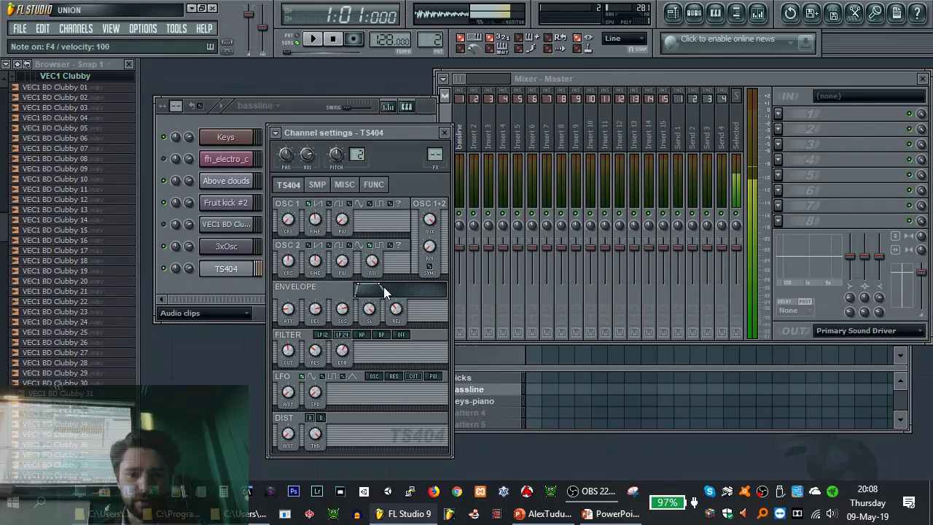
{"action": "key", "text": "z"}
{"action": "key", "text": "z"}
{"action": "key", "text": "z"}
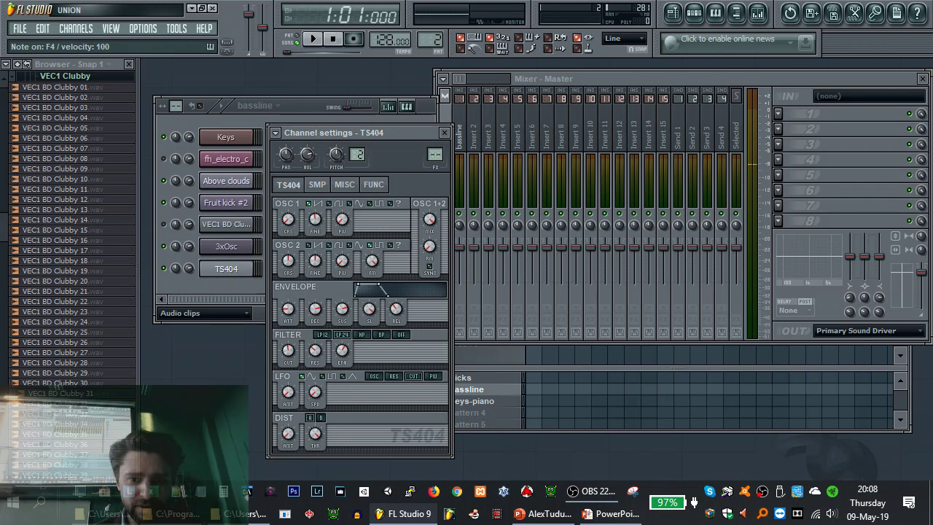
{"action": "key", "text": "z"}
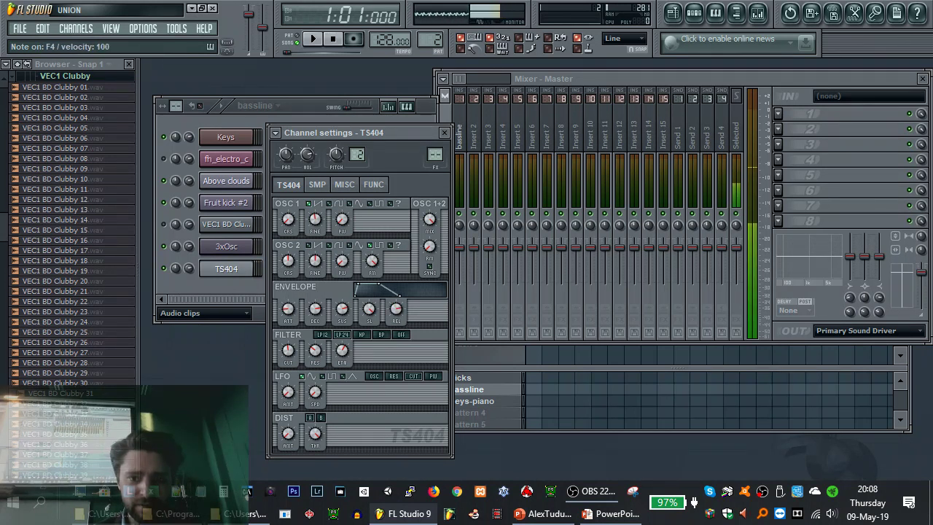
{"action": "key", "text": "z"}
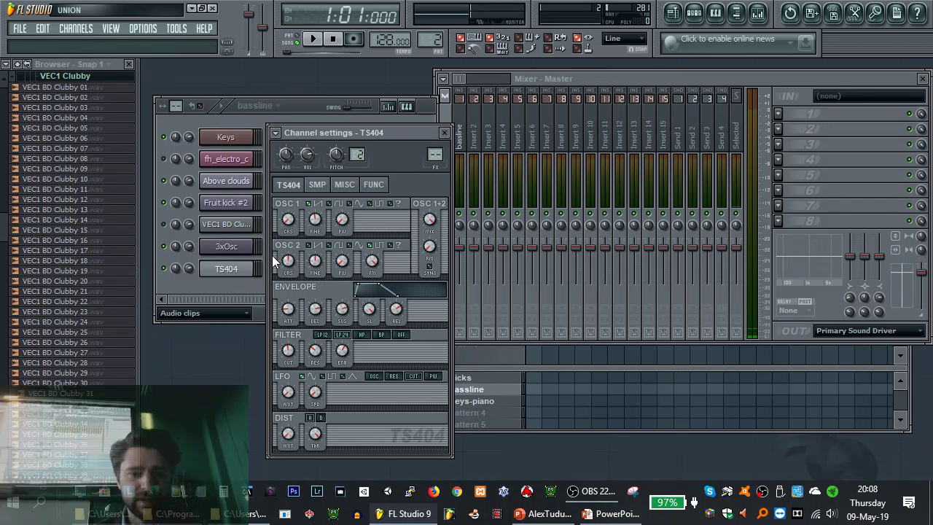
Delete the TS404 channel from the channel rack
{"action": "right_click", "coordinate": [251, 266]}
{"action": "left_click", "coordinate": [304, 446]}
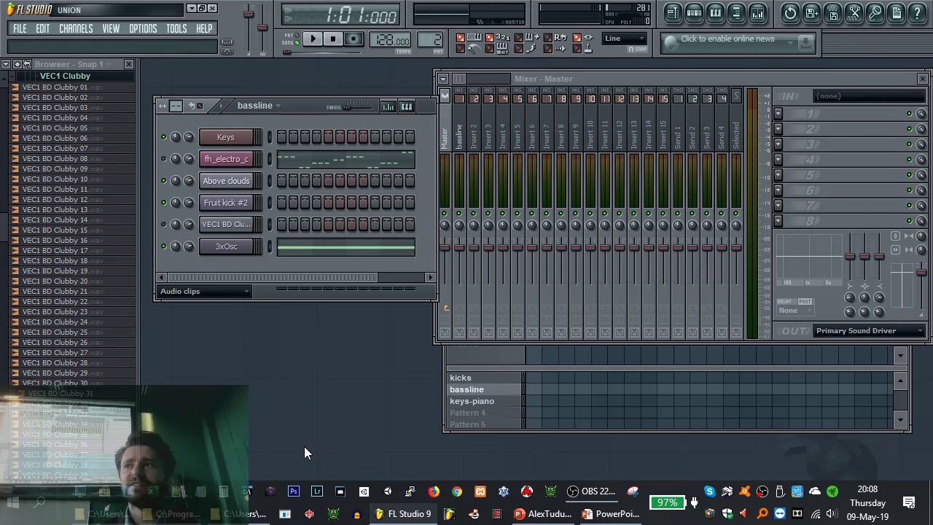
{"action": "left_click", "coordinate": [138, 28]}
{"action": "mouse_move", "coordinate": [110, 30]}
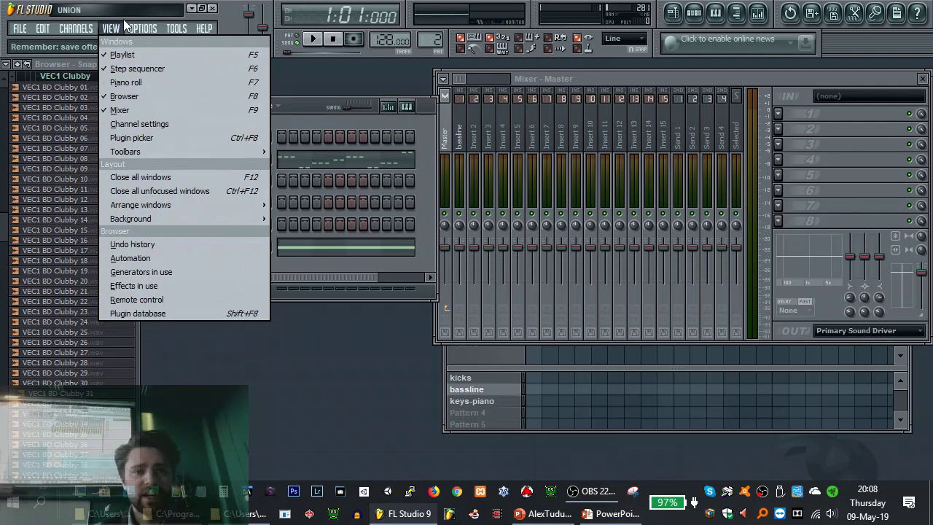
Open the file settings and browse the VST plugins extra search folder to examine Steinberg's VstPlugins directory
{"action": "mouse_move", "coordinate": [142, 29]}
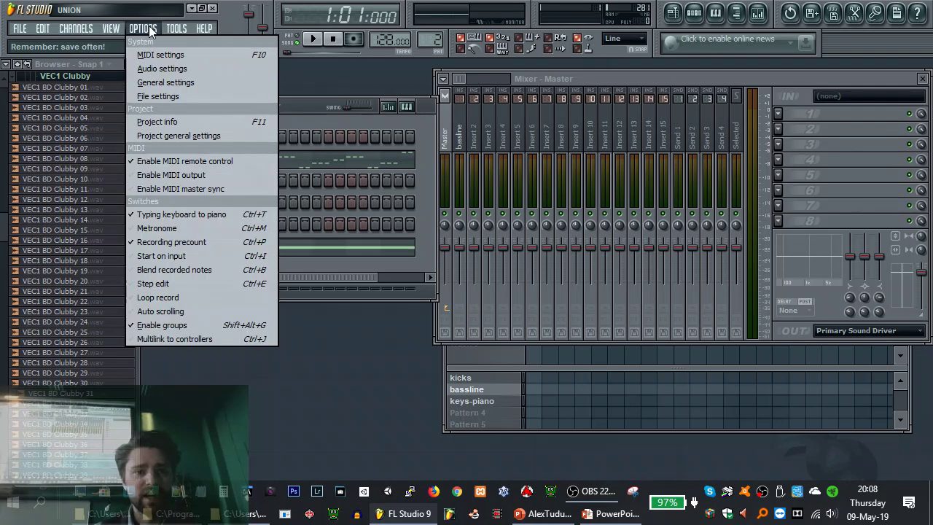
{"action": "left_click", "coordinate": [167, 96]}
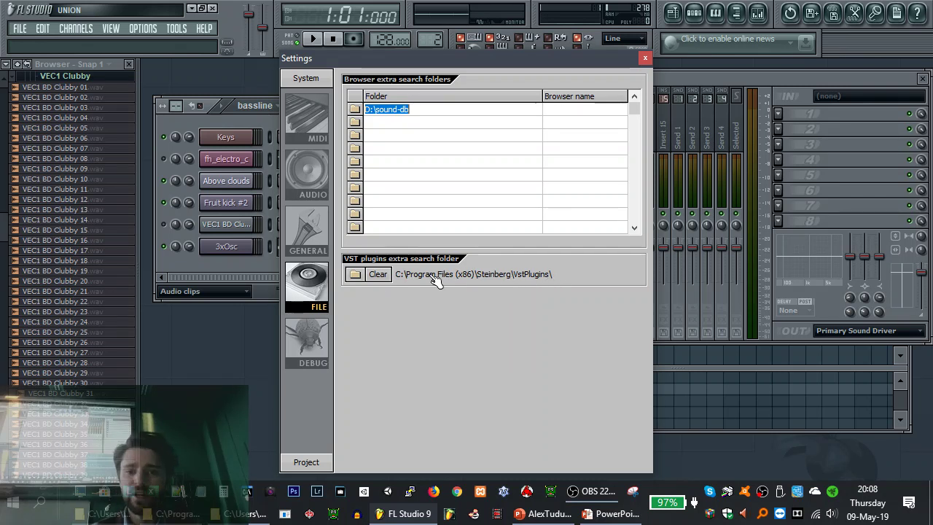
{"action": "left_click", "coordinate": [355, 274]}
{"action": "scroll", "coordinate": [487, 255], "scroll_direction": "up", "scroll_amount": 10}
{"action": "scroll", "coordinate": [492, 248], "scroll_direction": "down", "scroll_amount": 5}
{"action": "scroll", "coordinate": [503, 248], "scroll_direction": "down", "scroll_amount": 10}
{"action": "scroll", "coordinate": [500, 229], "scroll_direction": "up", "scroll_amount": 5}
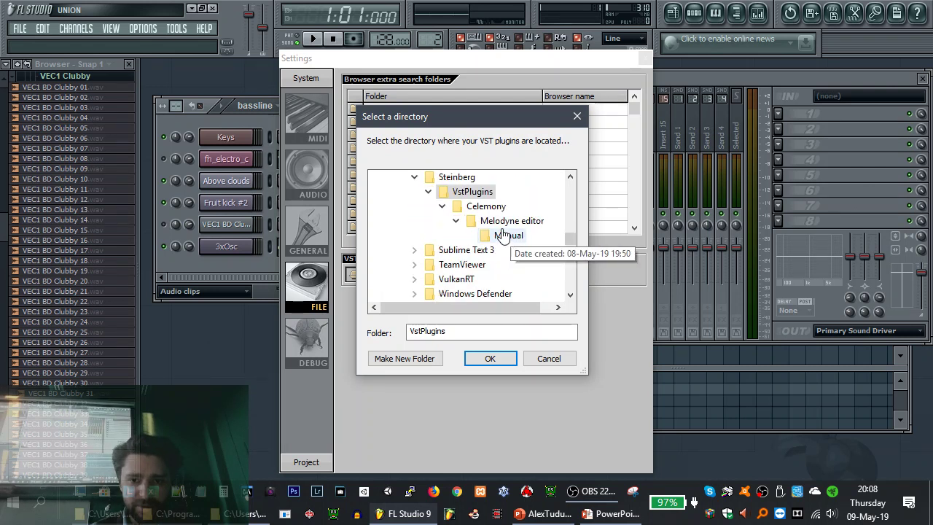
Copy the VstPlugins folder's location path from its properties, then cancel the directory selection and close the settings
{"action": "right_click", "coordinate": [482, 197]}
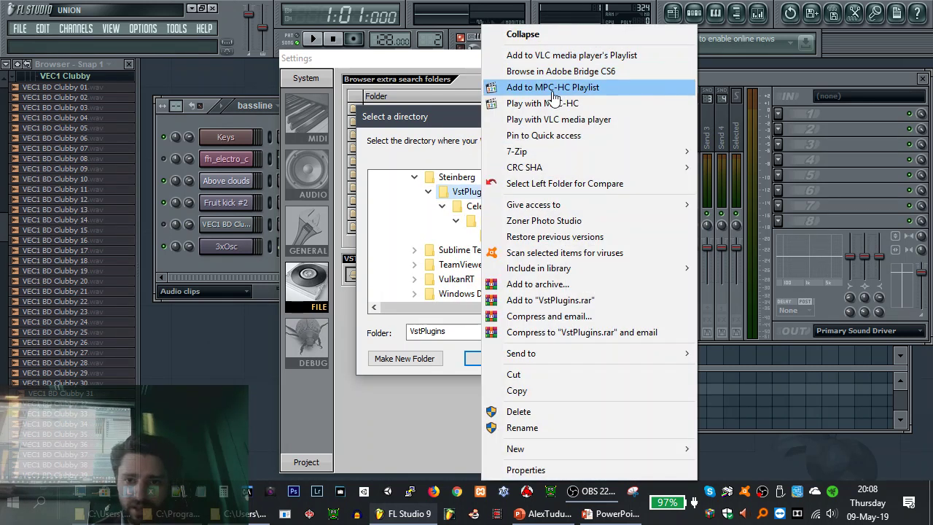
{"action": "mouse_move", "coordinate": [555, 357]}
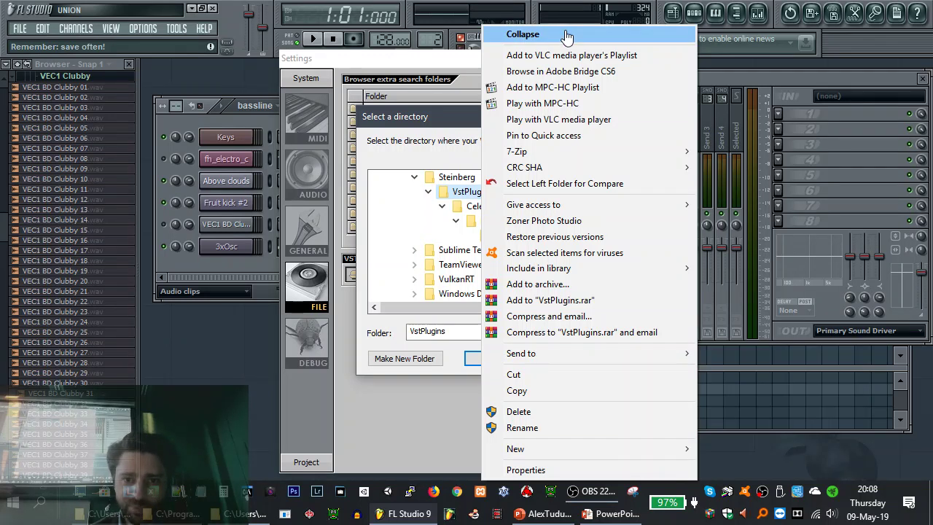
{"action": "left_click", "coordinate": [549, 470]}
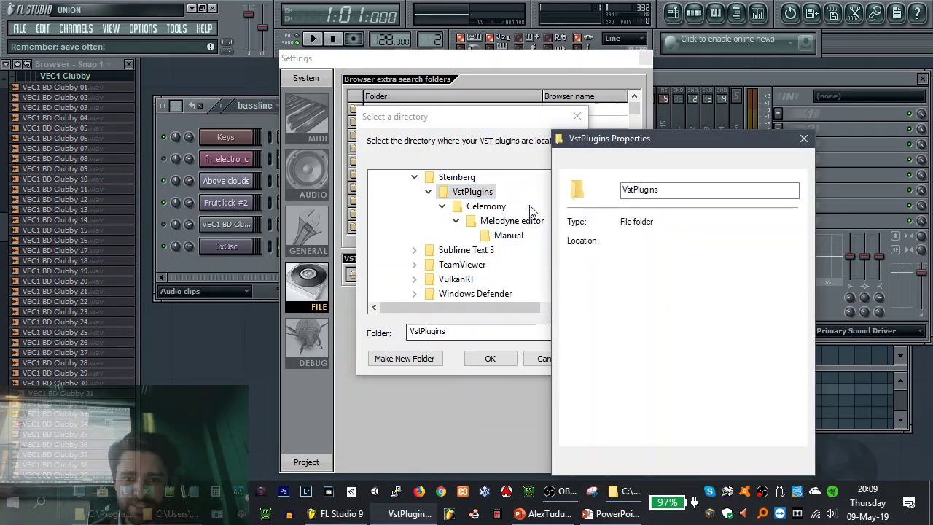
{"action": "left_click_drag", "start_coordinate": [729, 245], "coordinate": [618, 242]}
{"action": "key", "text": "ctrl+c"}
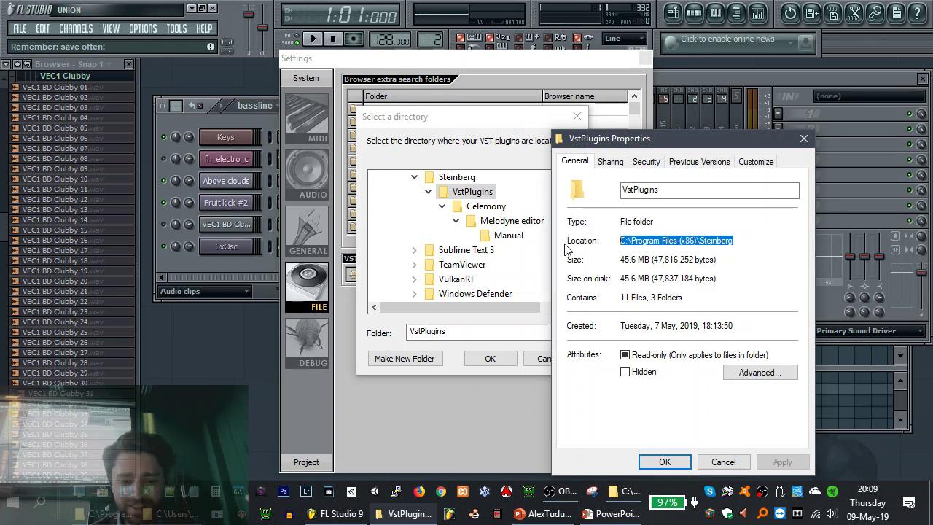
{"action": "left_click", "coordinate": [540, 358]}
{"action": "left_click", "coordinate": [544, 357]}
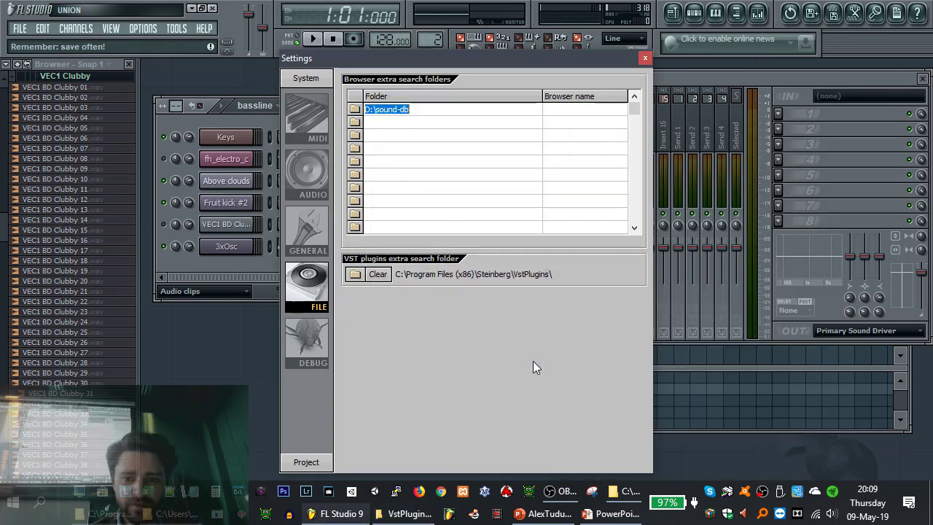
{"action": "key", "text": "Escape"}
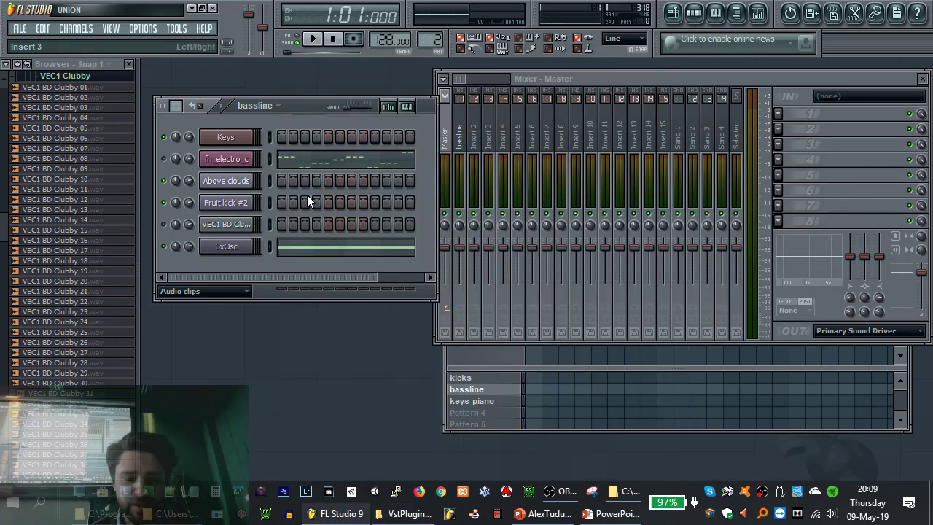
Open the copied path C:\Program Files (x86)\Steinberg in File Explorer and enter the VstPlugins folder
{"action": "left_click", "coordinate": [42, 503]}
{"action": "key", "text": "ctrl+v"}
{"action": "key", "text": "Return"}
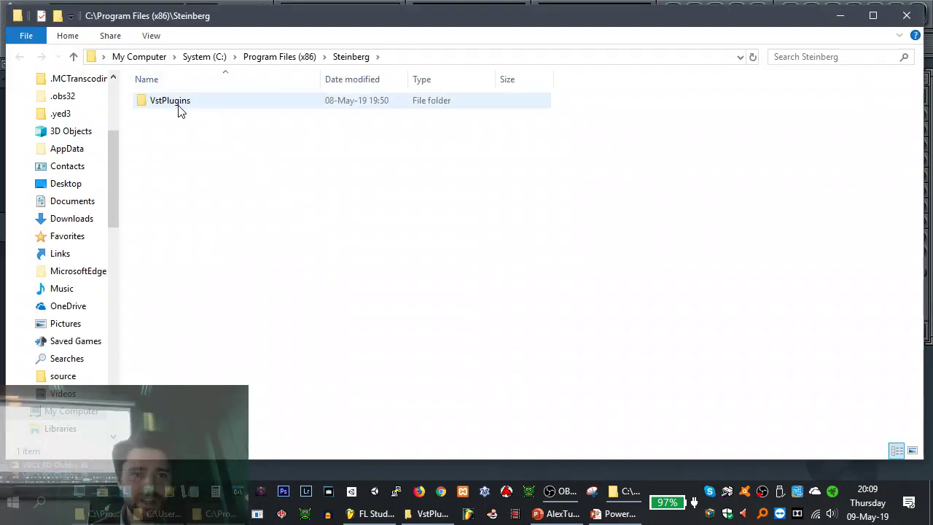
{"action": "left_click", "coordinate": [173, 106]}
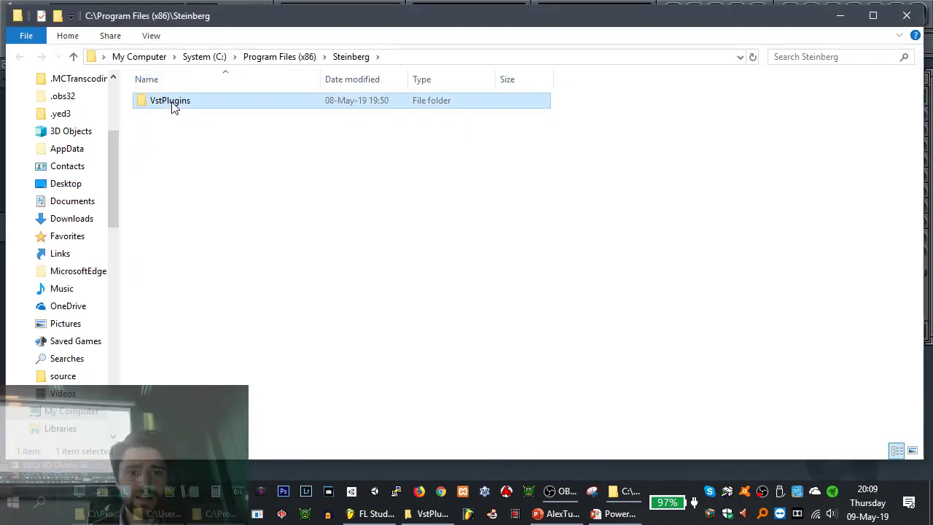
{"action": "double_click", "coordinate": [174, 106]}
Examine the installed plugin DLL files in the VstPlugins folder, then close the folder window
{"action": "mouse_move", "coordinate": [217, 180]}
{"action": "left_mouse_down"}
{"action": "mouse_move", "coordinate": [185, 105]}
{"action": "mouse_move", "coordinate": [208, 195]}
{"action": "left_mouse_up"}
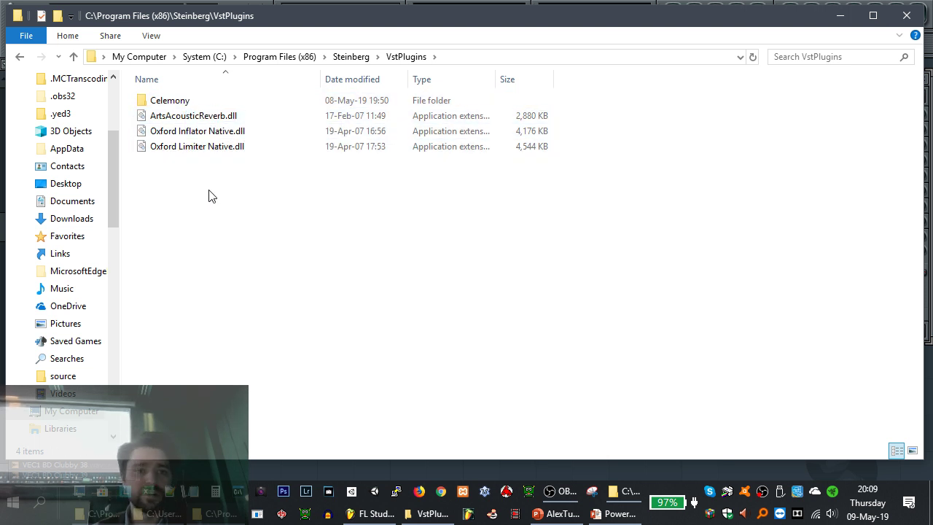
{"action": "left_click", "coordinate": [191, 148]}
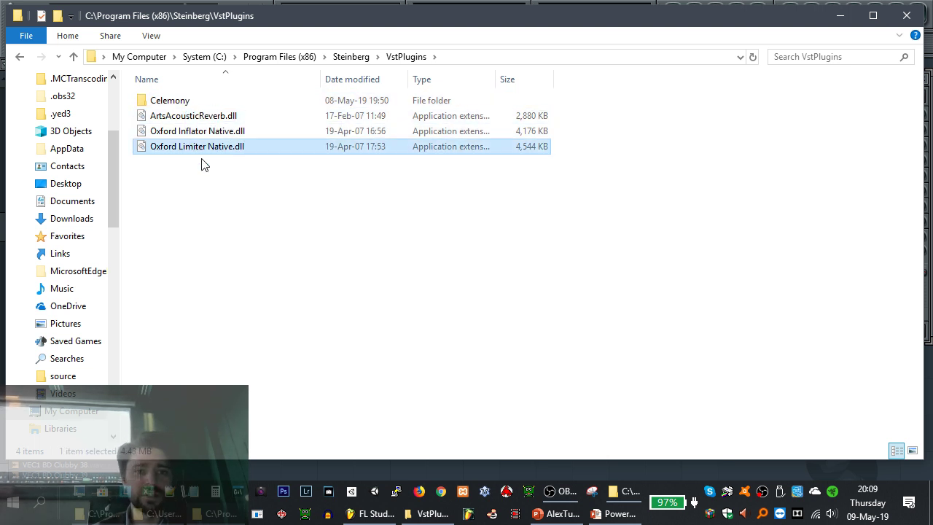
{"action": "left_click", "coordinate": [179, 120]}
{"action": "left_click", "coordinate": [213, 201]}
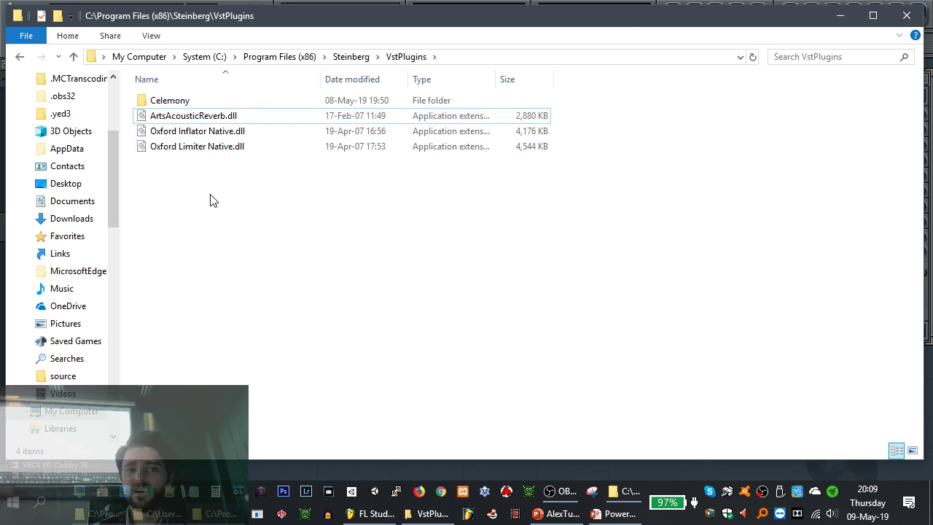
{"action": "left_click", "coordinate": [907, 17]}
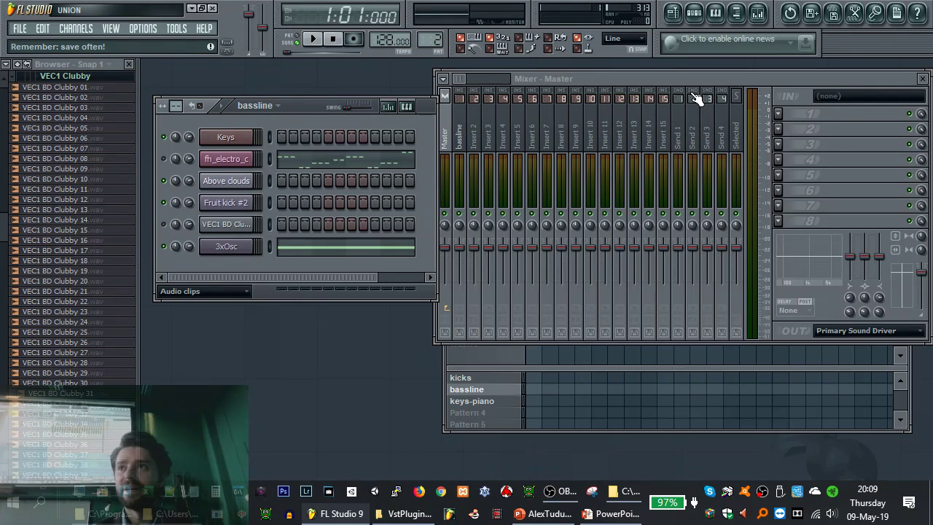
Add an FL Slayer channel and move its plugin window over the mixer
{"action": "left_click", "coordinate": [76, 28]}
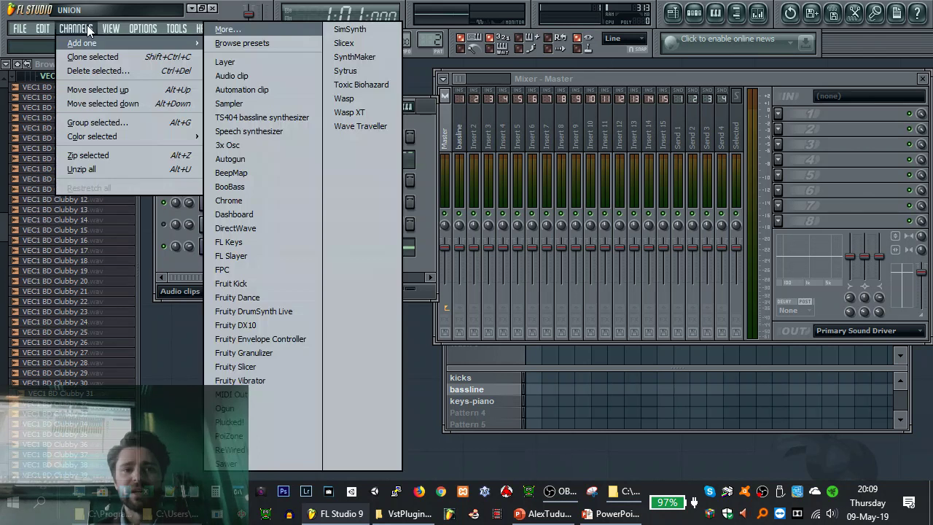
{"action": "mouse_move", "coordinate": [104, 28]}
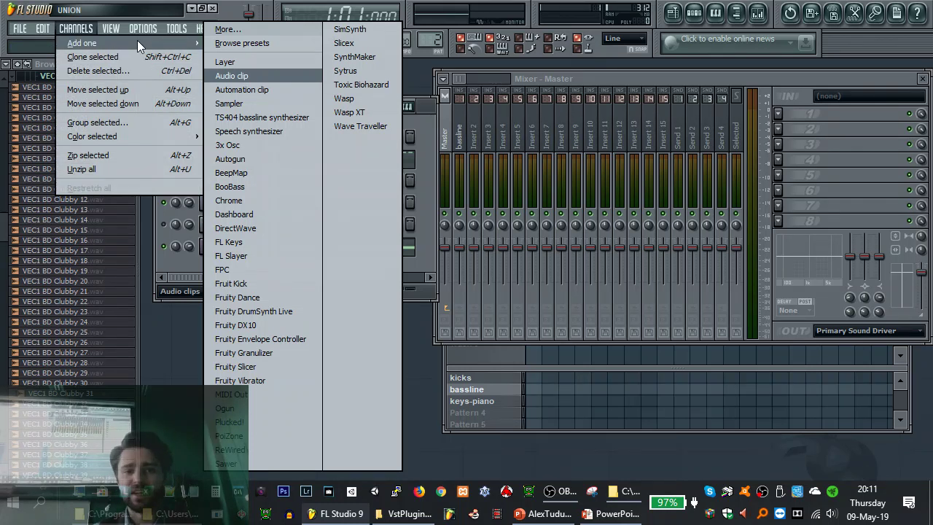
{"action": "left_click", "coordinate": [260, 256]}
{"action": "left_click_drag", "start_coordinate": [372, 227], "coordinate": [613, 99]}
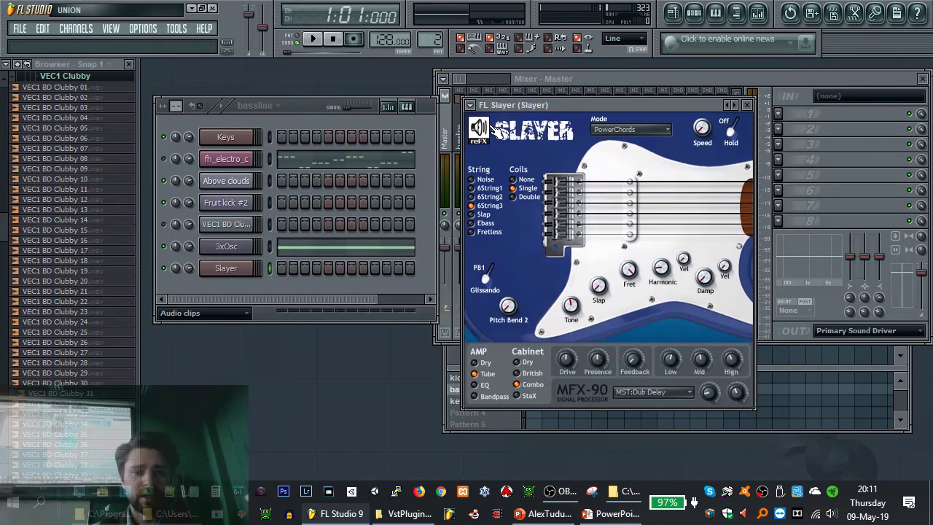
Show the Slayer channel settings and play test notes to hear its guitar sound
{"action": "left_click", "coordinate": [225, 268]}
{"action": "left_click", "coordinate": [285, 220]}
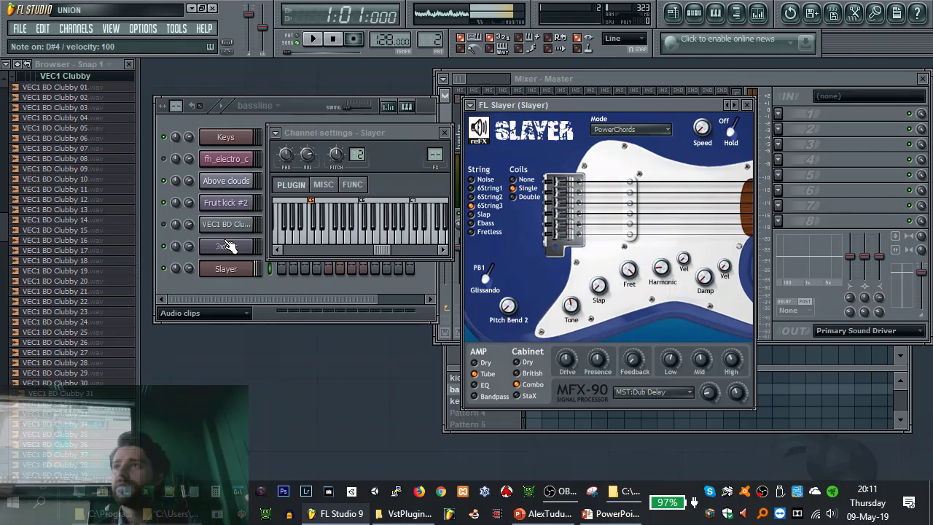
{"action": "key", "text": "v"}
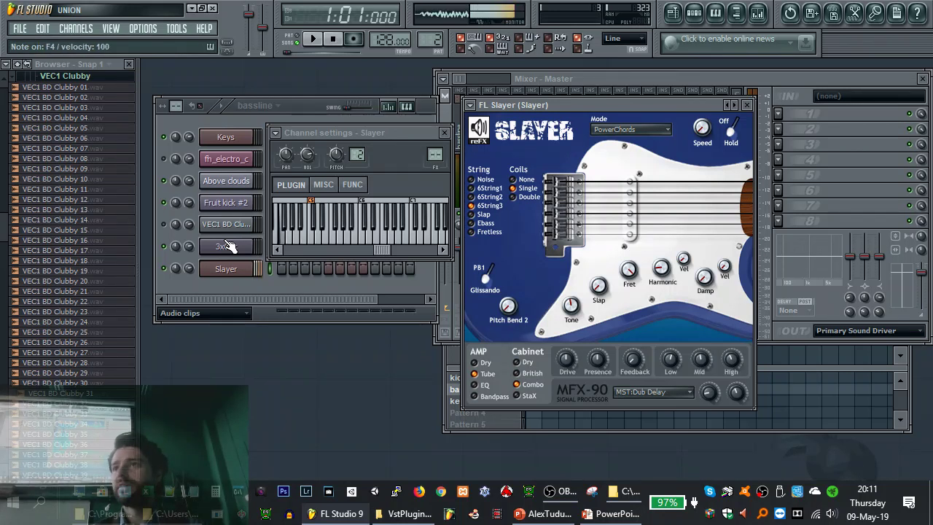
Close the Slayer plugin window, reposition the mixer in front, and select the bassline track
{"action": "left_click", "coordinate": [745, 105]}
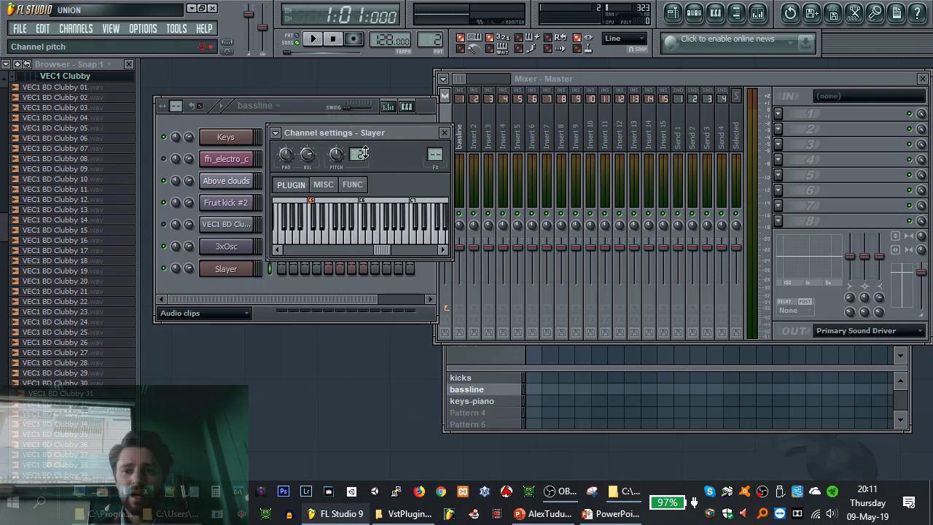
{"action": "left_click", "coordinate": [749, 85]}
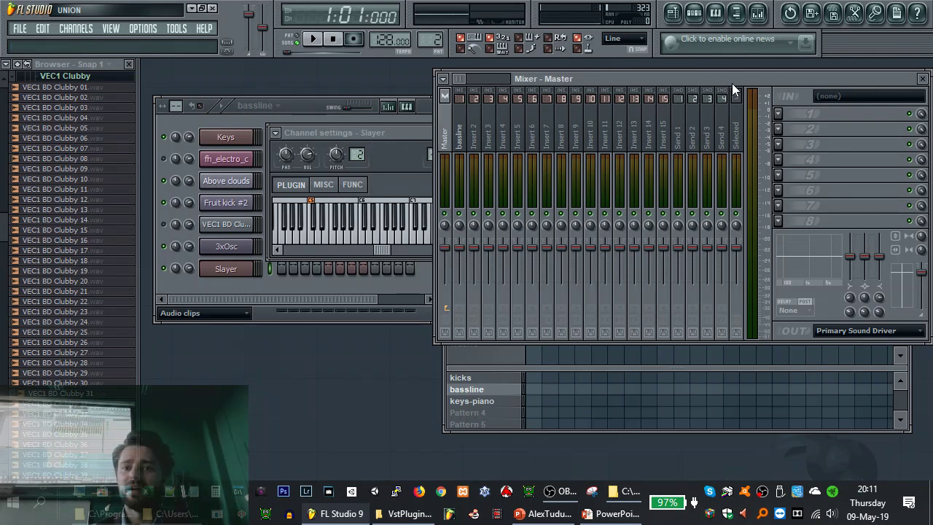
{"action": "left_click_drag", "start_coordinate": [717, 71], "coordinate": [683, 74]}
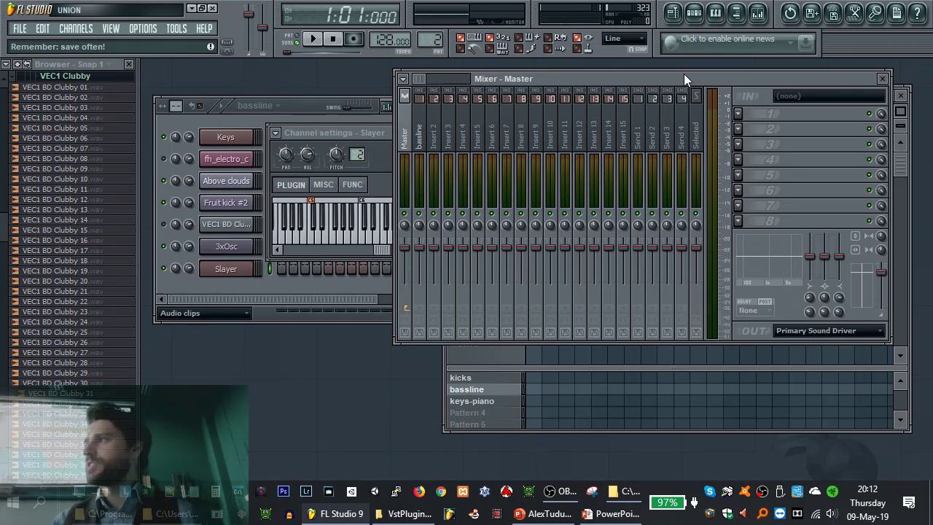
{"action": "left_click", "coordinate": [423, 137]}
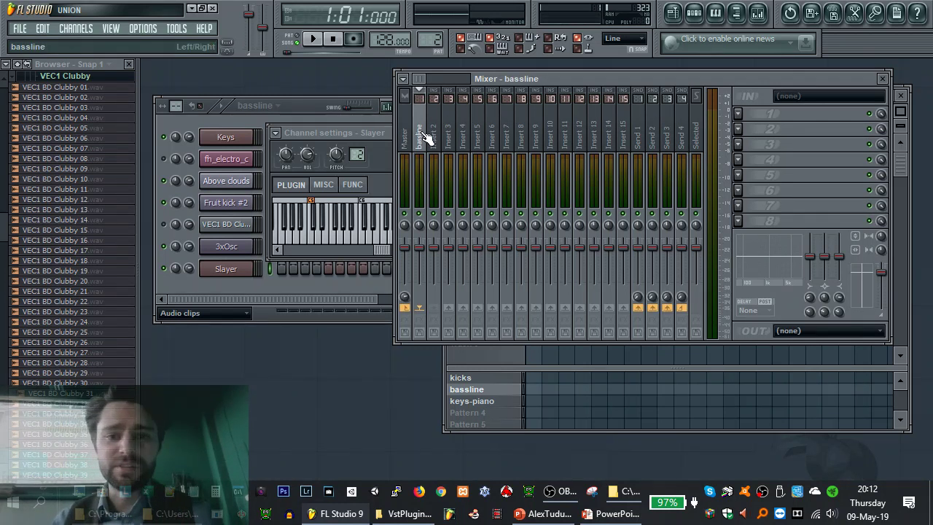
Load Fruity Delay into the bassline track's first effect slot and replace it with Fruity Balance
{"action": "left_click", "coordinate": [775, 115]}
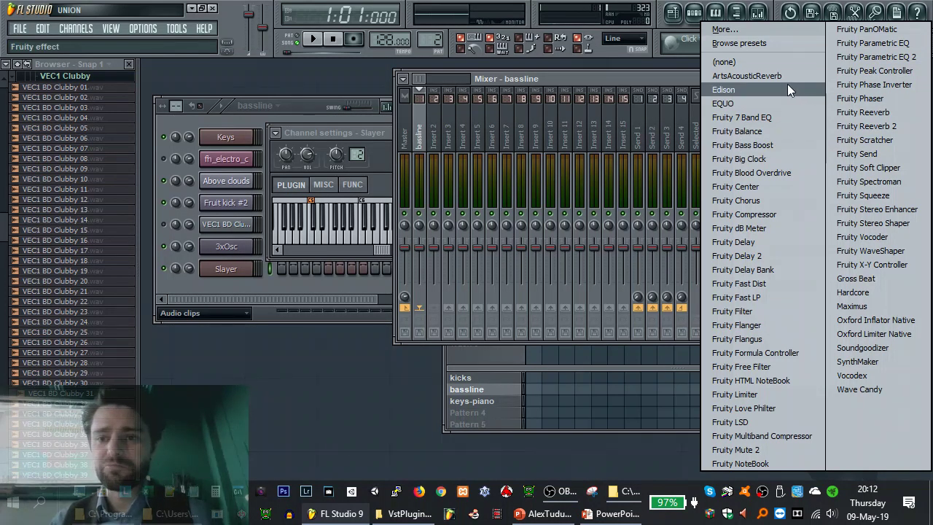
{"action": "left_click", "coordinate": [772, 242]}
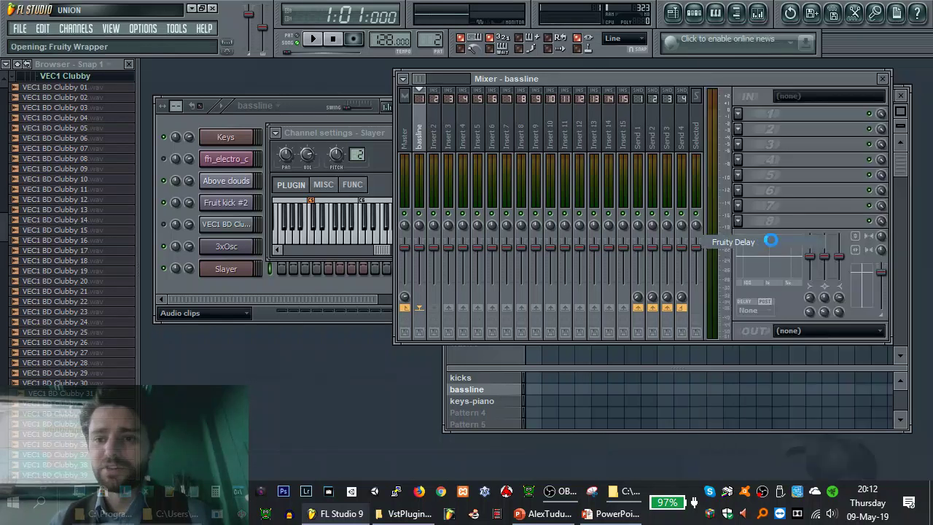
{"action": "left_click", "coordinate": [505, 161]}
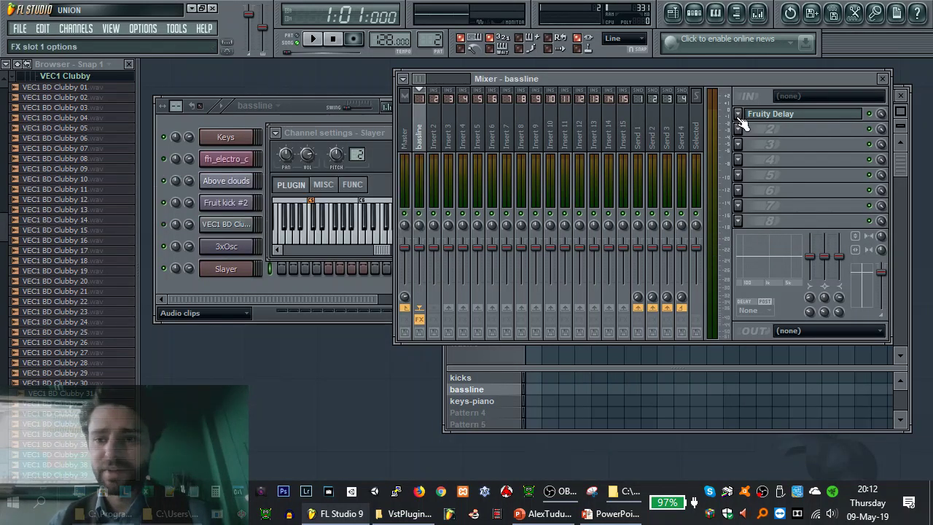
{"action": "left_click", "coordinate": [739, 118]}
{"action": "mouse_move", "coordinate": [801, 155]}
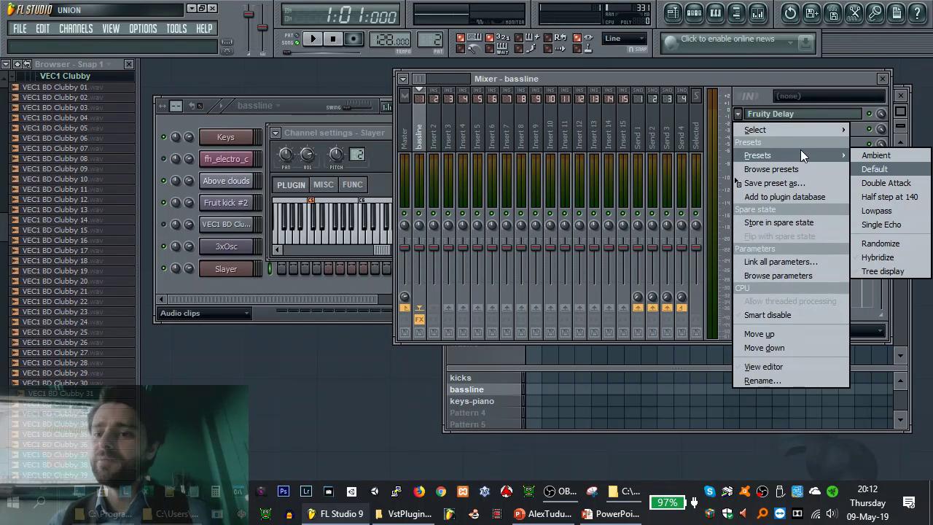
{"action": "left_click", "coordinate": [802, 133]}
Switch the bassline track's first effect to Fruity Parametric EQ and move its window over the mixer
{"action": "left_click", "coordinate": [737, 115]}
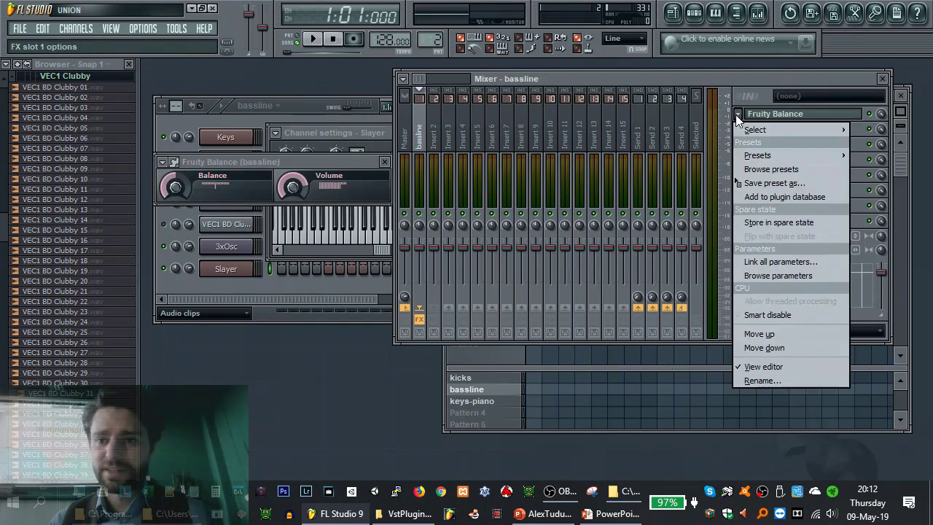
{"action": "mouse_move", "coordinate": [752, 131]}
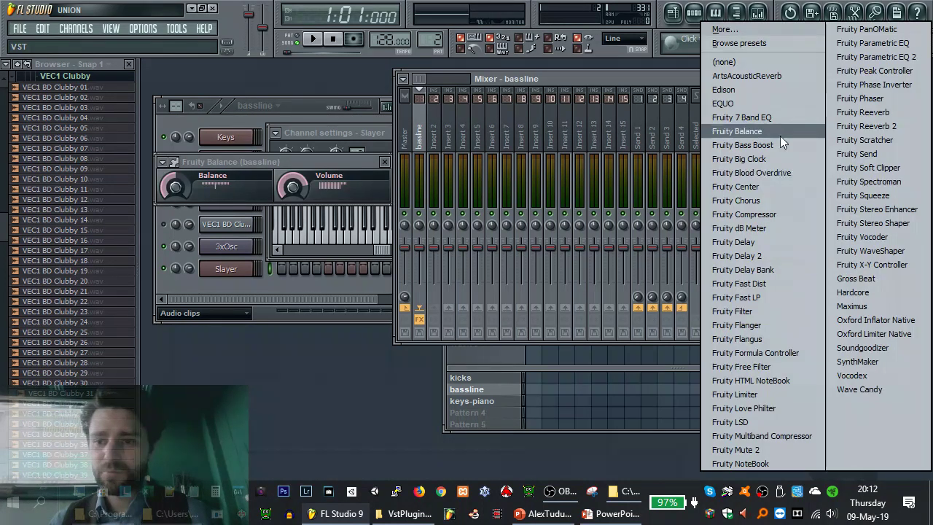
{"action": "left_click", "coordinate": [891, 43]}
{"action": "left_click_drag", "start_coordinate": [211, 166], "coordinate": [569, 189]}
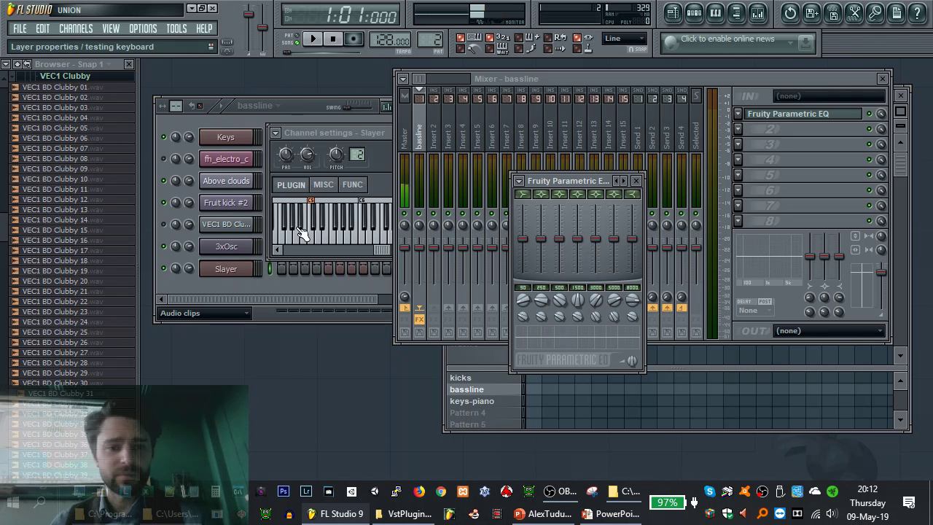
Show the 3xOsc channel settings, bring the mixer forward, and play a test note to check the bassline track's meter
{"action": "left_click", "coordinate": [219, 123]}
{"action": "left_click", "coordinate": [237, 248]}
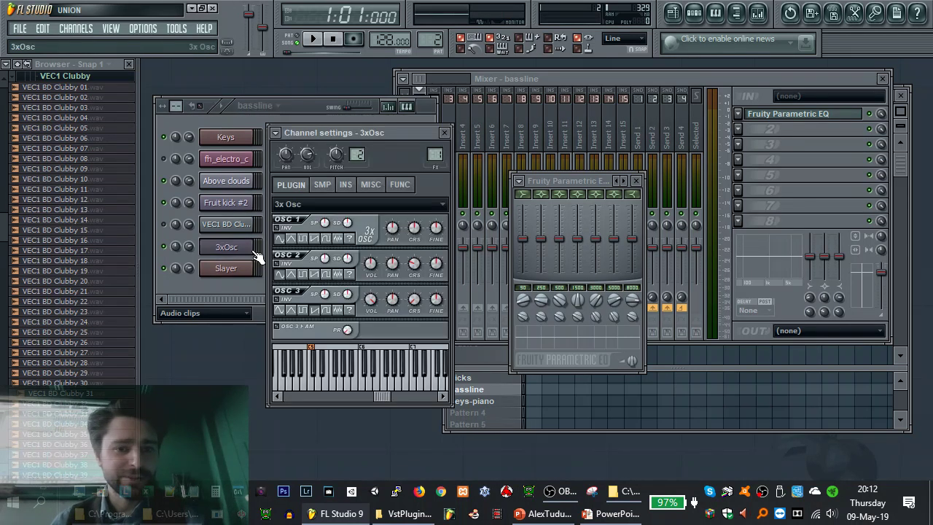
{"action": "left_click", "coordinate": [566, 78]}
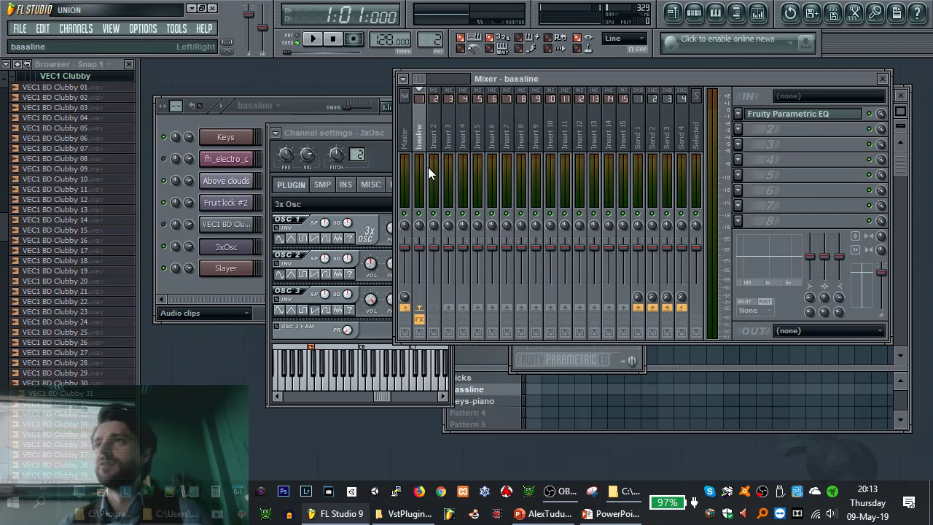
{"action": "key", "text": "z"}
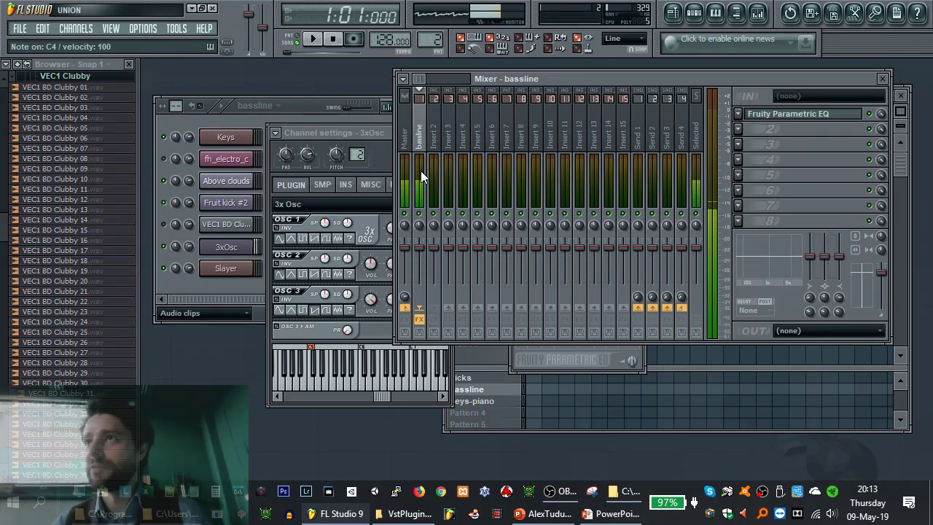
Open the bassline track's Parametric EQ, set band 7 to low pass, and smooth out its resonant peak
{"action": "left_click", "coordinate": [436, 149]}
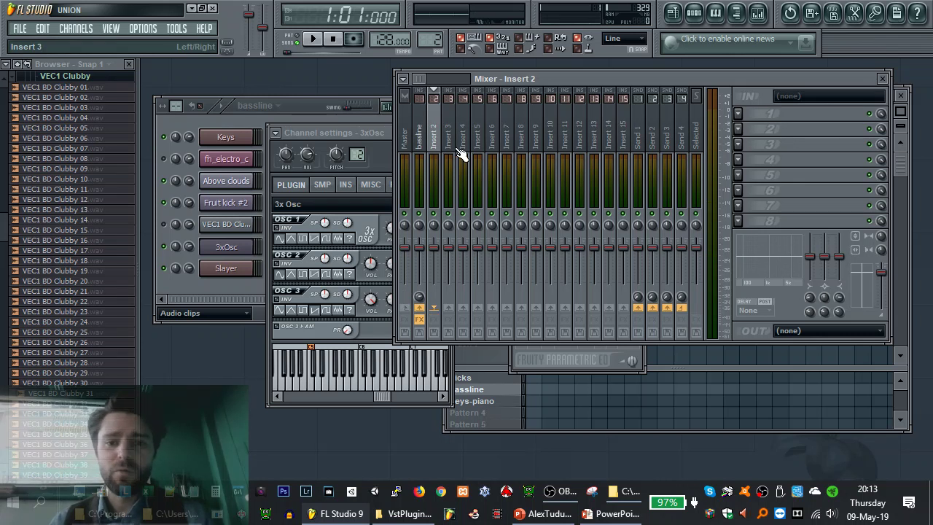
{"action": "left_click", "coordinate": [422, 142]}
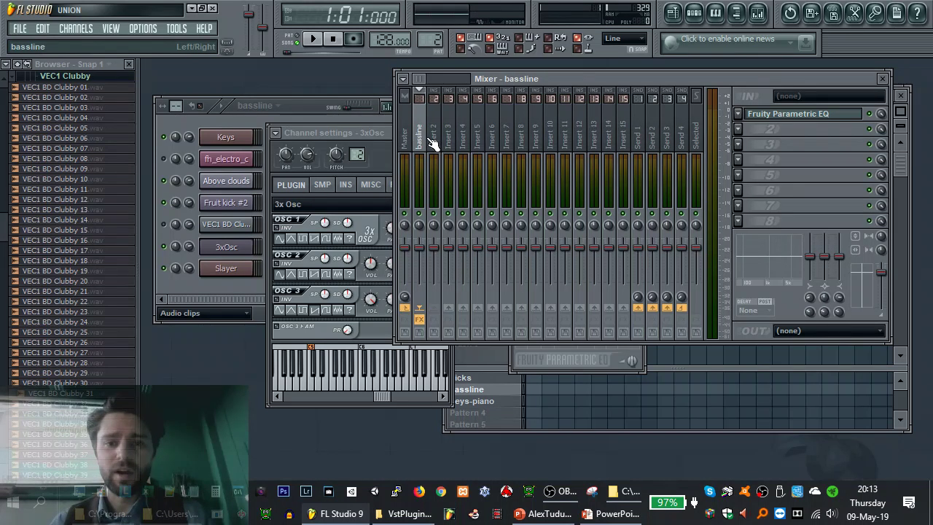
{"action": "left_click", "coordinate": [817, 121]}
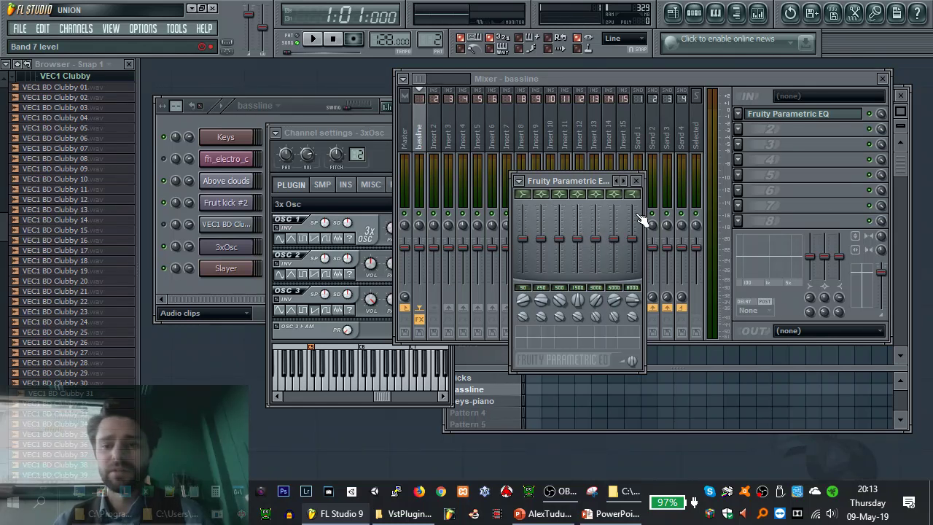
{"action": "scroll", "coordinate": [631, 193], "scroll_direction": "down", "scroll_amount": 2}
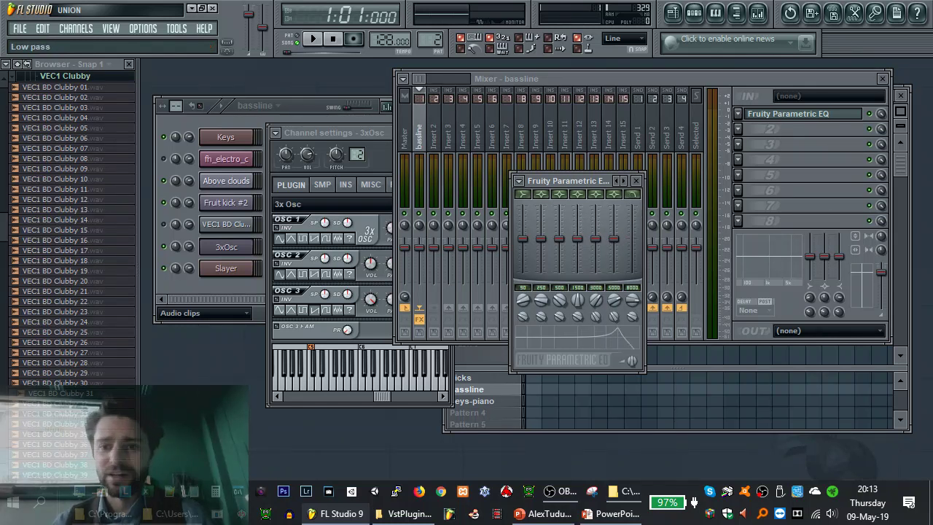
{"action": "scroll", "coordinate": [632, 316], "scroll_direction": "down", "scroll_amount": 2}
{"action": "scroll", "coordinate": [632, 316], "scroll_direction": "down", "scroll_amount": 2}
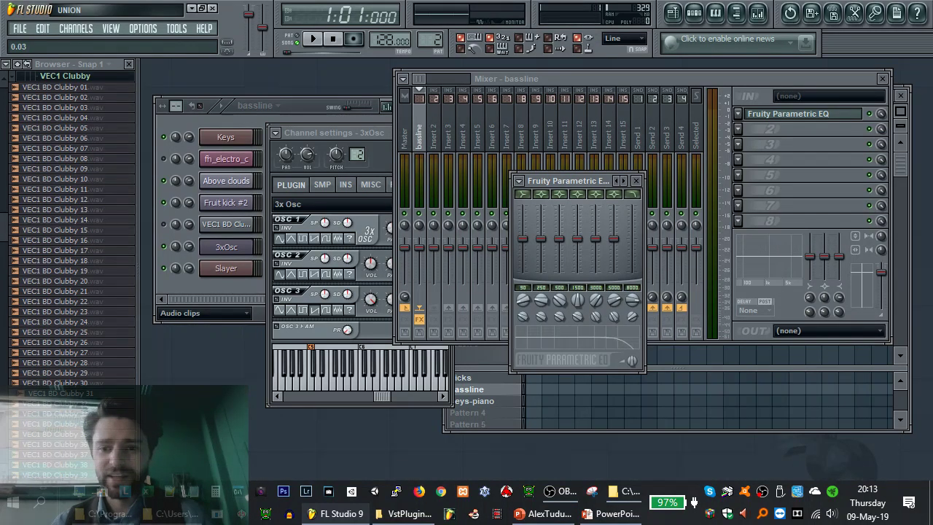
Sweep band 7's low-pass cutoff down to about 165 Hz while playing test notes
{"action": "scroll", "coordinate": [632, 298], "scroll_direction": "down", "scroll_amount": 4}
{"action": "scroll", "coordinate": [631, 298], "scroll_direction": "down", "scroll_amount": 5}
{"action": "scroll", "coordinate": [631, 298], "scroll_direction": "up", "scroll_amount": 5}
{"action": "scroll", "coordinate": [631, 299], "scroll_direction": "down", "scroll_amount": 8}
{"action": "scroll", "coordinate": [632, 299], "scroll_direction": "up", "scroll_amount": 2}
{"action": "scroll", "coordinate": [632, 299], "scroll_direction": "up", "scroll_amount": 1}
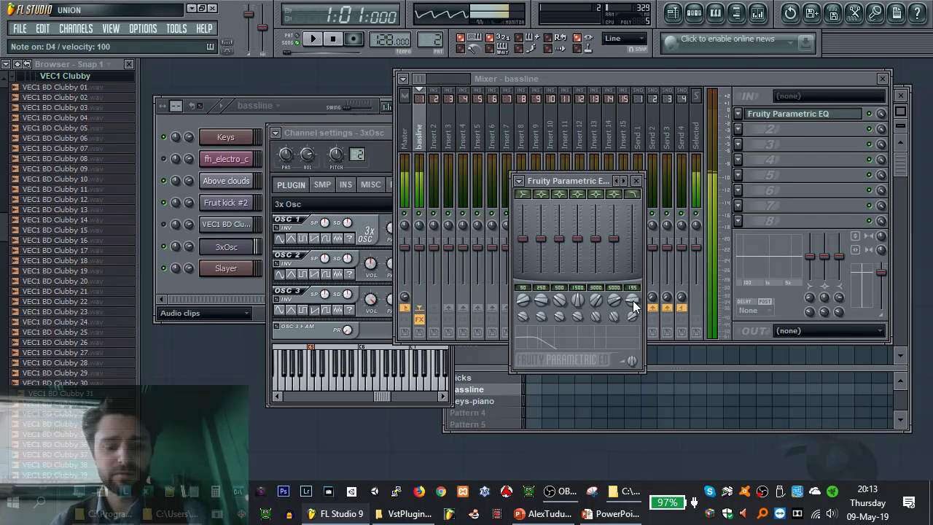
{"action": "scroll", "coordinate": [631, 300], "scroll_direction": "down", "scroll_amount": 1}
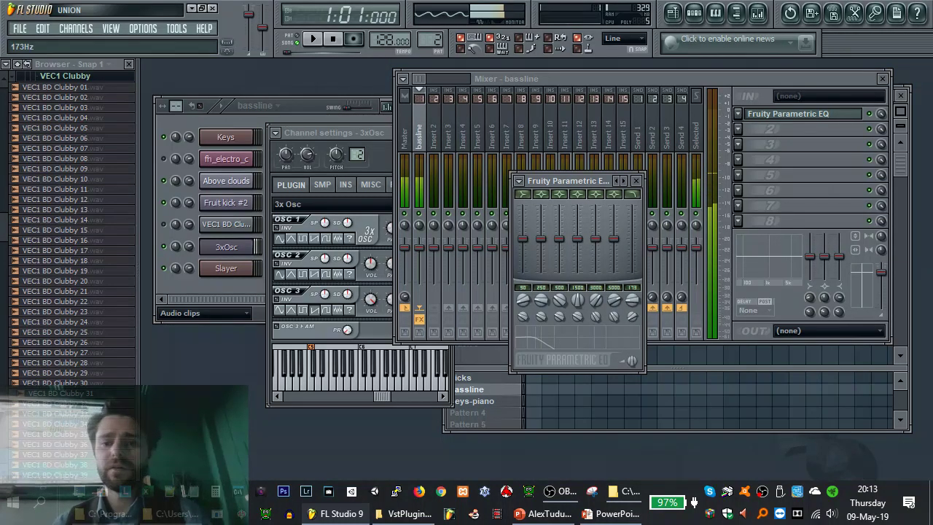
Set EQ band 6 to low pass as well, flatten its resonance, and lower its cutoff to 148 Hz
{"action": "left_click", "coordinate": [613, 193]}
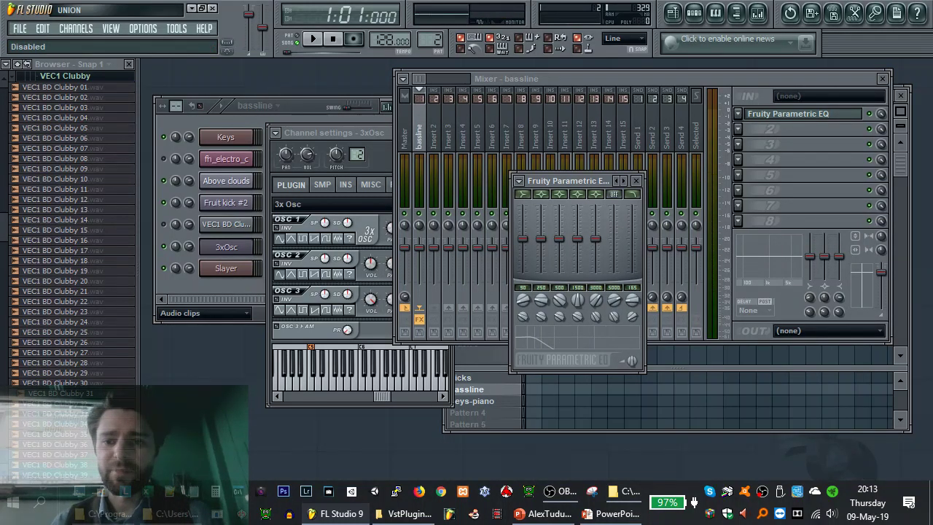
{"action": "left_click_drag", "start_coordinate": [613, 299], "coordinate": [610, 321]}
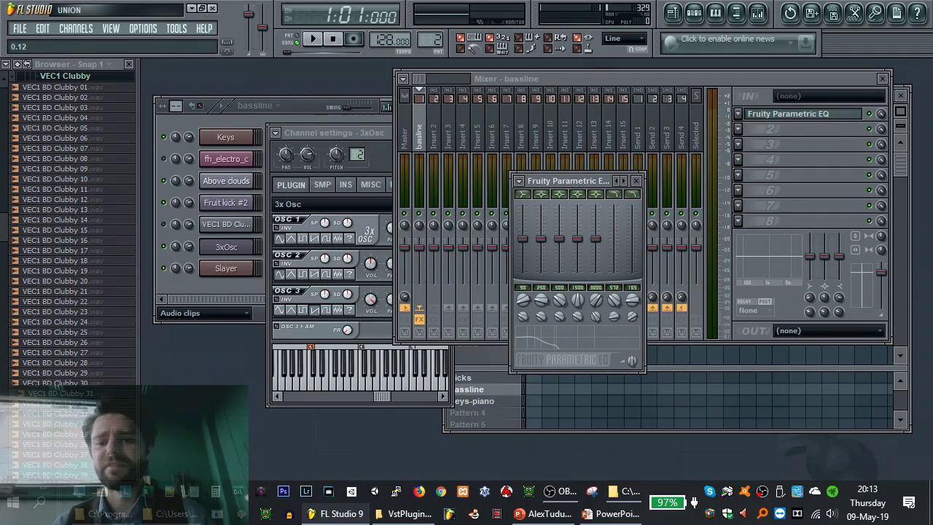
{"action": "left_click_drag", "start_coordinate": [611, 321], "coordinate": [611, 325]}
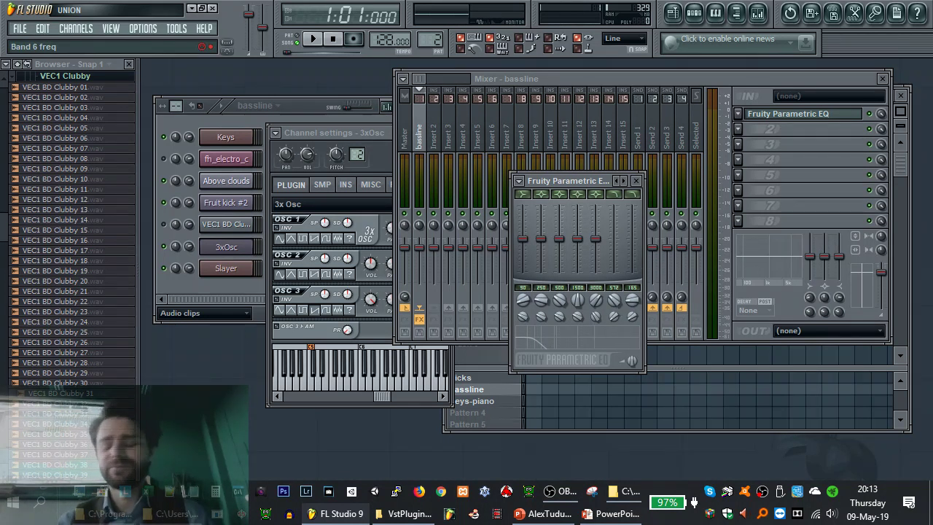
{"action": "mouse_move", "coordinate": [616, 304]}
{"action": "left_mouse_down"}
{"action": "mouse_move", "coordinate": [614, 326]}
{"action": "mouse_move", "coordinate": [613, 309]}
{"action": "left_mouse_up"}
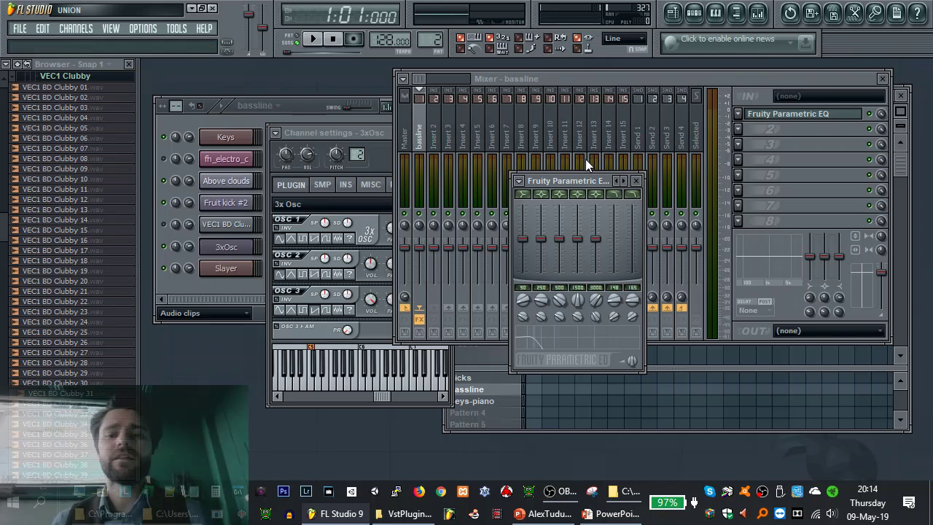
Move the EQ window lower and play test notes on the 3xOsc channel to hear the filtered bass
{"action": "left_click_drag", "start_coordinate": [588, 181], "coordinate": [623, 253]}
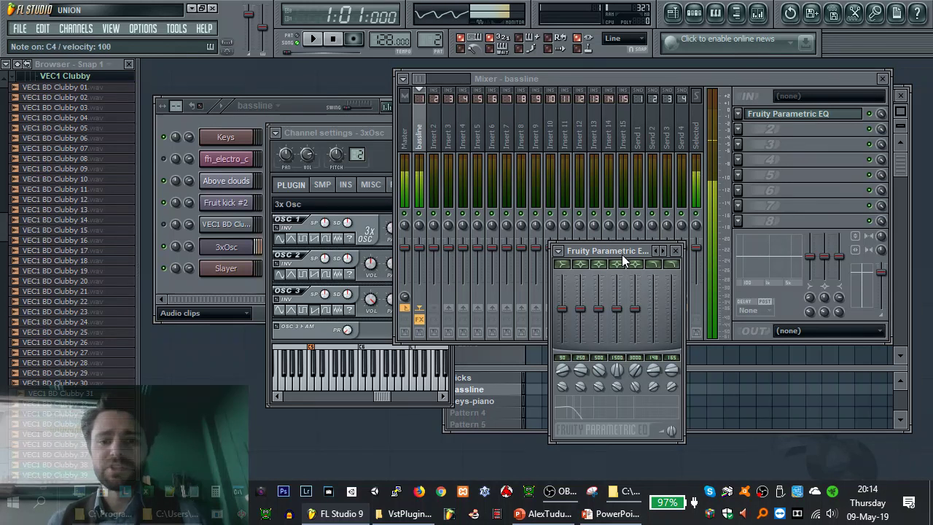
{"action": "right_click", "coordinate": [368, 386]}
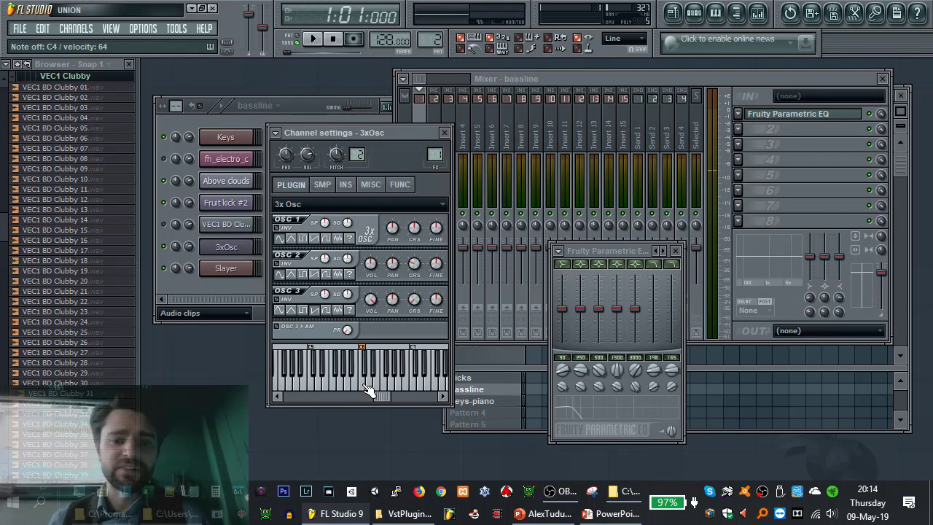
{"action": "left_click", "coordinate": [369, 389]}
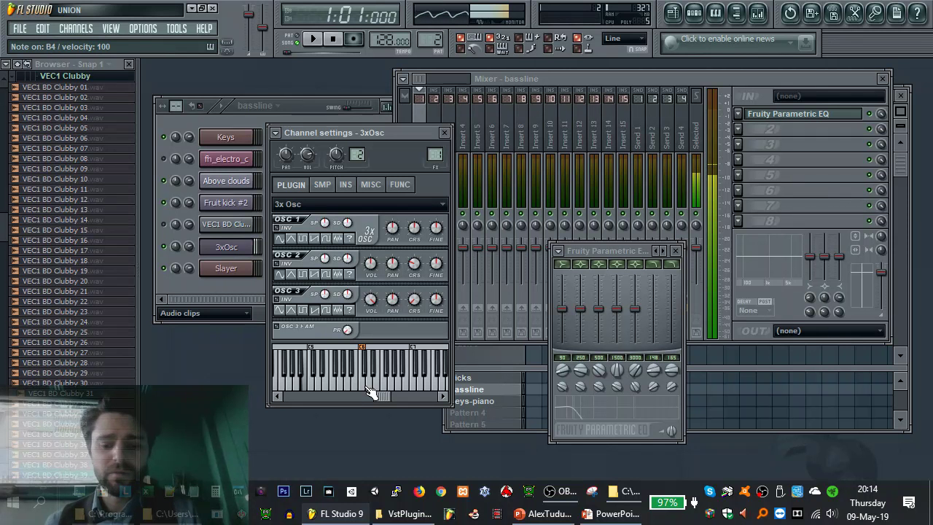
Clone the 3xOsc channel and copy the original channel's bassline notes into the clone
{"action": "left_click", "coordinate": [209, 287]}
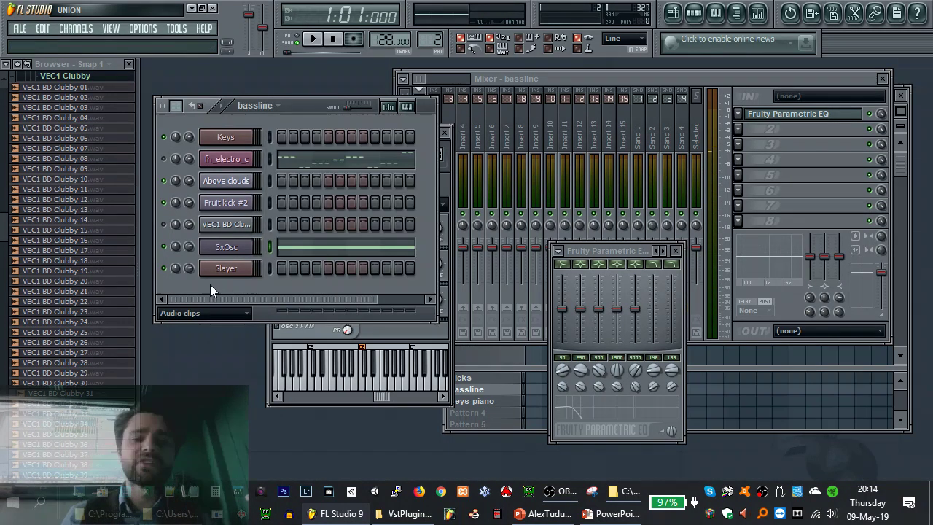
{"action": "right_click", "coordinate": [240, 252]}
{"action": "left_click", "coordinate": [294, 424]}
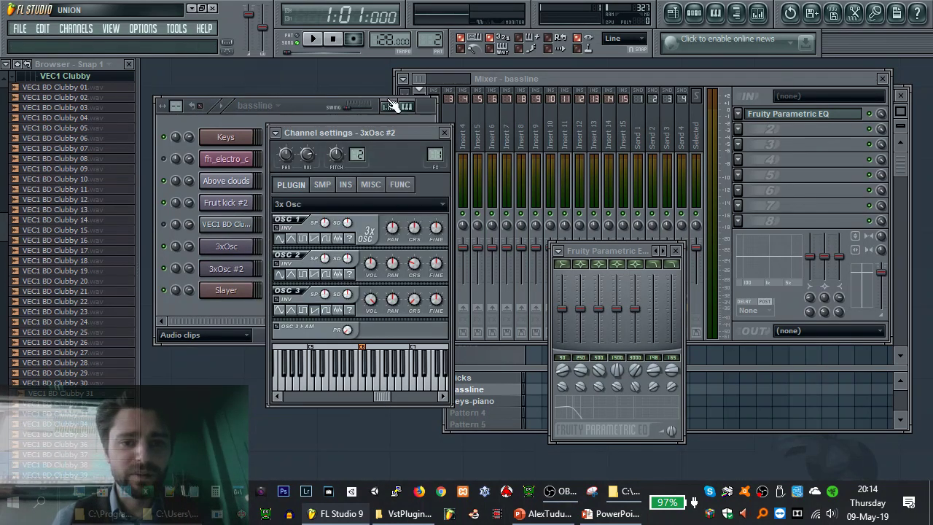
{"action": "left_click_drag", "start_coordinate": [379, 132], "coordinate": [517, 147]}
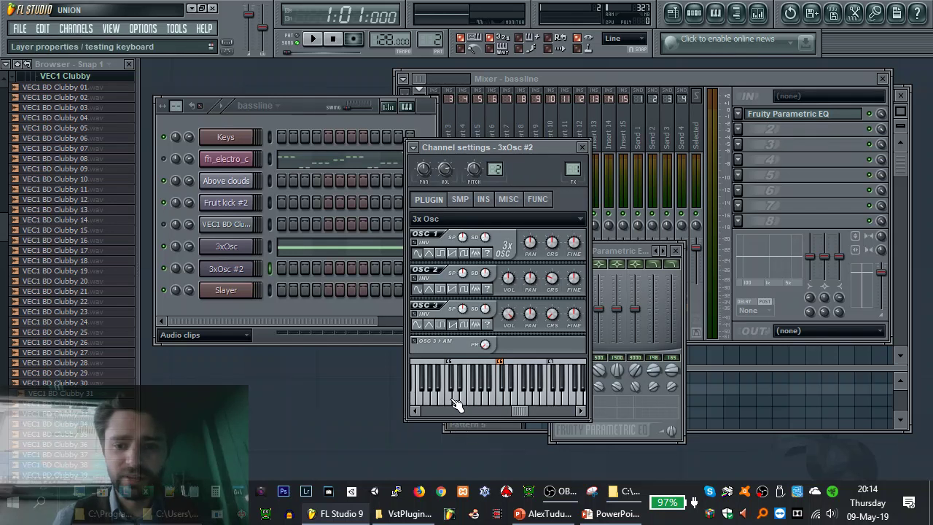
{"action": "left_click", "coordinate": [269, 249]}
{"action": "left_click", "coordinate": [268, 269]}
{"action": "key", "text": "ctrl+v"}
Play the layered bassline and lower EQ band 7's cutoff to 143 Hz, and stop playback
{"action": "key", "text": "space"}
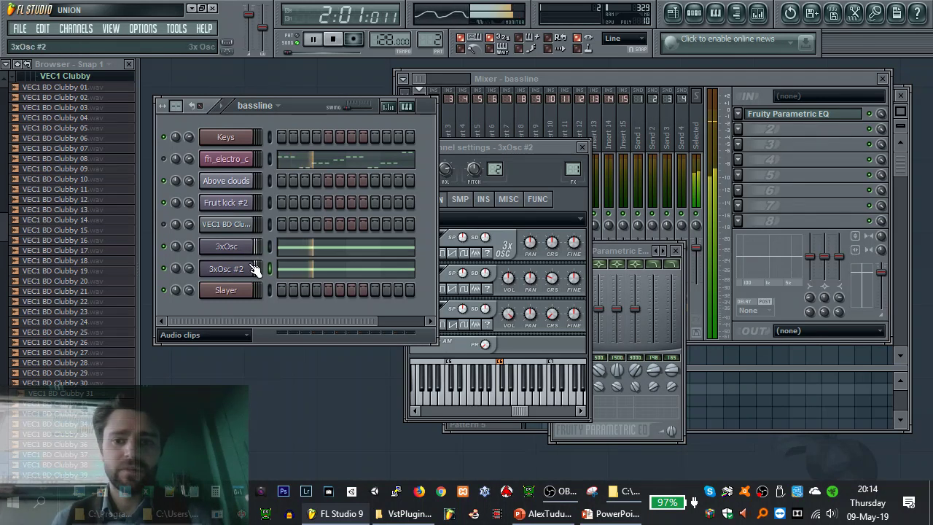
{"action": "left_click_drag", "start_coordinate": [671, 369], "coordinate": [671, 373]}
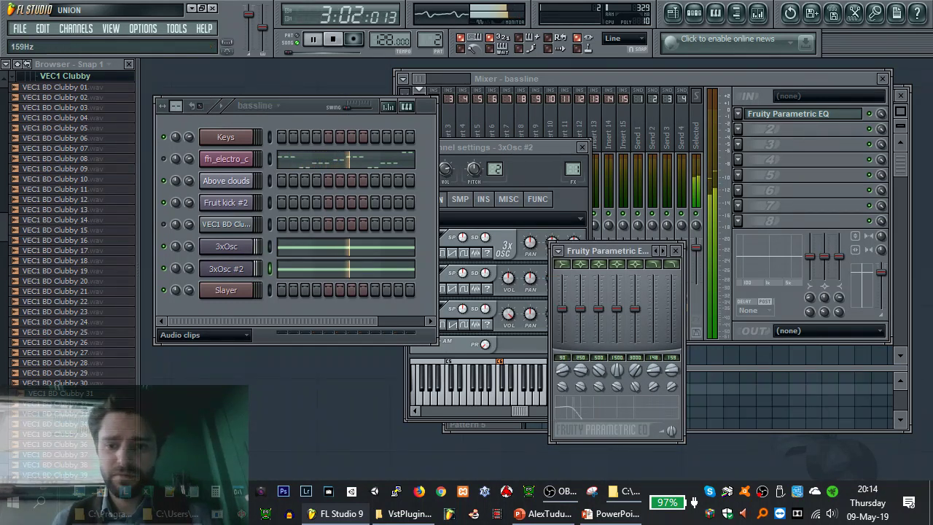
{"action": "key", "text": "space"}
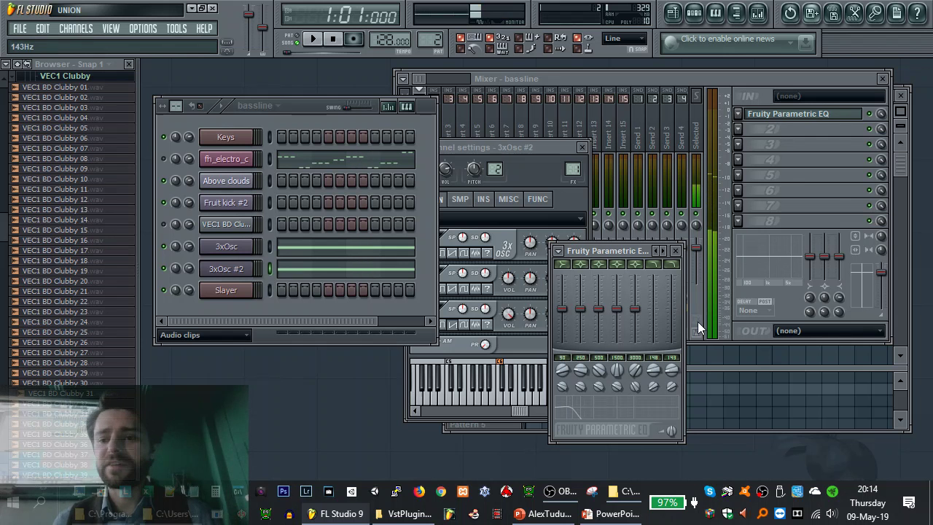
Load Fruity Fast Dist into the bassline track's second effect slot and adjust its threshold during playback
{"action": "left_click", "coordinate": [738, 113]}
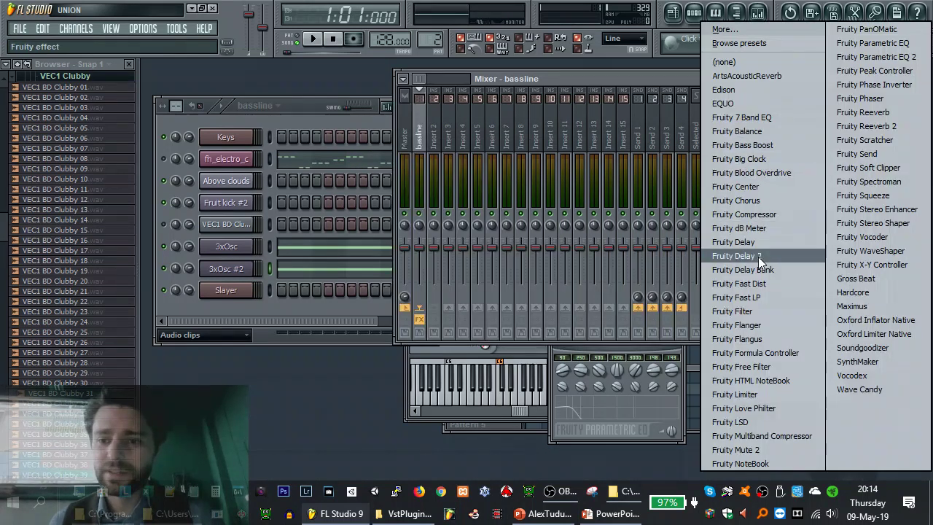
{"action": "left_click", "coordinate": [765, 283]}
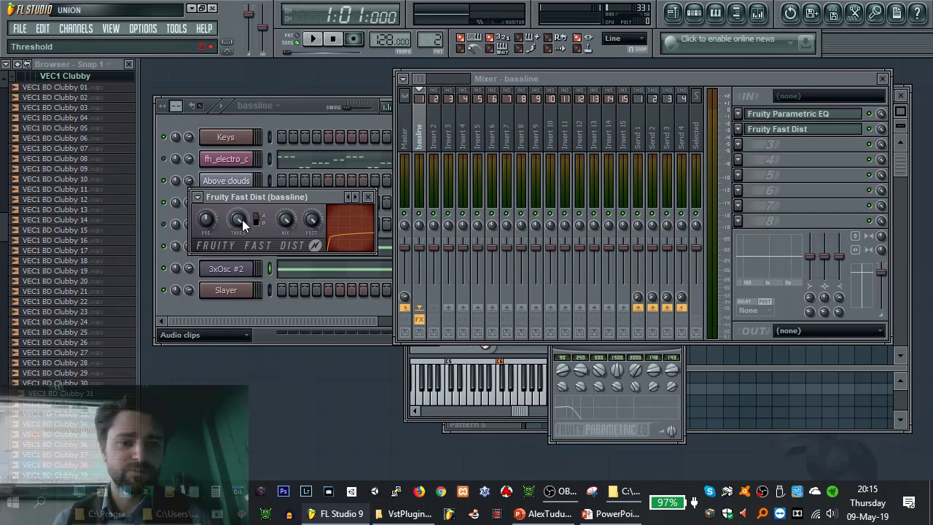
{"action": "key", "text": "space"}
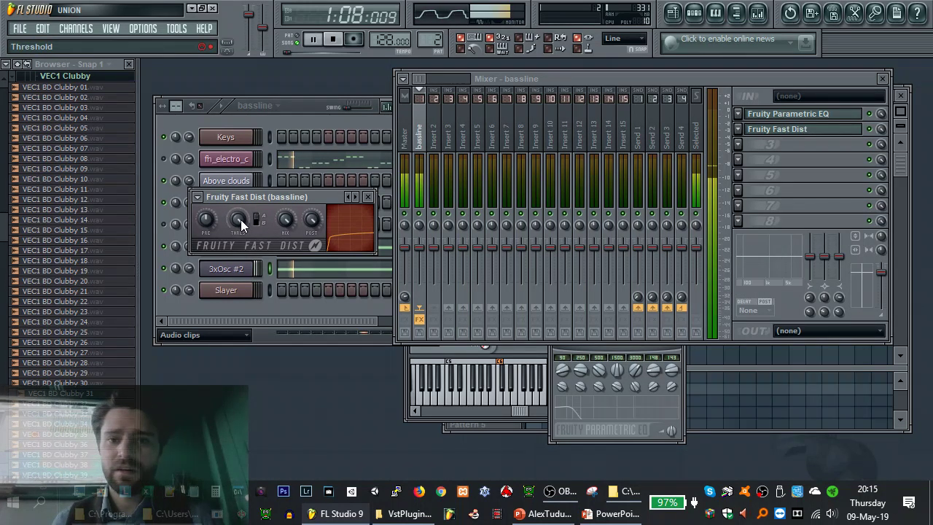
{"action": "left_click_drag", "start_coordinate": [238, 219], "coordinate": [237, 190]}
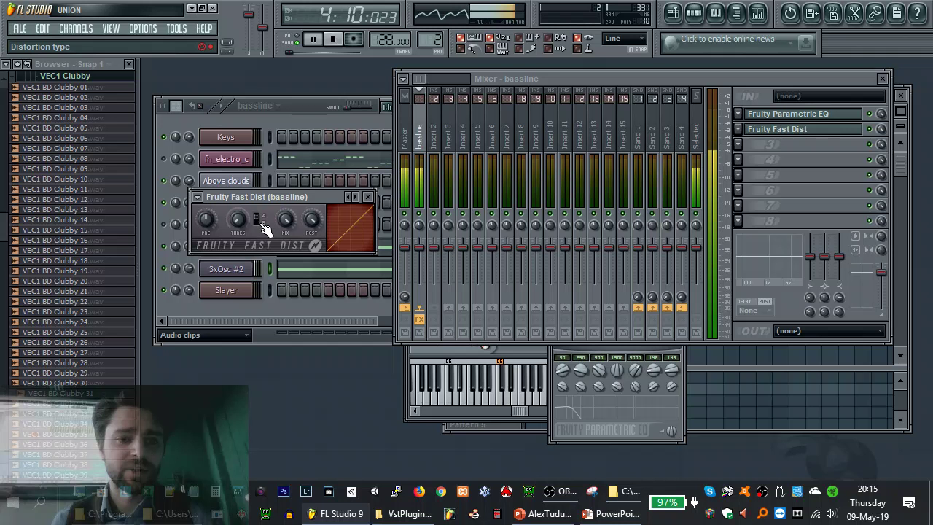
{"action": "left_click_drag", "start_coordinate": [241, 220], "coordinate": [242, 227]}
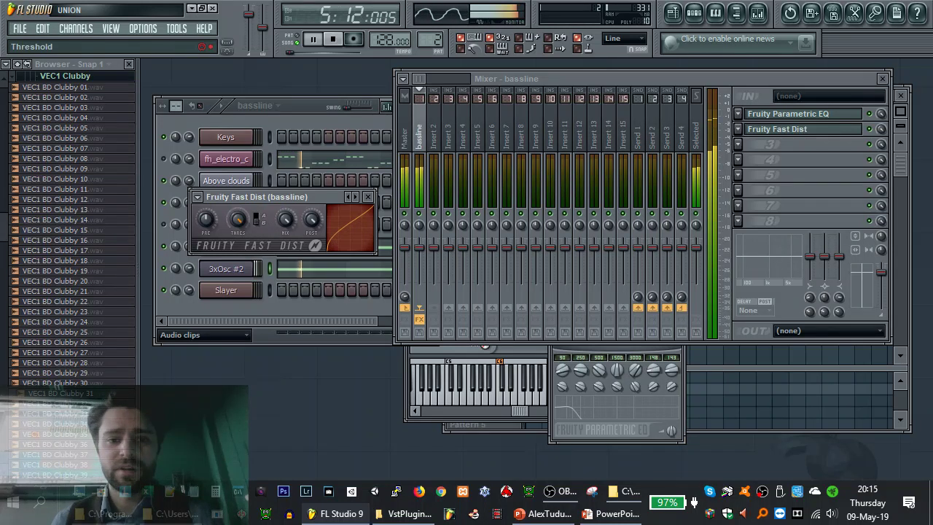
{"action": "key", "text": "space"}
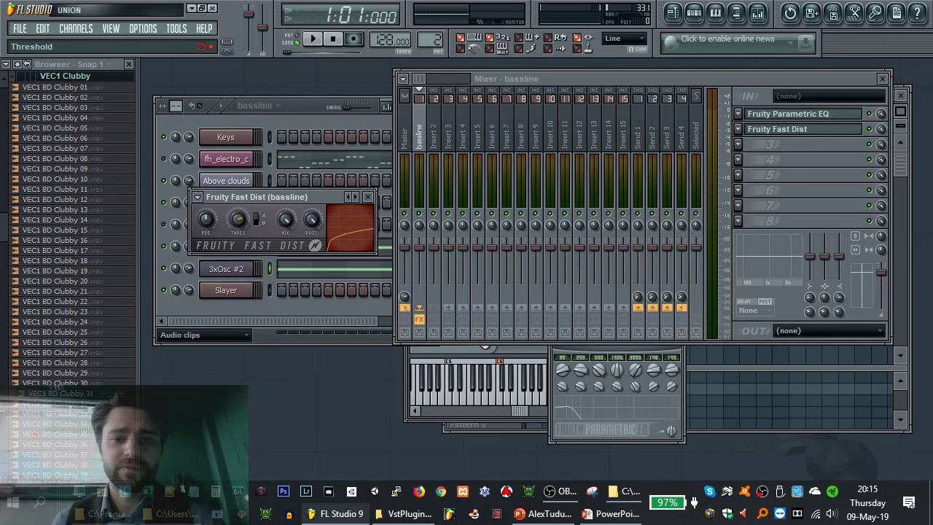
Replay the bassline pattern to listen to the distortion
{"action": "key", "text": "space"}
{"action": "key", "text": "space"}
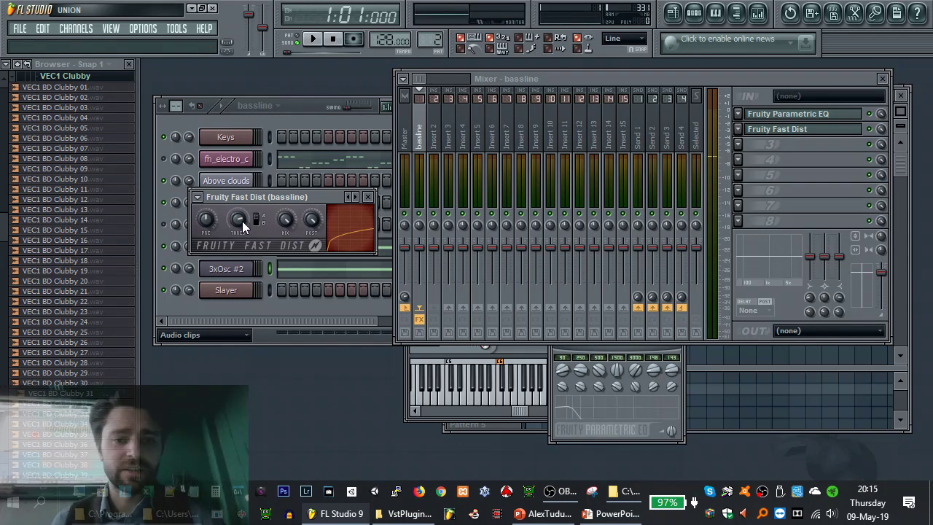
{"action": "key", "text": "space"}
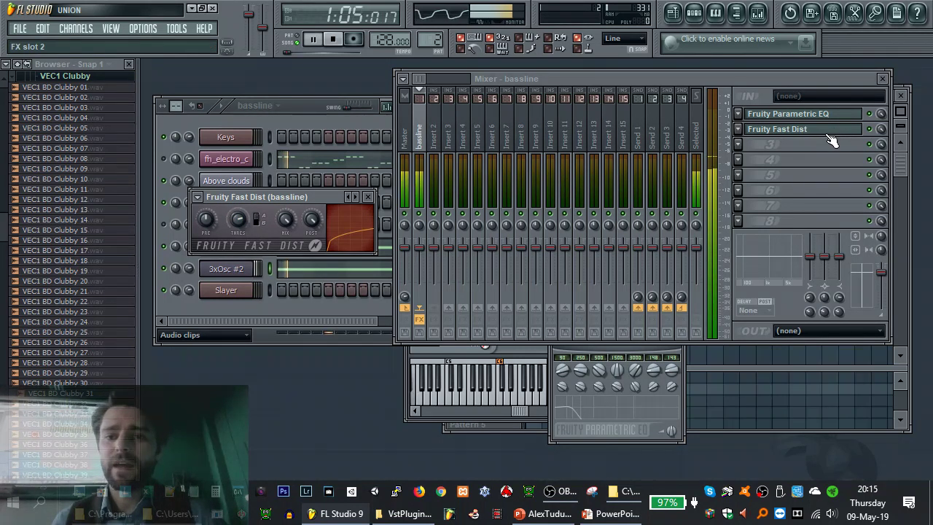
{"action": "key", "text": "space"}
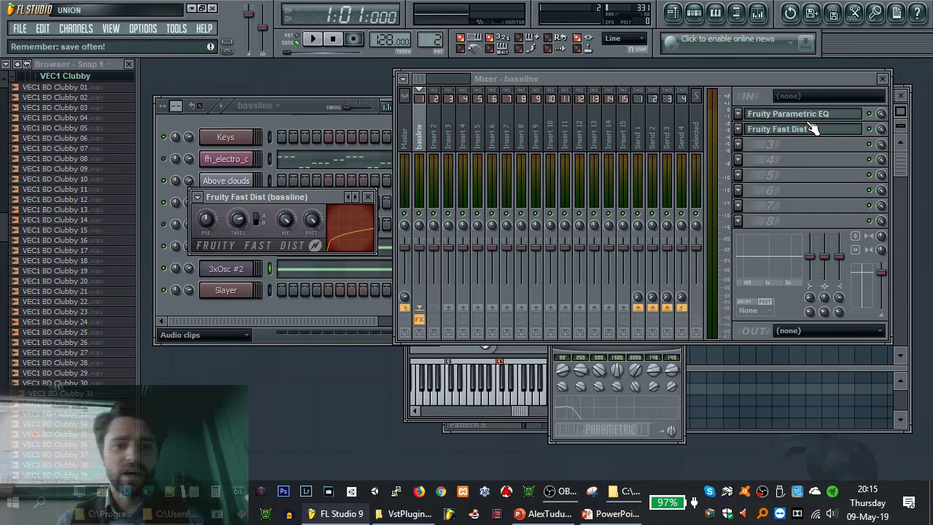
Clone the 3xOsc #2 channel with the same bassline notes and show the new channel's settings
{"action": "left_click", "coordinate": [294, 121]}
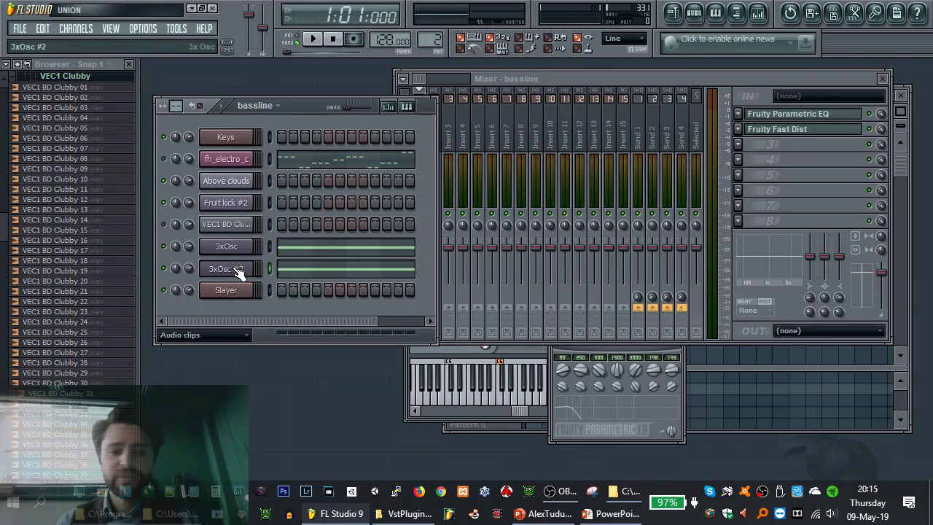
{"action": "left_click", "coordinate": [245, 270]}
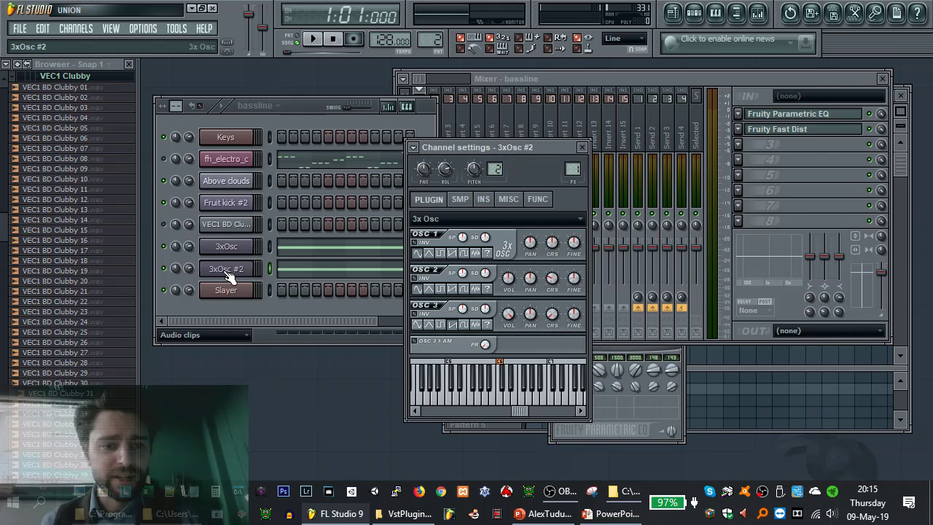
{"action": "right_click", "coordinate": [231, 269]}
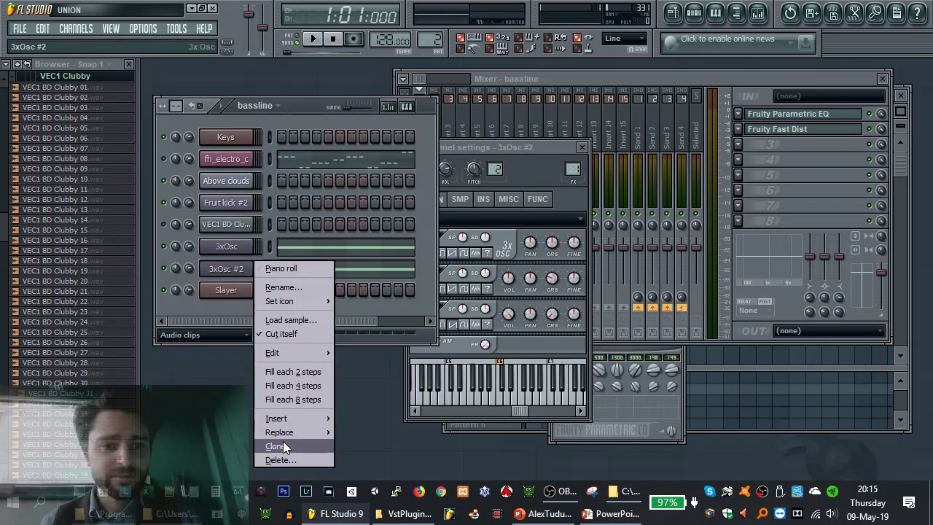
{"action": "left_click", "coordinate": [283, 442]}
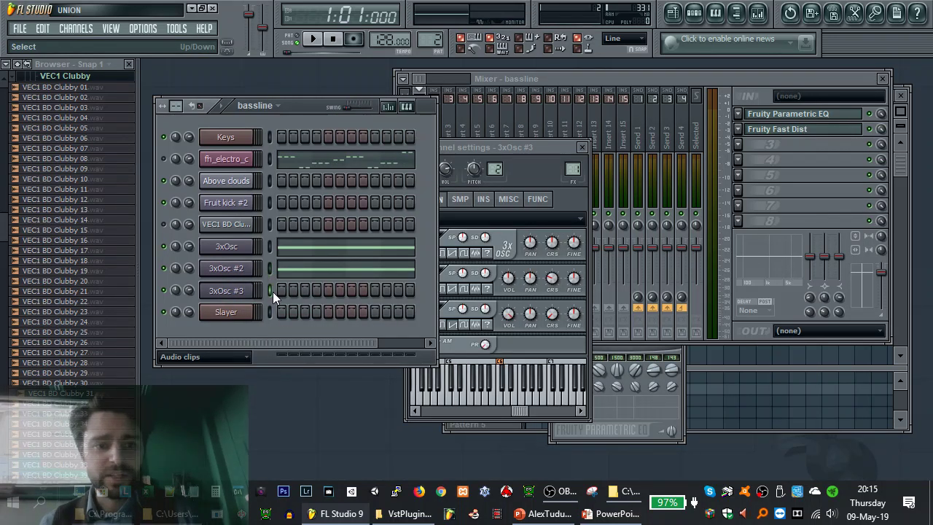
{"action": "left_click", "coordinate": [271, 291]}
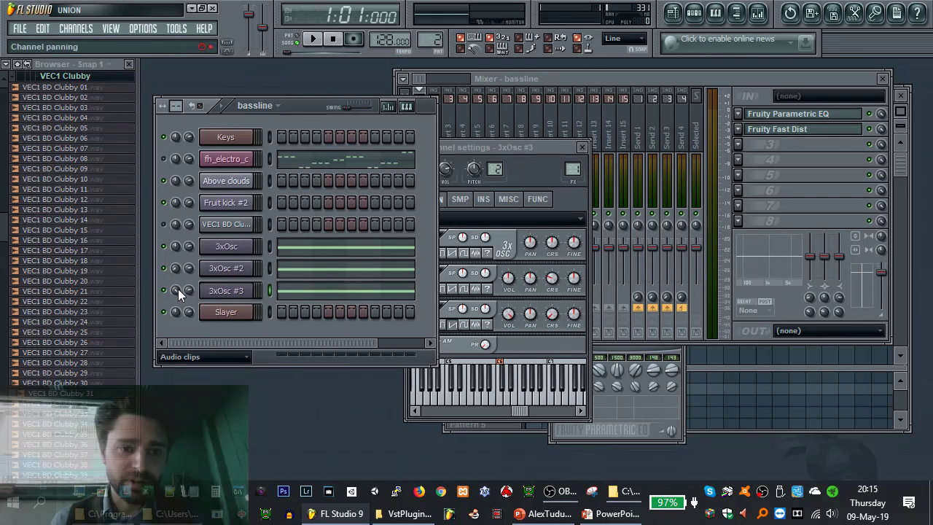
{"action": "left_click", "coordinate": [241, 288]}
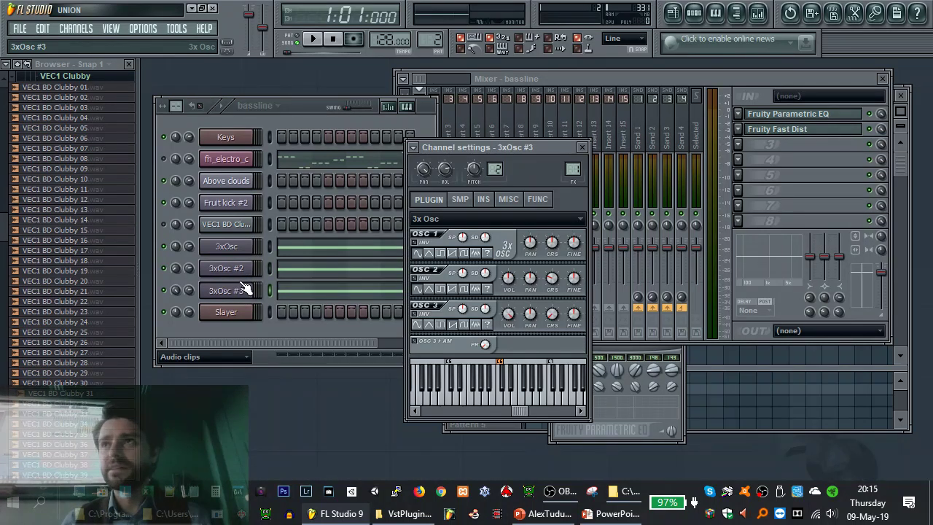
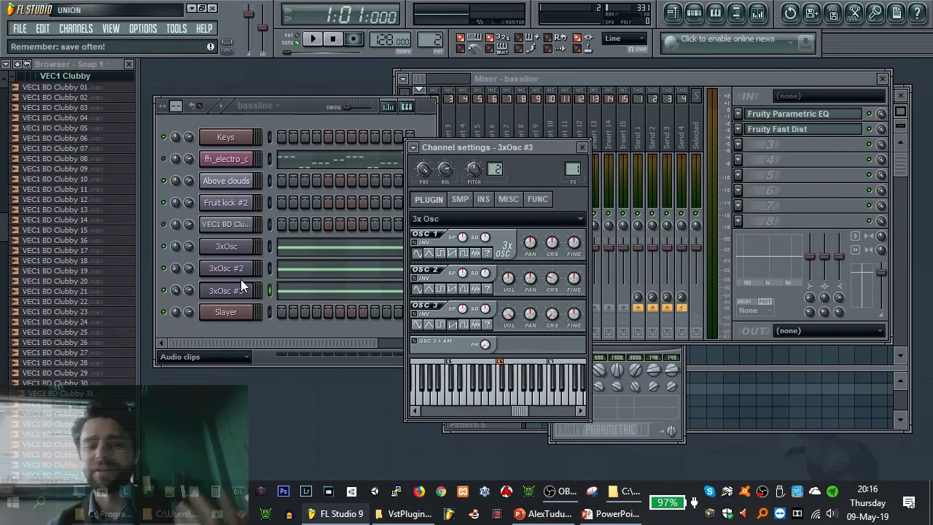
Play the bassline pattern and try detuning the 3xOsc #3 channel pitch, bringing it to +8 cents before stopping
{"action": "key", "text": "space"}
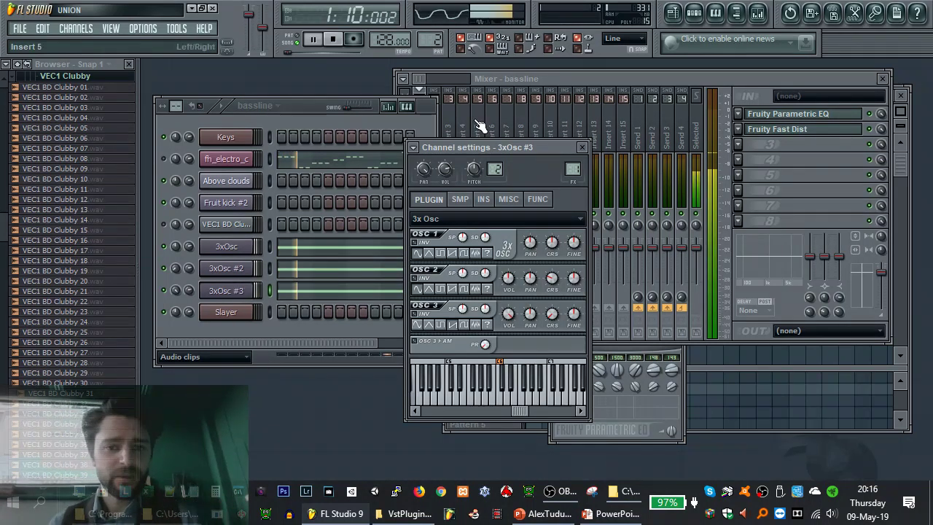
{"action": "left_click_drag", "start_coordinate": [474, 169], "coordinate": [474, 146]}
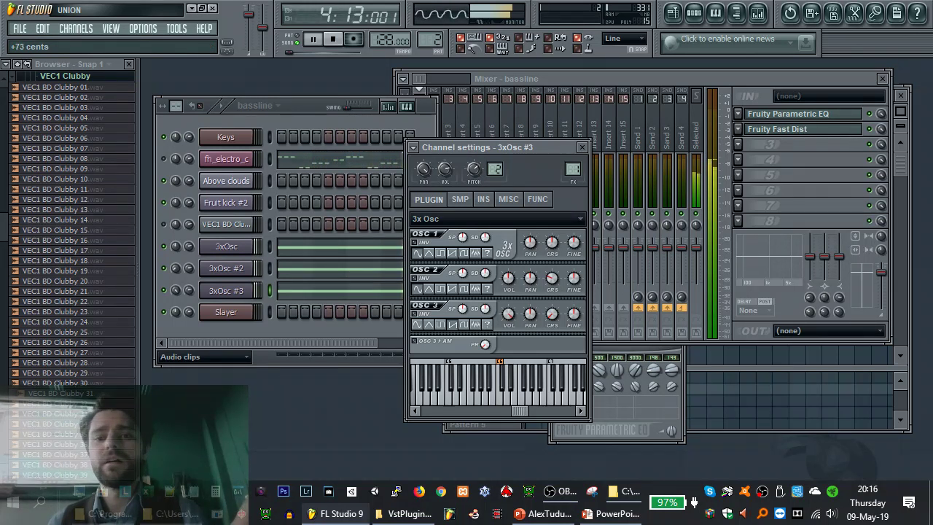
{"action": "key", "text": "space"}
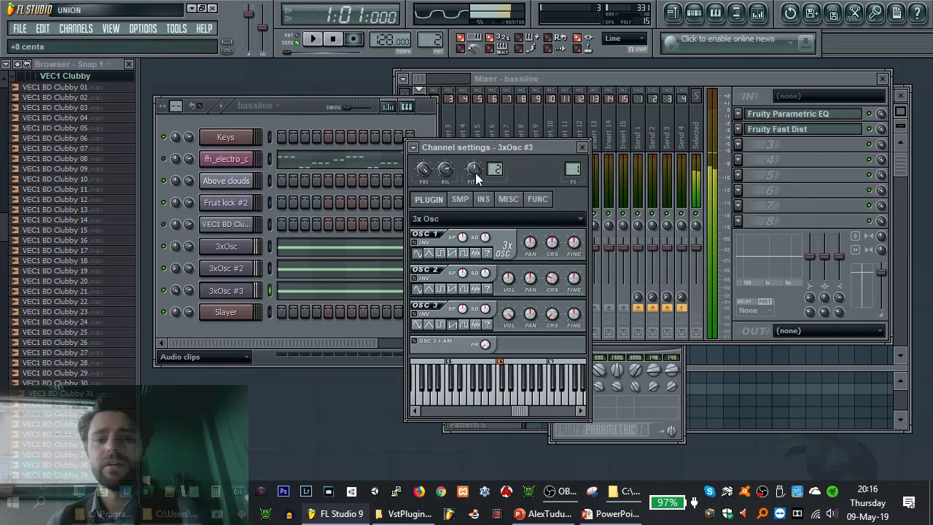
Bypass the bassline track's EQ and distortion, replay the pattern, and set the 3xOsc #3 channel pitch to 0 cents
{"action": "left_click", "coordinate": [876, 131]}
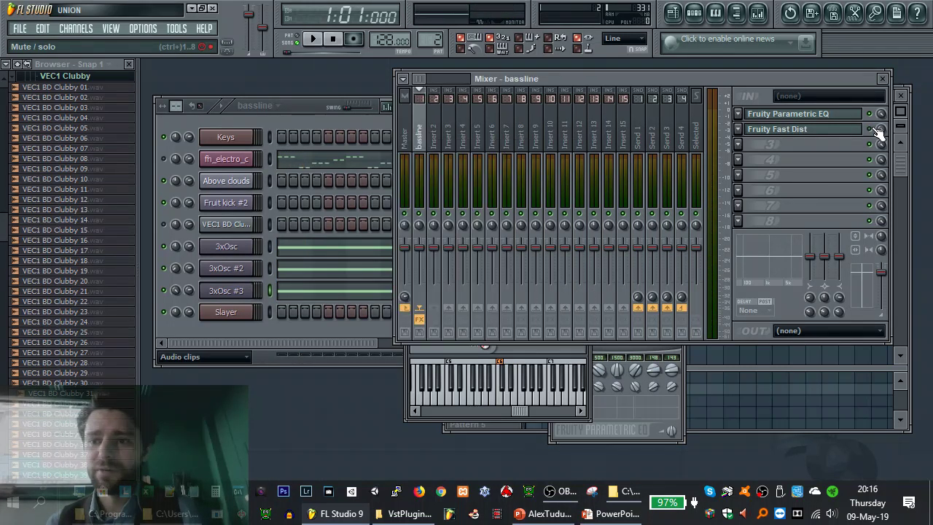
{"action": "key", "text": "space"}
{"action": "left_click", "coordinate": [241, 290]}
{"action": "mouse_move", "coordinate": [473, 170]}
{"action": "left_mouse_down"}
{"action": "mouse_move", "coordinate": [473, 157]}
{"action": "mouse_move", "coordinate": [474, 182]}
{"action": "left_mouse_up"}
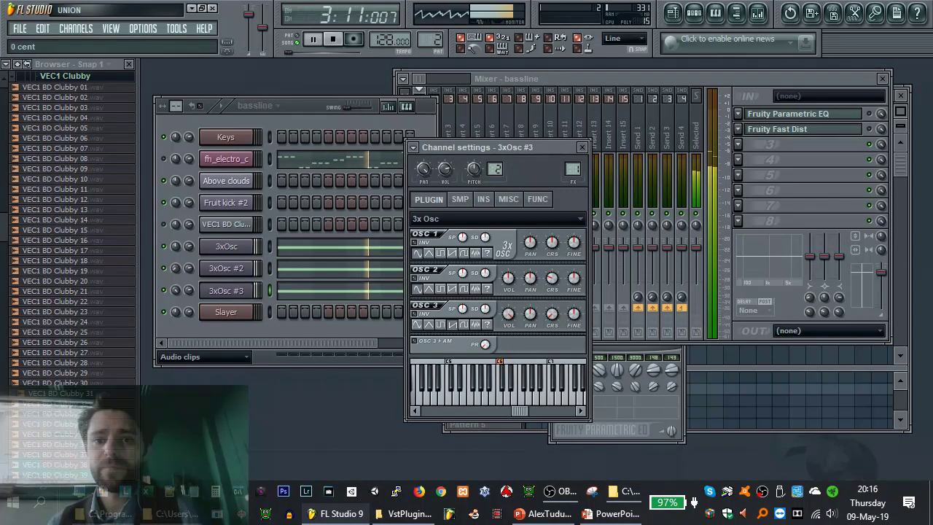
{"action": "key", "text": "space"}
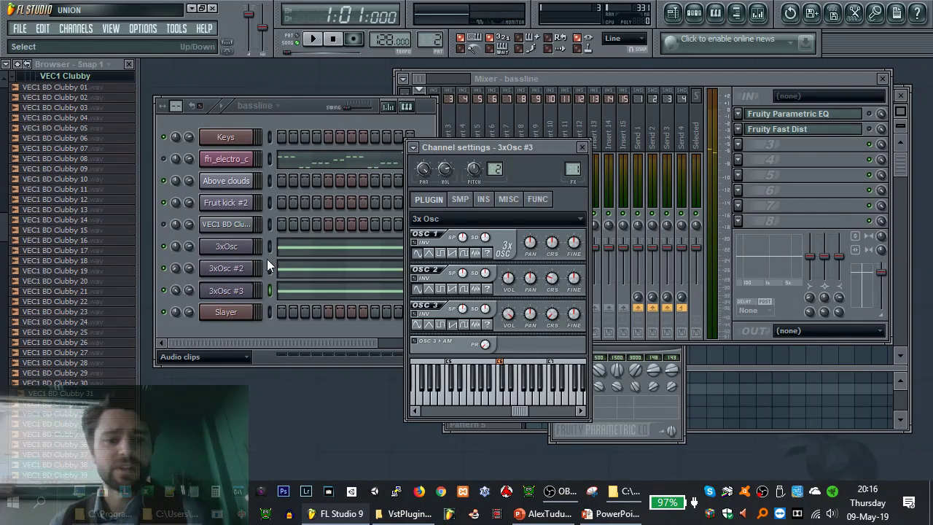
Reset the echo delay / fat mode settings of the 3xOsc #2 channel
{"action": "left_click", "coordinate": [237, 271]}
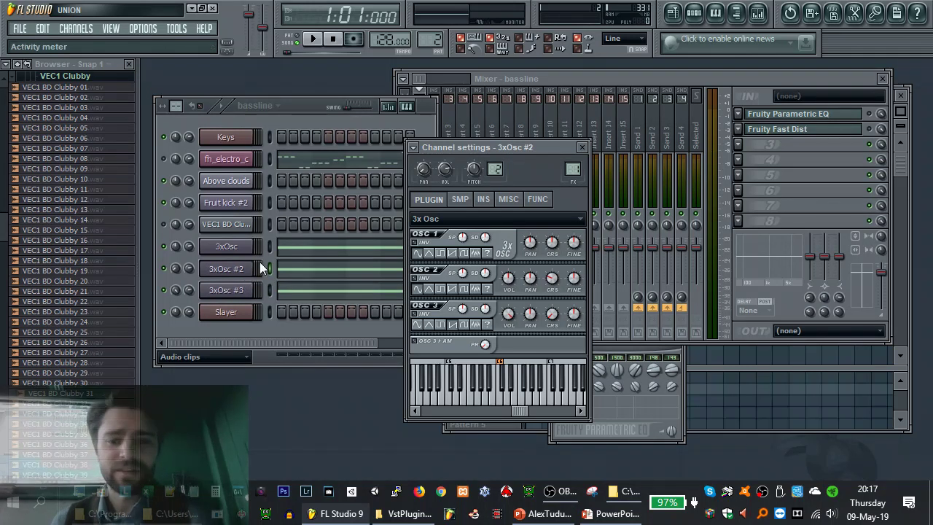
{"action": "left_click", "coordinate": [509, 199]}
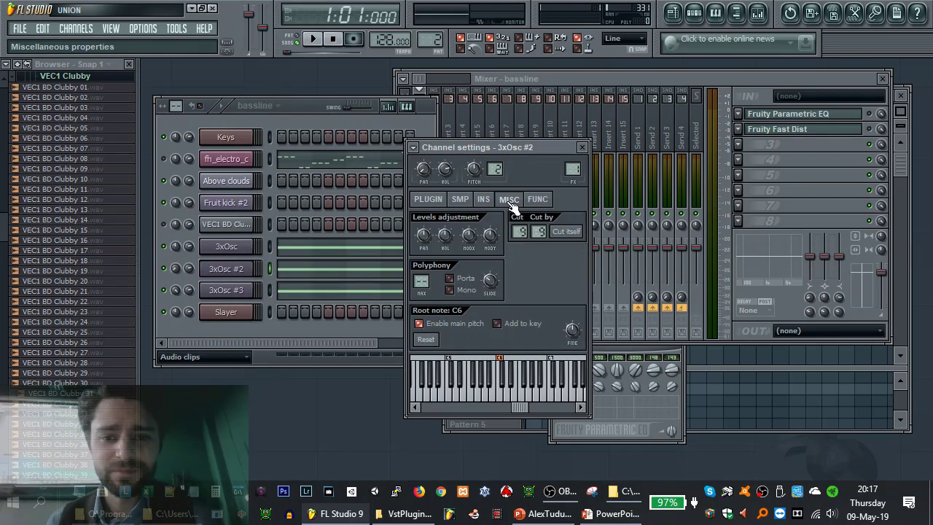
{"action": "left_click", "coordinate": [539, 200]}
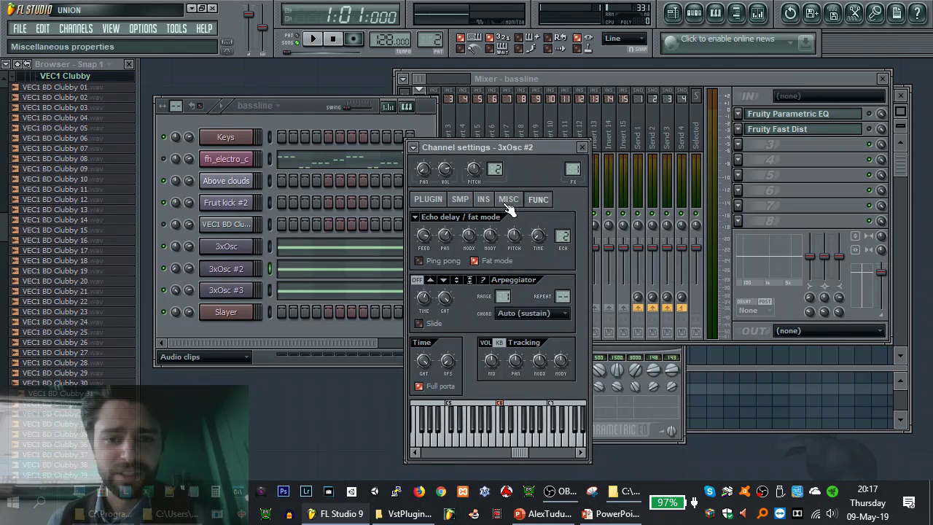
{"action": "left_click", "coordinate": [446, 204]}
{"action": "left_click", "coordinate": [520, 204]}
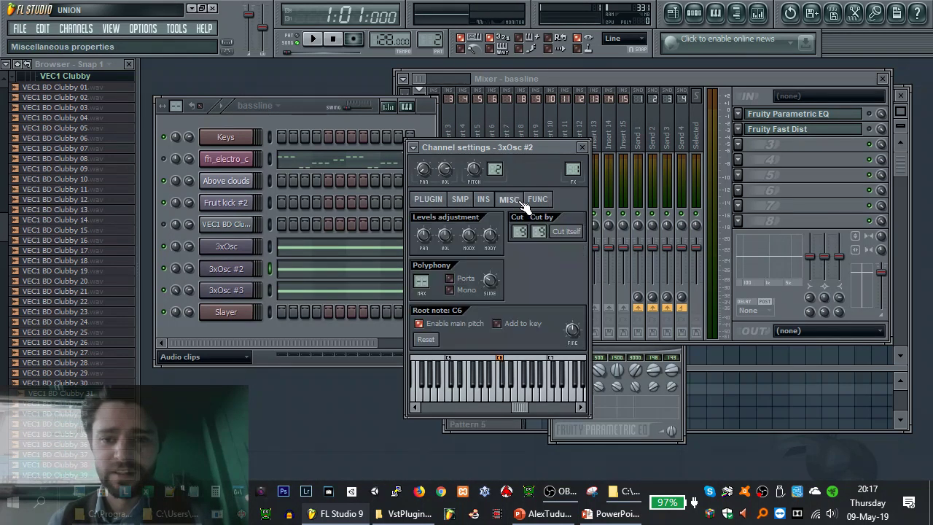
{"action": "left_click", "coordinate": [538, 201]}
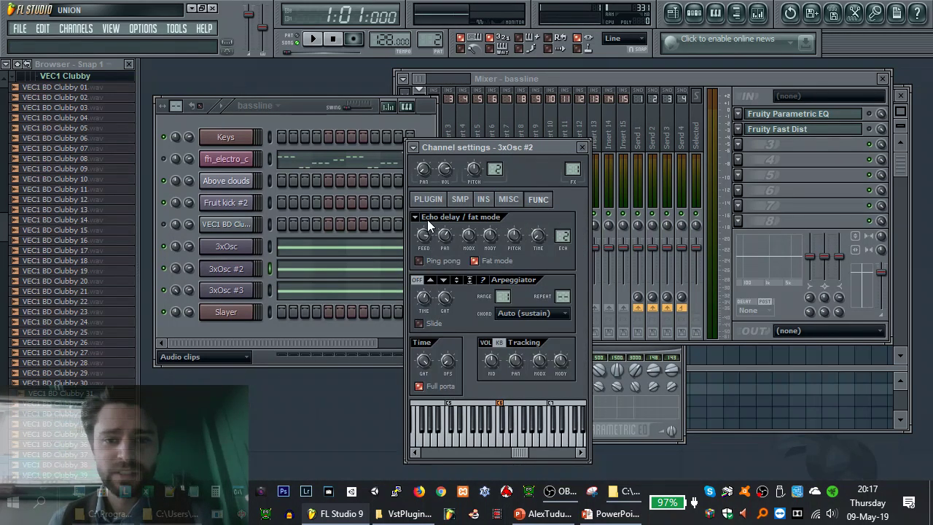
{"action": "left_click", "coordinate": [416, 218]}
{"action": "left_click", "coordinate": [433, 229]}
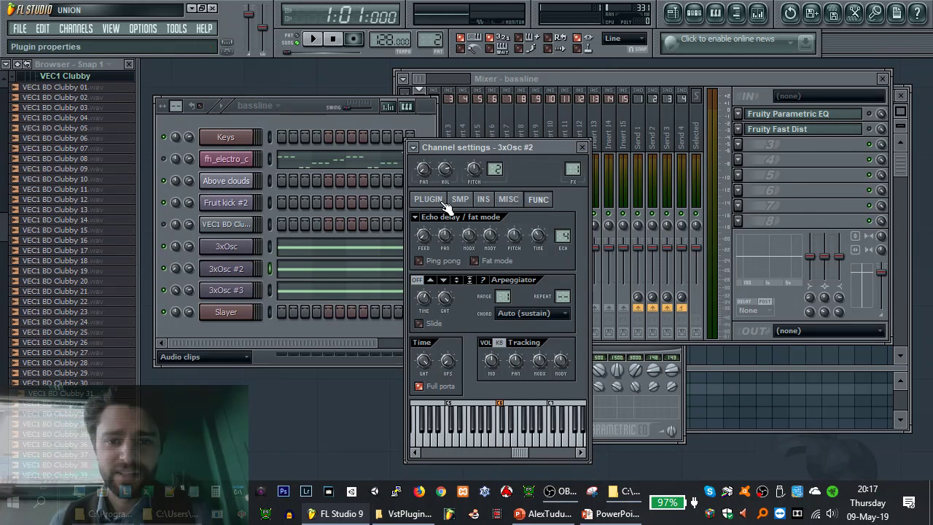
Reset the echo delay / fat mode settings of the 3xOsc #3 channel
{"action": "left_click", "coordinate": [255, 290]}
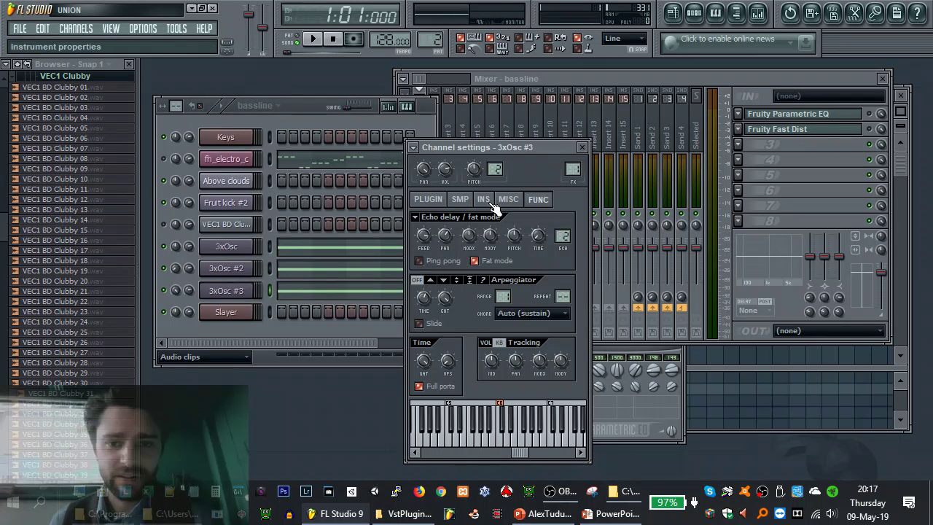
{"action": "left_click", "coordinate": [415, 217]}
{"action": "left_click", "coordinate": [422, 231]}
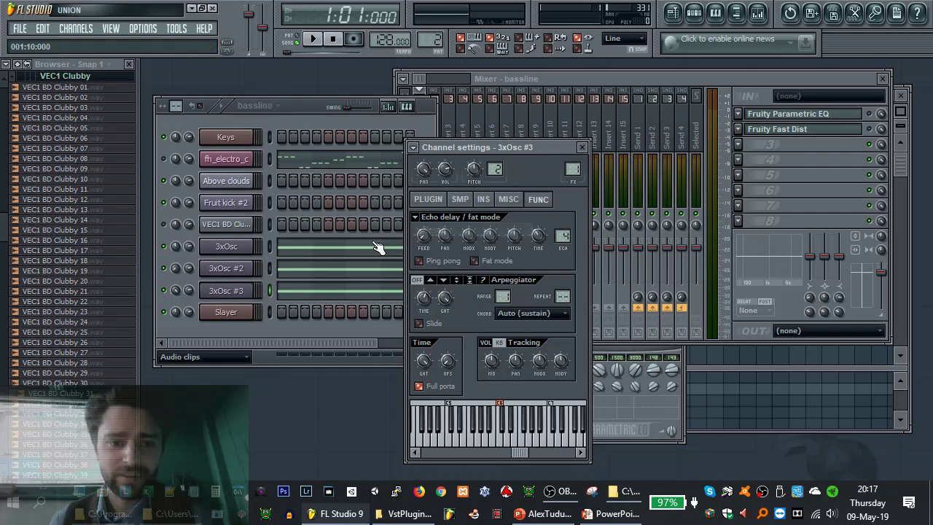
Audition the 3xOsc #2 and 3xOsc #3 channels one after the other and show 3xOsc #3's settings
{"action": "left_click", "coordinate": [274, 269]}
{"action": "key", "text": "b"}
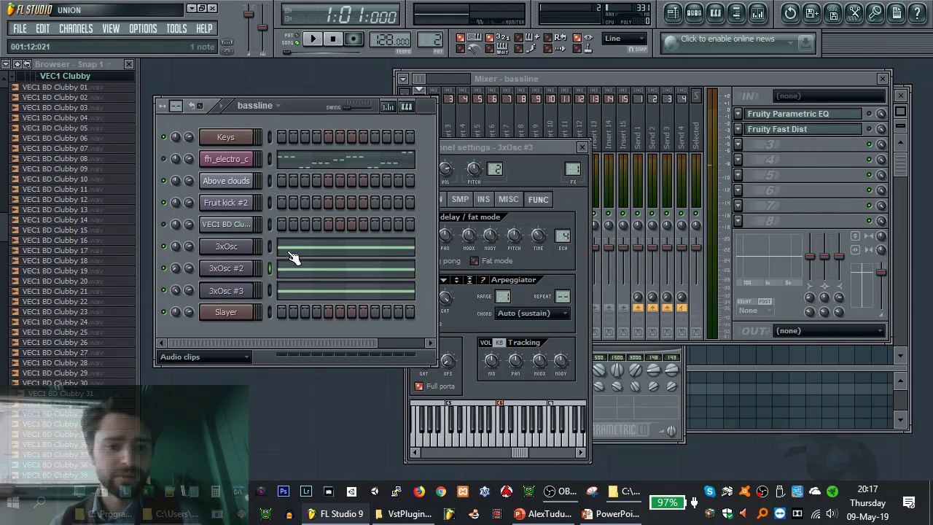
{"action": "key", "text": "b"}
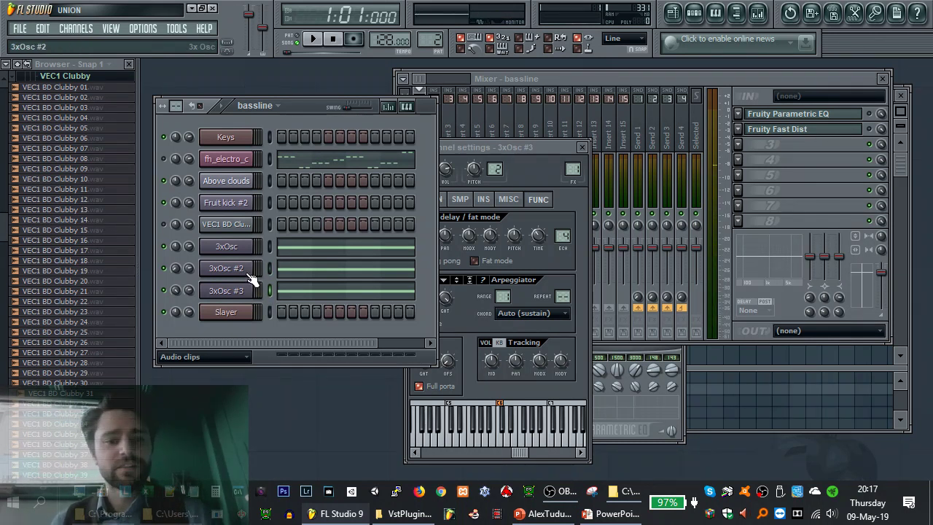
{"action": "left_click", "coordinate": [249, 270]}
{"action": "left_click", "coordinate": [250, 290]}
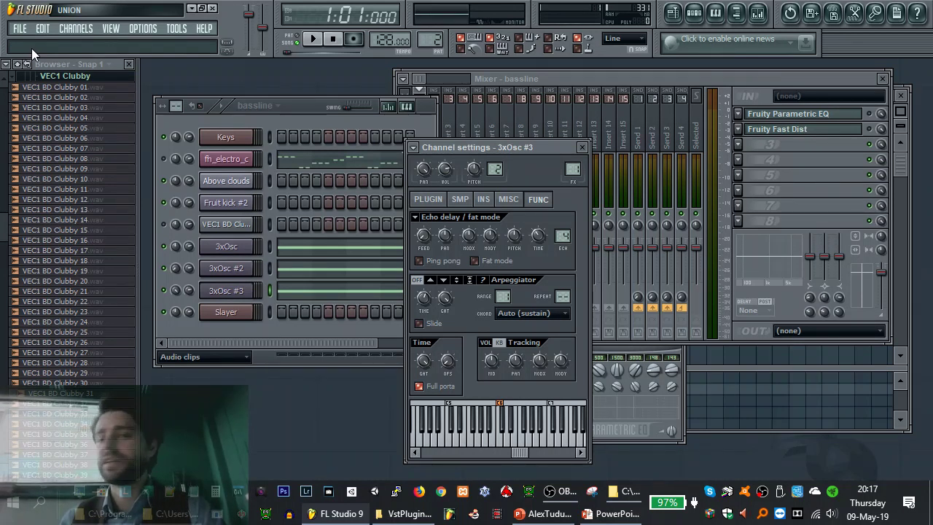
Try detuning the 3xOsc #3 channel pitch to -8 cents while the bassline pattern plays
{"action": "left_click_drag", "start_coordinate": [475, 169], "coordinate": [475, 172]}
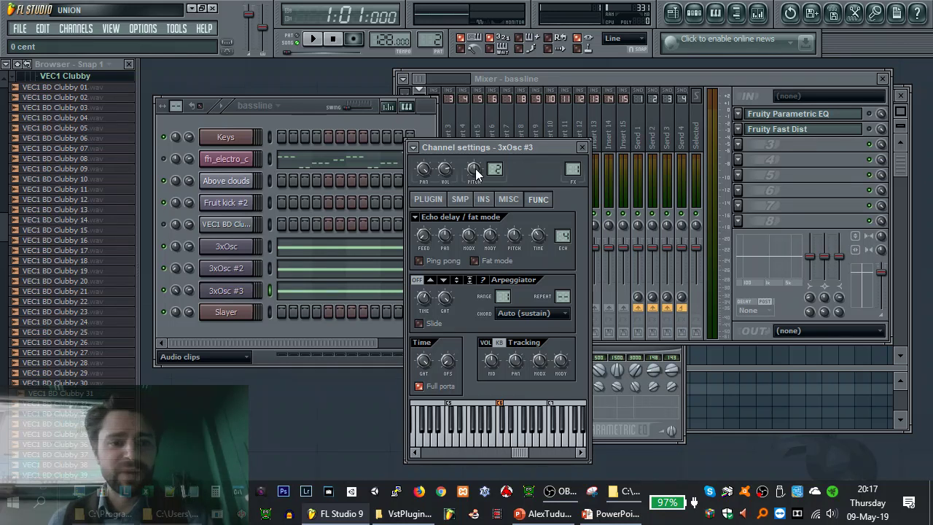
{"action": "key", "text": "space"}
{"action": "mouse_move", "coordinate": [475, 168]}
{"action": "left_mouse_down"}
{"action": "mouse_move", "coordinate": [475, 180]}
{"action": "mouse_move", "coordinate": [475, 168]}
{"action": "left_mouse_up"}
{"action": "key", "text": "space"}
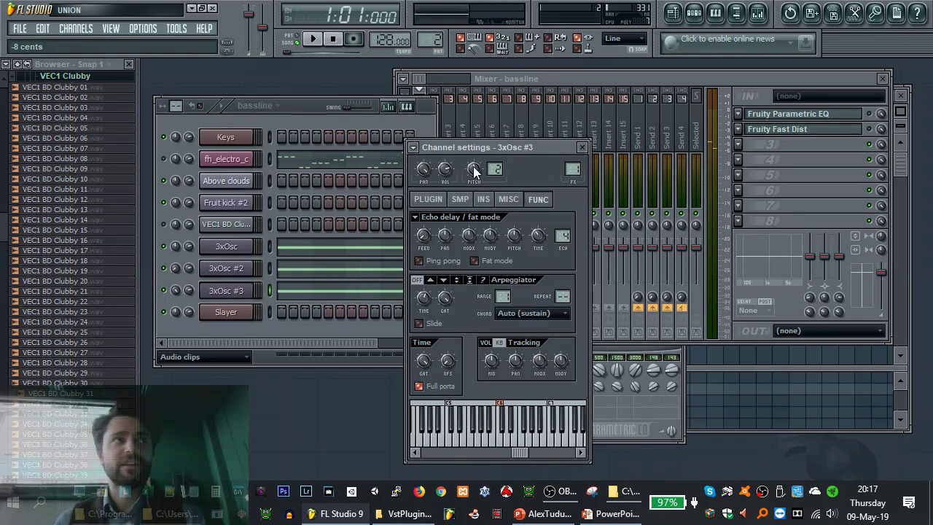
Center the panning of the 3xOsc #2 and 3xOsc #3 channels
{"action": "left_click_drag", "start_coordinate": [177, 271], "coordinate": [177, 265]}
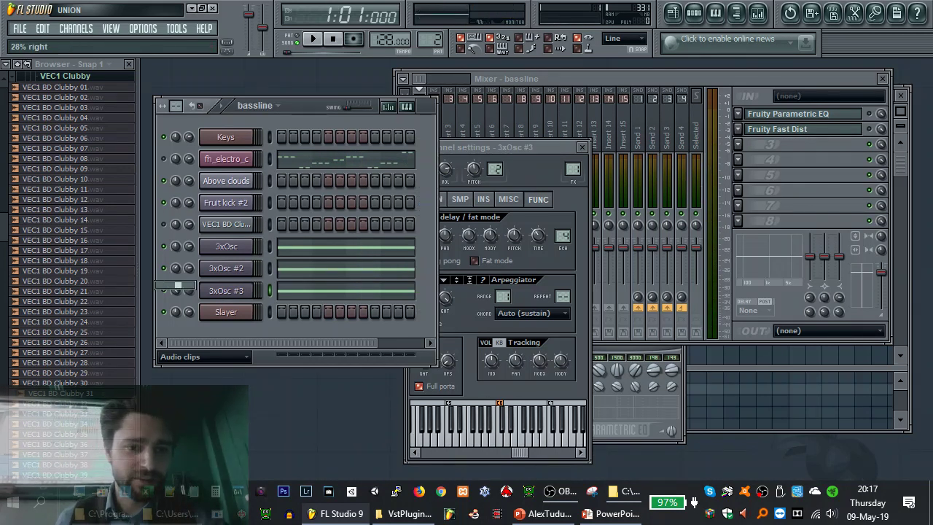
{"action": "right_click", "coordinate": [176, 270]}
{"action": "left_click", "coordinate": [177, 300]}
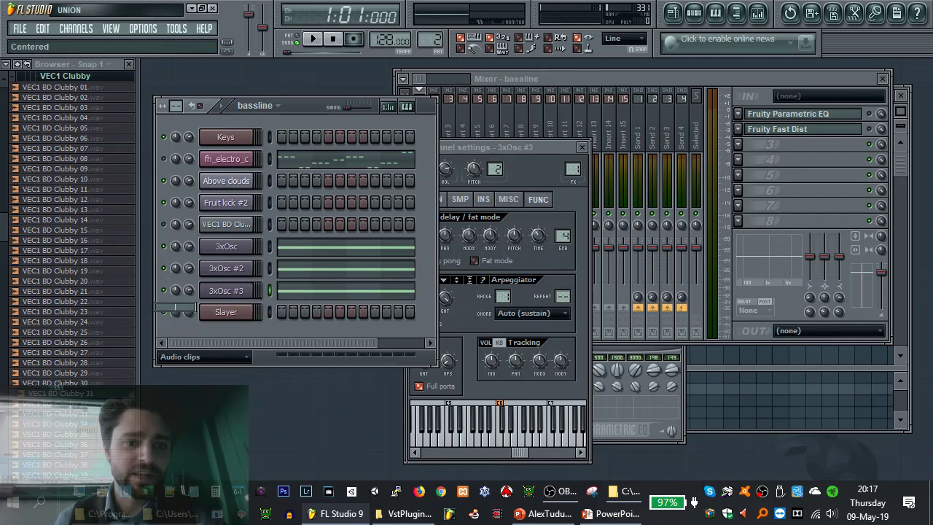
{"action": "right_click", "coordinate": [177, 288]}
{"action": "left_click", "coordinate": [188, 291]}
Play the bassline with centered panning and vary the 3xOsc #3 channel pitch while listening
{"action": "key", "text": "space"}
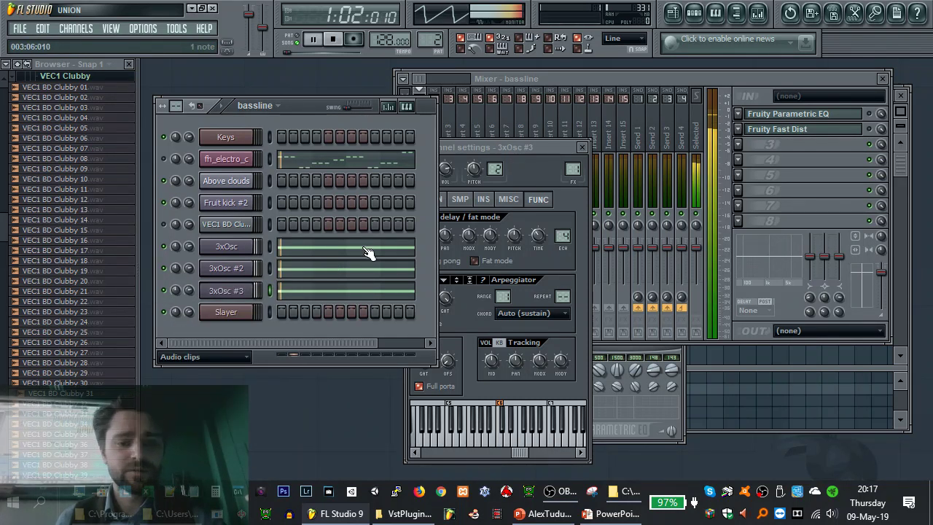
{"action": "mouse_move", "coordinate": [473, 169]}
{"action": "left_mouse_down"}
{"action": "mouse_move", "coordinate": [474, 157]}
{"action": "mouse_move", "coordinate": [474, 173]}
{"action": "left_mouse_up"}
{"action": "key", "text": "space"}
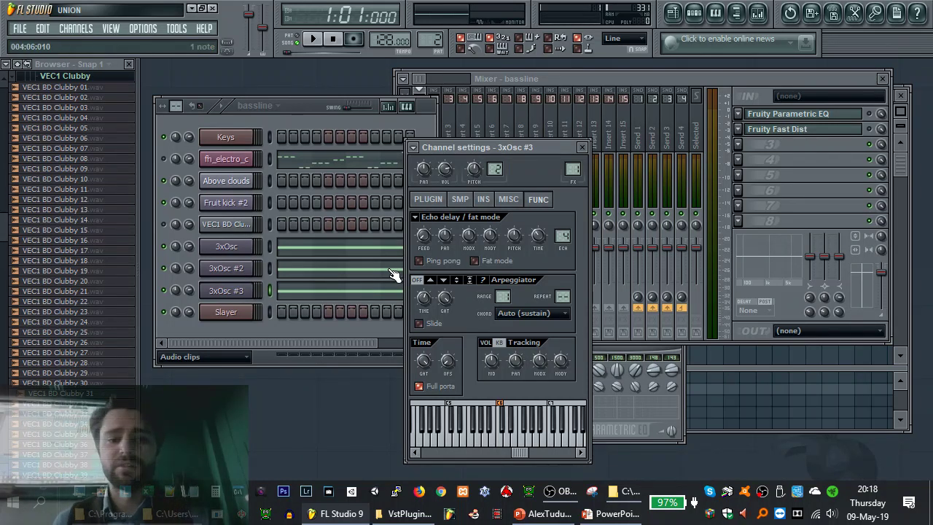
Mute the first 3xOsc channel and fine-tune 3xOsc #3's pitch while the two remaining layers play
{"action": "left_click", "coordinate": [172, 251]}
{"action": "key", "text": "space"}
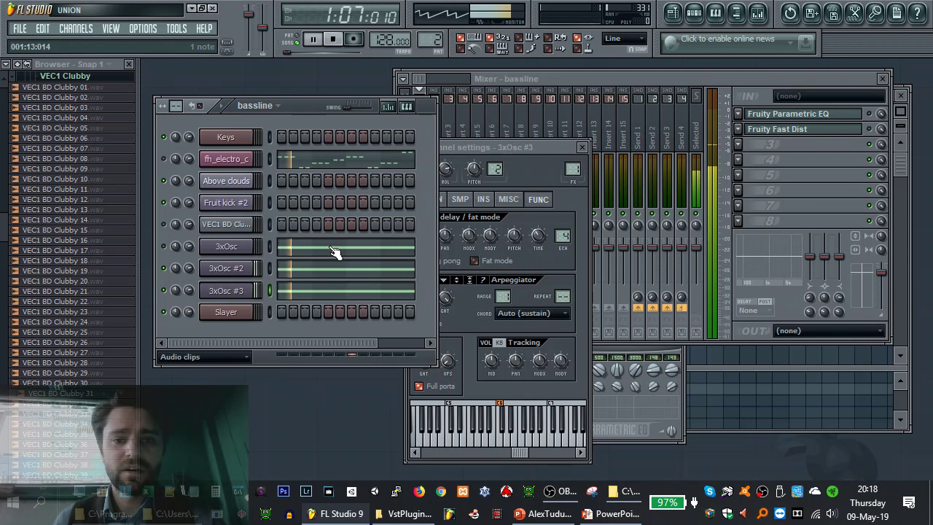
{"action": "left_click", "coordinate": [473, 169]}
{"action": "mouse_move", "coordinate": [474, 169]}
{"action": "left_mouse_down"}
{"action": "mouse_move", "coordinate": [474, 125]}
{"action": "mouse_move", "coordinate": [476, 172]}
{"action": "left_mouse_up"}
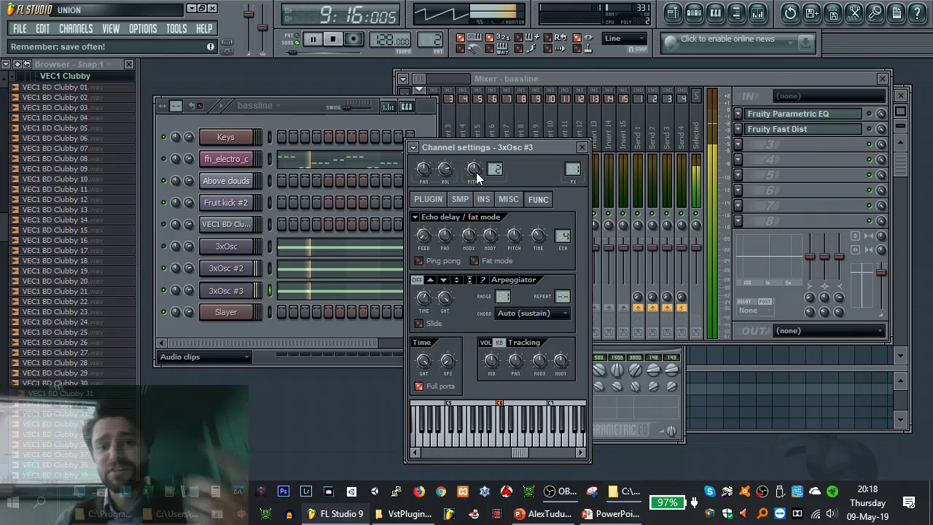
{"action": "key", "text": "space"}
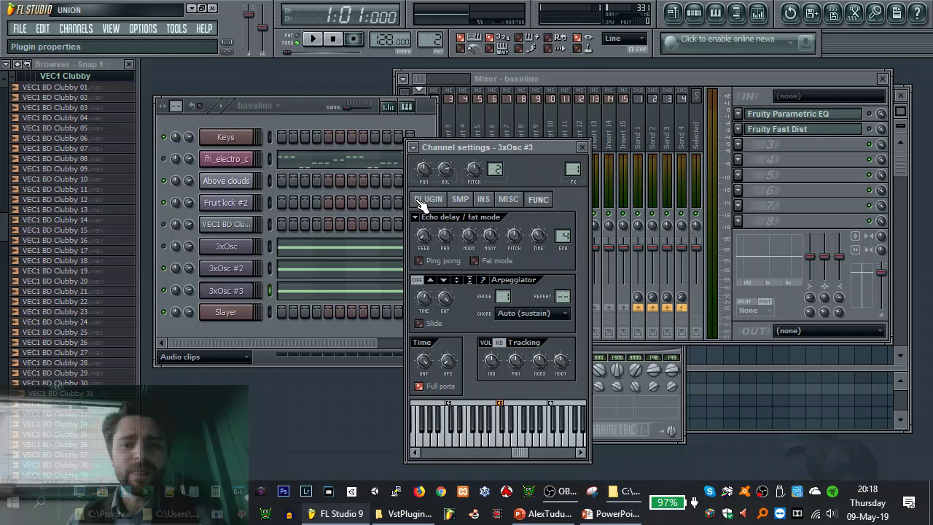
Re-enable Fruity Parametric EQ and Fruity Fast Dist on the bassline track and unmute the first 3xOsc channel
{"action": "left_click", "coordinate": [875, 115]}
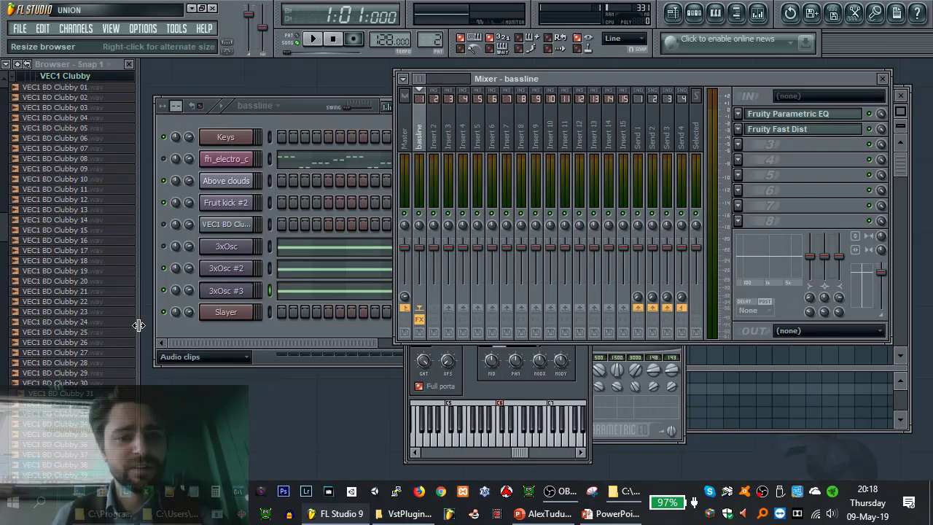
{"action": "left_click", "coordinate": [171, 254]}
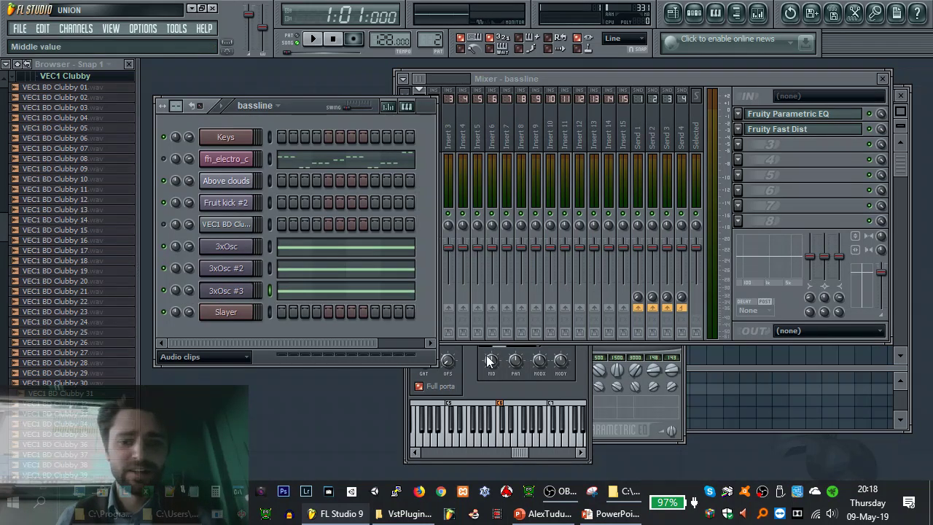
{"action": "left_click", "coordinate": [562, 377]}
{"action": "key", "text": "space"}
{"action": "key", "text": "space"}
Detune the 3xOsc #3 channel pitch to about +44 cents during playback, close its settings, and stop playback
{"action": "left_click", "coordinate": [240, 292]}
{"action": "left_click", "coordinate": [513, 174]}
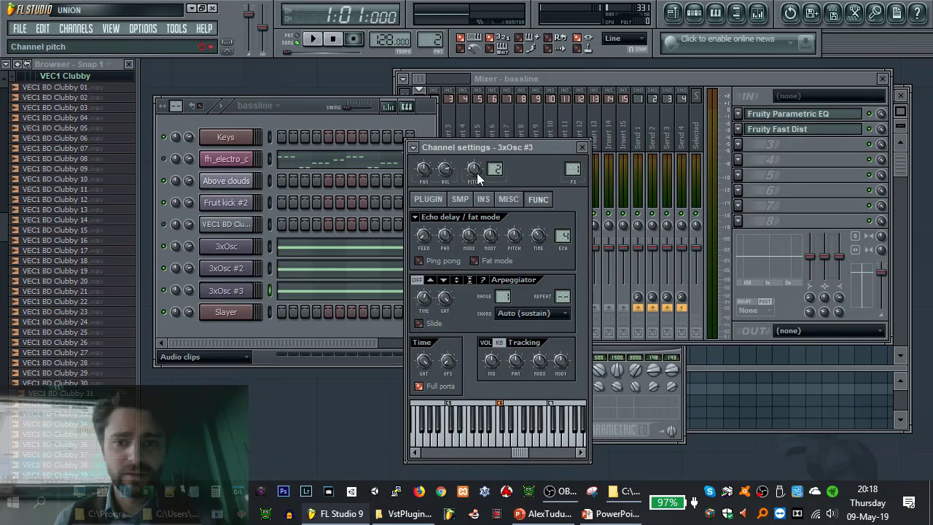
{"action": "key", "text": "space"}
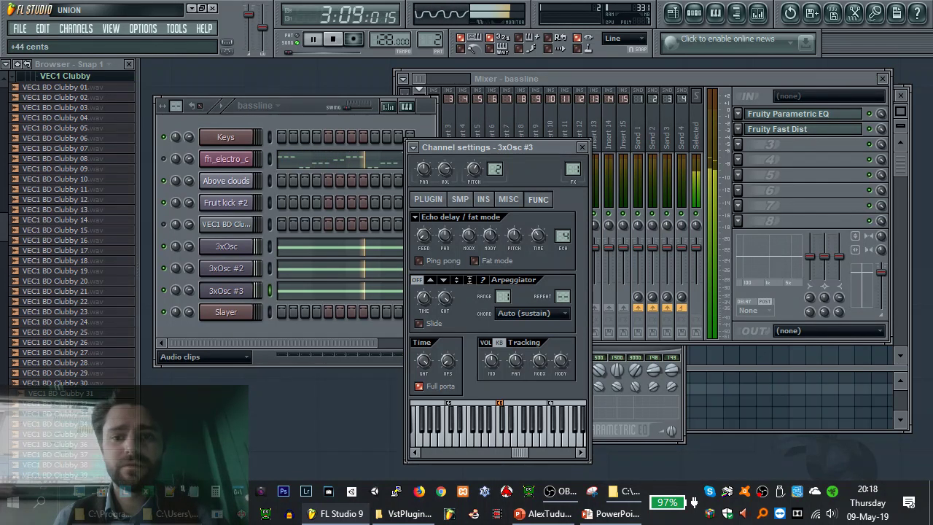
{"action": "left_click", "coordinate": [582, 147]}
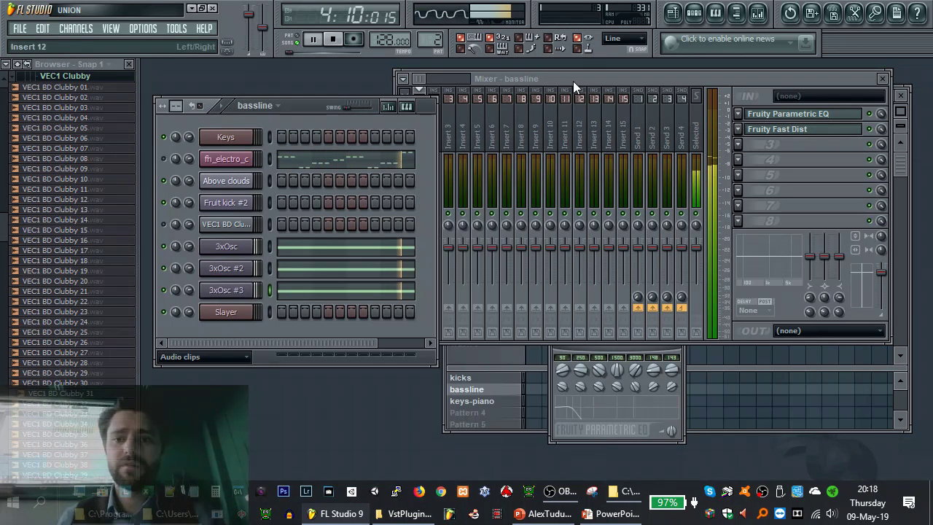
{"action": "left_click", "coordinate": [573, 81]}
{"action": "key", "text": "space"}
Bring up the playlist, unmute the VEC1 BD Clubby kick channel, and play the bassline with the kicks
{"action": "left_click", "coordinate": [900, 355]}
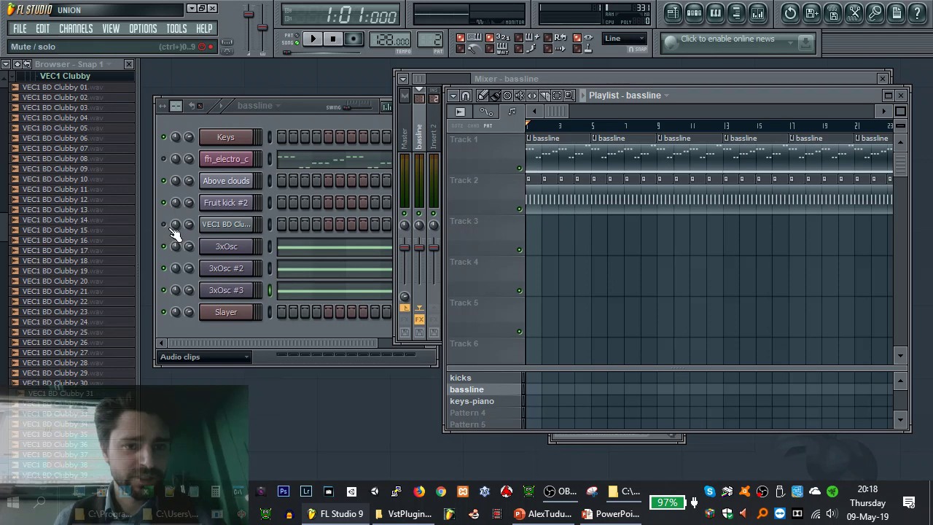
{"action": "left_click", "coordinate": [173, 202]}
{"action": "key", "text": "space"}
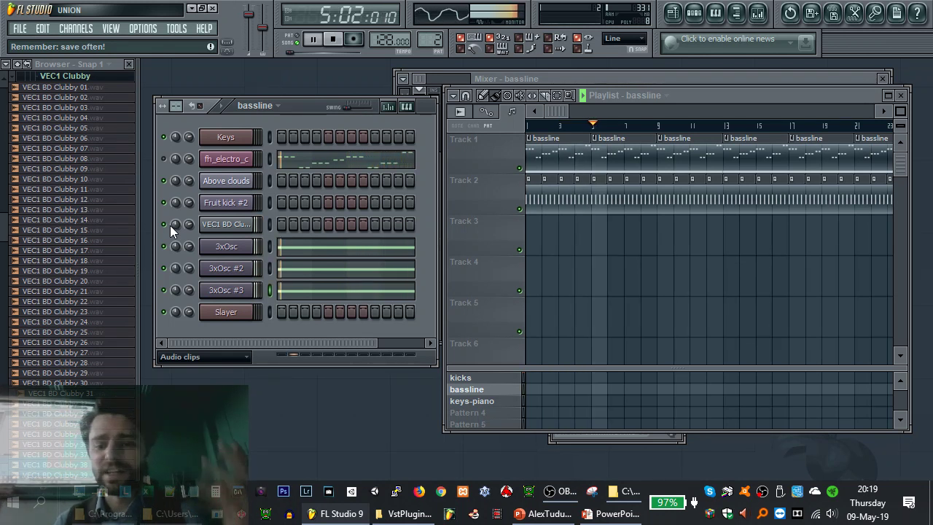
{"action": "key", "text": "space"}
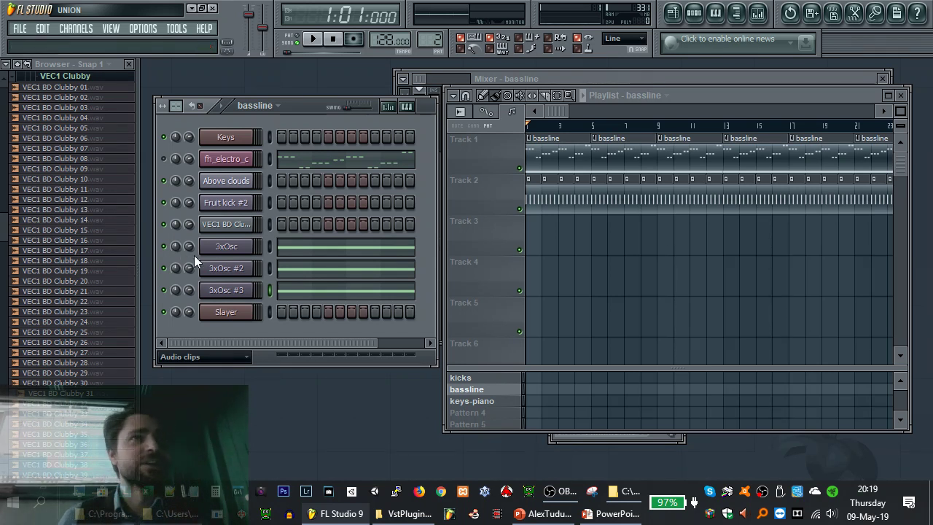
Bring up the mixer, pull the bassline track's volume fader down, and return it to its original level
{"action": "left_click", "coordinate": [683, 76]}
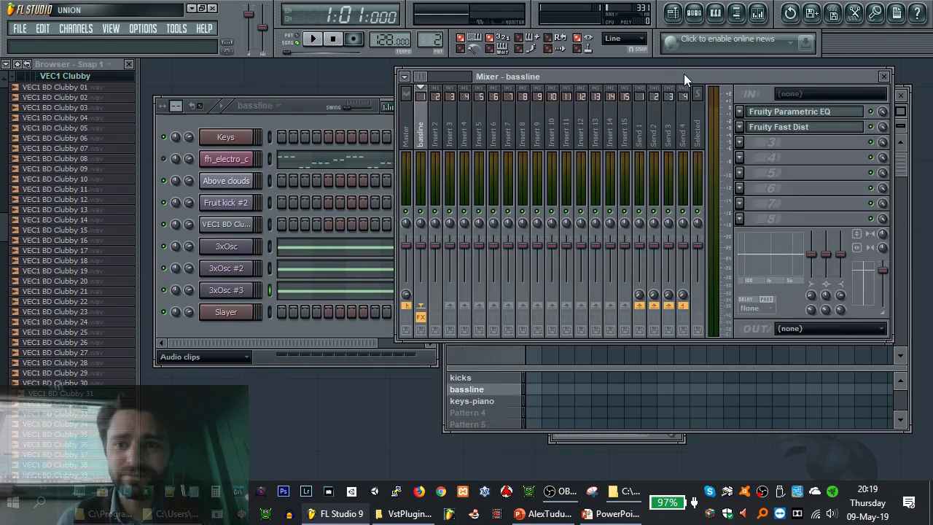
{"action": "left_click_drag", "start_coordinate": [437, 245], "coordinate": [440, 281]}
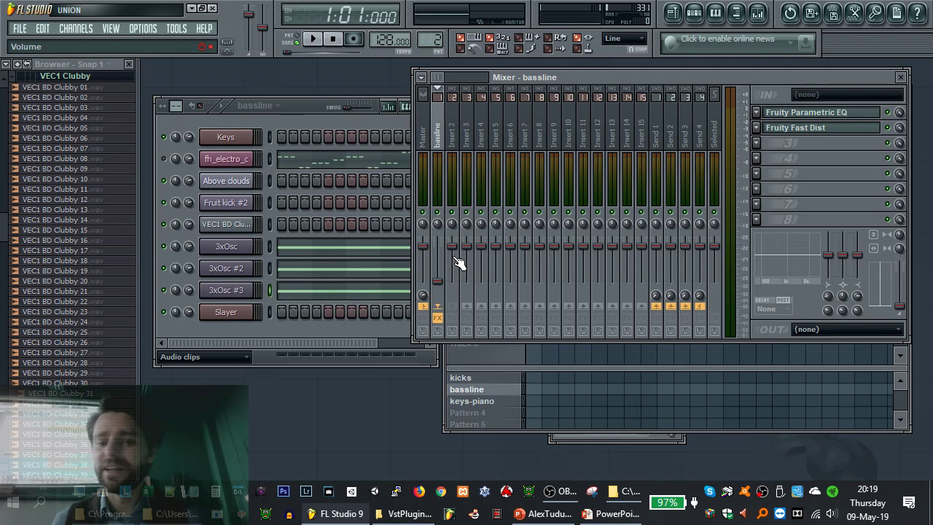
{"action": "left_click_drag", "start_coordinate": [438, 280], "coordinate": [437, 245]}
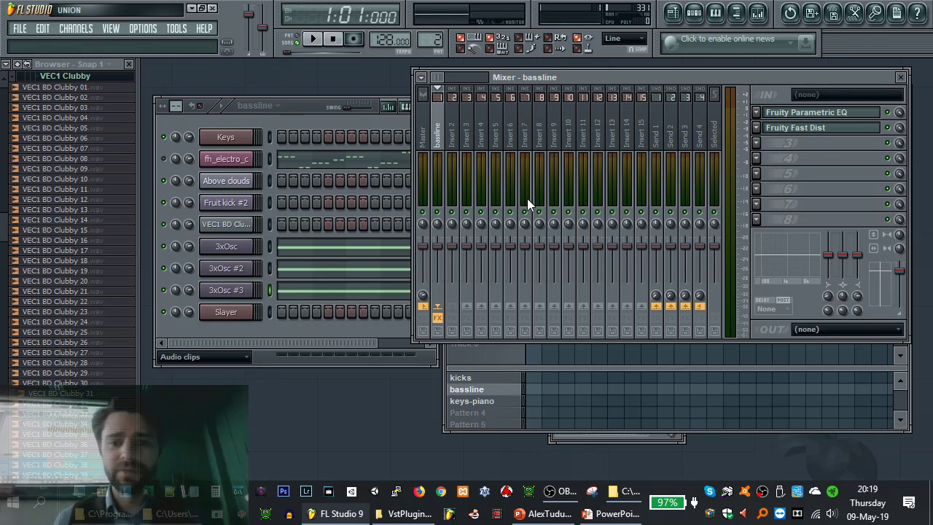
Mute the three 3xOsc channels, add a Sytrus channel, and move its window fully into view
{"action": "left_click", "coordinate": [169, 292]}
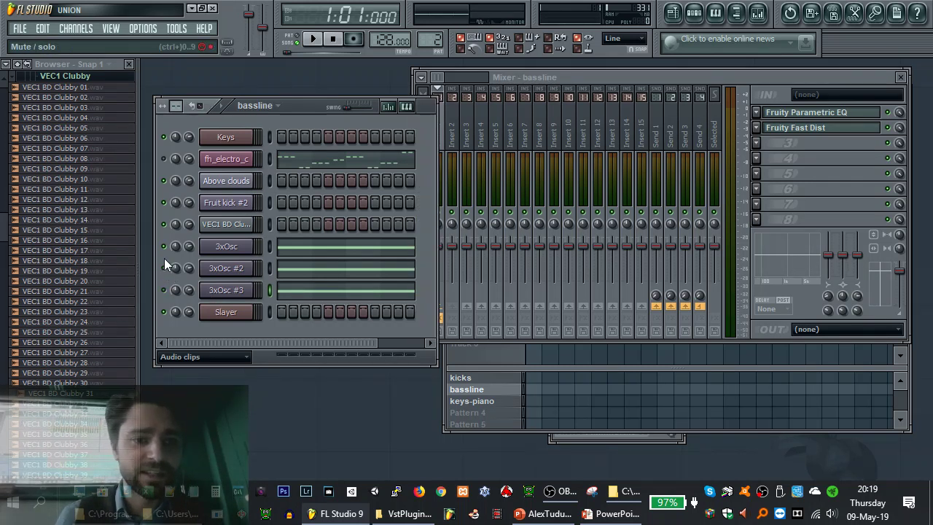
{"action": "left_click", "coordinate": [66, 28]}
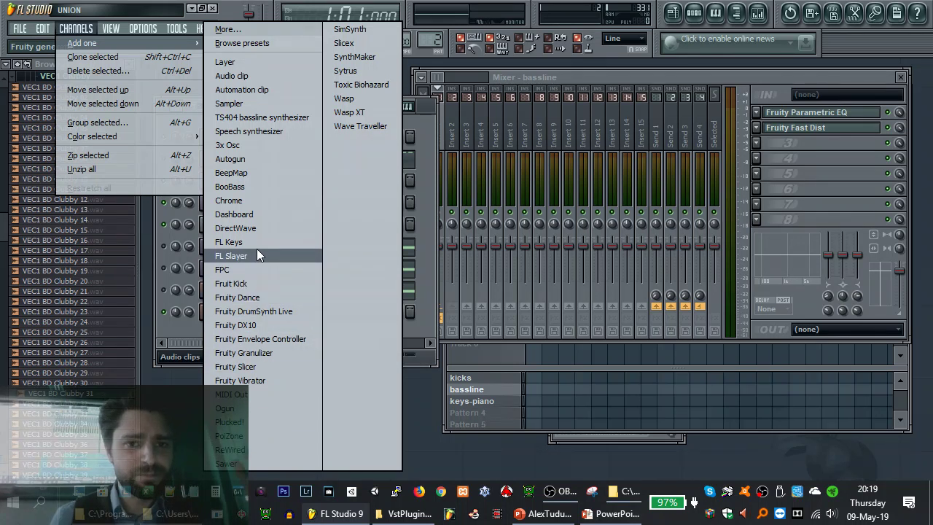
{"action": "left_click", "coordinate": [364, 75]}
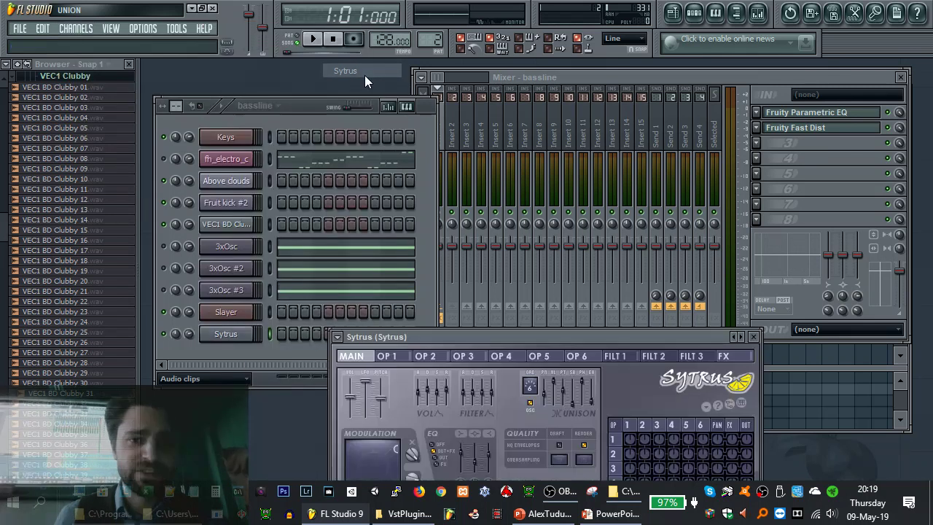
{"action": "left_click_drag", "start_coordinate": [460, 323], "coordinate": [364, 117]}
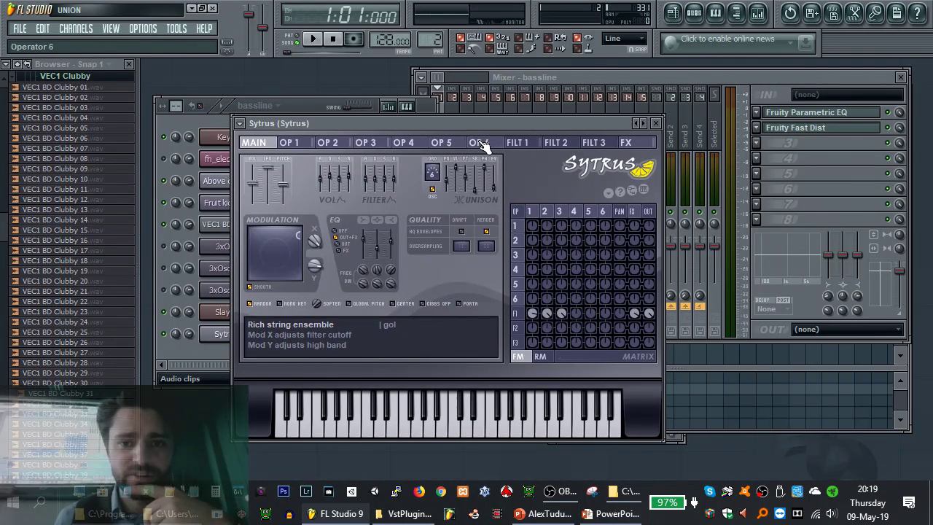
Load the Above clouds pad preset into Sytrus and audition it with its on-screen keyboard
{"action": "left_click", "coordinate": [481, 142]}
{"action": "left_click", "coordinate": [246, 128]}
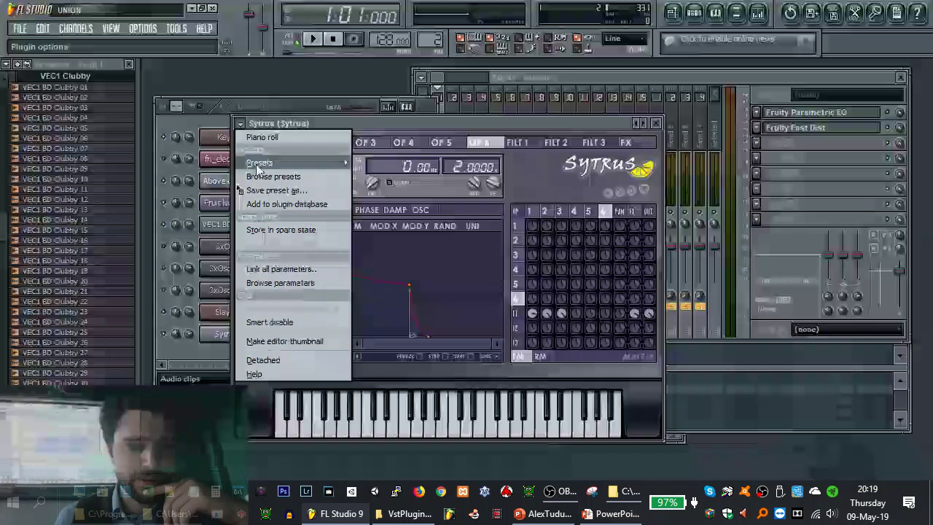
{"action": "mouse_move", "coordinate": [260, 161]}
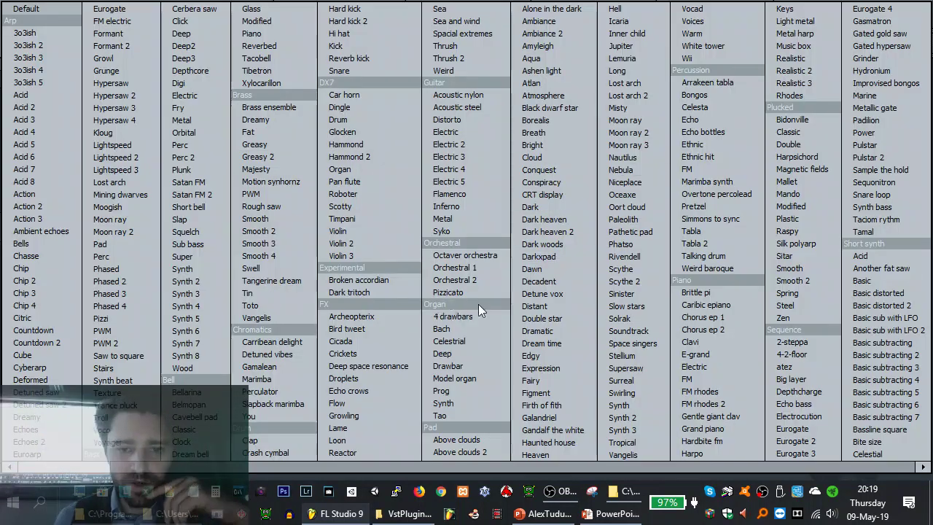
{"action": "left_click", "coordinate": [481, 438]}
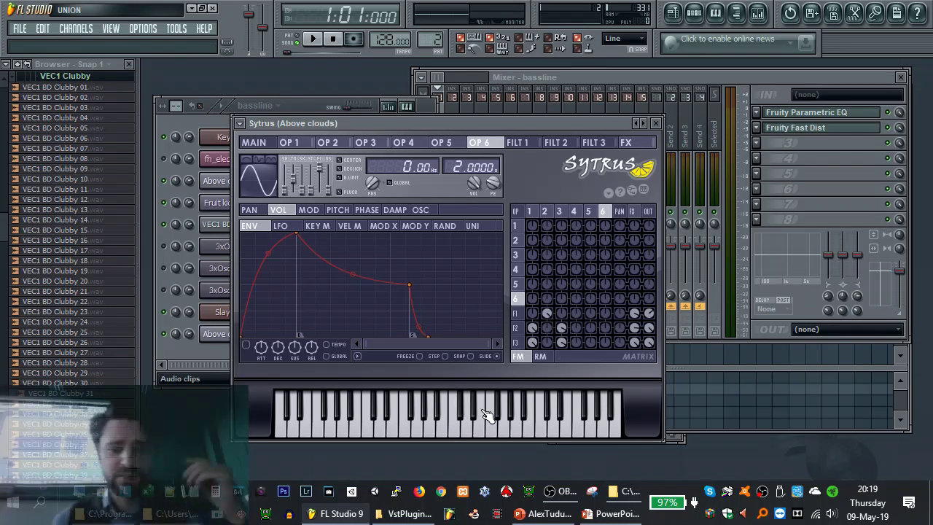
{"action": "left_click", "coordinate": [487, 413]}
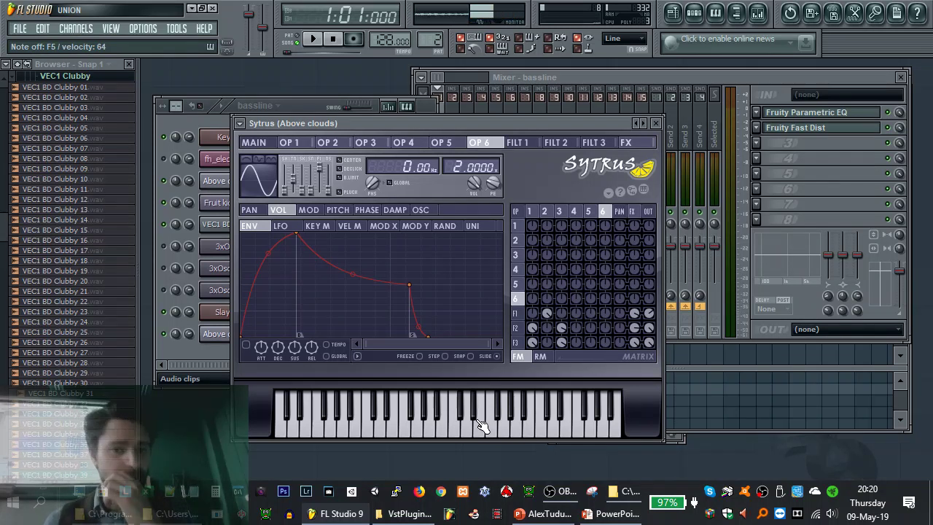
Bring up the playlist, play the song while playing notes on the Above clouds Sytrus channel, and stop playback
{"action": "left_click", "coordinate": [646, 82]}
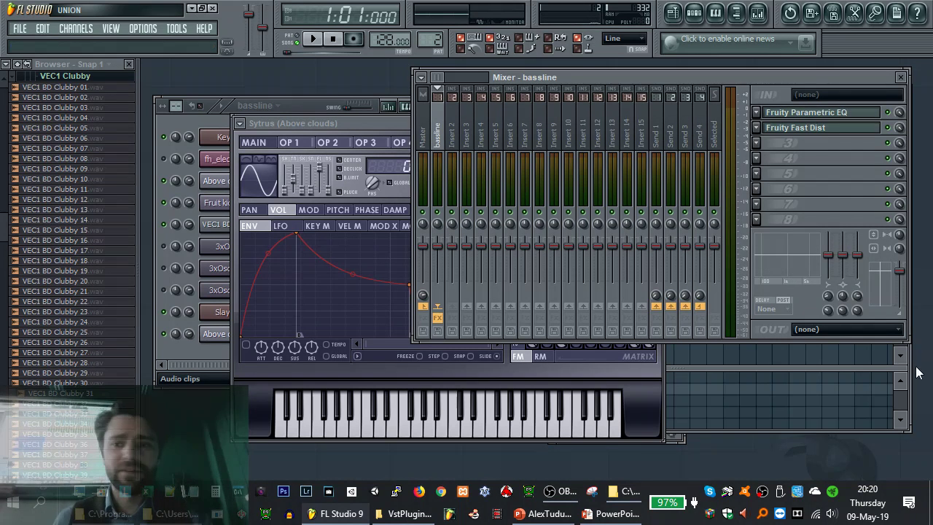
{"action": "key", "text": "F5"}
{"action": "scroll", "coordinate": [586, 208], "scroll_direction": "up", "scroll_amount": 1}
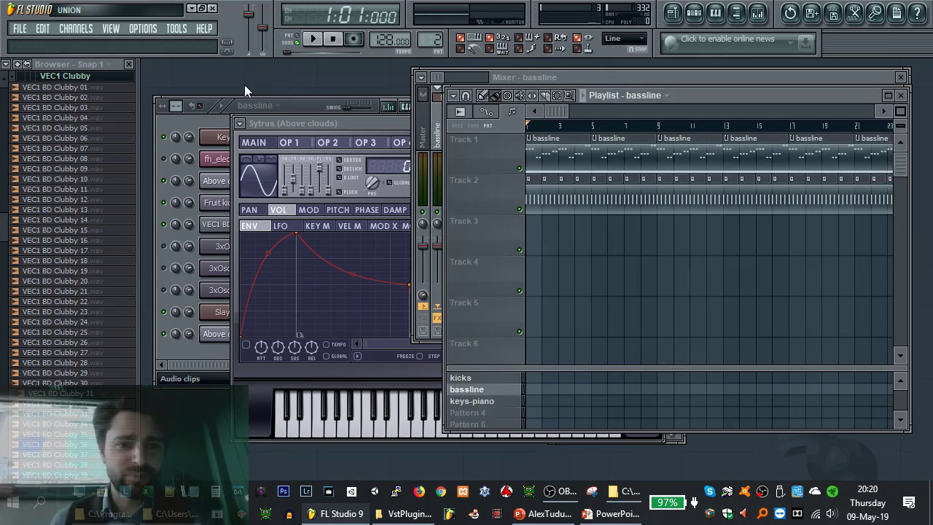
{"action": "left_click", "coordinate": [169, 127]}
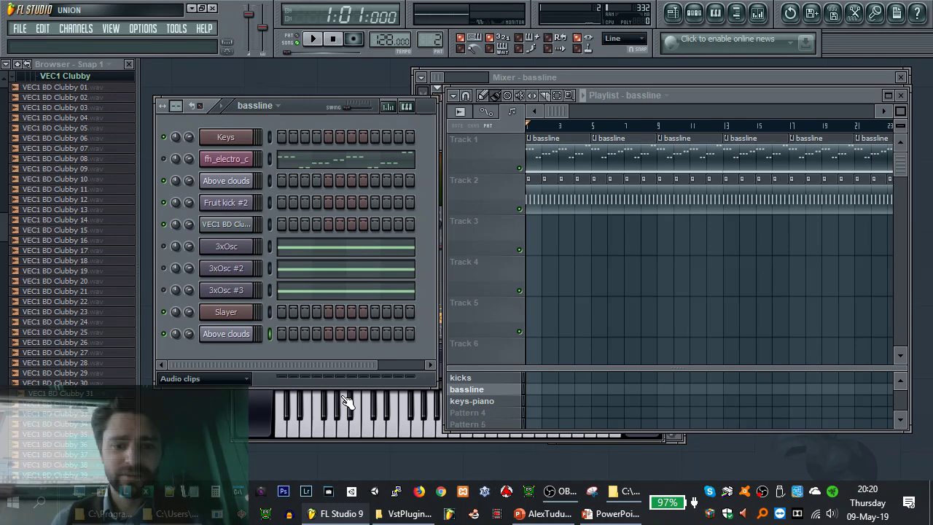
{"action": "left_click", "coordinate": [248, 428]}
{"action": "key", "text": "space"}
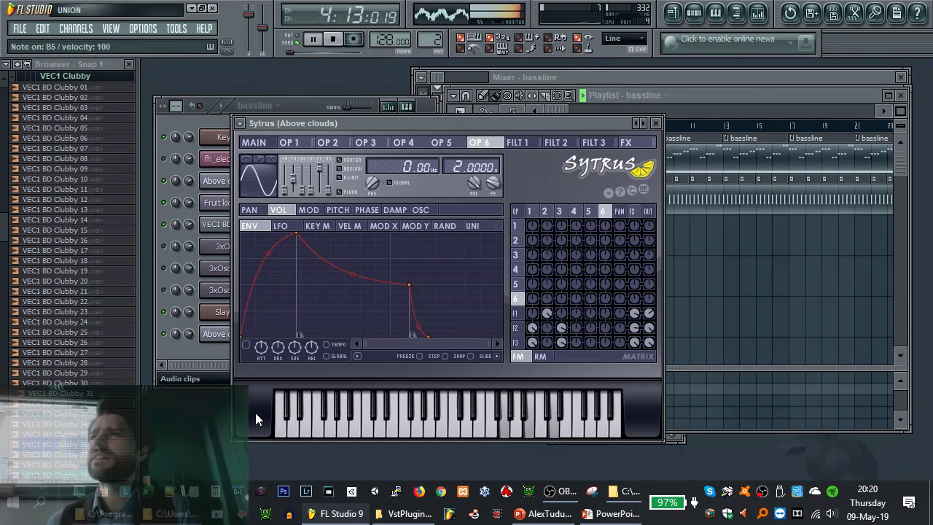
{"action": "key", "text": "space"}
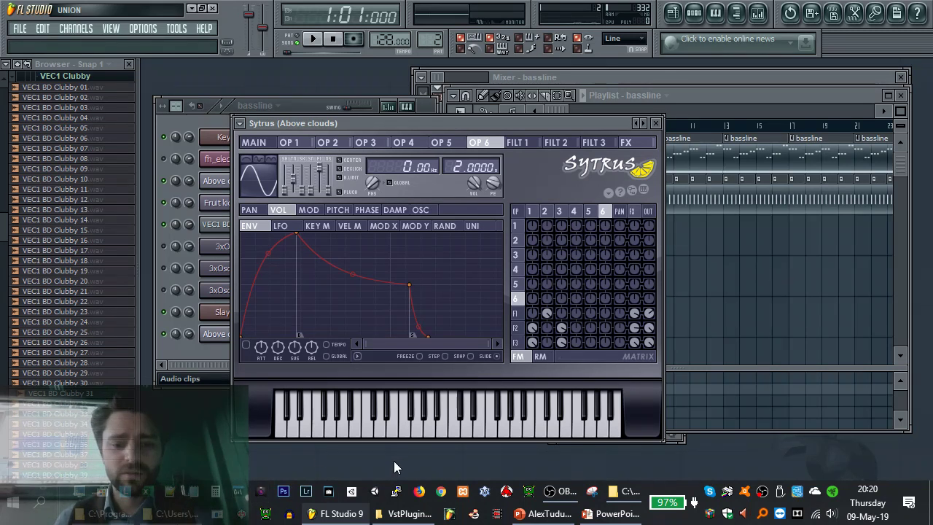
Switch to File Explorer, dismiss the VstPlugins properties, and copy the PhutureSoundVSTBundle folder from kits&tools\VSTs
{"action": "left_click", "coordinate": [410, 513]}
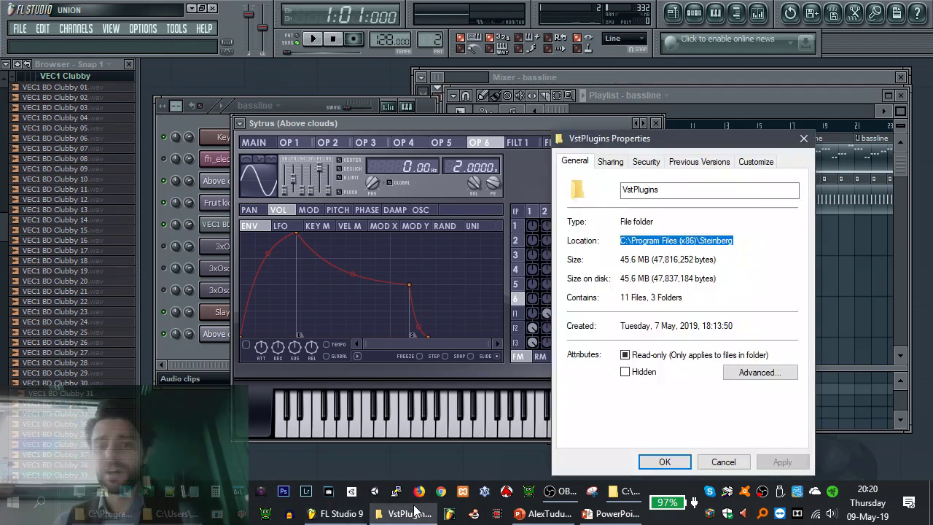
{"action": "left_click", "coordinate": [724, 462]}
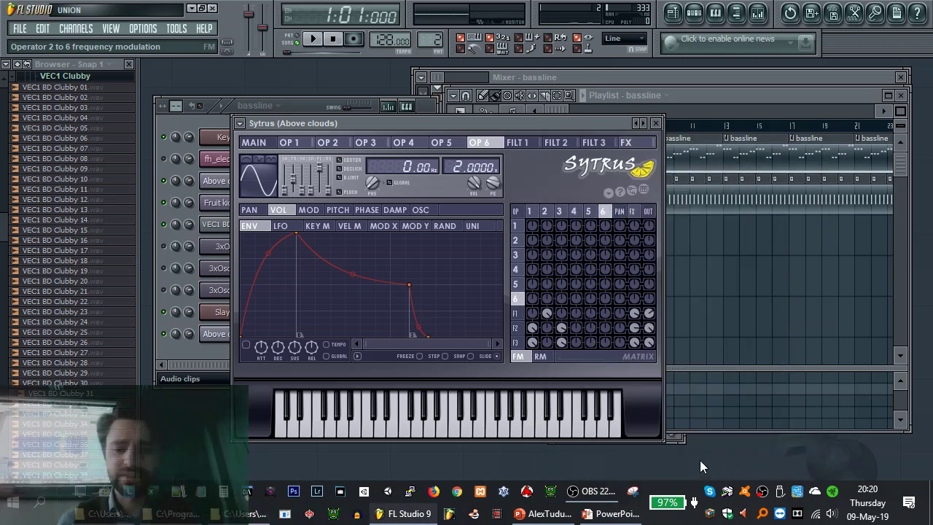
{"action": "left_click", "coordinate": [245, 513]}
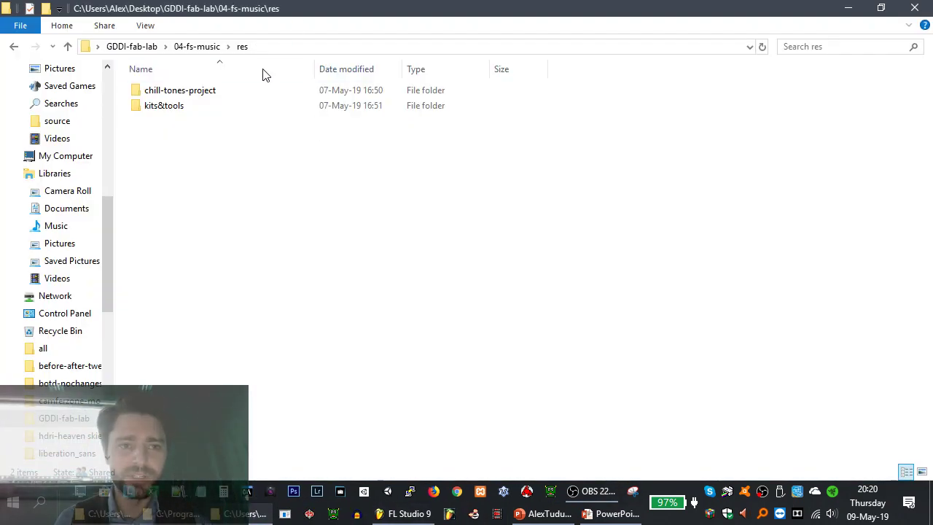
{"action": "left_click", "coordinate": [193, 516]}
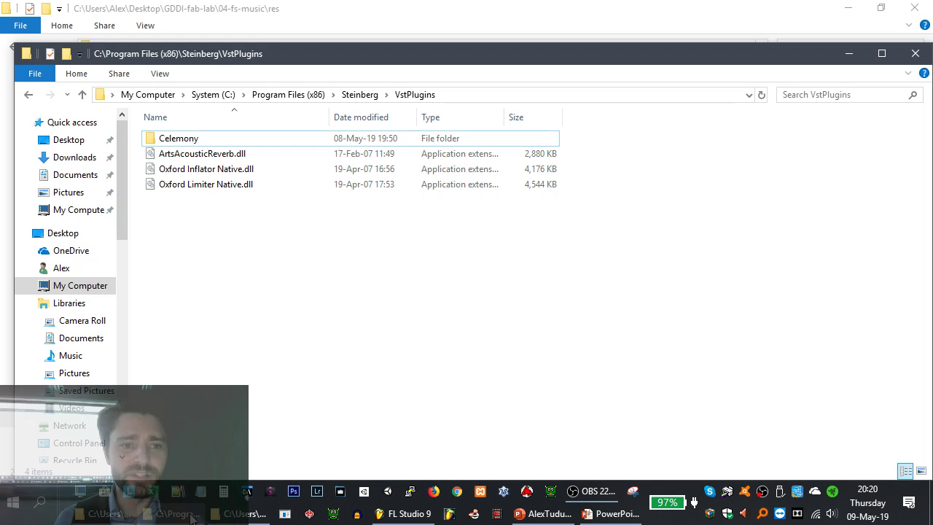
{"action": "left_click", "coordinate": [109, 514]}
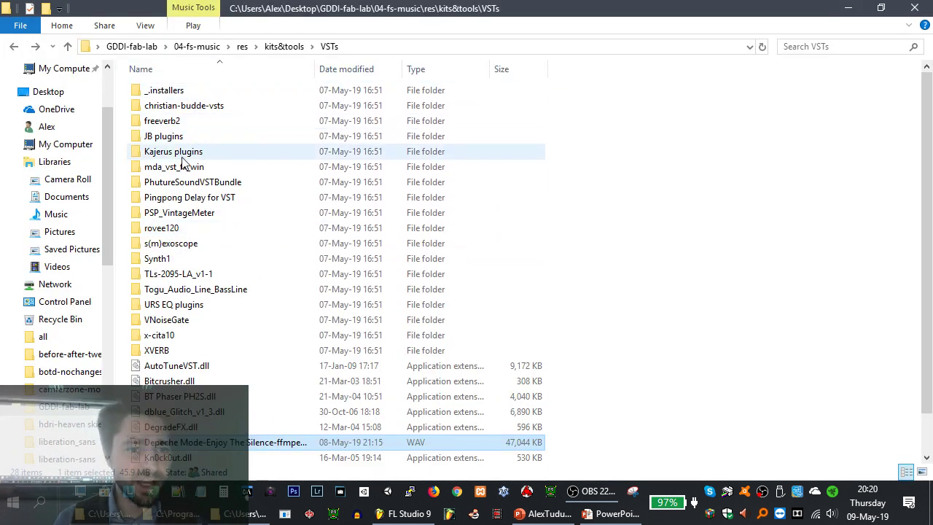
{"action": "left_click", "coordinate": [215, 183]}
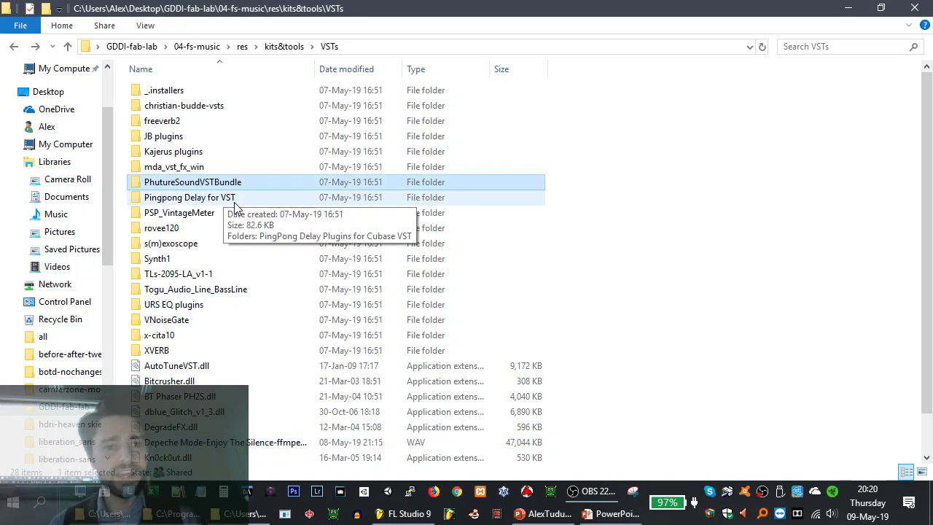
Paste the PhutureSoundVSTBundle folder into C:\Program Files (x86)\Steinberg\VstPlugins and grant administrator permission for the copy
{"action": "left_click", "coordinate": [845, 10]}
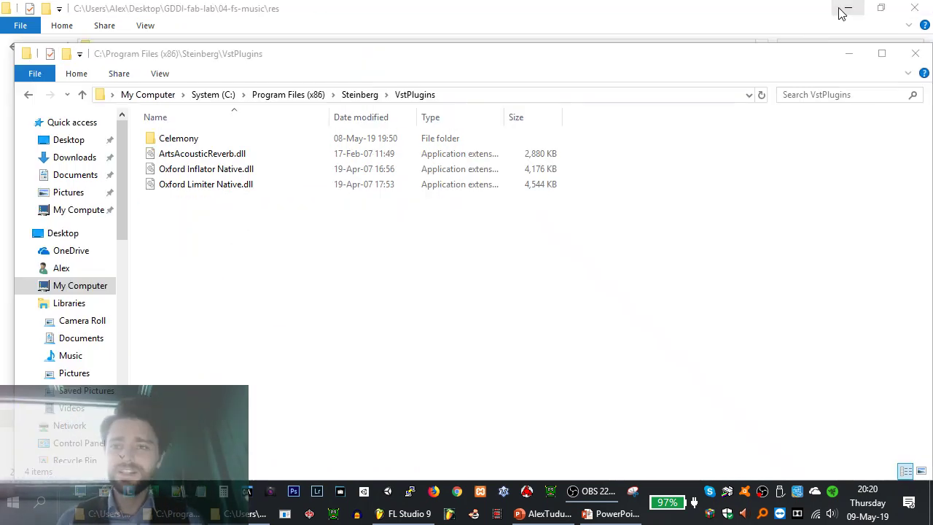
{"action": "right_click", "coordinate": [206, 225]}
{"action": "left_click", "coordinate": [240, 324]}
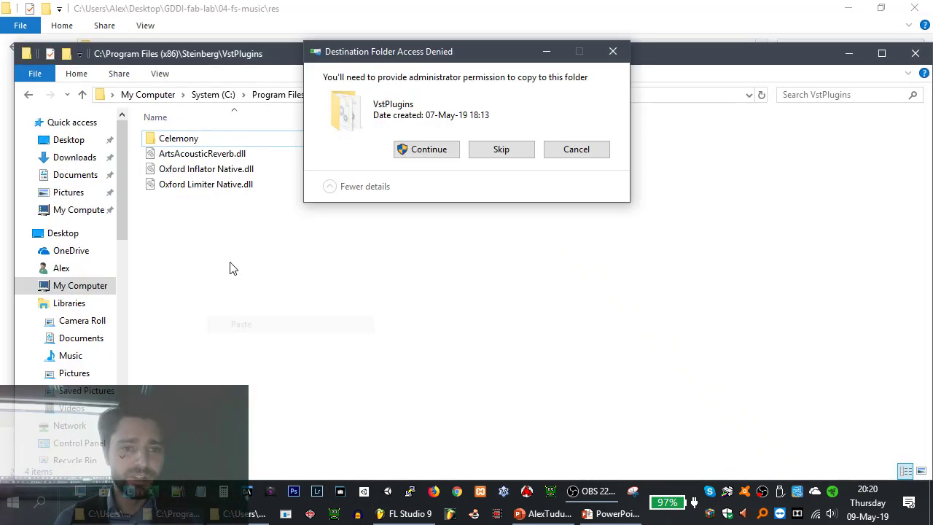
{"action": "left_click", "coordinate": [440, 152]}
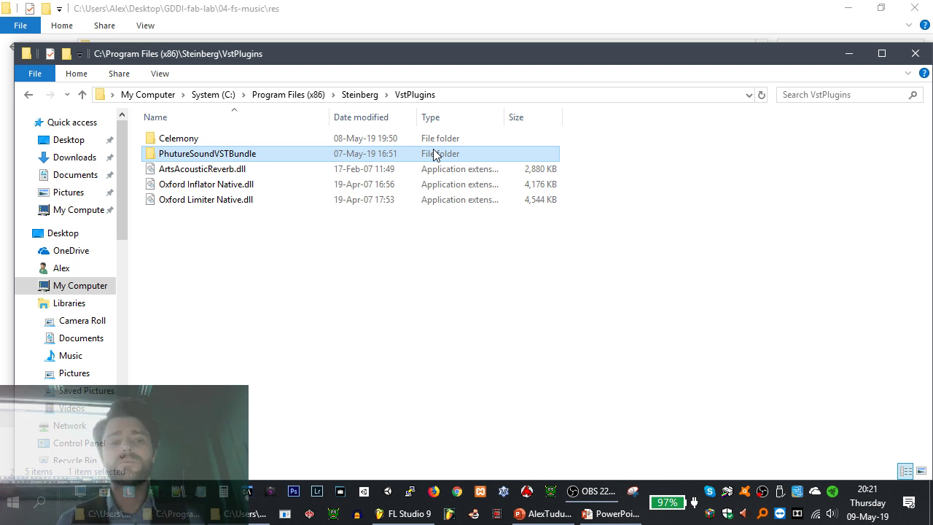
Maximize the VstPlugins folder window and open the PhutureSoundVSTBundle folder
{"action": "left_click", "coordinate": [316, 275]}
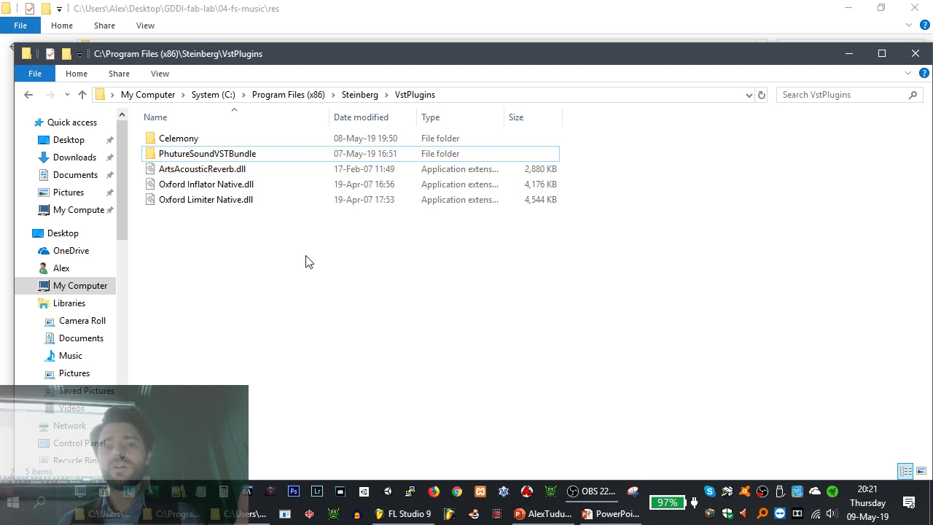
{"action": "double_click", "coordinate": [311, 53]}
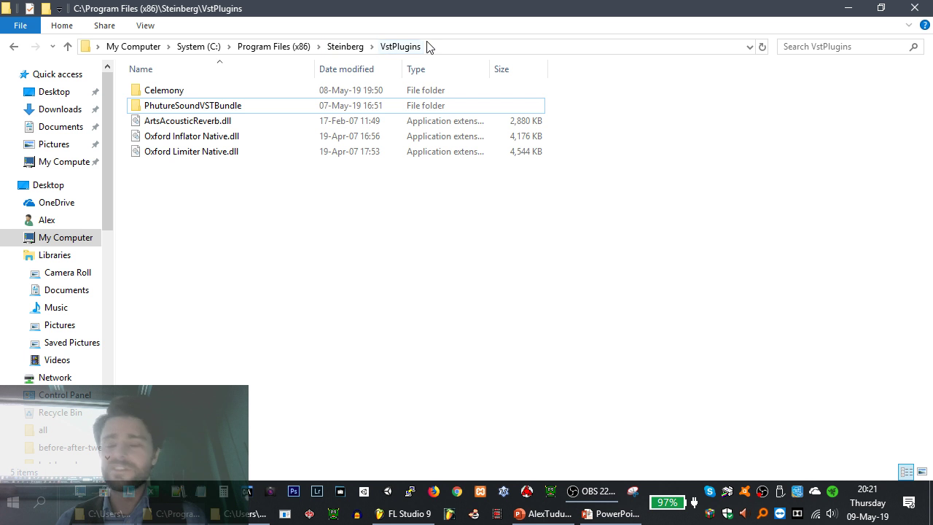
{"action": "double_click", "coordinate": [177, 105]}
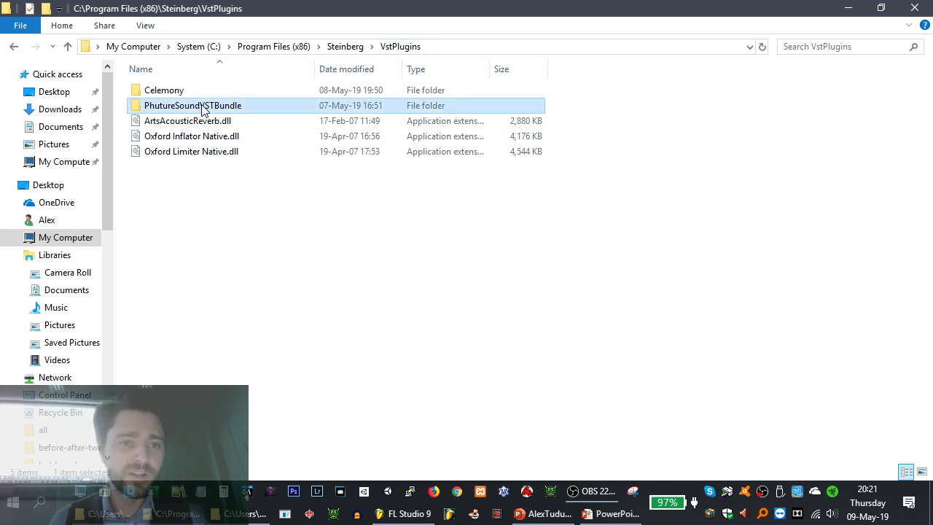
{"action": "left_click", "coordinate": [206, 107]}
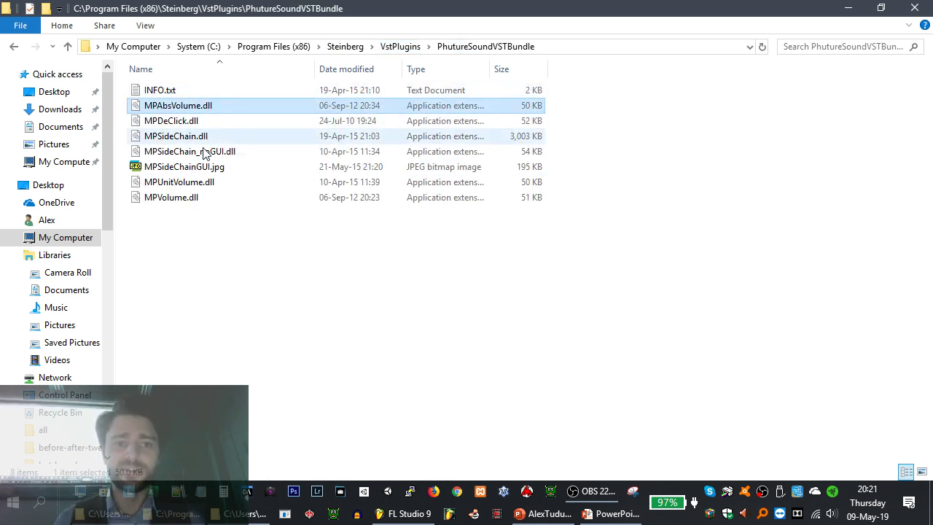
Open INFO.txt from the bundle in Notepad, read its terms in a maximized window, and close it
{"action": "double_click", "coordinate": [160, 90]}
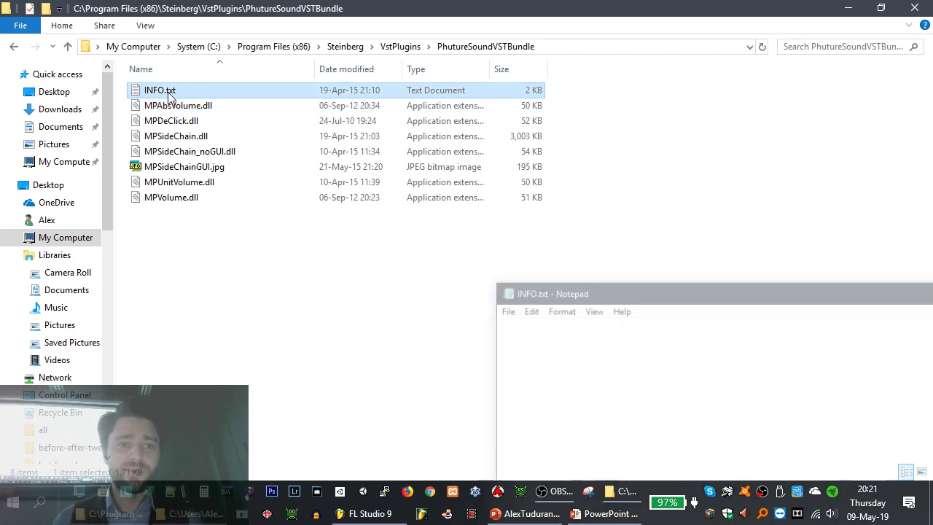
{"action": "double_click", "coordinate": [774, 292]}
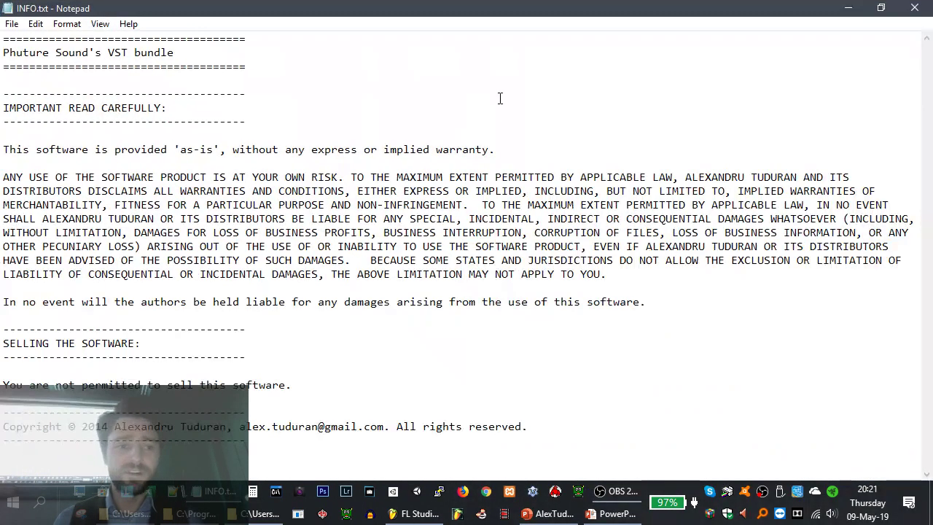
{"action": "left_click", "coordinate": [920, 13]}
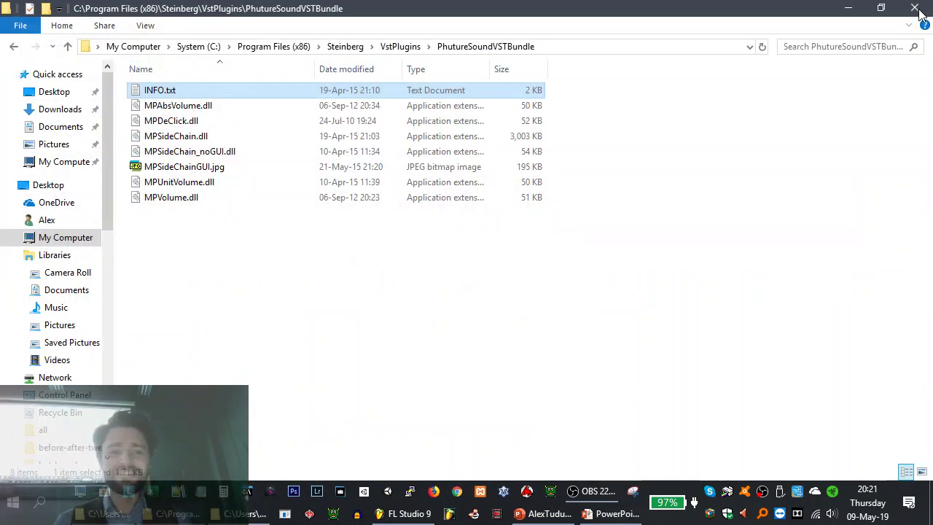
View the MPSideChainGUI.jpg picture of the sidechain plugin's interface and close the image viewer
{"action": "left_click", "coordinate": [210, 153]}
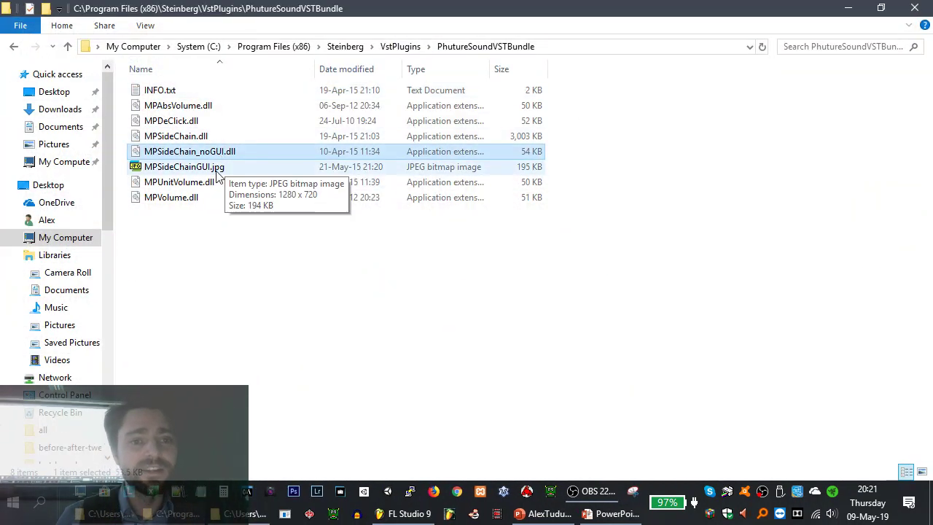
{"action": "left_click", "coordinate": [212, 169]}
{"action": "double_click", "coordinate": [213, 169]}
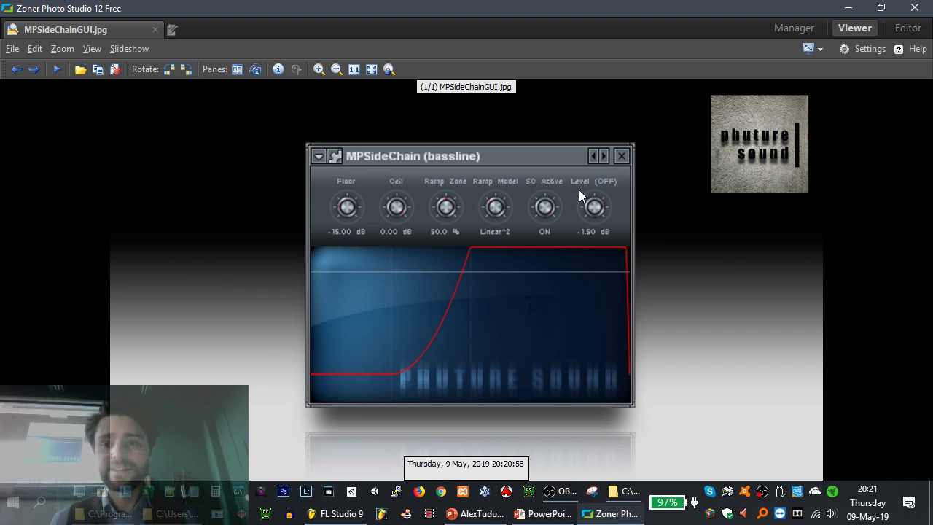
{"action": "left_click", "coordinate": [914, 8]}
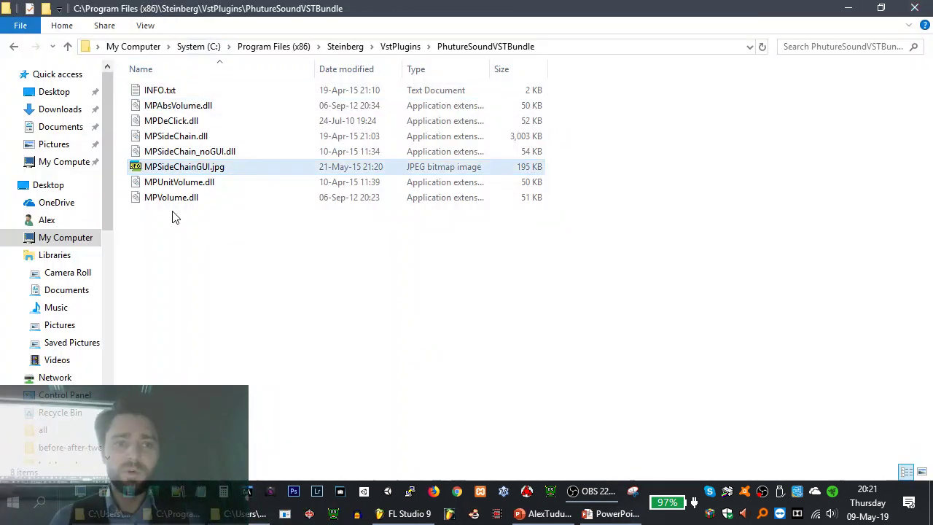
Minimize the PhutureSoundVSTBundle and res folder windows and switch back to FL Studio
{"action": "left_click_drag", "start_coordinate": [599, 6], "coordinate": [523, 53]}
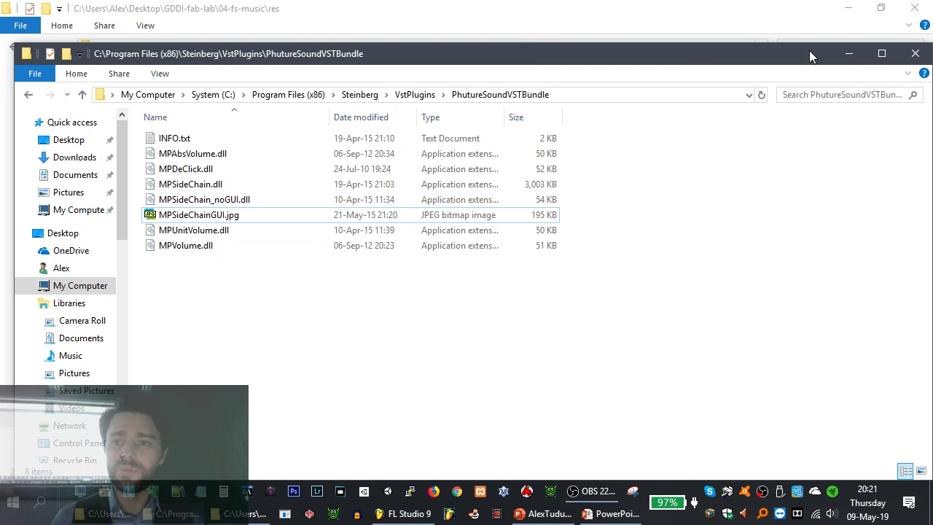
{"action": "left_click", "coordinate": [849, 53]}
{"action": "left_click", "coordinate": [847, 8]}
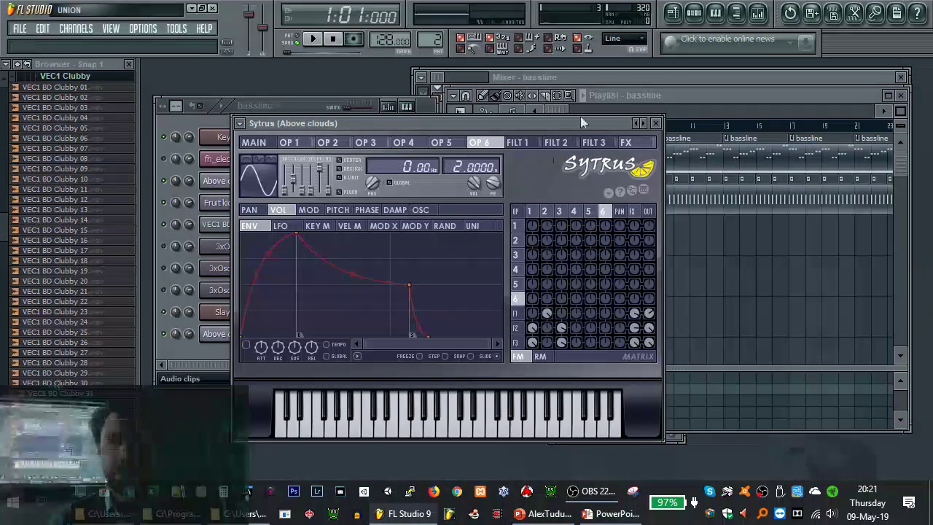
Open the full effect plugin list from slot 3 of the bassline mixer track and run a fast scan for new plugins
{"action": "left_click", "coordinate": [718, 76]}
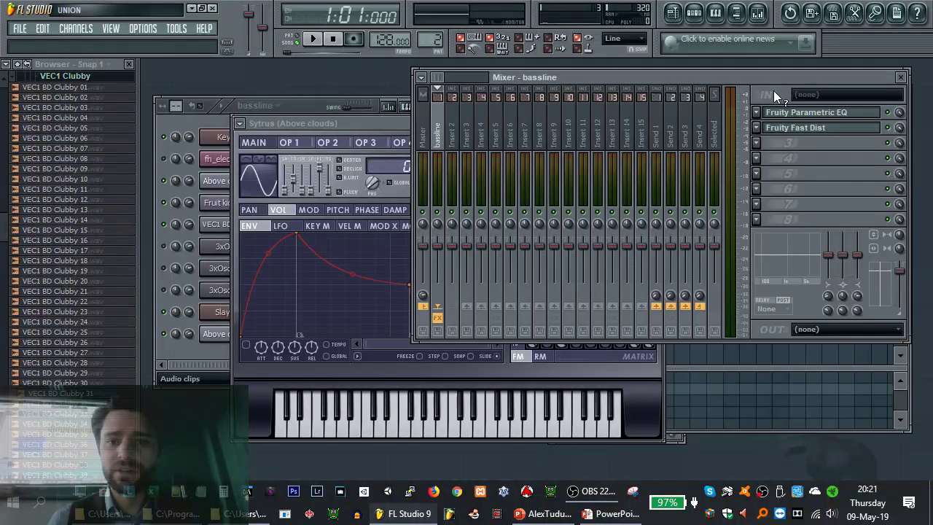
{"action": "left_click", "coordinate": [760, 144]}
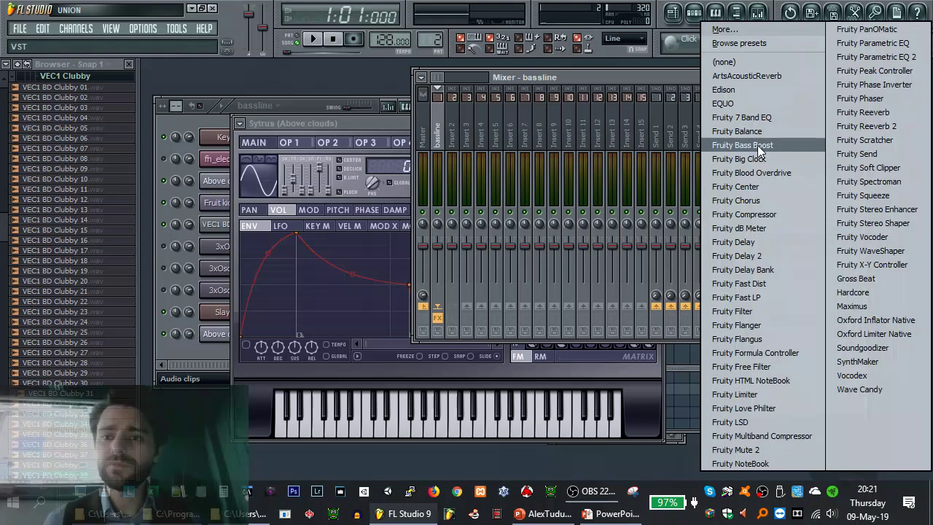
{"action": "left_click", "coordinate": [748, 29]}
{"action": "scroll", "coordinate": [444, 140], "scroll_direction": "down", "scroll_amount": 8}
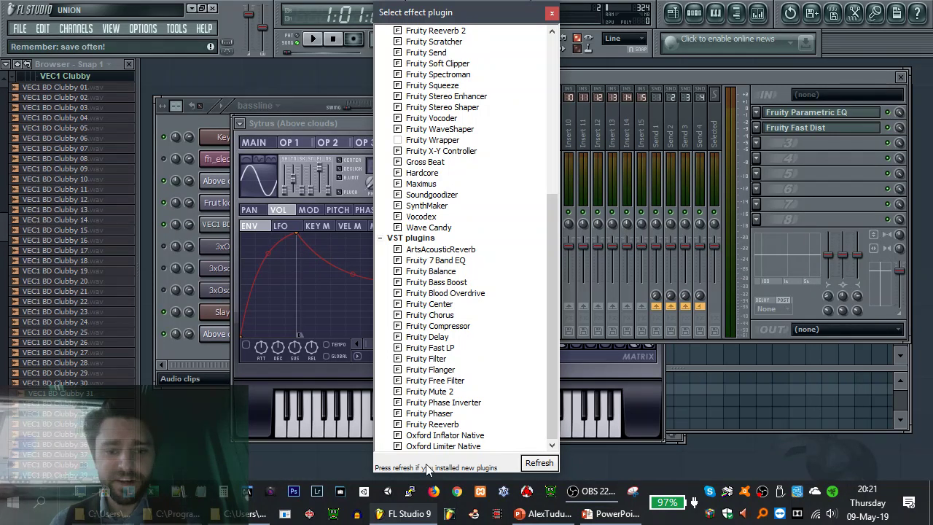
{"action": "left_click", "coordinate": [540, 464]}
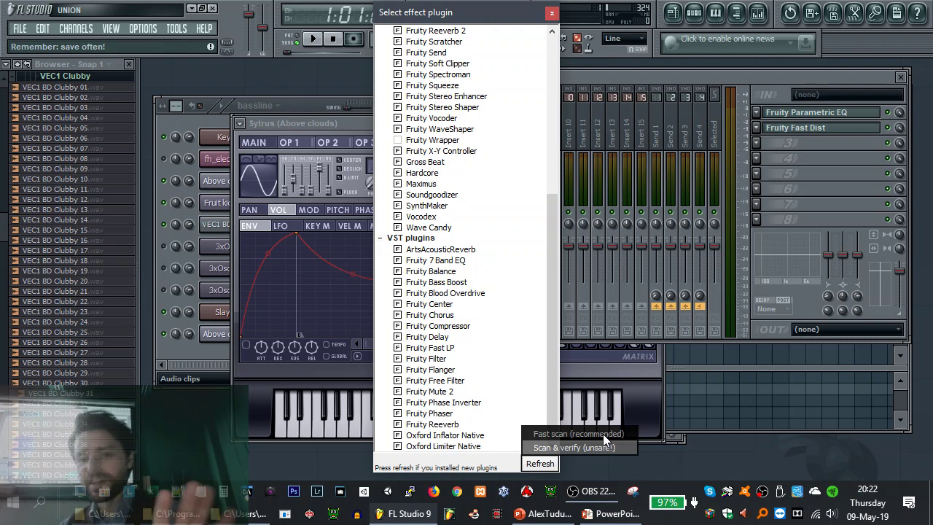
{"action": "left_click", "coordinate": [602, 434]}
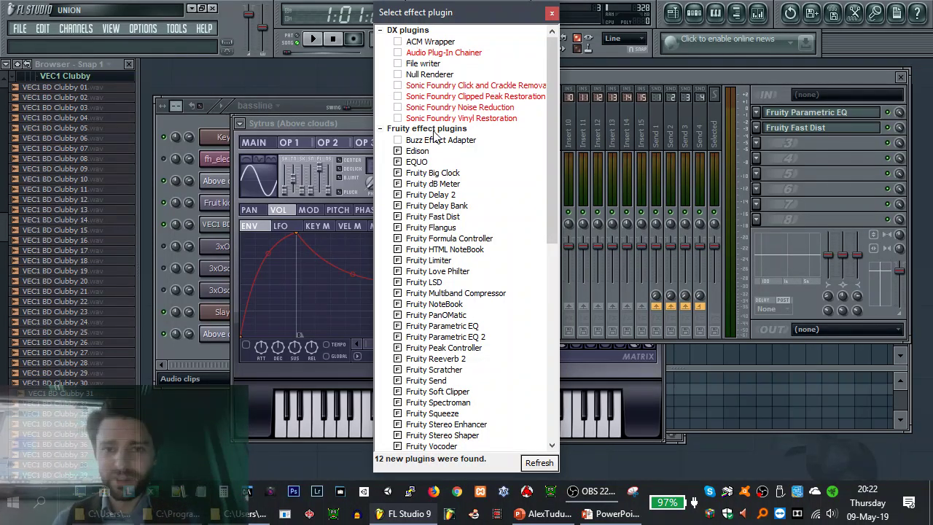
Collapse the DX and Fruity groups, mark the six MP plugins under VST plugins as favorites, and close the plugin list
{"action": "scroll", "coordinate": [472, 164], "scroll_direction": "down", "scroll_amount": 10}
{"action": "scroll", "coordinate": [473, 175], "scroll_direction": "up", "scroll_amount": 10}
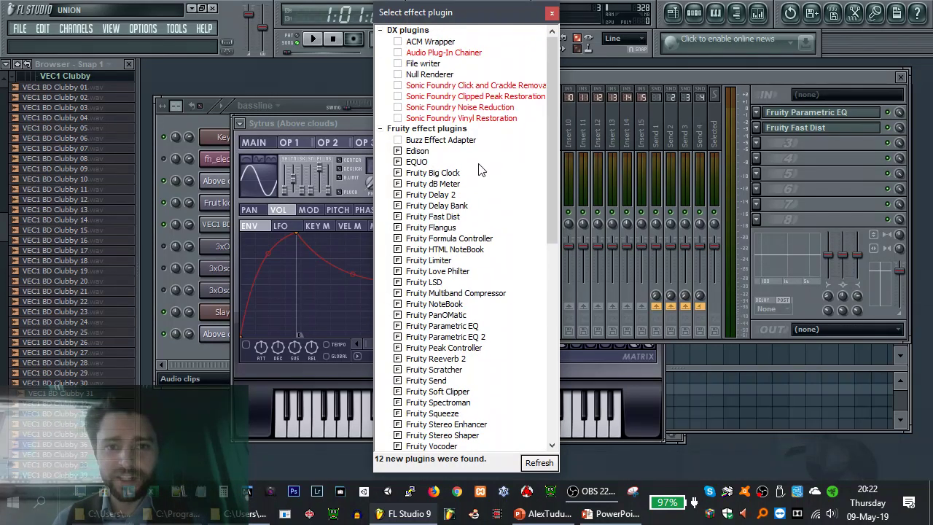
{"action": "left_click", "coordinate": [379, 31]}
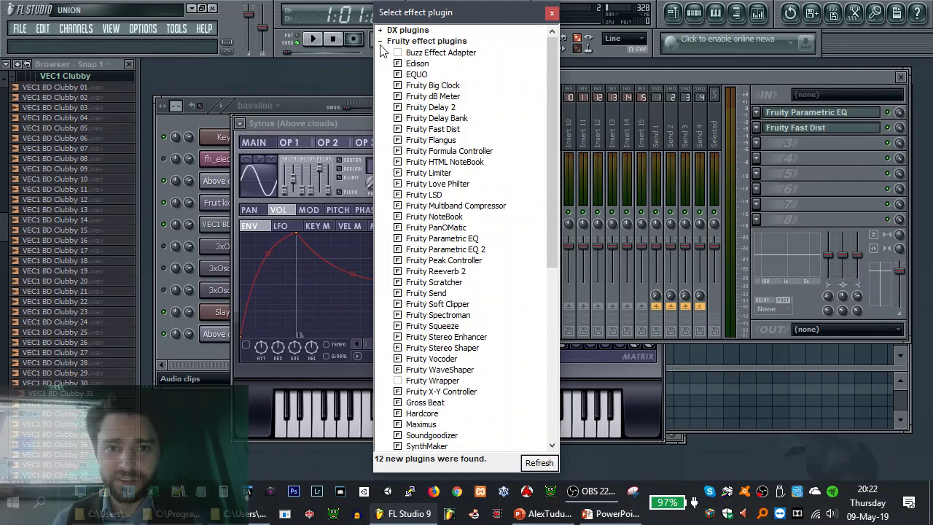
{"action": "left_click", "coordinate": [379, 41]}
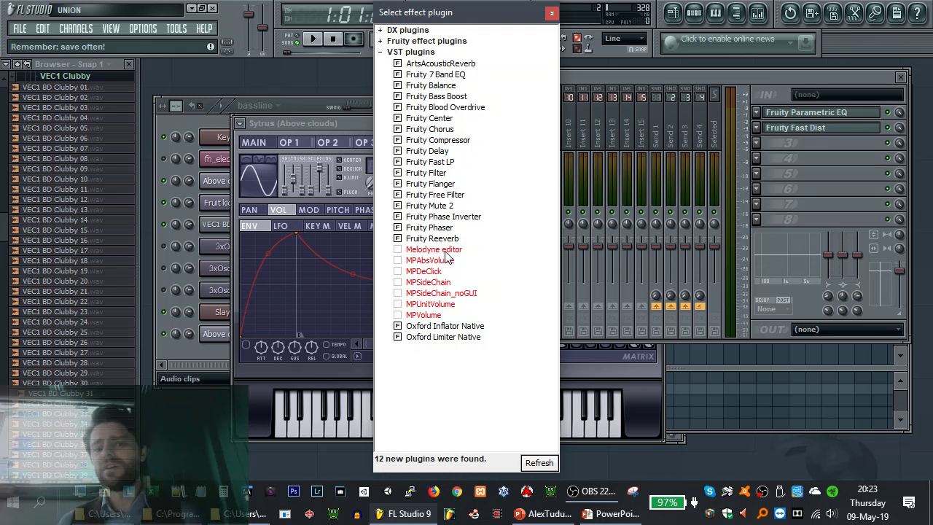
{"action": "left_click", "coordinate": [398, 272]}
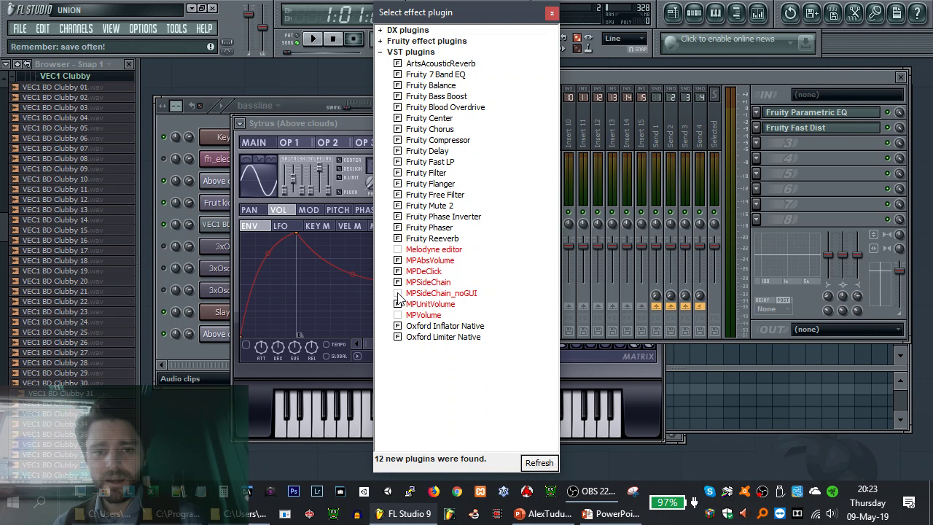
{"action": "left_click", "coordinate": [551, 13]}
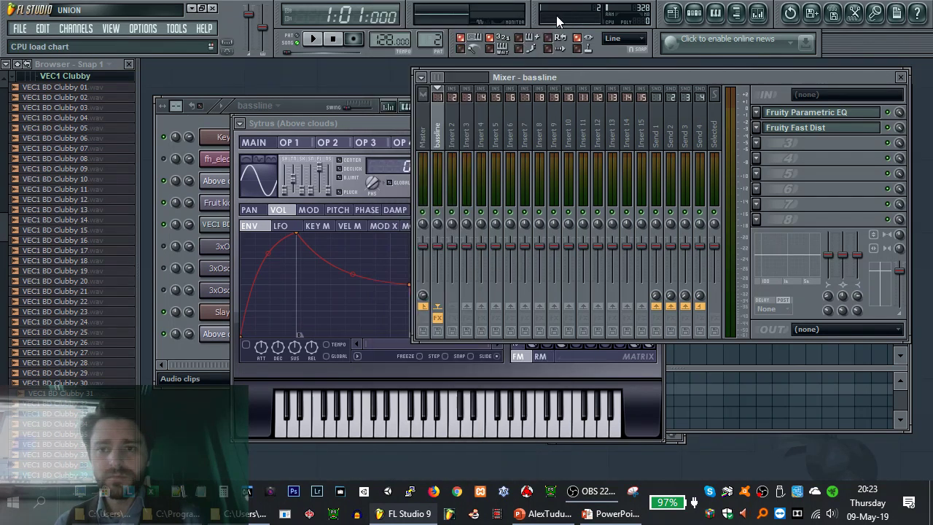
Load MPSideChain into slot 3 of the bassline mixer track and move its window clear of the mixer
{"action": "left_click", "coordinate": [757, 145]}
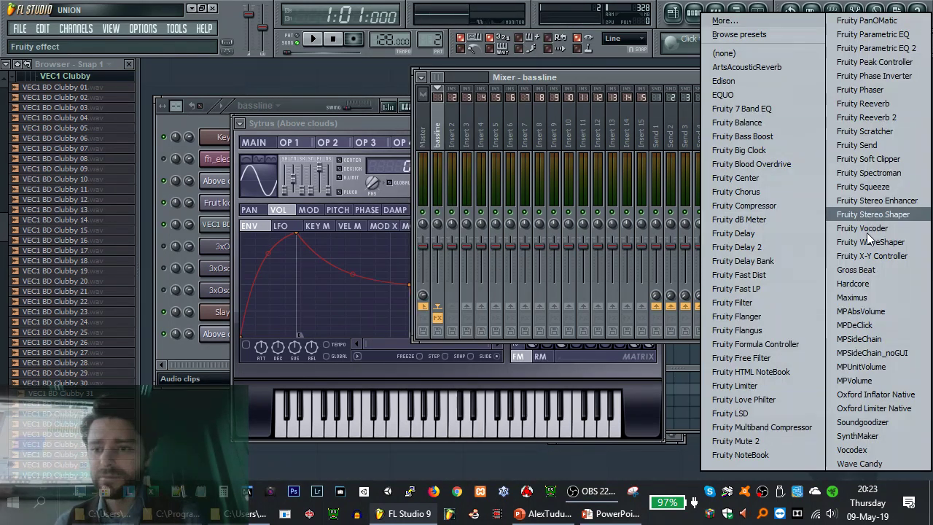
{"action": "left_click", "coordinate": [881, 341]}
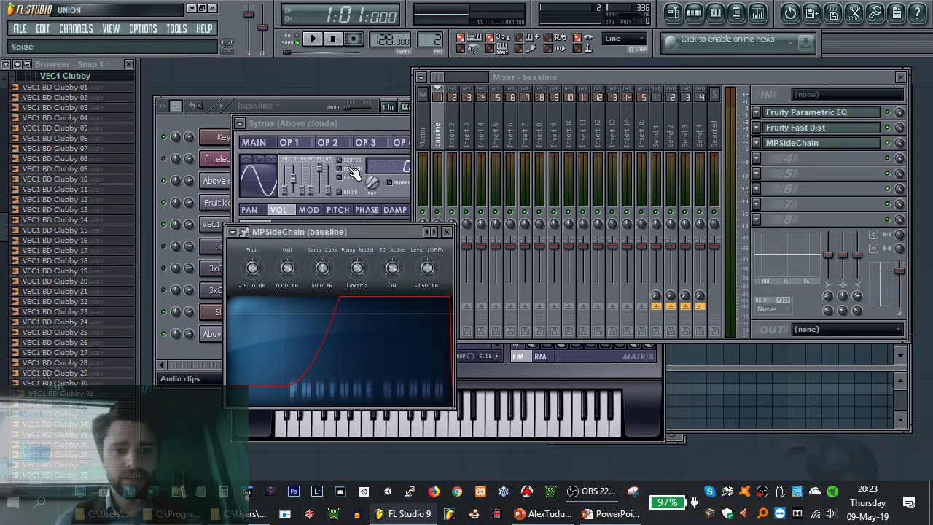
{"action": "left_click_drag", "start_coordinate": [353, 235], "coordinate": [318, 276]}
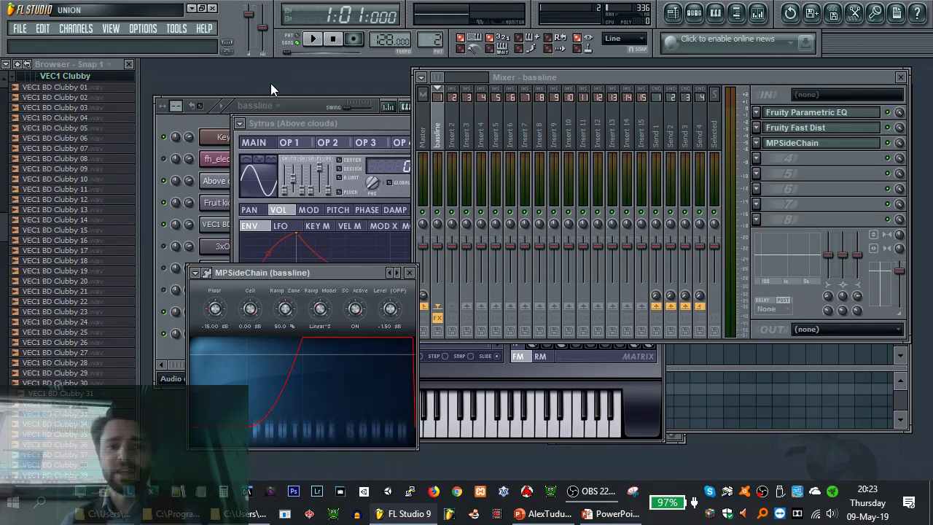
Shift the mixer window slightly aside and bring the playlist to the front with Tracks 1 and 2 in view
{"action": "left_click", "coordinate": [326, 46]}
{"action": "key", "text": "space"}
{"action": "left_click", "coordinate": [900, 357]}
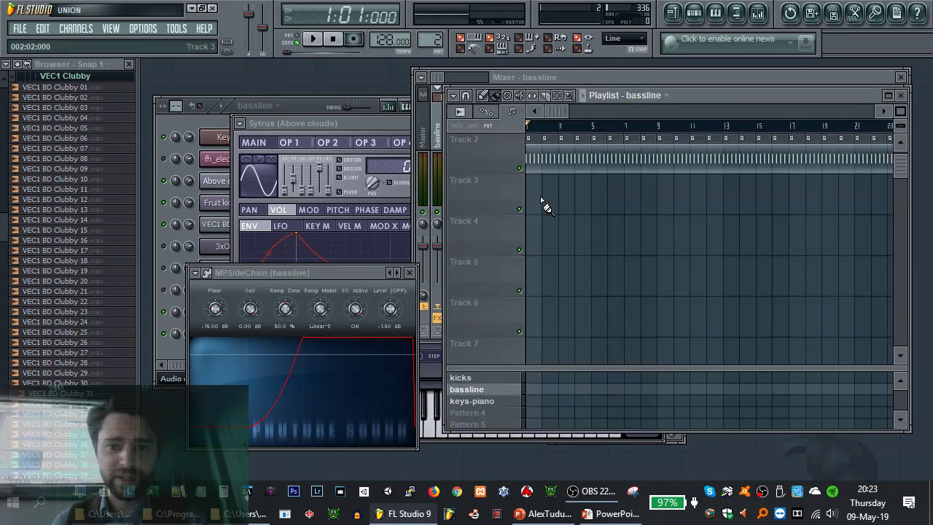
{"action": "scroll", "coordinate": [553, 117], "scroll_direction": "up", "scroll_amount": 1}
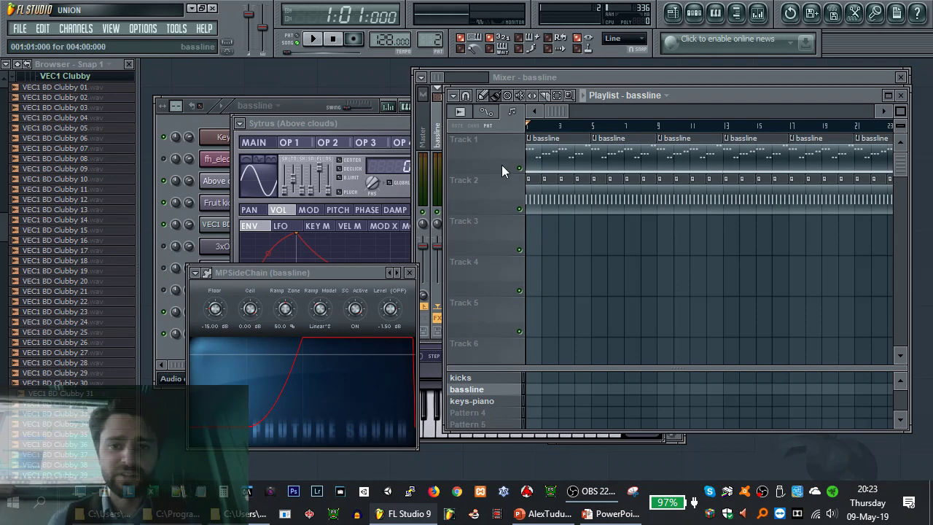
{"action": "left_click", "coordinate": [352, 274]}
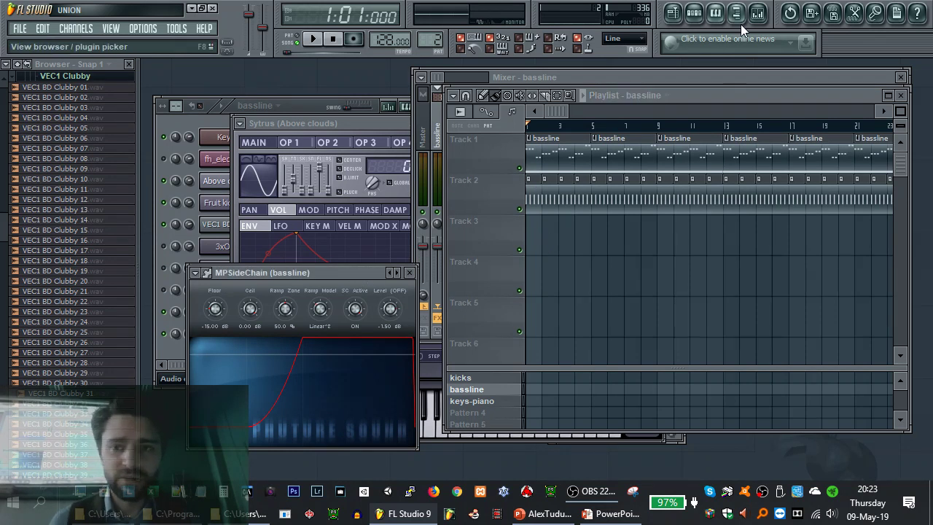
{"action": "left_click", "coordinate": [744, 76]}
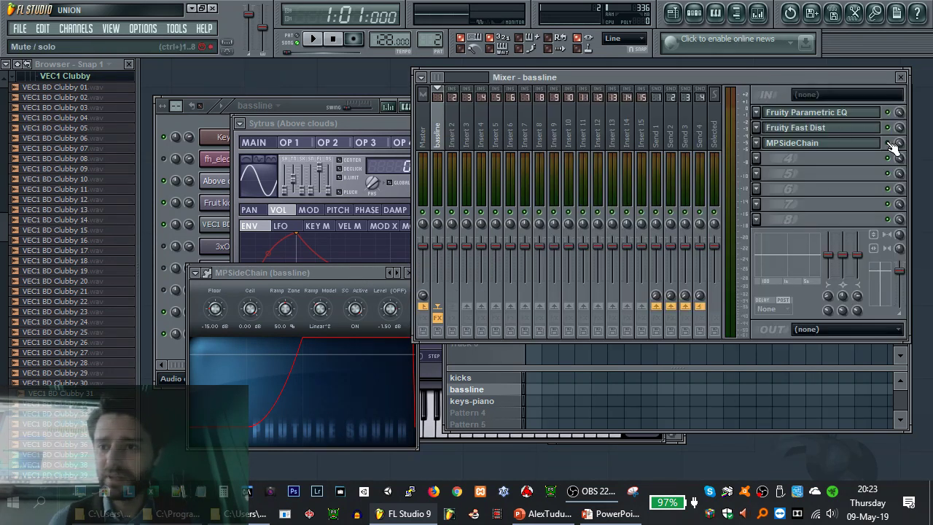
{"action": "left_click_drag", "start_coordinate": [576, 73], "coordinate": [534, 76]}
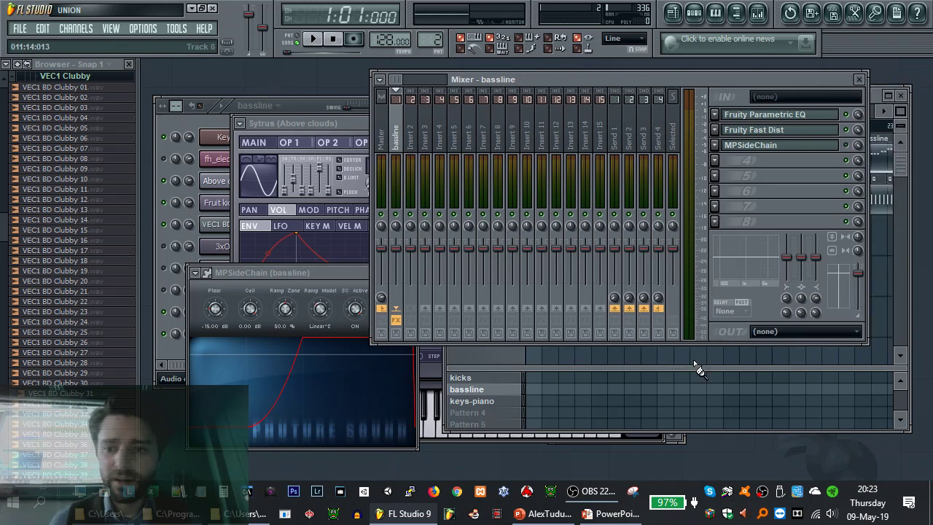
{"action": "left_click", "coordinate": [495, 359]}
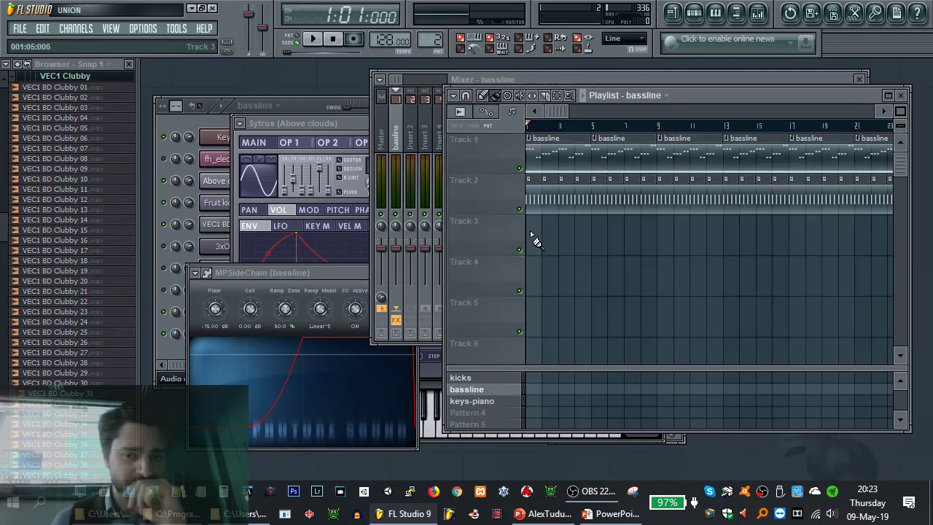
Rename Pattern 4 as pads and place a pads clip at the start of Track 3 in the playlist
{"action": "right_click", "coordinate": [472, 412]}
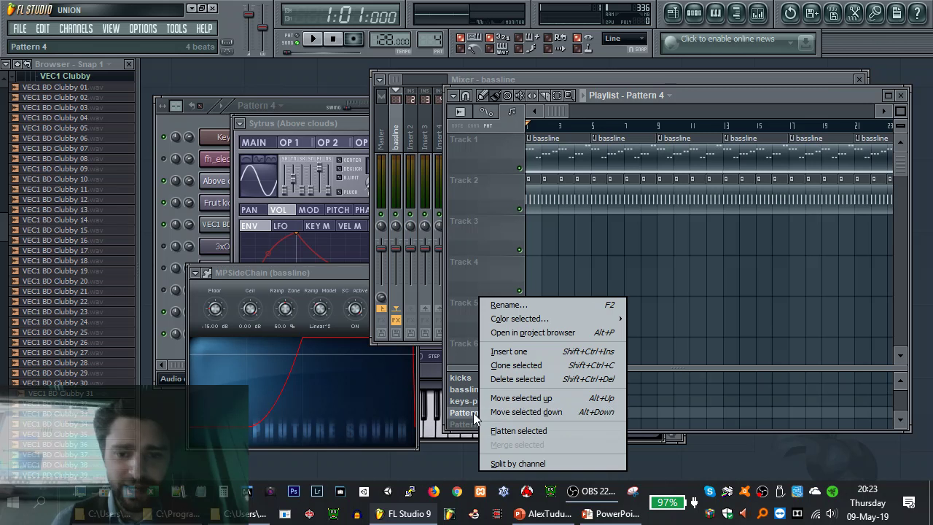
{"action": "left_click", "coordinate": [534, 306]}
{"action": "type", "text": "pads"}
{"action": "key", "text": "Return"}
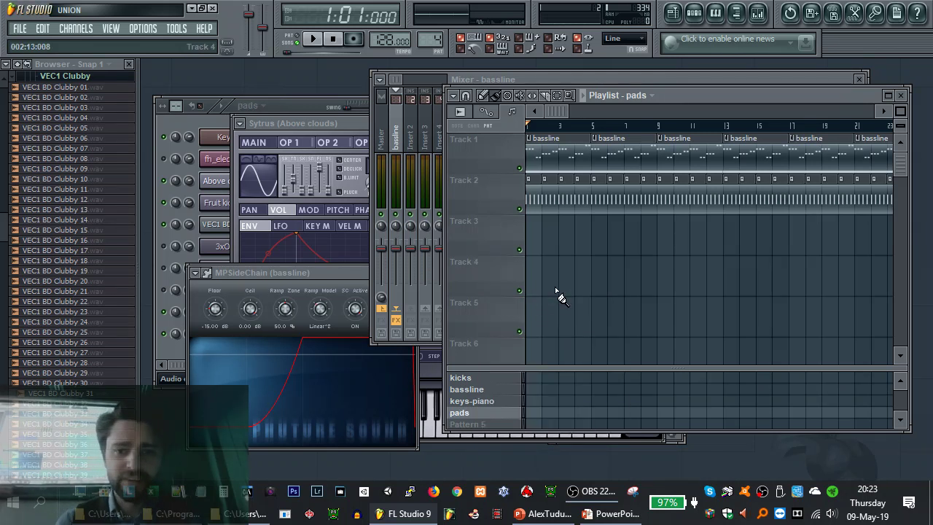
{"action": "left_click", "coordinate": [527, 236]}
Open the piano roll of the last Above clouds channel, audition some pad notes, and close the piano roll
{"action": "key", "text": "F6"}
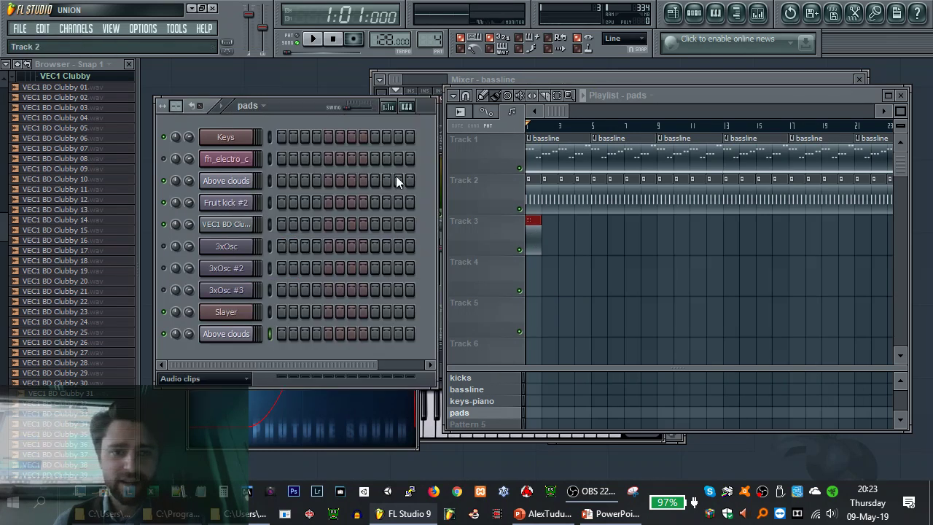
{"action": "right_click", "coordinate": [234, 333]}
{"action": "left_click", "coordinate": [298, 286]}
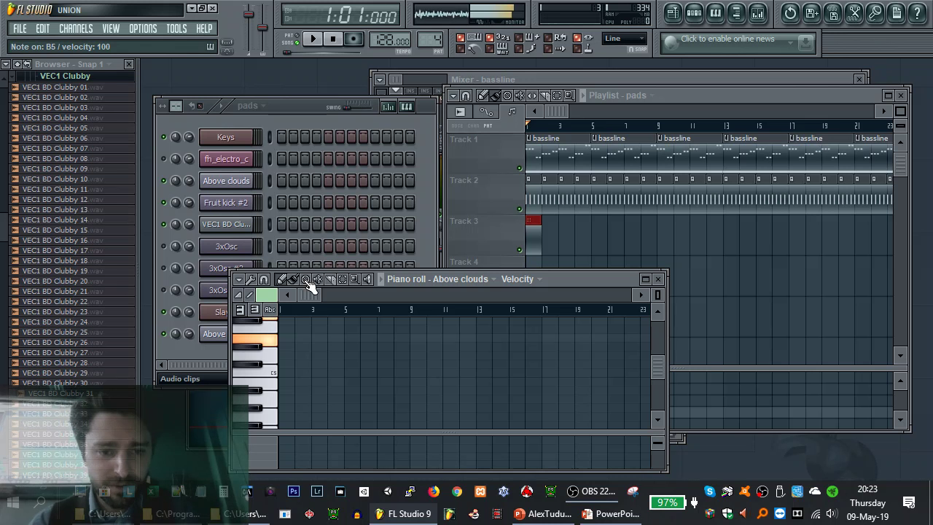
{"action": "scroll", "coordinate": [369, 372], "scroll_direction": "up", "scroll_amount": 2}
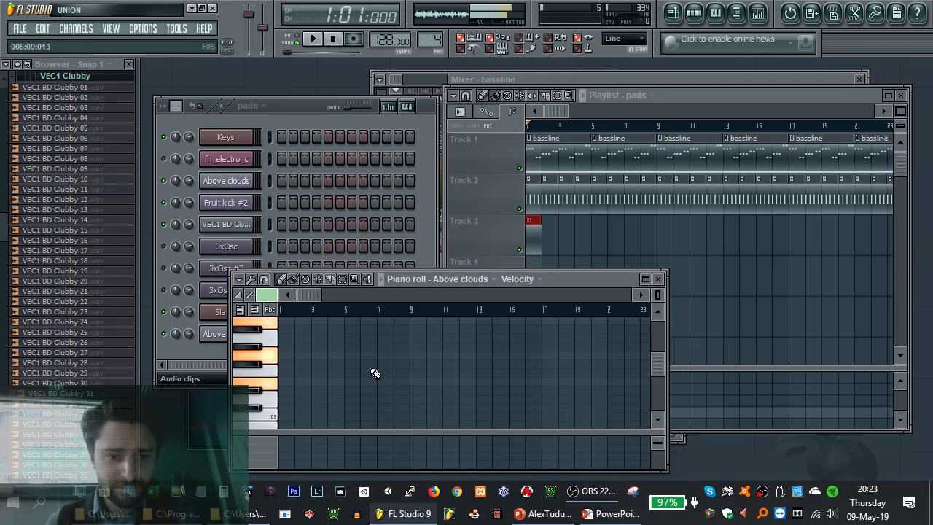
{"action": "left_click", "coordinate": [657, 279]}
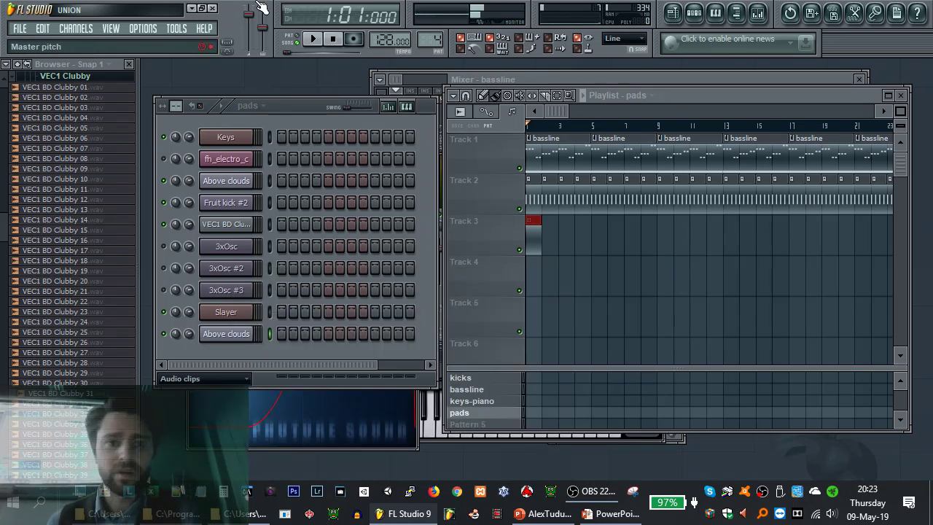
Record eight bars of Above clouds chords into the pads pattern with Automation & score recording, and size the pads clip to end at bar 9
{"action": "left_click", "coordinate": [355, 40]}
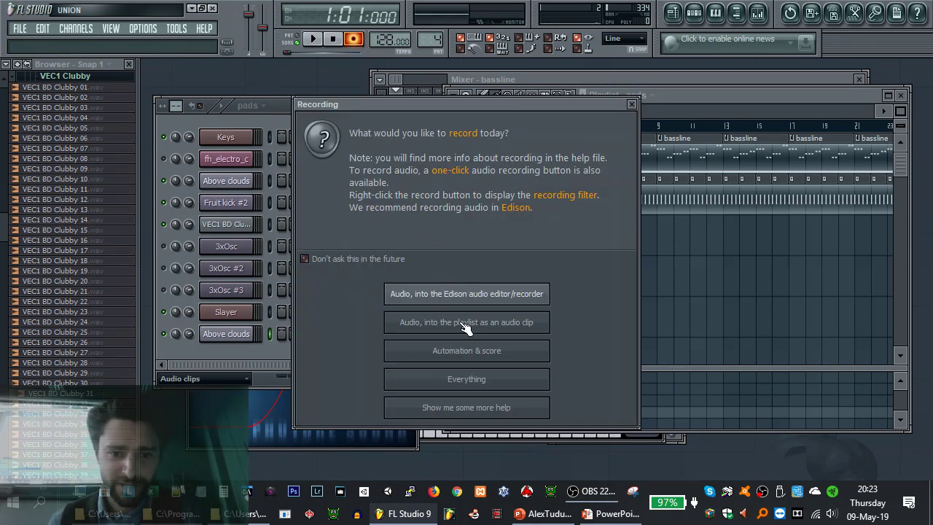
{"action": "left_click", "coordinate": [470, 352]}
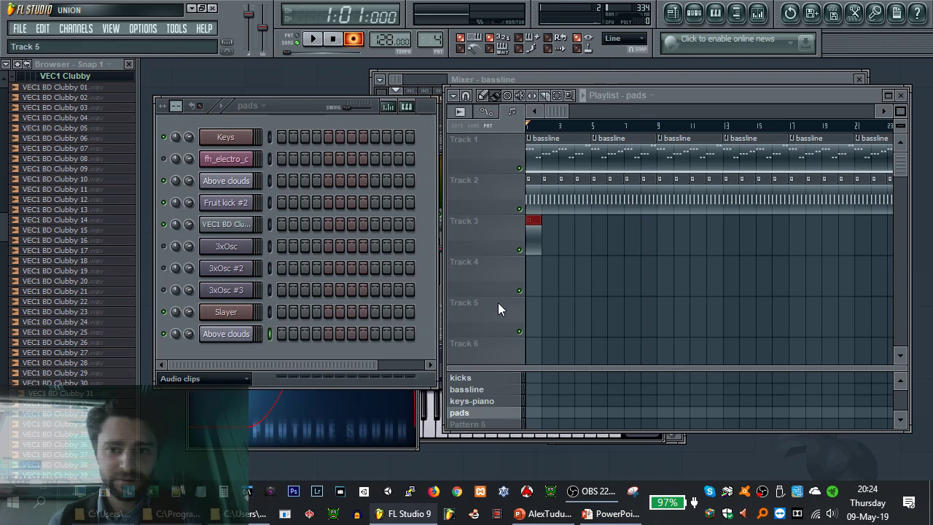
{"action": "left_click_drag", "start_coordinate": [552, 227], "coordinate": [789, 219]}
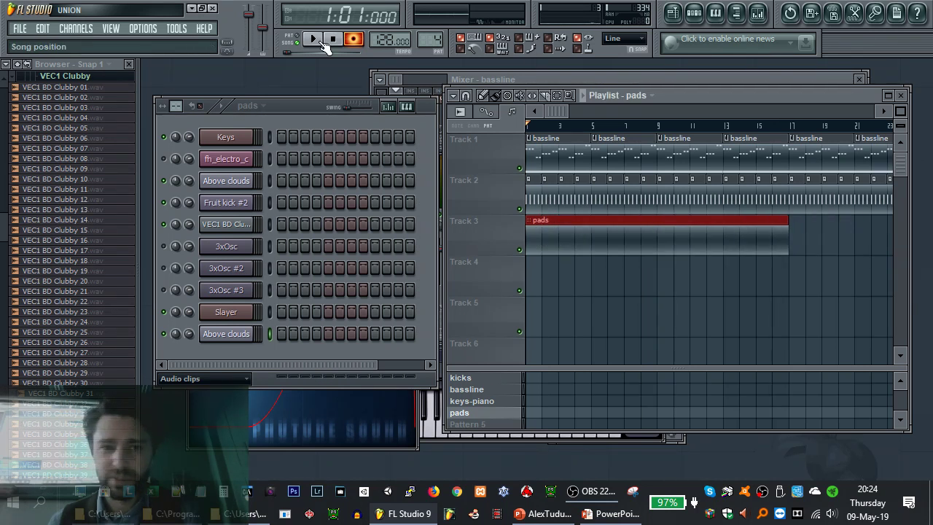
{"action": "left_click", "coordinate": [315, 40]}
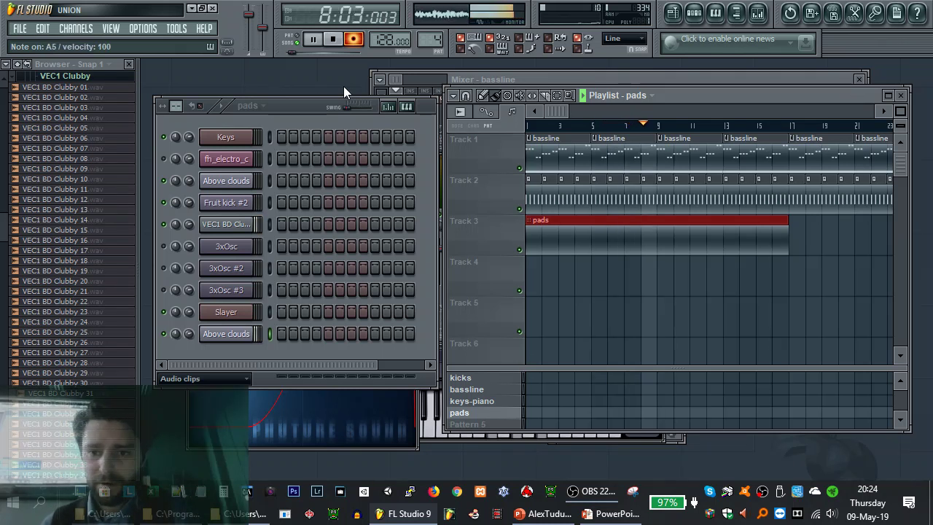
{"action": "key", "text": "space"}
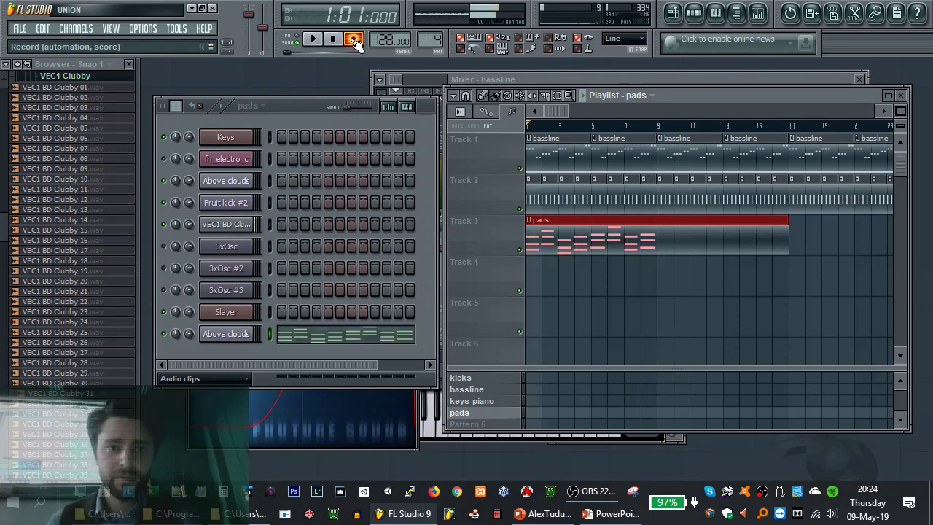
{"action": "left_click_drag", "start_coordinate": [787, 230], "coordinate": [655, 229]}
Open the last Above clouds channel's piano roll maximized, quick quantize all the recorded pad notes, and clear the selection
{"action": "left_click", "coordinate": [312, 341]}
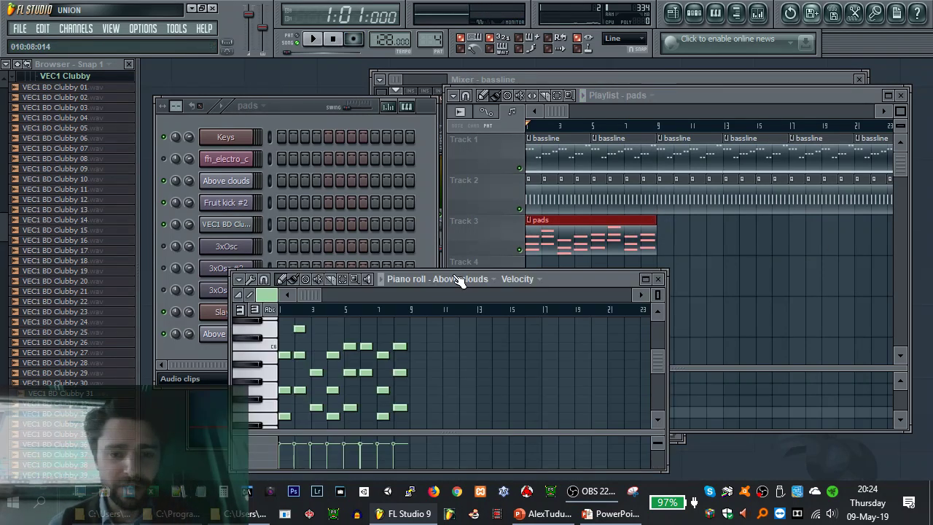
{"action": "double_click", "coordinate": [539, 282]}
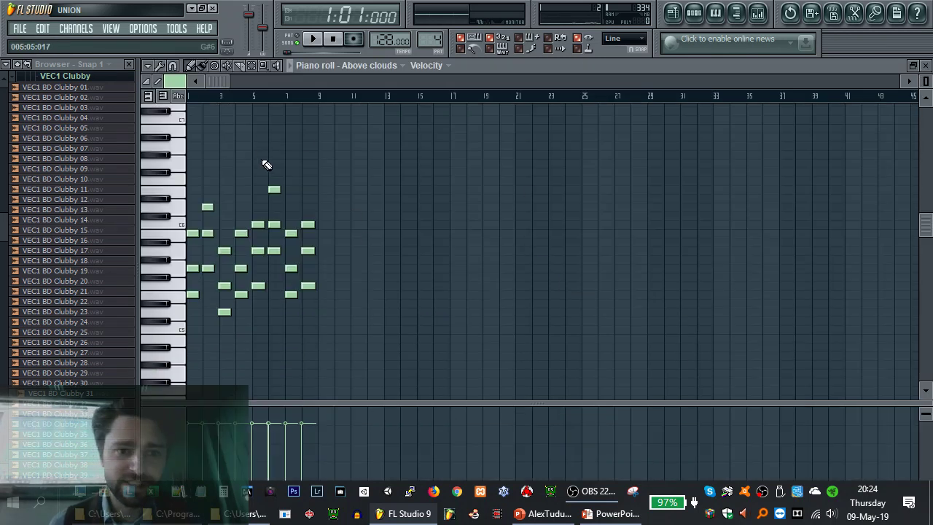
{"action": "scroll", "coordinate": [264, 186], "scroll_direction": "up", "scroll_amount": 5}
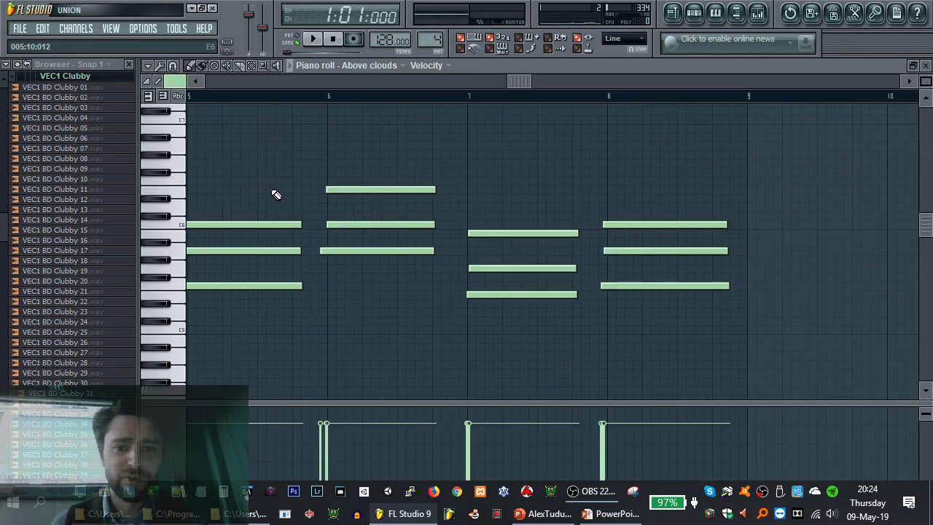
{"action": "left_click_drag", "start_coordinate": [526, 86], "coordinate": [156, 91]}
{"action": "key", "text": "ctrl+a"}
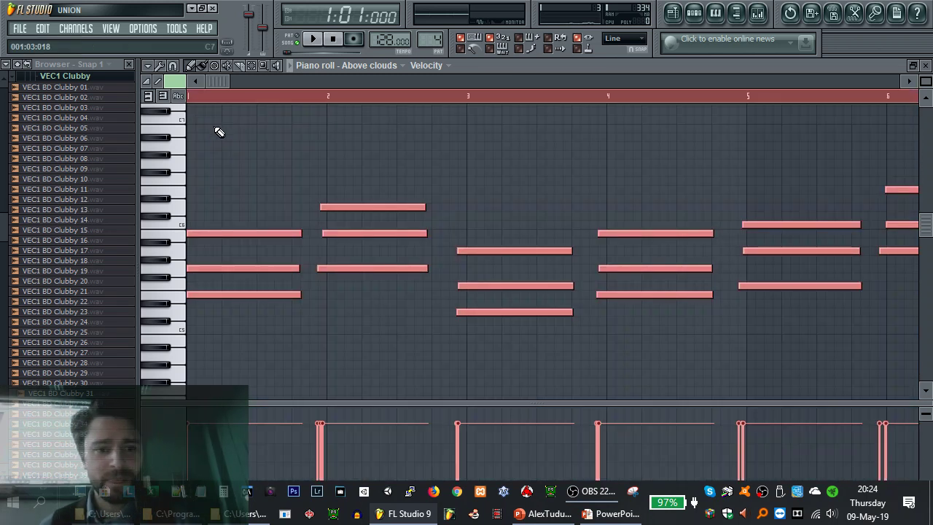
{"action": "left_click", "coordinate": [146, 65]}
{"action": "mouse_move", "coordinate": [182, 109]}
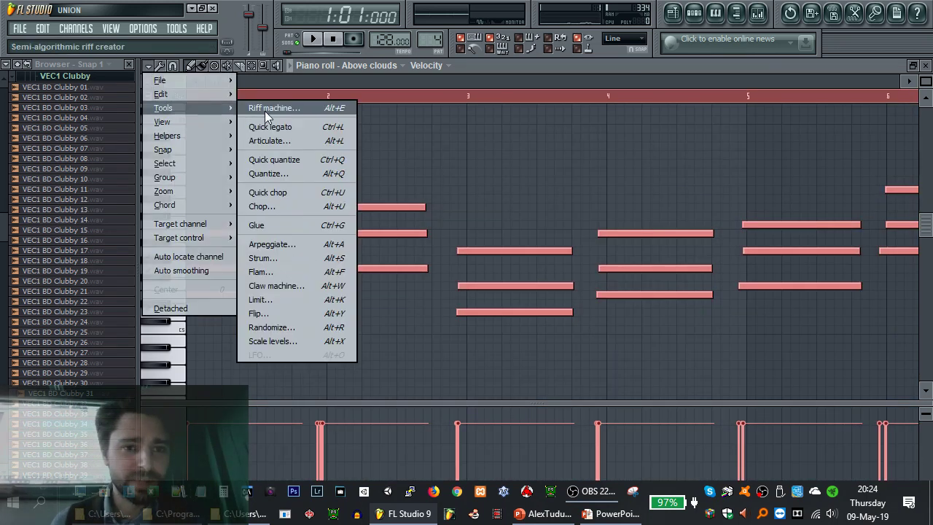
{"action": "left_click", "coordinate": [291, 159]}
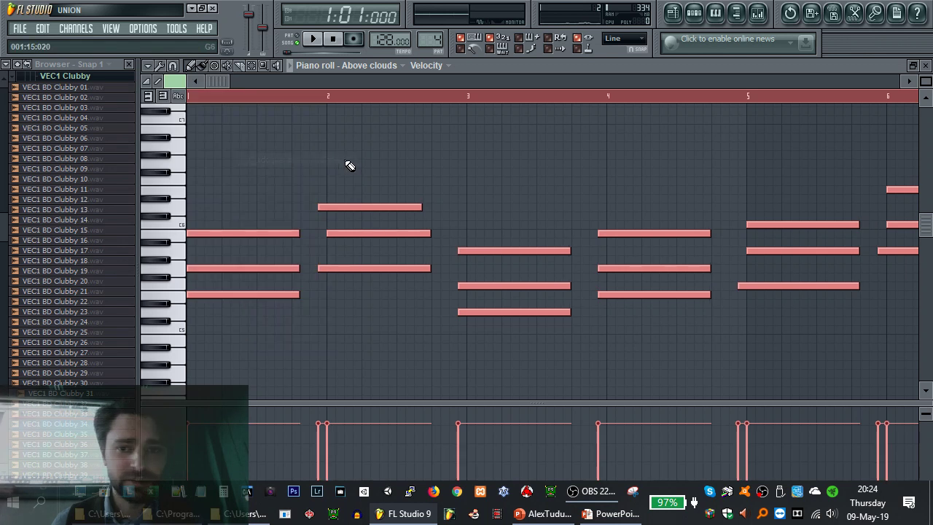
{"action": "key", "text": "ctrl+d"}
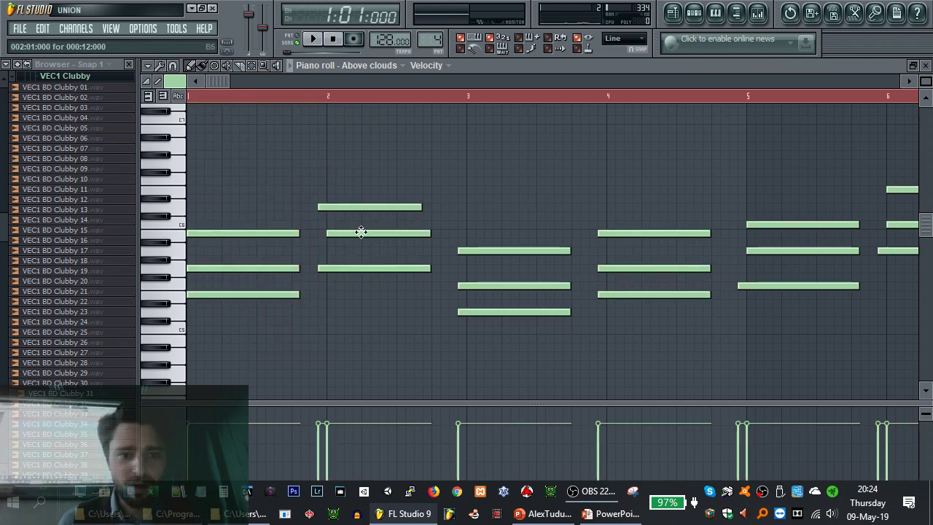
Align the early notes of the second and fifth chords to the starts of bars 2 and 5, matching each chord's note ends
{"action": "left_click_drag", "start_coordinate": [280, 197], "coordinate": [291, 300]}
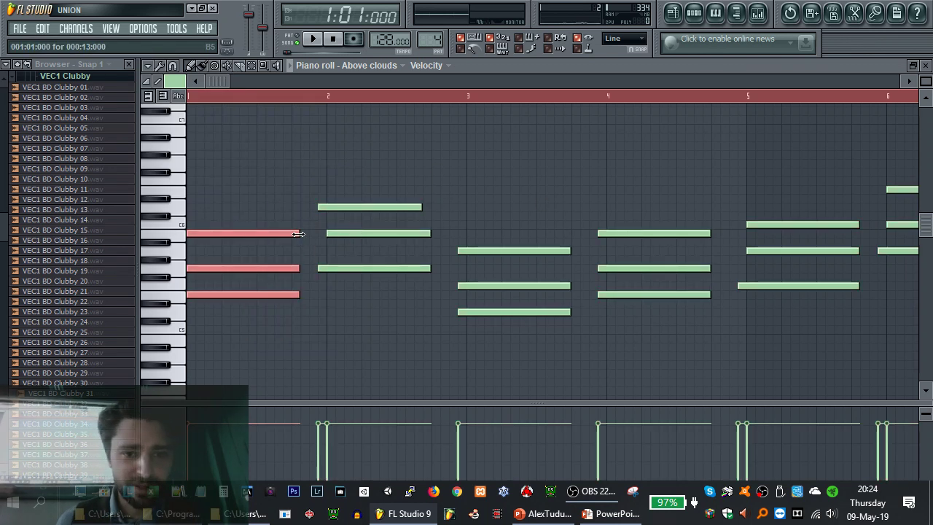
{"action": "left_click_drag", "start_coordinate": [345, 208], "coordinate": [354, 209]}
{"action": "left_click_drag", "start_coordinate": [349, 268], "coordinate": [430, 268]}
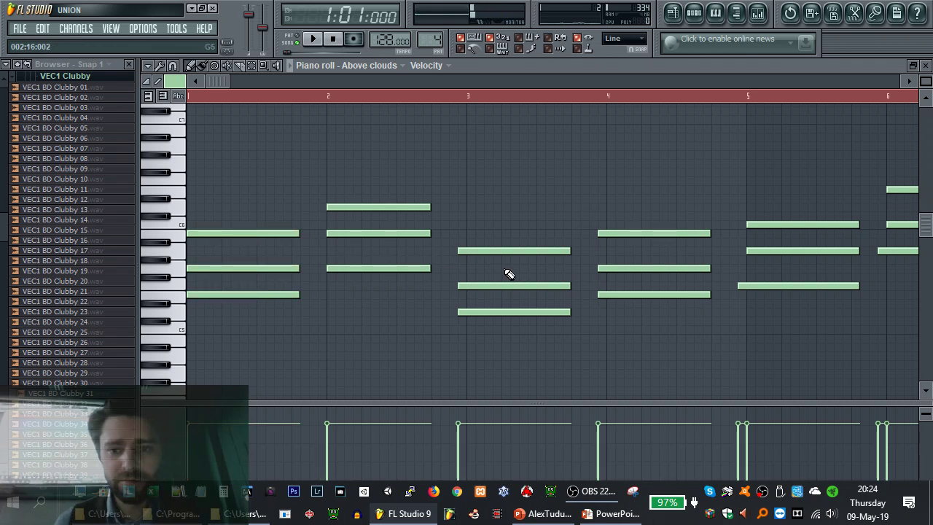
{"action": "left_click_drag", "start_coordinate": [777, 286], "coordinate": [775, 284]}
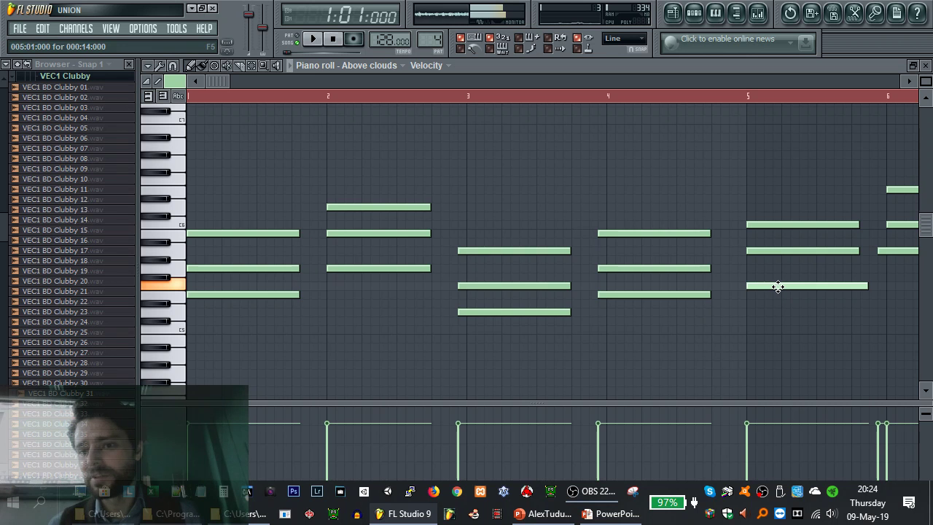
{"action": "left_click_drag", "start_coordinate": [866, 284], "coordinate": [855, 284]}
Align the early lower notes of the sixth and eighth chords to bars 6 and 8, and even out the sixth chord's note ends
{"action": "left_click_drag", "start_coordinate": [218, 81], "coordinate": [488, 82]}
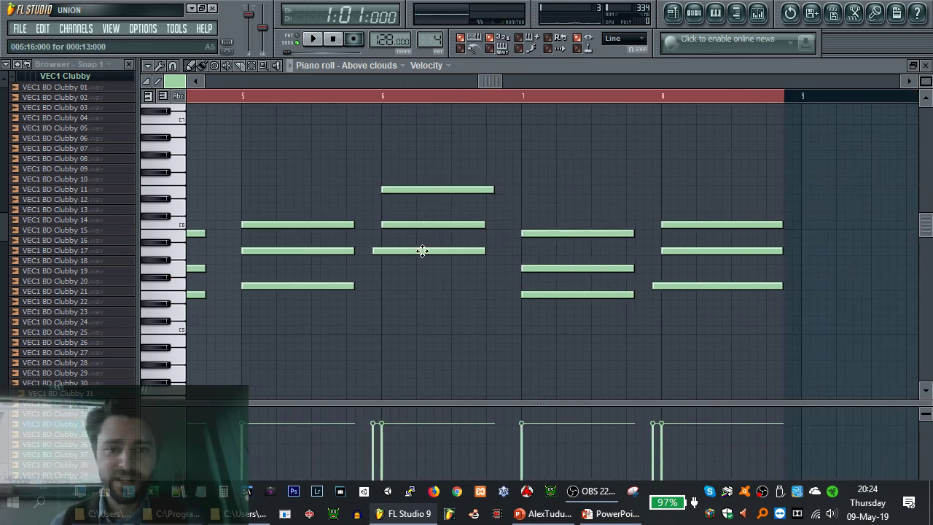
{"action": "left_click_drag", "start_coordinate": [422, 250], "coordinate": [430, 251]}
{"action": "left_click_drag", "start_coordinate": [493, 189], "coordinate": [484, 189]}
{"action": "left_click", "coordinate": [492, 251]}
{"action": "left_click_drag", "start_coordinate": [660, 289], "coordinate": [685, 285]}
Lengthen the chords in bars 8, 7, 6 and 5 so that each fills its whole bar
{"action": "left_click_drag", "start_coordinate": [753, 187], "coordinate": [754, 323]}
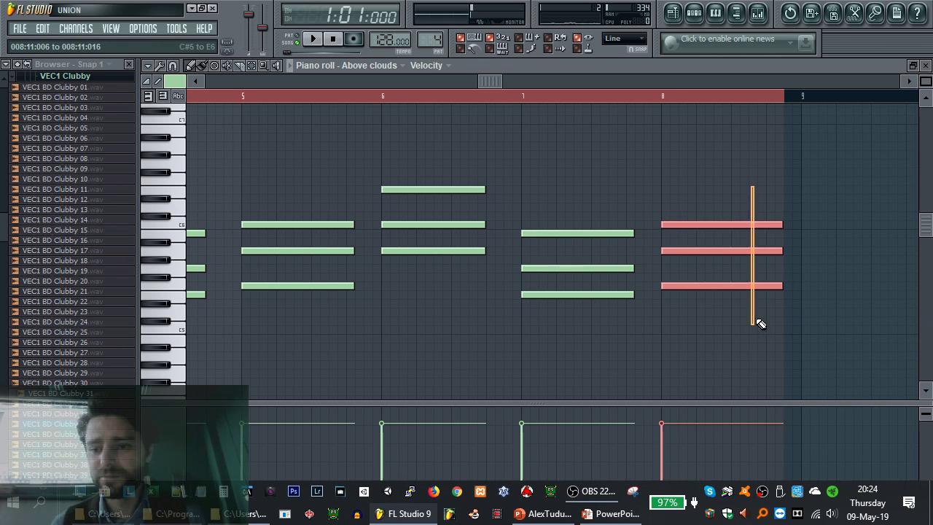
{"action": "left_click_drag", "start_coordinate": [780, 223], "coordinate": [795, 224]}
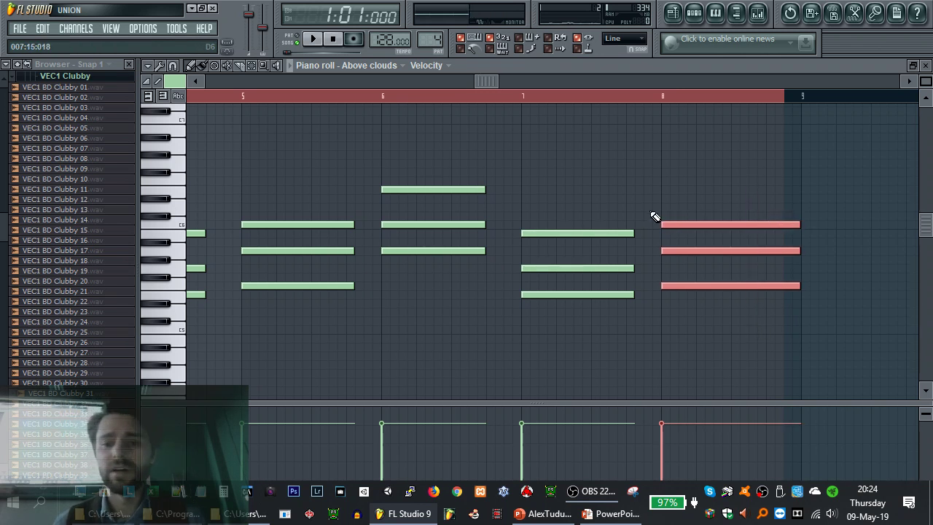
{"action": "left_click_drag", "start_coordinate": [588, 203], "coordinate": [631, 367]}
{"action": "left_click_drag", "start_coordinate": [634, 295], "coordinate": [650, 295]}
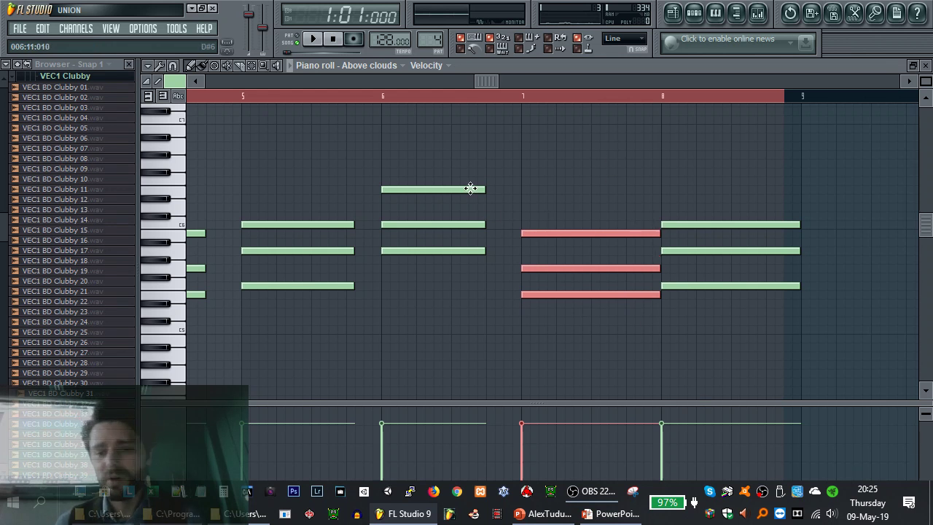
{"action": "left_click_drag", "start_coordinate": [459, 176], "coordinate": [467, 306]}
{"action": "left_click_drag", "start_coordinate": [480, 225], "coordinate": [516, 228]}
{"action": "left_click_drag", "start_coordinate": [295, 190], "coordinate": [319, 321]}
{"action": "left_click_drag", "start_coordinate": [355, 288], "coordinate": [381, 286]}
Make the chords in bars 4, 3, 2 and 1 each span a full bar, with the third and fourth starting on their bar lines
{"action": "left_click_drag", "start_coordinate": [487, 81], "coordinate": [292, 81]}
{"action": "left_click_drag", "start_coordinate": [539, 176], "coordinate": [574, 346]}
{"action": "left_click_drag", "start_coordinate": [571, 237], "coordinate": [593, 233]}
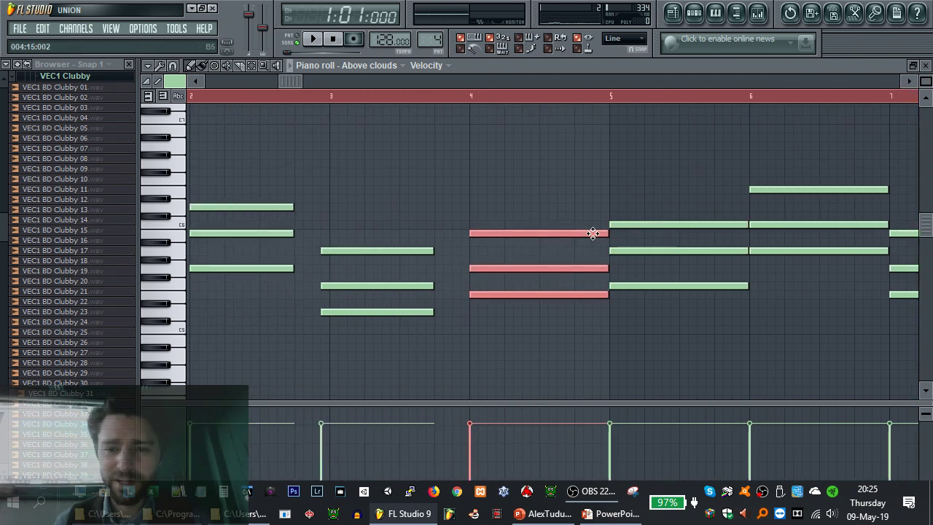
{"action": "left_click_drag", "start_coordinate": [408, 235], "coordinate": [400, 347]}
{"action": "left_click_drag", "start_coordinate": [421, 253], "coordinate": [464, 254]}
{"action": "left_click_drag", "start_coordinate": [270, 156], "coordinate": [267, 301]}
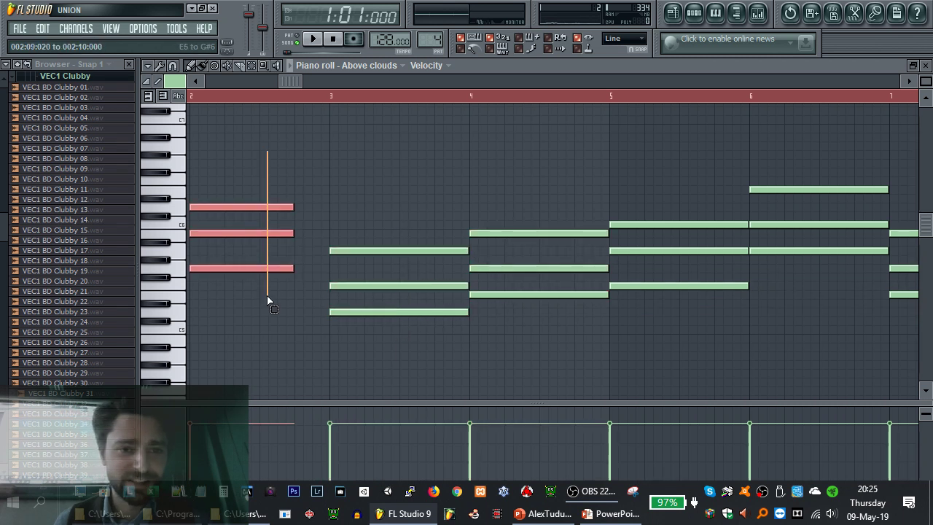
{"action": "left_click_drag", "start_coordinate": [293, 207], "coordinate": [326, 206]}
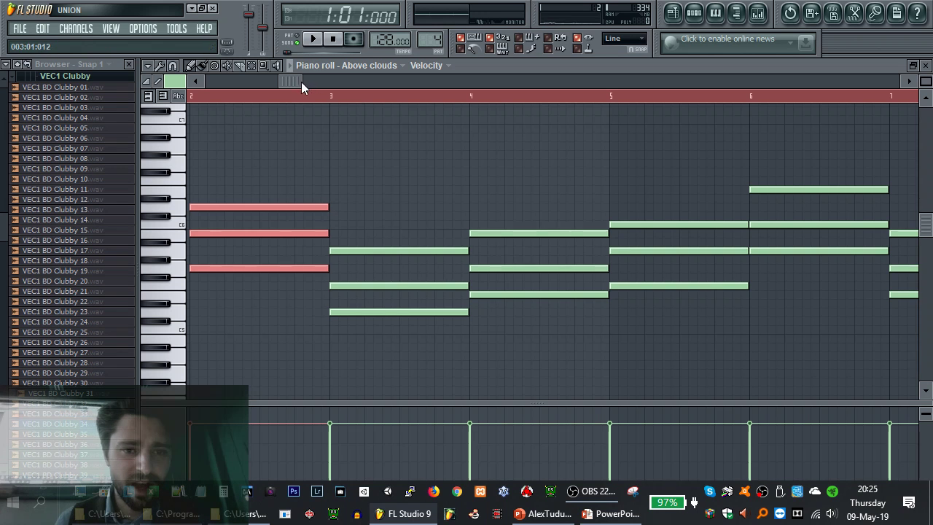
{"action": "left_click_drag", "start_coordinate": [301, 85], "coordinate": [188, 82]}
{"action": "left_click_drag", "start_coordinate": [271, 207], "coordinate": [303, 360]}
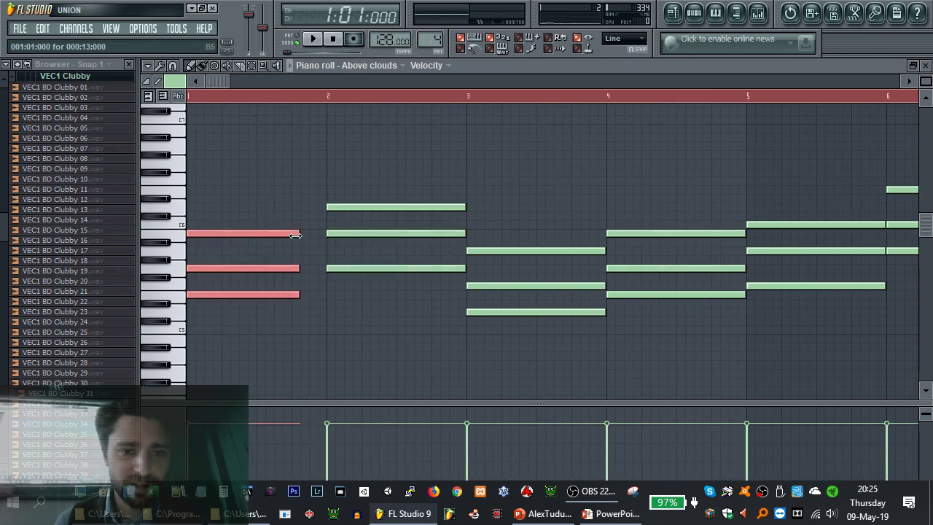
{"action": "left_click_drag", "start_coordinate": [295, 235], "coordinate": [322, 240]}
Restore the piano roll to its smaller window size and clear the note and time selection
{"action": "double_click", "coordinate": [478, 65]}
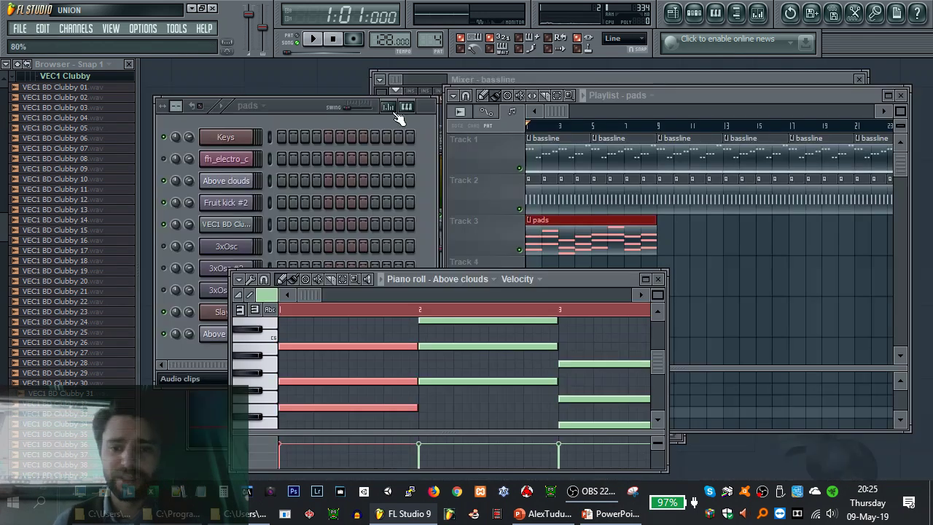
{"action": "left_click", "coordinate": [603, 339]}
{"action": "left_click", "coordinate": [344, 313]}
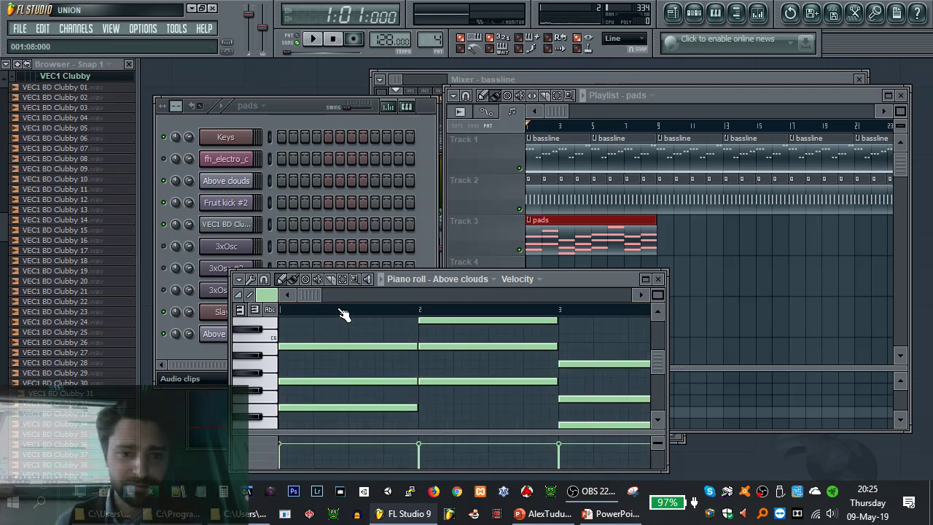
Play the pads pattern, enlarge the piano roll, and replay from bar 3 to check its chord
{"action": "left_click", "coordinate": [312, 39]}
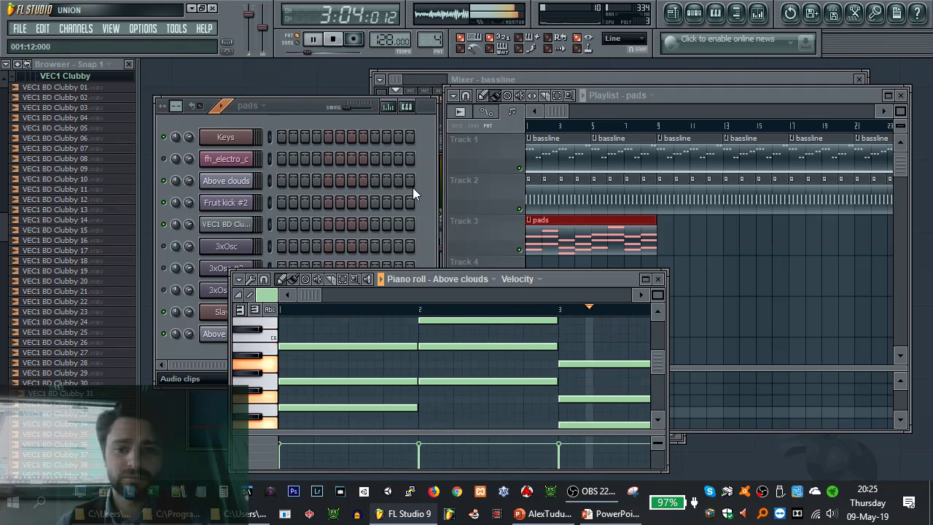
{"action": "double_click", "coordinate": [567, 279]}
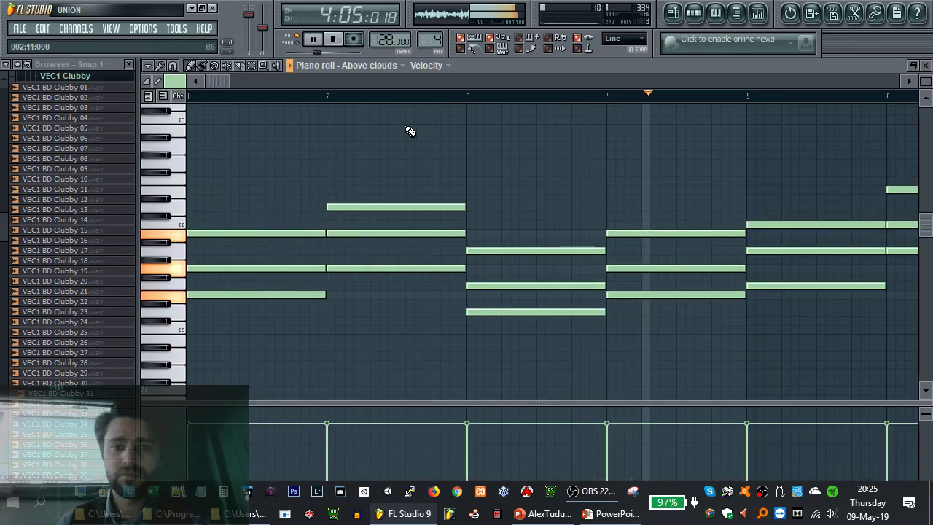
{"action": "left_click_drag", "start_coordinate": [221, 80], "coordinate": [297, 86]}
{"action": "key", "text": "space"}
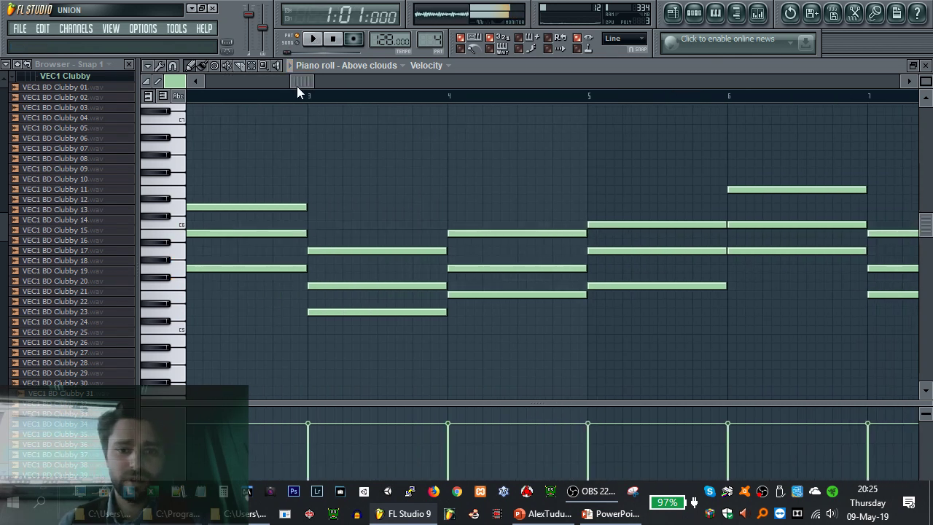
{"action": "left_click", "coordinate": [312, 95]}
{"action": "key", "text": "space"}
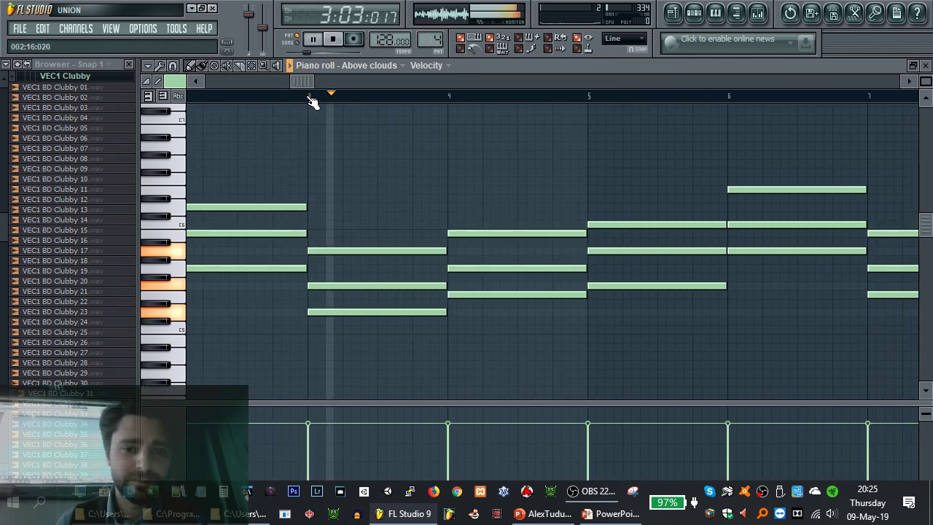
{"action": "key", "text": "space"}
Move the three notes of the bar 3 chord down to C5, E5 and G5
{"action": "left_click", "coordinate": [365, 314]}
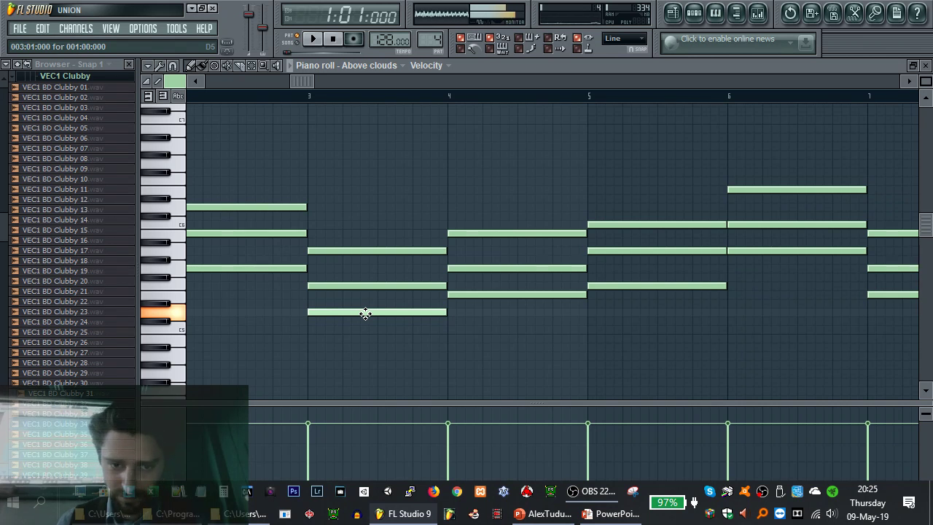
{"action": "mouse_move", "coordinate": [365, 313]}
{"action": "left_mouse_down"}
{"action": "mouse_move", "coordinate": [367, 295]}
{"action": "mouse_move", "coordinate": [365, 328]}
{"action": "left_mouse_up"}
{"action": "left_click_drag", "start_coordinate": [369, 285], "coordinate": [369, 307]}
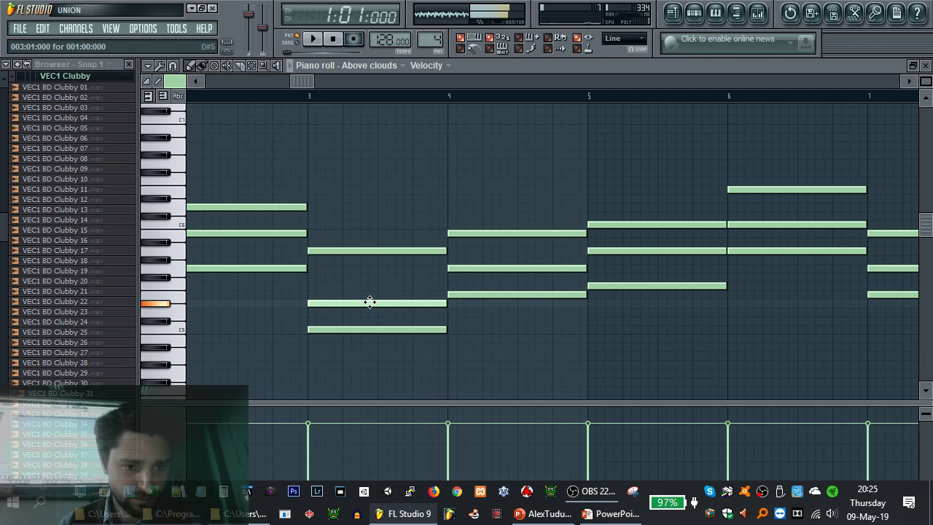
{"action": "left_click_drag", "start_coordinate": [372, 294], "coordinate": [374, 292]}
{"action": "left_click_drag", "start_coordinate": [370, 251], "coordinate": [372, 270]}
Play back the pads pattern, look over the chords up to bar 9, and restore the piano roll's smaller size
{"action": "key", "text": "space"}
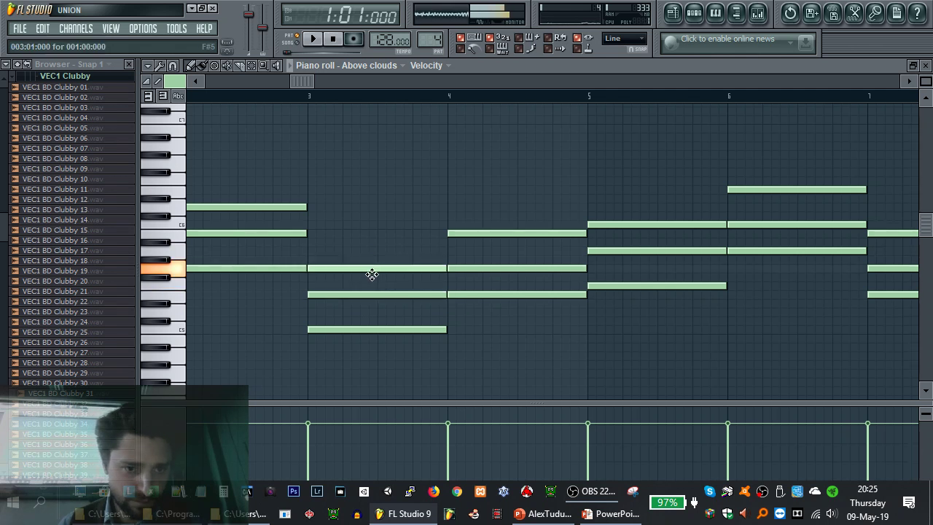
{"action": "left_click_drag", "start_coordinate": [305, 82], "coordinate": [539, 74]}
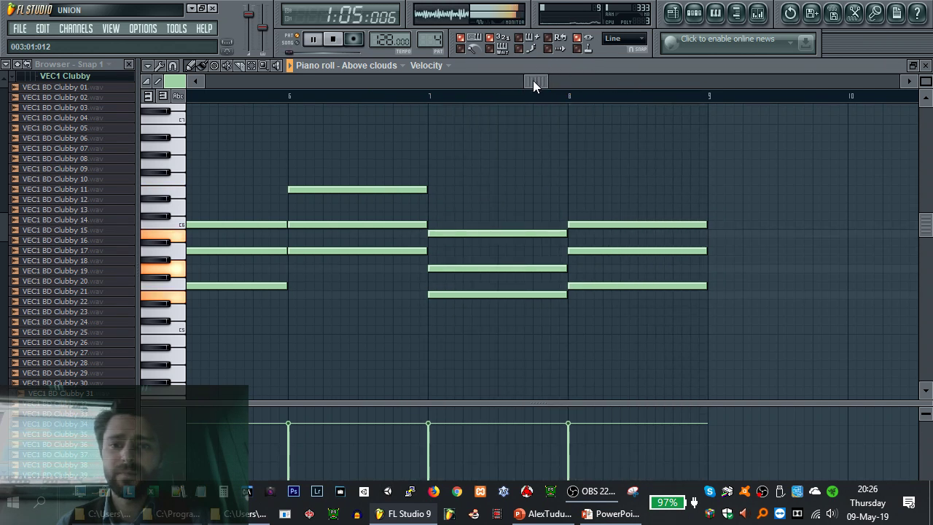
{"action": "double_click", "coordinate": [565, 62]}
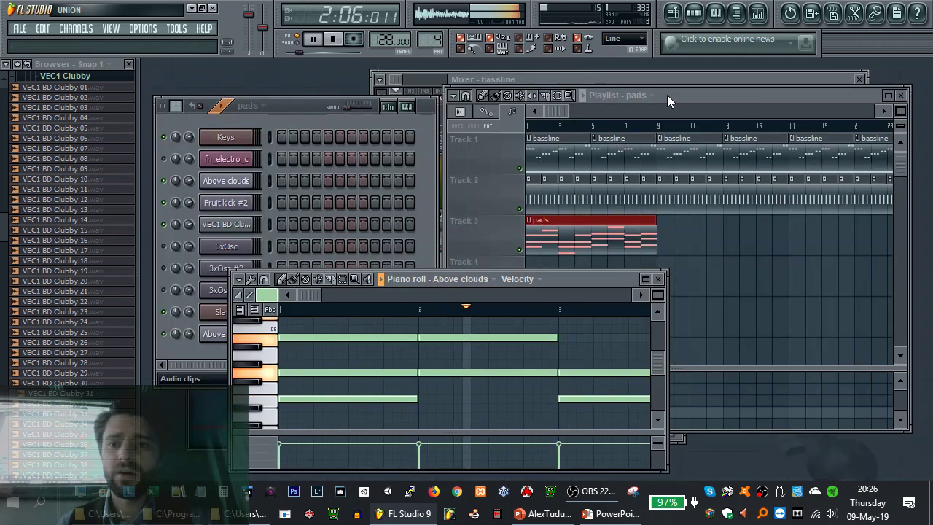
{"action": "key", "text": "space"}
Check the pads' output level in the mixer during playback, and route the last Above clouds channel to mixer track 2
{"action": "left_click", "coordinate": [764, 75]}
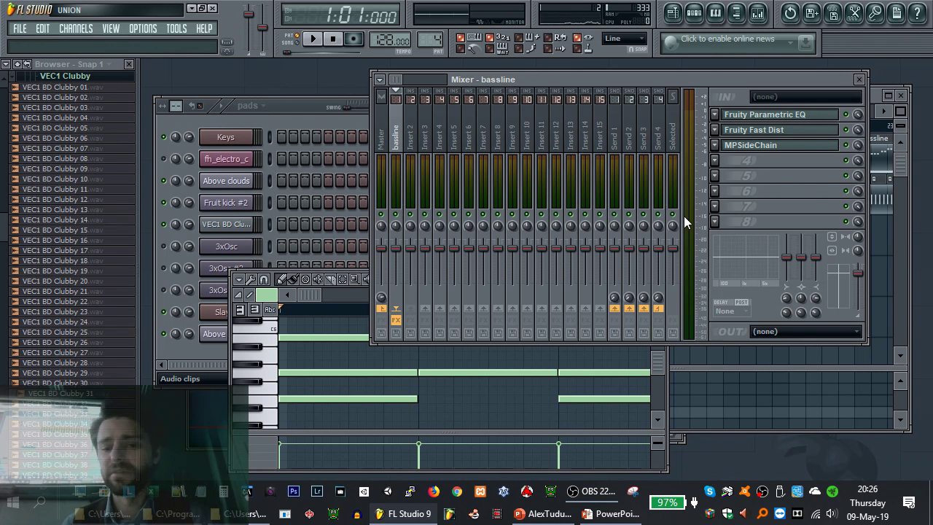
{"action": "key", "text": "space"}
{"action": "key", "text": "space"}
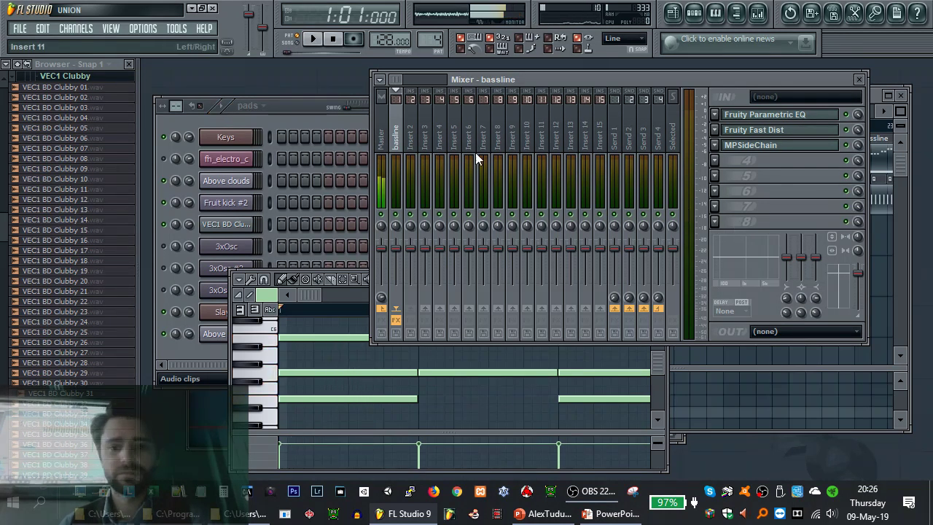
{"action": "left_click", "coordinate": [224, 333]}
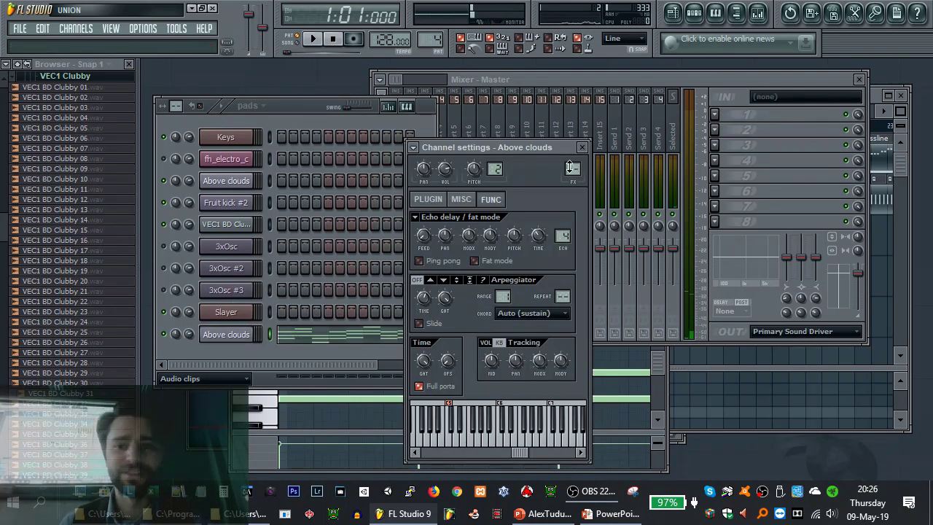
{"action": "left_click_drag", "start_coordinate": [572, 167], "coordinate": [572, 162]}
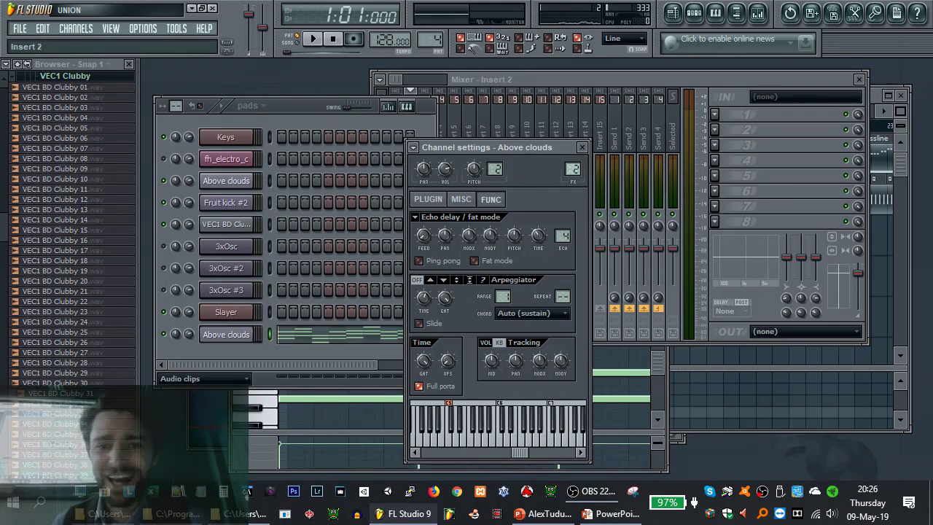
Rename the Insert 2 mixer track to "pads"
{"action": "left_click", "coordinate": [526, 76]}
{"action": "right_click", "coordinate": [411, 129]}
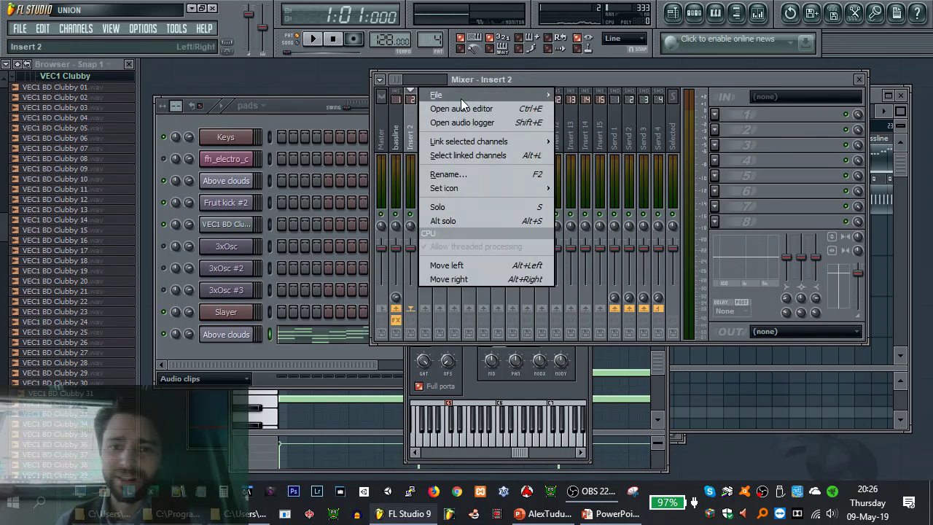
{"action": "left_click", "coordinate": [459, 175]}
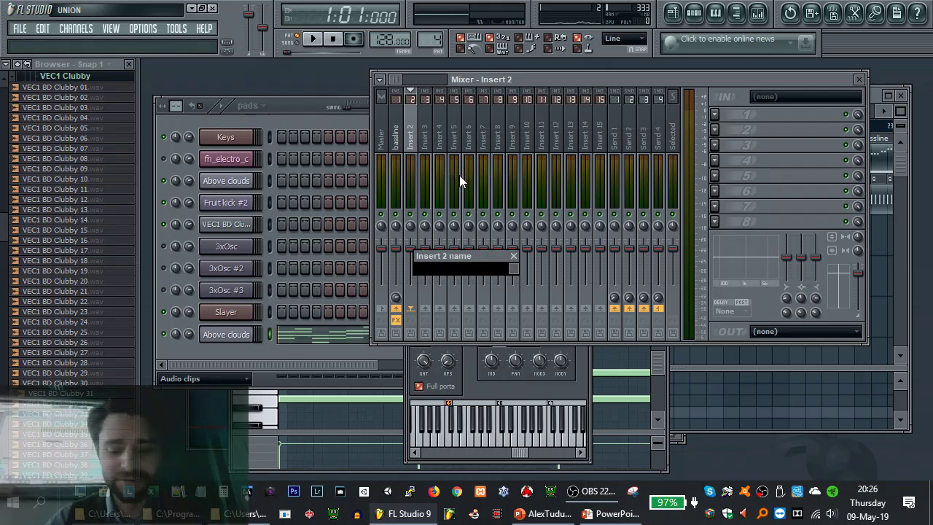
{"action": "type", "text": "pa"}
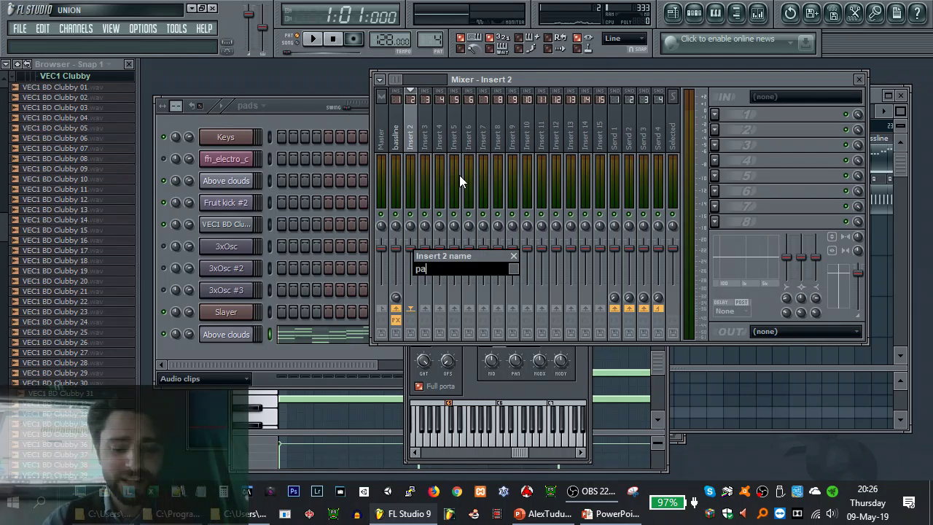
{"action": "type", "text": "ds"}
{"action": "key", "text": "Return"}
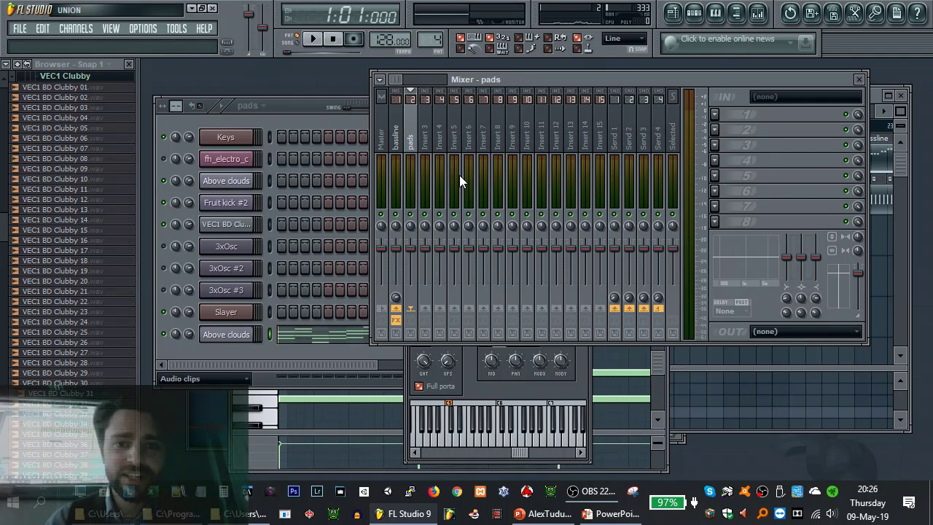
Load MPSideChain into the pads track's first effect slot and move its window clear of the mixer tracks
{"action": "left_click", "coordinate": [716, 117]}
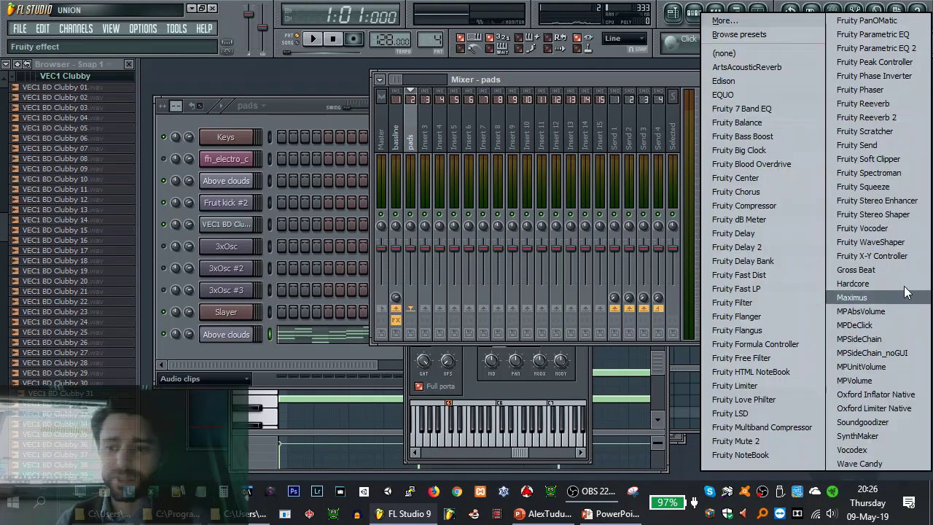
{"action": "left_click", "coordinate": [893, 338]}
{"action": "left_click_drag", "start_coordinate": [280, 157], "coordinate": [649, 267]}
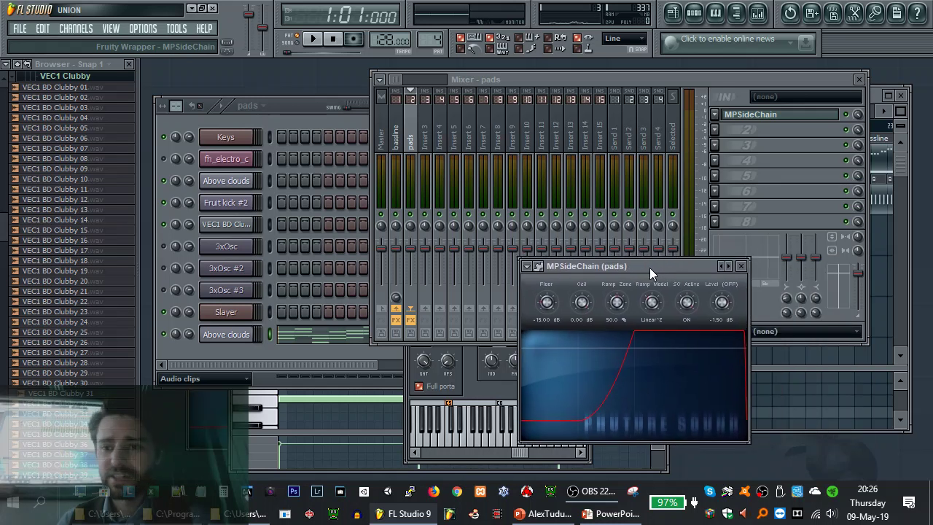
Bypass MPSideChain on the pads track and play the pads pattern to hear them without the effect
{"action": "left_click", "coordinate": [856, 115]}
{"action": "key", "text": "space"}
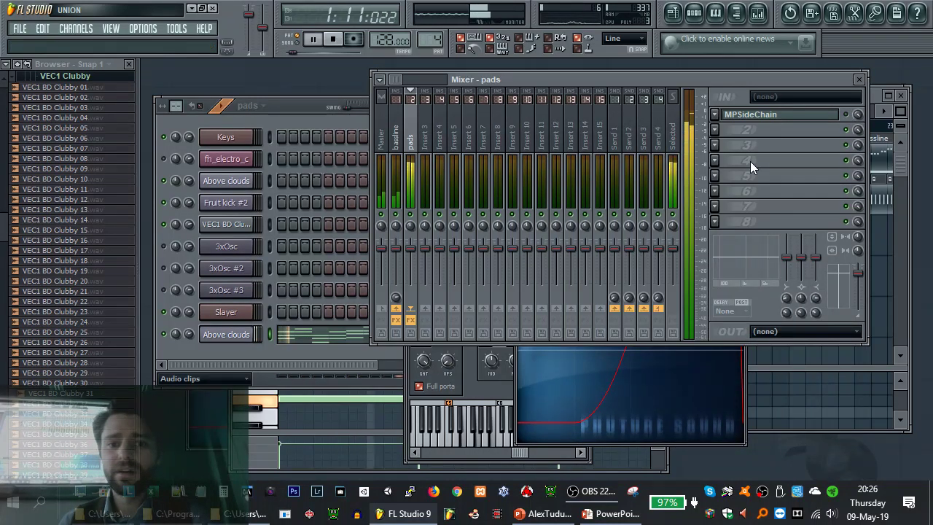
{"action": "key", "text": "space"}
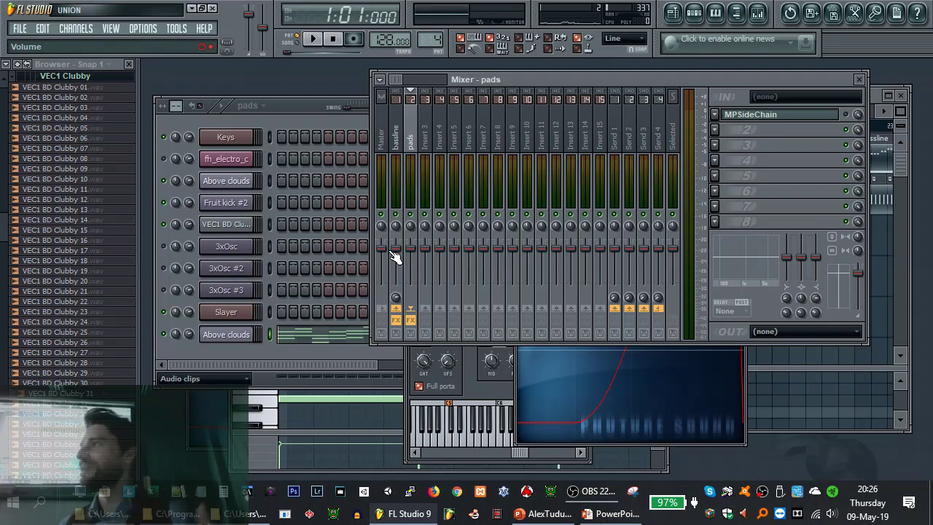
Compare the bassline and pads tracks' effects, and route the pads track straight to the Master instead of through the bassline track
{"action": "left_click", "coordinate": [398, 135]}
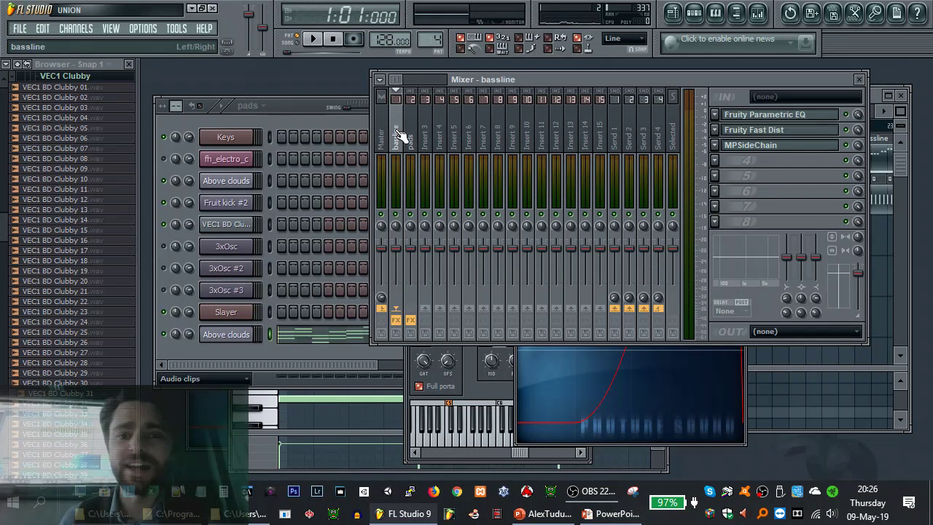
{"action": "left_click", "coordinate": [415, 130]}
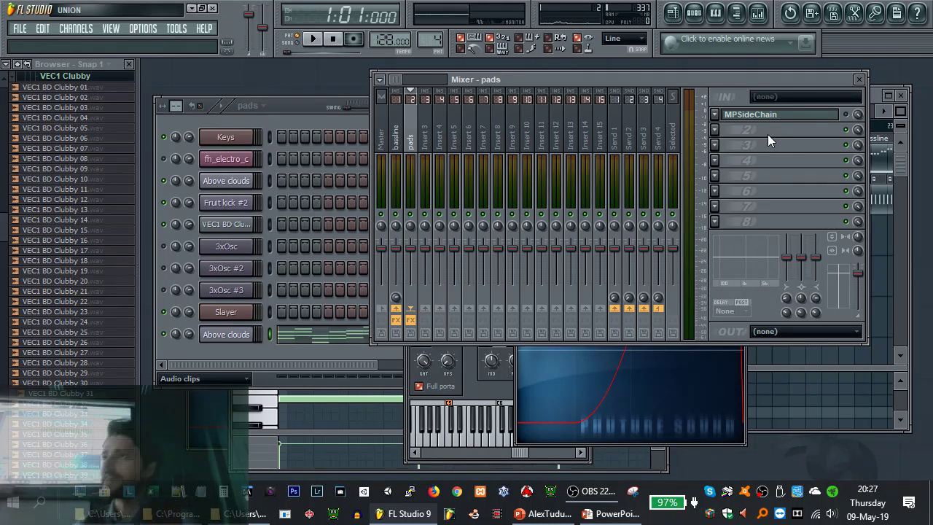
{"action": "left_click", "coordinate": [399, 132]}
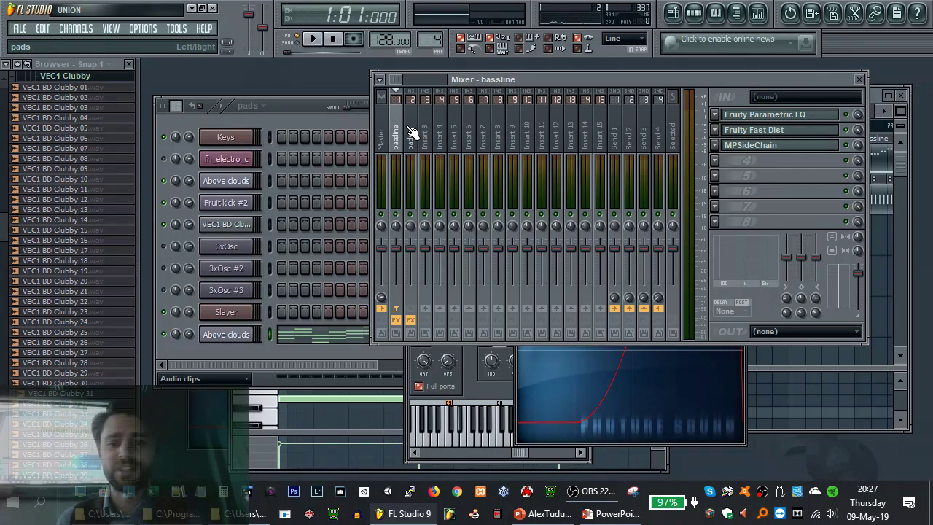
{"action": "left_click", "coordinate": [412, 131]}
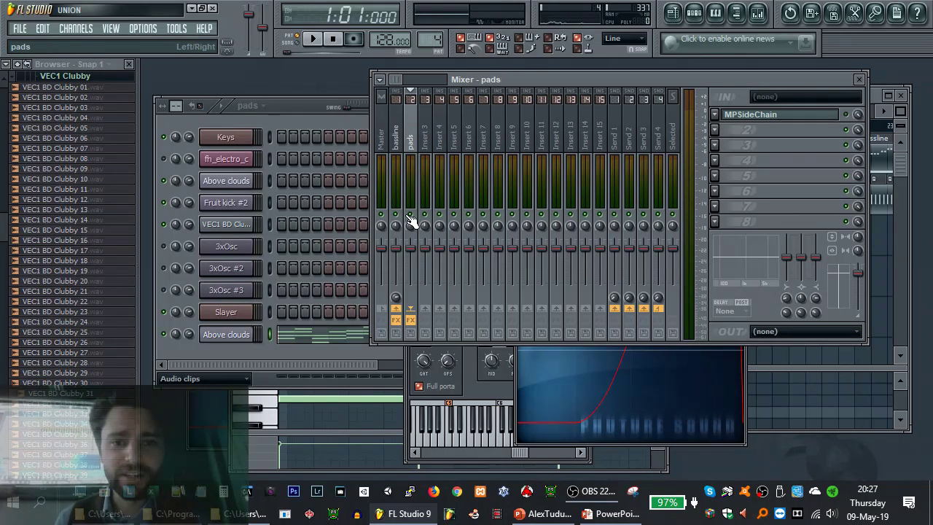
{"action": "right_click", "coordinate": [395, 311]}
{"action": "left_click", "coordinate": [403, 319]}
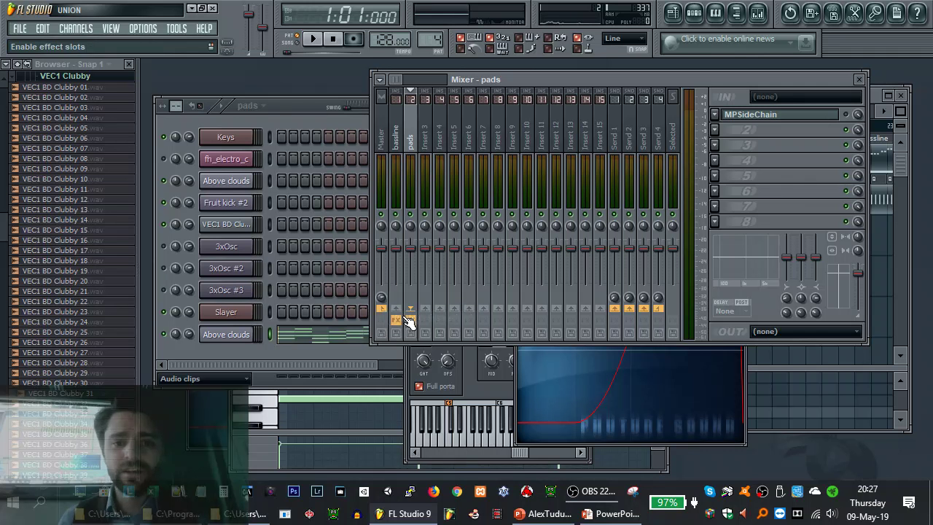
Switch back and forth between the bassline and pads mixer tracks to compare their routing and effects
{"action": "left_click", "coordinate": [398, 140]}
{"action": "left_click", "coordinate": [410, 142]}
{"action": "left_click", "coordinate": [398, 142]}
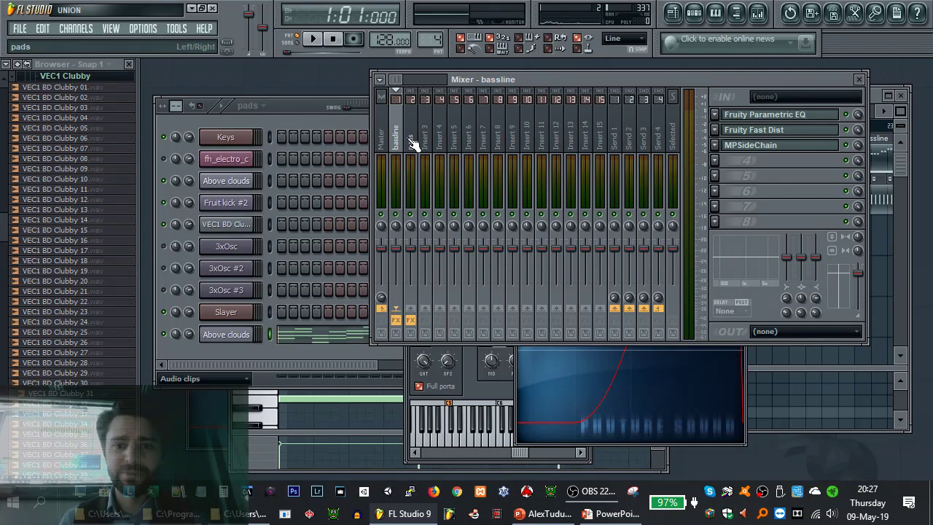
{"action": "left_click", "coordinate": [410, 146]}
{"action": "left_click", "coordinate": [399, 142]}
{"action": "left_click", "coordinate": [412, 143]}
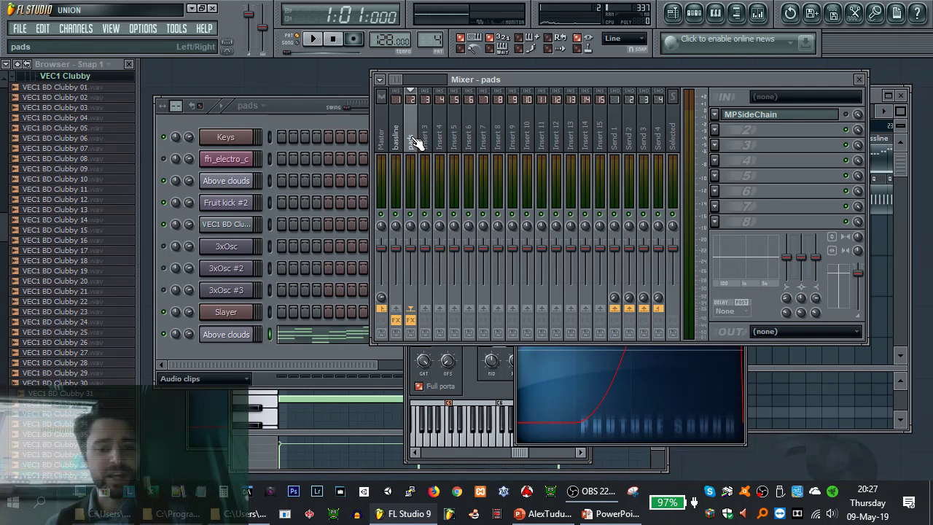
Play the pads pattern with MPSideChain bypassed and enabled to compare the pads' sound
{"action": "key", "text": "space"}
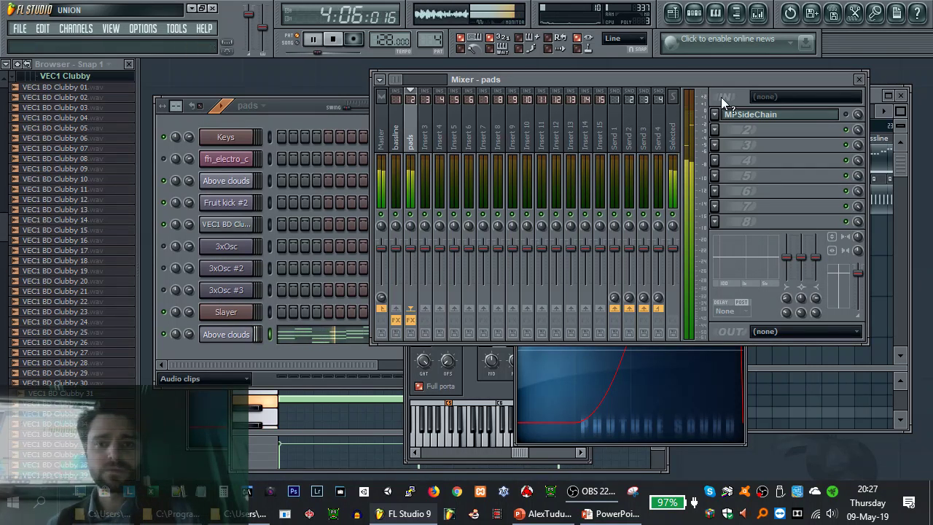
{"action": "key", "text": "space"}
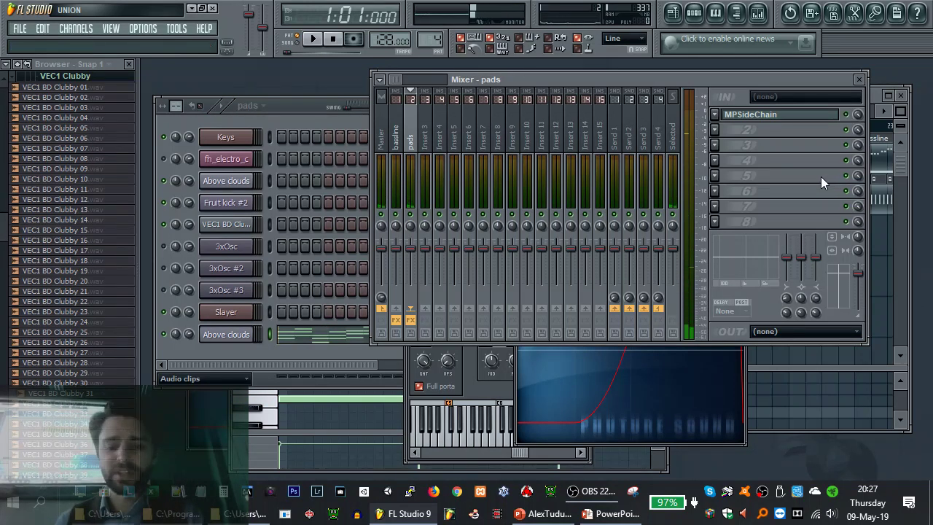
{"action": "key", "text": "space"}
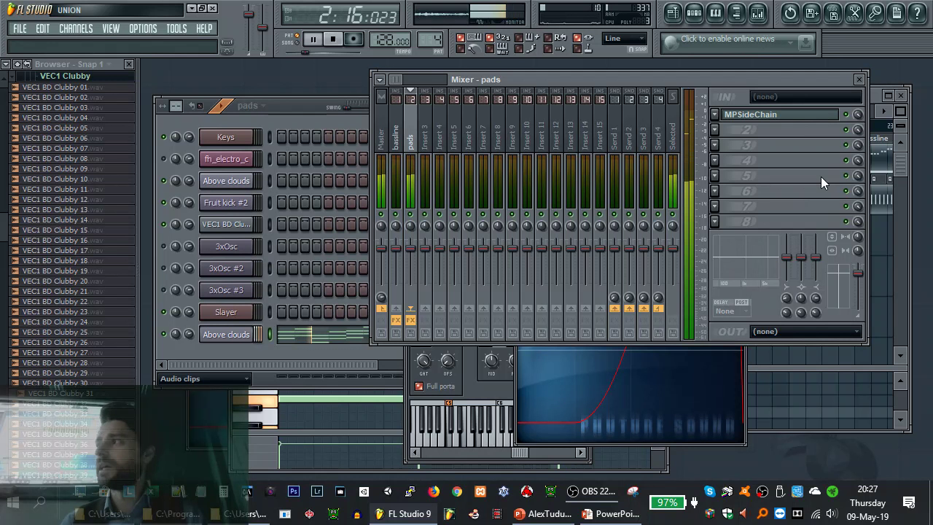
{"action": "key", "text": "space"}
Show the playlist, check Track 2's mute switch, and change playback from pattern mode to song mode
{"action": "key", "text": "F5"}
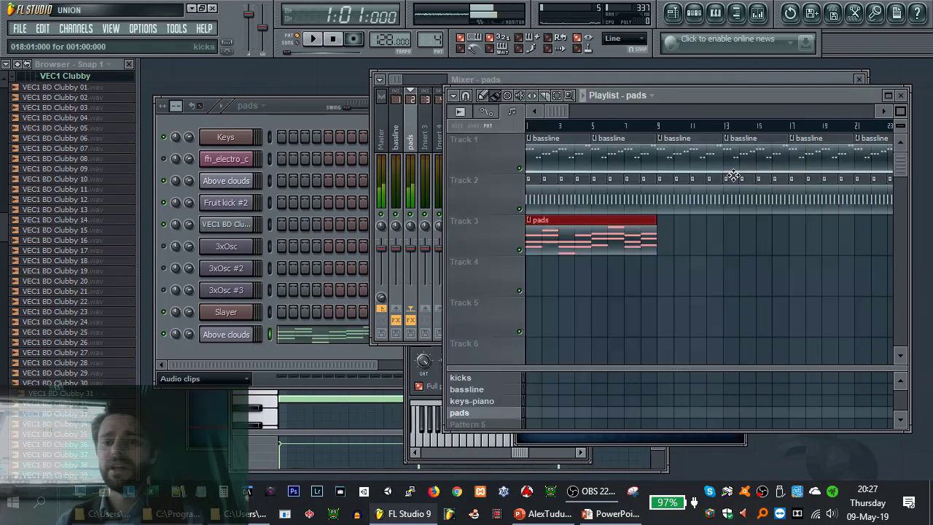
{"action": "left_click", "coordinate": [519, 209]}
{"action": "left_click", "coordinate": [518, 209]}
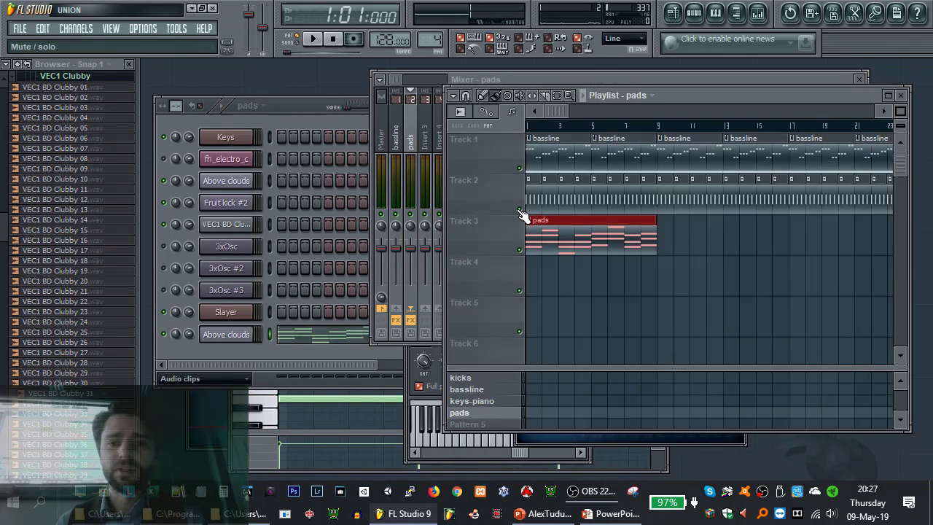
{"action": "left_click", "coordinate": [297, 42]}
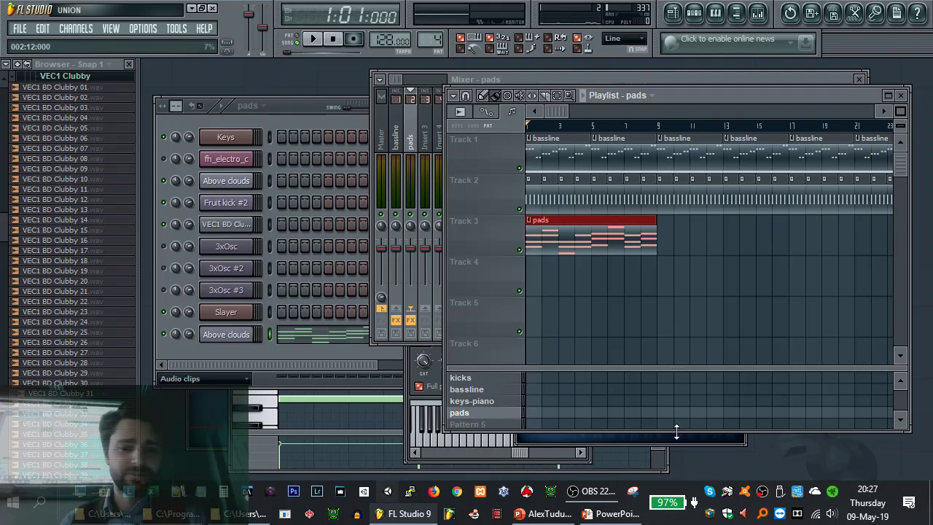
Bring up the pads' MPSideChain window and play the song with the effect active, checking the mixer levels
{"action": "left_click", "coordinate": [717, 440]}
{"action": "left_click_drag", "start_coordinate": [630, 267], "coordinate": [734, 271]}
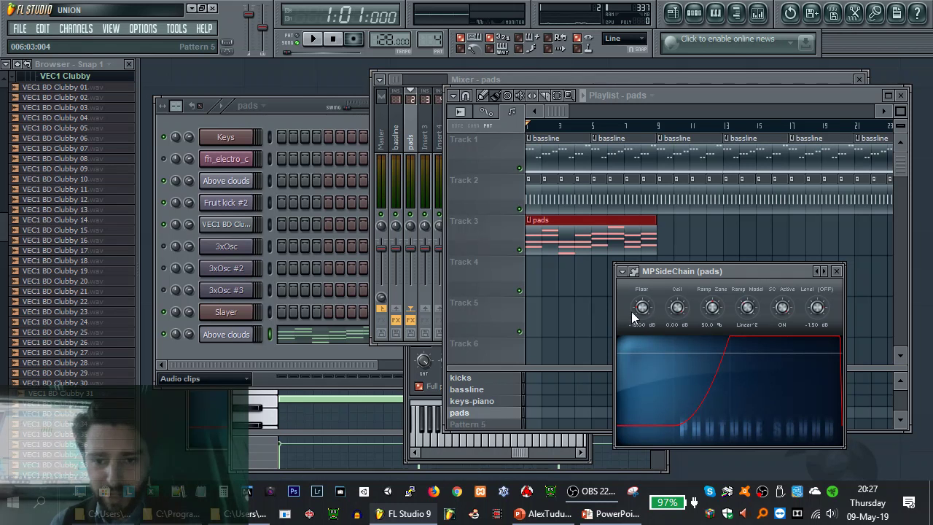
{"action": "key", "text": "space"}
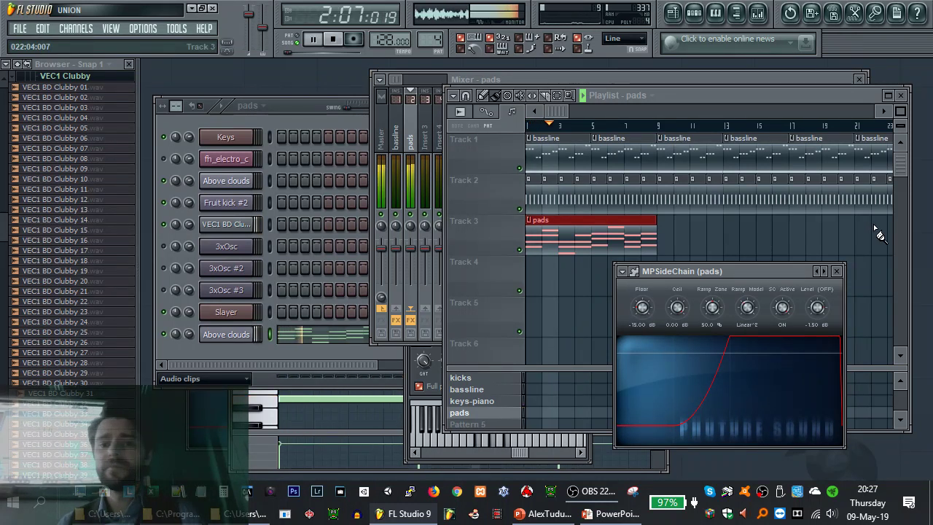
{"action": "left_click", "coordinate": [793, 79]}
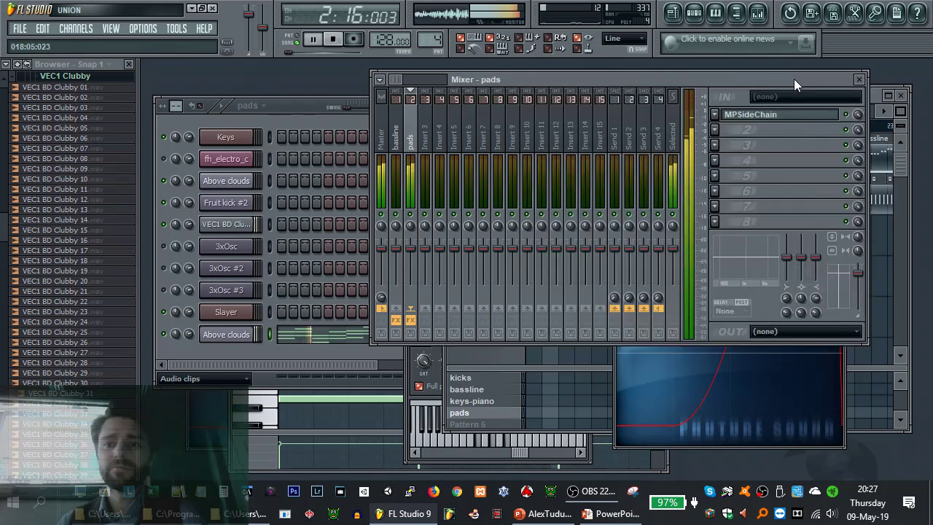
{"action": "key", "text": "space"}
Bypass MPSideChain on the pads track and replay the song from the start
{"action": "left_click", "coordinate": [846, 114]}
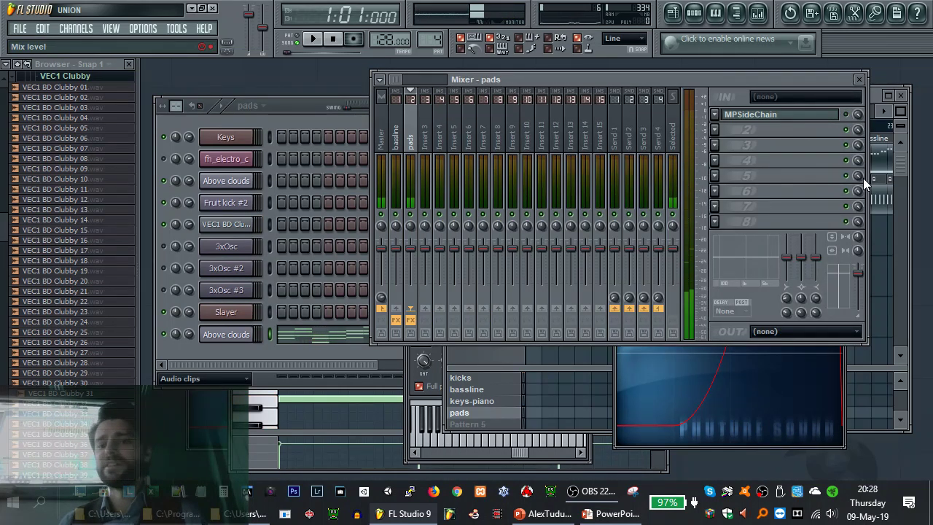
{"action": "key", "text": "space"}
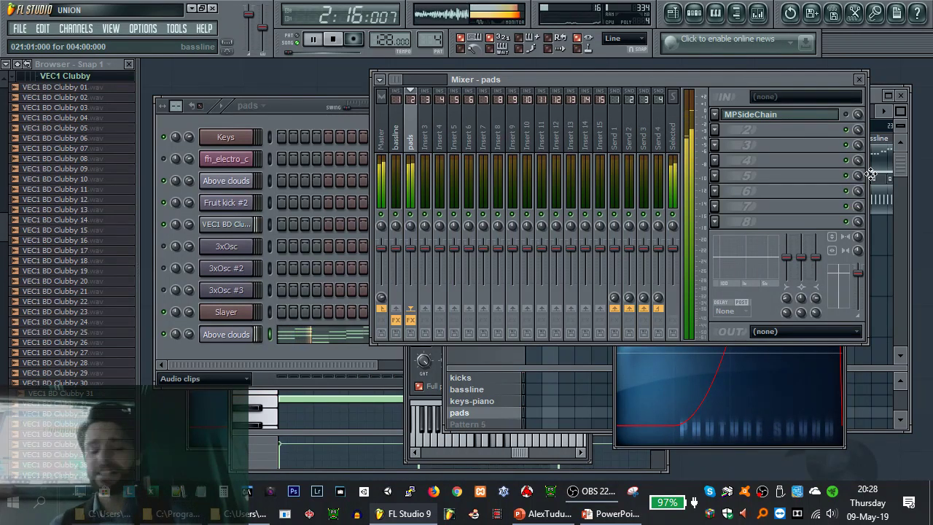
{"action": "key", "text": "space"}
Delete the kicks clips at bars 7 and 8 on Track 2, and add a second pads clip at bar 9 on Track 3
{"action": "key", "text": "F5"}
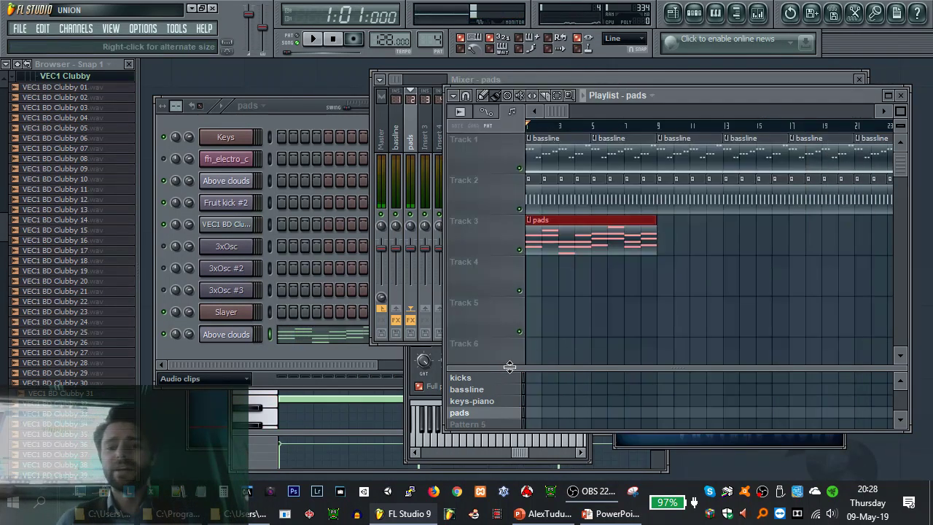
{"action": "right_click", "coordinate": [650, 205]}
{"action": "right_click", "coordinate": [634, 203]}
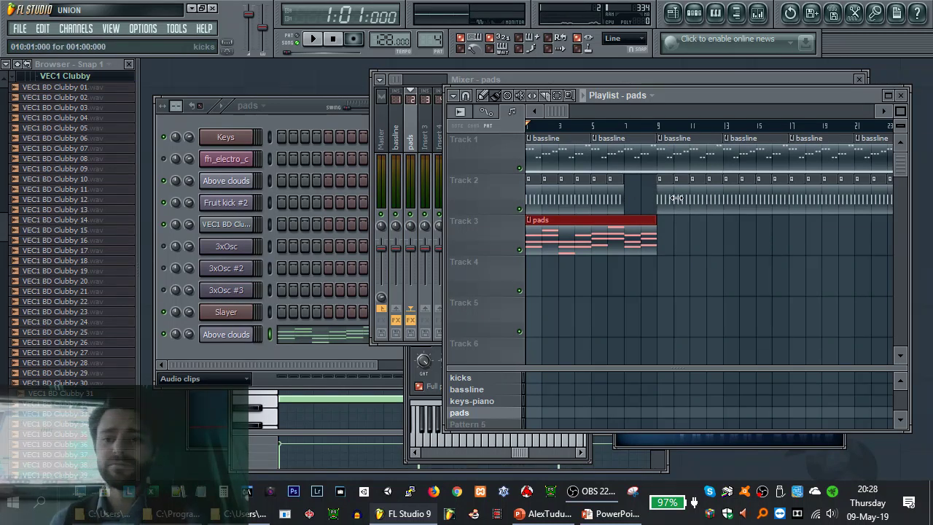
{"action": "left_click", "coordinate": [674, 244]}
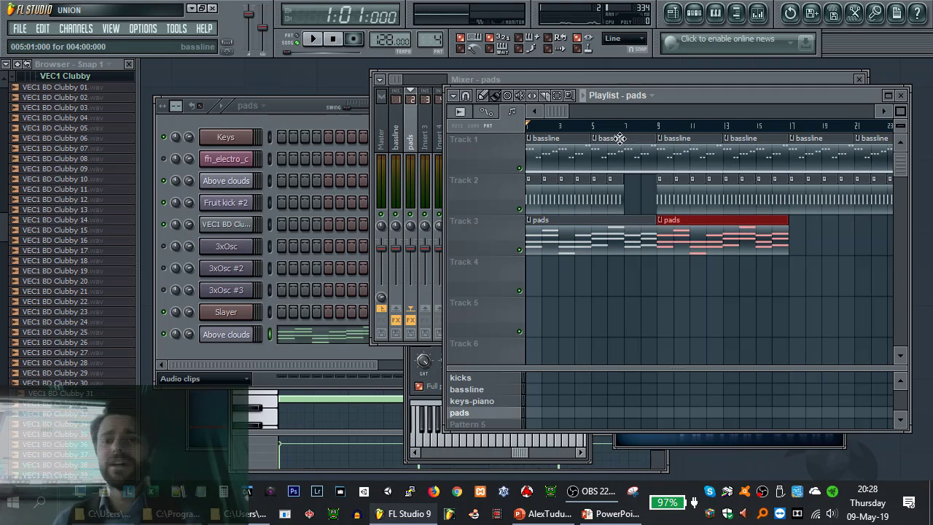
Narrow the mixer to two insert tracks, place it beside the playlist, and play the song with the kick gap
{"action": "left_click", "coordinate": [626, 76]}
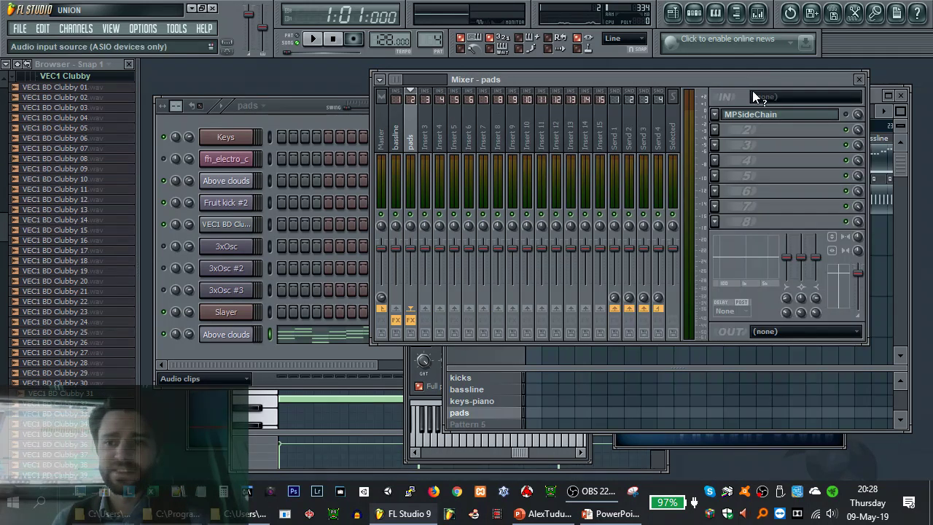
{"action": "left_click_drag", "start_coordinate": [546, 78], "coordinate": [355, 88]}
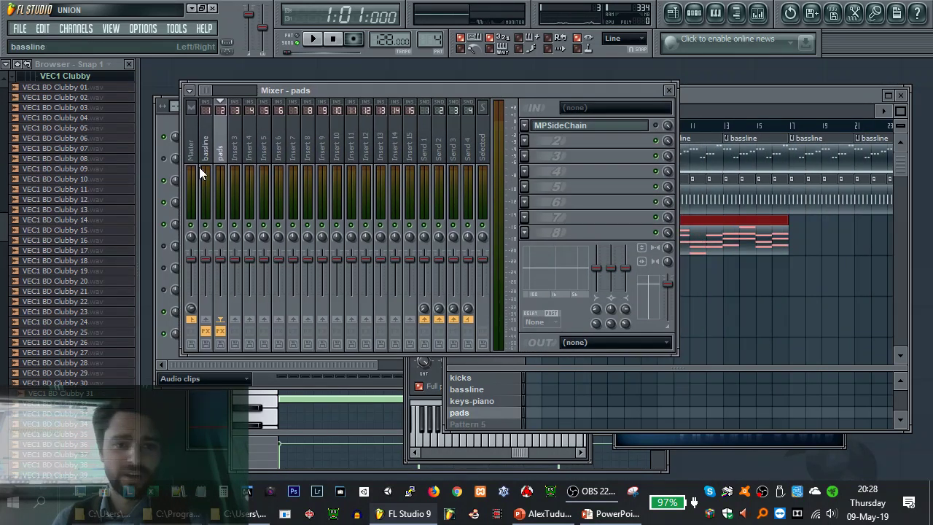
{"action": "left_click_drag", "start_coordinate": [178, 197], "coordinate": [399, 193]}
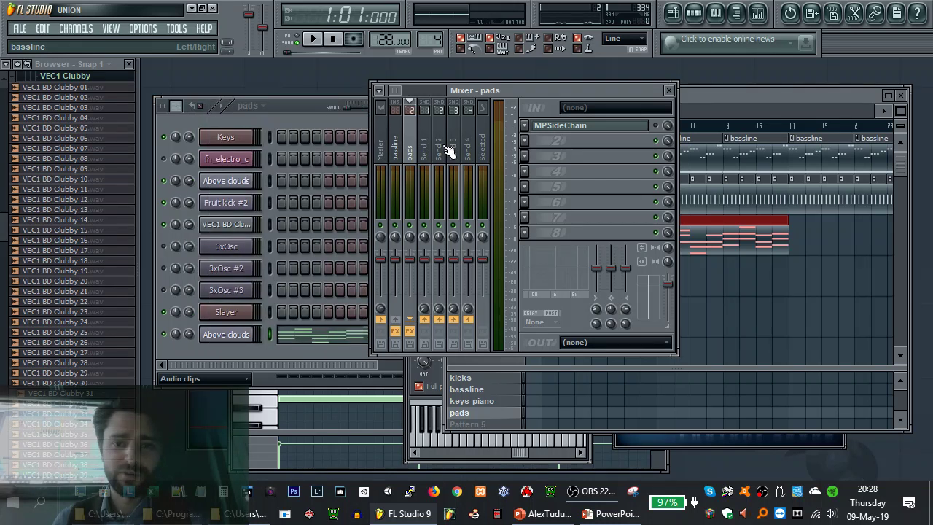
{"action": "left_click_drag", "start_coordinate": [519, 86], "coordinate": [309, 76]}
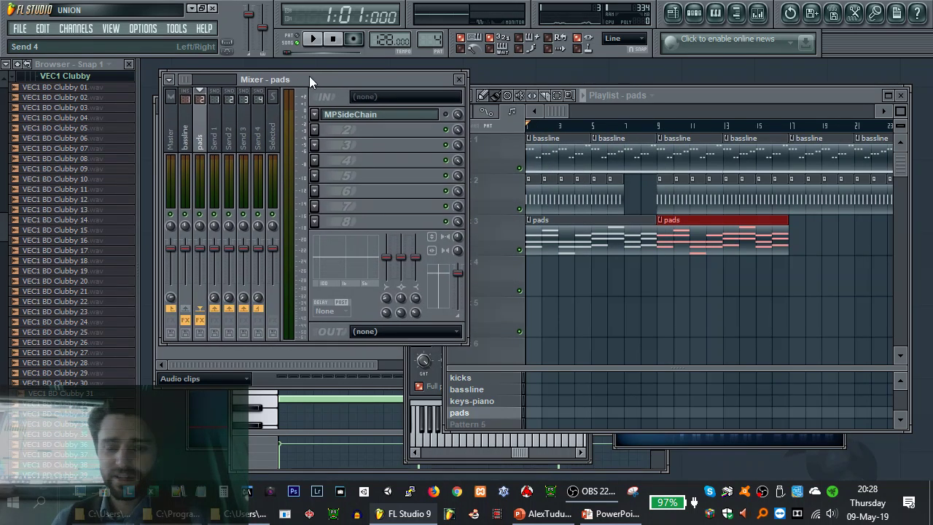
{"action": "left_click", "coordinate": [690, 94]}
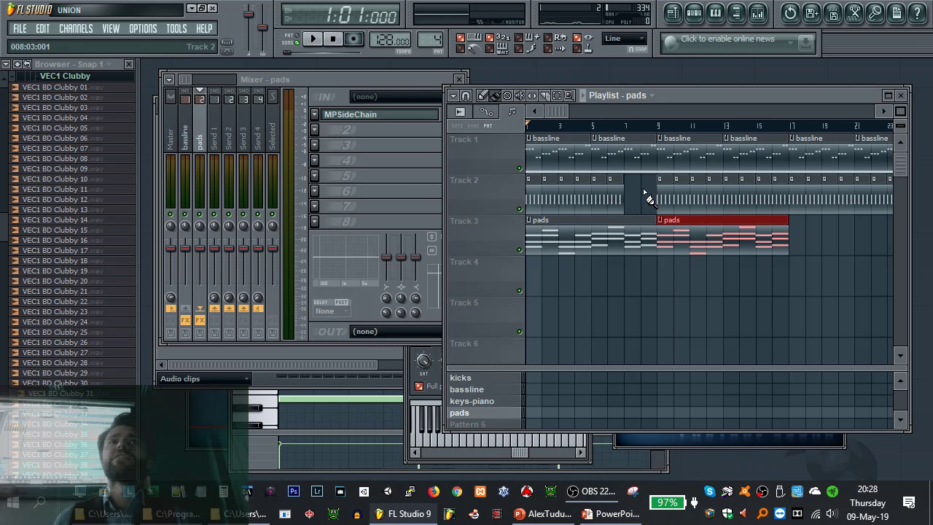
{"action": "key", "text": "space"}
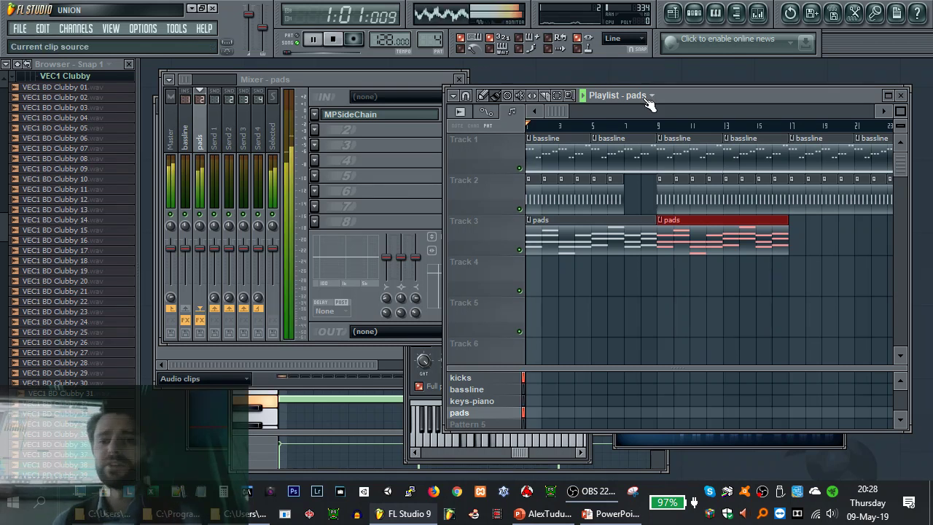
Bring the mixer in front of the playlist, play the song through the kick gap, and replay it from bar 5
{"action": "left_click", "coordinate": [391, 130]}
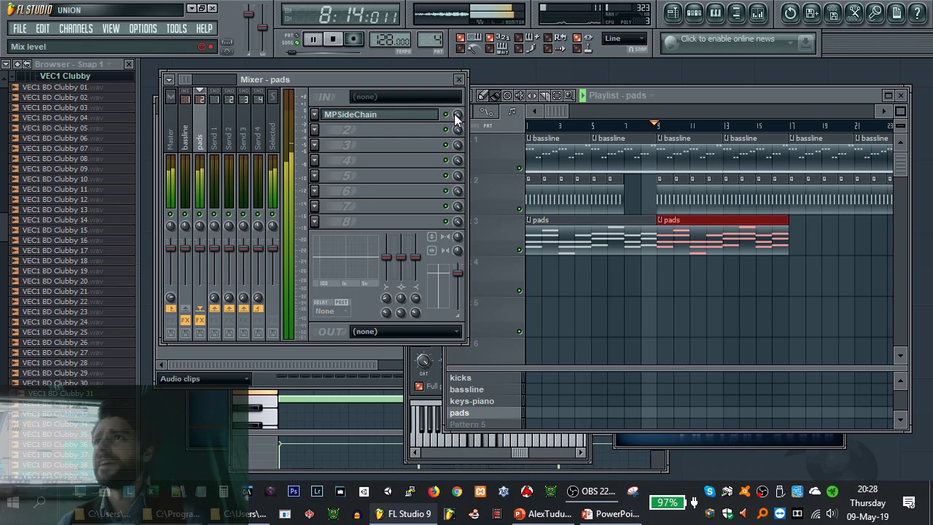
{"action": "key", "text": "space"}
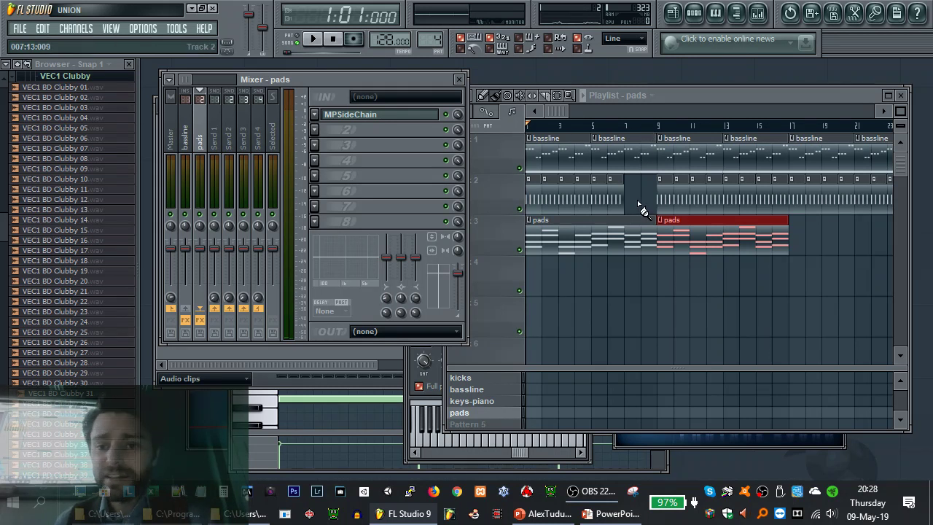
{"action": "left_click", "coordinate": [593, 127]}
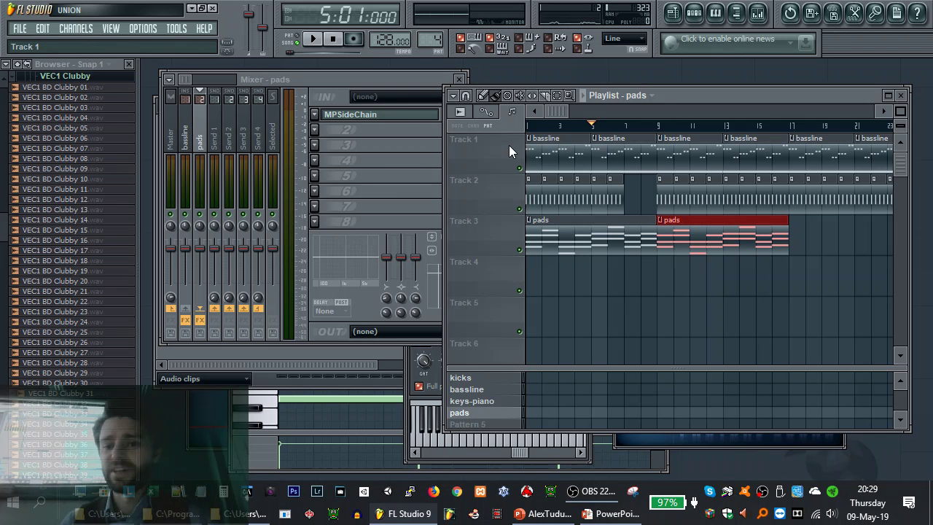
{"action": "key", "text": "space"}
{"action": "left_click", "coordinate": [408, 127]}
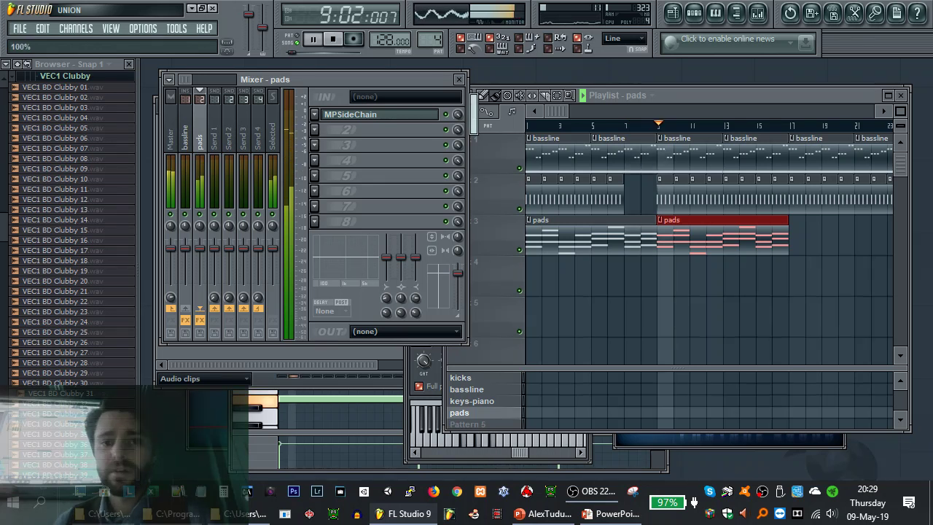
{"action": "key", "text": "space"}
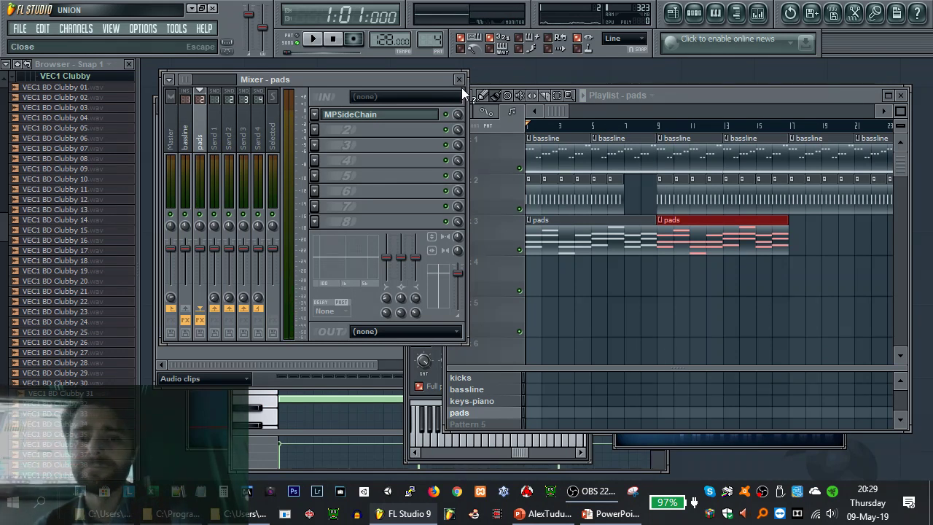
Move the mixer off the channel rack and audition the VEC1 BD Clubby 31 kick from its sample settings
{"action": "left_click_drag", "start_coordinate": [401, 78], "coordinate": [496, 79]}
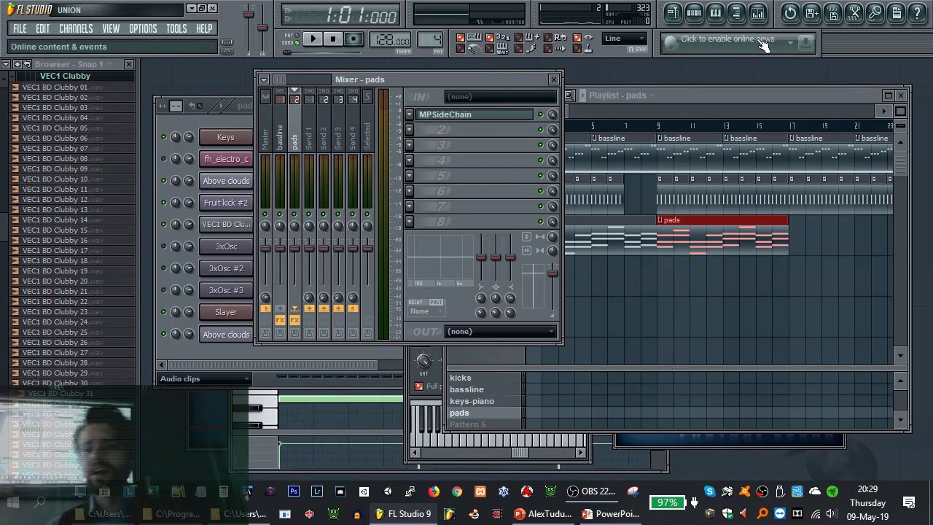
{"action": "left_click", "coordinate": [723, 93]}
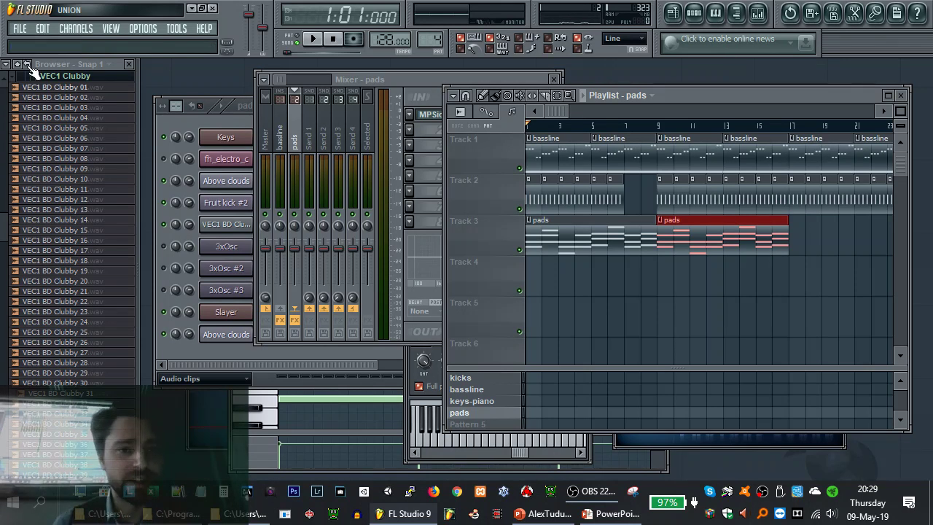
{"action": "left_click", "coordinate": [226, 223]}
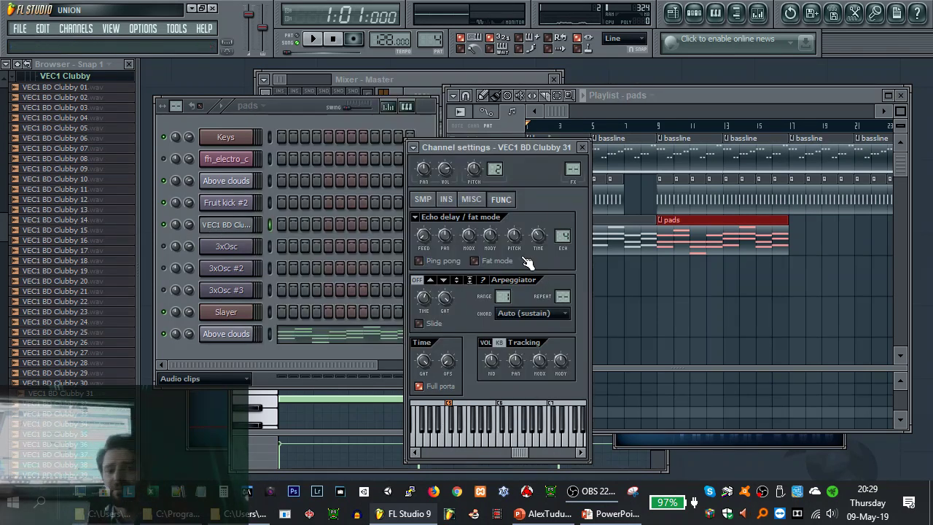
{"action": "left_click", "coordinate": [423, 199]}
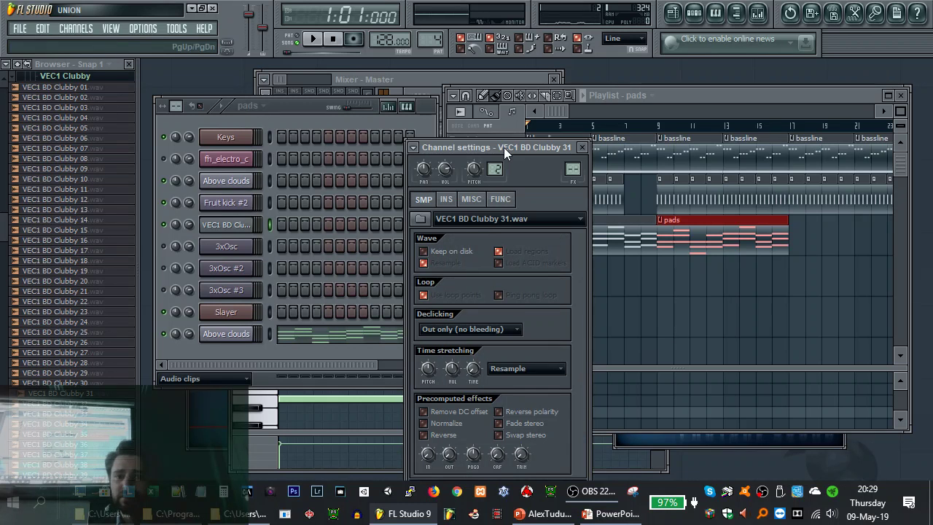
{"action": "left_click_drag", "start_coordinate": [503, 147], "coordinate": [377, 57]}
{"action": "left_click", "coordinate": [350, 421]}
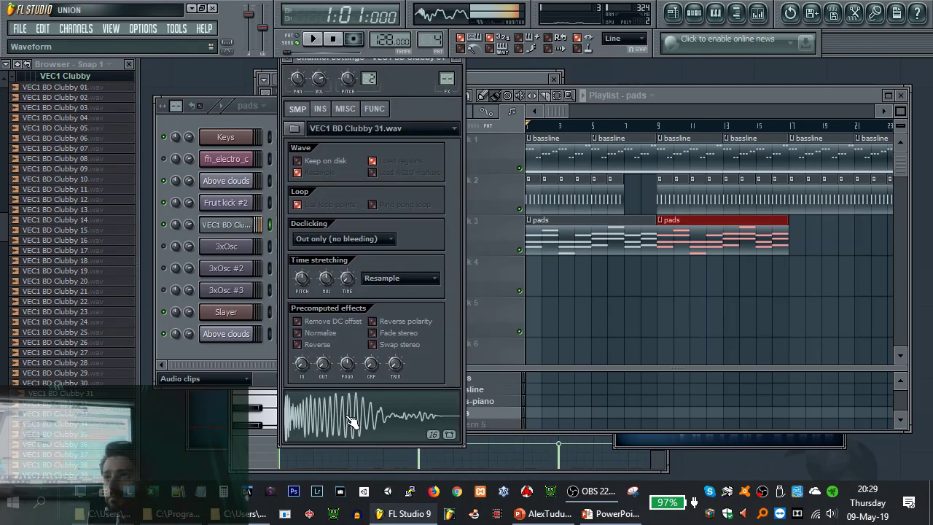
Examine the kick's volume and resonance envelope settings, and audition its sample waveform again
{"action": "left_click", "coordinate": [328, 112]}
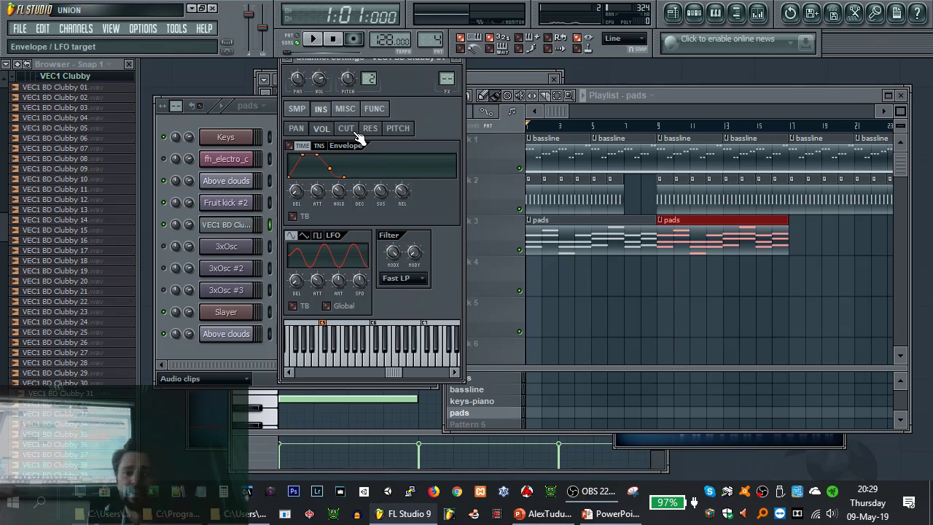
{"action": "left_click", "coordinate": [367, 133]}
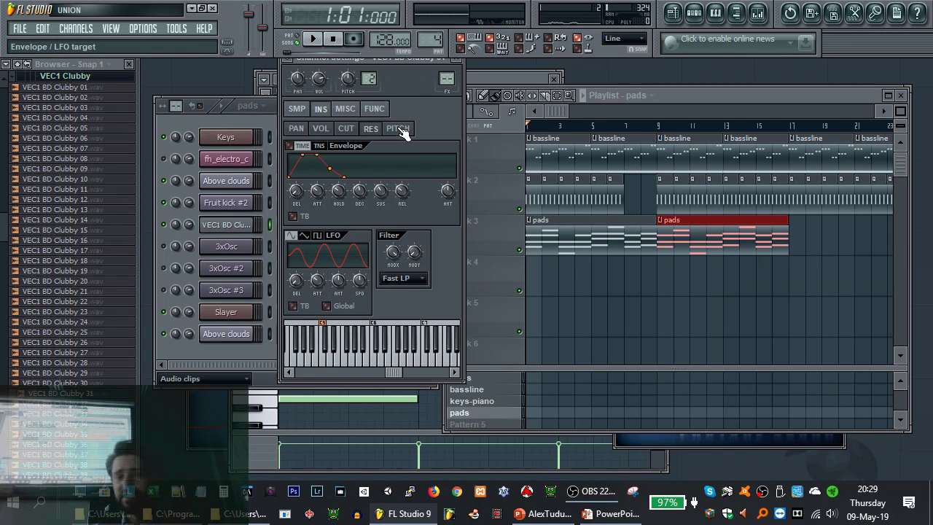
{"action": "left_click", "coordinate": [299, 110]}
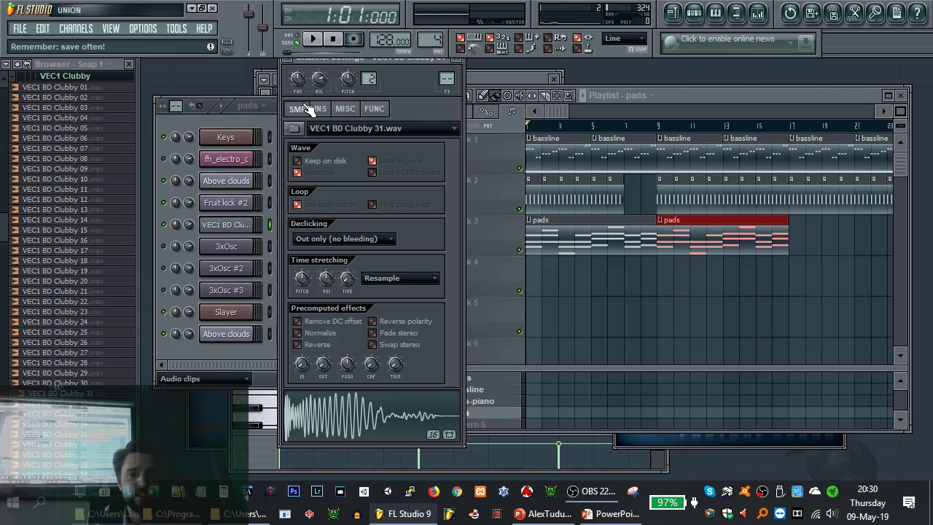
{"action": "left_click", "coordinate": [352, 411]}
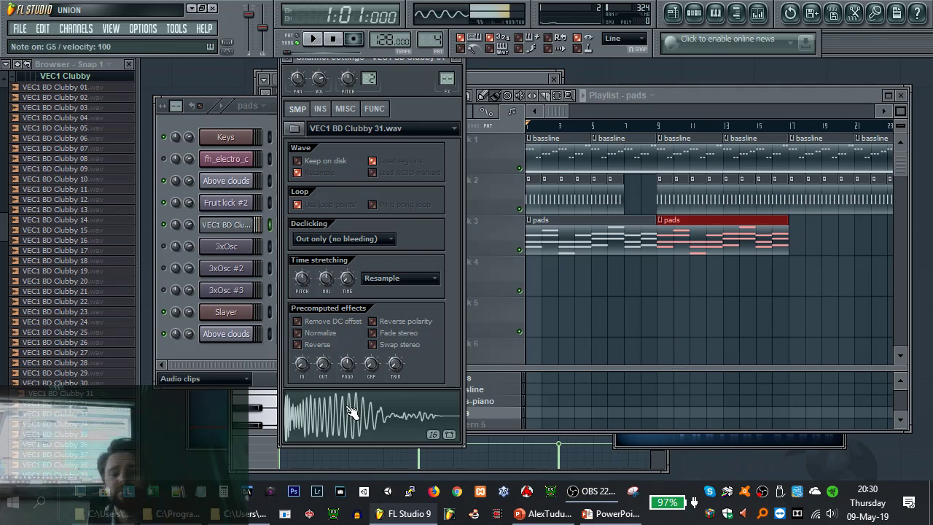
{"action": "left_click", "coordinate": [349, 411]}
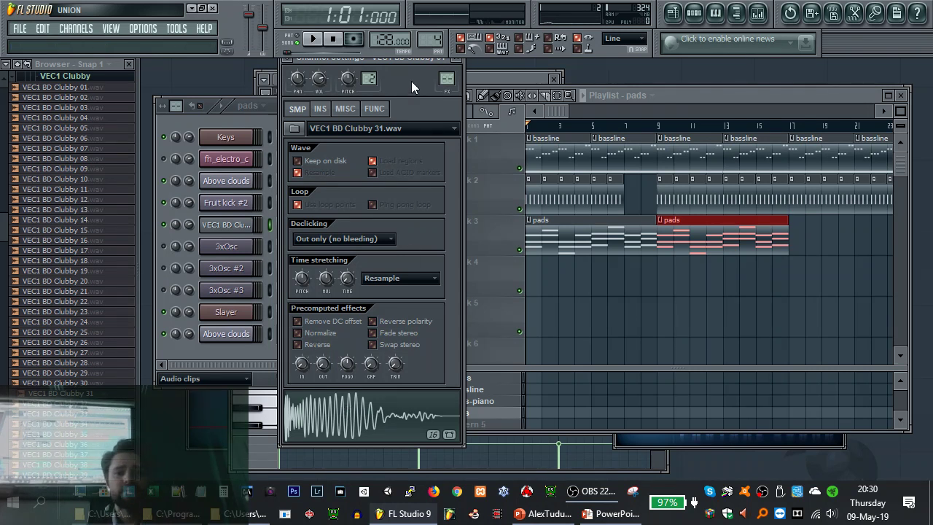
Set the VEC1 BD Clubby 31 kick's filter type to HP and move its channel settings window over the playlist
{"action": "left_click_drag", "start_coordinate": [412, 65], "coordinate": [324, 69]}
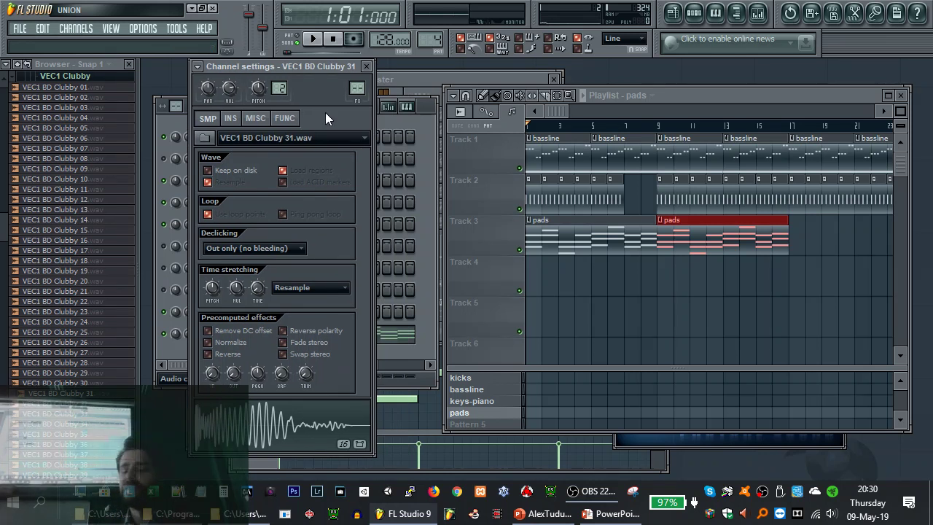
{"action": "left_click", "coordinate": [233, 118]}
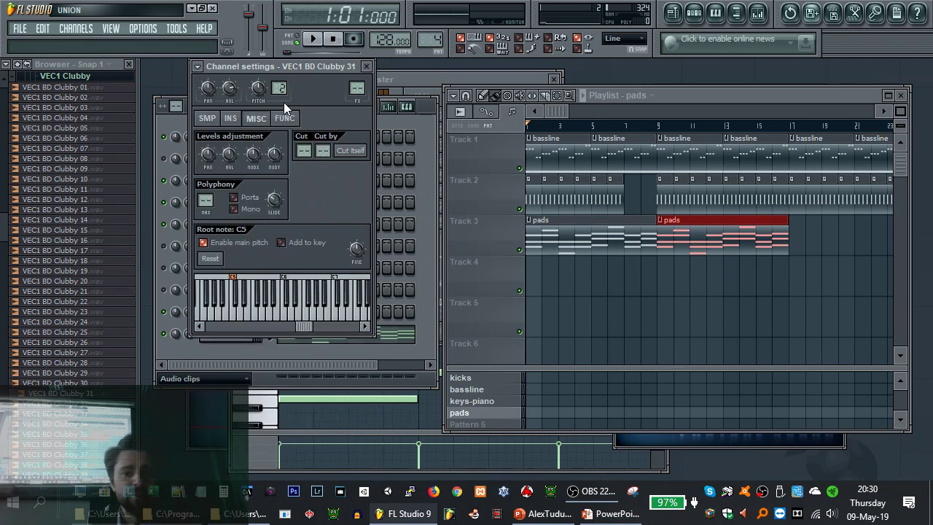
{"action": "left_click", "coordinate": [232, 119]}
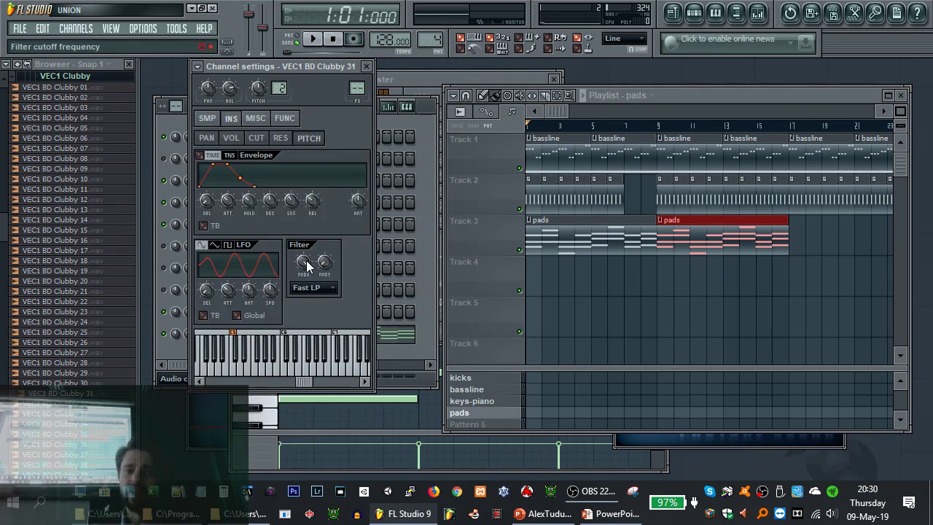
{"action": "left_click", "coordinate": [311, 288]}
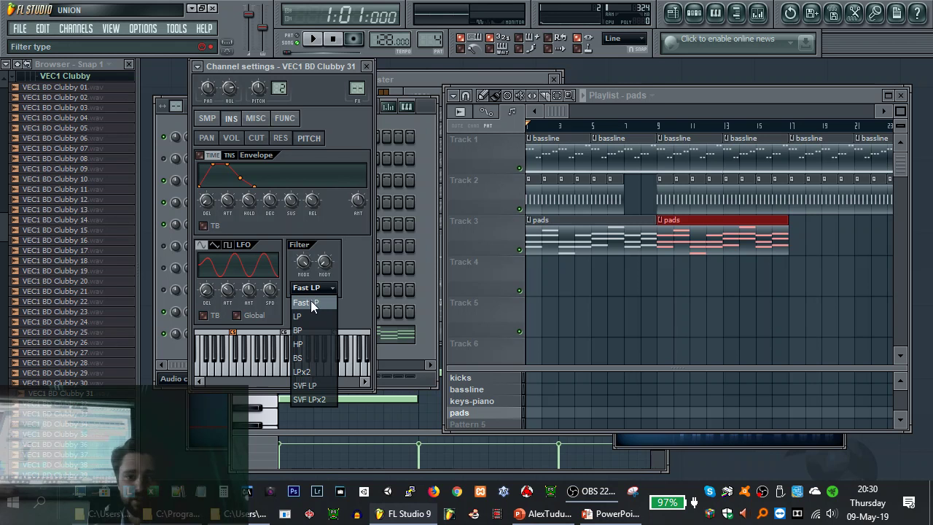
{"action": "left_click", "coordinate": [313, 346]}
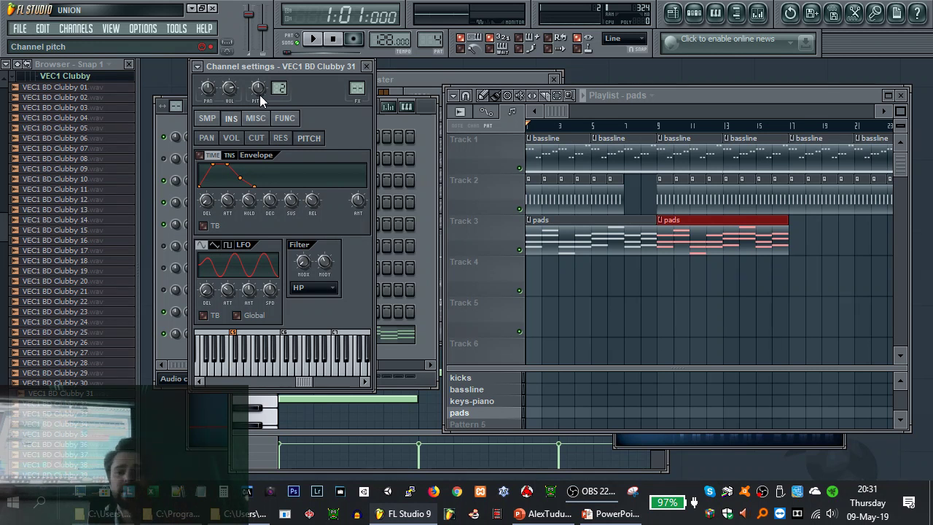
{"action": "left_click_drag", "start_coordinate": [324, 67], "coordinate": [653, 115]}
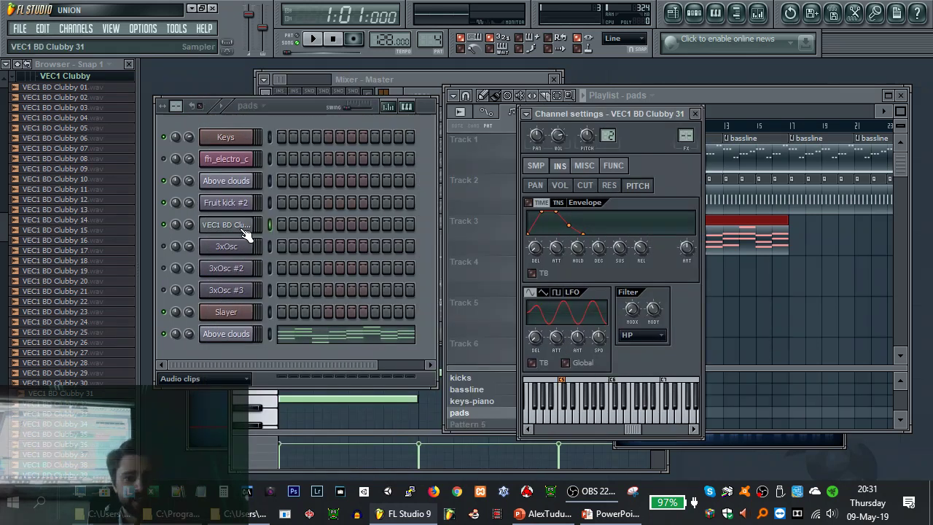
{"action": "left_click", "coordinate": [536, 166]}
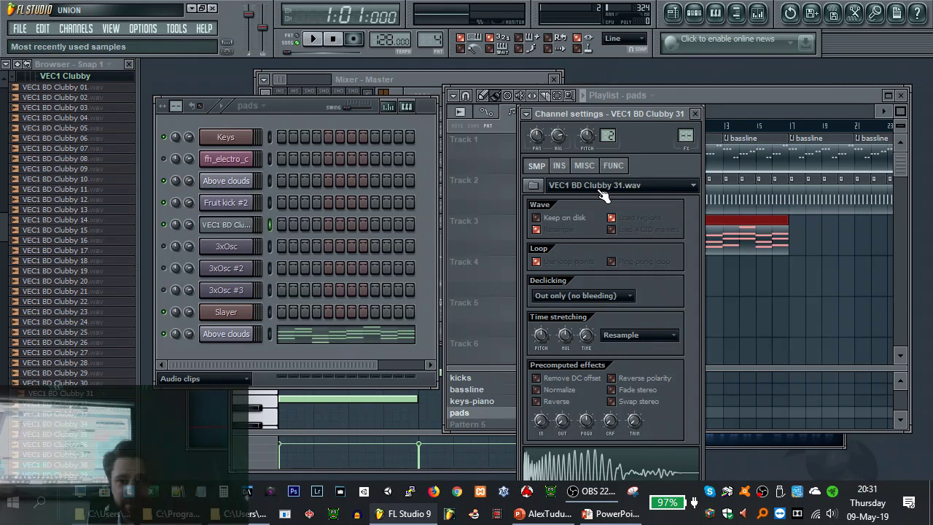
{"action": "left_click", "coordinate": [536, 185]}
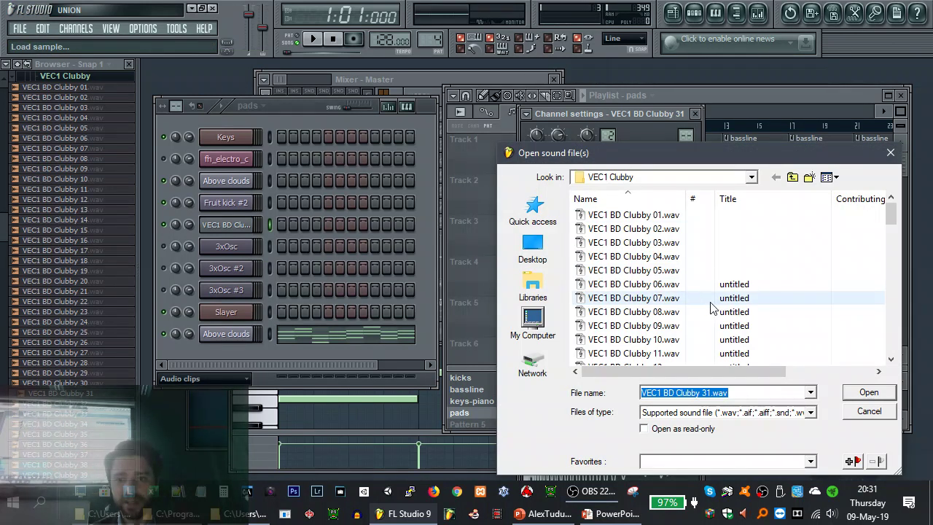
{"action": "scroll", "coordinate": [665, 331], "scroll_direction": "down", "scroll_amount": 12}
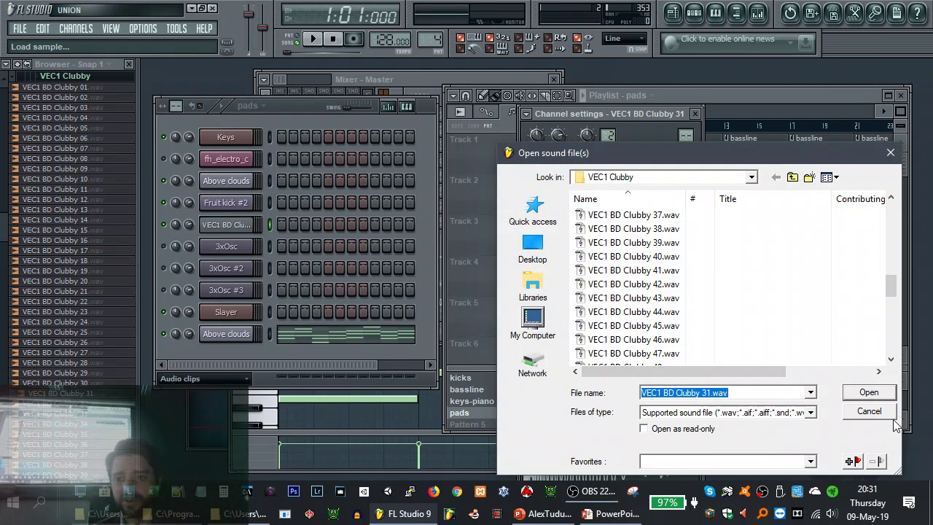
{"action": "left_click", "coordinate": [867, 412]}
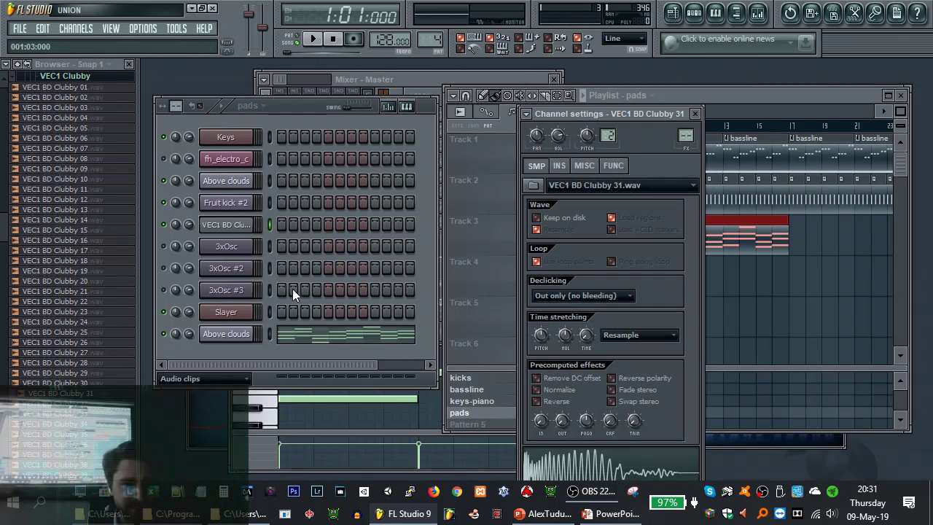
Load VEC1 BD Clubby 24 into the VEC1 kick channel and move its channel settings window so the whole waveform fits on screen
{"action": "left_click_drag", "start_coordinate": [81, 321], "coordinate": [594, 463]}
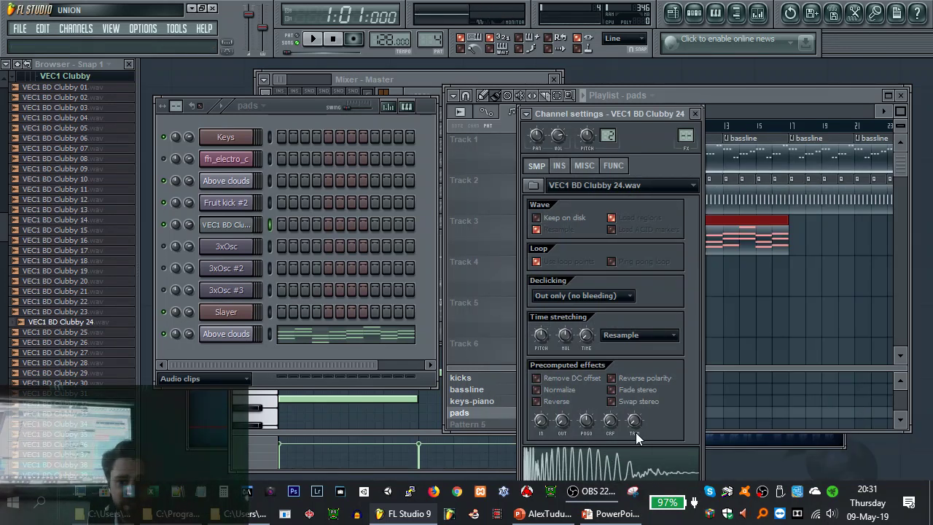
{"action": "left_click_drag", "start_coordinate": [612, 112], "coordinate": [604, 66]}
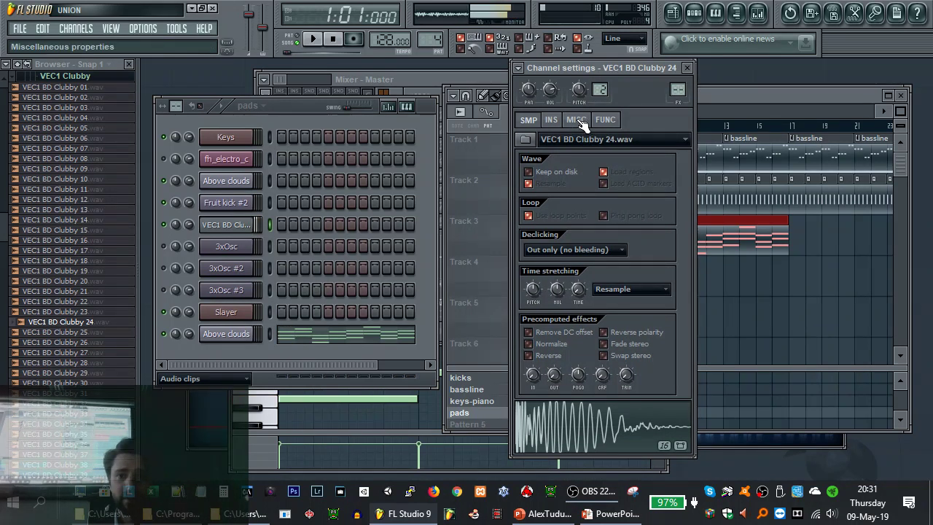
Set the kick channel's instrument filter type to Fast LP and audition the sound
{"action": "left_click", "coordinate": [554, 121]}
{"action": "key", "text": "space"}
{"action": "left_click", "coordinate": [634, 290]}
{"action": "left_click", "coordinate": [626, 304]}
{"action": "key", "text": "space"}
{"action": "key", "text": "space"}
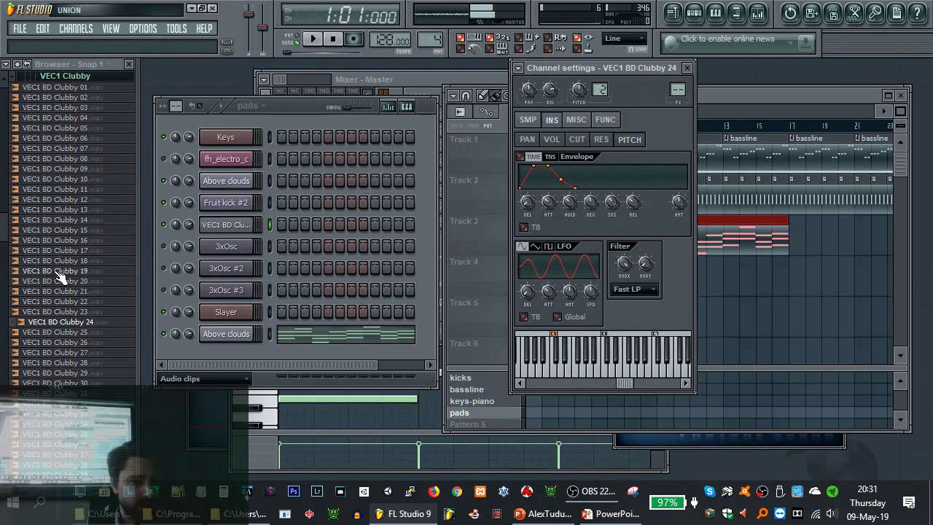
Audition kicks from the VEC1 Distortion folder, load VEC1 BD Distortion 19 into the kick channel and play it
{"action": "left_click", "coordinate": [79, 78]}
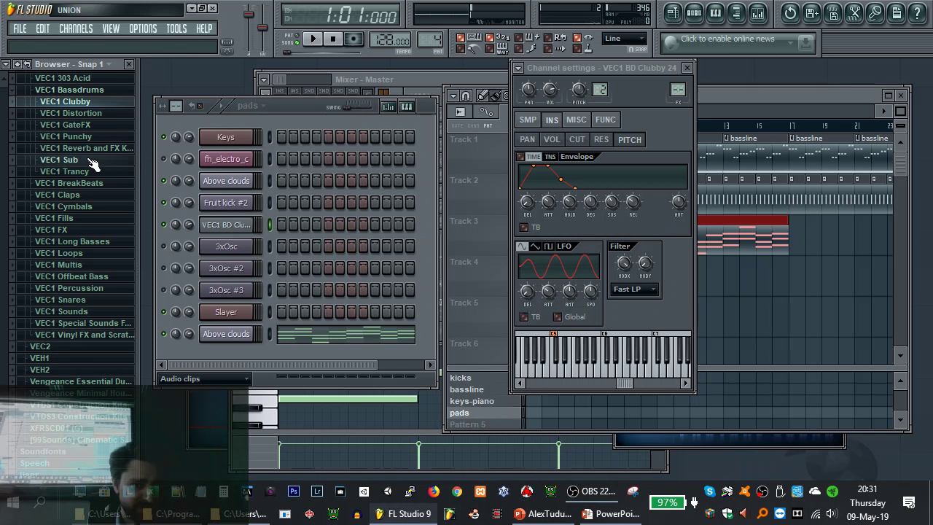
{"action": "left_click", "coordinate": [84, 113]}
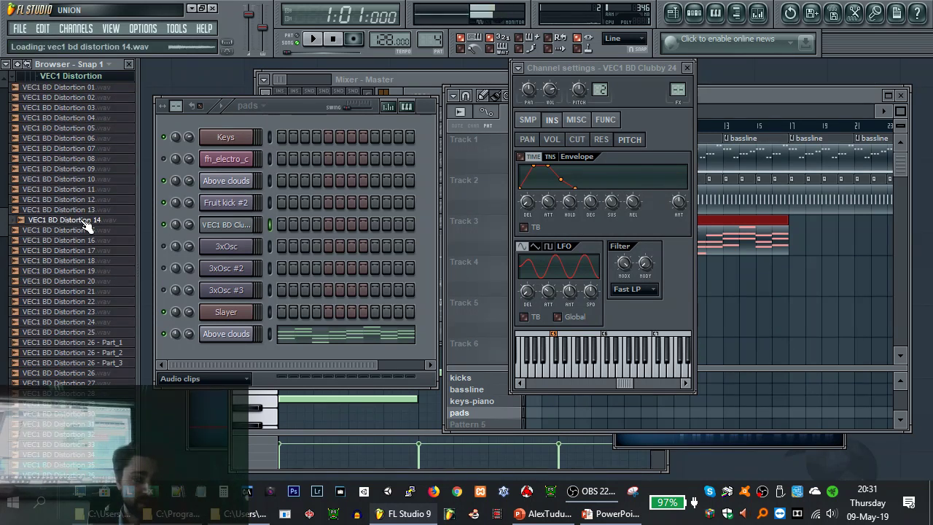
{"action": "left_click", "coordinate": [86, 283]}
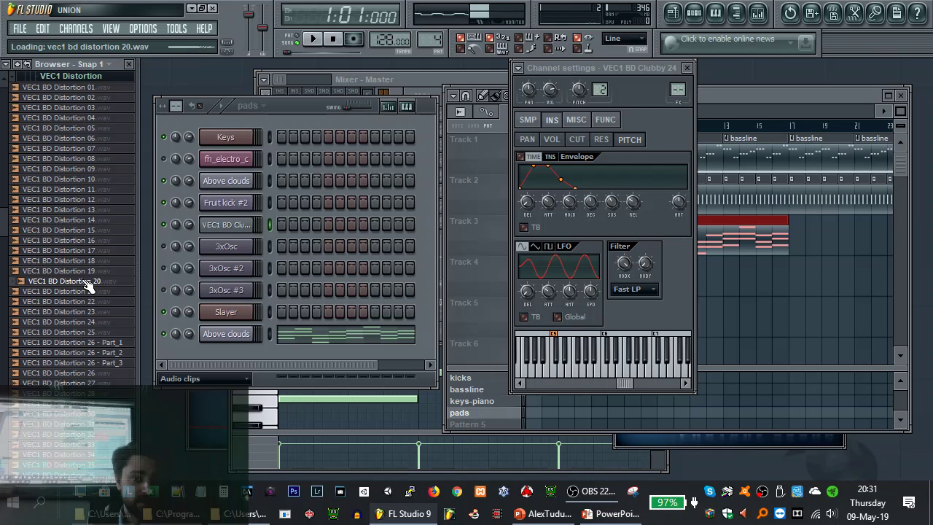
{"action": "left_click", "coordinate": [86, 274]}
{"action": "left_click_drag", "start_coordinate": [86, 279], "coordinate": [599, 156]}
{"action": "left_click", "coordinate": [529, 120]}
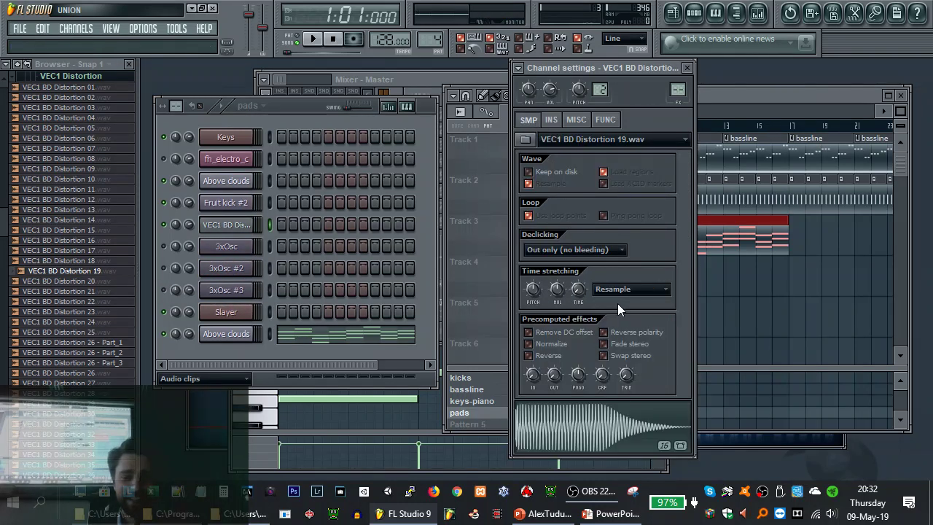
{"action": "key", "text": "space"}
{"action": "key", "text": "space"}
{"action": "left_click", "coordinate": [605, 120]}
Audition kicks from the VEC1 Trancy folder, load VEC1 BD Trancy 31 into the kick channel and play it
{"action": "left_click", "coordinate": [91, 77]}
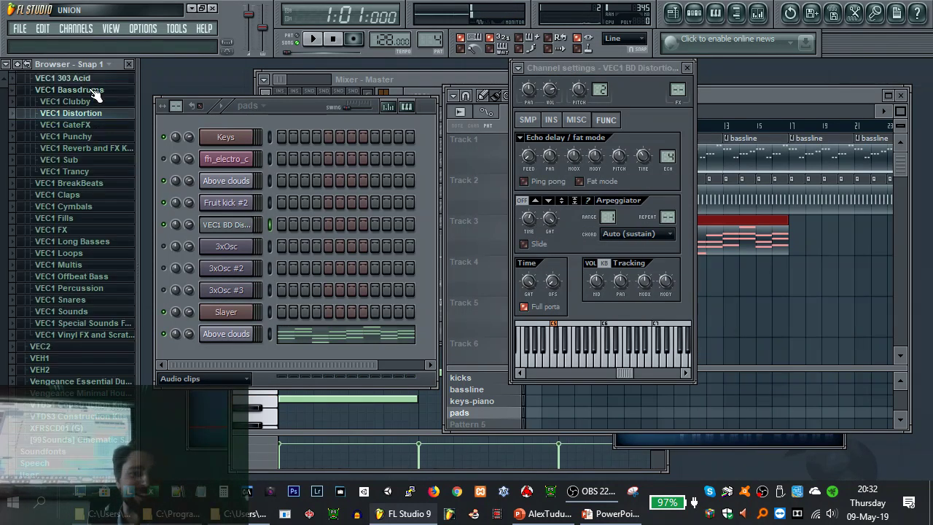
{"action": "left_click", "coordinate": [87, 181]}
{"action": "left_click", "coordinate": [63, 220]}
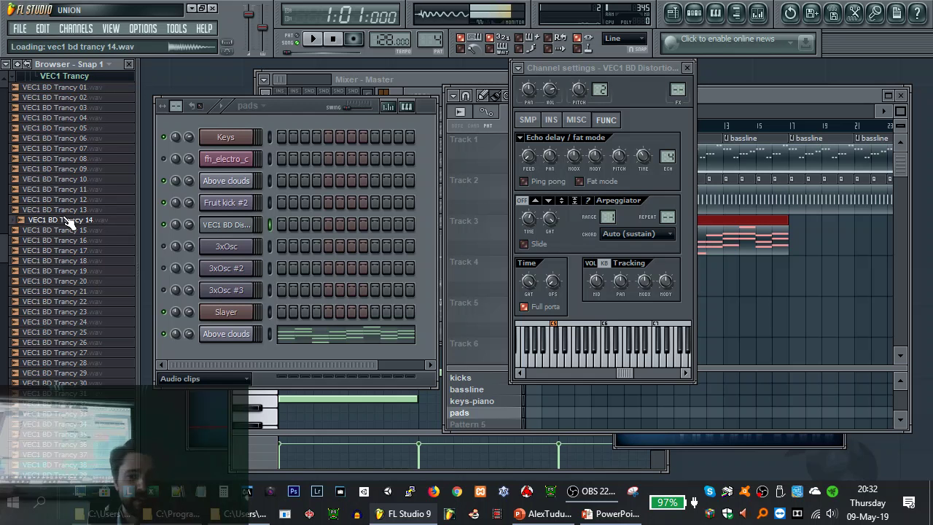
{"action": "left_click", "coordinate": [61, 392]}
{"action": "left_click_drag", "start_coordinate": [60, 393], "coordinate": [624, 426]}
{"action": "key", "text": "space"}
{"action": "key", "text": "space"}
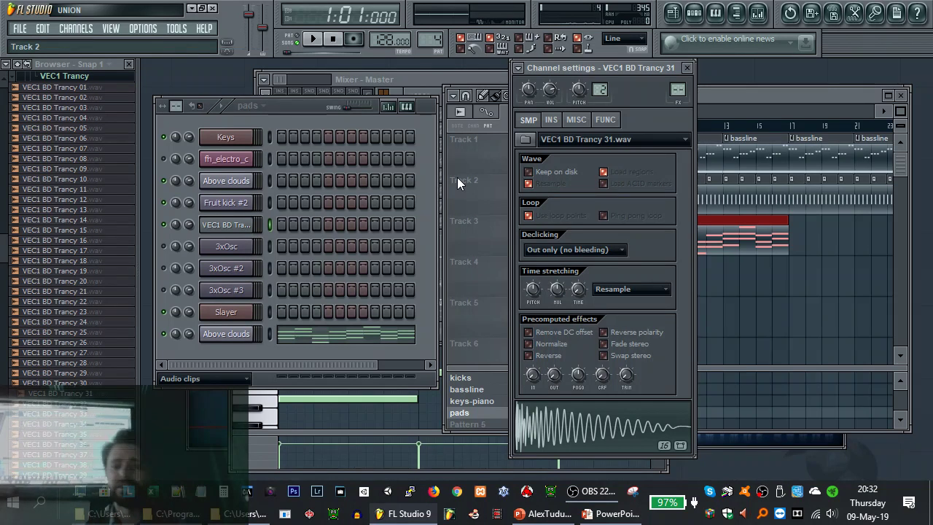
Close the channel settings, mixer, piano roll and MPSideChain windows to clear the workspace around the playlist
{"action": "left_click", "coordinate": [687, 67]}
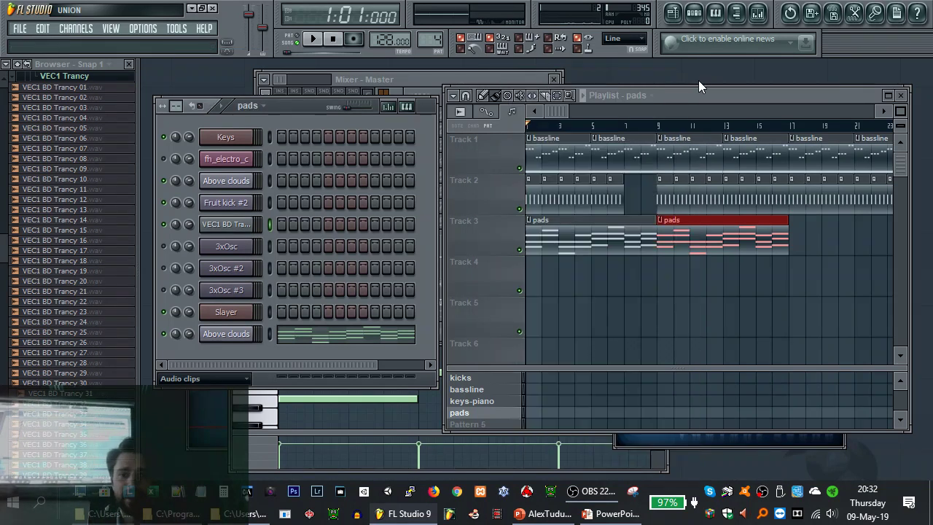
{"action": "left_click", "coordinate": [493, 78]}
{"action": "left_click", "coordinate": [554, 79]}
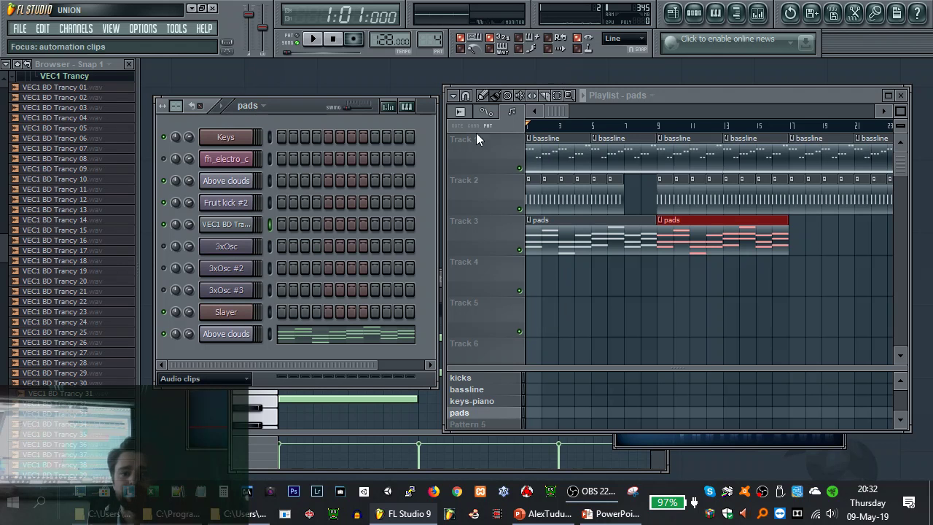
{"action": "left_click", "coordinate": [295, 397]}
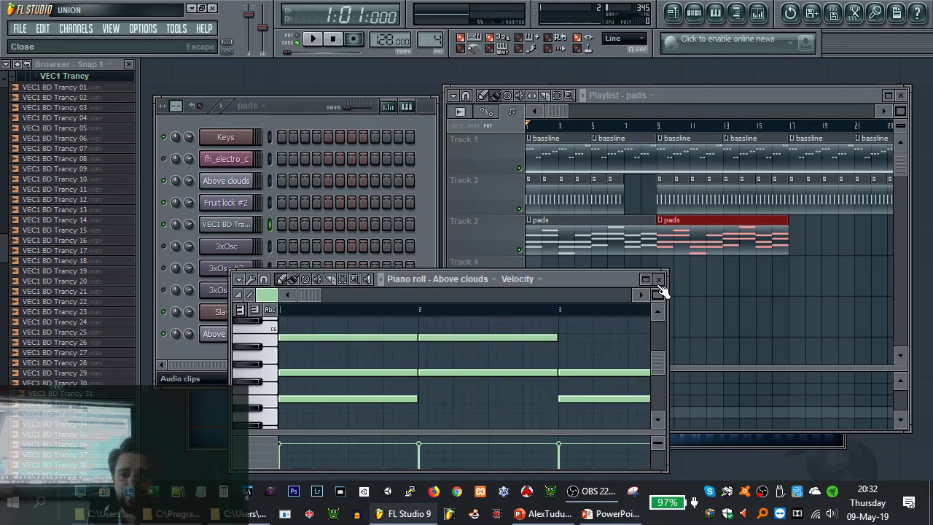
{"action": "left_click", "coordinate": [657, 280]}
{"action": "left_click", "coordinate": [411, 417]}
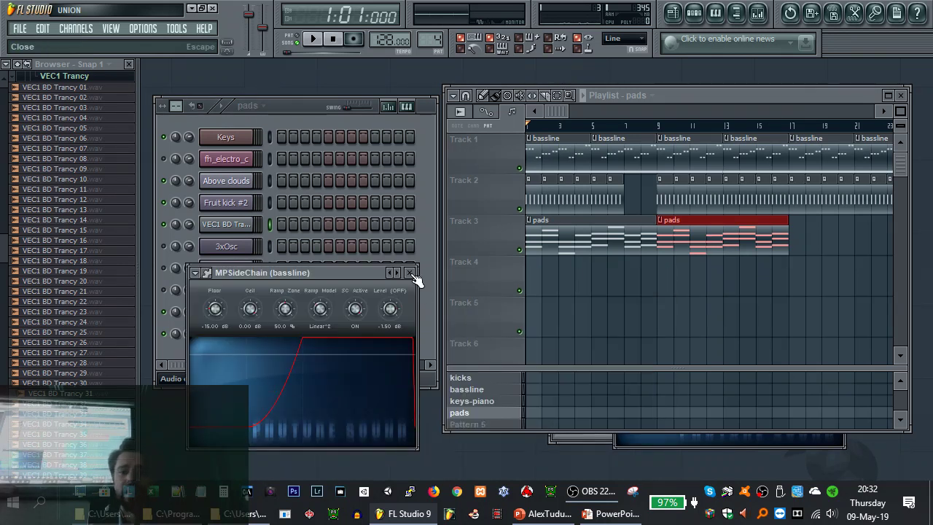
{"action": "left_click", "coordinate": [411, 273]}
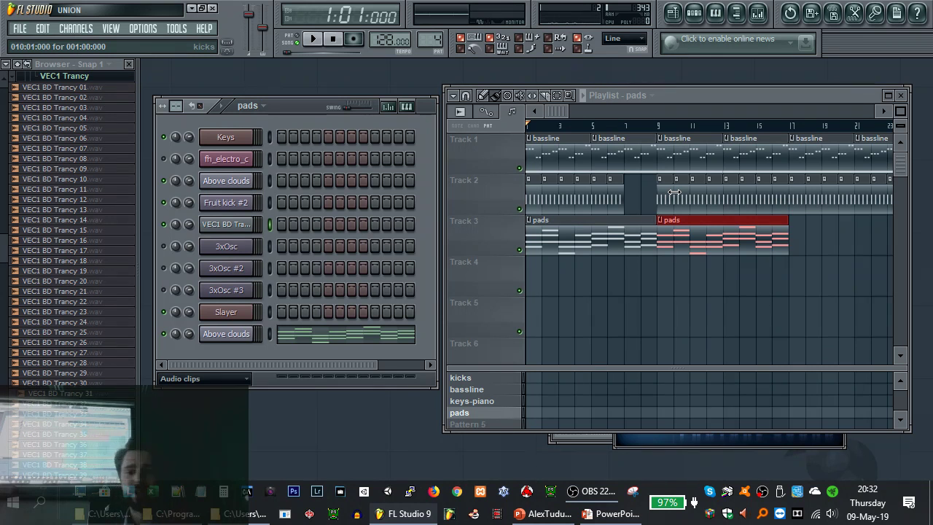
Compare the Above clouds channel's Sytrus synthesizer with the Trancy kick channel's sampler settings, and close both windows
{"action": "left_click", "coordinate": [234, 336]}
{"action": "left_click_drag", "start_coordinate": [515, 127], "coordinate": [534, 137]}
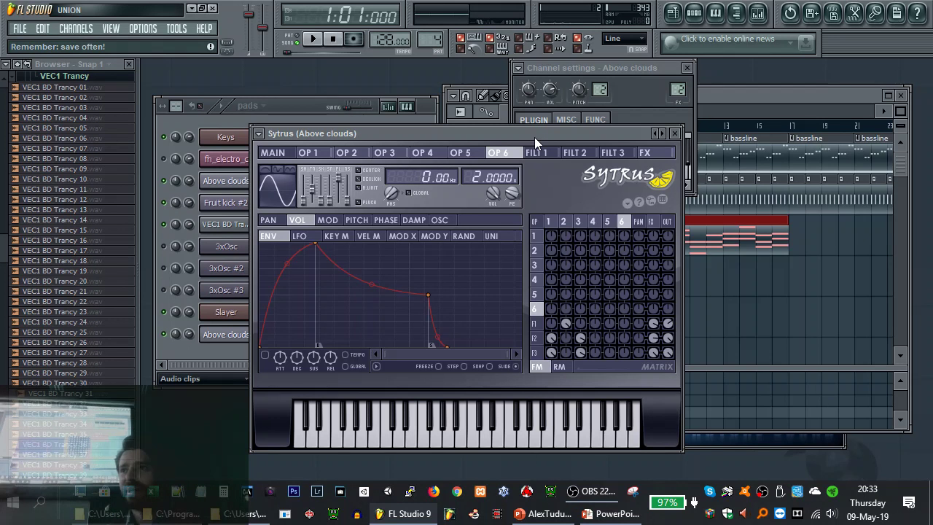
{"action": "left_click_drag", "start_coordinate": [576, 116], "coordinate": [516, 119]}
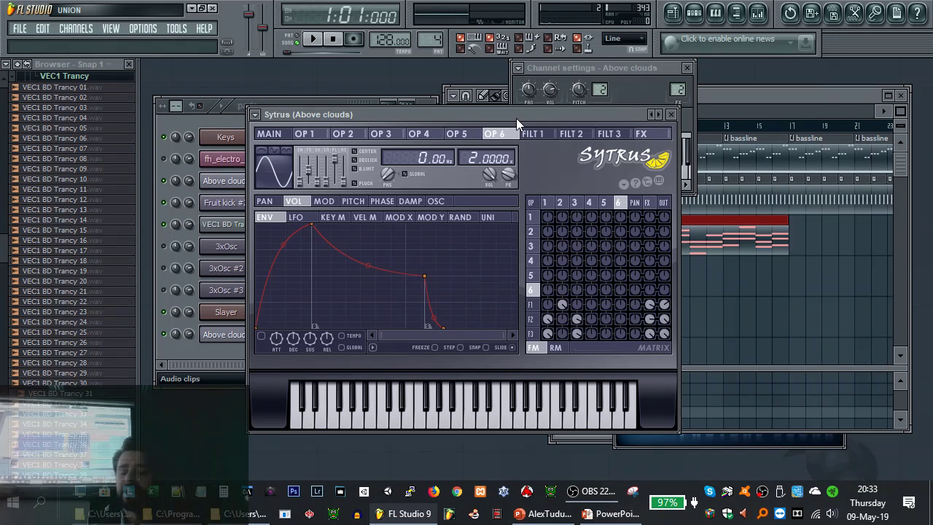
{"action": "left_click", "coordinate": [670, 115]}
{"action": "left_click", "coordinate": [243, 226]}
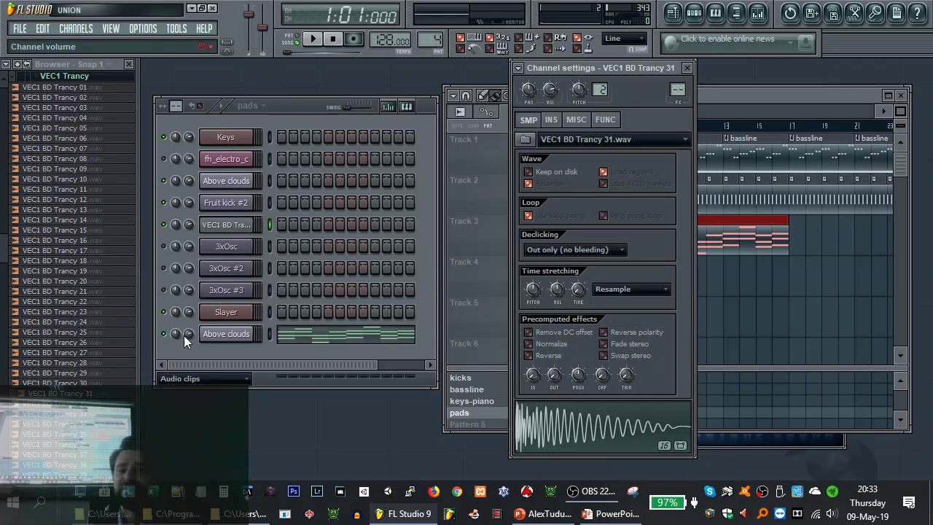
{"action": "left_click", "coordinate": [226, 334]}
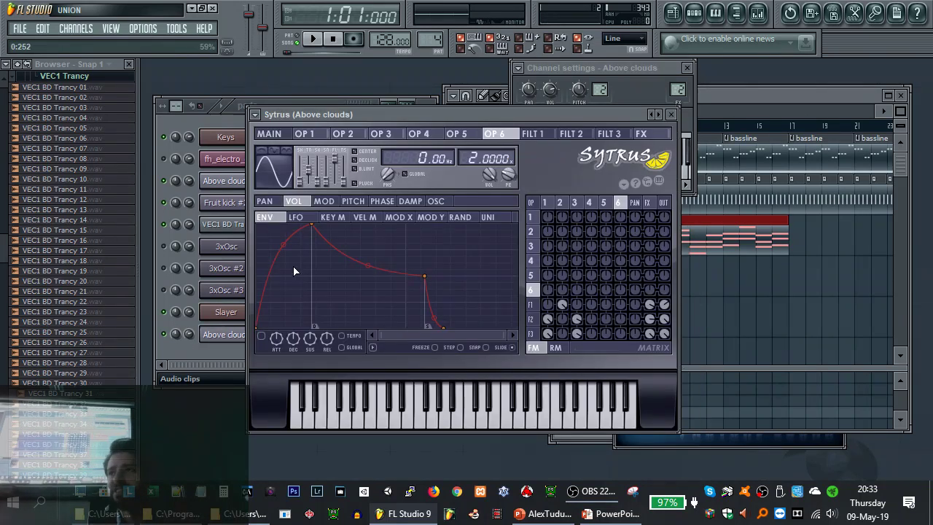
{"action": "left_click", "coordinate": [671, 114]}
{"action": "left_click", "coordinate": [686, 68]}
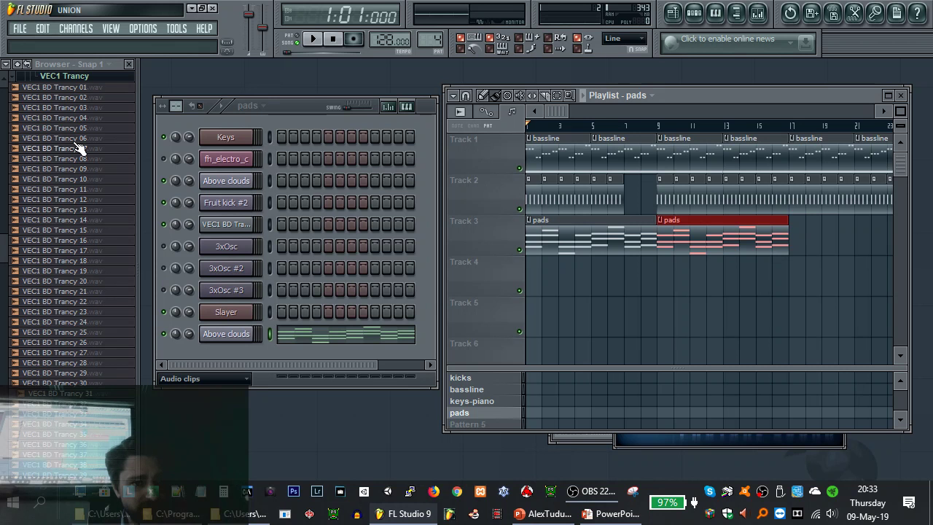
Collapse the VEC1 sample folders, expand FT Construction Kits in the browser and set the project tempo to 135 BPM
{"action": "left_click", "coordinate": [64, 76]}
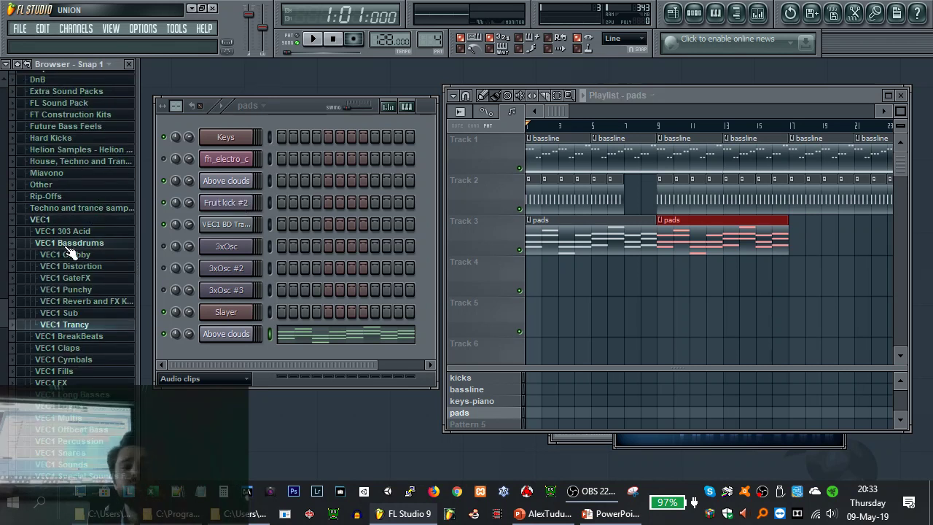
{"action": "left_click", "coordinate": [69, 243]}
{"action": "left_click", "coordinate": [64, 220]}
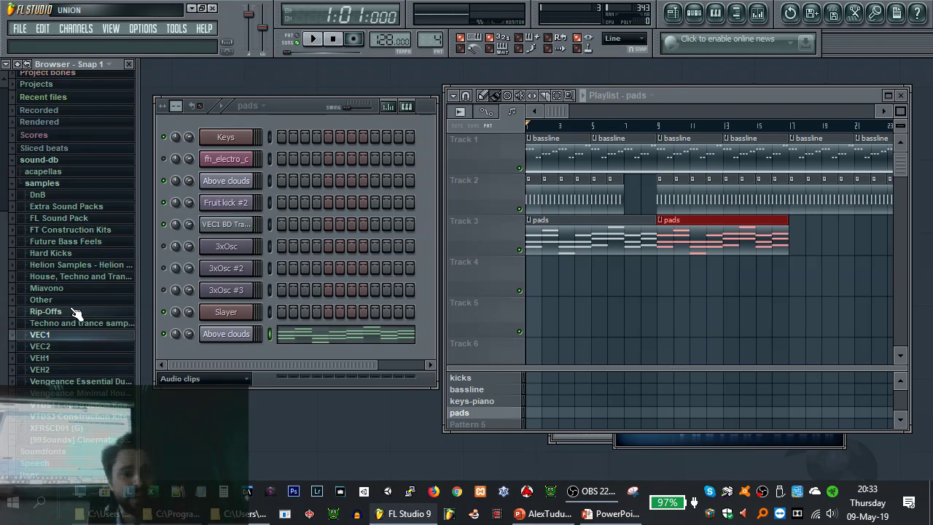
{"action": "left_click", "coordinate": [72, 230]}
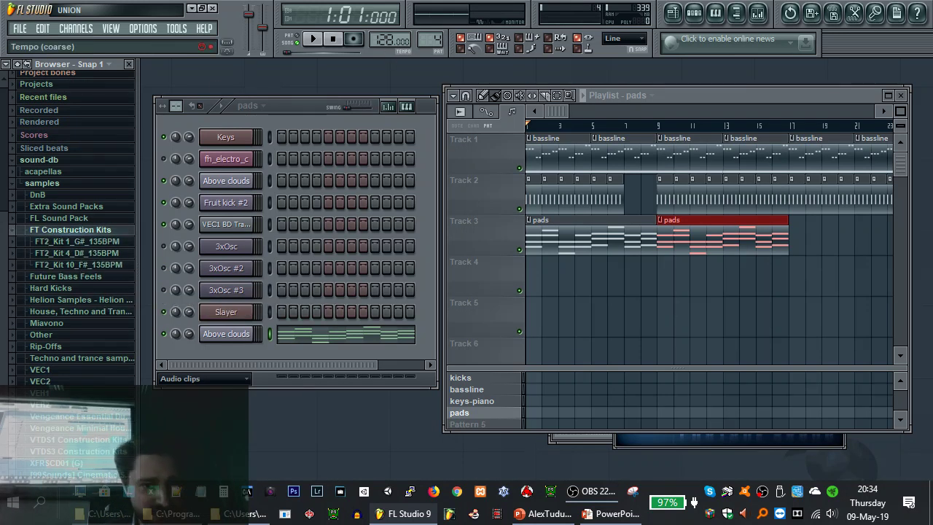
{"action": "left_click_drag", "start_coordinate": [390, 40], "coordinate": [390, 33]}
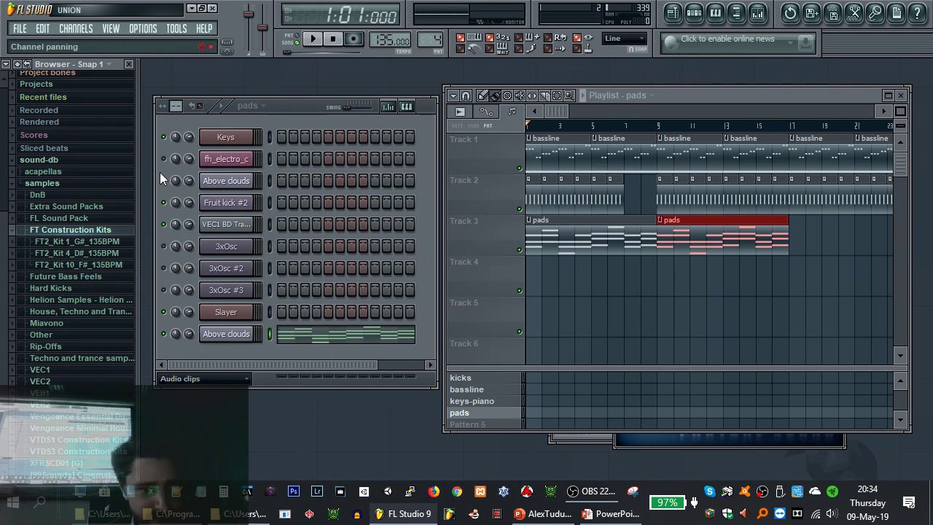
Place the Bass_Arp loop from the FT2_Kit 1_G#_135BPM Loops folder at the start of Track 4 in the playlist
{"action": "left_click", "coordinate": [105, 242]}
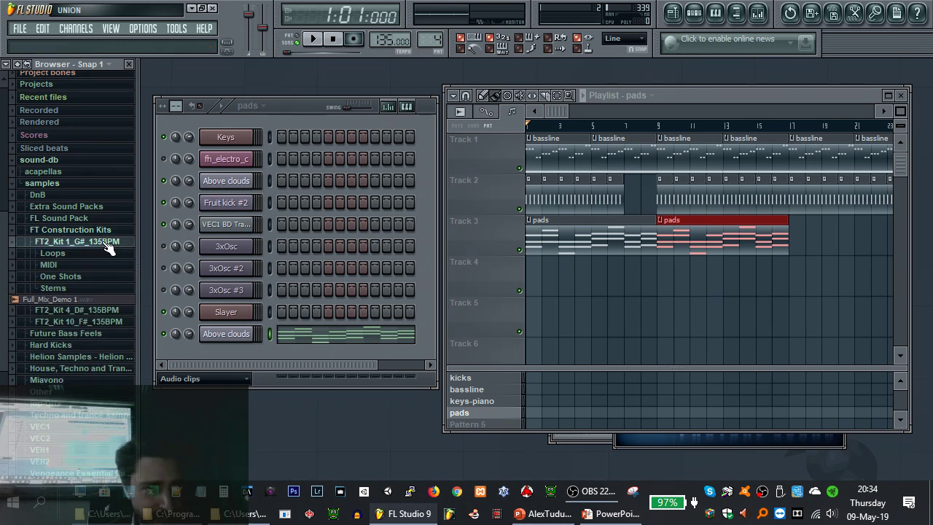
{"action": "left_click", "coordinate": [67, 254]}
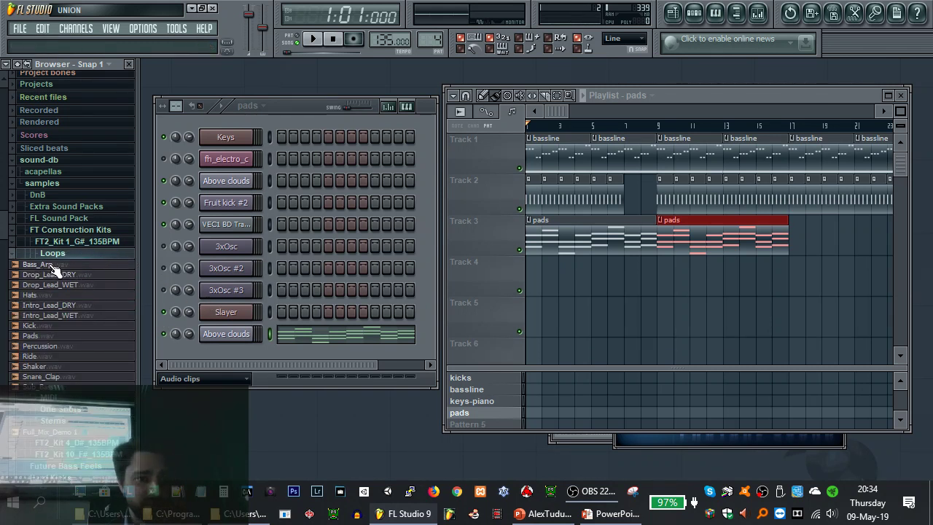
{"action": "left_click_drag", "start_coordinate": [51, 265], "coordinate": [529, 273]}
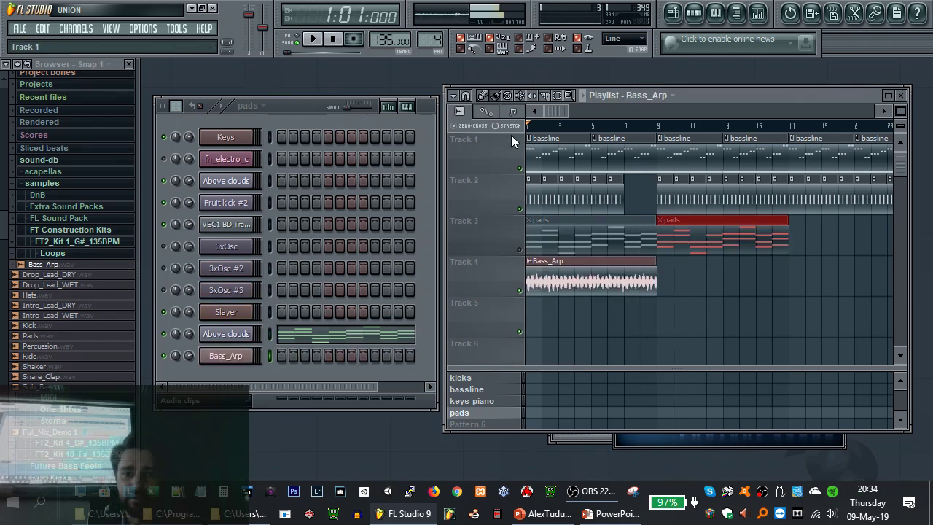
Compare the Bass_Arp audio clip's sample and miscellaneous settings with the Trancy kick sampler's instrument settings
{"action": "double_click", "coordinate": [610, 282]}
{"action": "left_click_drag", "start_coordinate": [613, 66], "coordinate": [288, 76]}
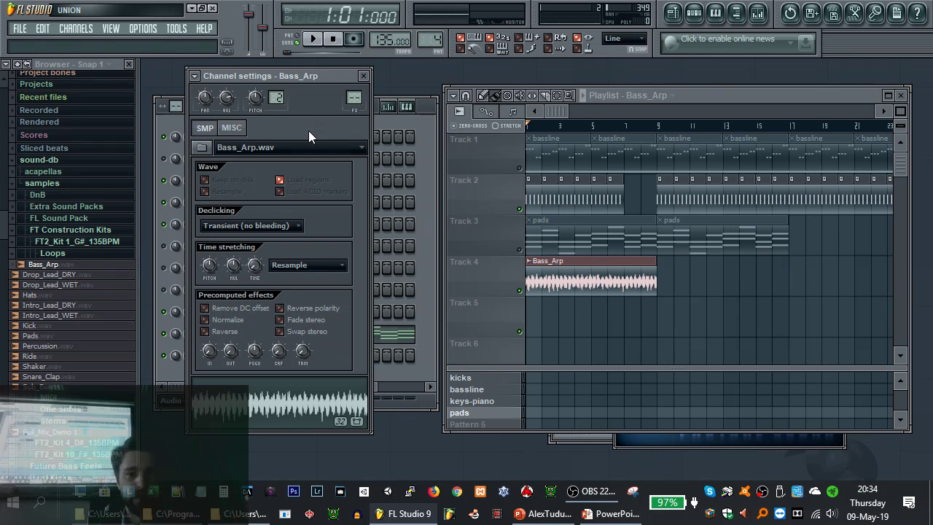
{"action": "left_click", "coordinate": [241, 134]}
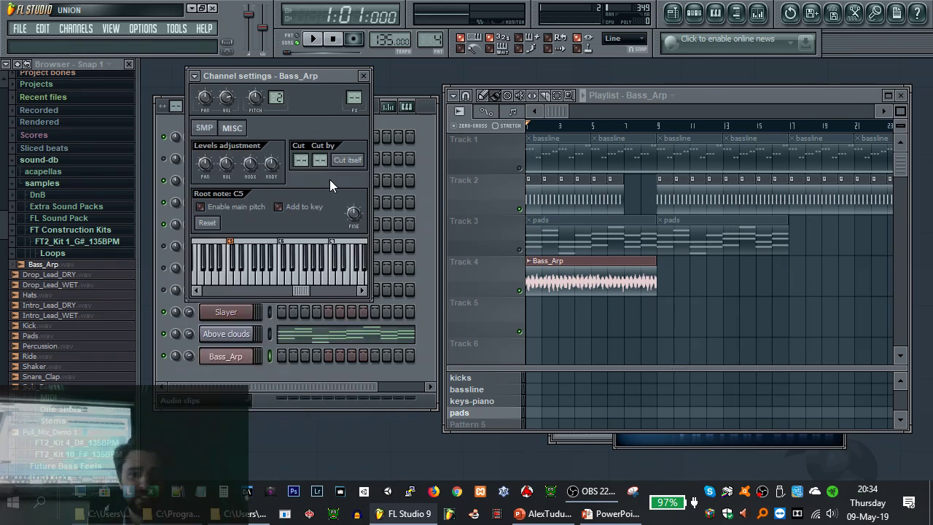
{"action": "left_click_drag", "start_coordinate": [294, 79], "coordinate": [537, 84]}
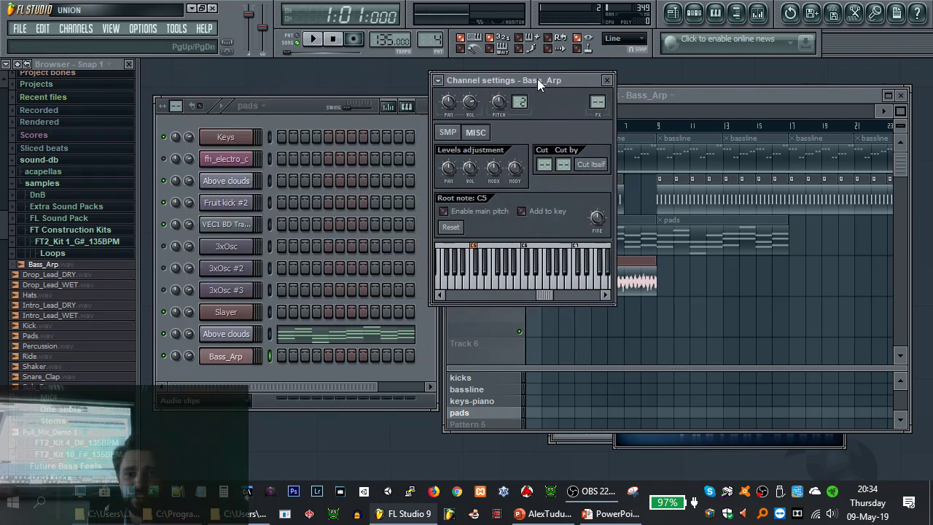
{"action": "left_click", "coordinate": [244, 226]}
{"action": "left_click", "coordinate": [475, 131]}
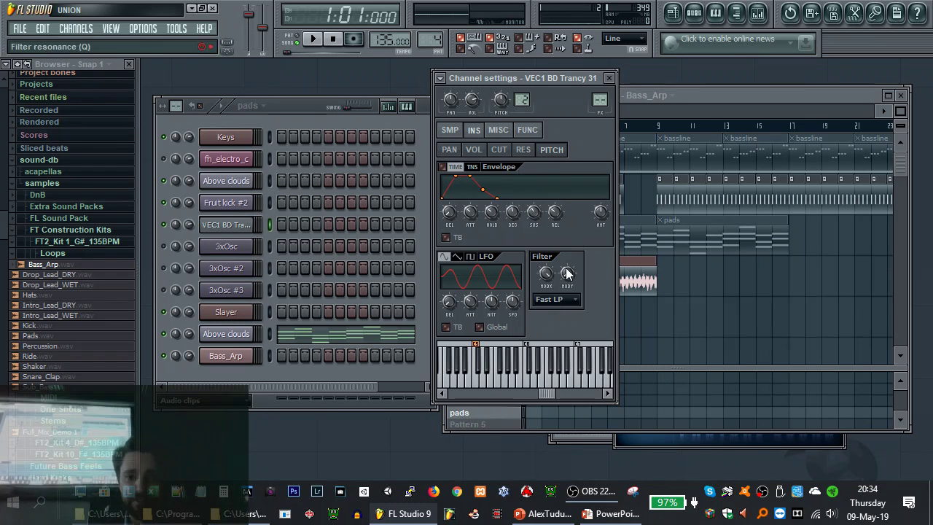
Check the Above clouds synthesizer channel and return to the Bass_Arp audio clip's sample settings
{"action": "left_click", "coordinate": [226, 333]}
{"action": "left_click", "coordinate": [226, 335]}
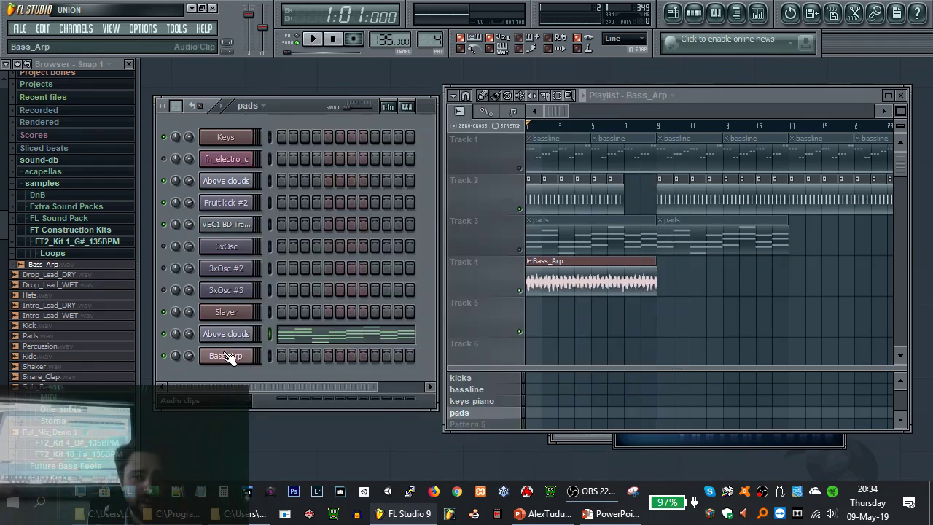
{"action": "left_click", "coordinate": [227, 357]}
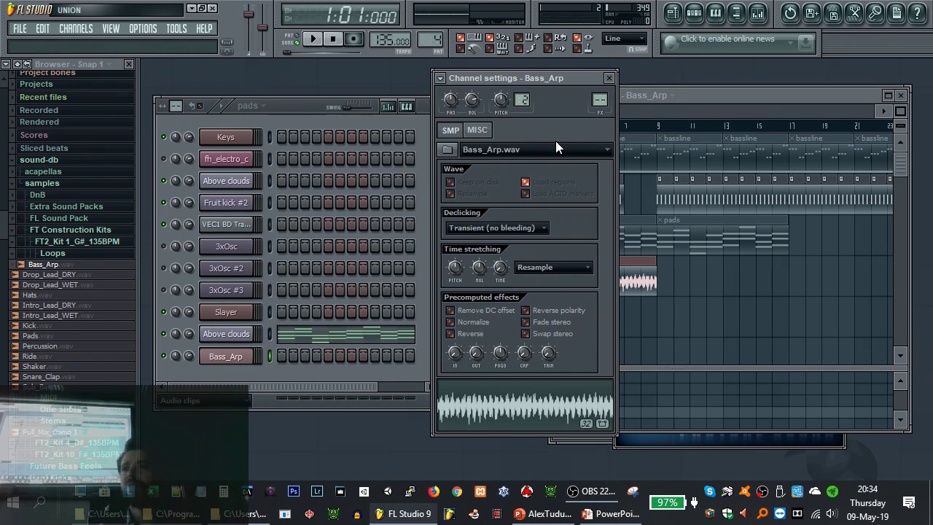
Repeat the Bass_Arp clip once at bar 9 on Track 4, remove the Track 2 kicks from bars 15 and 16, and play the song
{"action": "left_click", "coordinate": [628, 271]}
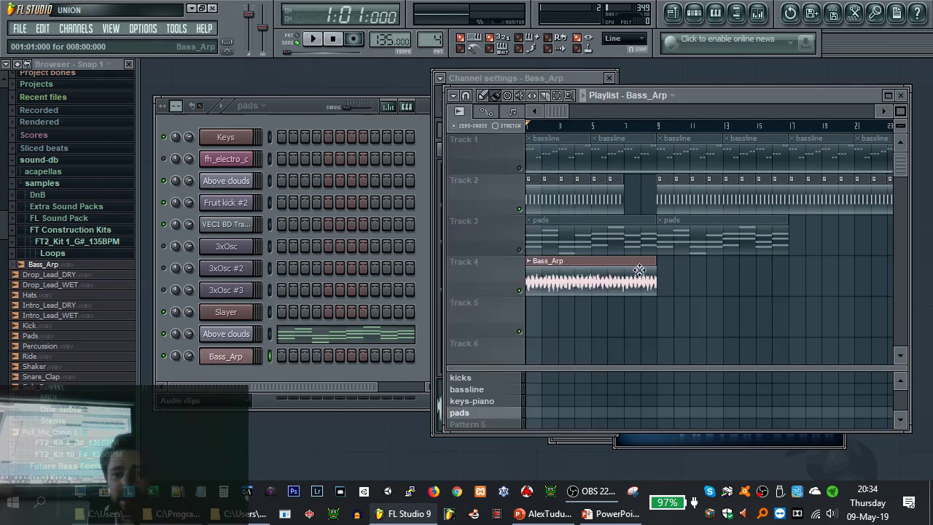
{"action": "mouse_move", "coordinate": [664, 280]}
{"action": "left_mouse_down"}
{"action": "mouse_move", "coordinate": [714, 263]}
{"action": "mouse_move", "coordinate": [803, 269]}
{"action": "left_mouse_up"}
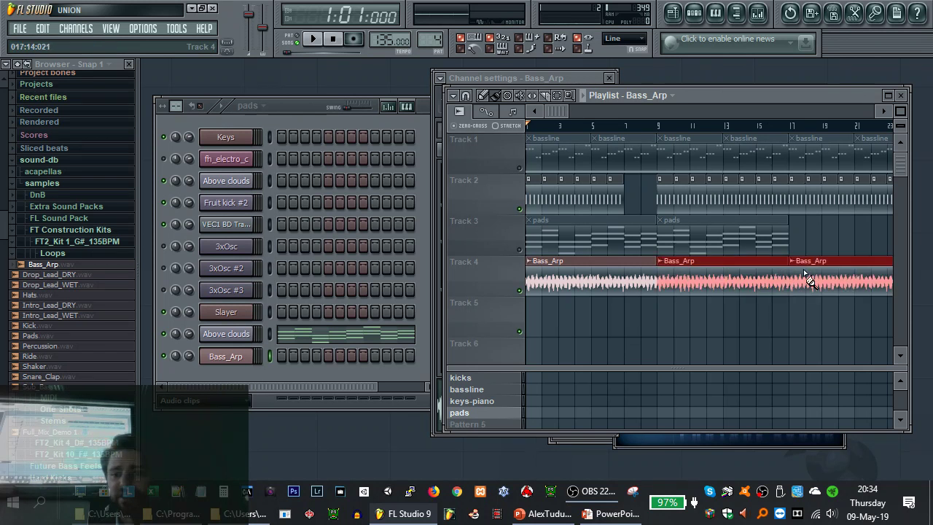
{"action": "right_click", "coordinate": [836, 263]}
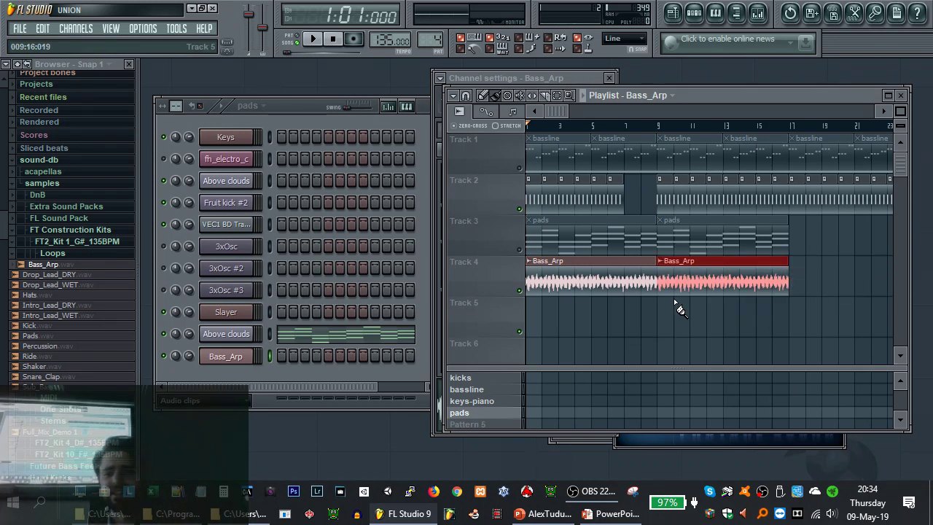
{"action": "right_click", "coordinate": [771, 198]}
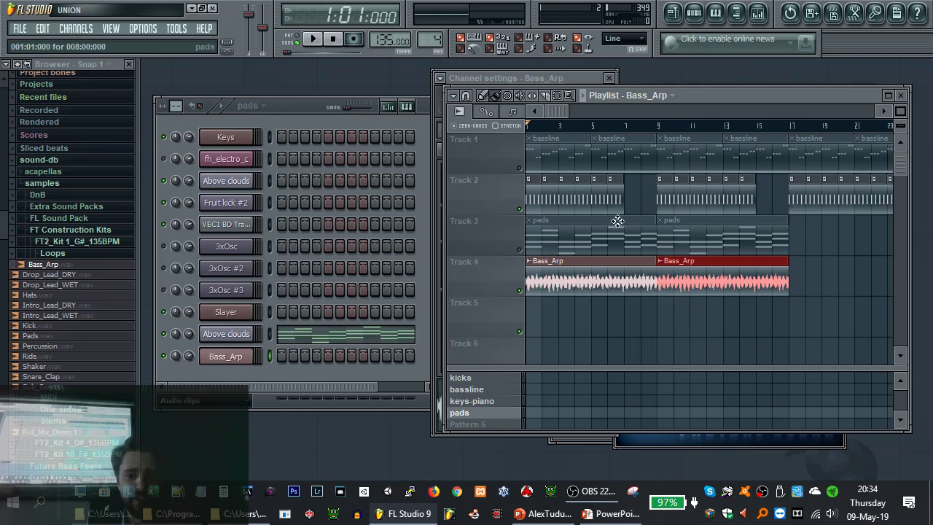
{"action": "key", "text": "space"}
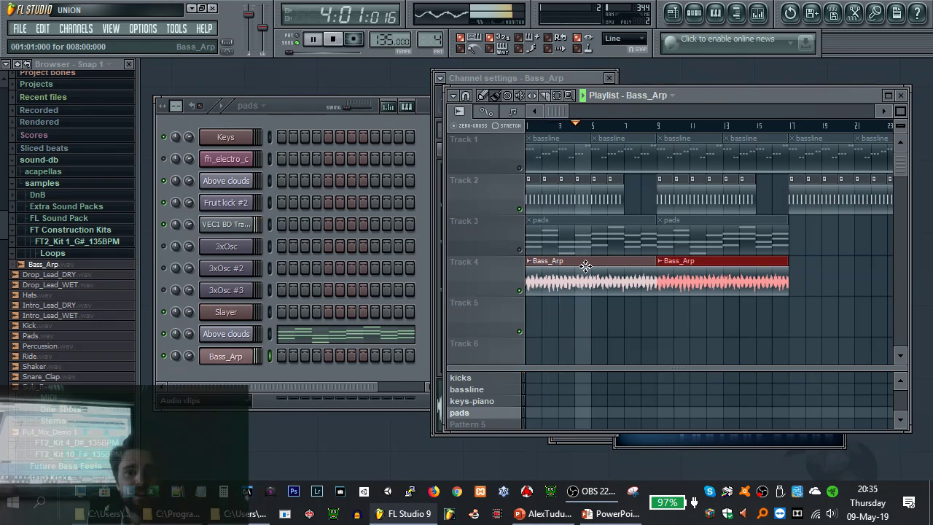
{"action": "key", "text": "space"}
Route the Bass_Arp audio clip to mixer track 2 and play the song while watching the mixer levels
{"action": "double_click", "coordinate": [594, 267]}
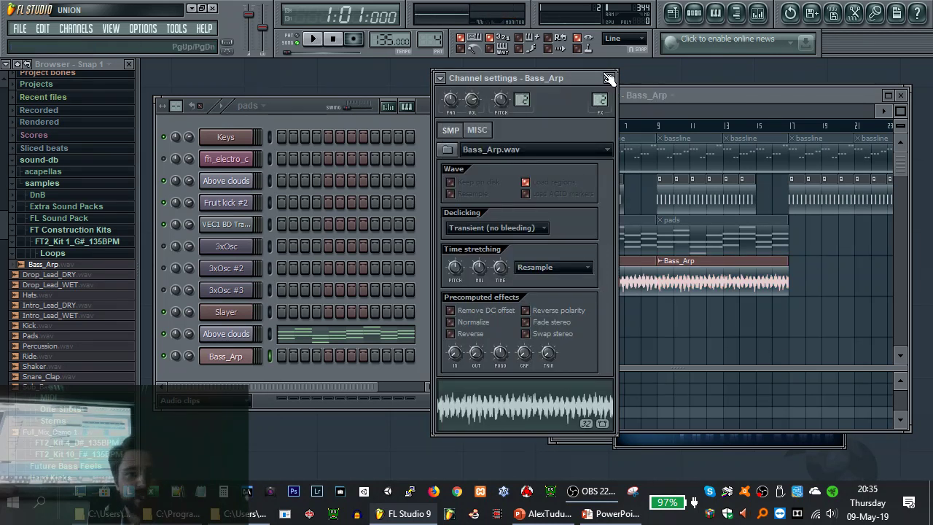
{"action": "left_click", "coordinate": [758, 13]}
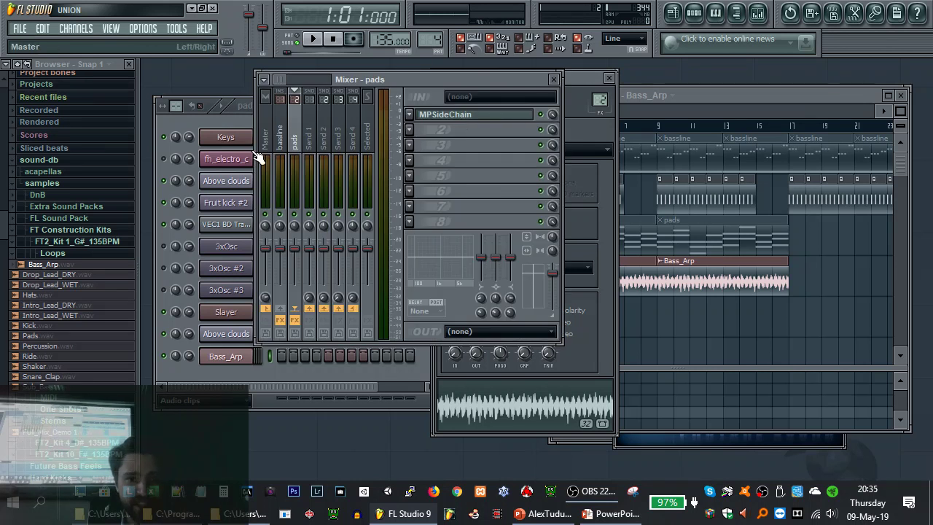
{"action": "left_click", "coordinate": [584, 81]}
{"action": "key", "text": "space"}
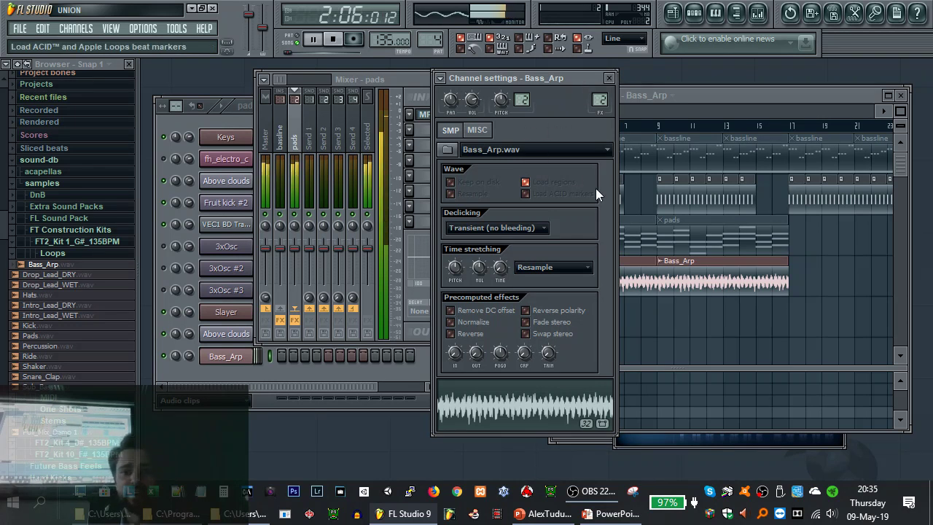
{"action": "left_click", "coordinate": [397, 147]}
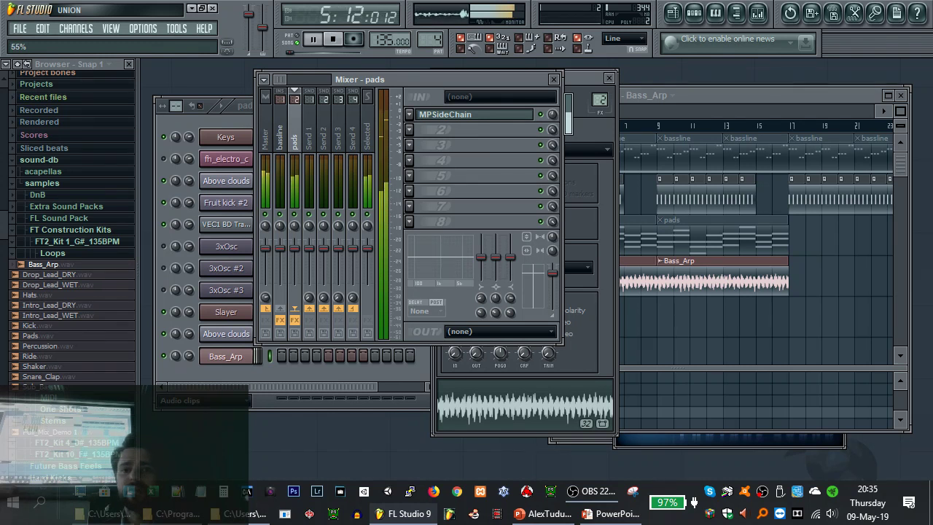
{"action": "key", "text": "space"}
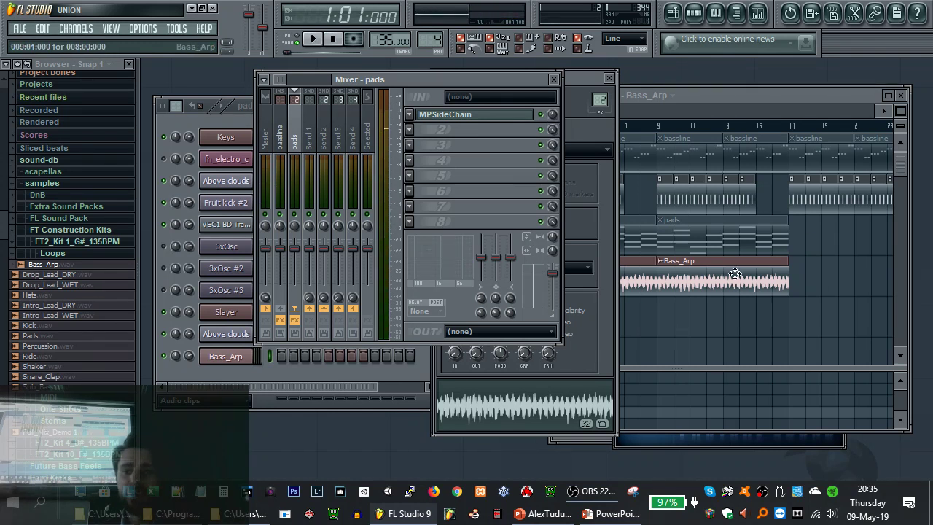
{"action": "left_click", "coordinate": [735, 273]}
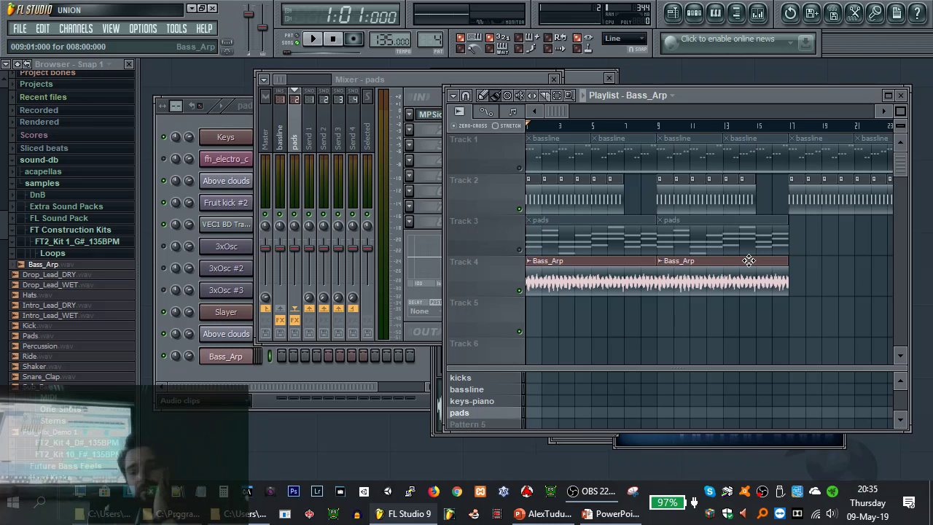
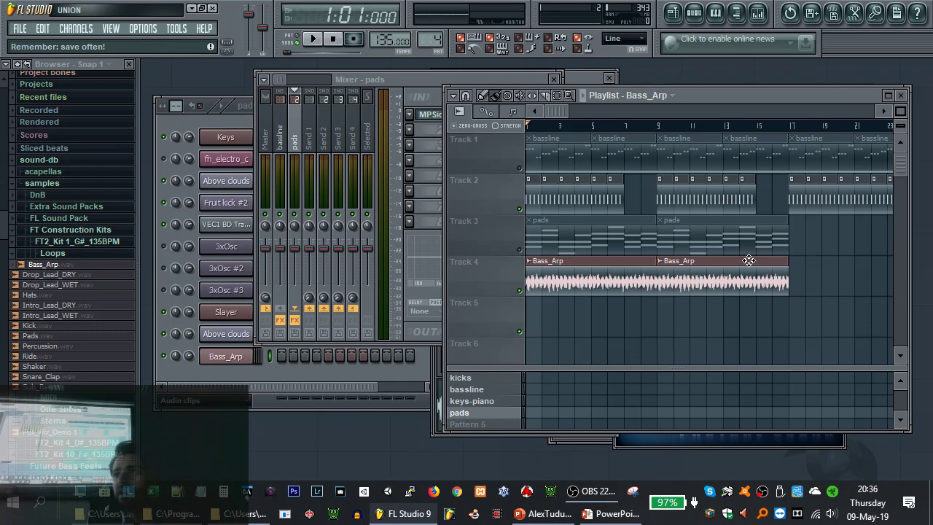
Mute Track 4, unmute Track 3 and play the song to hear the pads with the kicks
{"action": "left_click", "coordinate": [519, 290]}
{"action": "left_click", "coordinate": [520, 250]}
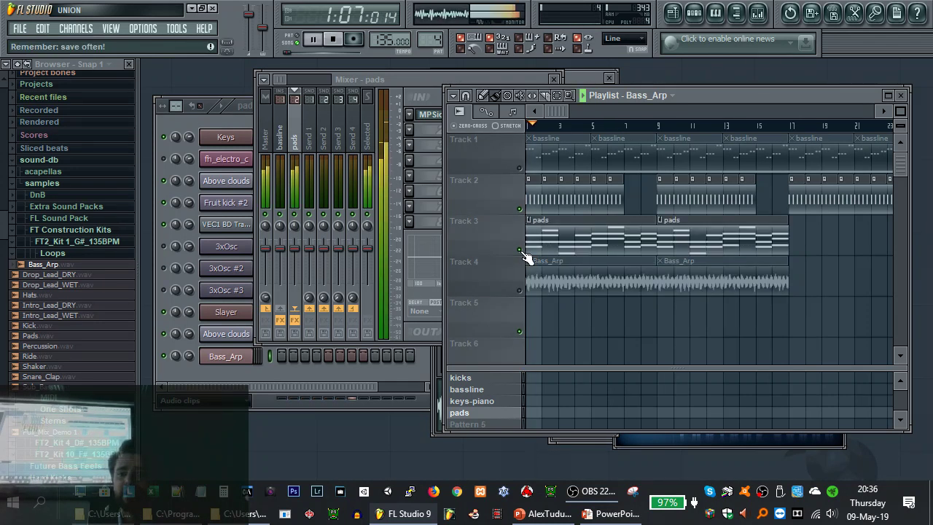
{"action": "key", "text": "space"}
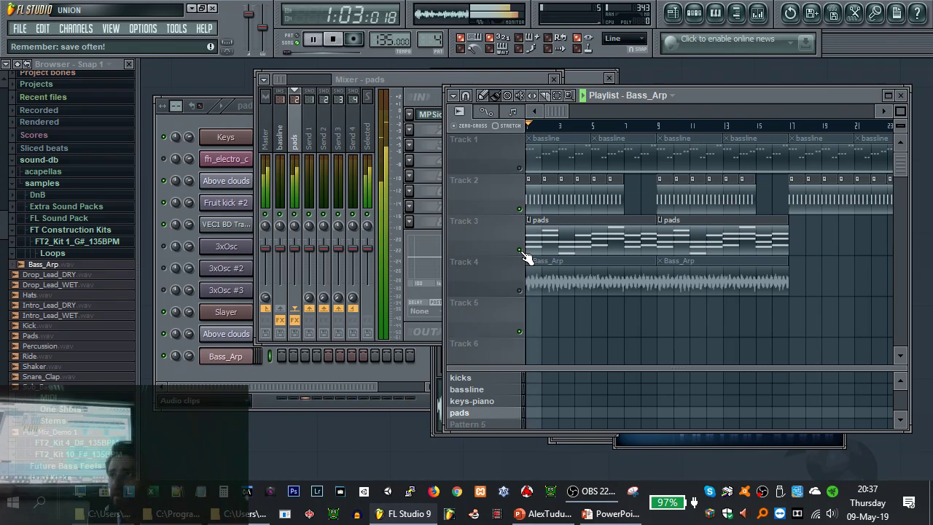
{"action": "key", "text": "space"}
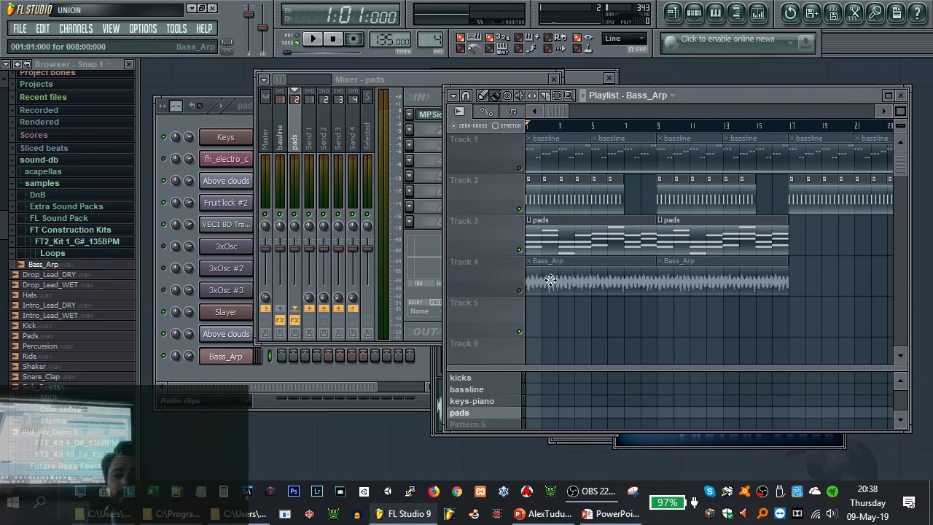
Unmute Track 4 and mute Tracks 2 and 3 so that only the Bass_Arp clips play
{"action": "left_click", "coordinate": [516, 284]}
{"action": "left_click", "coordinate": [520, 250]}
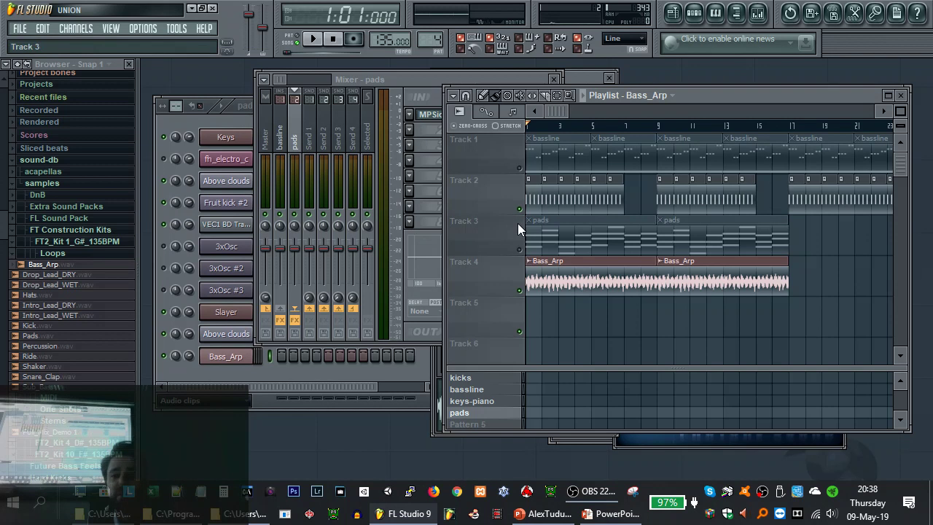
{"action": "left_click", "coordinate": [519, 209]}
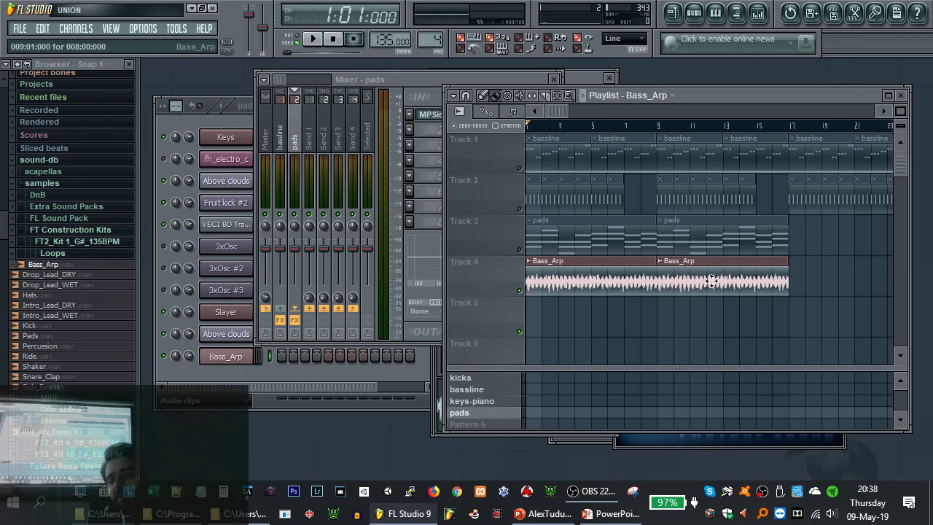
Audition the Bass_Arp sound from its channel settings and the Drop_Lead_DRY loop from the browser
{"action": "double_click", "coordinate": [569, 275]}
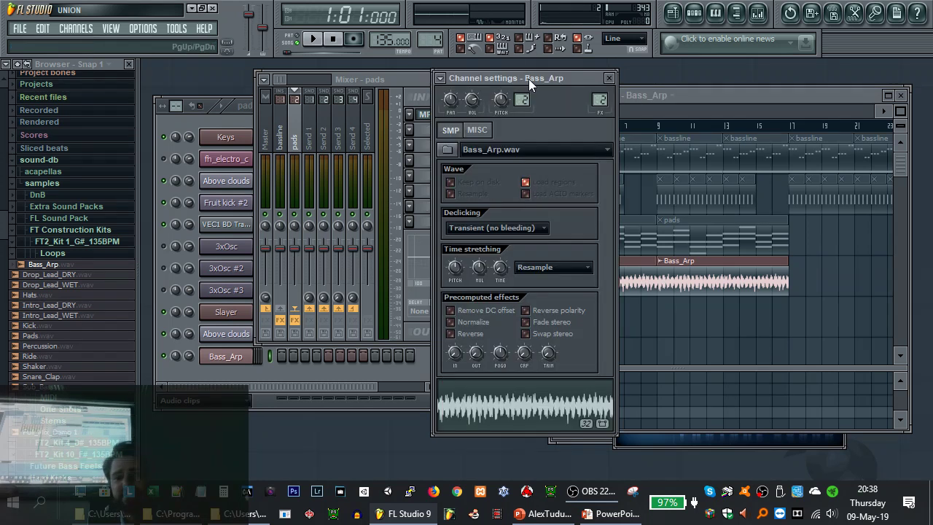
{"action": "left_click_drag", "start_coordinate": [531, 79], "coordinate": [389, 99]}
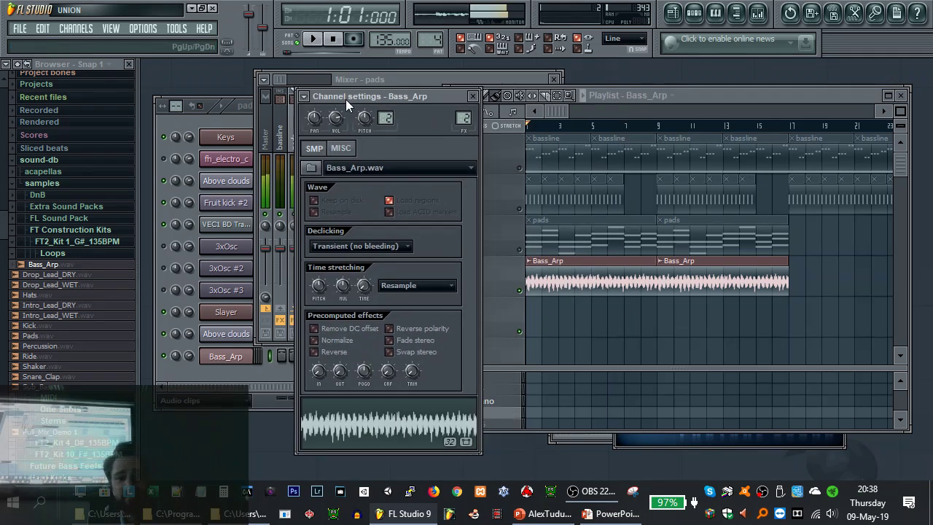
{"action": "left_click", "coordinate": [472, 96]}
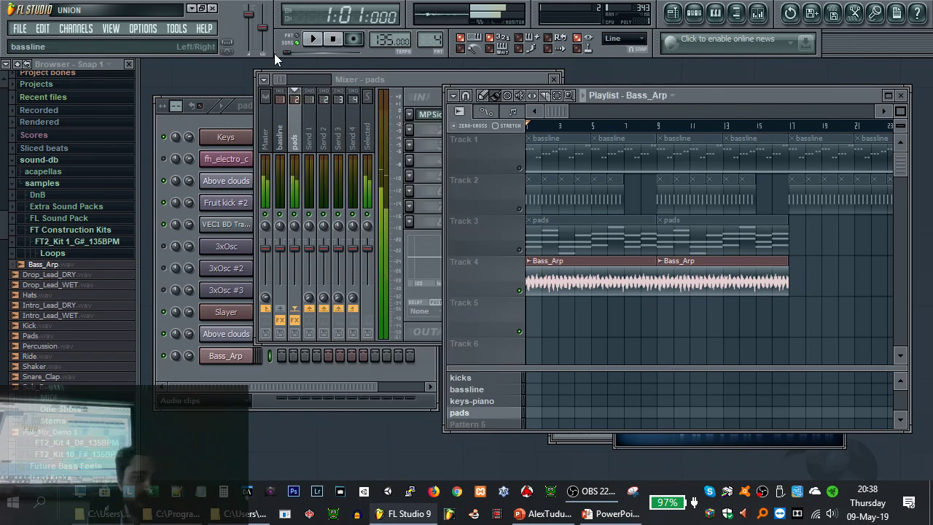
{"action": "left_click", "coordinate": [341, 44]}
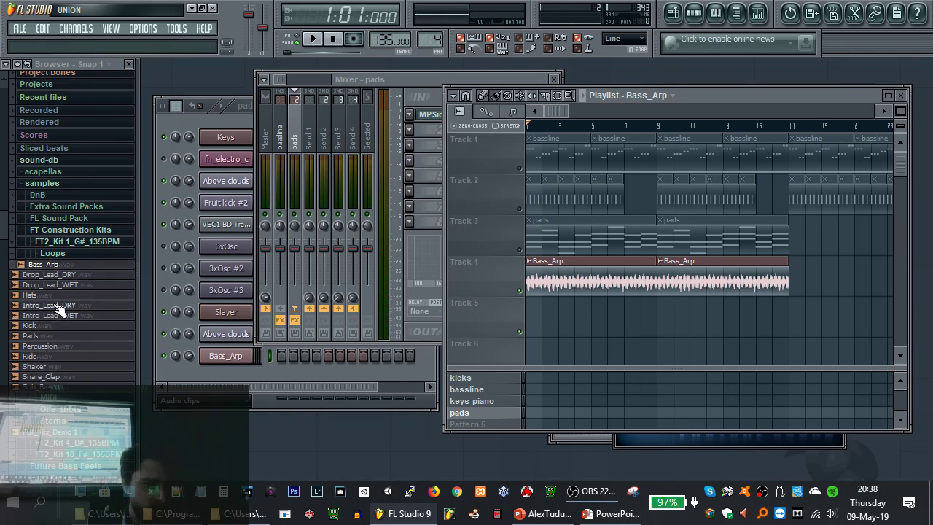
{"action": "left_click", "coordinate": [77, 276]}
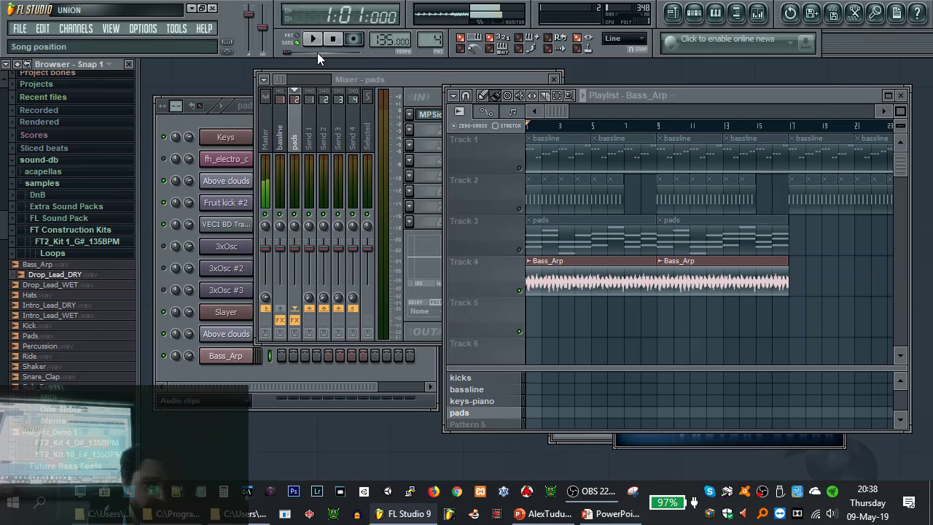
{"action": "left_click", "coordinate": [337, 40]}
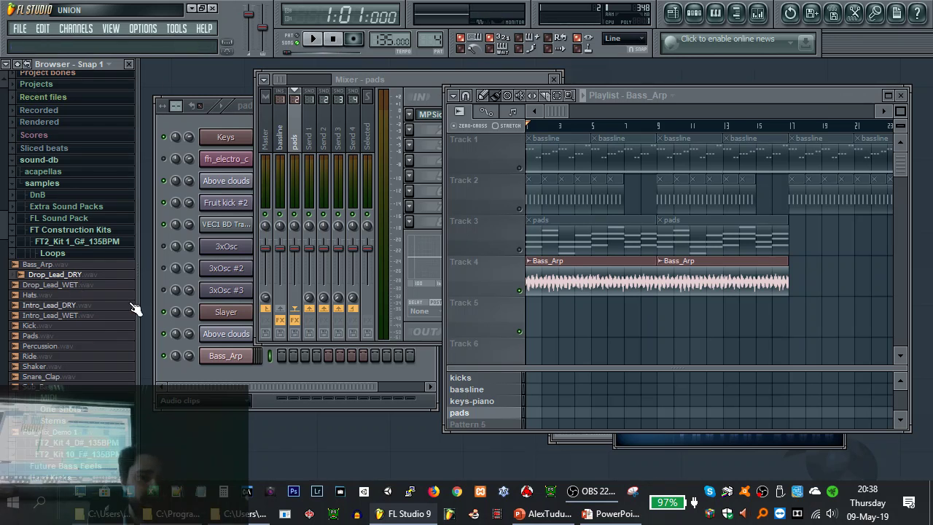
Try root note F5 in the Bass_Arp clip's miscellaneous settings and return the root note to C5
{"action": "double_click", "coordinate": [555, 281]}
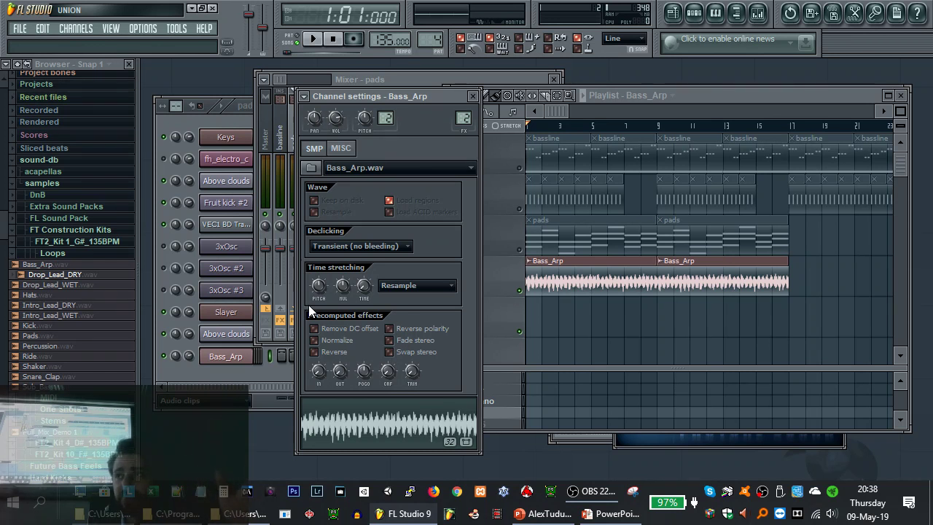
{"action": "left_click", "coordinate": [340, 148]}
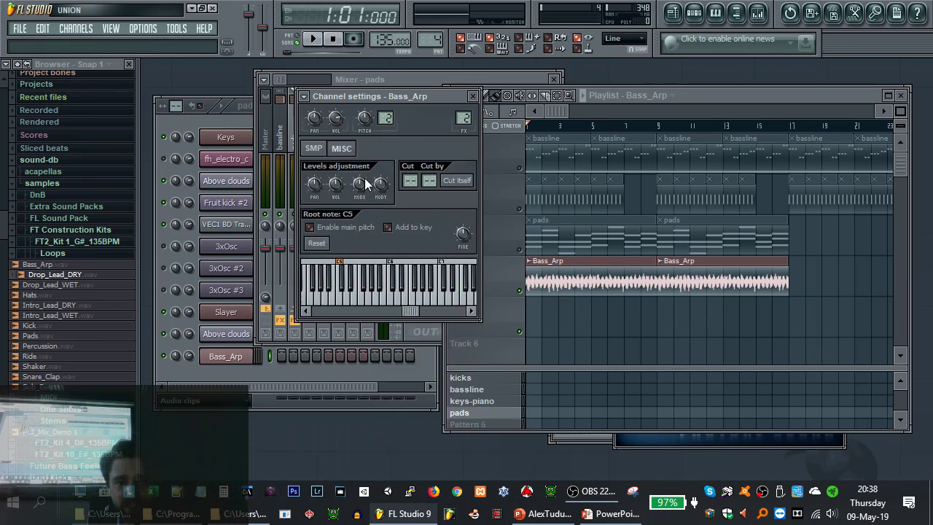
{"action": "right_click", "coordinate": [387, 301]}
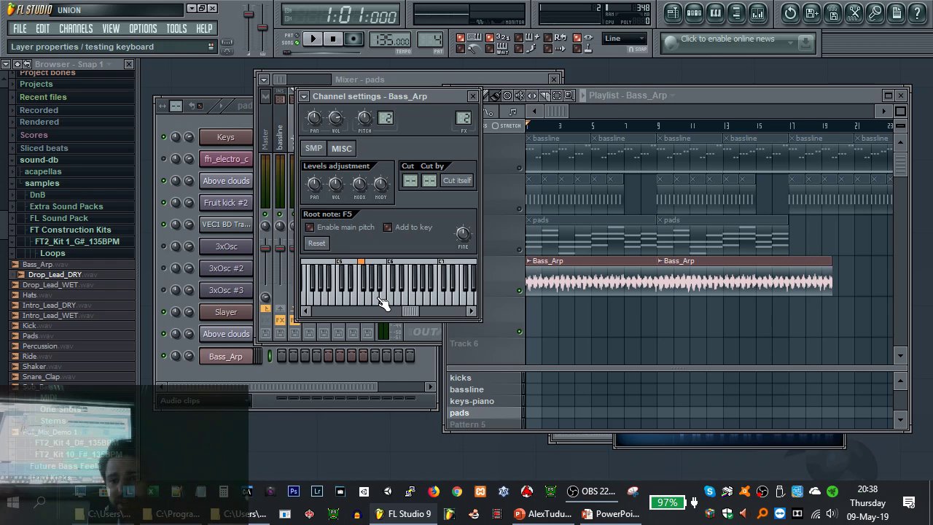
{"action": "left_click_drag", "start_coordinate": [707, 270], "coordinate": [589, 276]}
{"action": "right_click", "coordinate": [340, 300]}
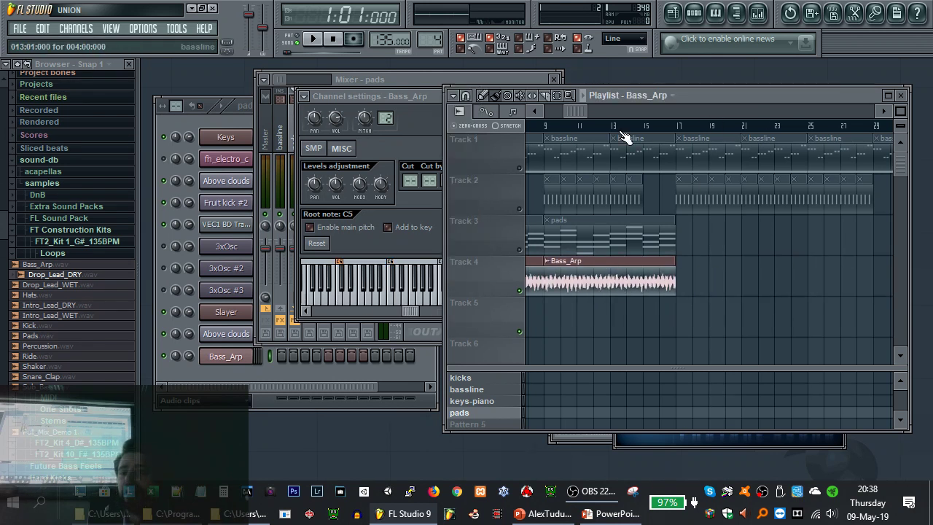
Trim the first Bass_Arp clip on Track 4 to two bars and play it
{"action": "left_click_drag", "start_coordinate": [575, 111], "coordinate": [529, 124]}
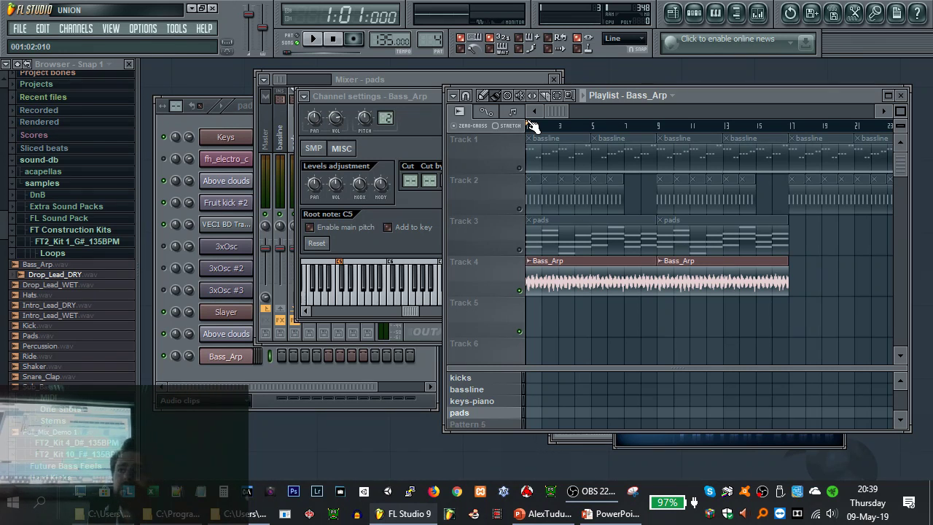
{"action": "left_click_drag", "start_coordinate": [655, 250], "coordinate": [556, 266]}
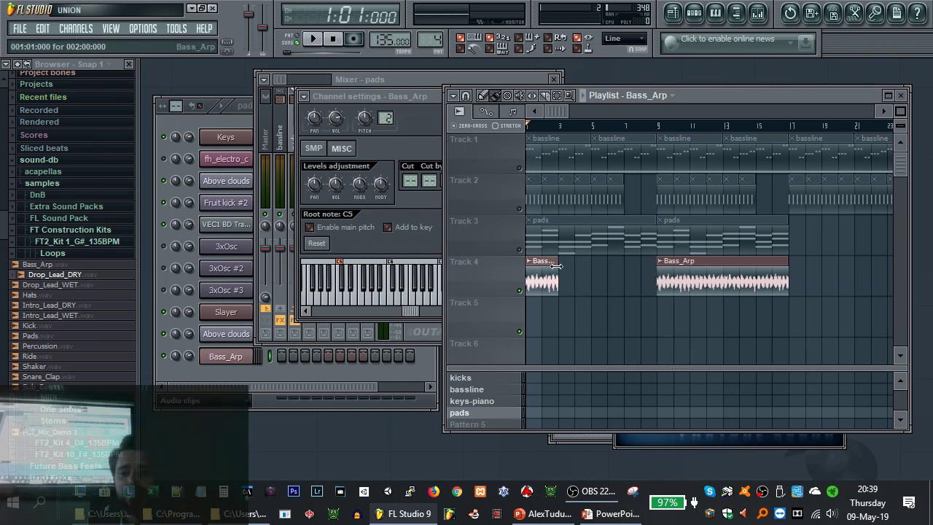
{"action": "scroll", "coordinate": [522, 264], "scroll_direction": "up", "scroll_amount": 2}
{"action": "scroll", "coordinate": [521, 263], "scroll_direction": "up", "scroll_amount": 4}
{"action": "key", "text": "space"}
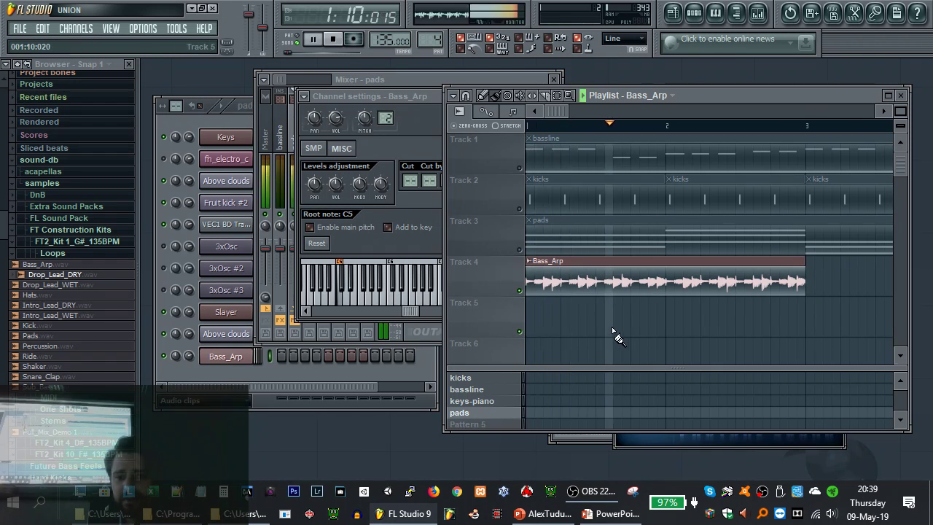
{"action": "key", "text": "space"}
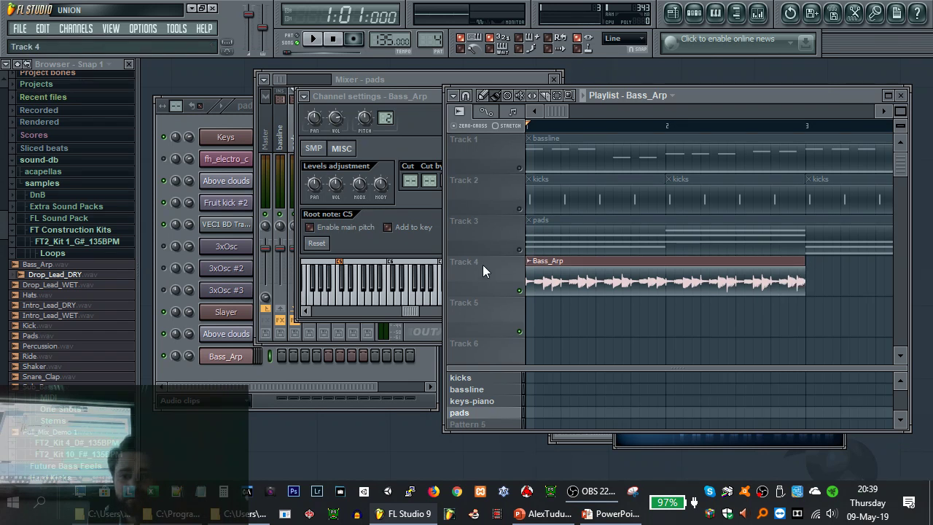
Make the two-bar Bass_Arp clip on Track 4 unique, saving its sample as Bass_Arp - Part_1.wav
{"action": "left_click", "coordinate": [529, 261]}
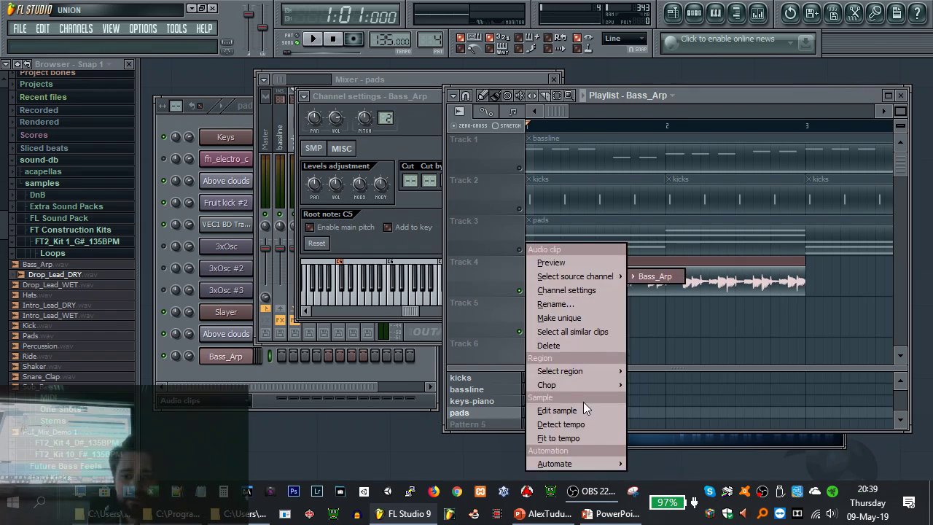
{"action": "left_click", "coordinate": [573, 318]}
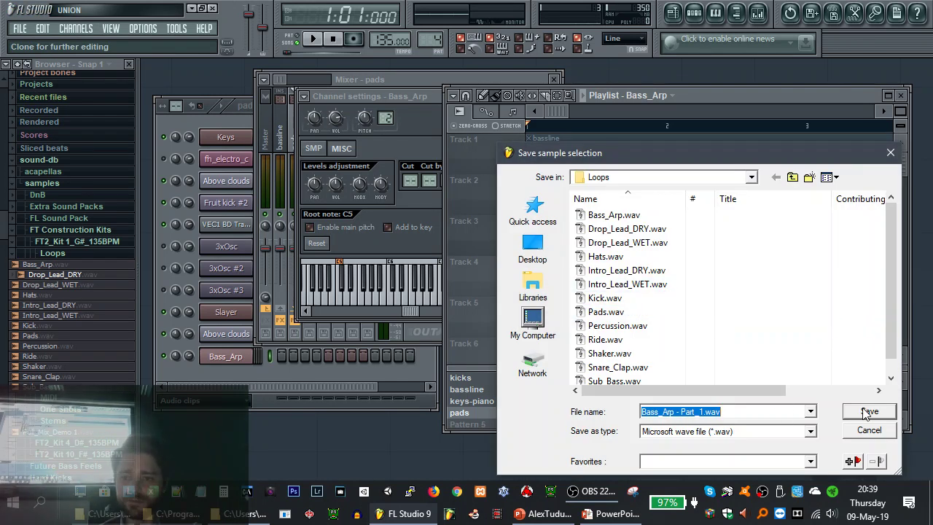
{"action": "left_click", "coordinate": [866, 412]}
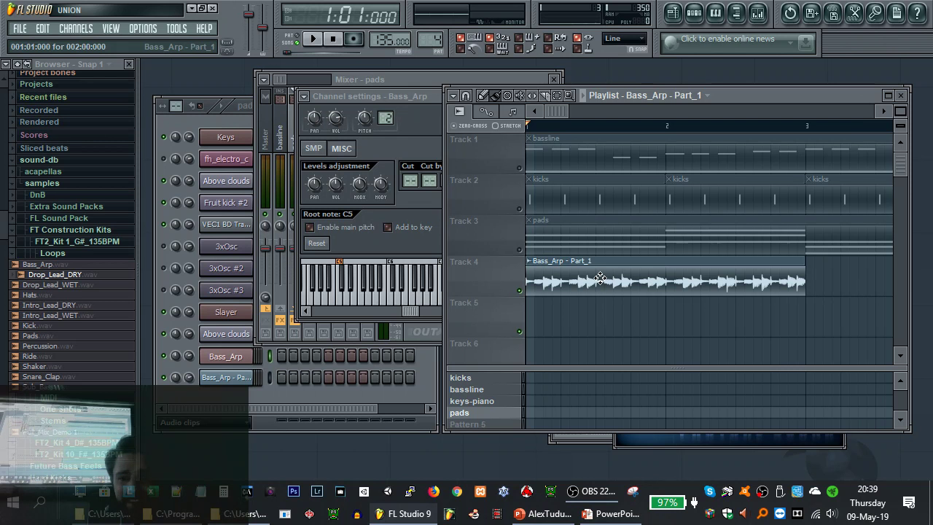
Try placing a second Bass_Arp - Part_1 clip after the first and moving the long Bass_Arp clip to bar 5
{"action": "left_click", "coordinate": [817, 275]}
{"action": "left_click_drag", "start_coordinate": [827, 271], "coordinate": [818, 271]}
{"action": "scroll", "coordinate": [553, 109], "scroll_direction": "down", "scroll_amount": 2}
{"action": "scroll", "coordinate": [641, 233], "scroll_direction": "down", "scroll_amount": 2}
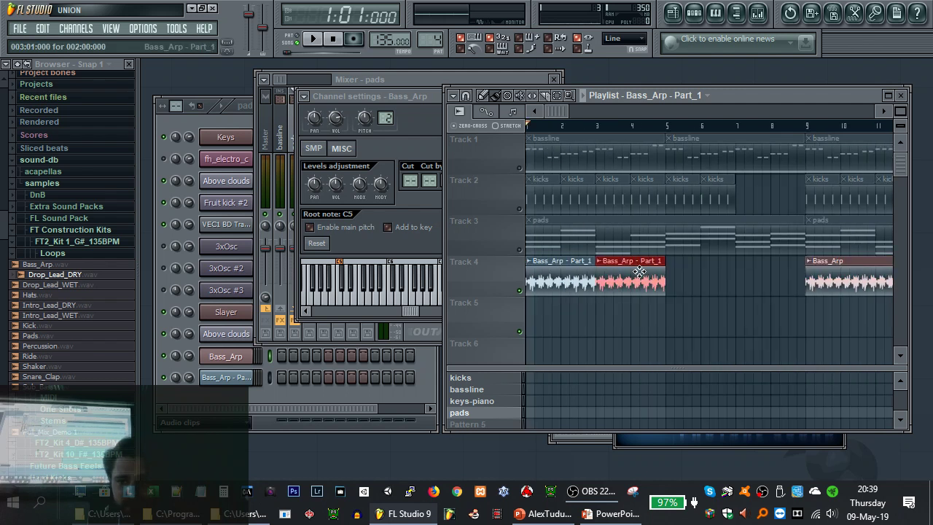
{"action": "left_click_drag", "start_coordinate": [849, 276], "coordinate": [710, 275]}
{"action": "left_click_drag", "start_coordinate": [653, 282], "coordinate": [670, 281]}
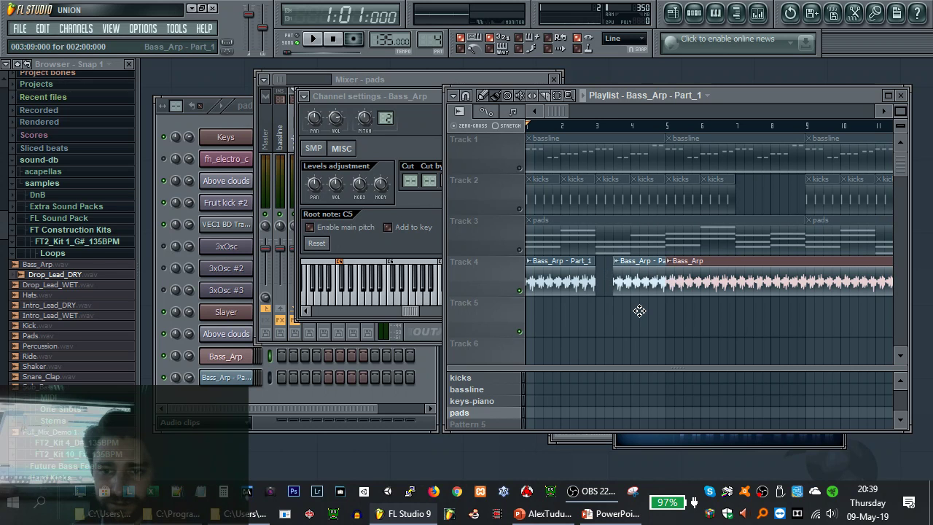
{"action": "left_click_drag", "start_coordinate": [639, 310], "coordinate": [649, 347]}
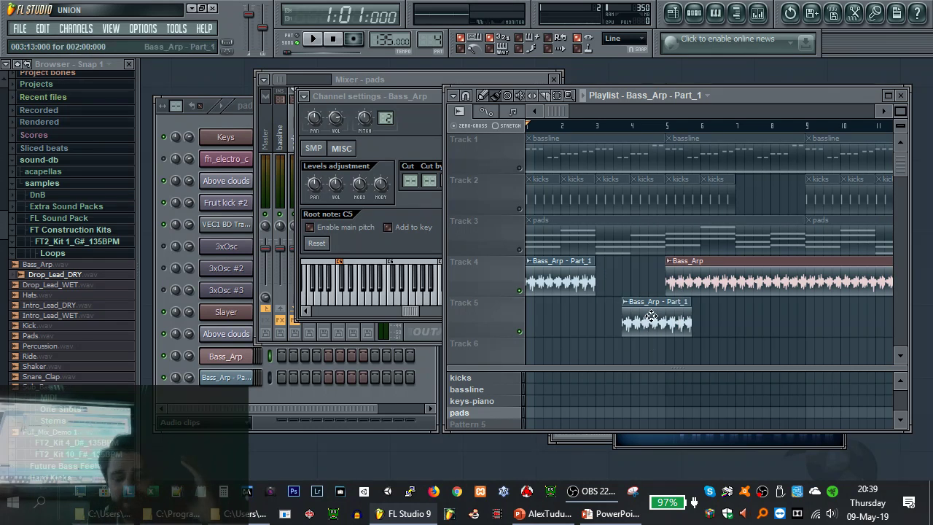
Delete both Bass_Arp - Part_1 clips and move the long Bass_Arp clip to bar 1 of Track 4
{"action": "right_click", "coordinate": [650, 318]}
{"action": "right_click", "coordinate": [561, 281]}
{"action": "left_click_drag", "start_coordinate": [714, 284], "coordinate": [550, 279]}
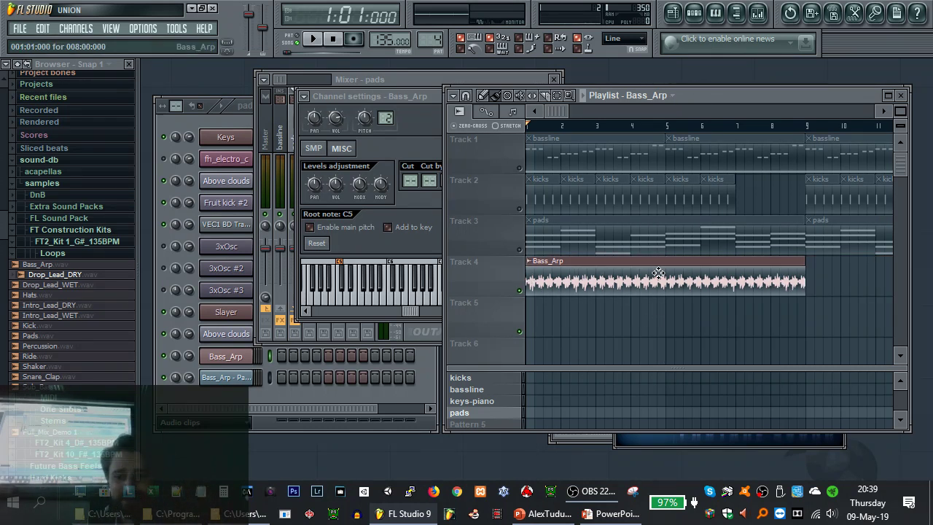
Trim the Bass_Arp clip on Track 4 to one bar and place a copy at bar 2, playing the result
{"action": "scroll", "coordinate": [613, 243], "scroll_direction": "down", "scroll_amount": 1}
{"action": "left_click_drag", "start_coordinate": [805, 232], "coordinate": [559, 235]}
{"action": "key", "text": "space"}
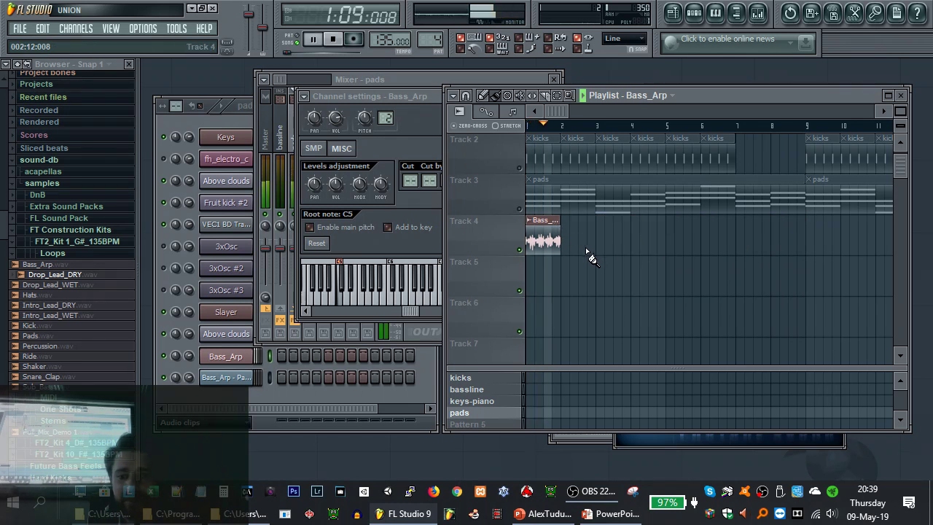
{"action": "key", "text": "space"}
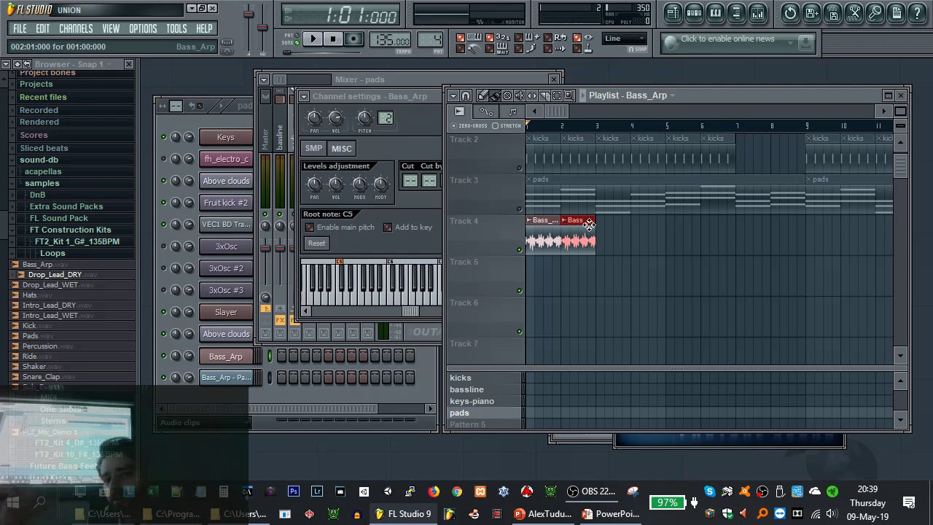
{"action": "key", "text": "space"}
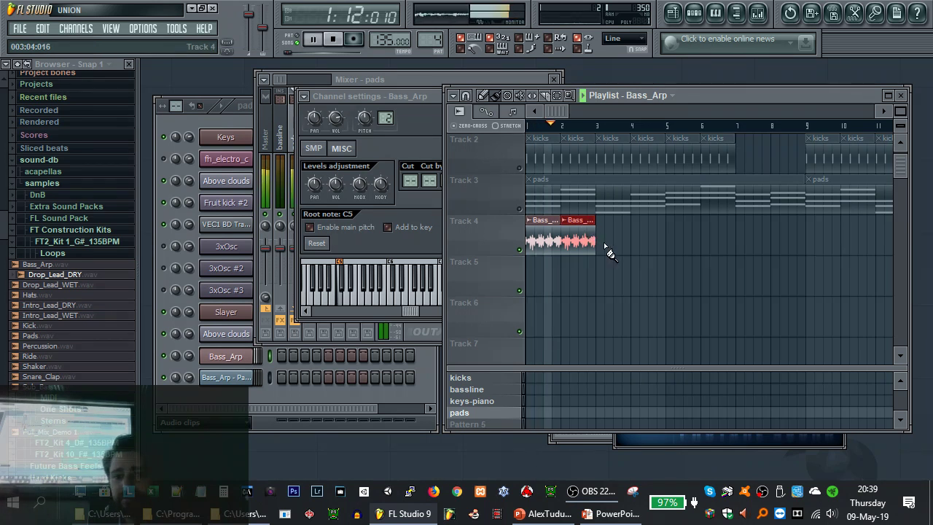
{"action": "key", "text": "space"}
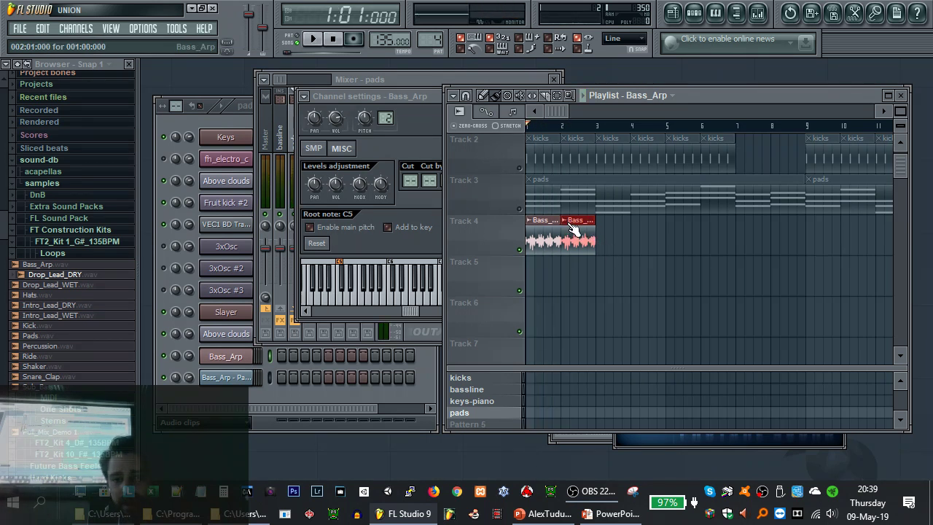
Make the Bass_Arp clip at bar 2 unique as Bass_Arp - Part_2.wav and remove the stray extra clip
{"action": "left_click", "coordinate": [567, 221]}
{"action": "left_click", "coordinate": [606, 298]}
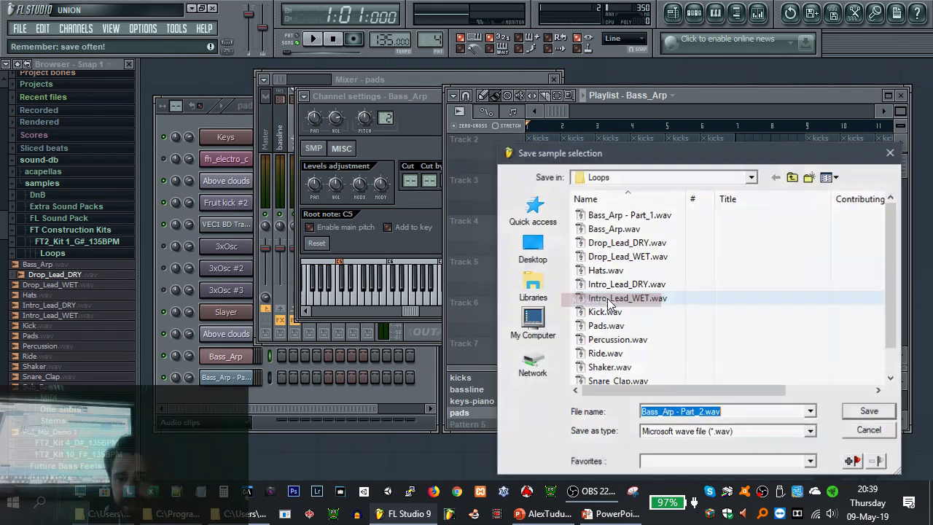
{"action": "left_click", "coordinate": [869, 412]}
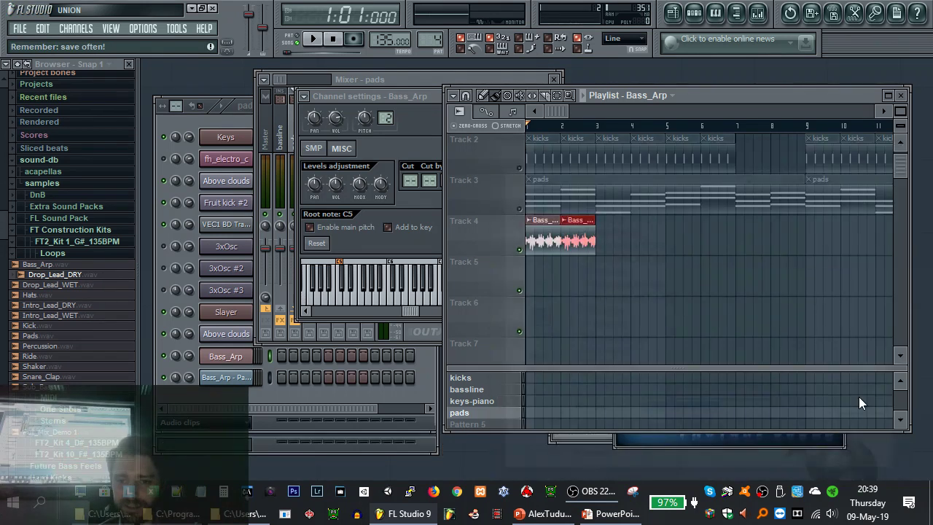
{"action": "left_click", "coordinate": [617, 231]}
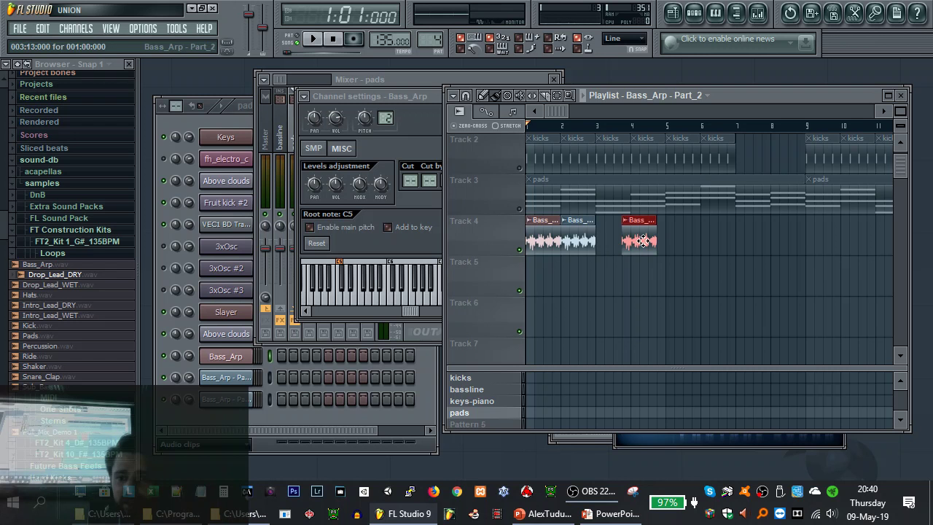
{"action": "right_click", "coordinate": [627, 240]}
Compare the channel settings of the Bass_Arp - Part_2 and Bass_Arp clips, and play the two clips
{"action": "double_click", "coordinate": [570, 238]}
{"action": "left_click_drag", "start_coordinate": [395, 99], "coordinate": [311, 98]}
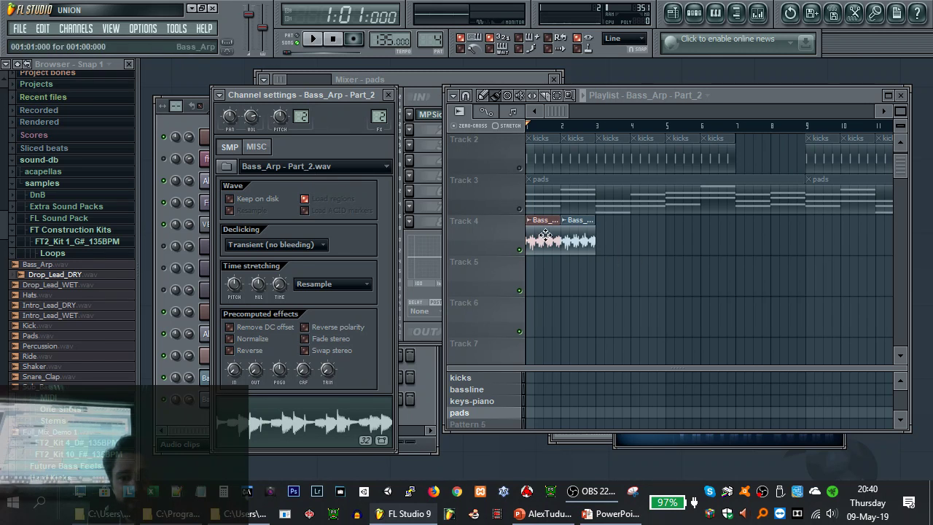
{"action": "scroll", "coordinate": [304, 174], "scroll_direction": "up", "scroll_amount": 1}
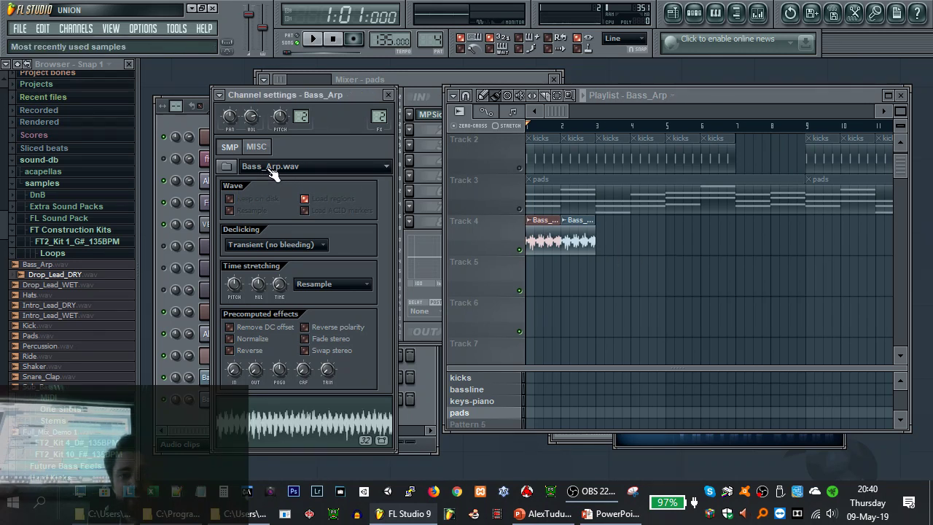
{"action": "left_click", "coordinate": [580, 233]}
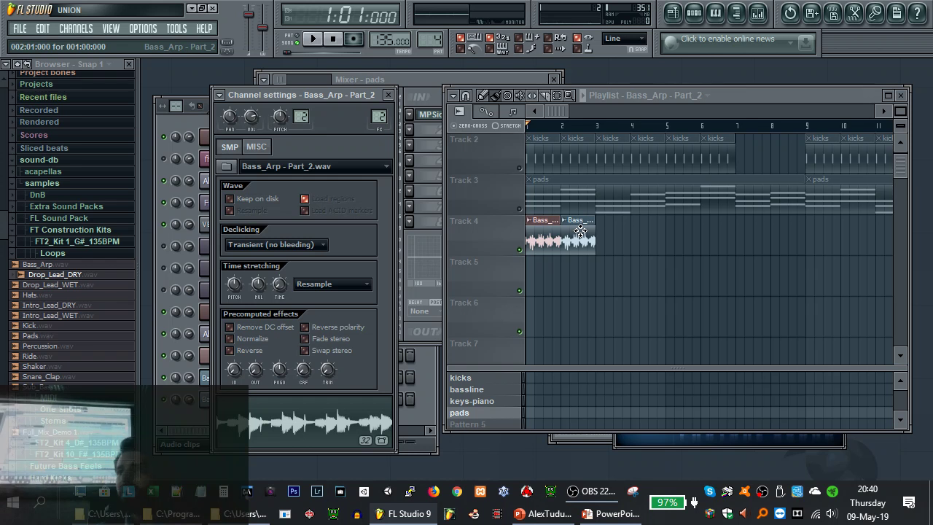
{"action": "key", "text": "space"}
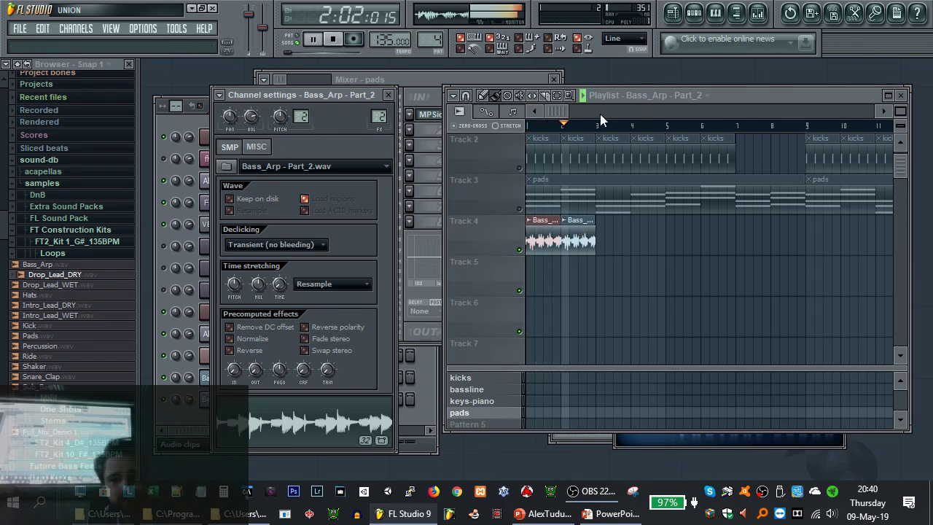
{"action": "key", "text": "space"}
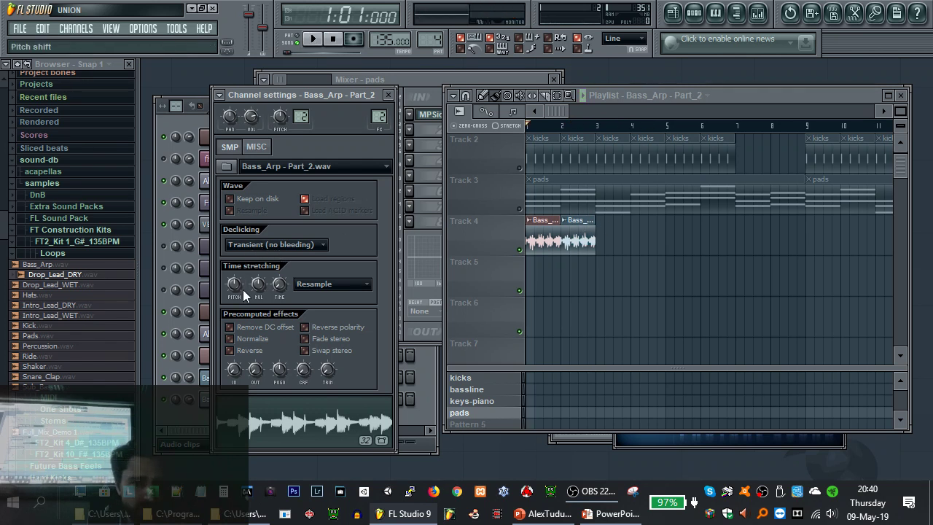
Pitch-shift Bass_Arp - Part_2 in its time-stretching settings with the Auto method and play the arrangement
{"action": "left_click_drag", "start_coordinate": [280, 284], "coordinate": [279, 289]}
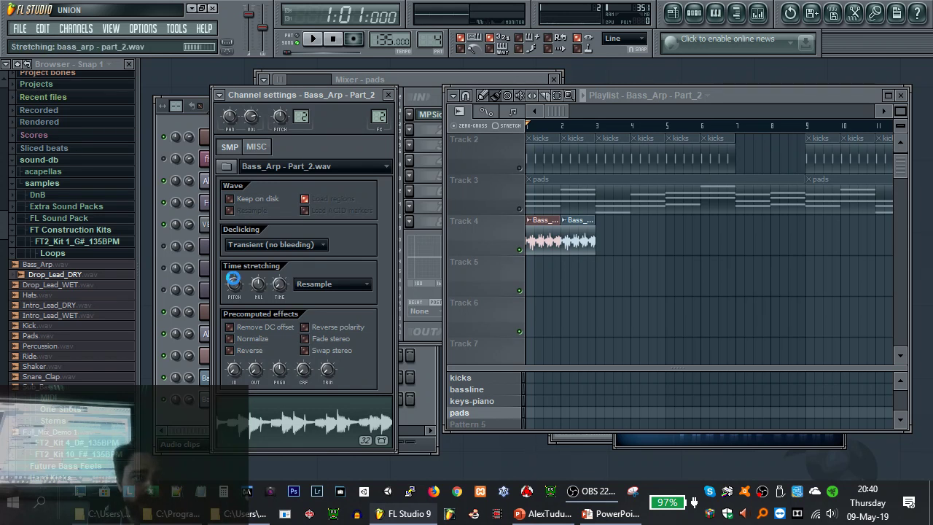
{"action": "scroll", "coordinate": [332, 283], "scroll_direction": "up", "scroll_amount": 1}
{"action": "key", "text": "space"}
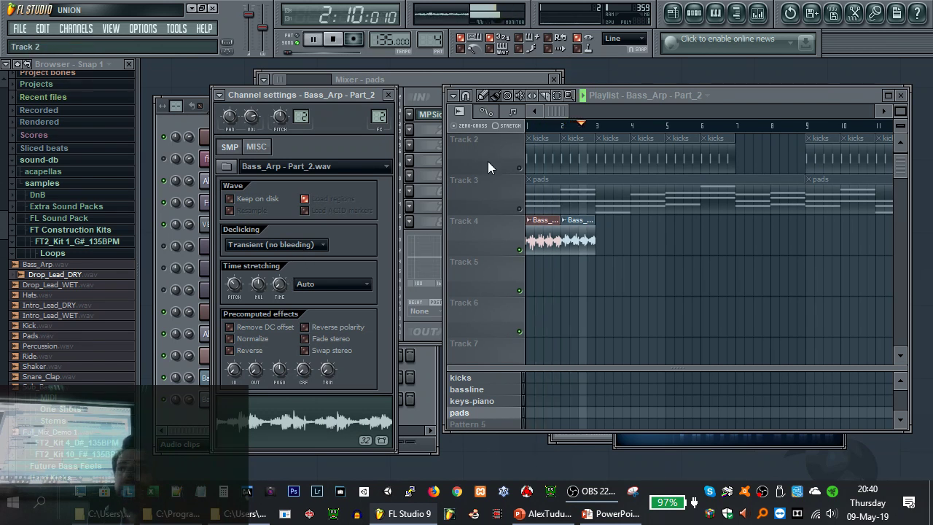
{"action": "key", "text": "space"}
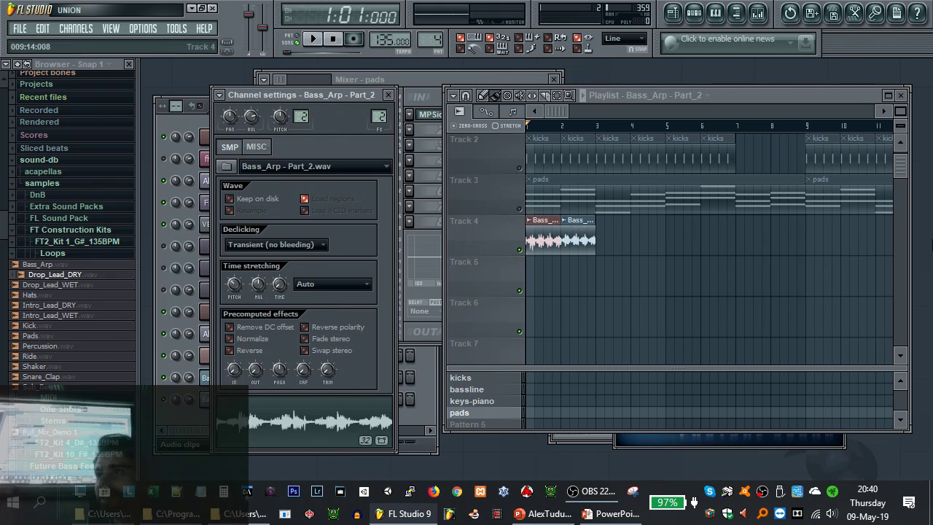
Place another one-bar Bass_Arp clip at bar 3 of Track 4 and make it unique as Bass_Arp - Part_3.wav
{"action": "left_click_drag", "start_coordinate": [539, 224], "coordinate": [519, 212]}
{"action": "left_click_drag", "start_coordinate": [566, 131], "coordinate": [483, 134]}
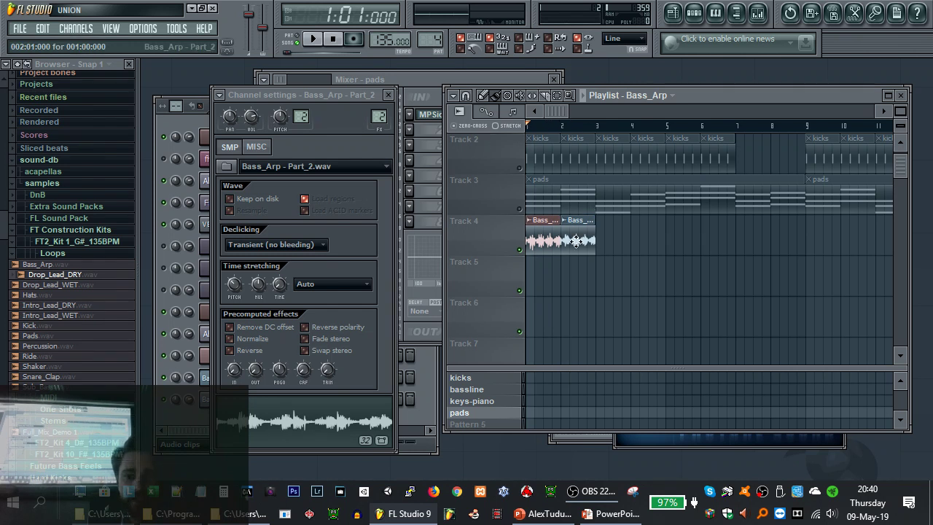
{"action": "left_click", "coordinate": [604, 243]}
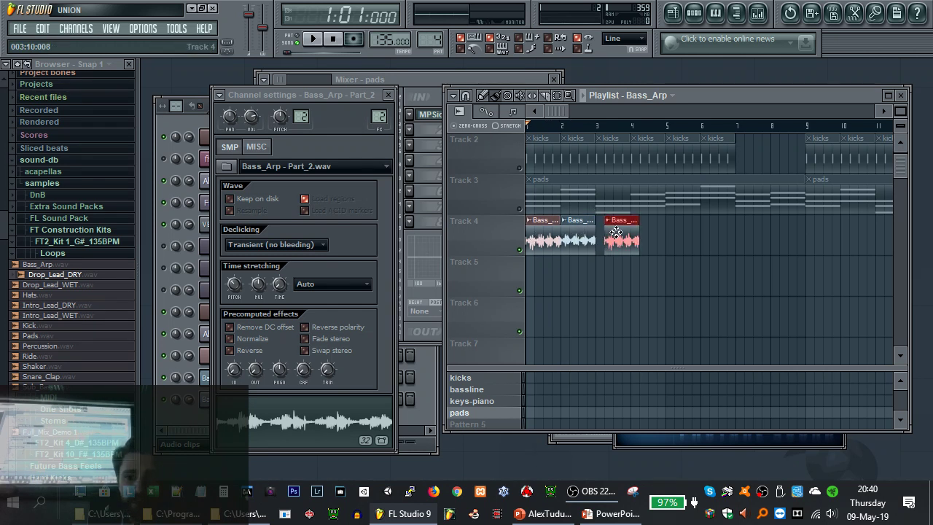
{"action": "right_click", "coordinate": [604, 226]}
{"action": "left_click", "coordinate": [655, 296]}
{"action": "left_click", "coordinate": [878, 413]}
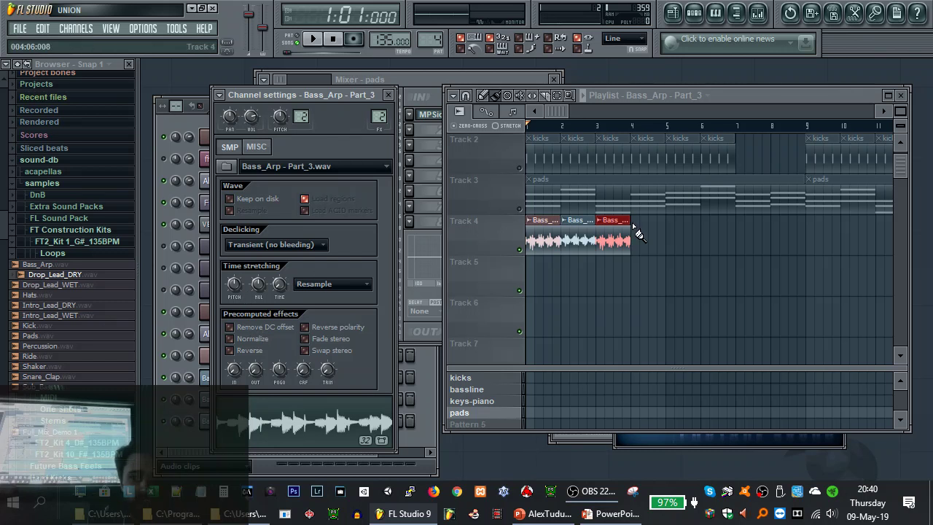
Pitch-shift Bass_Arp - Part_3 in its time-stretching settings with the Auto method, deselect the clip and play the sequence
{"action": "left_click_drag", "start_coordinate": [239, 287], "coordinate": [239, 300]}
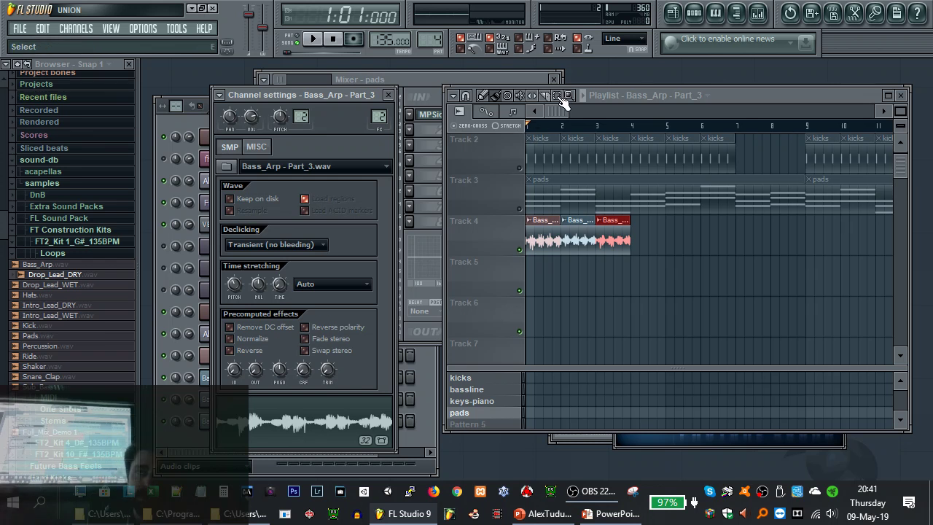
{"action": "left_click", "coordinate": [539, 128]}
{"action": "left_click", "coordinate": [530, 126]}
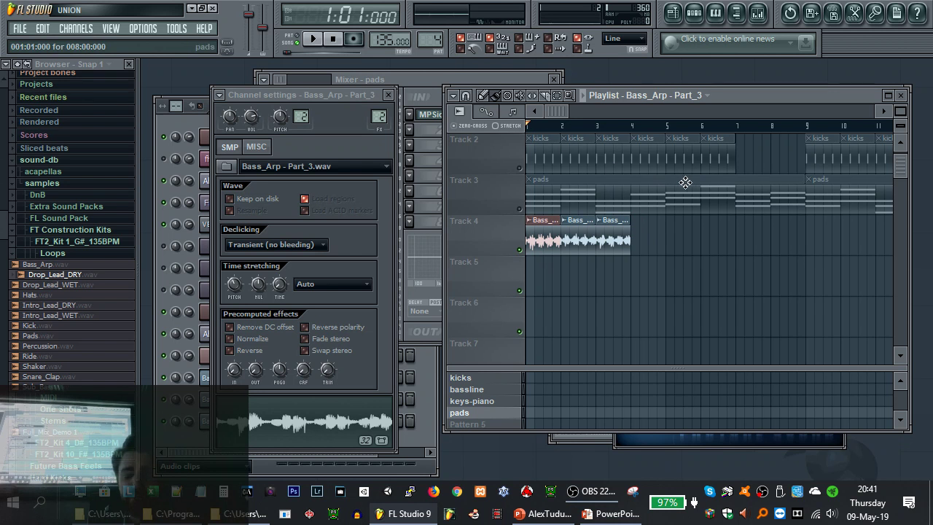
{"action": "key", "text": "space"}
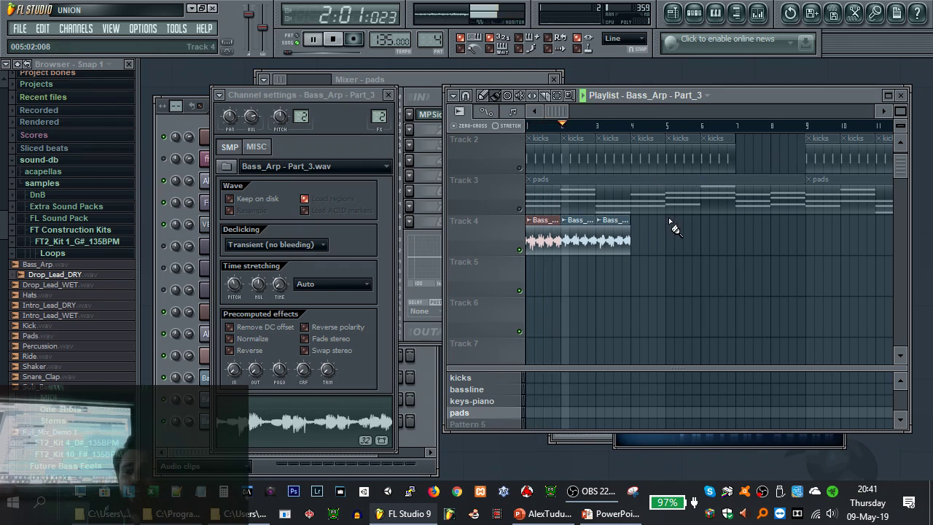
{"action": "key", "text": "space"}
Move the Part_3 clip to bar 4 and the Part_2 clip to bar 3, and add a Bass_Arp clip at bar 2
{"action": "left_click_drag", "start_coordinate": [611, 220], "coordinate": [646, 220]}
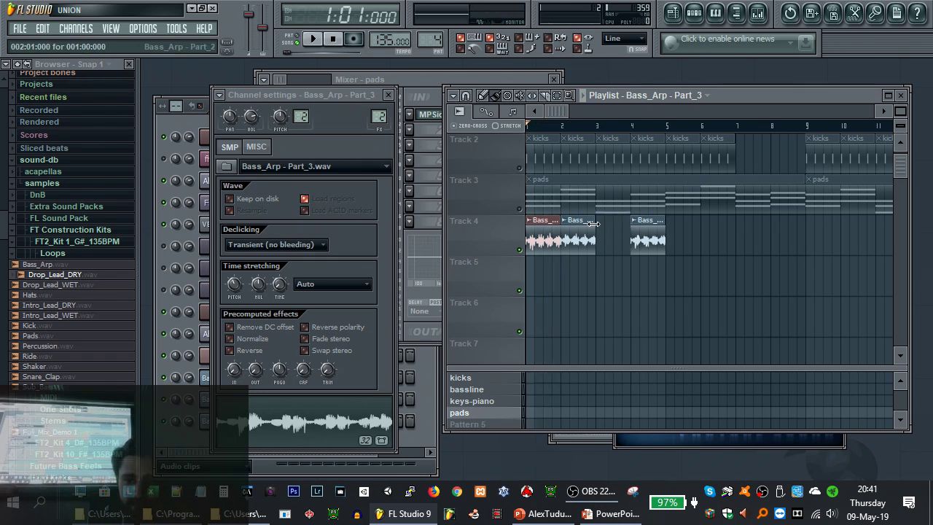
{"action": "left_click_drag", "start_coordinate": [580, 223], "coordinate": [614, 223]}
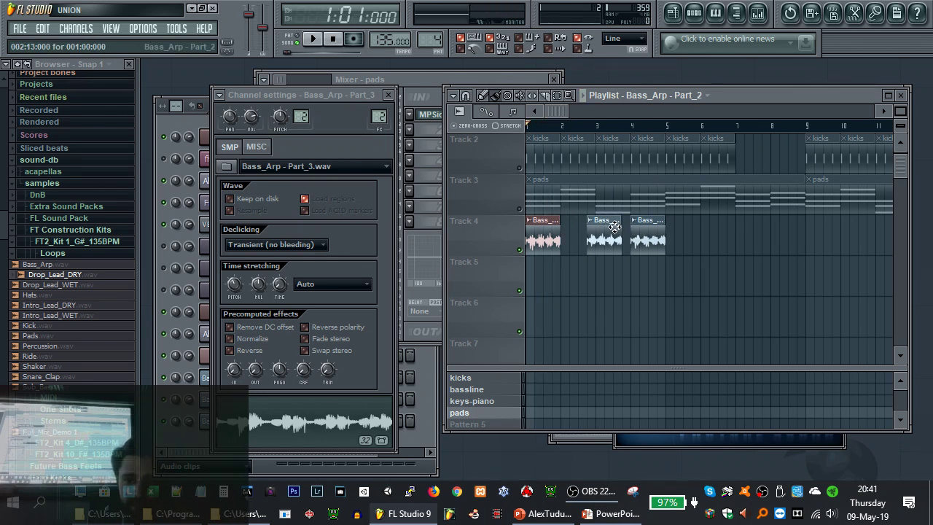
{"action": "left_click", "coordinate": [575, 237]}
Play the four-bar Bass_Arp sequence and unmute the kicks on Track 2 during playback
{"action": "key", "text": "space"}
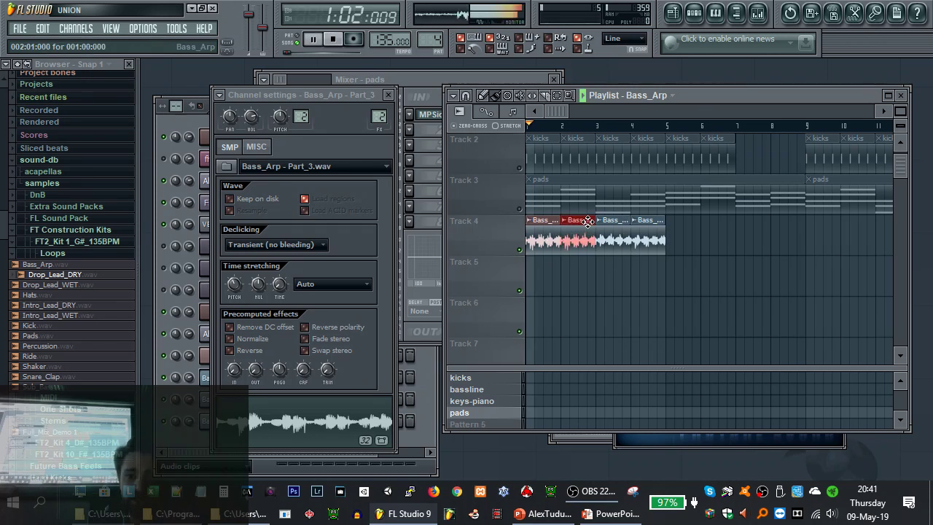
{"action": "left_click", "coordinate": [519, 169]}
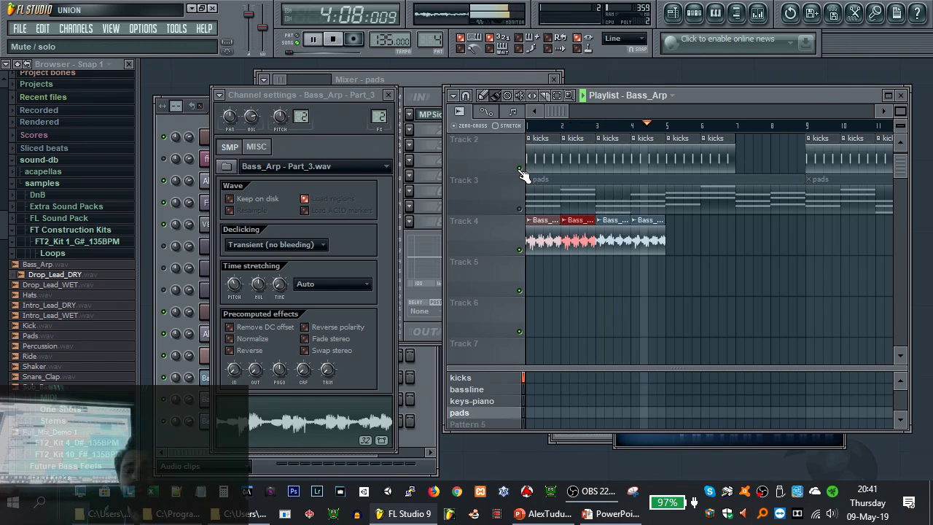
{"action": "key", "text": "space"}
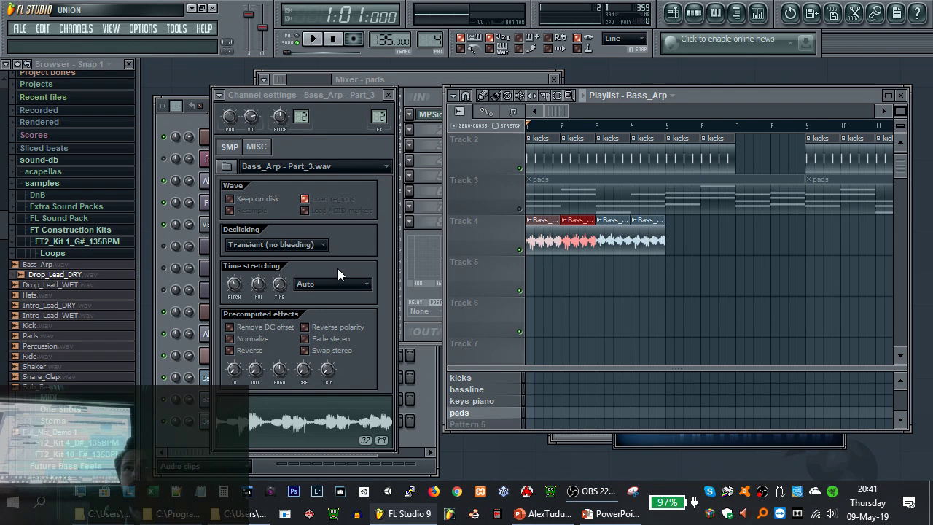
Show the channel settings of Bass_Arp - Part_2 and select all four clips on Track 4
{"action": "left_click", "coordinate": [582, 247]}
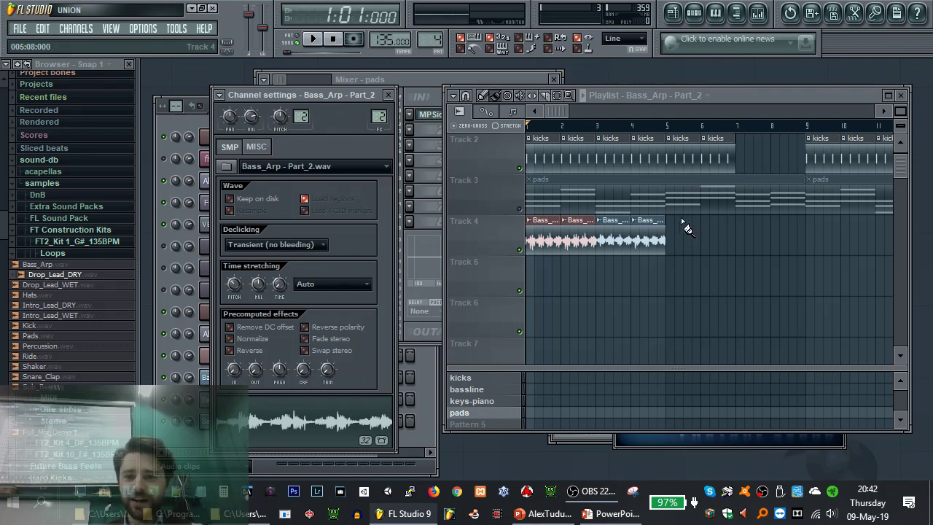
{"action": "left_click_drag", "start_coordinate": [696, 233], "coordinate": [539, 248]}
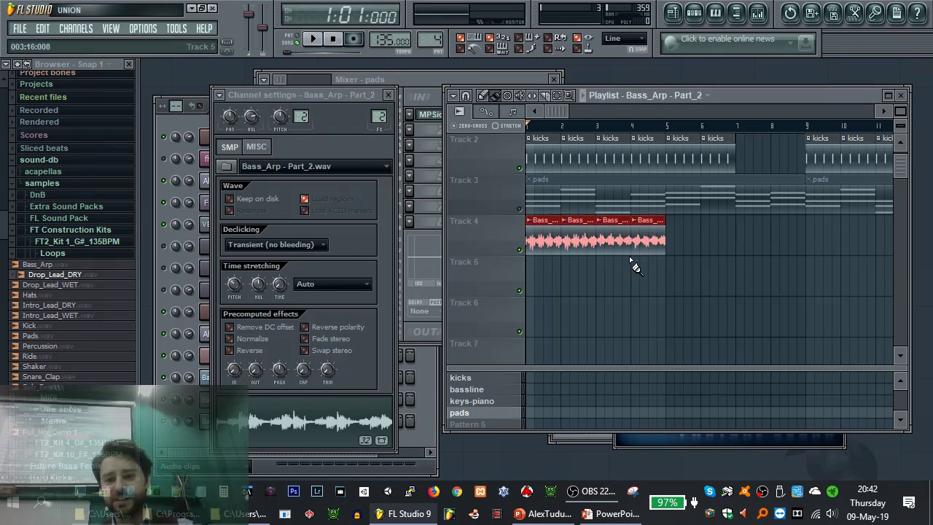
Duplicate the four Bass_Arp clips into bars 5 to 8 and delete the kicks clips from bar 9 onward on Track 2
{"action": "key", "text": "ctrl+b"}
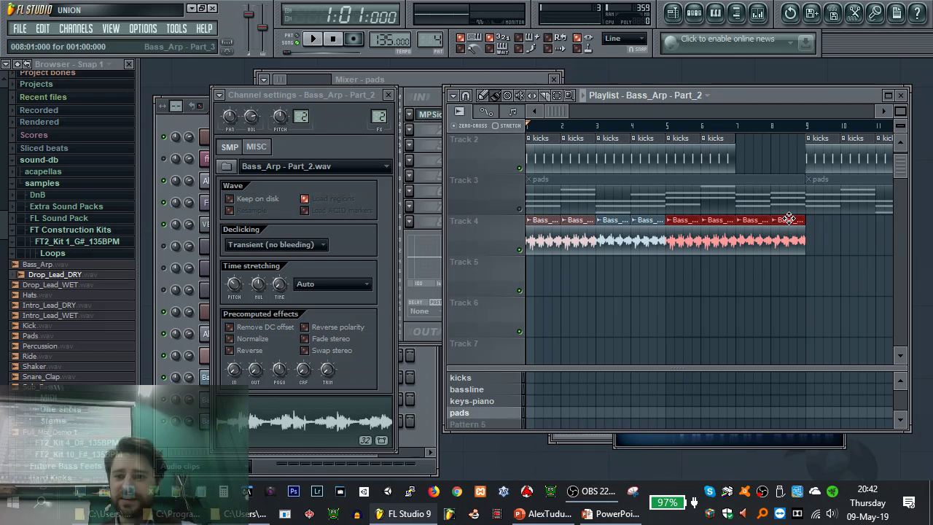
{"action": "right_click", "coordinate": [826, 143]}
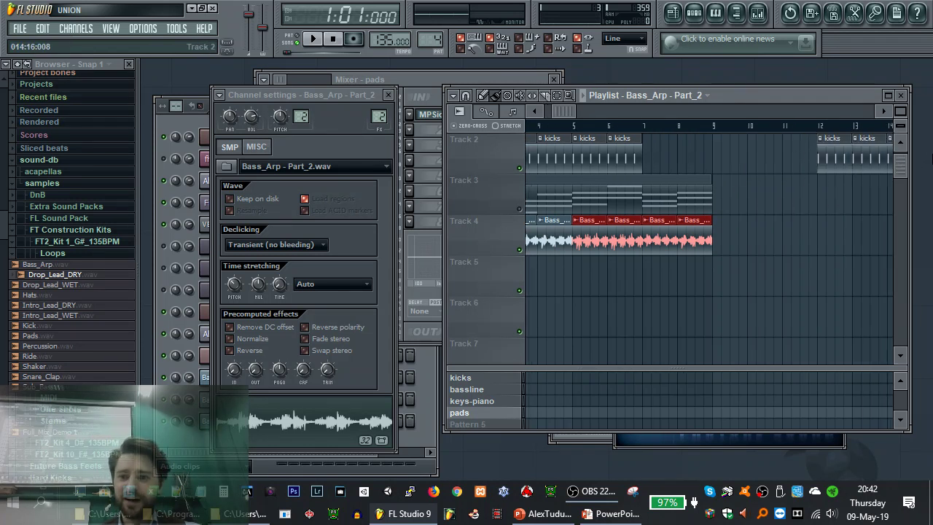
{"action": "scroll", "coordinate": [770, 159], "scroll_direction": "right", "scroll_amount": 5}
{"action": "scroll", "coordinate": [571, 109], "scroll_direction": "left", "scroll_amount": 5}
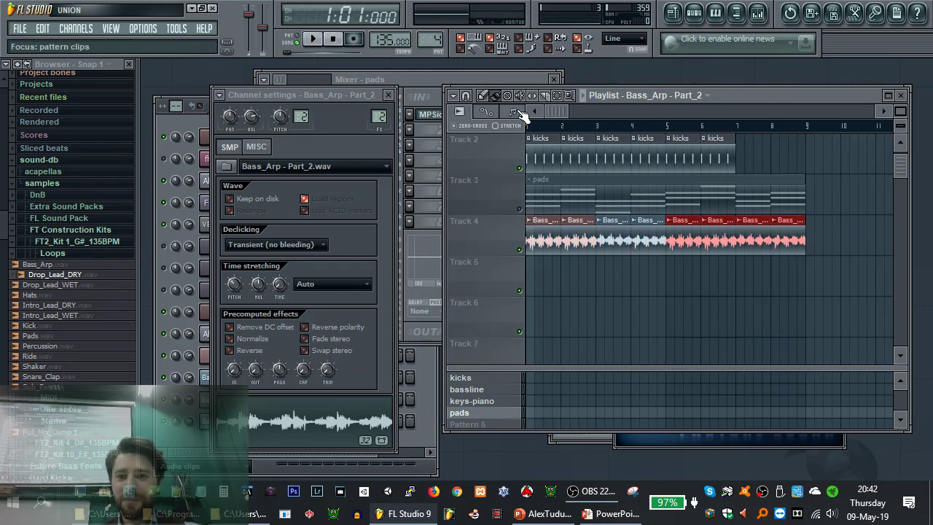
Remove the pads clip and delete its now unneeded Track 3 from the playlist
{"action": "left_click", "coordinate": [818, 198]}
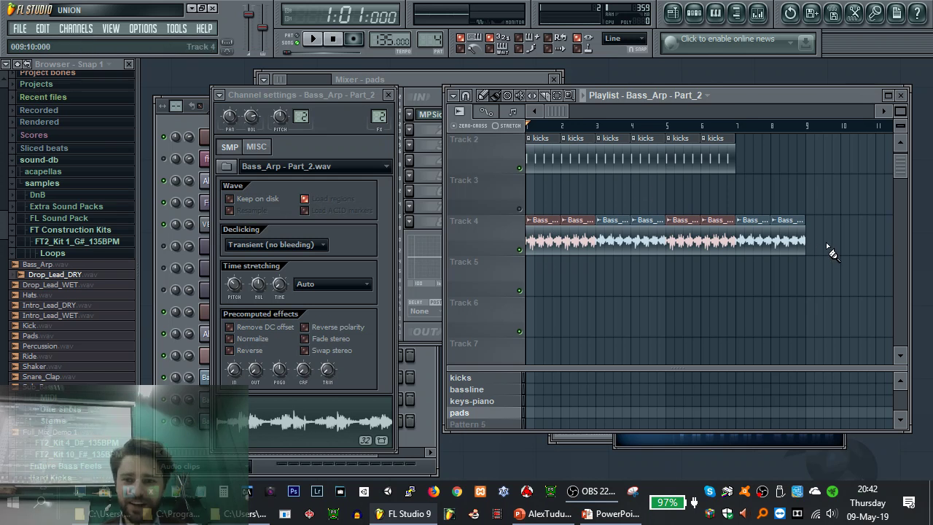
{"action": "right_click", "coordinate": [486, 174]}
{"action": "left_click", "coordinate": [525, 274]}
{"action": "key", "text": "Return"}
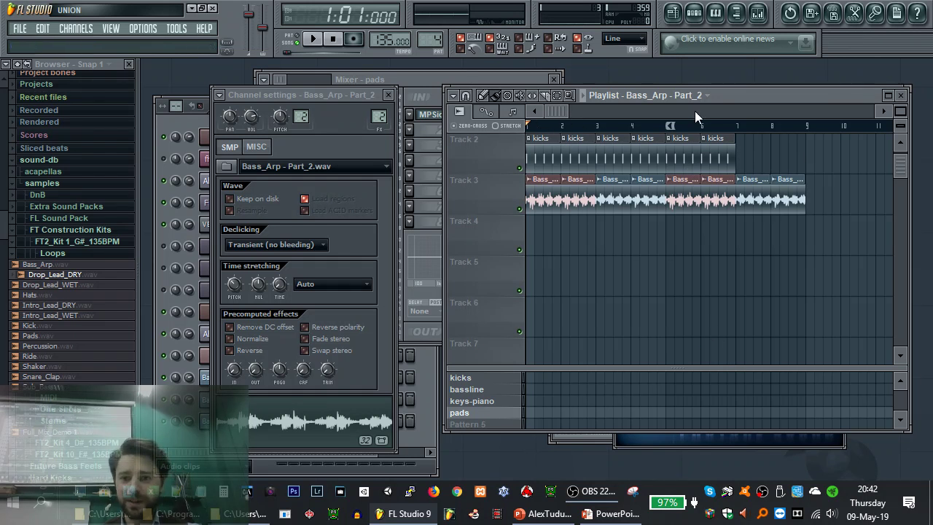
Play the song from bar 9 and from bar 8 to check where it loops at the end of the clips
{"action": "left_click", "coordinate": [807, 126]}
{"action": "key", "text": "space"}
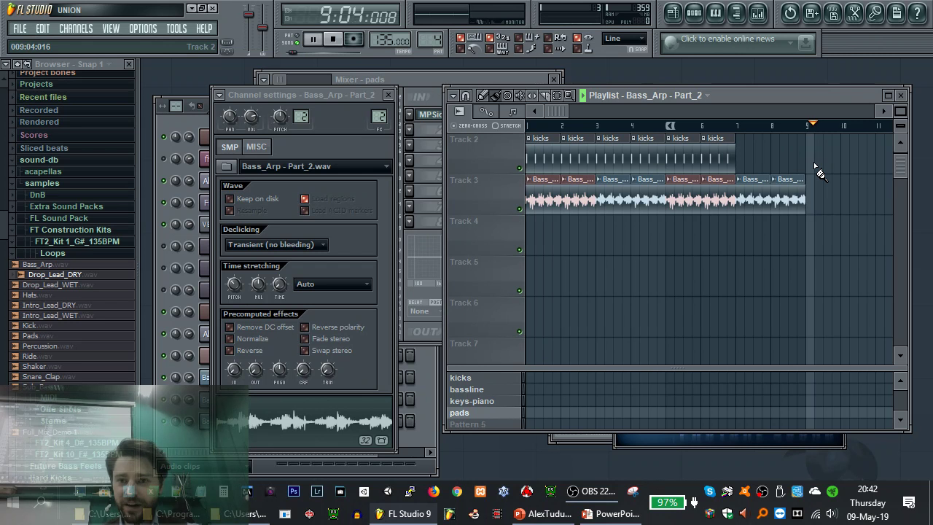
{"action": "key", "text": "space"}
{"action": "scroll", "coordinate": [813, 164], "scroll_direction": "down", "scroll_amount": 3}
{"action": "left_click_drag", "start_coordinate": [818, 153], "coordinate": [839, 171]}
{"action": "right_click", "coordinate": [839, 171]}
{"action": "scroll", "coordinate": [576, 125], "scroll_direction": "up", "scroll_amount": 3}
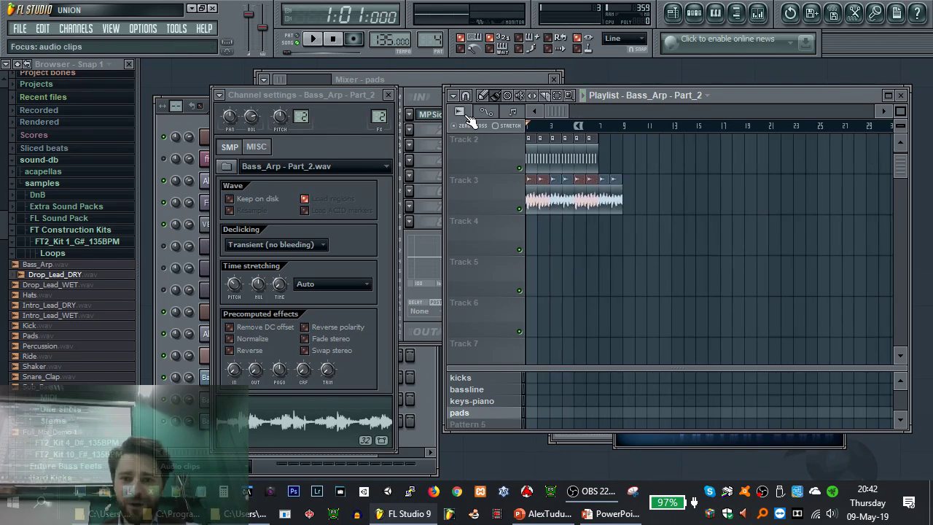
{"action": "scroll", "coordinate": [573, 120], "scroll_direction": "up", "scroll_amount": 4}
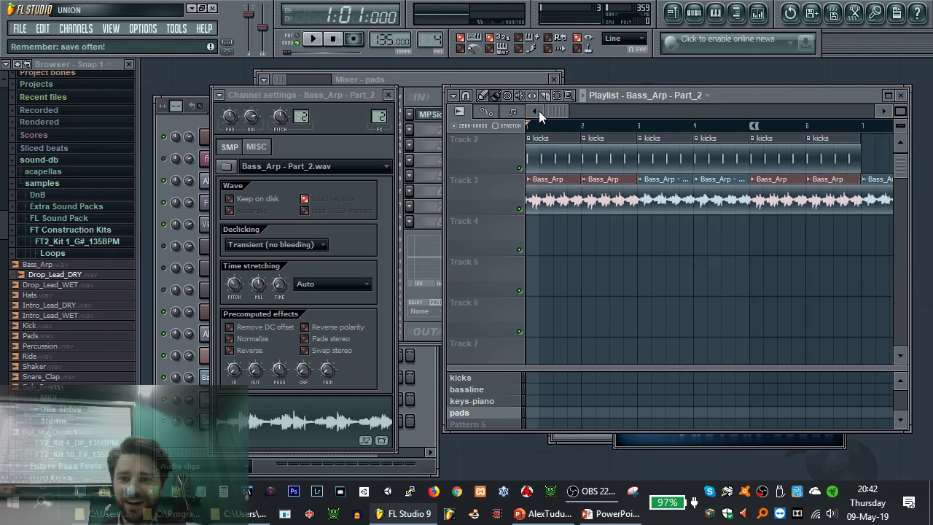
{"action": "scroll", "coordinate": [624, 169], "scroll_direction": "down", "scroll_amount": 2}
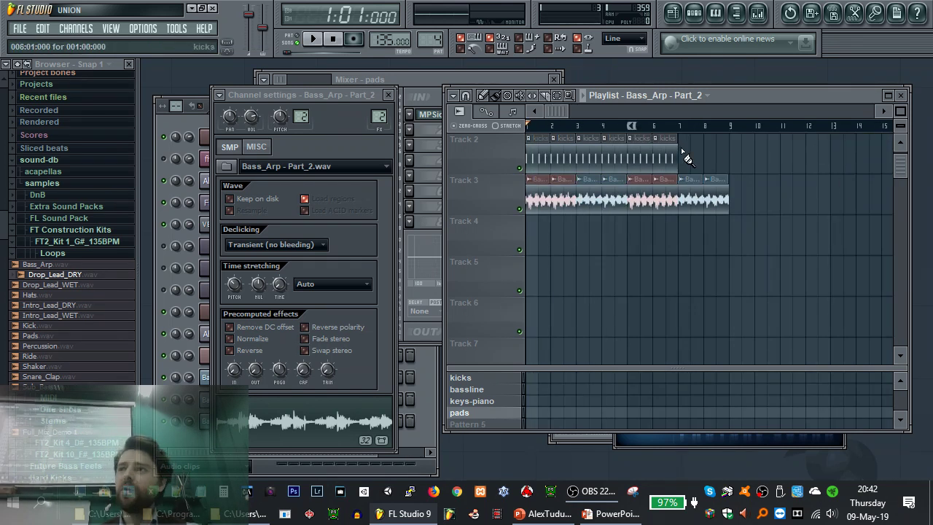
{"action": "left_click", "coordinate": [708, 128]}
{"action": "key", "text": "space"}
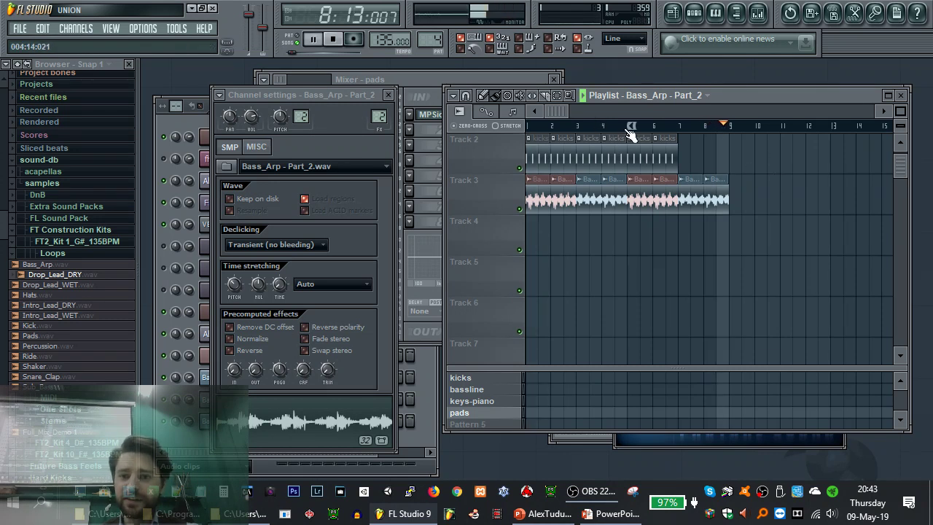
{"action": "key", "text": "space"}
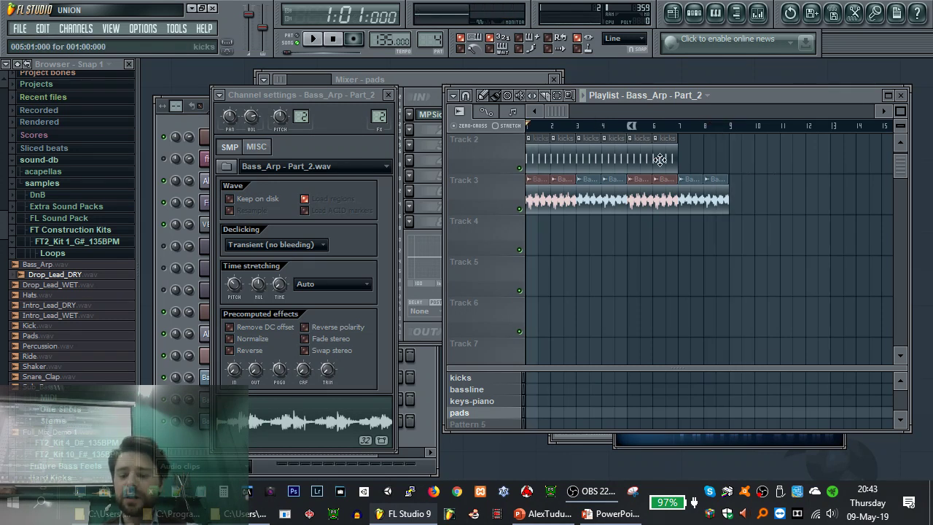
Erase the muted bassline clips from bar 5 onward on Track 1
{"action": "scroll", "coordinate": [618, 268], "scroll_direction": "down", "scroll_amount": 3}
{"action": "scroll", "coordinate": [617, 267], "scroll_direction": "down", "scroll_amount": 4}
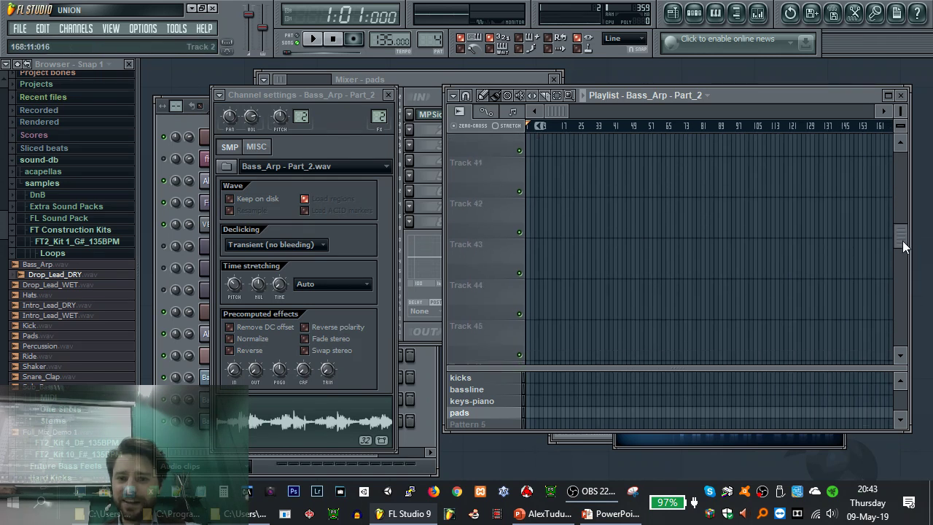
{"action": "left_click", "coordinate": [902, 145]}
{"action": "left_click_drag", "start_coordinate": [792, 152], "coordinate": [554, 163]}
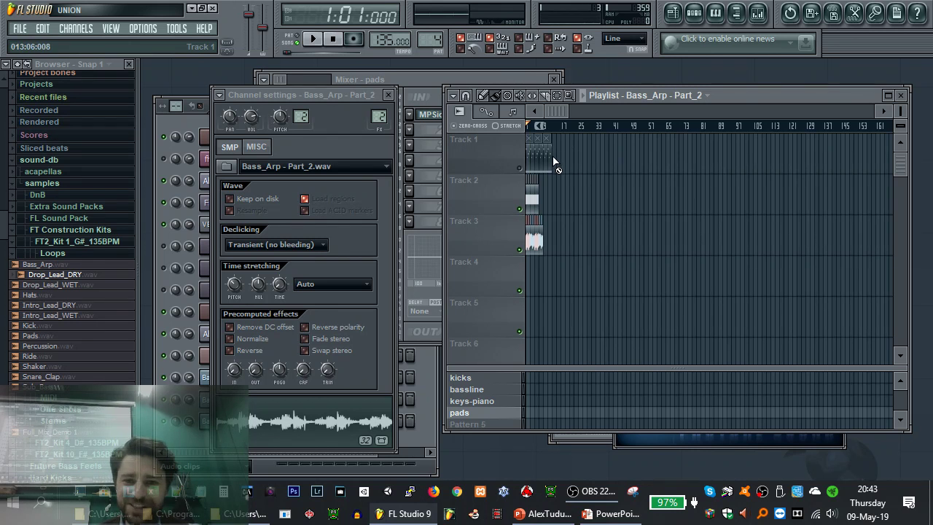
{"action": "scroll", "coordinate": [548, 167], "scroll_direction": "up", "scroll_amount": 6}
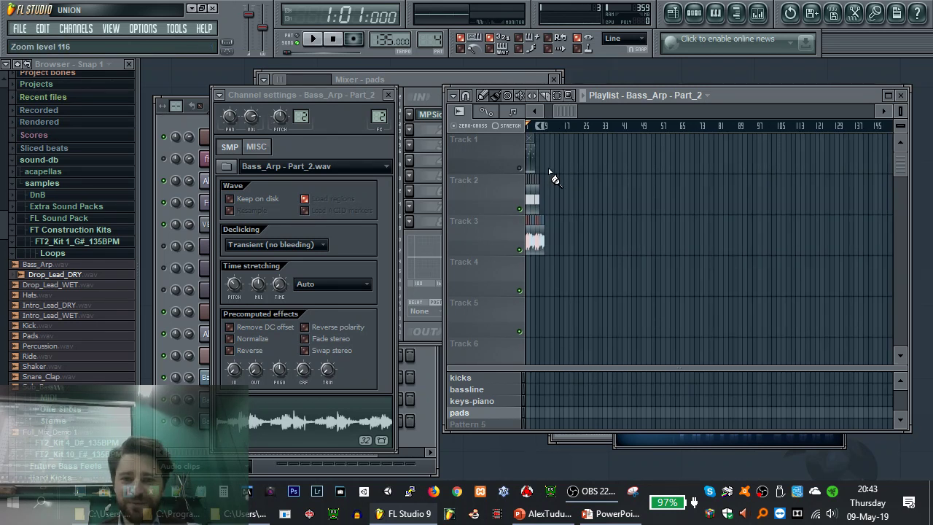
{"action": "scroll", "coordinate": [539, 180], "scroll_direction": "up", "scroll_amount": 1}
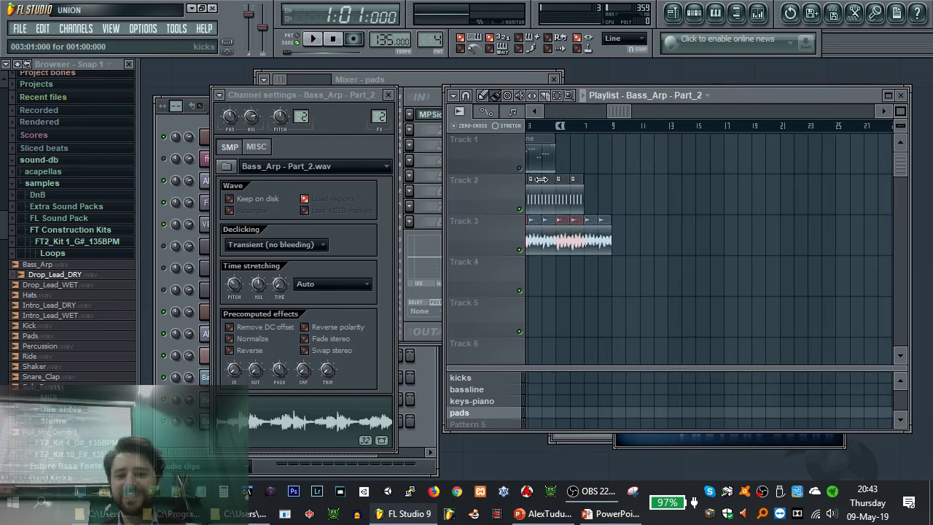
Play the shortened arrangement from bar 7, then from bar 5, to check how it loops
{"action": "left_click", "coordinate": [593, 129]}
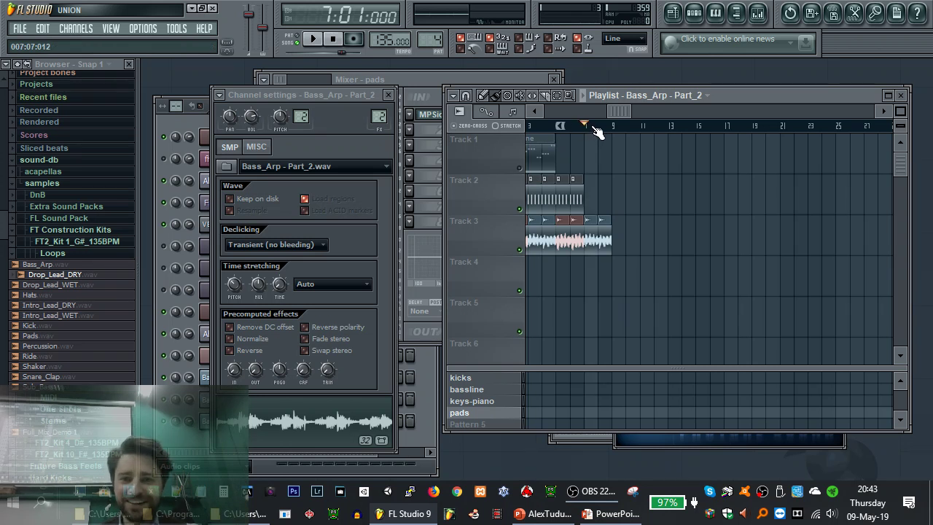
{"action": "key", "text": "space"}
{"action": "left_click_drag", "start_coordinate": [626, 111], "coordinate": [559, 109]}
{"action": "left_click", "coordinate": [586, 128]}
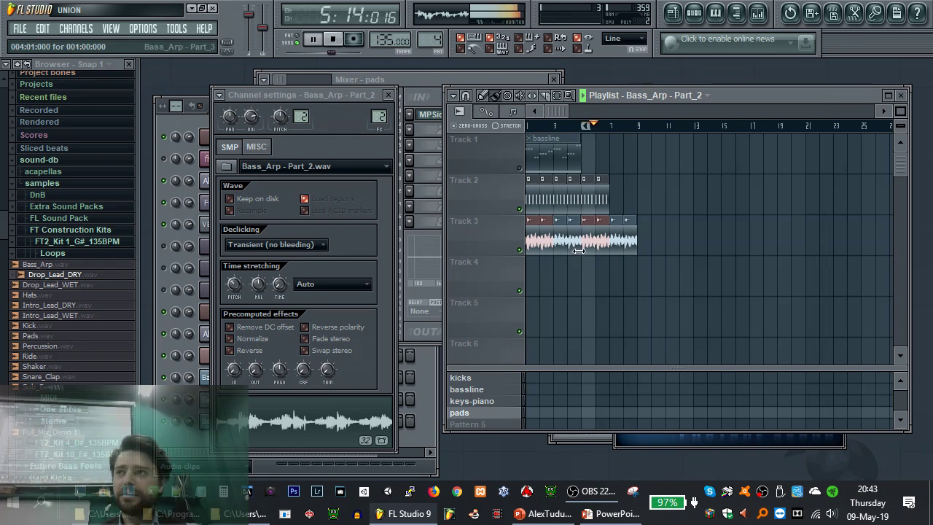
{"action": "key", "text": "space"}
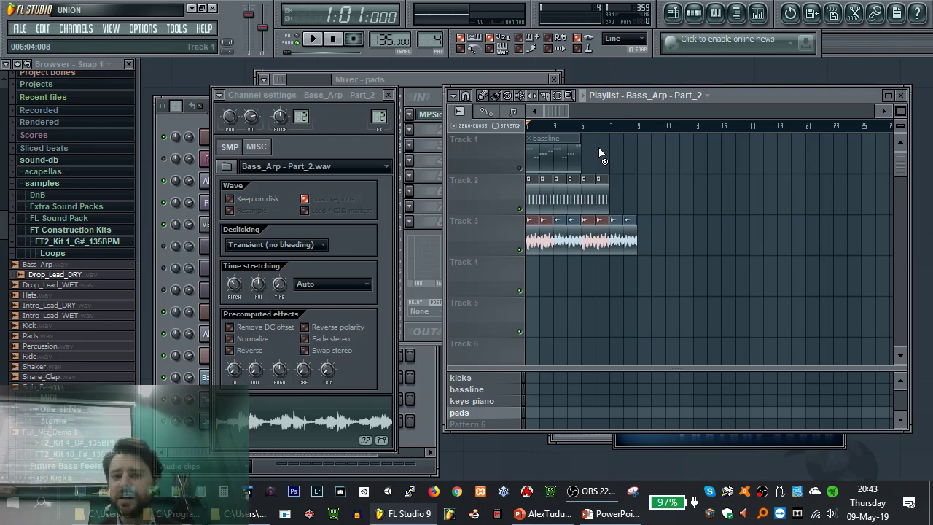
Delete the bassline track and play a time selection over bars 7 and 8
{"action": "right_click", "coordinate": [484, 136]}
{"action": "left_click", "coordinate": [521, 232]}
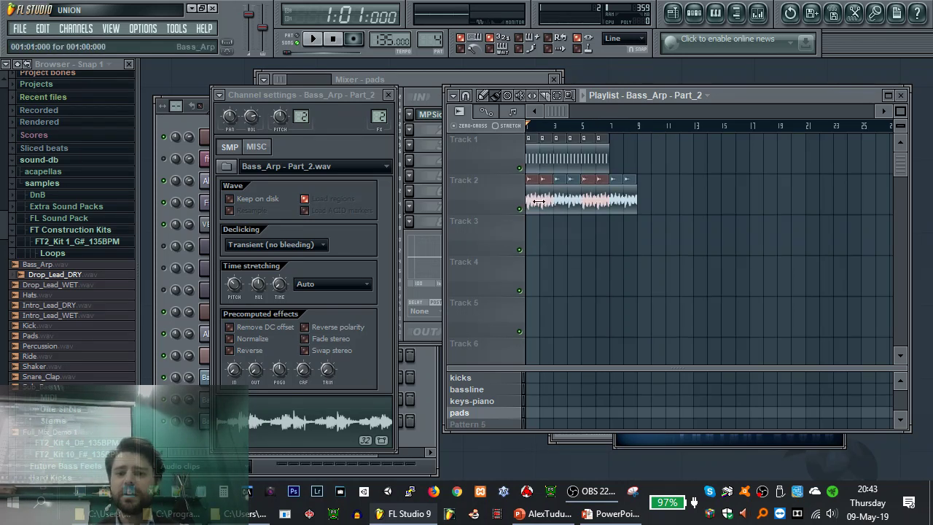
{"action": "left_click_drag", "start_coordinate": [615, 130], "coordinate": [641, 133]}
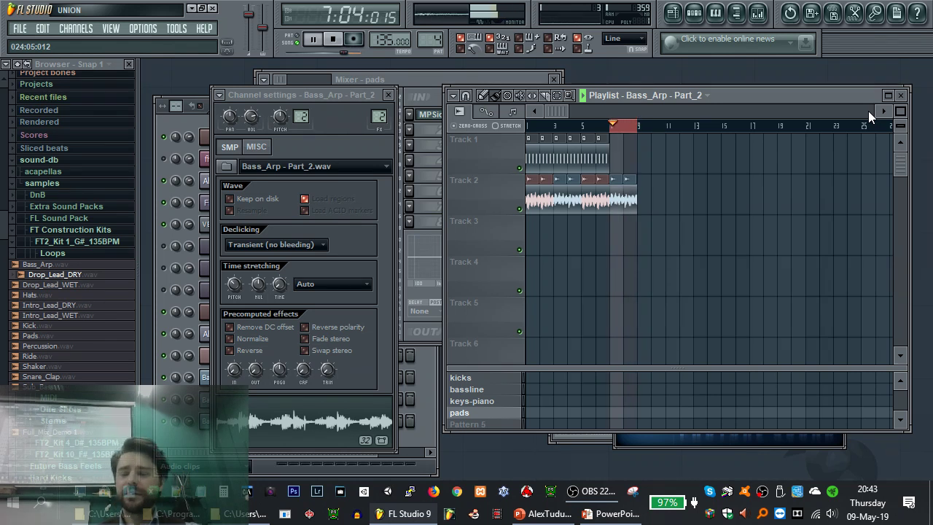
{"action": "key", "text": "space"}
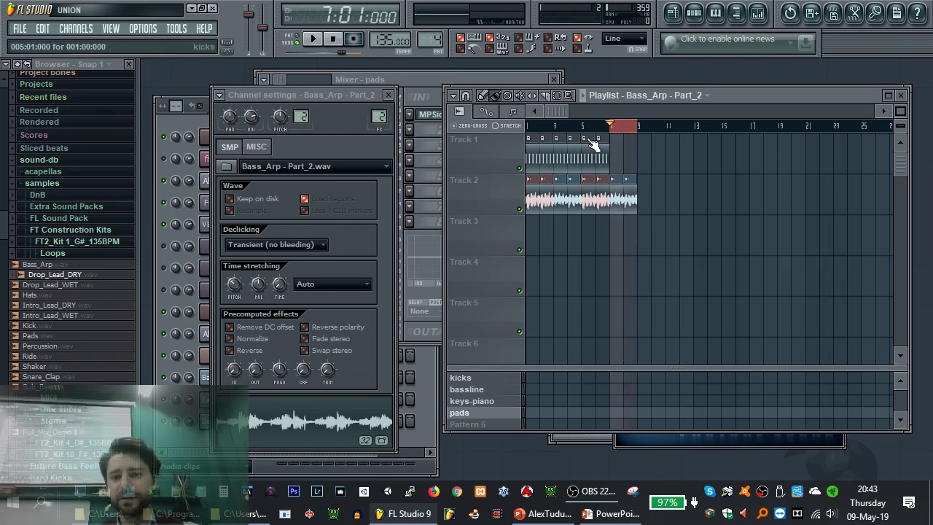
Clear the time selection over bars 7 and 8 and play the arrangement from bar 1
{"action": "scroll", "coordinate": [594, 144], "scroll_direction": "up", "scroll_amount": 3}
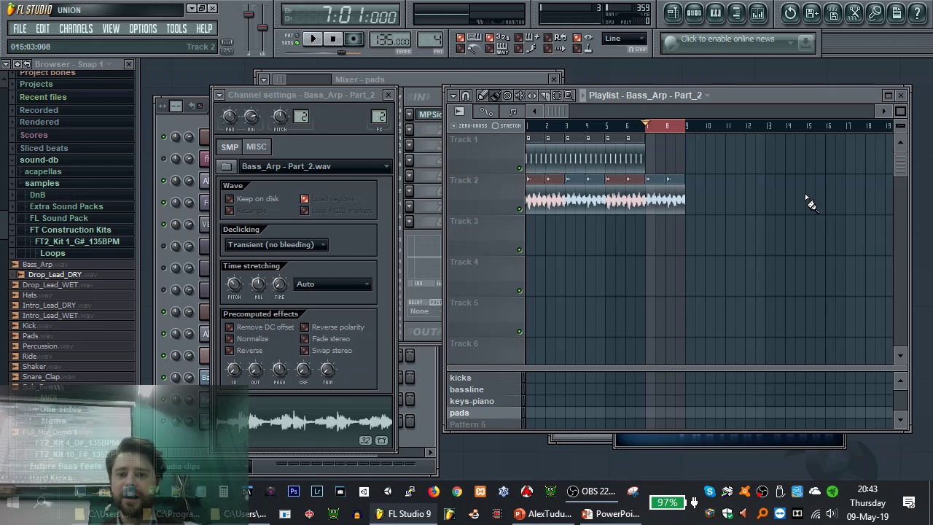
{"action": "left_click", "coordinate": [676, 129]}
{"action": "left_click", "coordinate": [652, 129]}
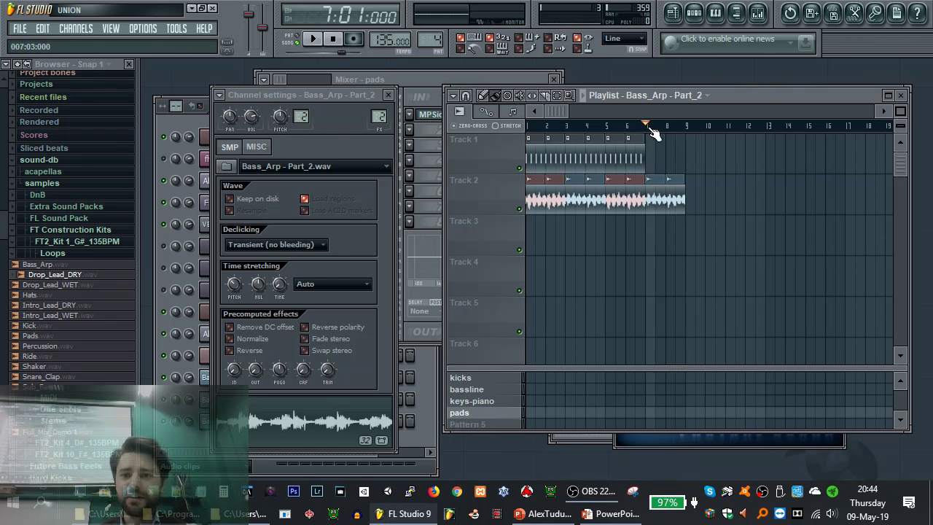
{"action": "left_click", "coordinate": [536, 129]}
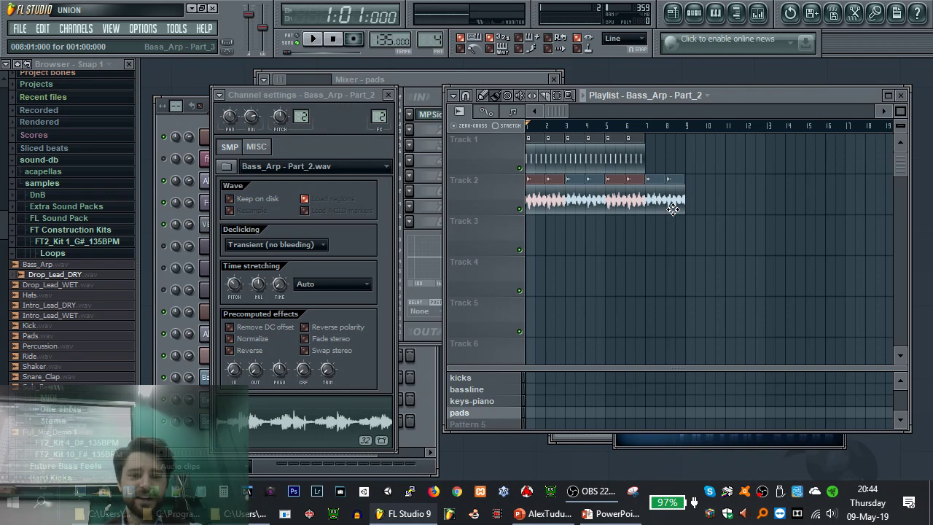
{"action": "key", "text": "space"}
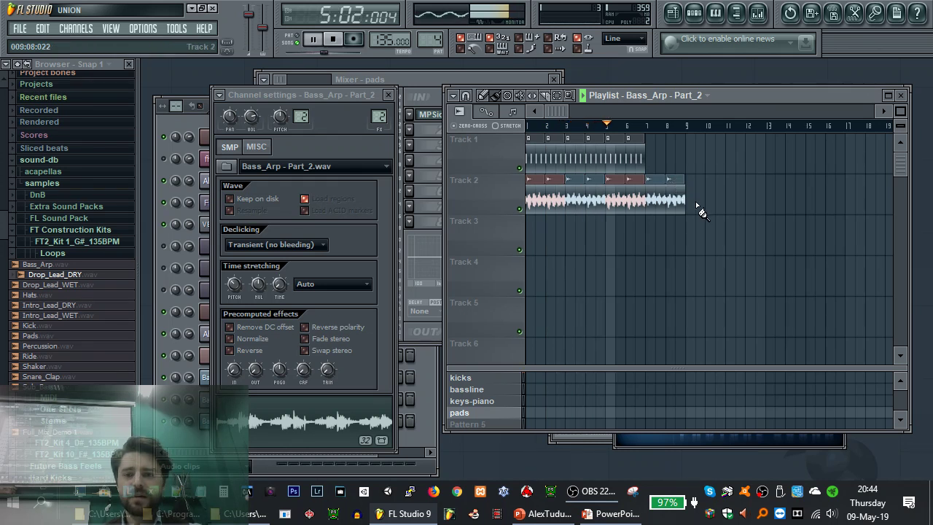
{"action": "key", "text": "space"}
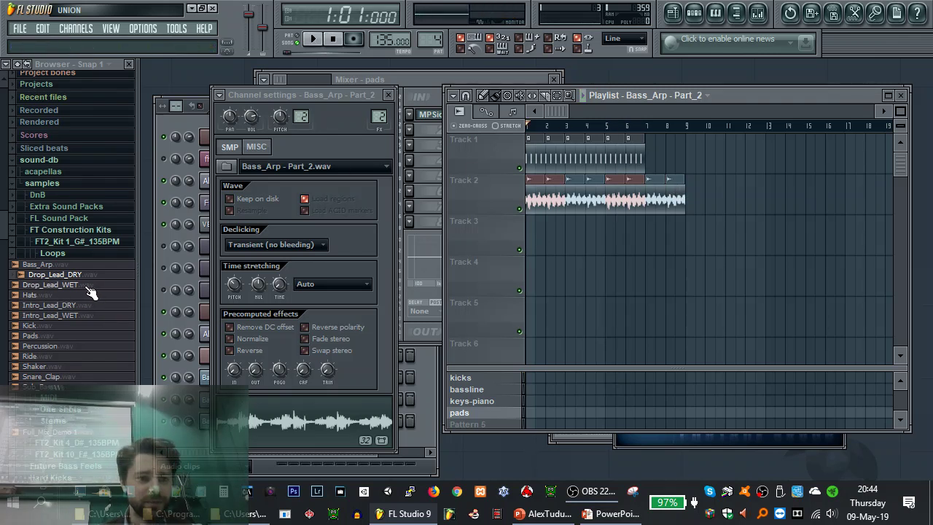
Audition the Sub_Bass loop and place the Snare_Clap loop on Track 3 at bar 5
{"action": "left_click", "coordinate": [52, 386]}
{"action": "mouse_move", "coordinate": [53, 387]}
{"action": "left_mouse_down"}
{"action": "mouse_move", "coordinate": [766, 277]}
{"action": "mouse_move", "coordinate": [539, 233]}
{"action": "mouse_move", "coordinate": [223, 350]}
{"action": "mouse_move", "coordinate": [44, 389]}
{"action": "left_mouse_up"}
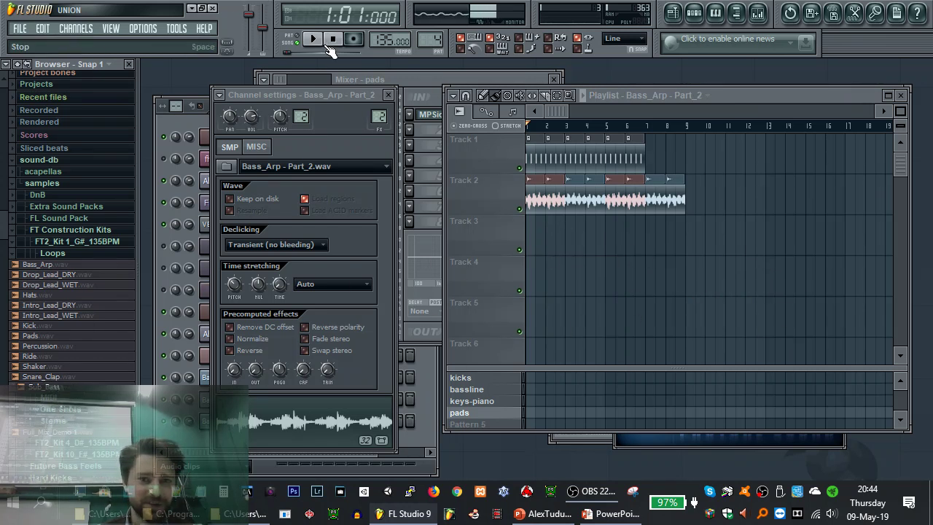
{"action": "left_click", "coordinate": [42, 377]}
{"action": "left_click_drag", "start_coordinate": [44, 380], "coordinate": [650, 230]}
During playback, add a two-bar Snare_Clap clip on Track 4 at bar 3 and raise the Snare_Clap channel volume
{"action": "key", "text": "space"}
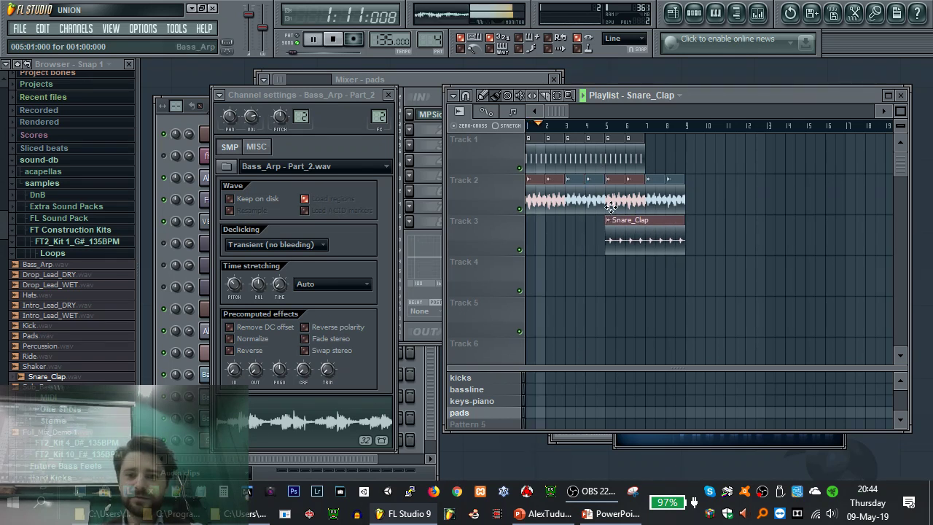
{"action": "left_click", "coordinate": [574, 281]}
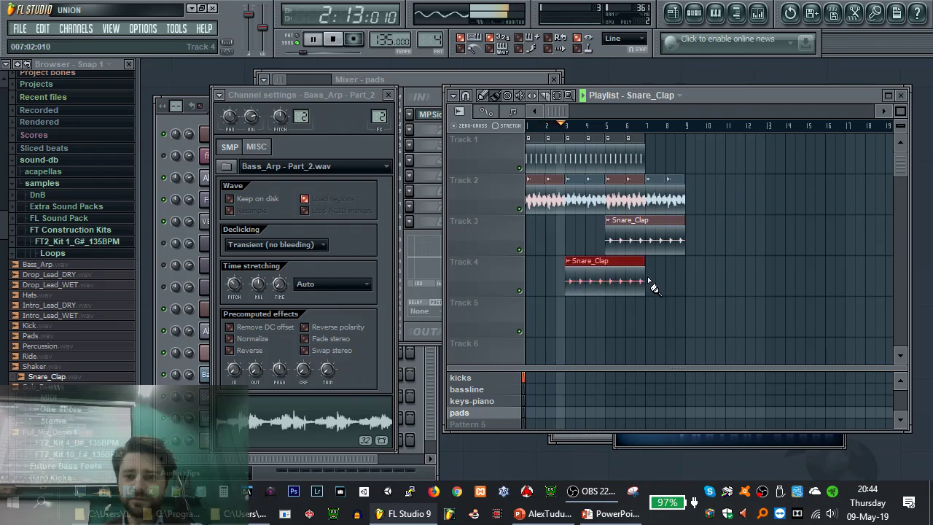
{"action": "left_click_drag", "start_coordinate": [645, 284], "coordinate": [605, 284]}
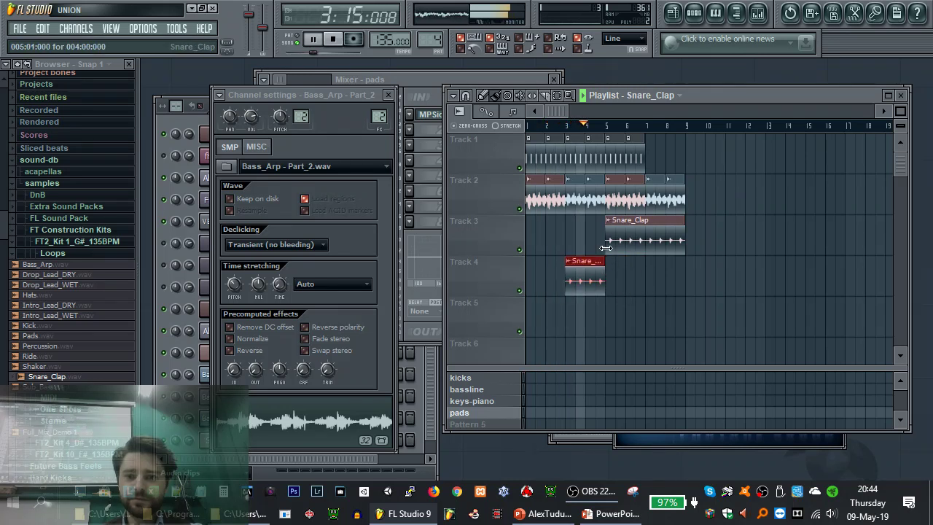
{"action": "left_click", "coordinate": [605, 248]}
{"action": "left_click_drag", "start_coordinate": [260, 114], "coordinate": [260, 102]}
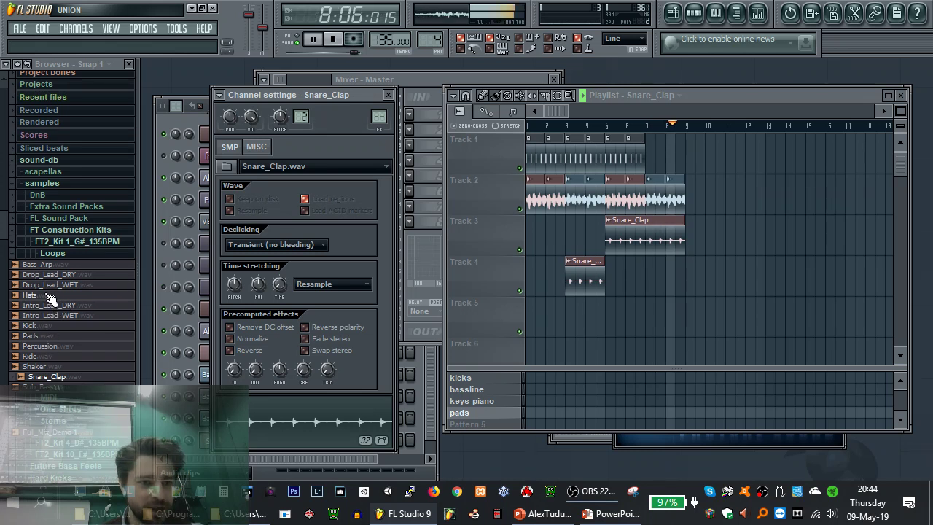
Add the Hats loop on Track 5 and the Shaker loop on Track 6, placing each at bars 1 and 5
{"action": "left_click_drag", "start_coordinate": [33, 295], "coordinate": [529, 312]}
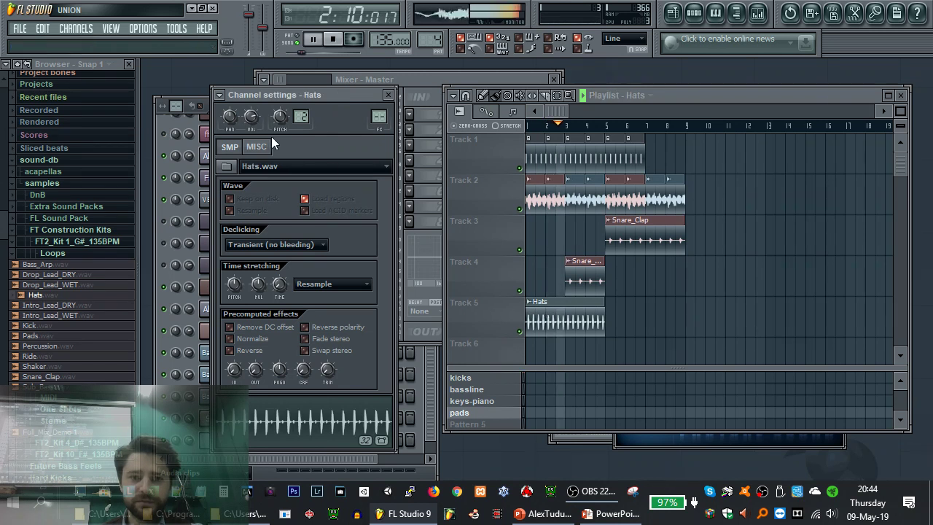
{"action": "left_click", "coordinate": [614, 313]}
{"action": "left_click_drag", "start_coordinate": [626, 314], "coordinate": [615, 313]}
{"action": "key", "text": "space"}
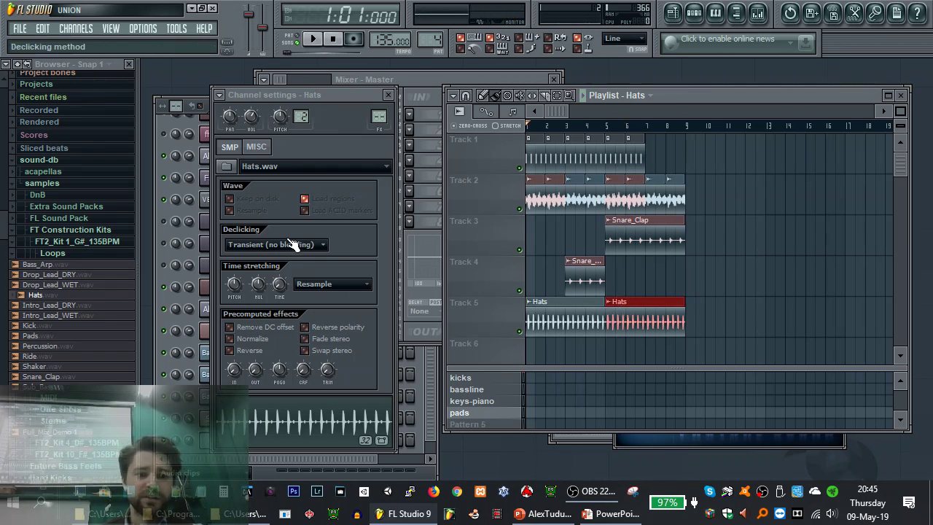
{"action": "left_click_drag", "start_coordinate": [36, 366], "coordinate": [552, 346]}
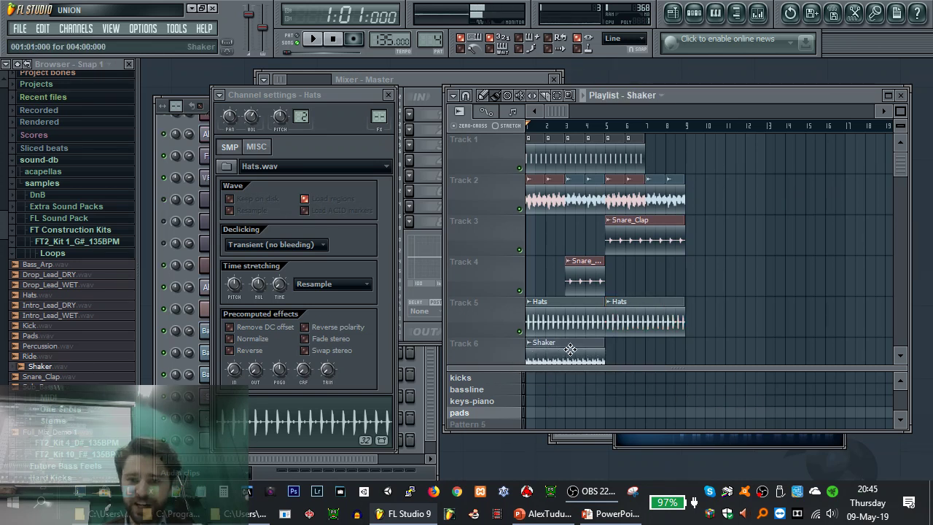
{"action": "key", "text": "ctrl+b"}
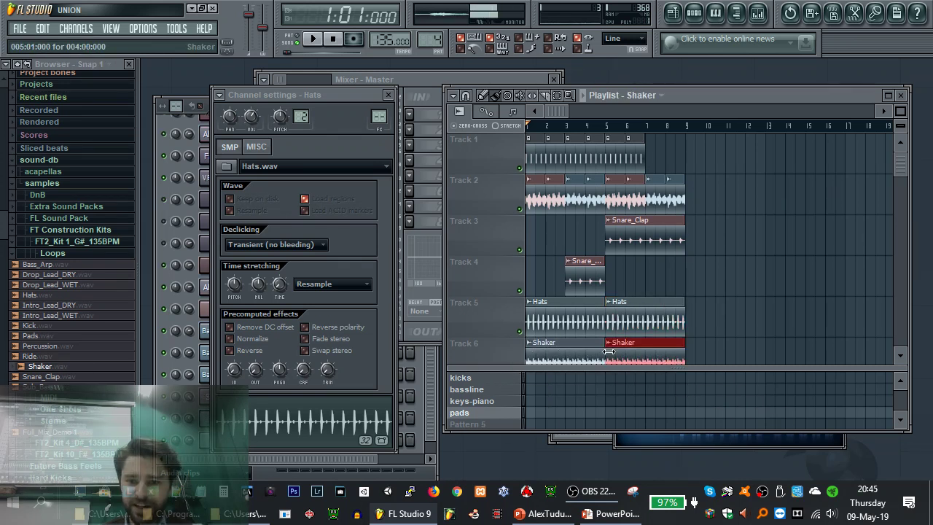
Delete the Hats clip at bar 1 on Track 5 and move the short Snare_Clap clip from Track 4 to Track 3
{"action": "right_click", "coordinate": [564, 322]}
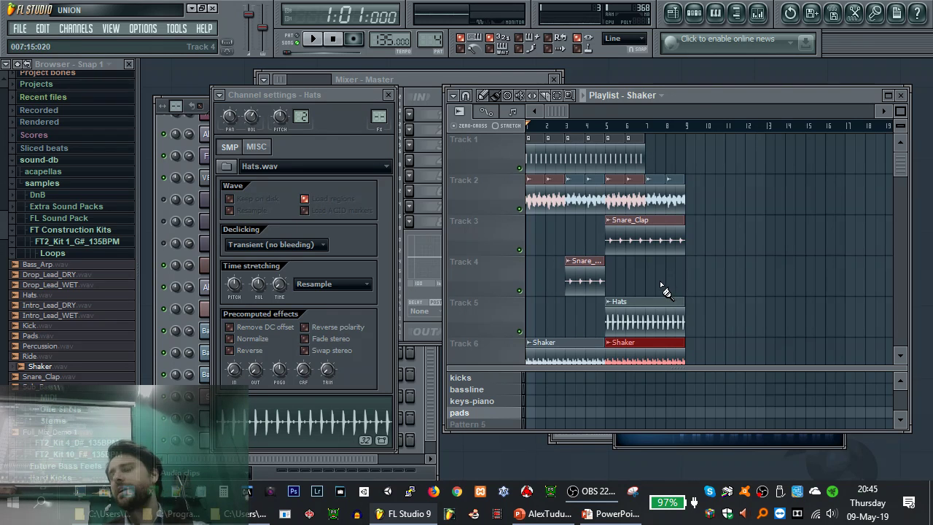
{"action": "left_click_drag", "start_coordinate": [579, 282], "coordinate": [569, 242]}
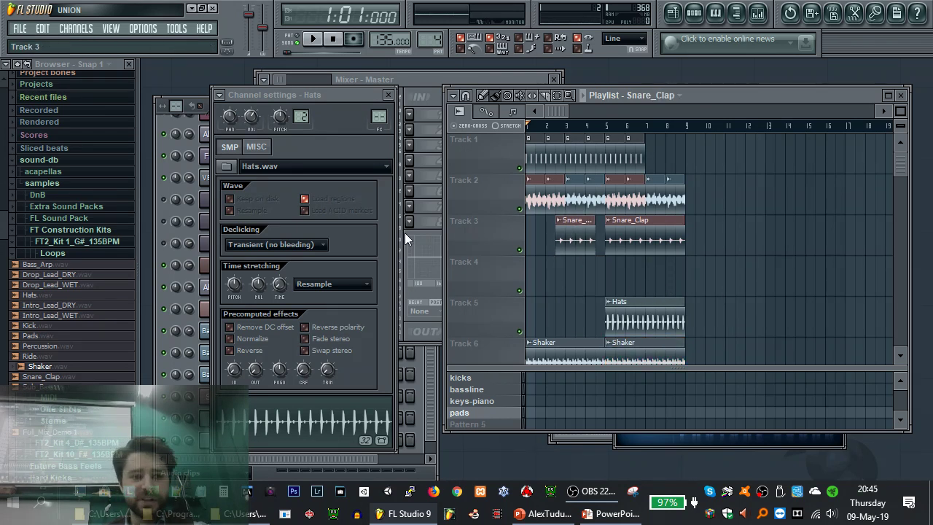
Collapse the kit's Loops folder, open its MIDI folder, and play the arrangement from bar 1 before stopping it
{"action": "left_click", "coordinate": [55, 253]}
{"action": "left_click", "coordinate": [63, 265]}
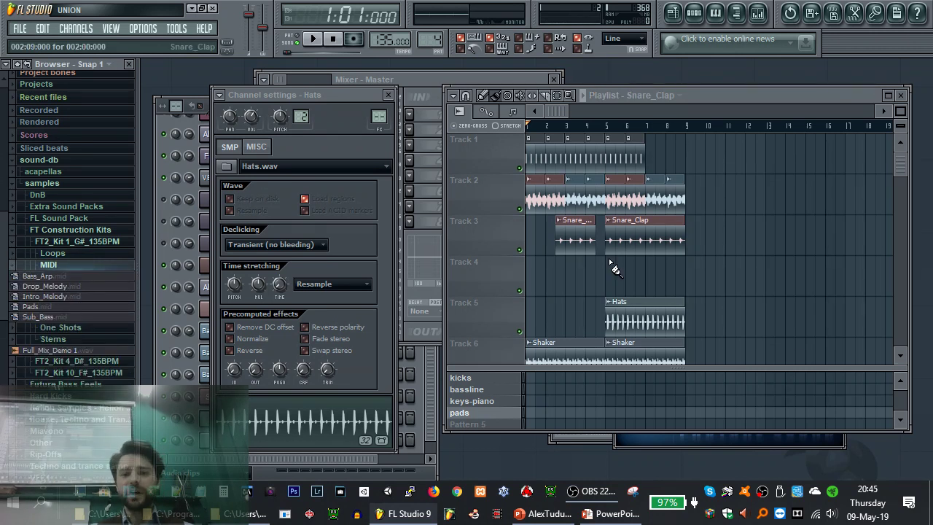
{"action": "key", "text": "space"}
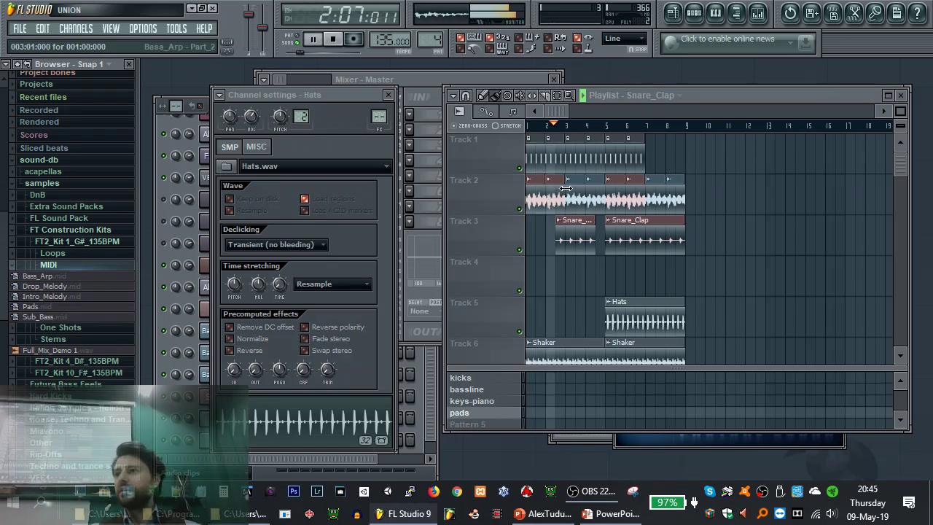
{"action": "key", "text": "space"}
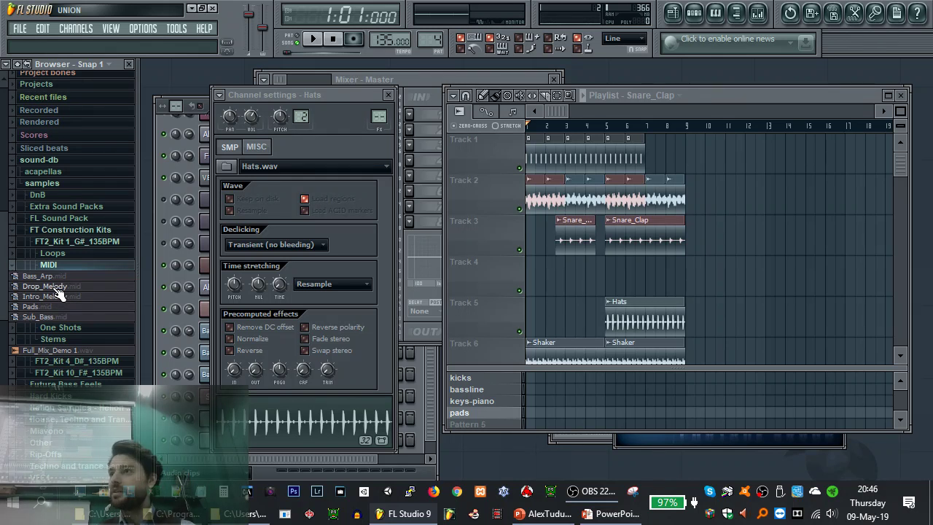
Move the Channel settings window aside and clone the Above clouds channel that holds the pad notes
{"action": "left_click_drag", "start_coordinate": [308, 96], "coordinate": [692, 83]}
{"action": "left_click", "coordinate": [219, 457]}
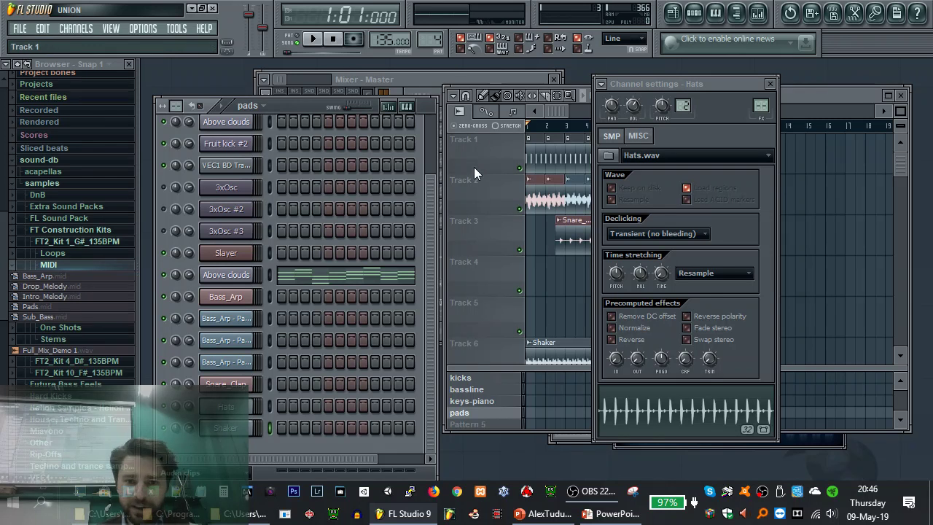
{"action": "left_click", "coordinate": [244, 276]}
{"action": "right_click", "coordinate": [233, 276]}
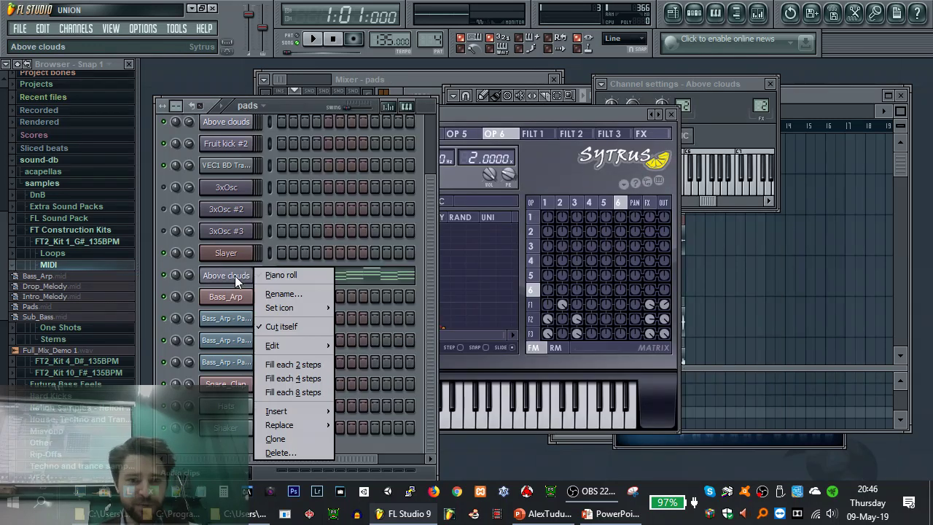
{"action": "left_click", "coordinate": [282, 438]}
{"action": "left_click", "coordinate": [270, 299]}
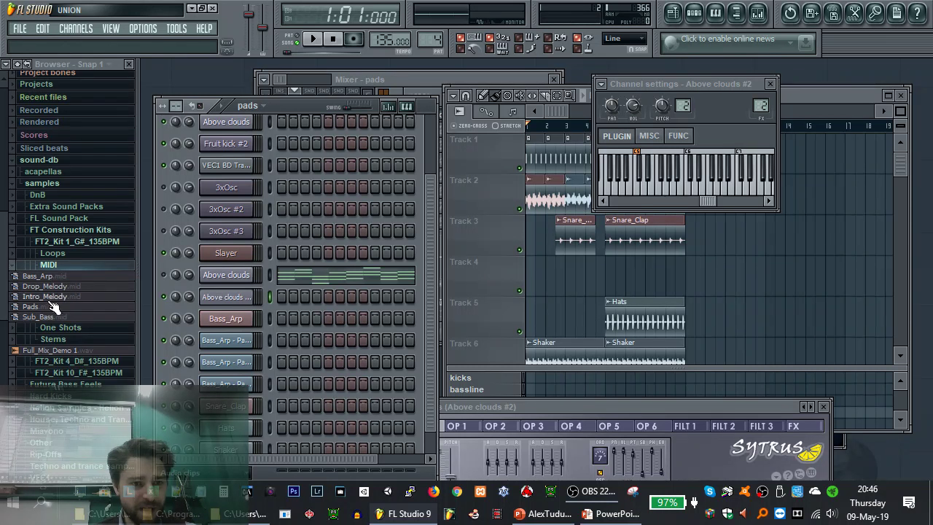
Try to load the Pads MIDI file onto the cloned channel, and view the original Above clouds notes in the piano roll
{"action": "left_click_drag", "start_coordinate": [42, 309], "coordinate": [239, 300]}
{"action": "left_click_drag", "start_coordinate": [237, 298], "coordinate": [238, 298]}
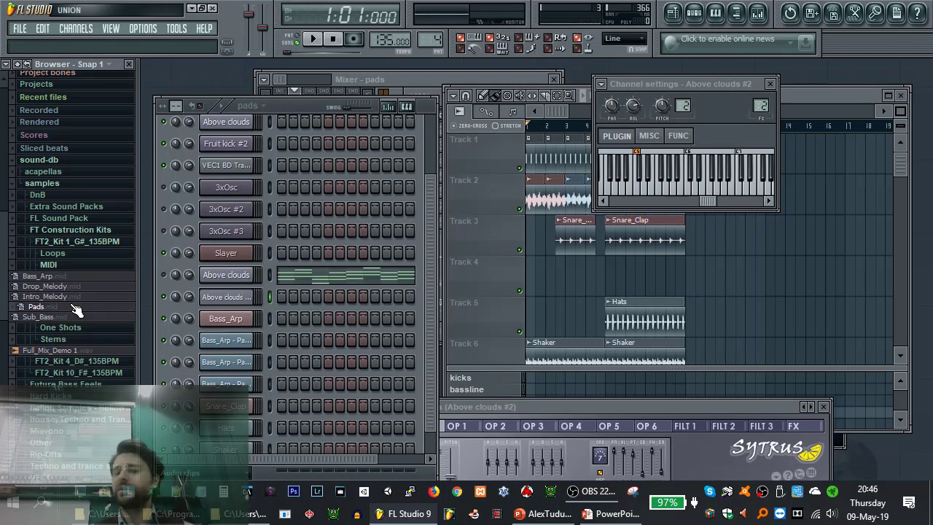
{"action": "left_click", "coordinate": [335, 273]}
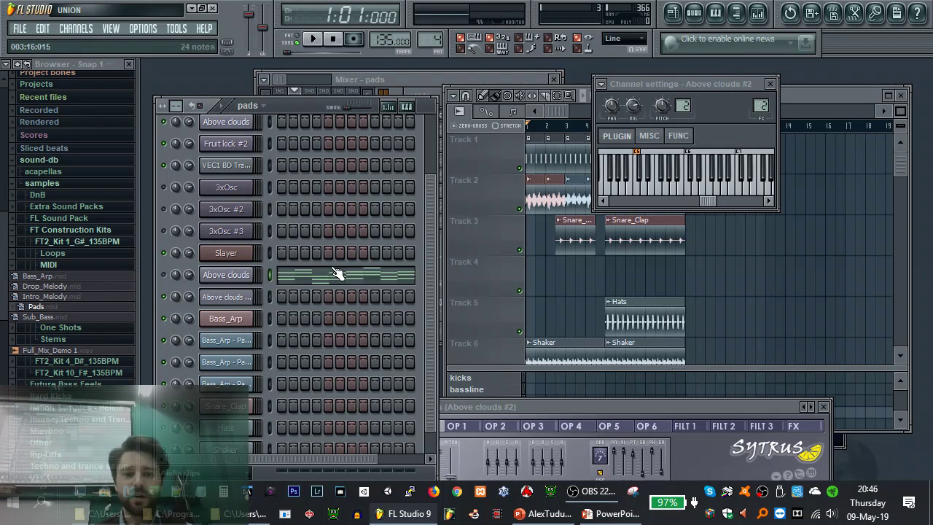
{"action": "left_click", "coordinate": [376, 281]}
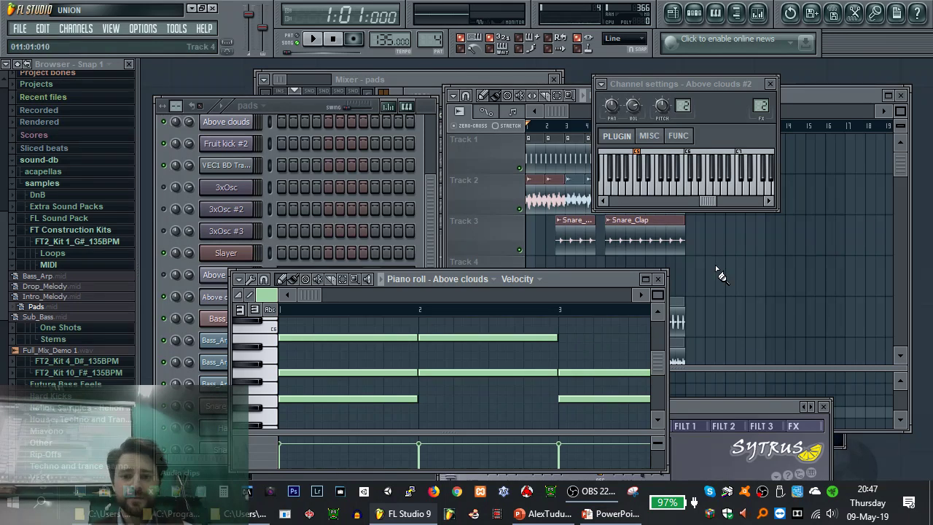
{"action": "left_click", "coordinate": [659, 281]}
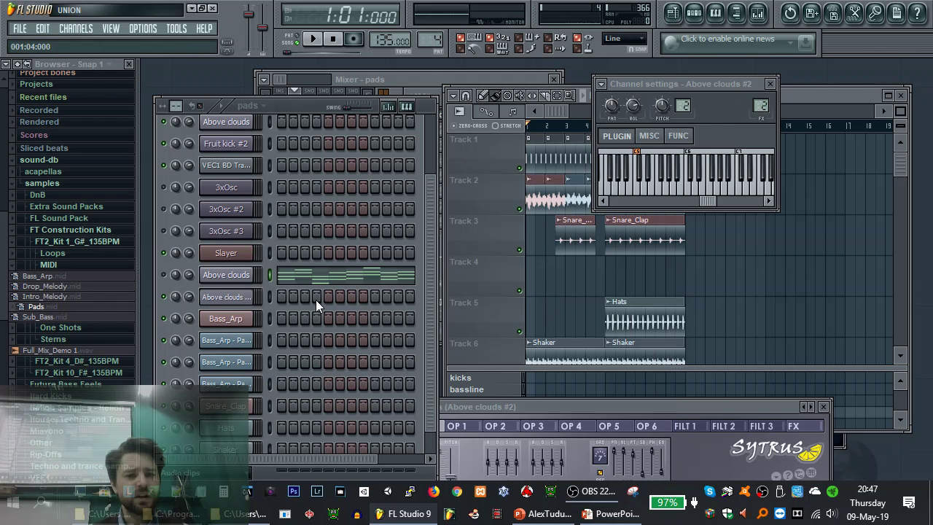
Audition the Pads loop from the kit's Loops folder and raise the system volume
{"action": "left_click", "coordinate": [69, 253]}
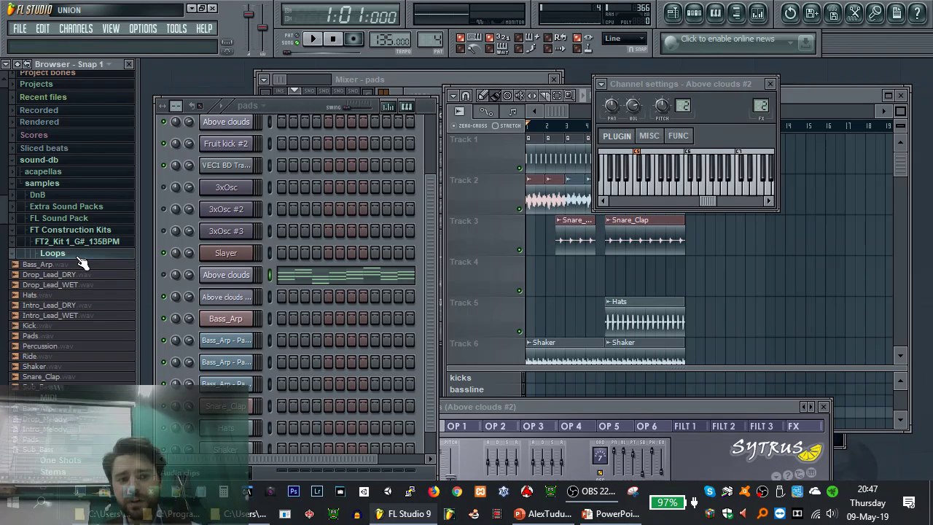
{"action": "left_click", "coordinate": [36, 335]}
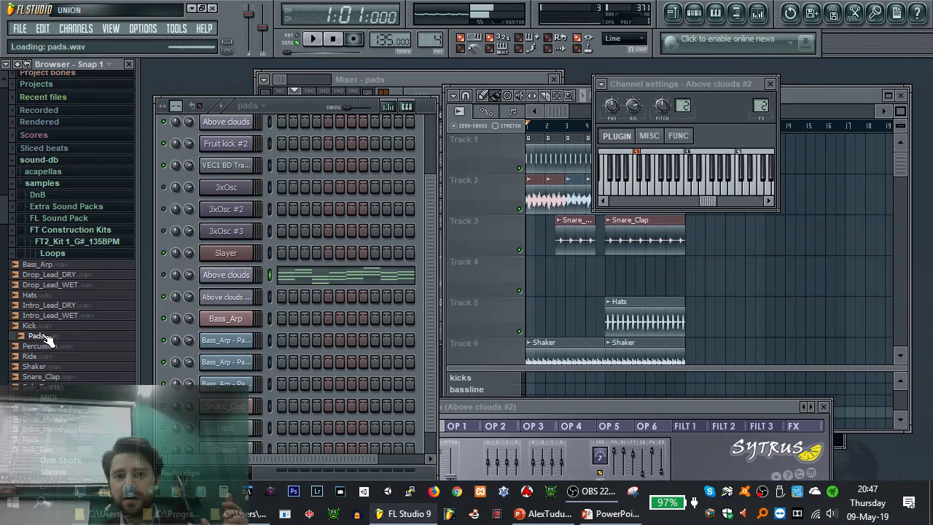
{"action": "key", "text": "XF86AudioRaiseVolume"}
{"action": "key", "text": "XF86AudioRaiseVolume"}
{"action": "key", "text": "XF86AudioRaiseVolume"}
{"action": "key", "text": "XF86AudioRaiseVolume"}
{"action": "key", "text": "XF86AudioRaiseVolume"}
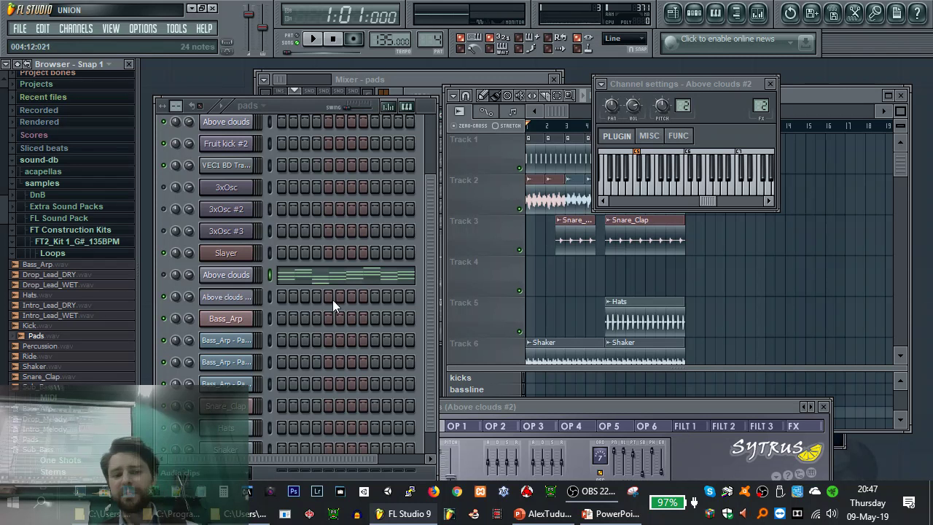
Select the Above clouds #2 channel and play it live to hear its sound
{"action": "left_click", "coordinate": [238, 305]}
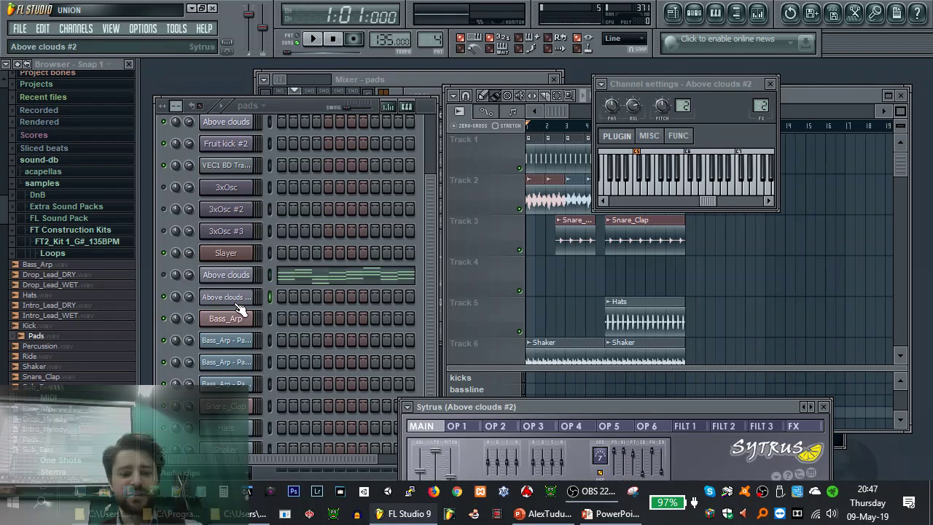
{"action": "key", "text": "v"}
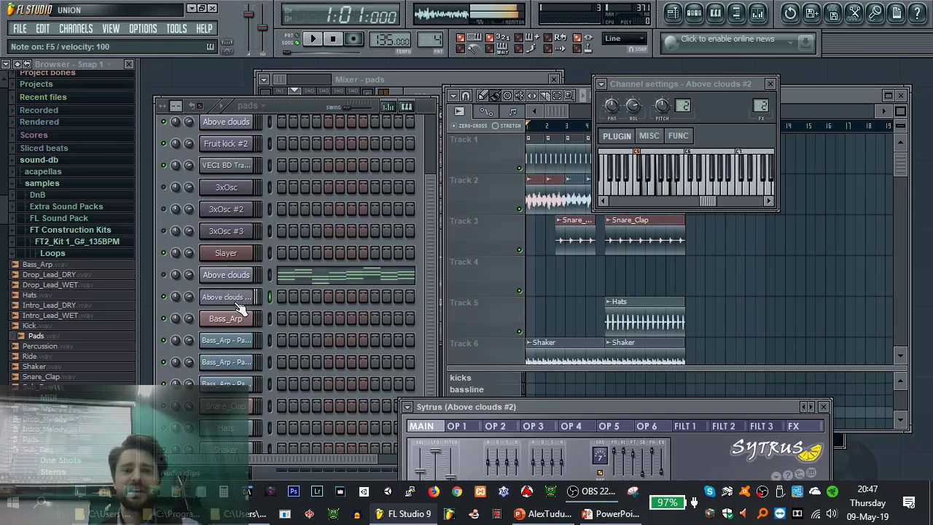
{"action": "left_click", "coordinate": [195, 298]}
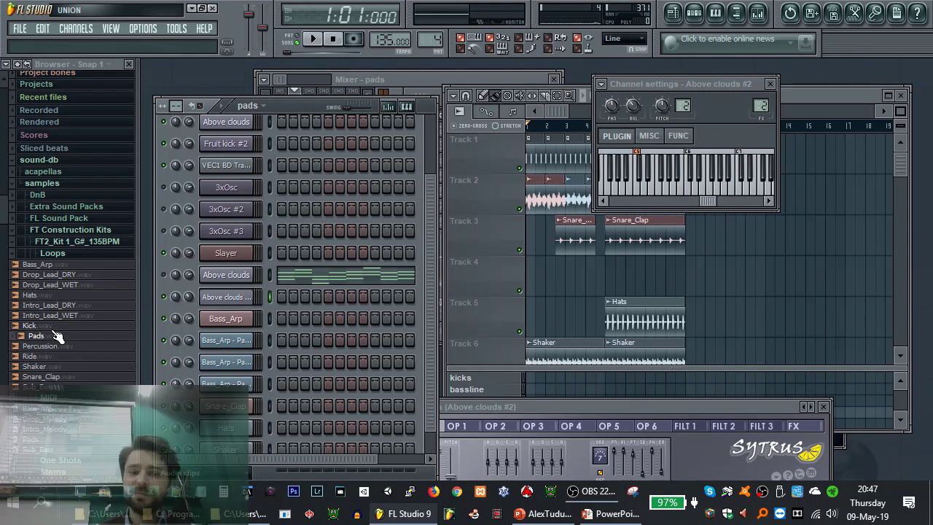
Import all tracks of the Pads MIDI file into the Above clouds #2 channel
{"action": "left_click_drag", "start_coordinate": [57, 336], "coordinate": [245, 296]}
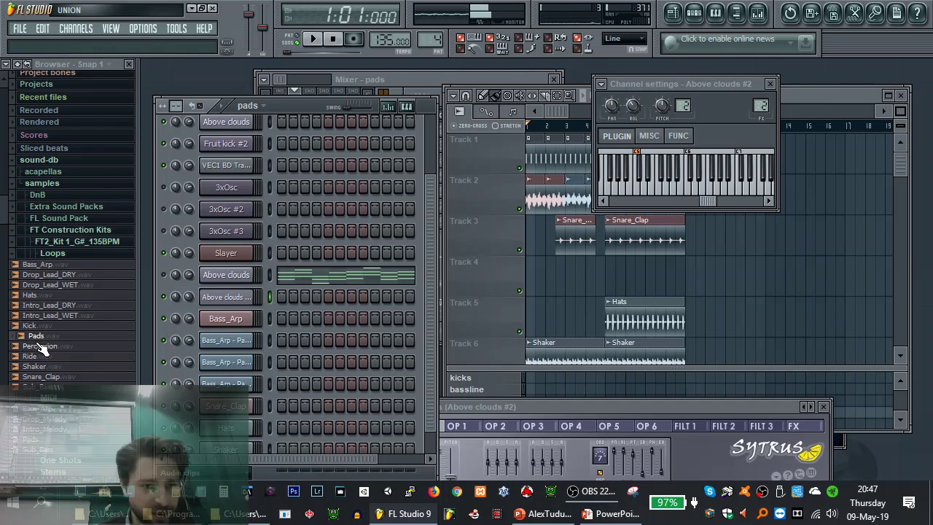
{"action": "scroll", "coordinate": [94, 300], "scroll_direction": "down", "scroll_amount": 1}
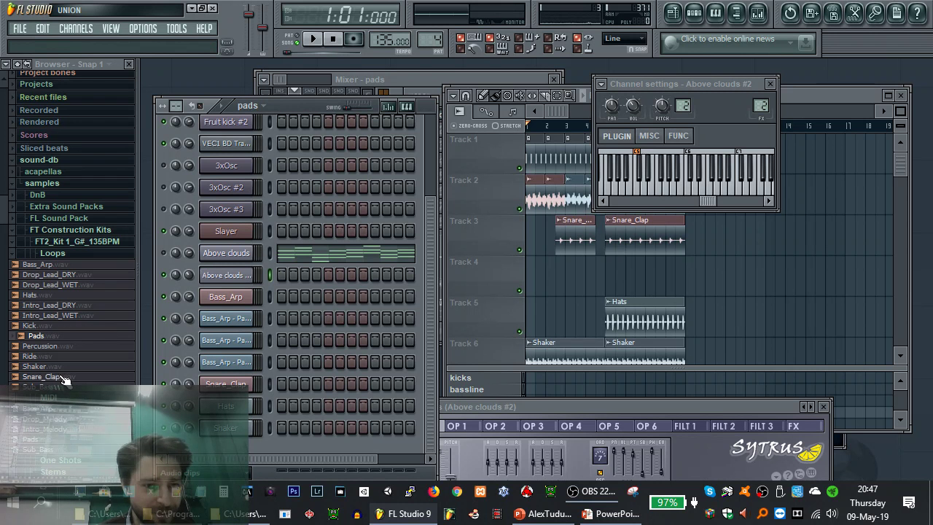
{"action": "left_click_drag", "start_coordinate": [35, 446], "coordinate": [234, 272]}
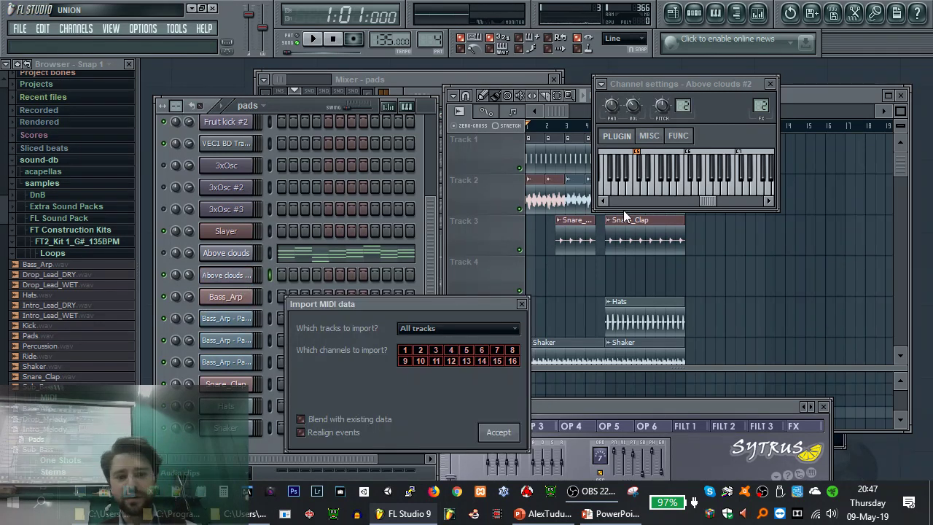
{"action": "left_click", "coordinate": [461, 327]}
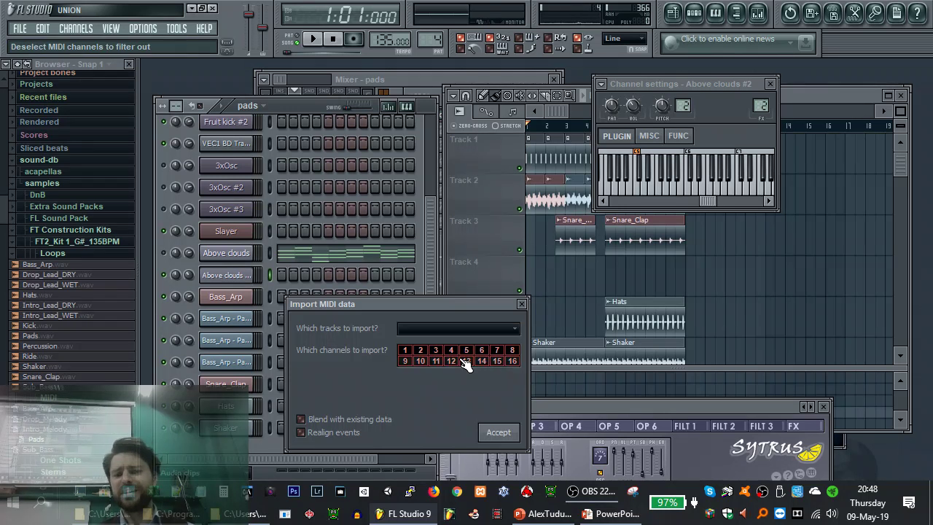
{"action": "left_click", "coordinate": [442, 343]}
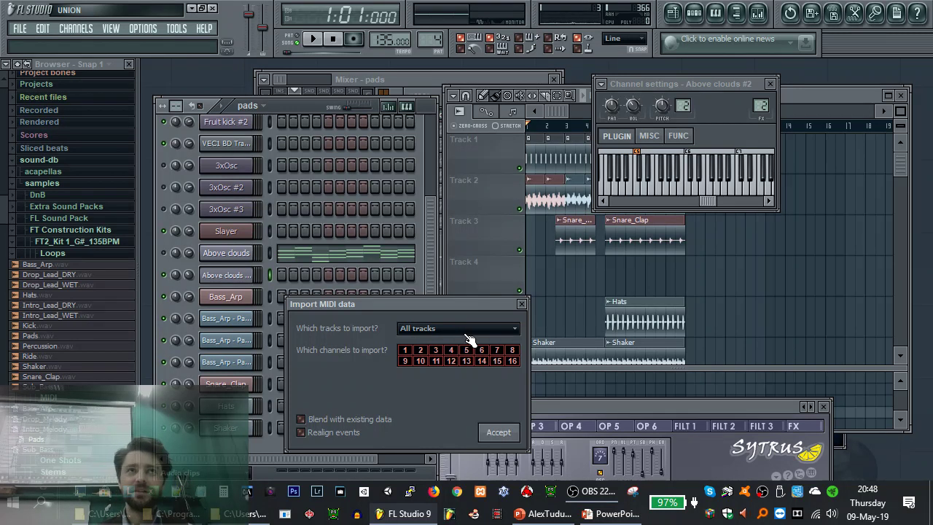
{"action": "left_click", "coordinate": [499, 431]}
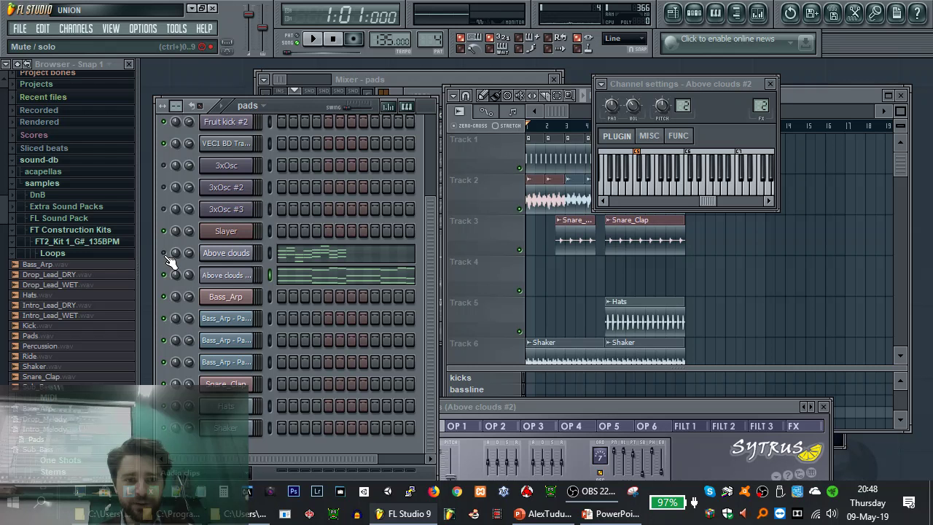
Examine the imported Above clouds #2 notes across their full length in an enlarged piano roll, and restore its window size
{"action": "left_click", "coordinate": [372, 281]}
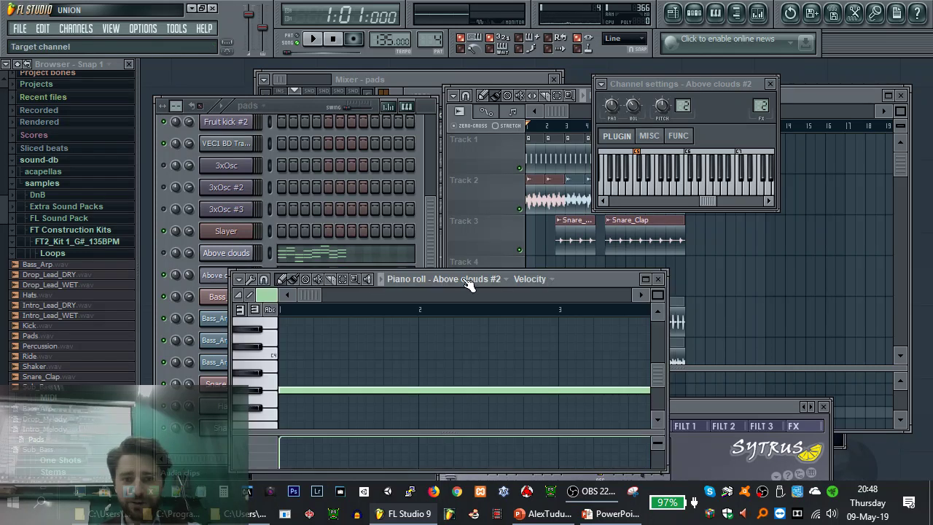
{"action": "double_click", "coordinate": [593, 275]}
{"action": "scroll", "coordinate": [546, 239], "scroll_direction": "down", "scroll_amount": 5}
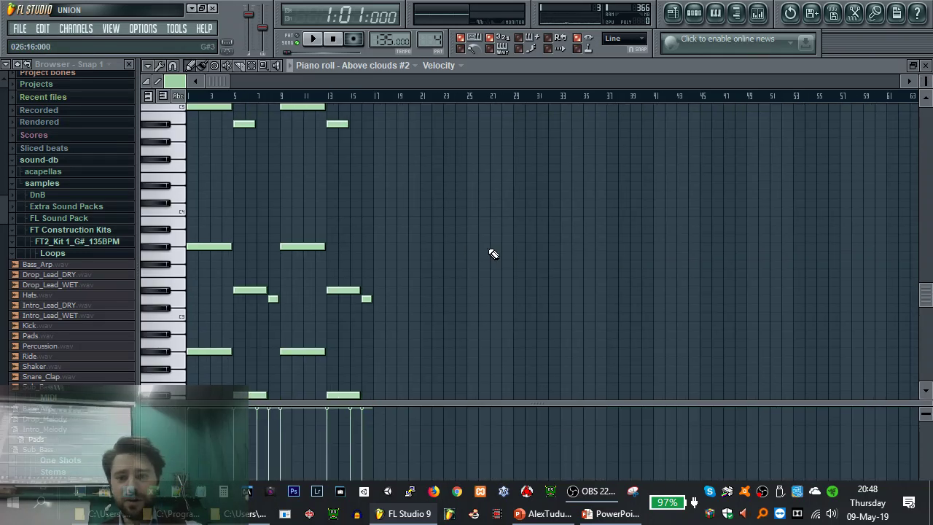
{"action": "left_click_drag", "start_coordinate": [598, 80], "coordinate": [223, 102]}
{"action": "scroll", "coordinate": [345, 187], "scroll_direction": "up", "scroll_amount": 3}
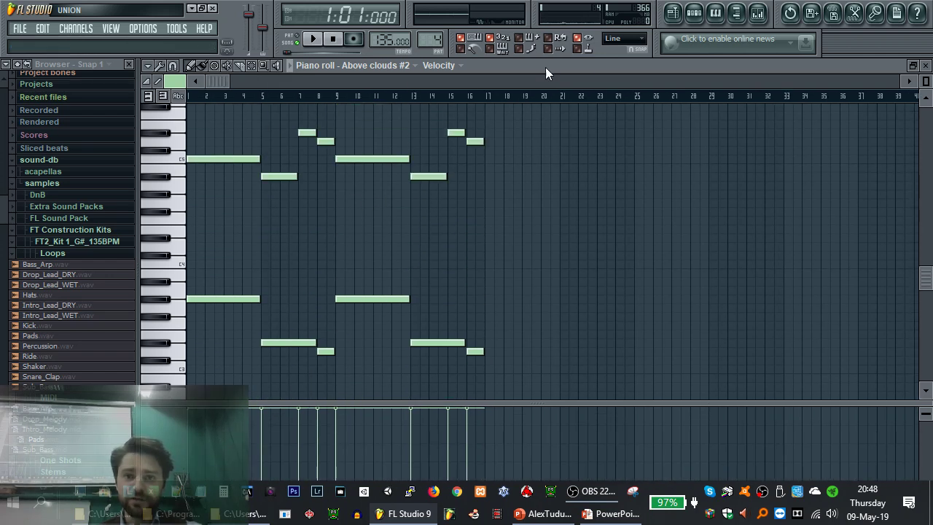
{"action": "double_click", "coordinate": [545, 66]}
Place the pads pattern on Track 7 at bar 1, removing the Snare_Clap clip placed there by mistake
{"action": "left_click", "coordinate": [824, 94]}
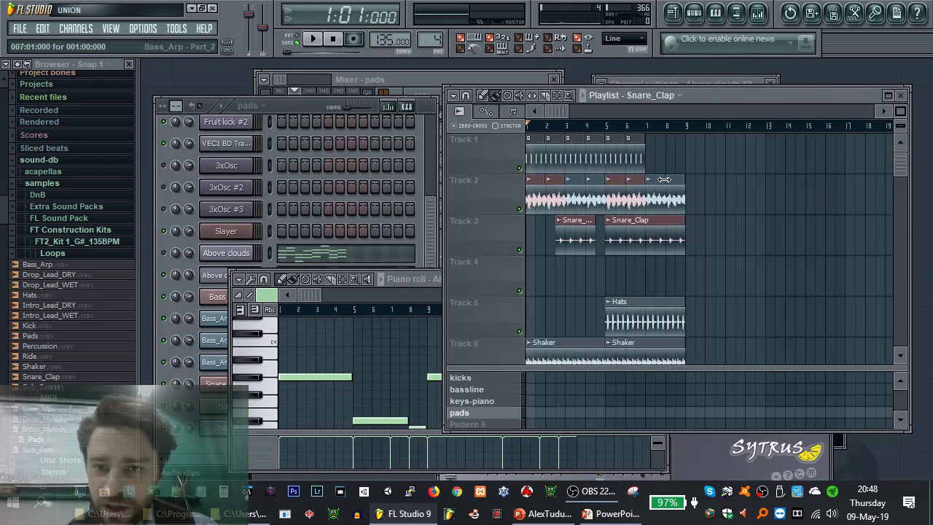
{"action": "scroll", "coordinate": [663, 200], "scroll_direction": "down", "scroll_amount": 3}
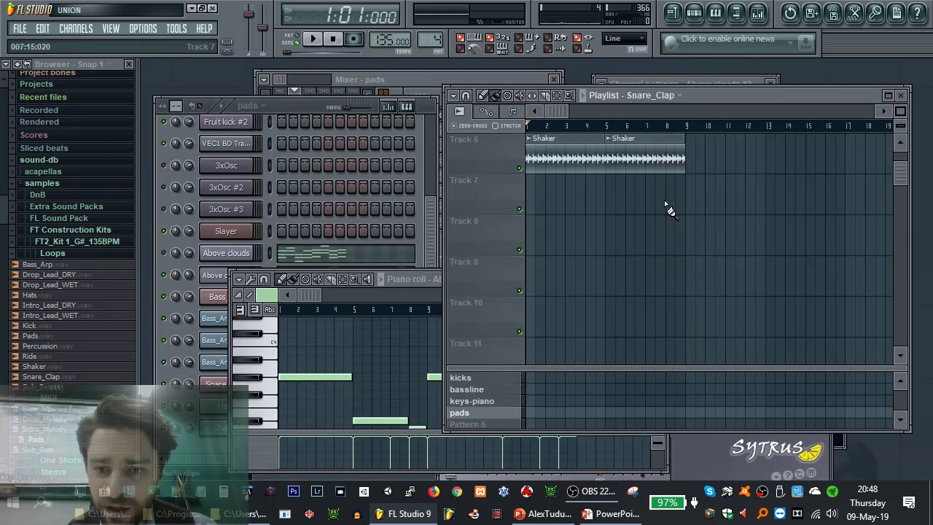
{"action": "left_click", "coordinate": [294, 109]}
{"action": "left_click", "coordinate": [543, 280]}
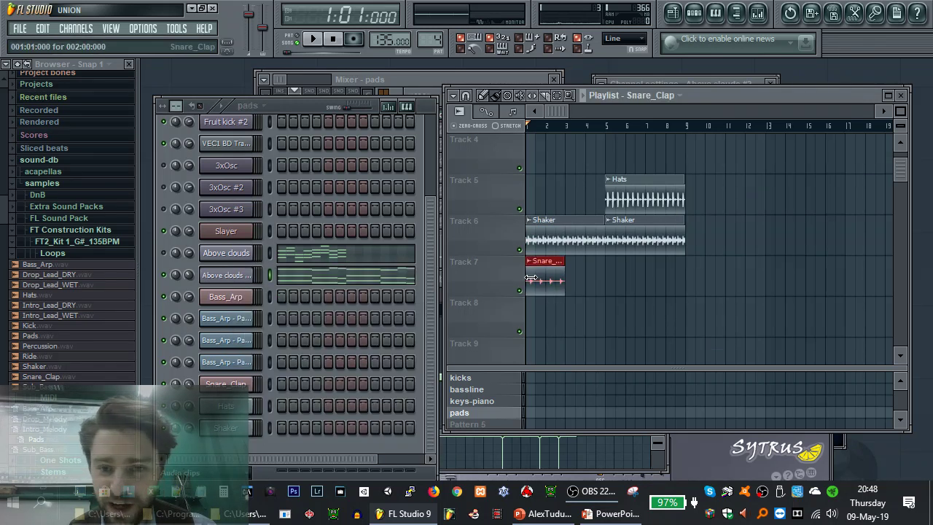
{"action": "right_click", "coordinate": [544, 277]}
{"action": "scroll", "coordinate": [475, 414], "scroll_direction": "up", "scroll_amount": 1}
{"action": "scroll", "coordinate": [475, 414], "scroll_direction": "down", "scroll_amount": 1}
{"action": "left_click", "coordinate": [546, 275]}
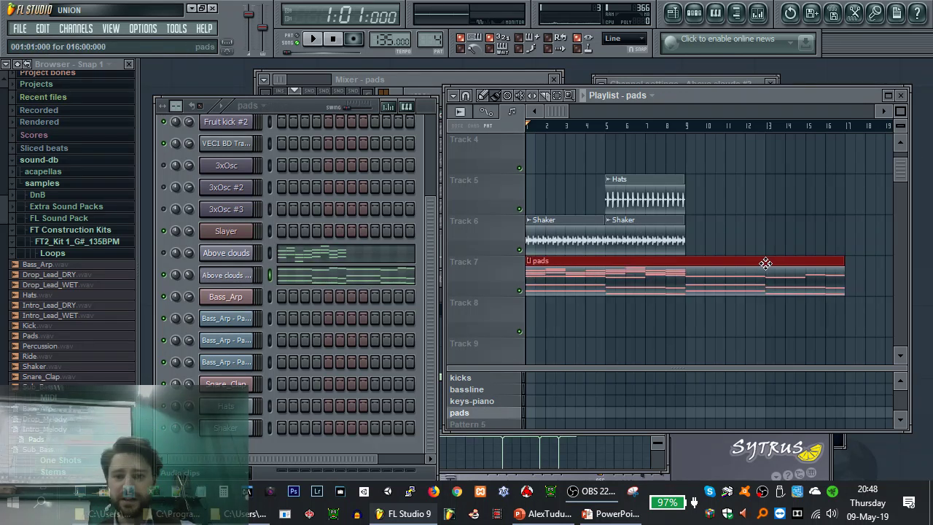
Select the clips on Tracks 1 to 5 in bars 1 to 8 and duplicate them from bar 9
{"action": "scroll", "coordinate": [702, 268], "scroll_direction": "up", "scroll_amount": 3}
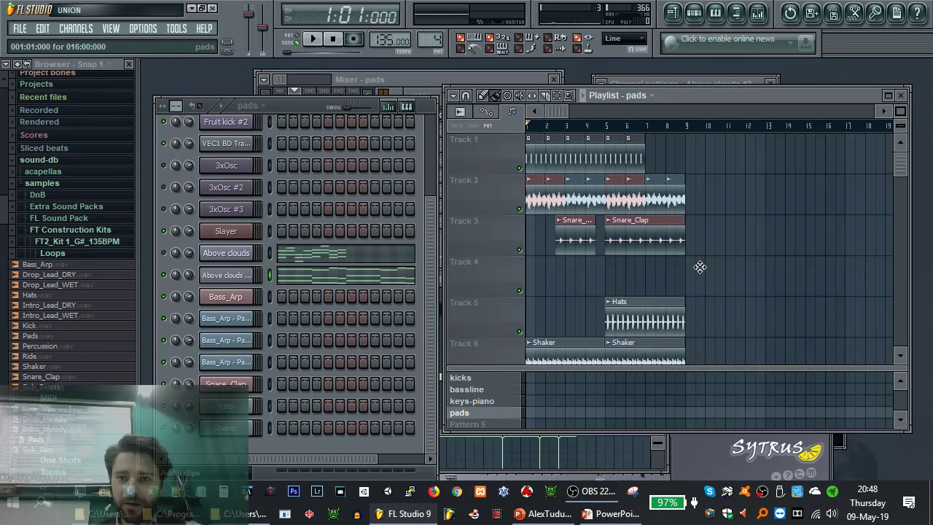
{"action": "left_click_drag", "start_coordinate": [698, 134], "coordinate": [506, 315]}
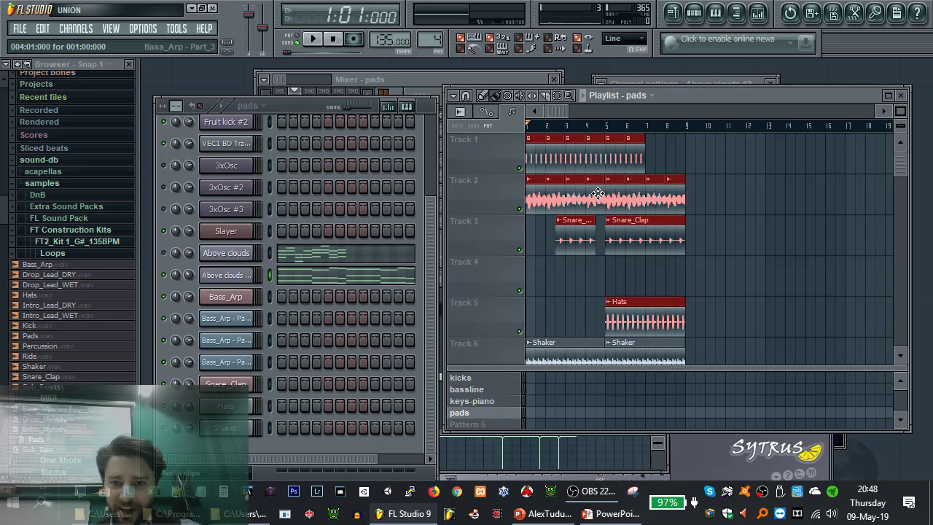
{"action": "key", "text": "ctrl+b"}
Move the short Snare_Clap clips on Track 3 to bars 3 and 9, and extend the bar 9 clip up to bar 13
{"action": "left_click_drag", "start_coordinate": [725, 182], "coordinate": [766, 182]}
{"action": "left_click_drag", "start_coordinate": [731, 239], "coordinate": [700, 239]}
{"action": "left_click_drag", "start_coordinate": [574, 239], "coordinate": [584, 239]}
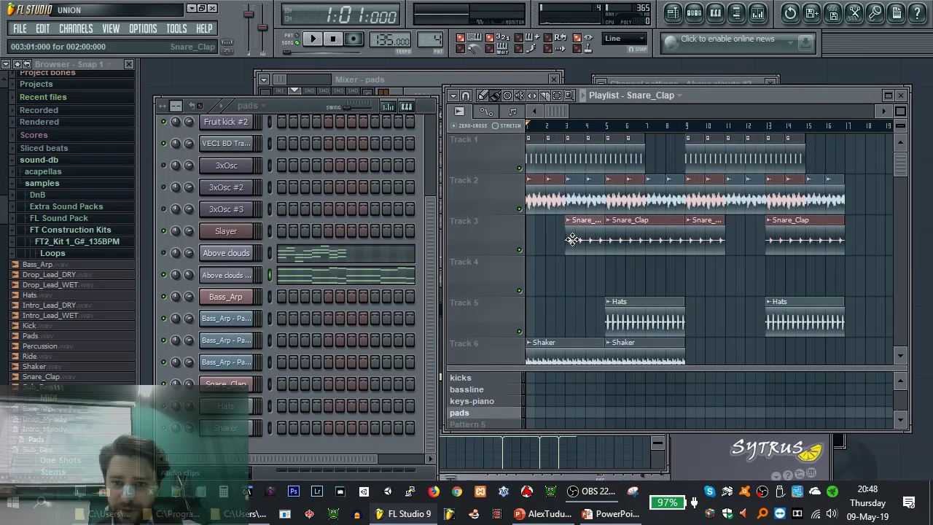
{"action": "left_click_drag", "start_coordinate": [730, 246], "coordinate": [765, 240]}
{"action": "mouse_move", "coordinate": [686, 241]}
{"action": "left_mouse_down"}
{"action": "mouse_move", "coordinate": [702, 238]}
{"action": "mouse_move", "coordinate": [688, 239]}
{"action": "left_mouse_up"}
Add a Hats clip at bar 9 on Track 5 and Shaker clips at bars 9 and 13 on Track 6
{"action": "left_click", "coordinate": [786, 321]}
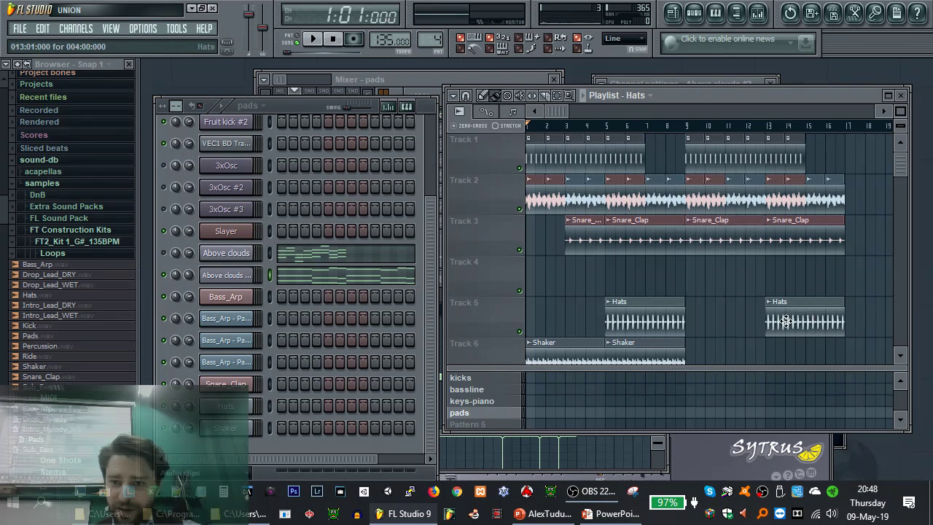
{"action": "mouse_move", "coordinate": [766, 321]}
{"action": "left_mouse_down"}
{"action": "mouse_move", "coordinate": [692, 322]}
{"action": "mouse_move", "coordinate": [777, 323]}
{"action": "mouse_move", "coordinate": [767, 322]}
{"action": "left_mouse_up"}
{"action": "left_click", "coordinate": [694, 320]}
{"action": "scroll", "coordinate": [705, 299], "scroll_direction": "down", "scroll_amount": 3}
{"action": "left_click", "coordinate": [663, 246]}
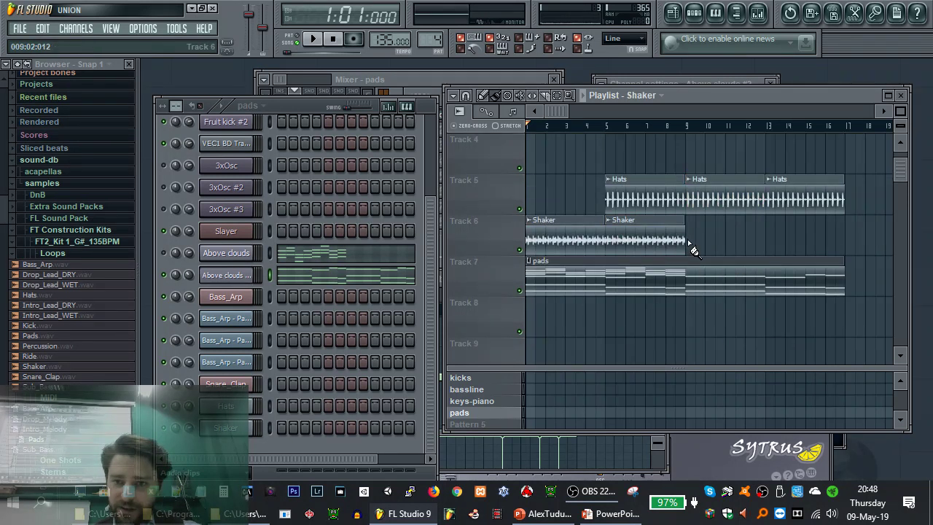
{"action": "left_click_drag", "start_coordinate": [693, 247], "coordinate": [775, 240]}
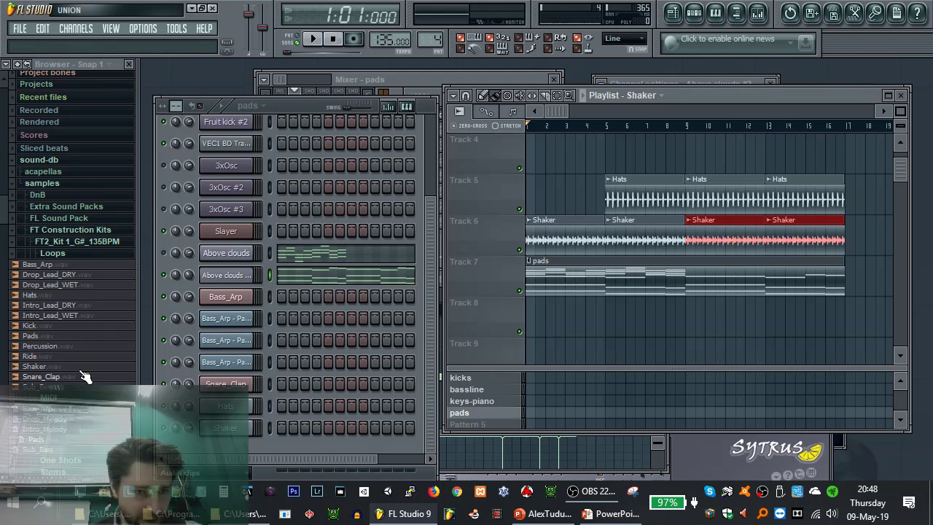
Place Percussion clips on Track 4 at bars 5, 9 and 13, and remove the Hats clip at bar 5 on Track 5
{"action": "left_click_drag", "start_coordinate": [58, 348], "coordinate": [689, 154]}
{"action": "left_click", "coordinate": [776, 158]}
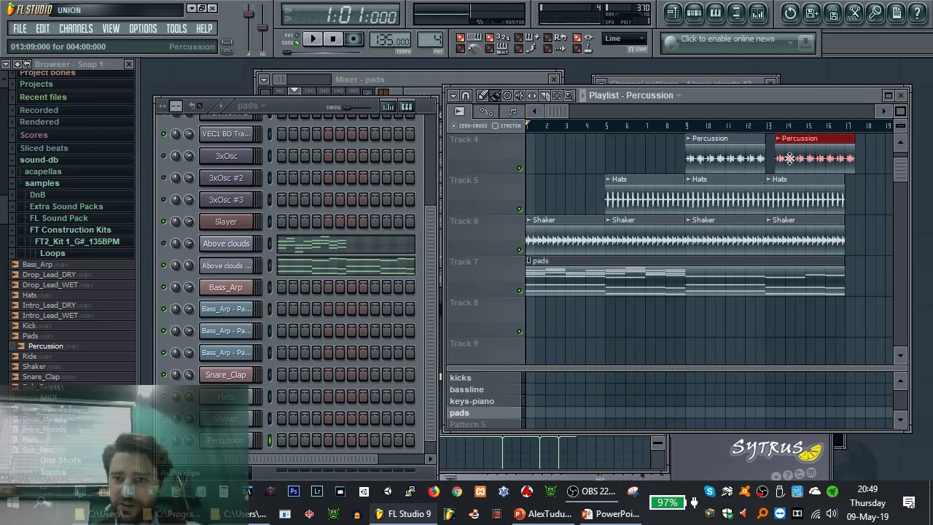
{"action": "right_click", "coordinate": [618, 191]}
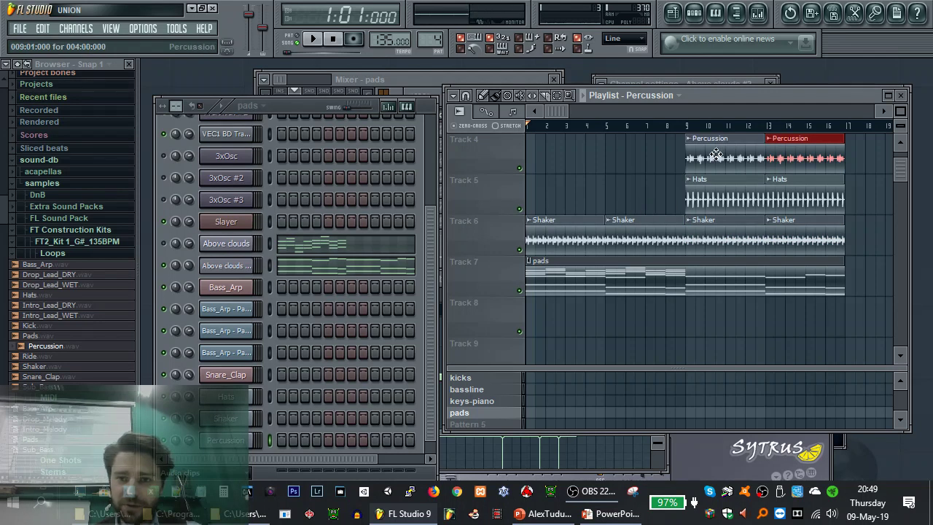
{"action": "left_click", "coordinate": [616, 168]}
{"action": "scroll", "coordinate": [678, 241], "scroll_direction": "down", "scroll_amount": 1}
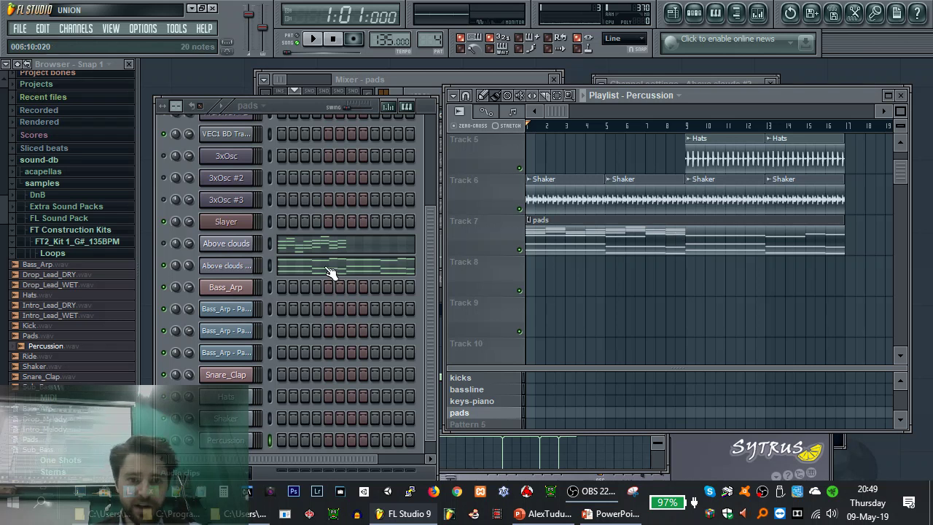
Duplicate the Above clouds channel's notes from bars 1 to 8 into bars 9 to 16, and close the piano roll
{"action": "left_click", "coordinate": [270, 247]}
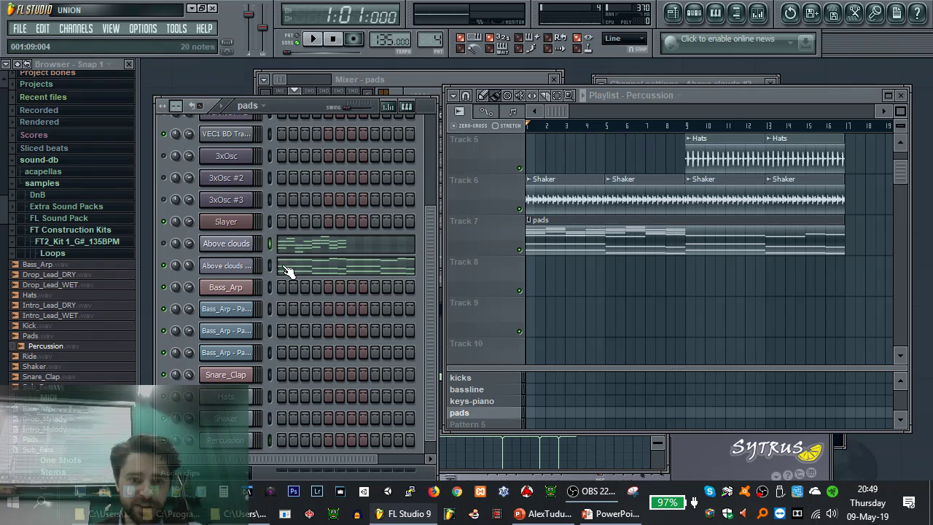
{"action": "left_click", "coordinate": [318, 251]}
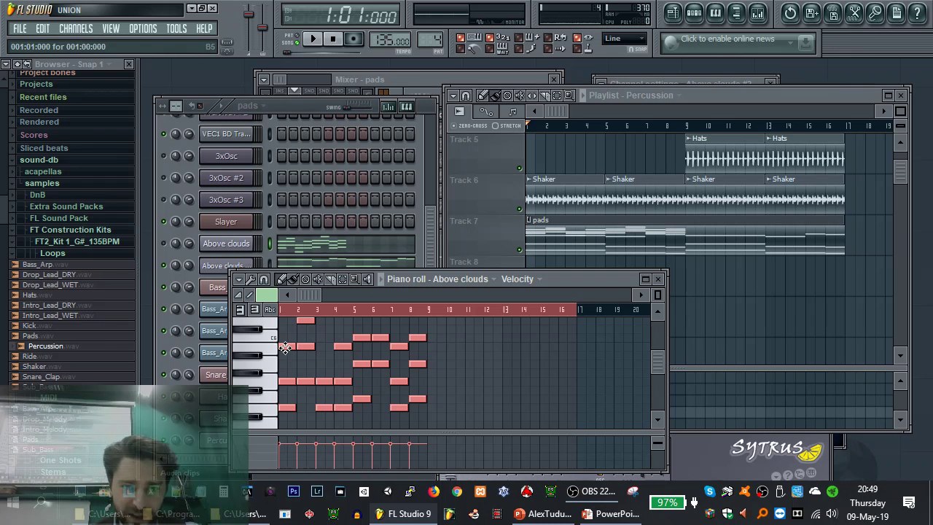
{"action": "key", "text": "ctrl+b"}
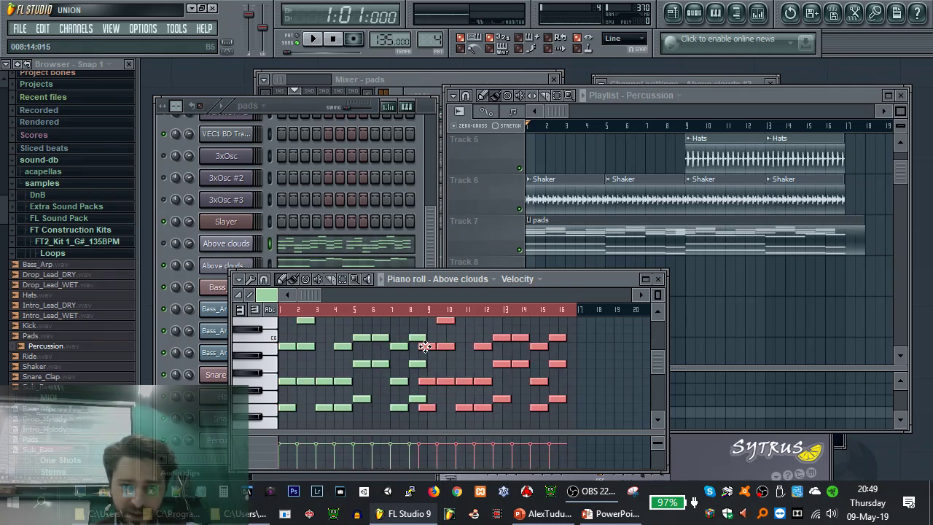
{"action": "left_click", "coordinate": [657, 279]}
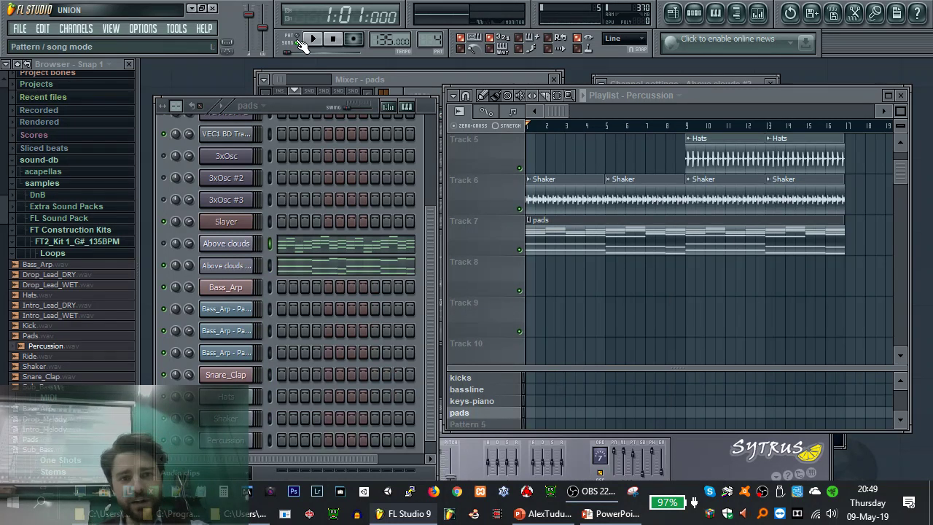
Play the pads pattern and review the Above clouds #2 notes in the piano roll
{"action": "key", "text": "space"}
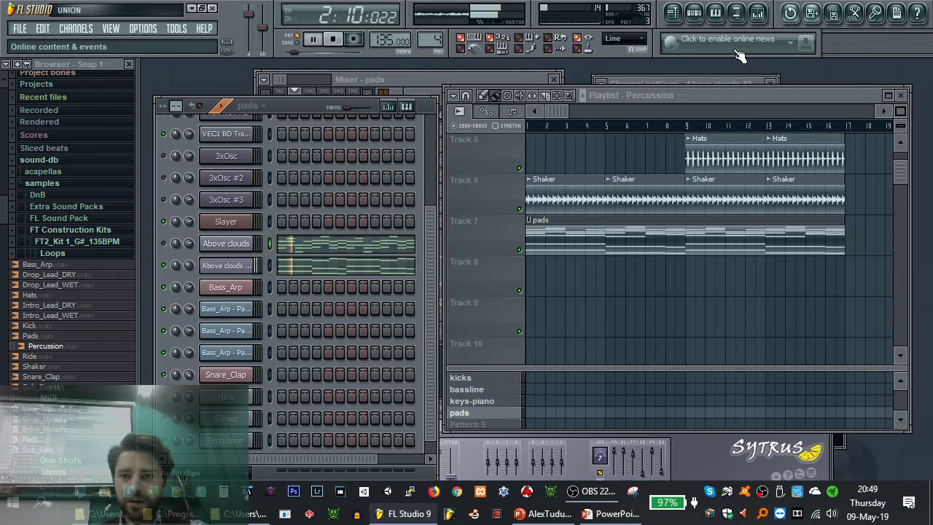
{"action": "left_click", "coordinate": [710, 81]}
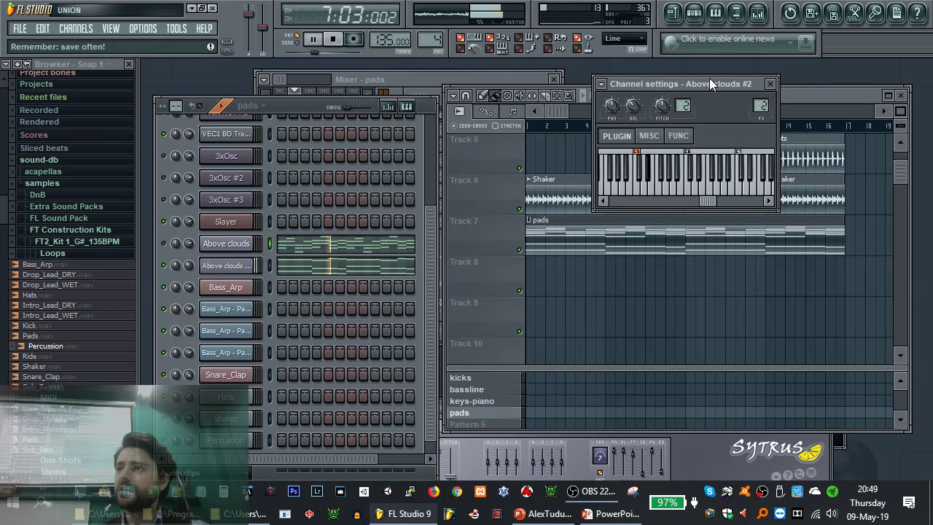
{"action": "left_click", "coordinate": [388, 266]}
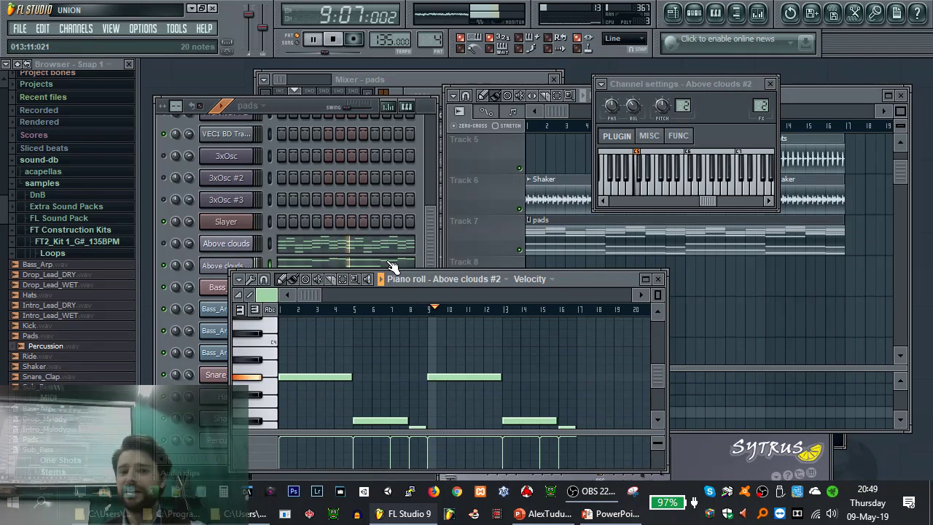
{"action": "left_click_drag", "start_coordinate": [643, 281], "coordinate": [805, 135]}
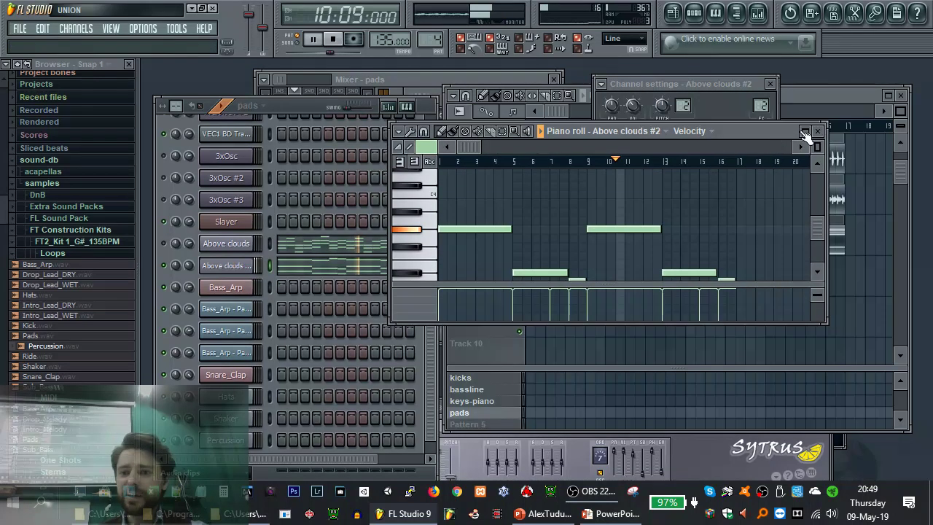
{"action": "left_click", "coordinate": [818, 131]}
Open the Sytrus editor of the Above clouds #2 channel, move it fully into view and stop playback
{"action": "left_click", "coordinate": [233, 266]}
{"action": "left_click", "coordinate": [235, 267]}
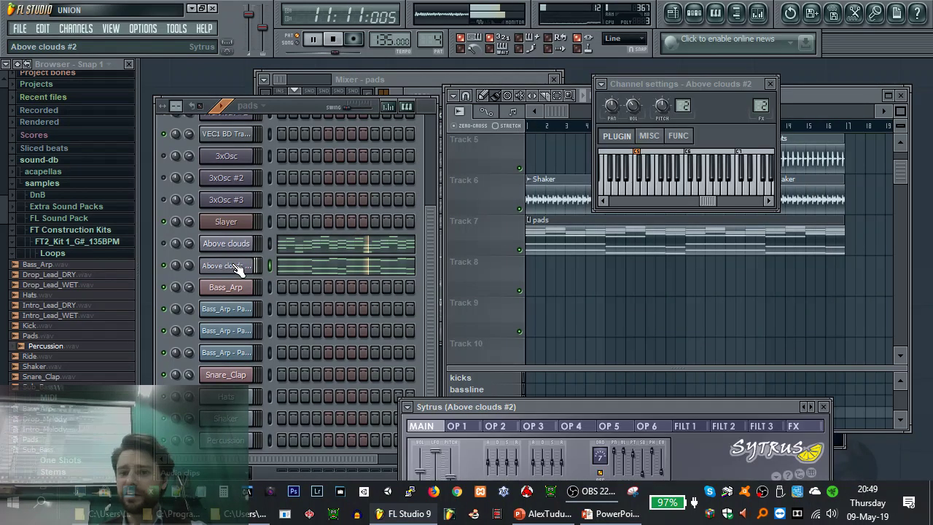
{"action": "left_click_drag", "start_coordinate": [718, 402], "coordinate": [751, 137]}
{"action": "key", "text": "space"}
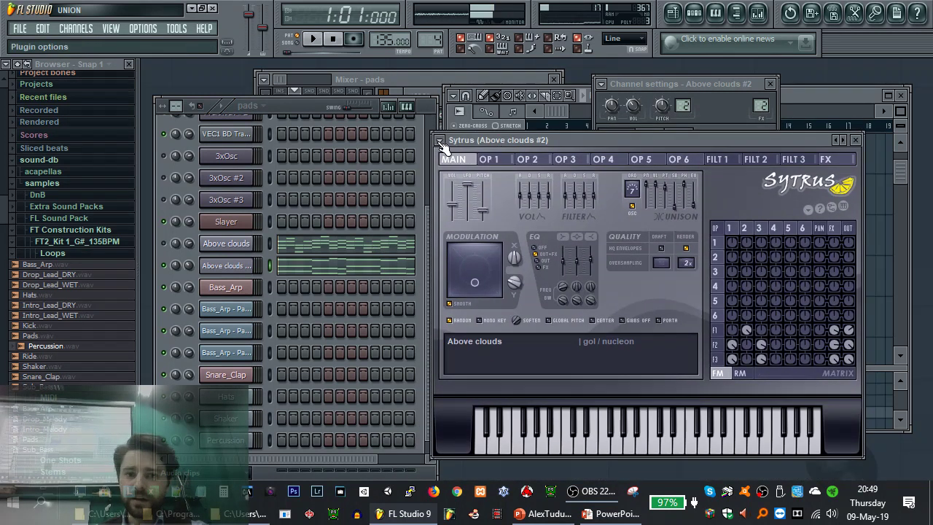
Try the Sytrus pad presets Atmosphere and Dramatic on the Above clouds #2 channel
{"action": "left_click", "coordinate": [439, 142]}
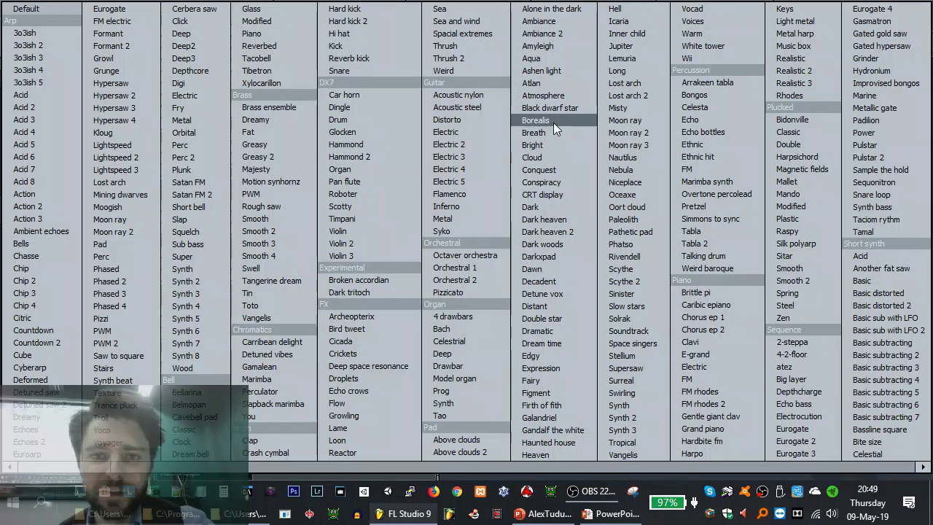
{"action": "left_click", "coordinate": [548, 95]}
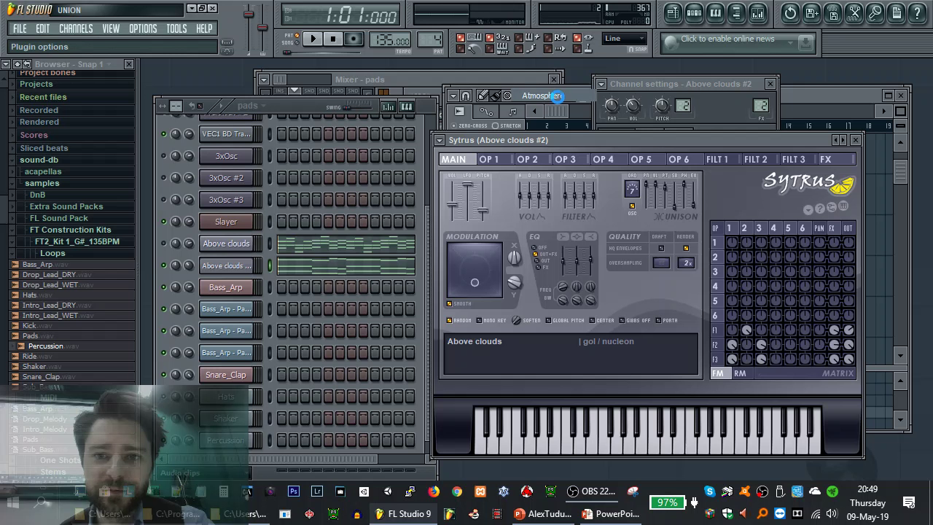
{"action": "key", "text": "space"}
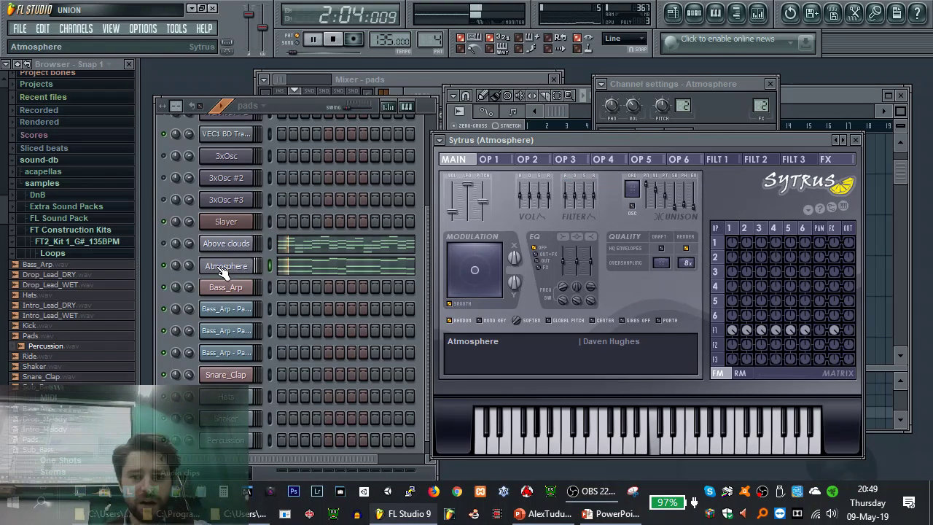
{"action": "left_click", "coordinate": [440, 140]}
{"action": "mouse_move", "coordinate": [463, 182]}
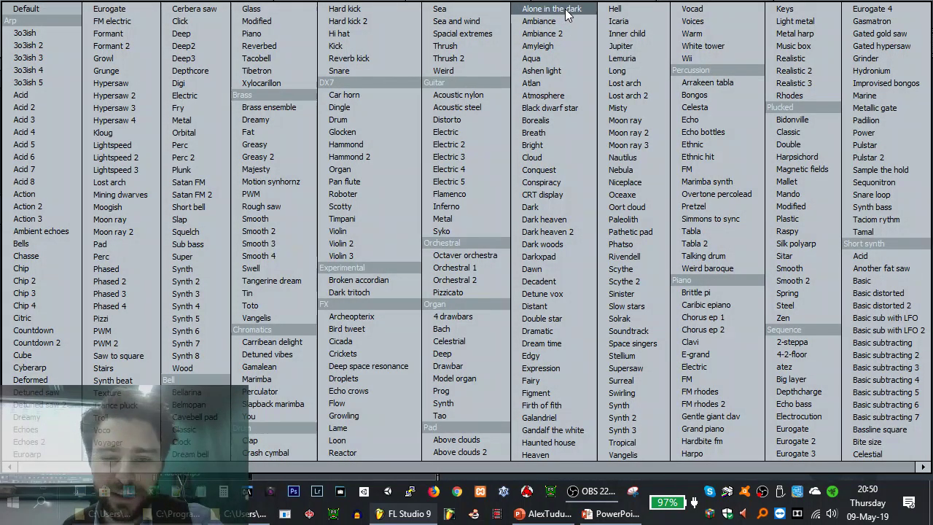
{"action": "left_click", "coordinate": [551, 331]}
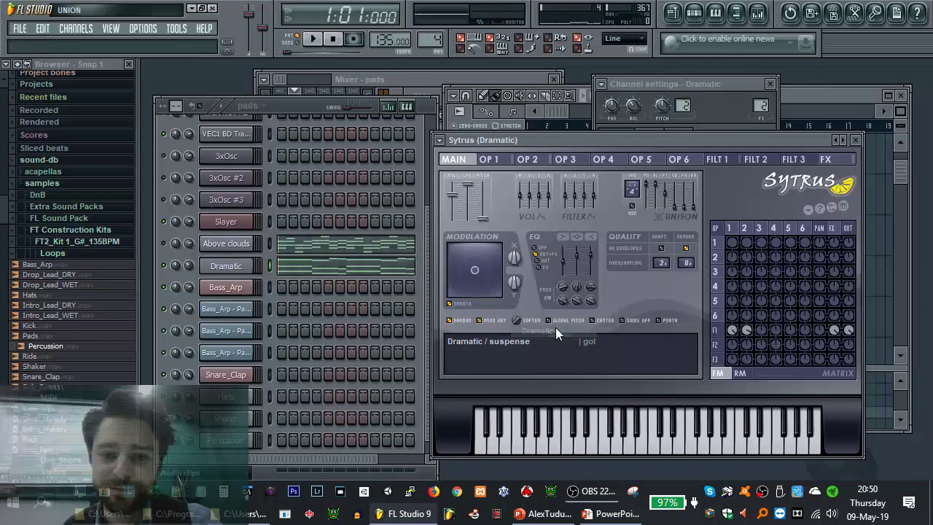
Load the Alone in the dark pad preset in Sytrus and audition it with the pads pattern
{"action": "left_click", "coordinate": [440, 140]}
{"action": "mouse_move", "coordinate": [547, 179]}
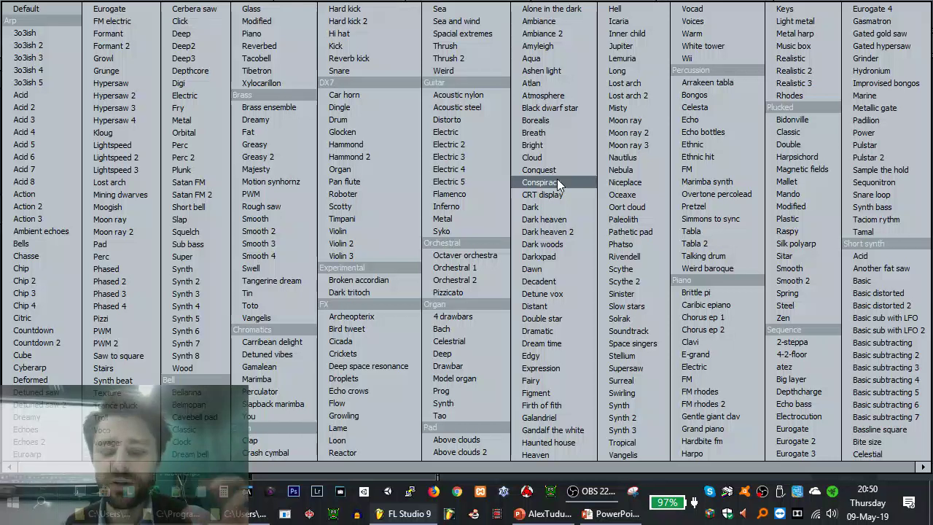
{"action": "left_click", "coordinate": [572, 10]}
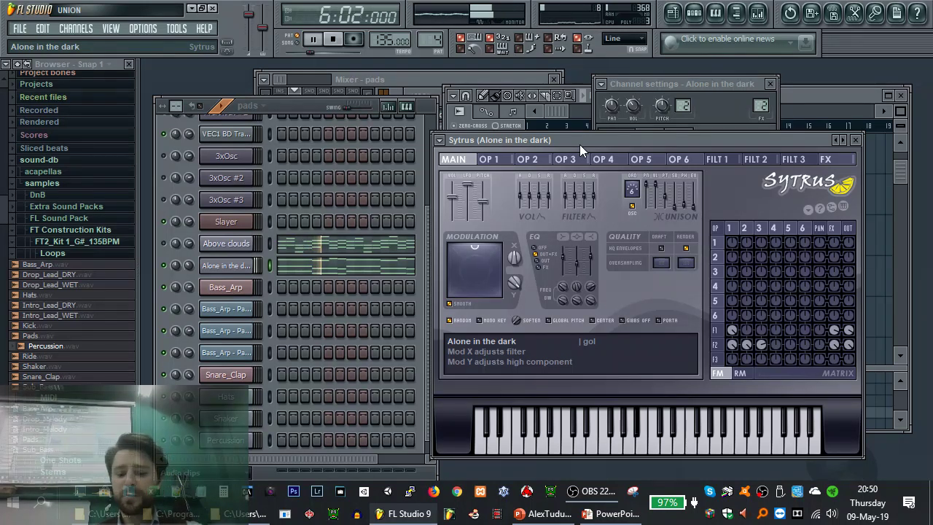
{"action": "key", "text": "space"}
Load the Above clouds 2 preset in Sytrus and sweep its X/Y modulation while the pads pattern plays
{"action": "left_click", "coordinate": [440, 141]}
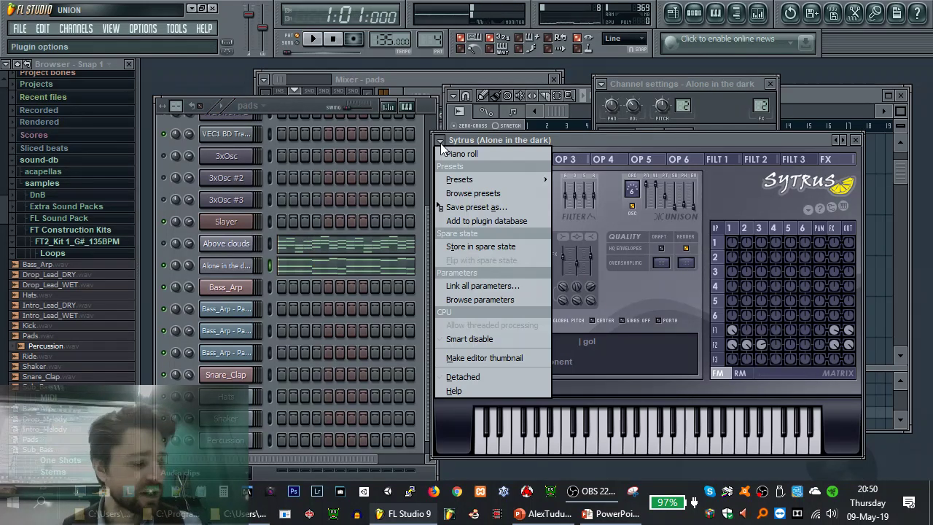
{"action": "mouse_move", "coordinate": [492, 181]}
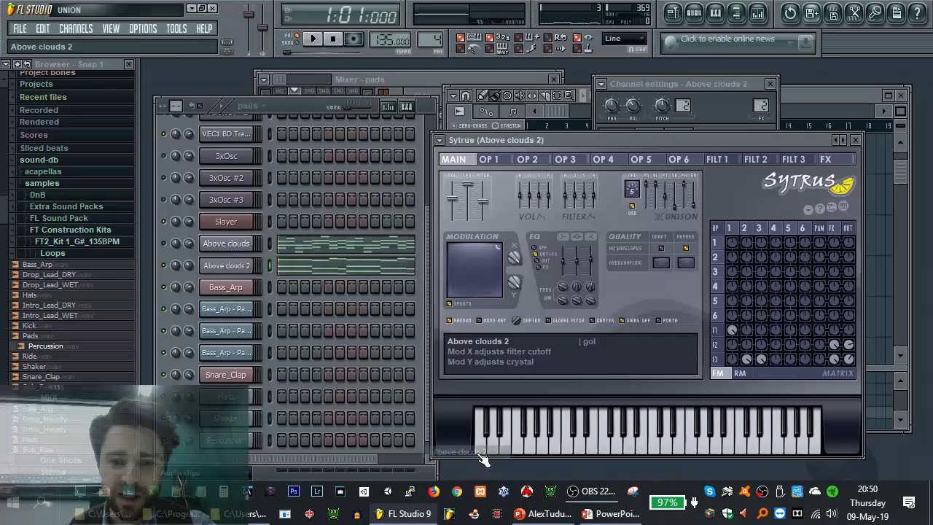
{"action": "left_click", "coordinate": [476, 452]}
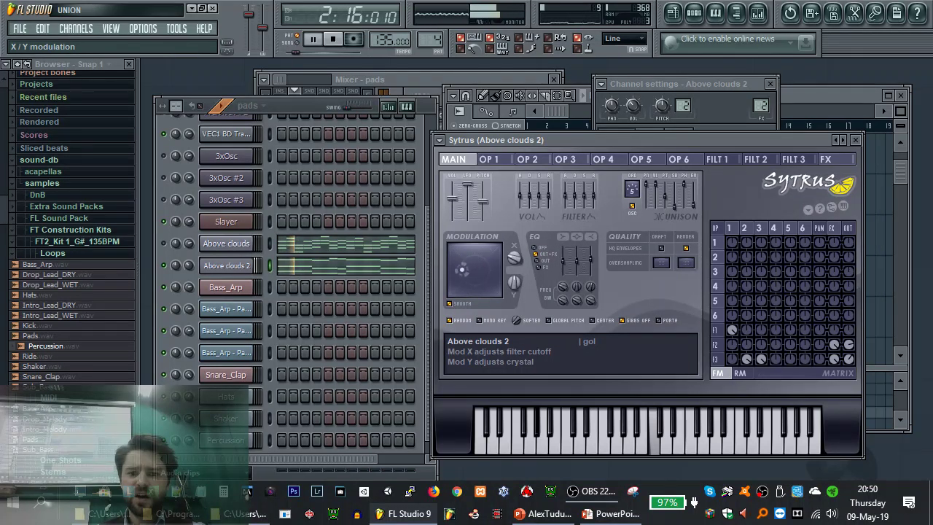
{"action": "left_click_drag", "start_coordinate": [496, 293], "coordinate": [453, 248]}
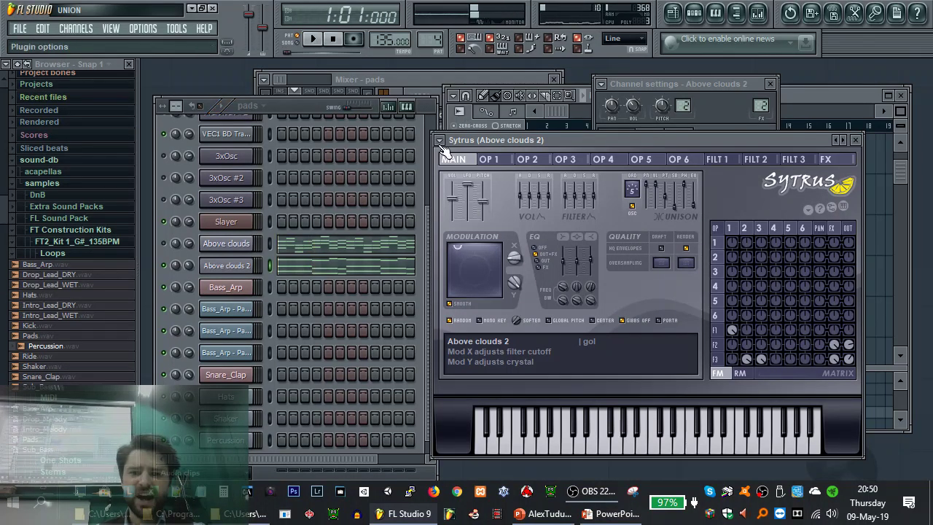
Load the Above clouds preset in Sytrus, adjust its X/Y modulation during playback, and close the editor
{"action": "left_click", "coordinate": [439, 139]}
{"action": "left_click", "coordinate": [456, 440]}
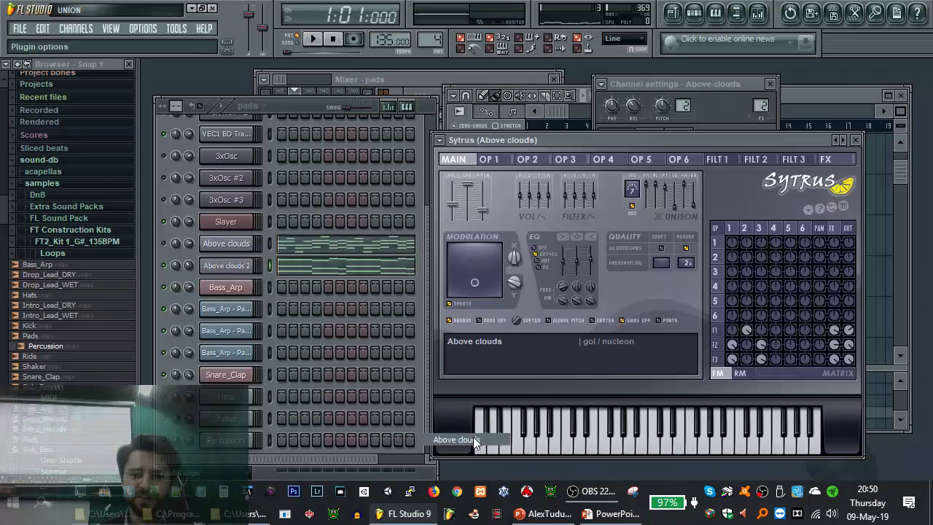
{"action": "left_click_drag", "start_coordinate": [509, 289], "coordinate": [458, 254]}
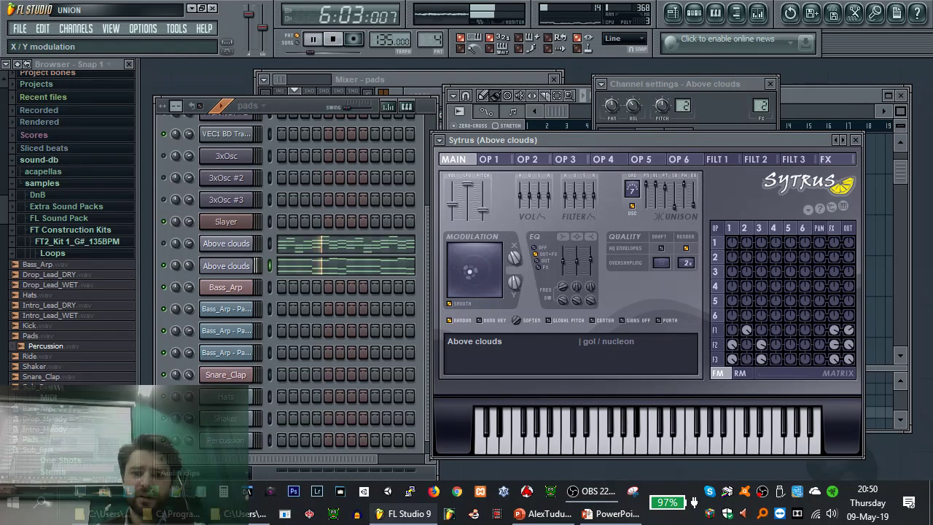
{"action": "left_click_drag", "start_coordinate": [481, 278], "coordinate": [479, 282]}
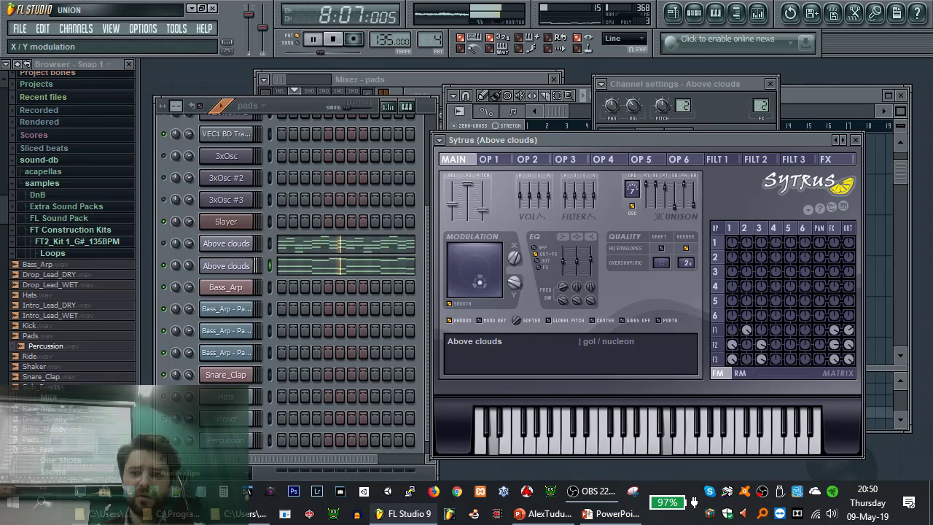
{"action": "left_click", "coordinate": [856, 139]}
{"action": "left_click", "coordinate": [562, 115]}
{"action": "key", "text": "space"}
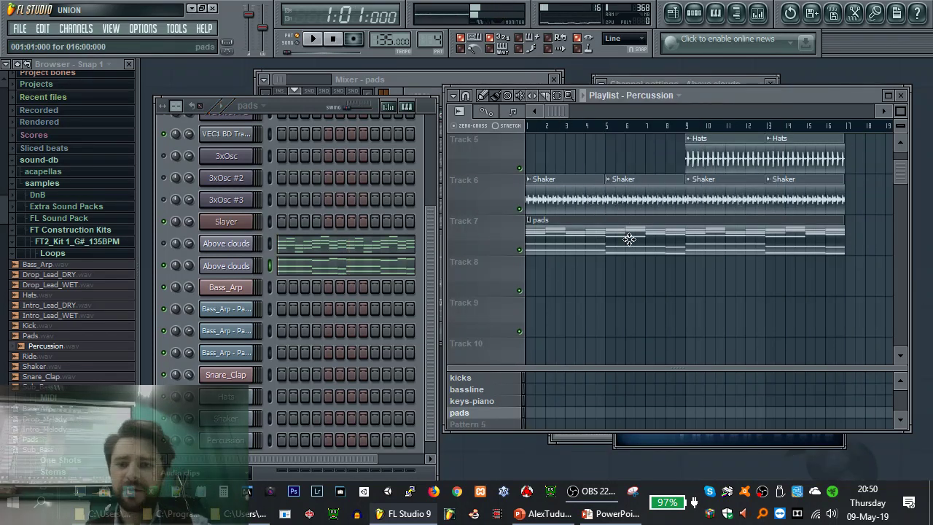
Open the Above clouds #2 channel's settings and bring up the mixer on its pads track
{"action": "scroll", "coordinate": [629, 239], "scroll_direction": "up", "scroll_amount": 2}
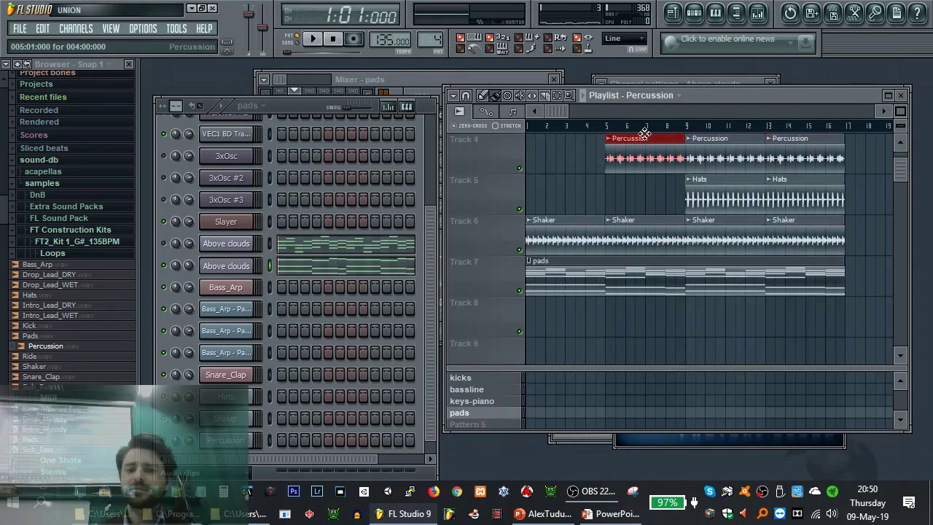
{"action": "left_click", "coordinate": [678, 83]}
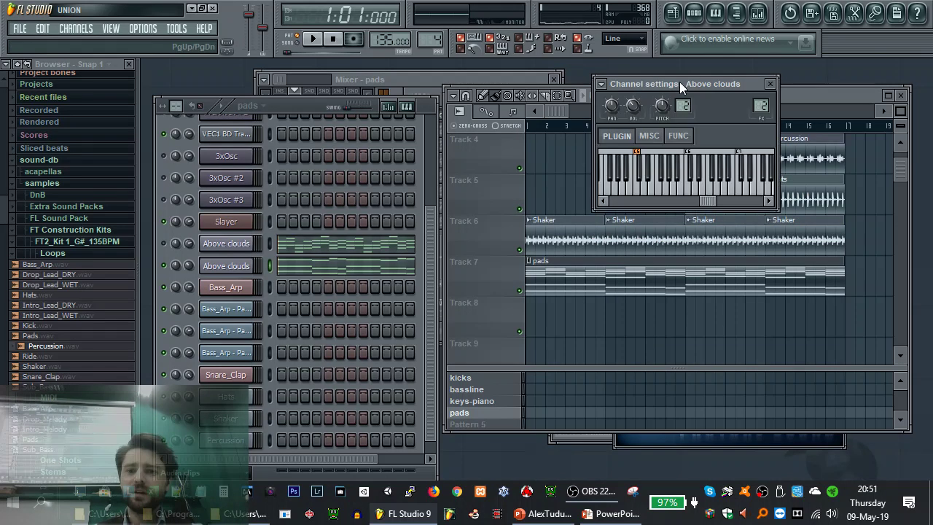
{"action": "left_click", "coordinate": [243, 265]}
{"action": "left_click", "coordinate": [727, 92]}
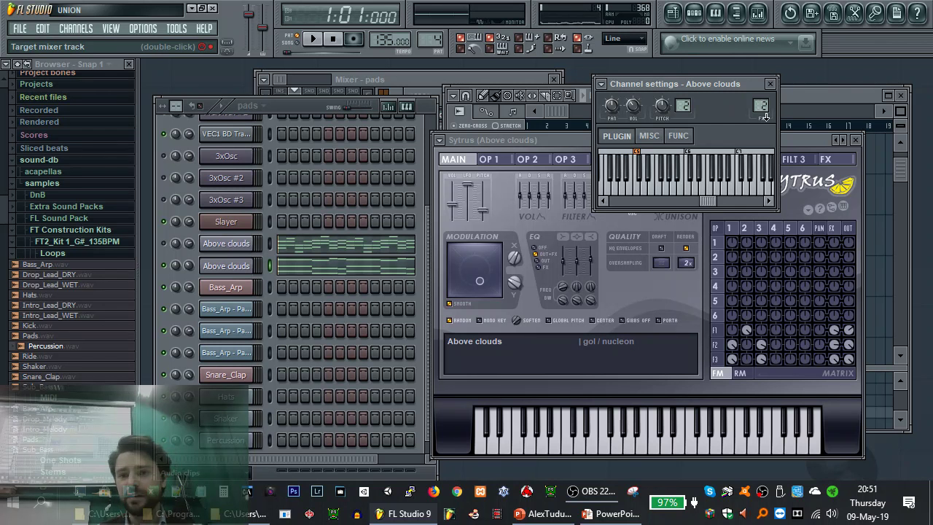
{"action": "left_click", "coordinate": [484, 81]}
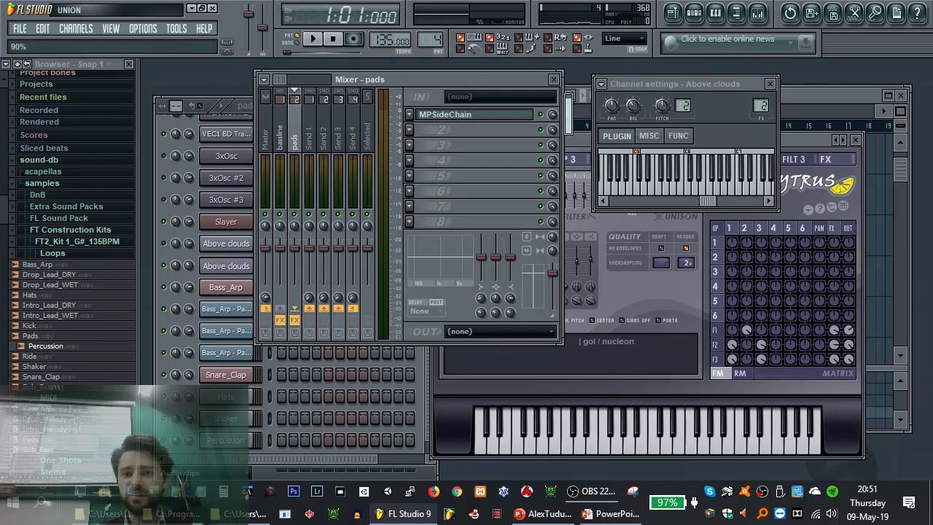
Audition the pads pattern while lowering the MPSideChain mix level on the pads mixer track to 80%
{"action": "key", "text": "space"}
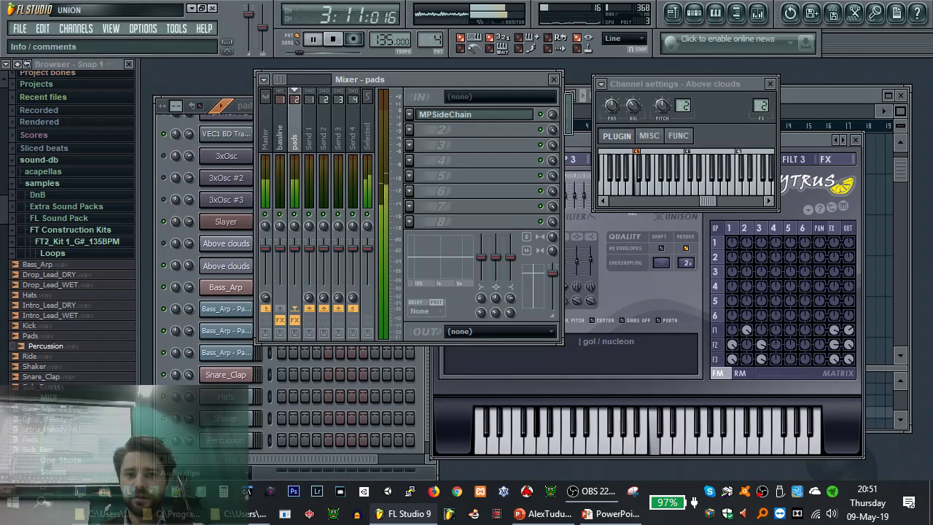
{"action": "key", "text": "space"}
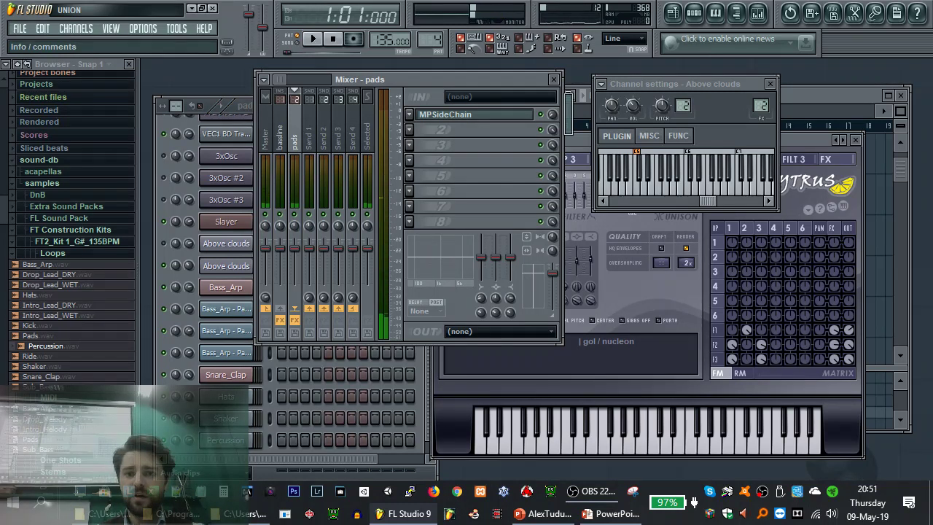
{"action": "key", "text": "space"}
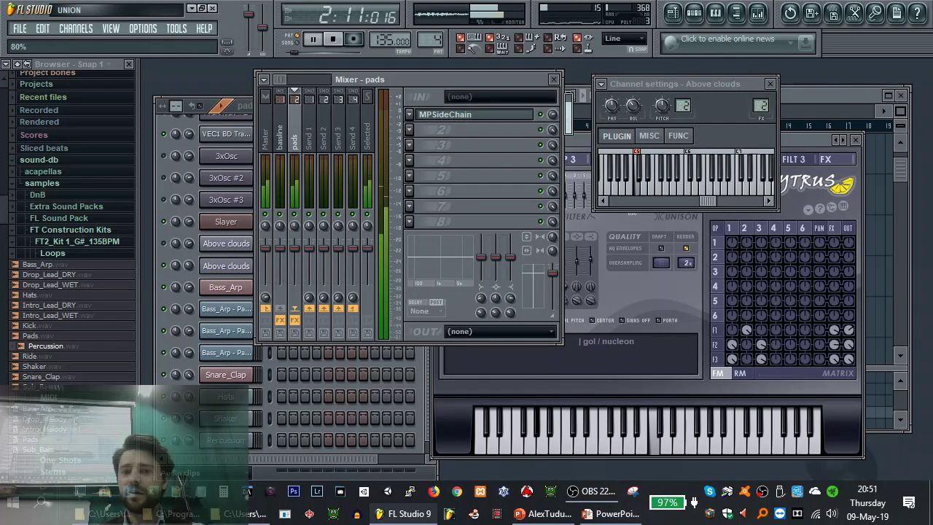
{"action": "key", "text": "space"}
Play the arrangement briefly from its start with the playlist in view, and lower the system volume to 26
{"action": "key", "text": "F5"}
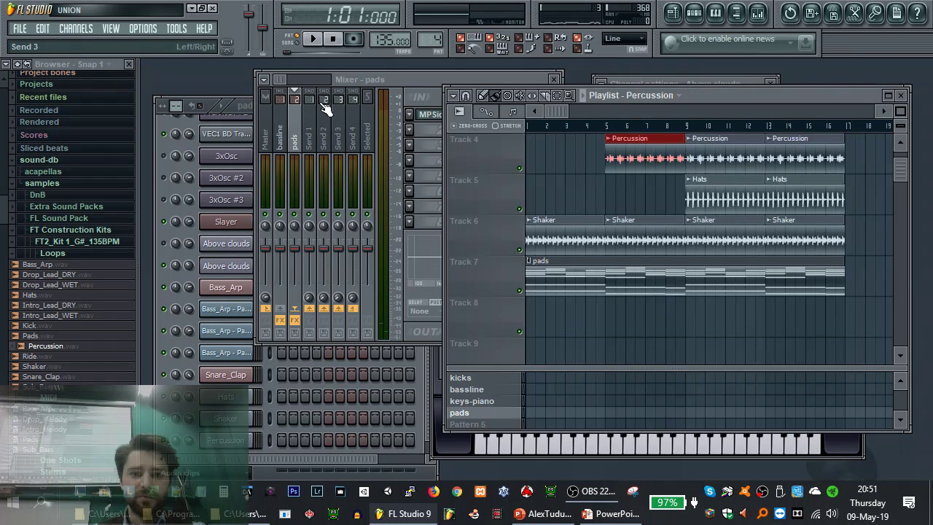
{"action": "left_click", "coordinate": [312, 38]}
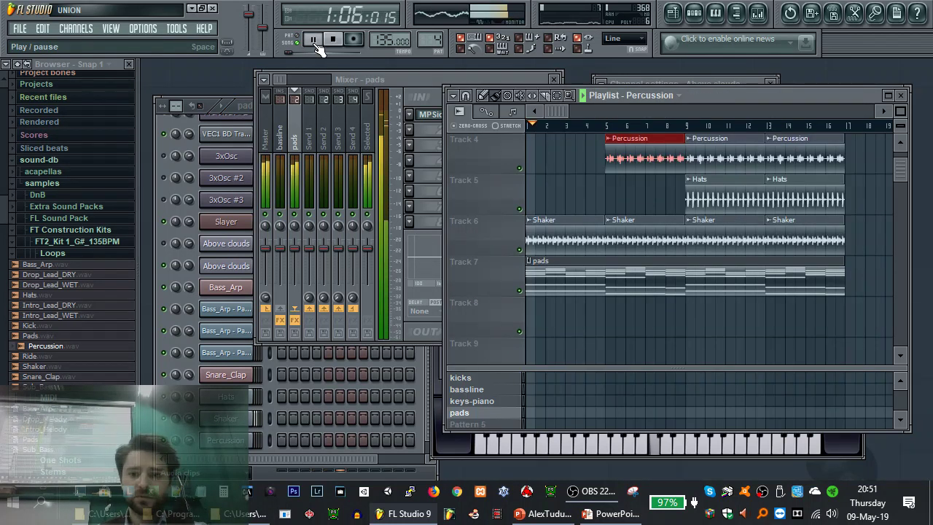
{"action": "key", "text": "space"}
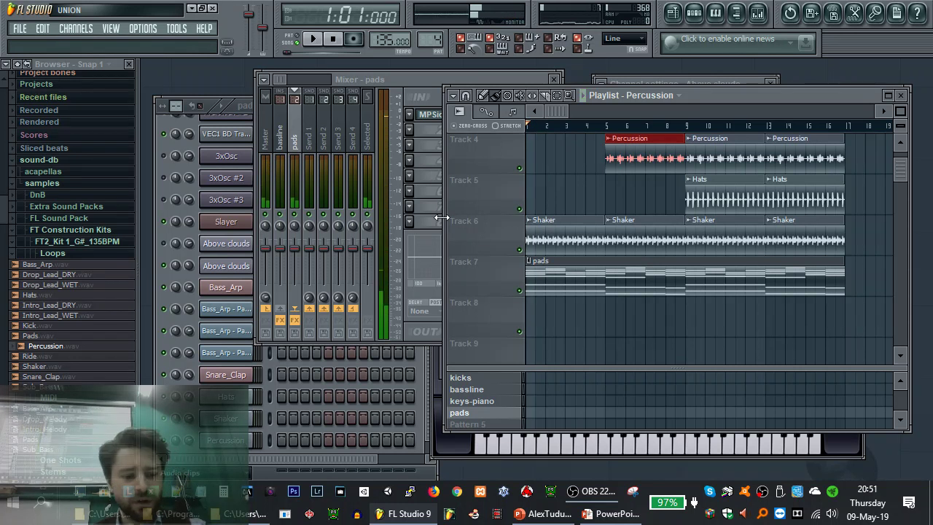
{"action": "key", "text": "XF86AudioLowerVolume"}
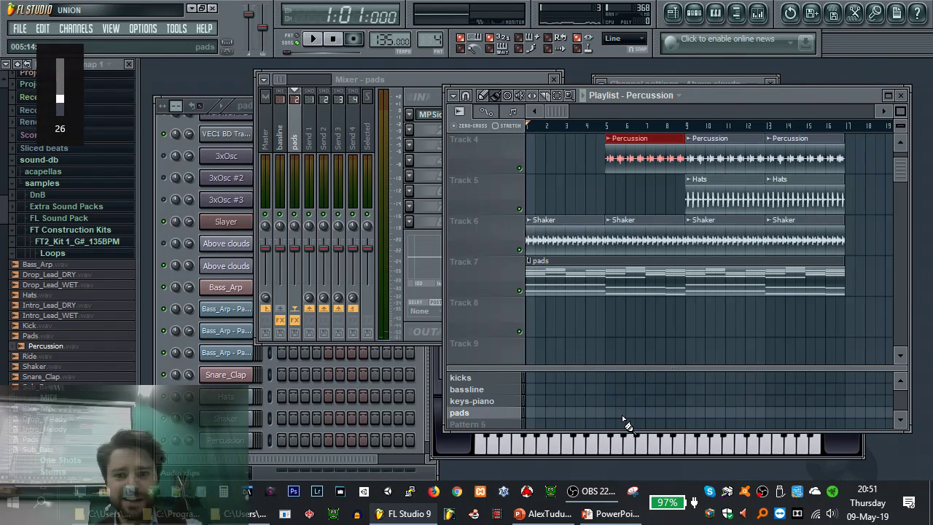
Move the pads clip on Track 7 to start at bar 5
{"action": "scroll", "coordinate": [610, 284], "scroll_direction": "up", "scroll_amount": 3}
{"action": "scroll", "coordinate": [571, 267], "scroll_direction": "down", "scroll_amount": 4}
{"action": "scroll", "coordinate": [573, 268], "scroll_direction": "up", "scroll_amount": 4}
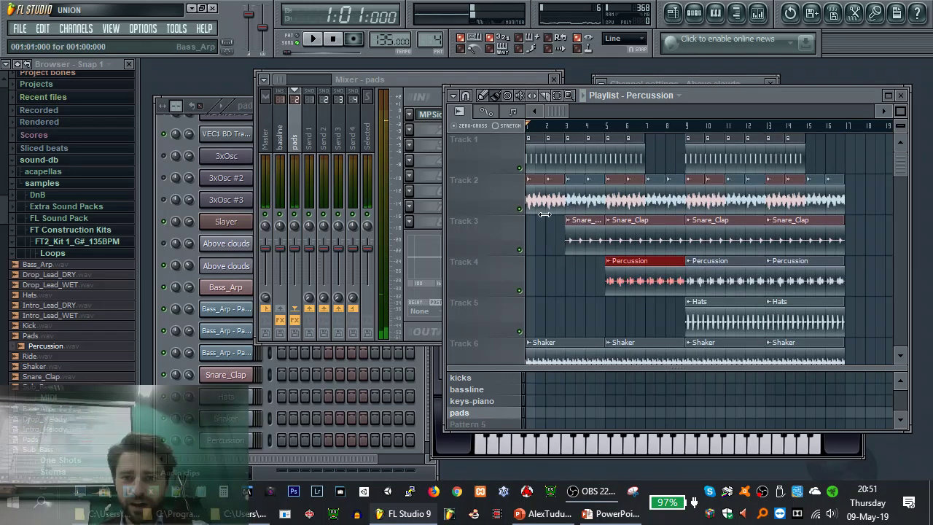
{"action": "scroll", "coordinate": [573, 268], "scroll_direction": "down", "scroll_amount": 5}
{"action": "left_click_drag", "start_coordinate": [590, 188], "coordinate": [639, 195]}
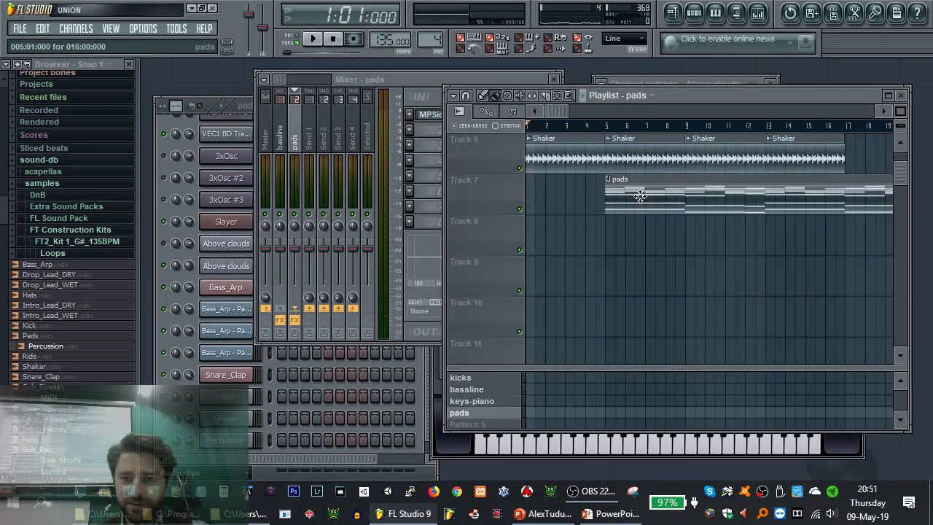
Delete the Shaker clips at bars 1 and 5 and the short Snare_Clap clip at bar 3 while the song plays
{"action": "scroll", "coordinate": [550, 223], "scroll_direction": "up", "scroll_amount": 2}
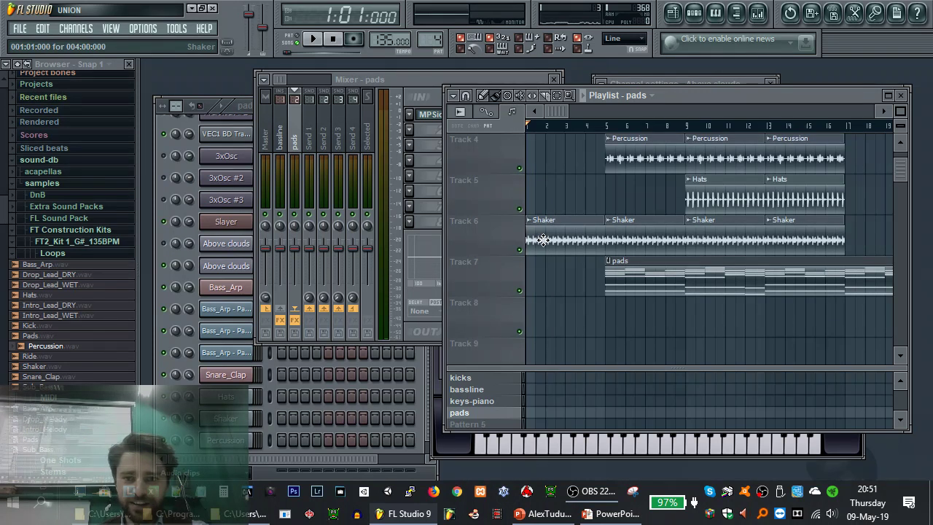
{"action": "key", "text": "space"}
{"action": "right_click", "coordinate": [542, 240]}
{"action": "scroll", "coordinate": [548, 237], "scroll_direction": "up", "scroll_amount": 3}
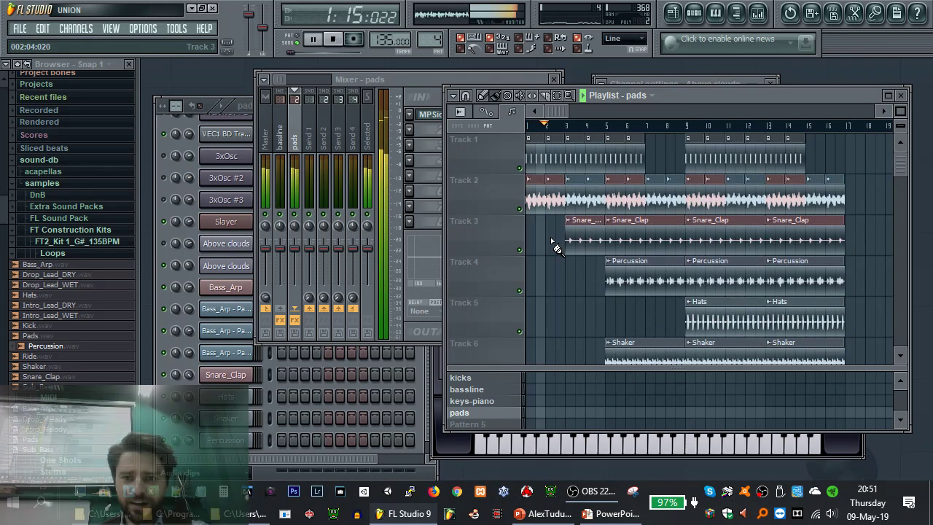
{"action": "right_click", "coordinate": [591, 245]}
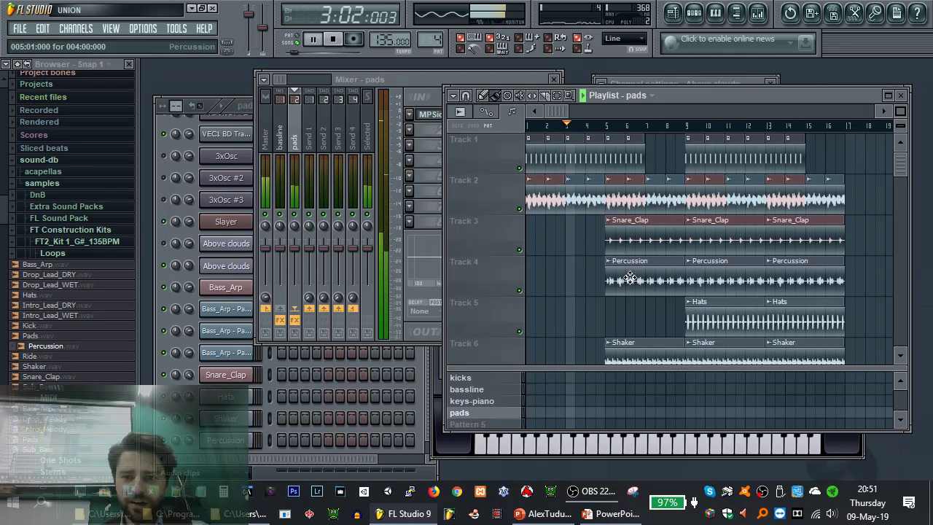
{"action": "scroll", "coordinate": [628, 270], "scroll_direction": "down", "scroll_amount": 3}
{"action": "right_click", "coordinate": [624, 248]}
Move the pads clip on Track 7 to bar 9 and delete the Hats clip at bar 9
{"action": "left_click_drag", "start_coordinate": [606, 280], "coordinate": [677, 289]}
{"action": "scroll", "coordinate": [637, 289], "scroll_direction": "up", "scroll_amount": 3}
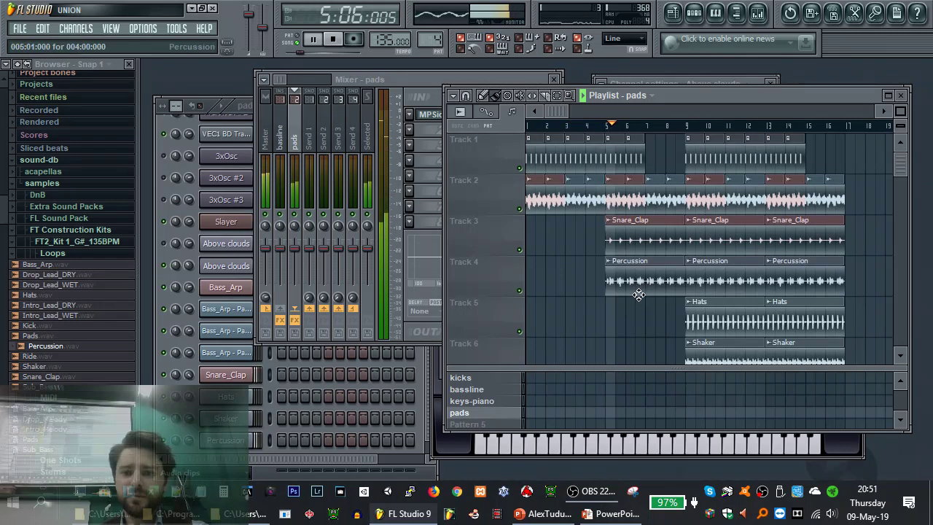
{"action": "scroll", "coordinate": [647, 274], "scroll_direction": "down", "scroll_amount": 2}
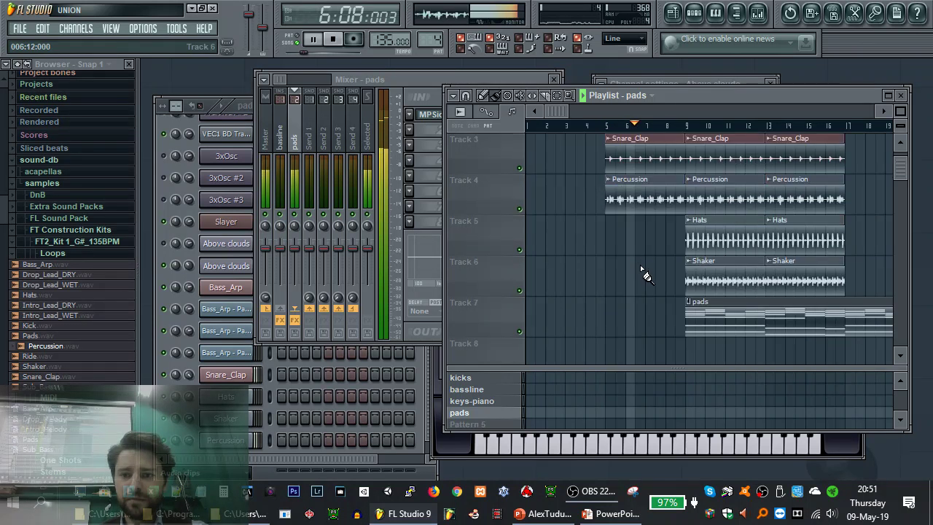
{"action": "right_click", "coordinate": [704, 242]}
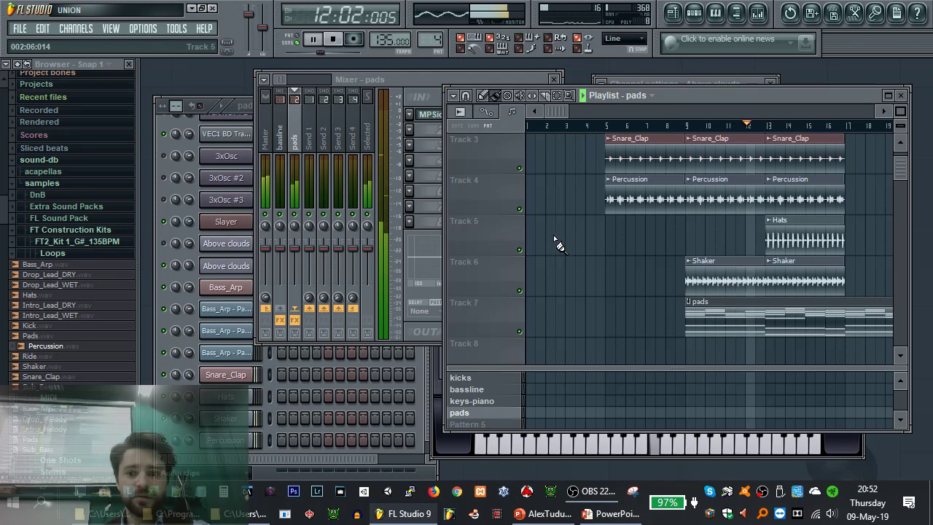
Lower the Above clouds #2 channel volume to about 41% during playback, and stop the song
{"action": "left_click", "coordinate": [206, 266]}
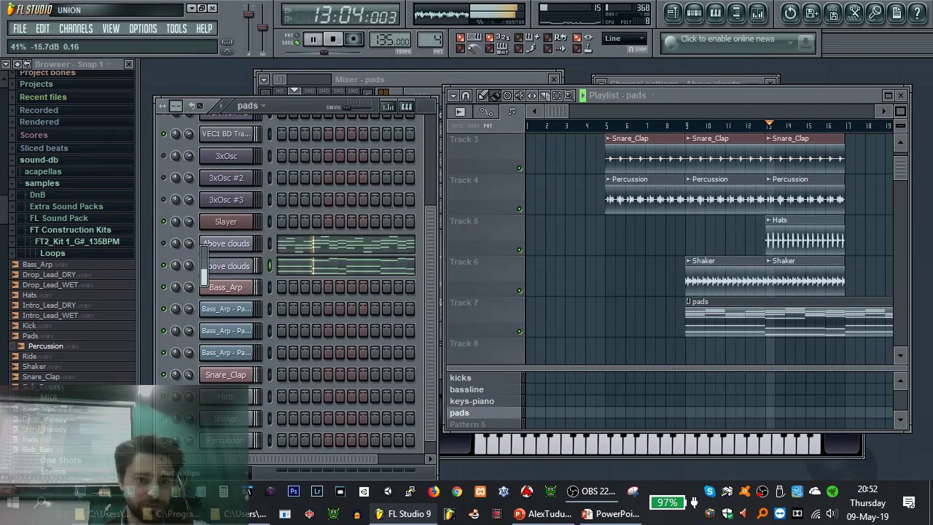
{"action": "key", "text": "space"}
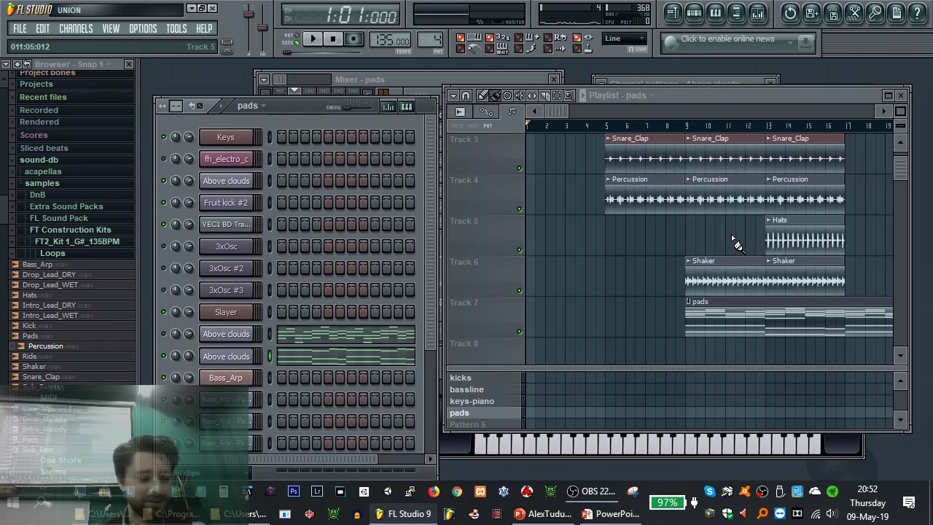
Replace the bass clips on Track 2 with full Bass_Arp audio clips at bars 1 and 9
{"action": "right_click", "coordinate": [693, 210]}
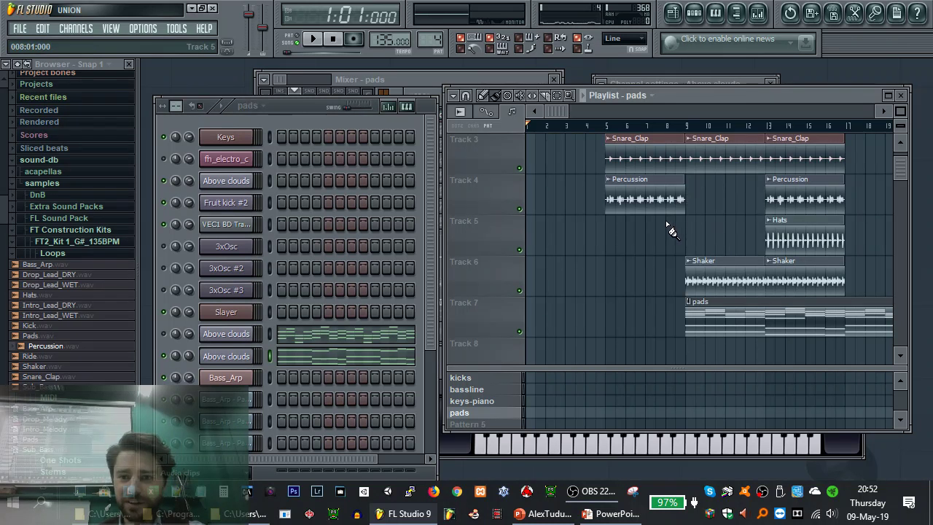
{"action": "key", "text": "ctrl+z"}
{"action": "scroll", "coordinate": [665, 220], "scroll_direction": "up", "scroll_amount": 2}
{"action": "mouse_move", "coordinate": [841, 195]}
{"action": "left_mouse_down"}
{"action": "mouse_move", "coordinate": [583, 200]}
{"action": "mouse_move", "coordinate": [545, 210]}
{"action": "left_mouse_up"}
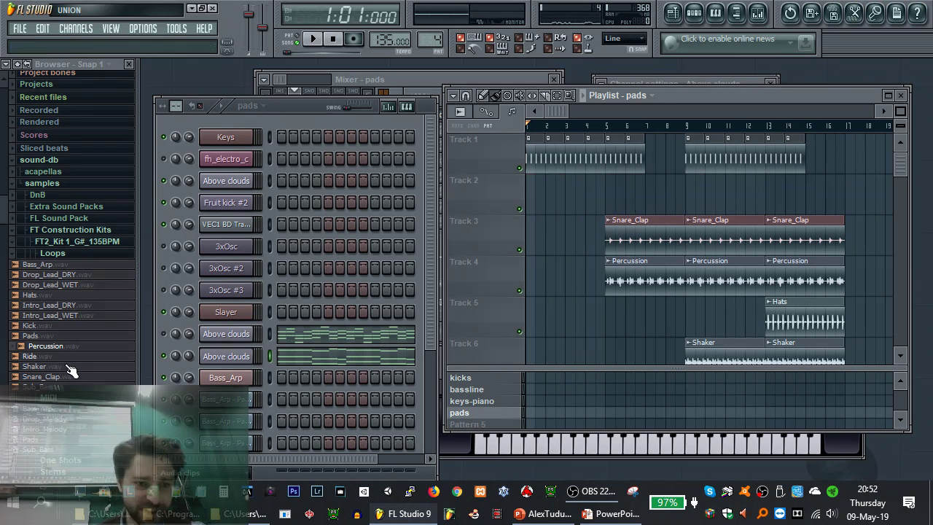
{"action": "left_click_drag", "start_coordinate": [53, 265], "coordinate": [530, 192]}
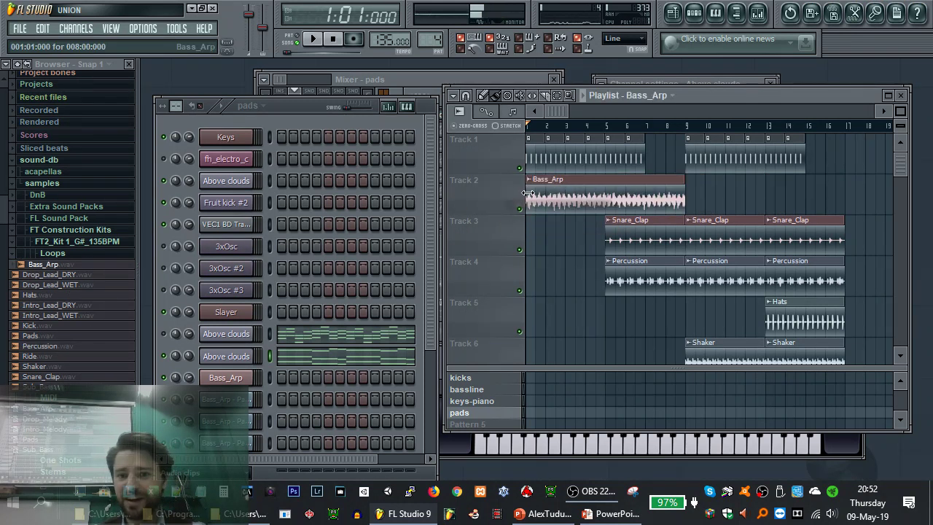
{"action": "left_click", "coordinate": [693, 204]}
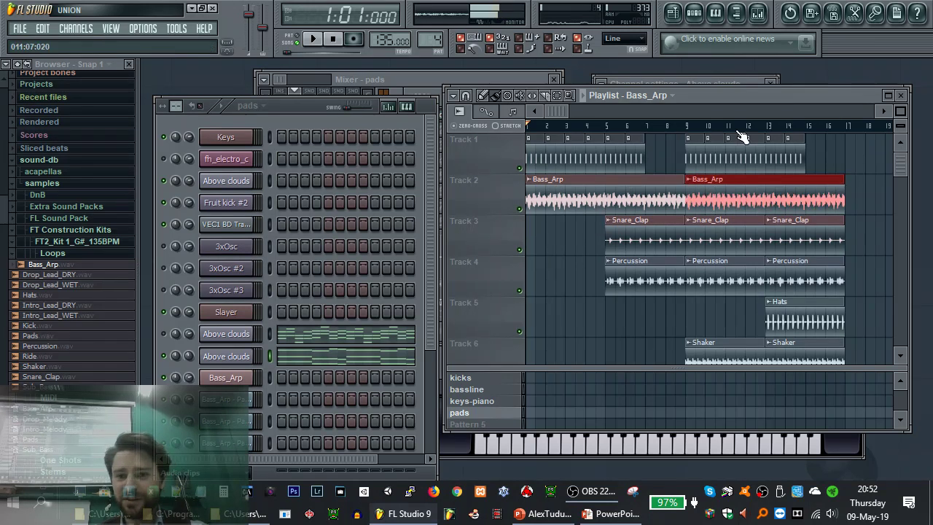
Play the arrangement from bar 9 and review how the pads, bass and percussion layers sound together
{"action": "left_click", "coordinate": [689, 128]}
{"action": "key", "text": "space"}
{"action": "scroll", "coordinate": [627, 224], "scroll_direction": "down", "scroll_amount": 1}
{"action": "scroll", "coordinate": [626, 225], "scroll_direction": "down", "scroll_amount": 4}
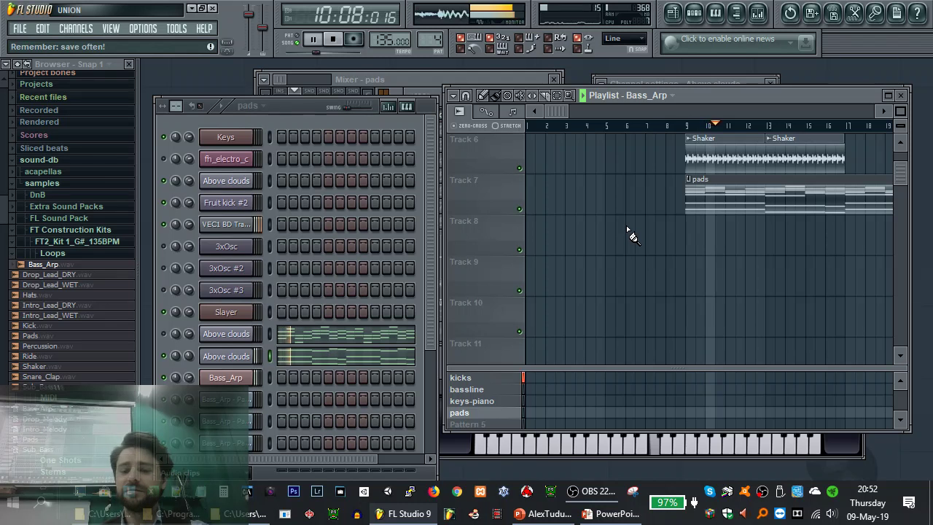
{"action": "scroll", "coordinate": [628, 230], "scroll_direction": "up", "scroll_amount": 5}
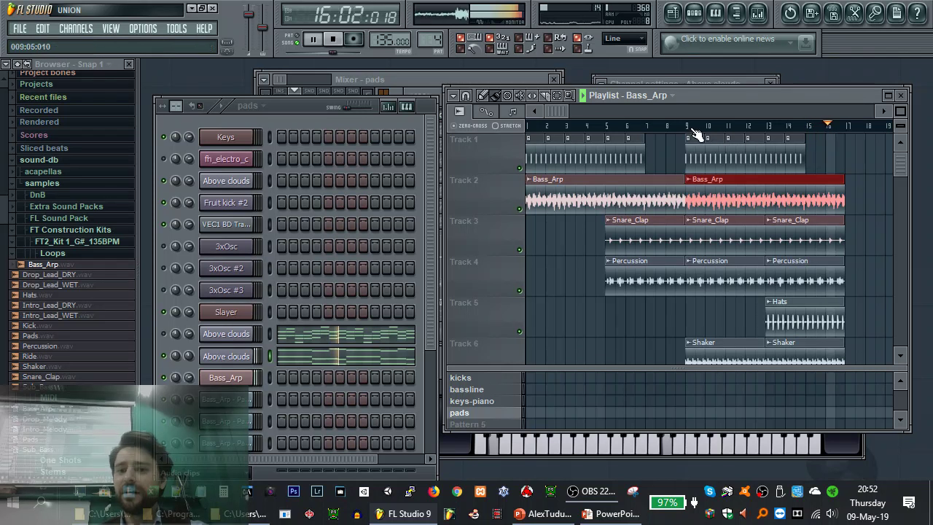
{"action": "key", "text": "space"}
Duplicate the clips on Tracks 1 to 5 from the section starting at bar 9 so the copies start at bar 17
{"action": "scroll", "coordinate": [736, 158], "scroll_direction": "down", "scroll_amount": 4}
{"action": "left_click_drag", "start_coordinate": [844, 236], "coordinate": [867, 236]}
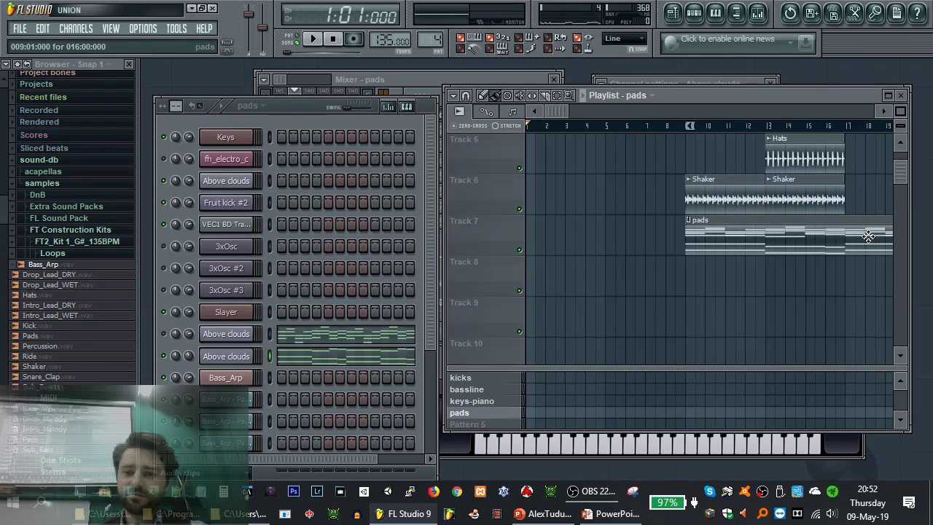
{"action": "scroll", "coordinate": [853, 235], "scroll_direction": "up", "scroll_amount": 4}
{"action": "left_click_drag", "start_coordinate": [836, 174], "coordinate": [692, 312]}
{"action": "mouse_move", "coordinate": [776, 156]}
{"action": "left_mouse_down"}
{"action": "mouse_move", "coordinate": [590, 161]}
{"action": "mouse_move", "coordinate": [786, 157]}
{"action": "left_mouse_up"}
{"action": "scroll", "coordinate": [801, 156], "scroll_direction": "right", "scroll_amount": 2}
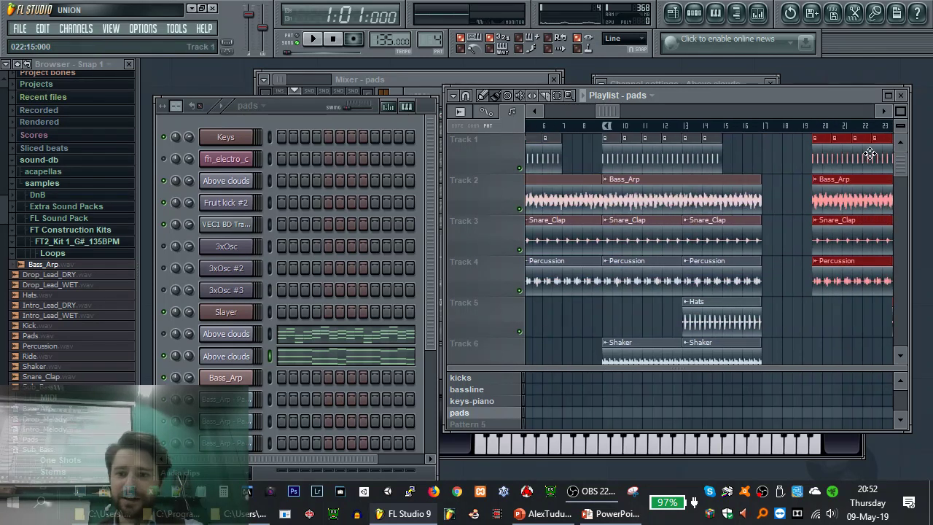
{"action": "key", "text": "ctrl+b"}
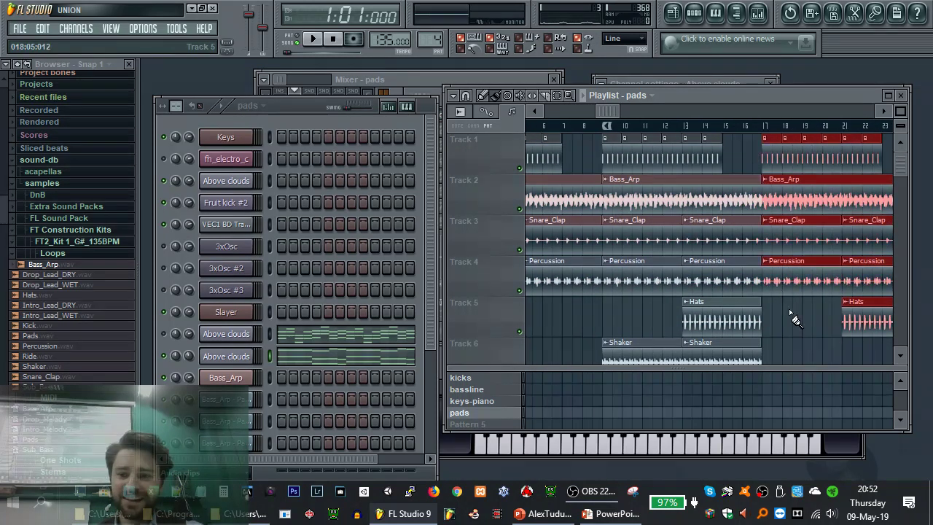
Add a Hats clip at bar 17 on Track 5 and duplicate both Shaker clips on Track 6 to bars 17 and 21
{"action": "left_click", "coordinate": [794, 321]}
{"action": "left_click", "coordinate": [769, 320]}
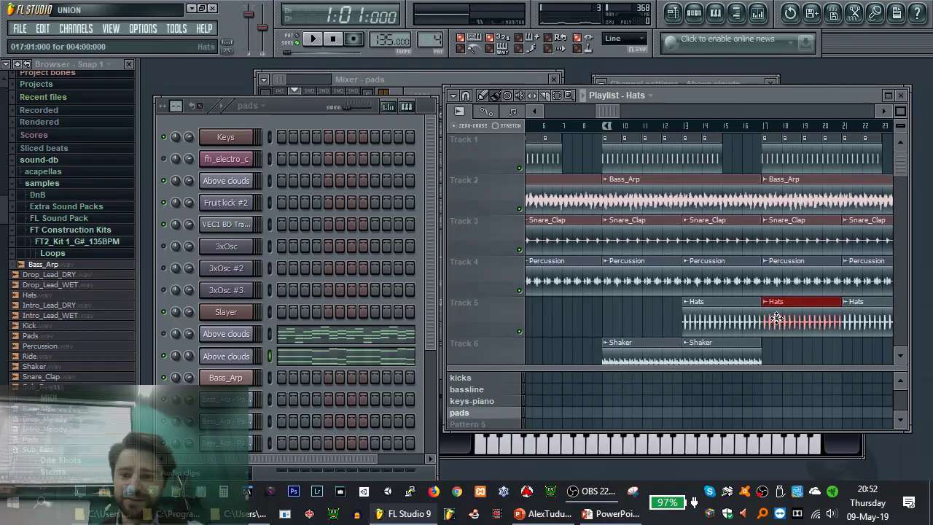
{"action": "scroll", "coordinate": [772, 292], "scroll_direction": "down", "scroll_amount": 3}
{"action": "left_click_drag", "start_coordinate": [794, 250], "coordinate": [604, 217]}
{"action": "left_click_drag", "start_coordinate": [663, 241], "coordinate": [734, 243]}
{"action": "key", "text": "ctrl+b"}
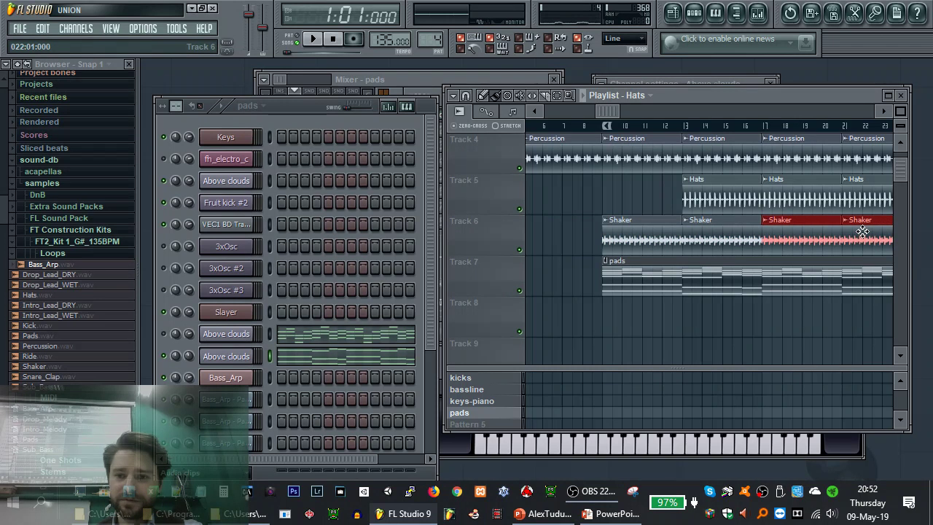
Play the extended arrangement from bar 9 at a reduced system volume and review all the playlist tracks
{"action": "left_click", "coordinate": [611, 125]}
{"action": "key", "text": "space"}
{"action": "scroll", "coordinate": [656, 175], "scroll_direction": "up", "scroll_amount": 3}
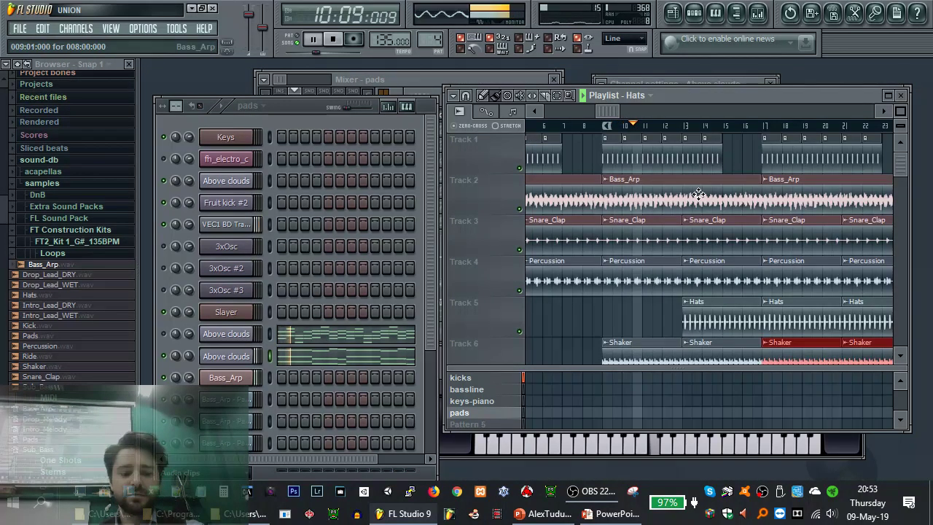
{"action": "key", "text": "XF86AudioLowerVolume"}
{"action": "key", "text": "XF86AudioLowerVolume"}
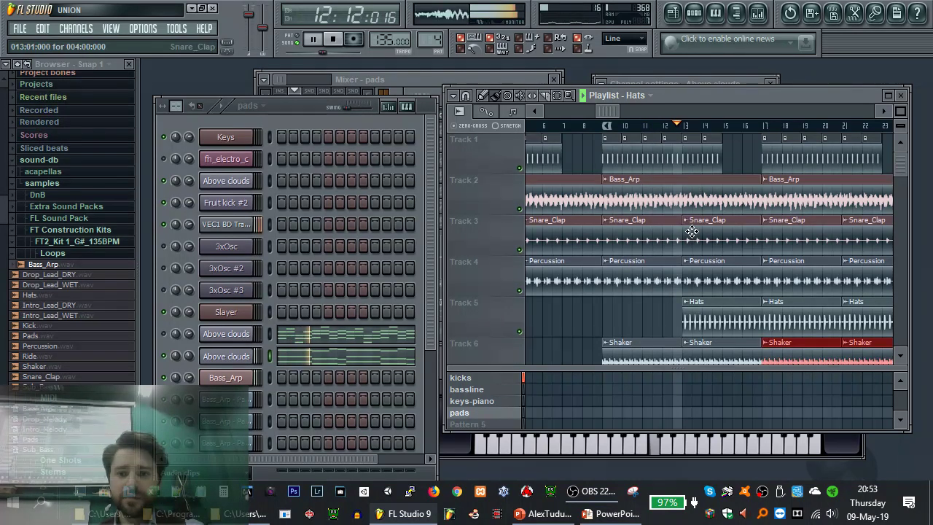
{"action": "scroll", "coordinate": [693, 231], "scroll_direction": "down", "scroll_amount": 4}
{"action": "scroll", "coordinate": [692, 231], "scroll_direction": "up", "scroll_amount": 3}
{"action": "scroll", "coordinate": [692, 232], "scroll_direction": "down", "scroll_amount": 3}
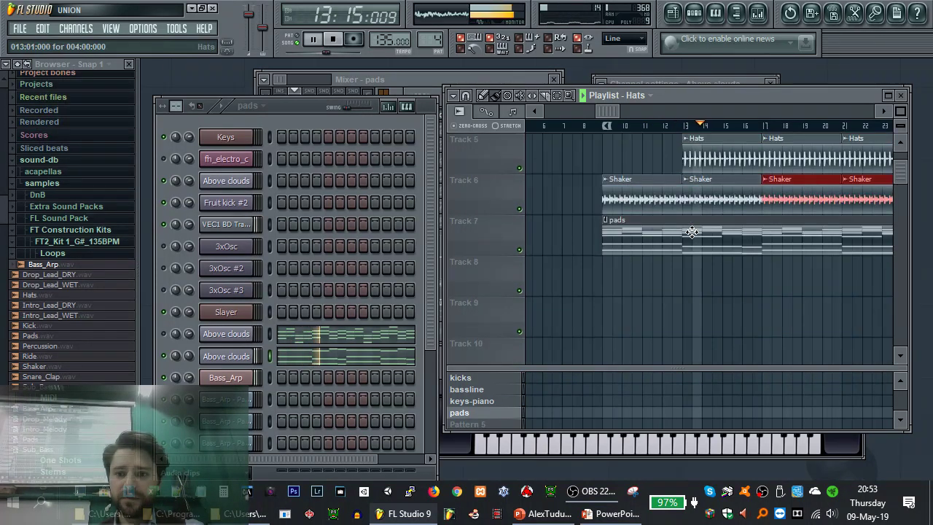
Review the clips on Tracks 1 to 7 up to bar 25 during playback, and stop playback
{"action": "scroll", "coordinate": [679, 242], "scroll_direction": "up", "scroll_amount": 4}
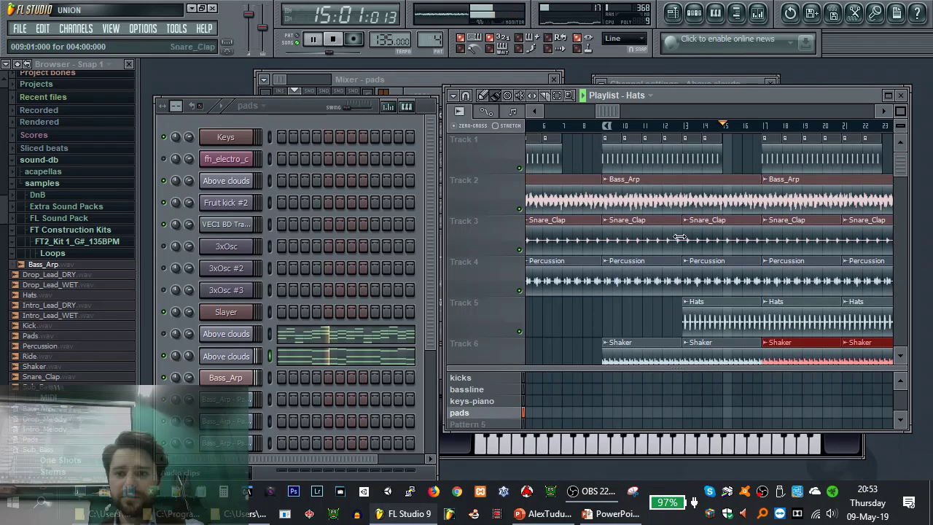
{"action": "scroll", "coordinate": [695, 172], "scroll_direction": "down", "scroll_amount": 5}
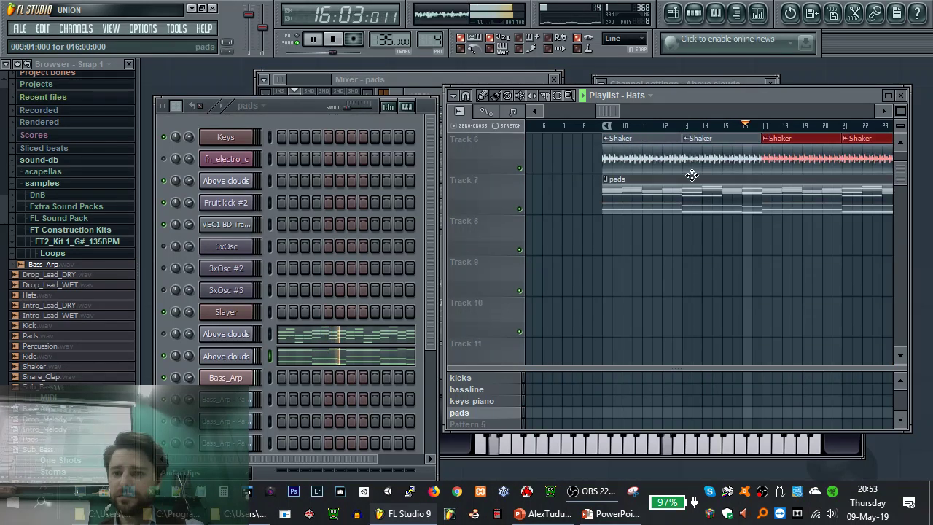
{"action": "scroll", "coordinate": [692, 174], "scroll_direction": "up", "scroll_amount": 2}
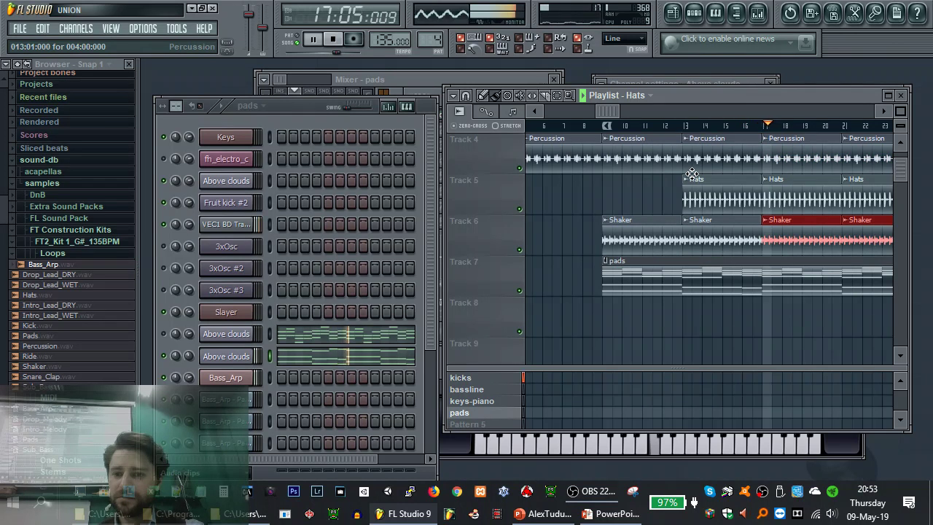
{"action": "left_click_drag", "start_coordinate": [611, 111], "coordinate": [632, 109]}
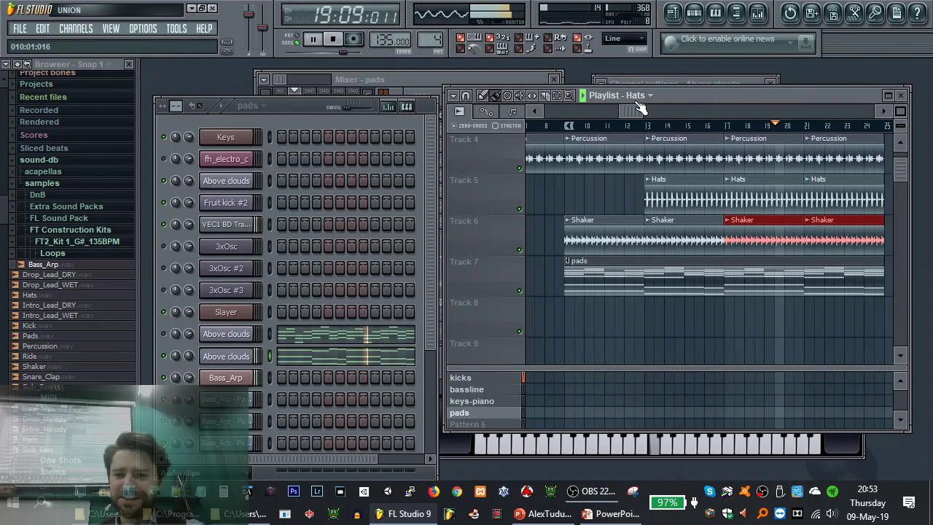
{"action": "key", "text": "space"}
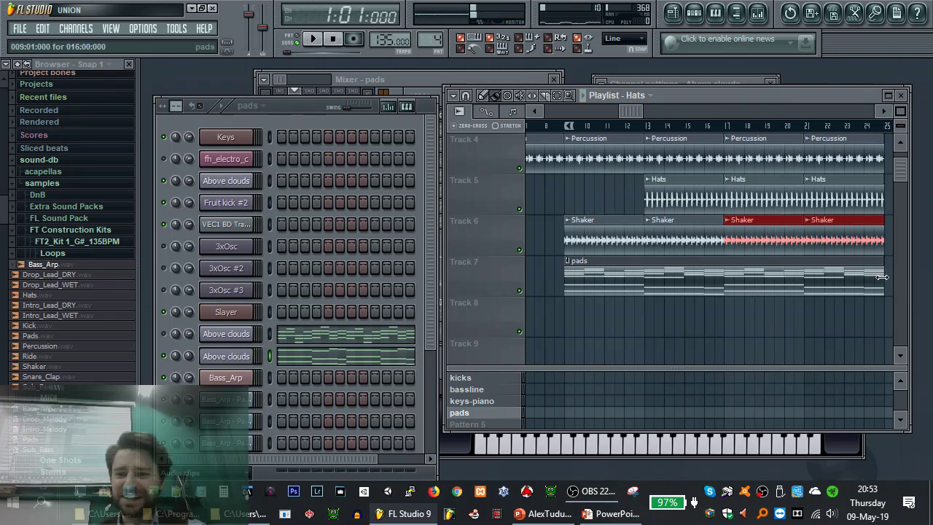
Shorten the pads pattern clip on Track 7 to bar 17, and clear all pads clips from that track
{"action": "left_click_drag", "start_coordinate": [883, 271], "coordinate": [724, 270]}
{"action": "left_click", "coordinate": [731, 283]}
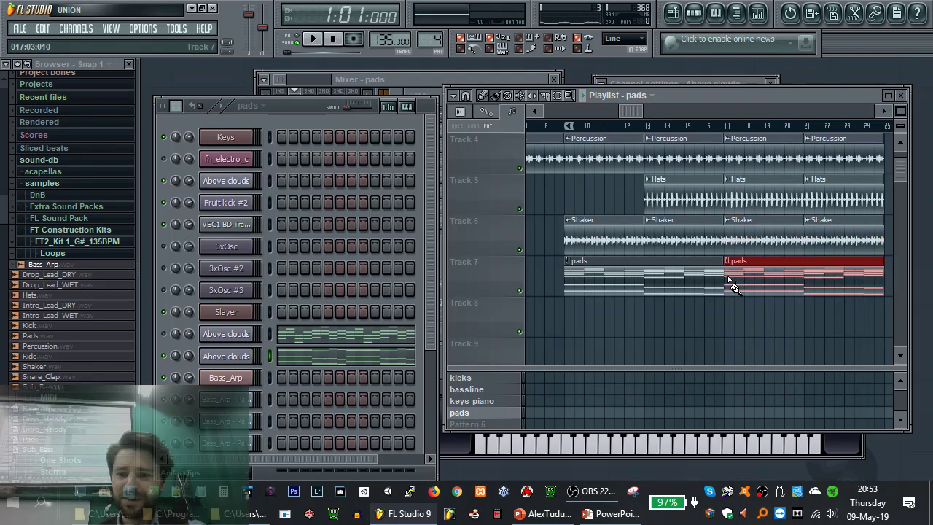
{"action": "right_click", "coordinate": [753, 274]}
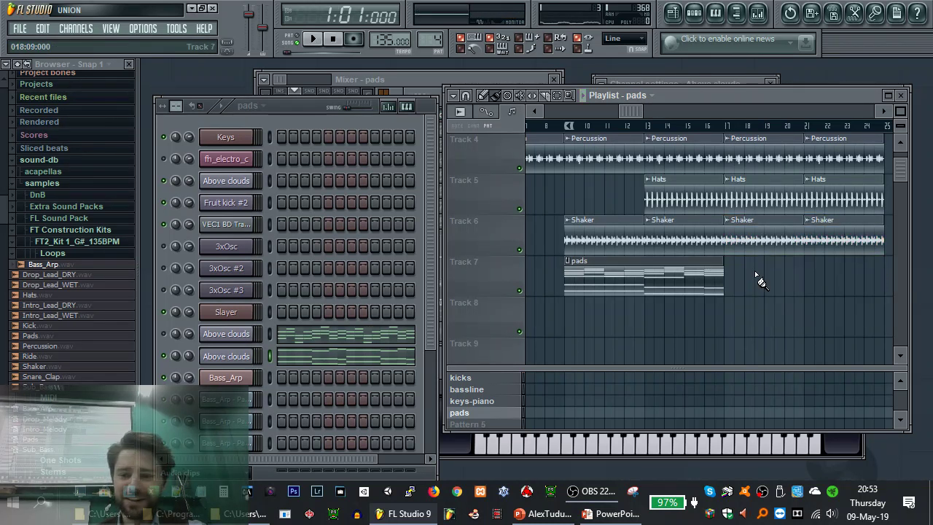
{"action": "right_click", "coordinate": [706, 283]}
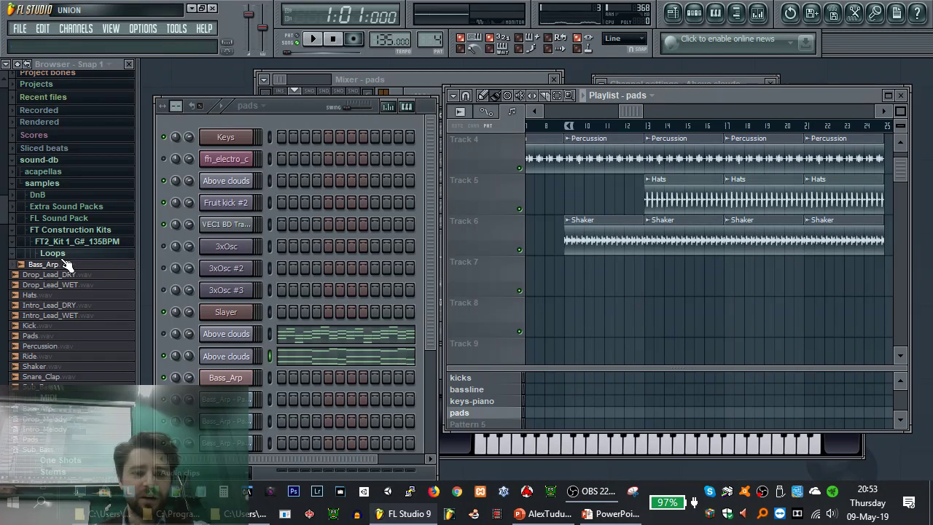
Inspect the Sytrus instrument of the lower Above clouds channel, collapse the MIDI sample folder, and return to the playlist's first tracks
{"action": "left_click", "coordinate": [235, 360]}
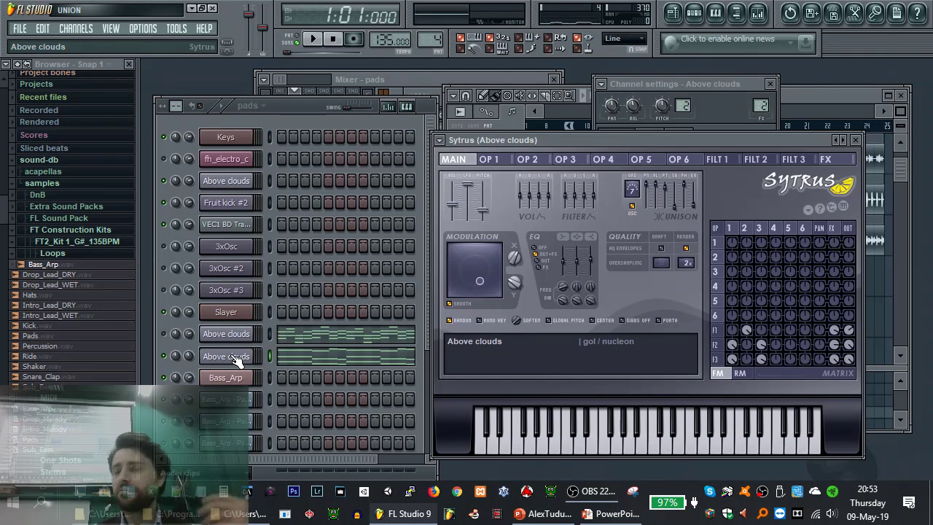
{"action": "left_click", "coordinate": [854, 140]}
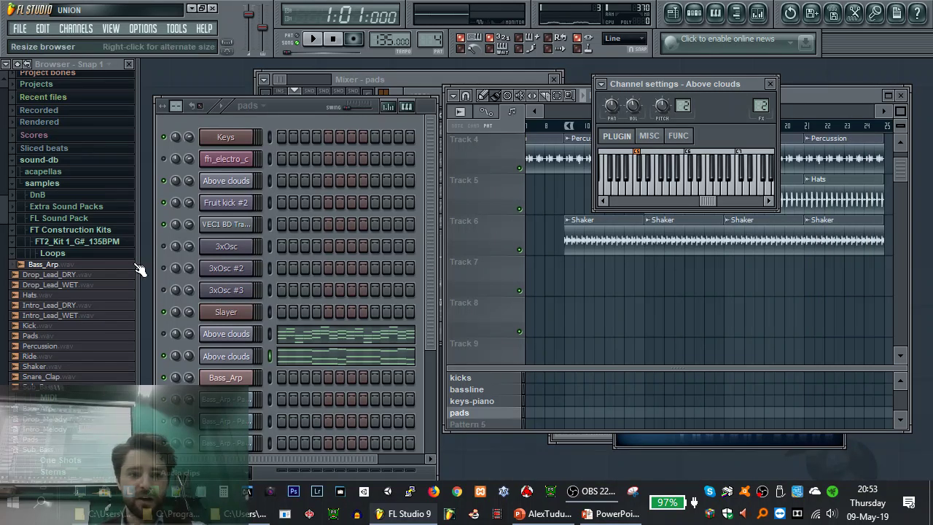
{"action": "left_click", "coordinate": [64, 400]}
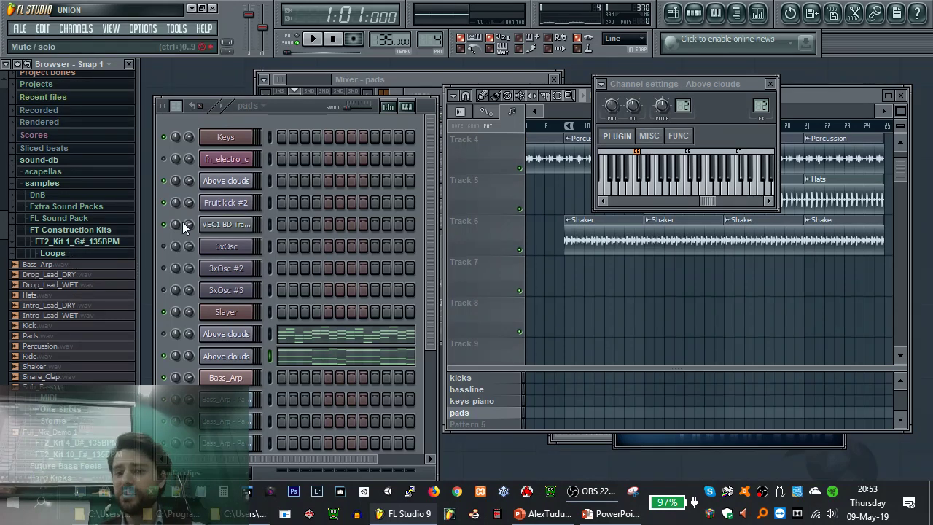
{"action": "left_click", "coordinate": [834, 94]}
{"action": "scroll", "coordinate": [811, 166], "scroll_direction": "up", "scroll_amount": 3}
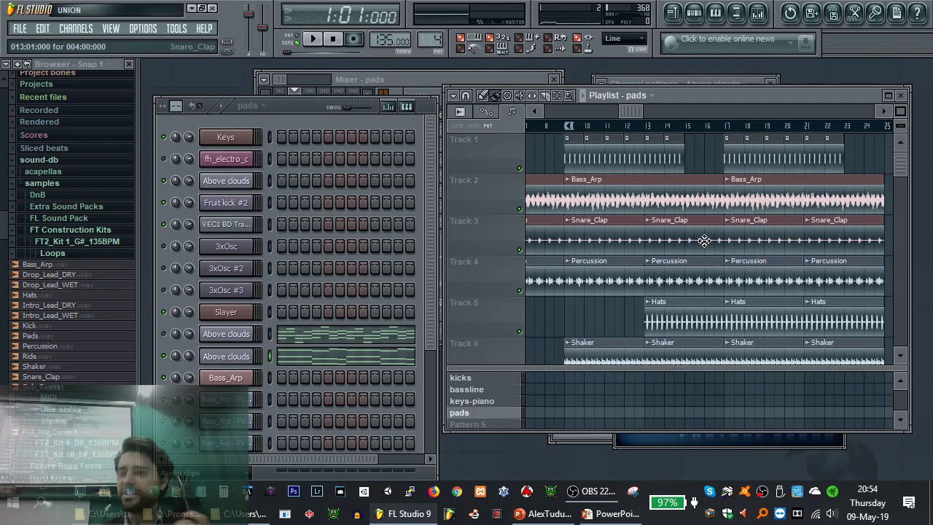
Examine the mixer's pads effect chain and the Send 1 track, and return to the playlist
{"action": "left_click", "coordinate": [733, 82]}
{"action": "left_click", "coordinate": [519, 75]}
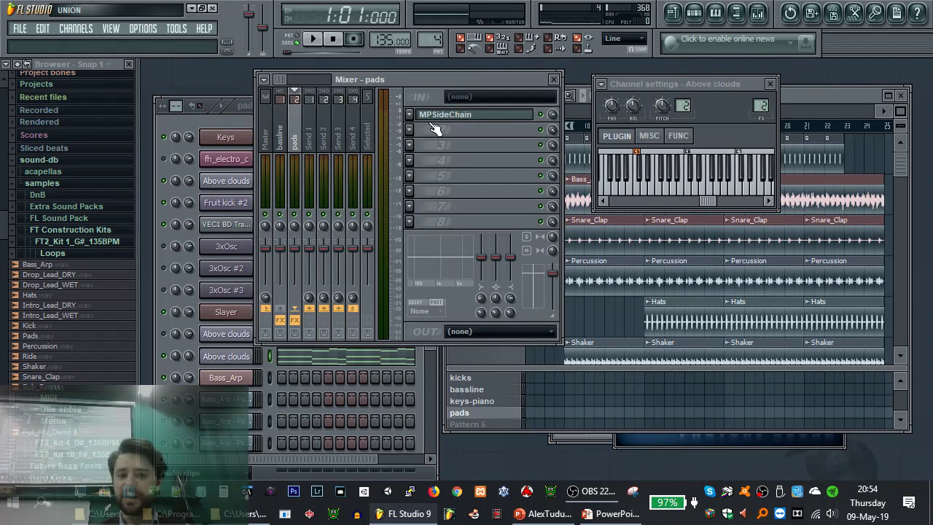
{"action": "left_click", "coordinate": [310, 139]}
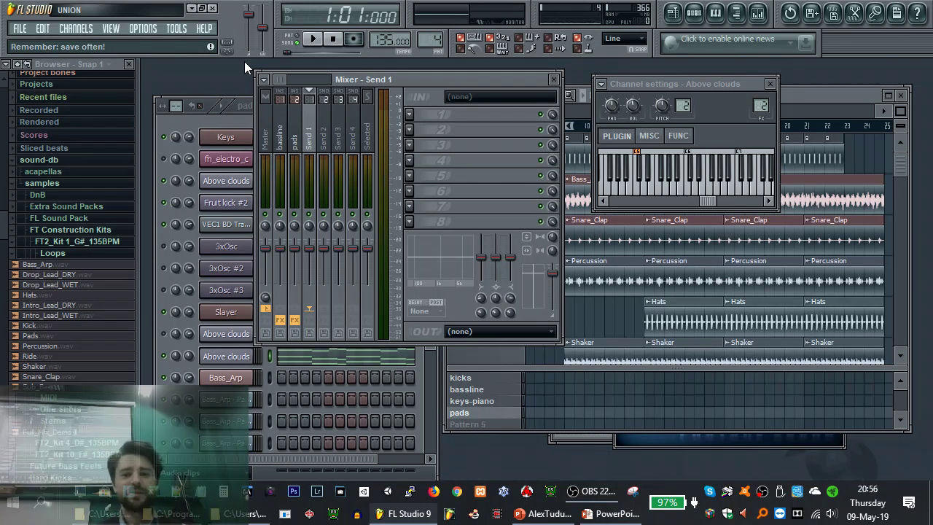
{"action": "left_click", "coordinate": [845, 100]}
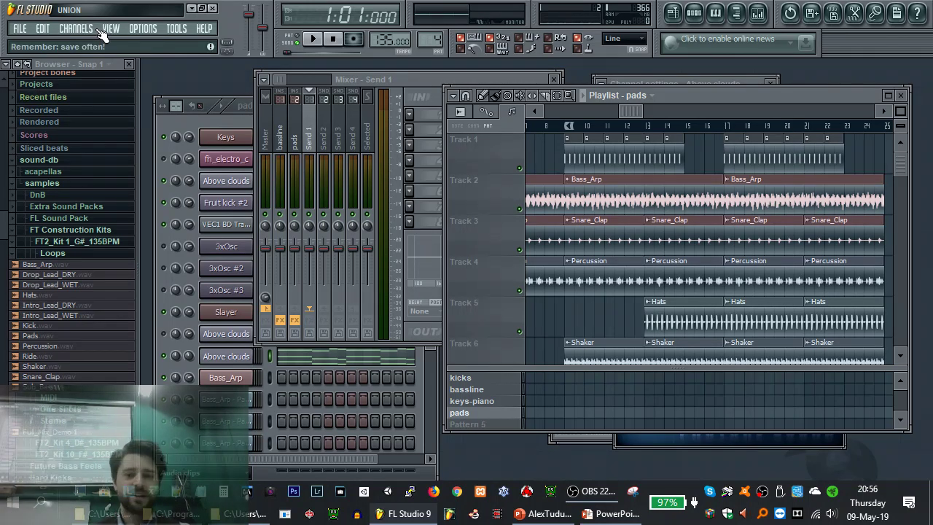
Open the recent project reverb-test.flp without saving the changes to untitled.flp
{"action": "left_click", "coordinate": [20, 29]}
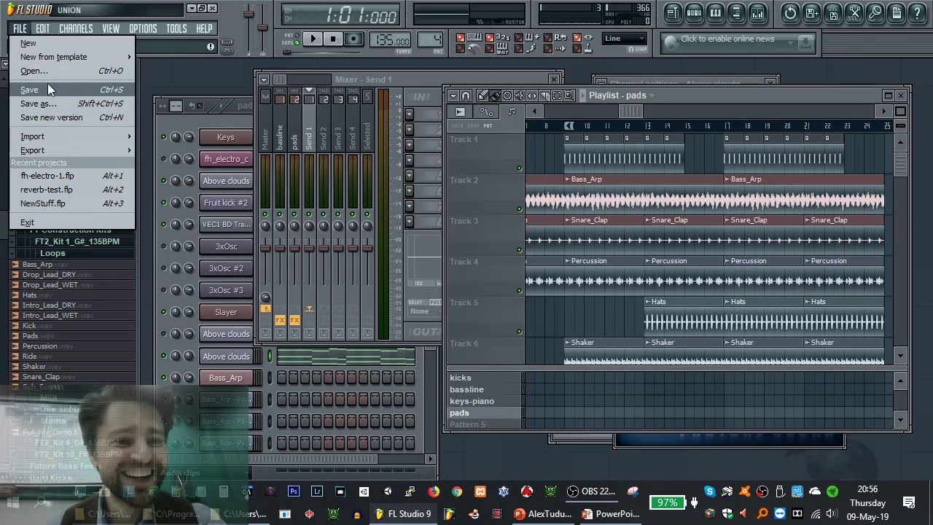
{"action": "left_click", "coordinate": [67, 190]}
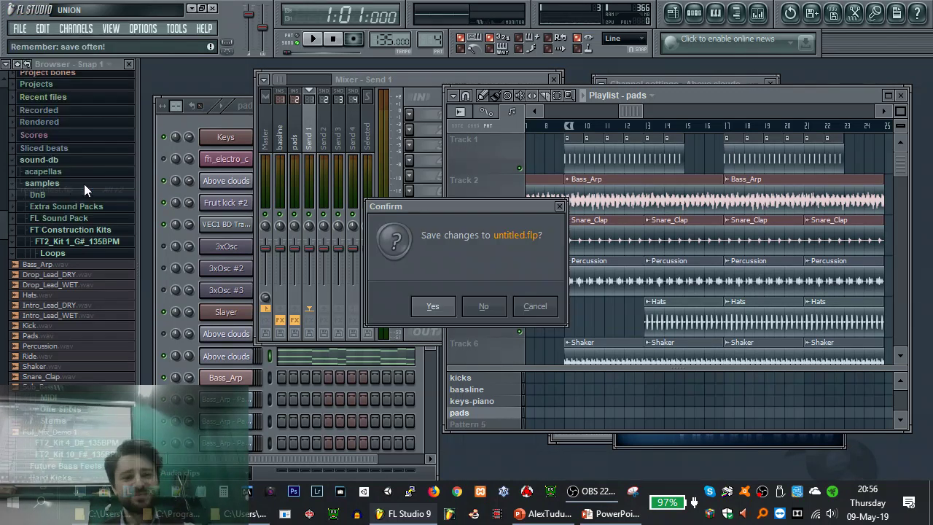
{"action": "left_click", "coordinate": [477, 304]}
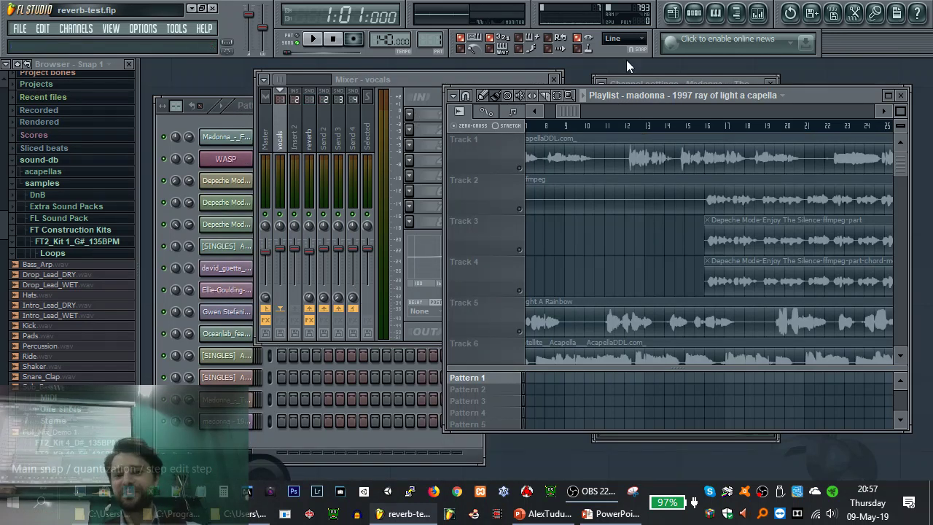
Unmute the Madonna Frozen acapella on Track 1 of the playlist and open the clip's channel settings
{"action": "left_click_drag", "start_coordinate": [569, 111], "coordinate": [552, 111]}
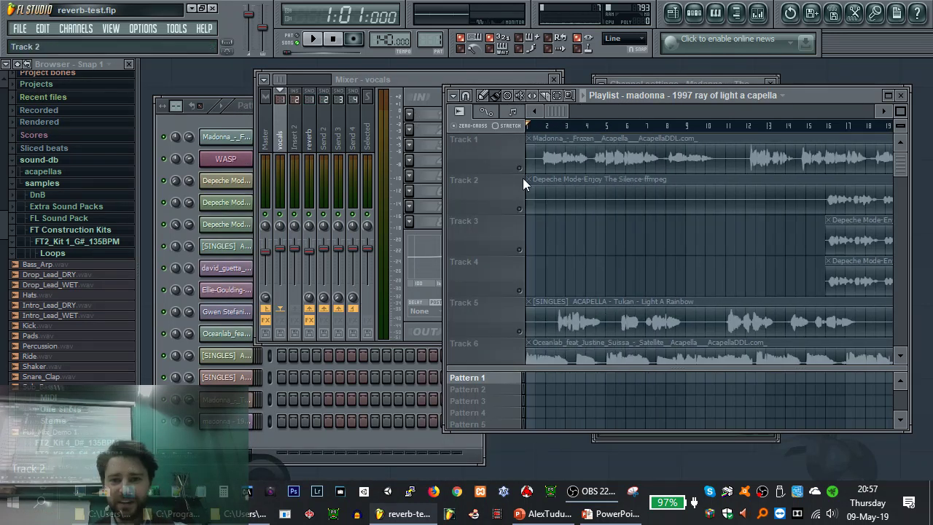
{"action": "scroll", "coordinate": [522, 196], "scroll_direction": "down", "scroll_amount": 7}
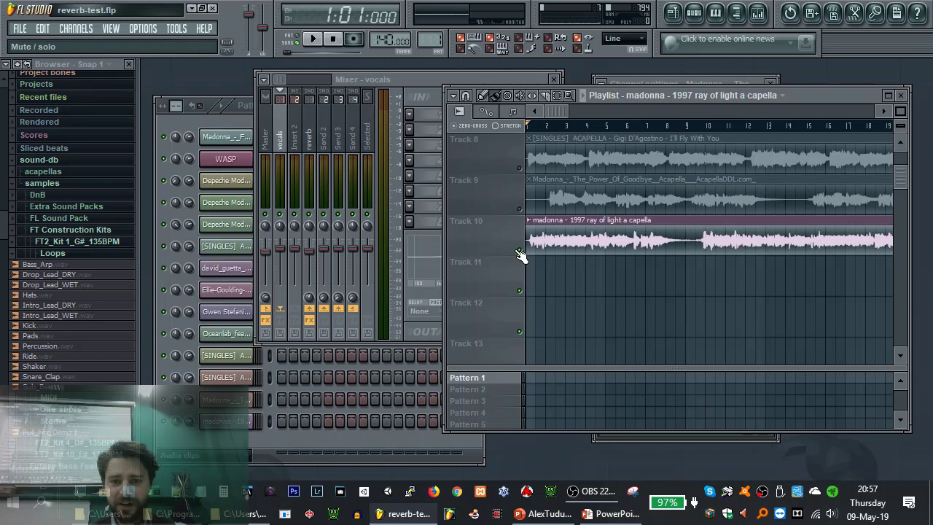
{"action": "scroll", "coordinate": [569, 208], "scroll_direction": "up", "scroll_amount": 7}
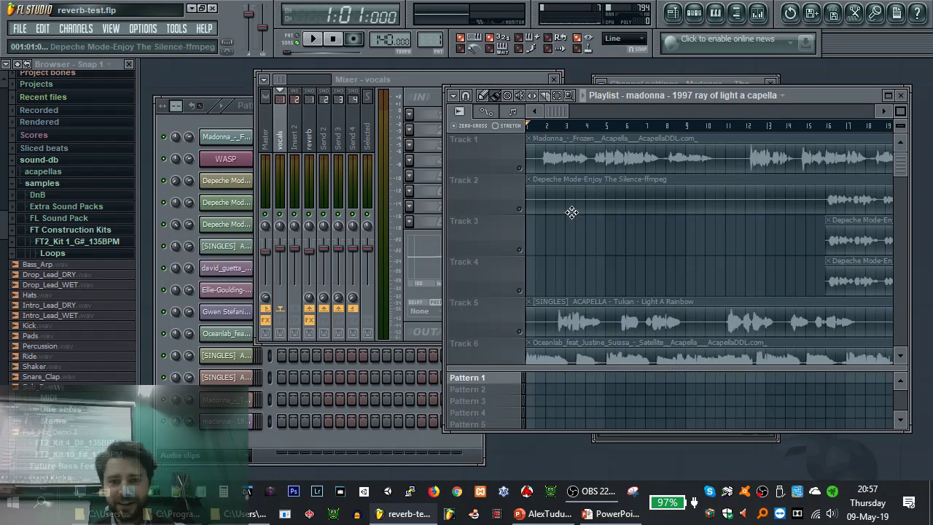
{"action": "left_click", "coordinate": [522, 172]}
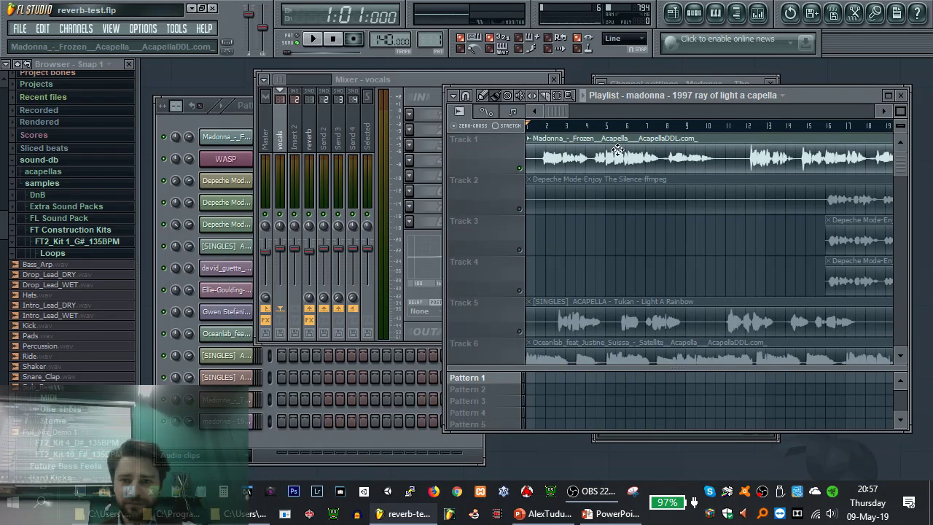
{"action": "left_click", "coordinate": [553, 138]}
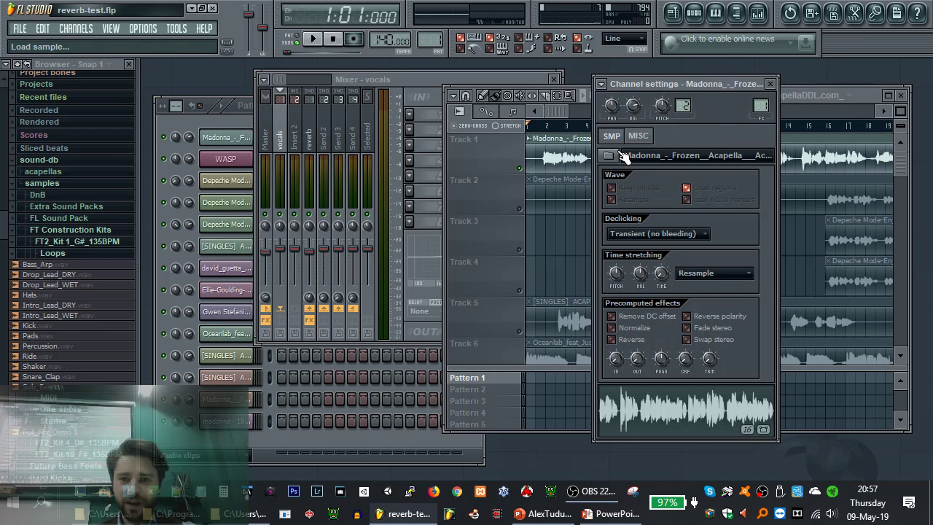
Widen the mixer to show Insert 1 to 15 and select the reverb send track
{"action": "left_click", "coordinate": [481, 80]}
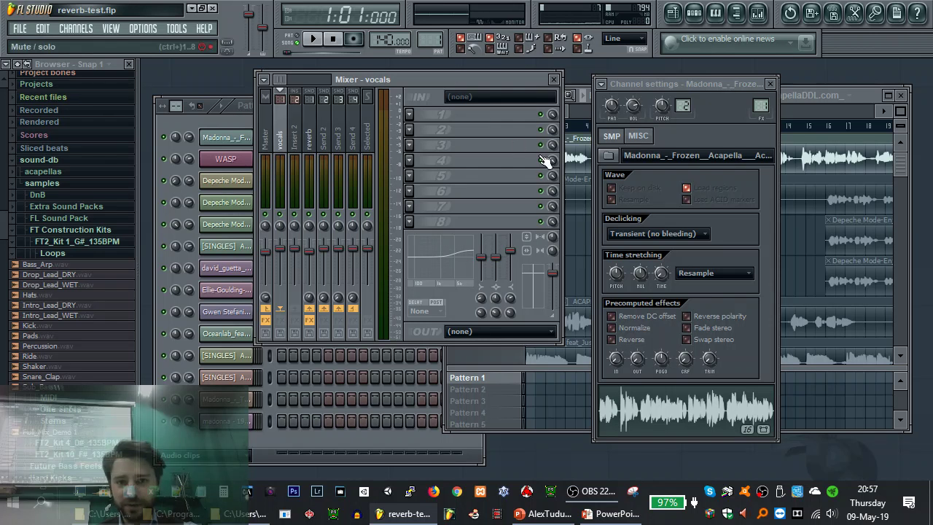
{"action": "left_click_drag", "start_coordinate": [560, 159], "coordinate": [752, 160]}
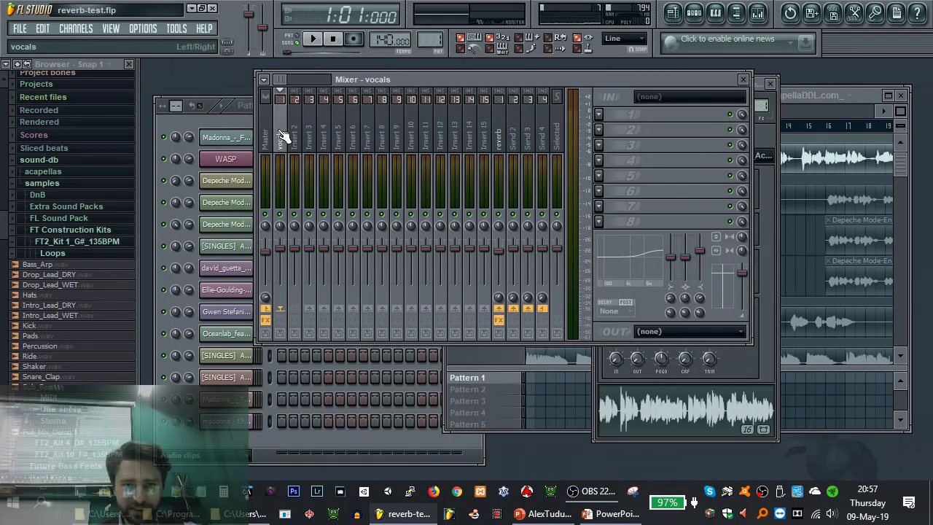
{"action": "left_click", "coordinate": [499, 138]}
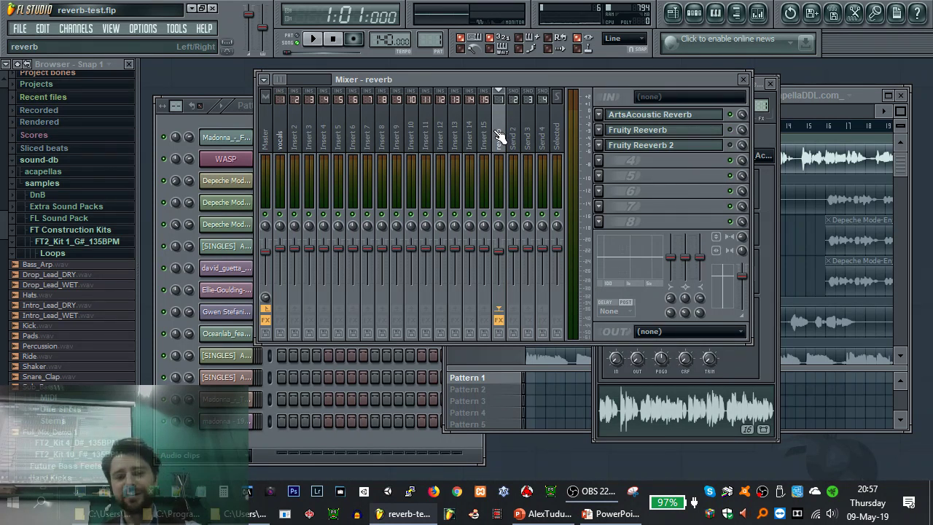
Open the ArtsAcoustic Reverb effect on the reverb send, examine its parameters with the window fully in view, and close it
{"action": "left_click", "coordinate": [704, 120]}
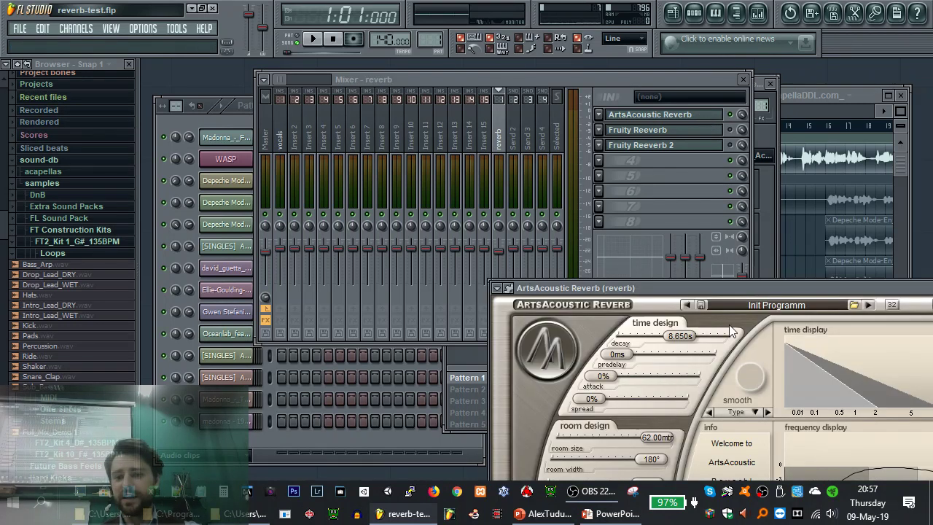
{"action": "left_click_drag", "start_coordinate": [758, 284], "coordinate": [567, 111]}
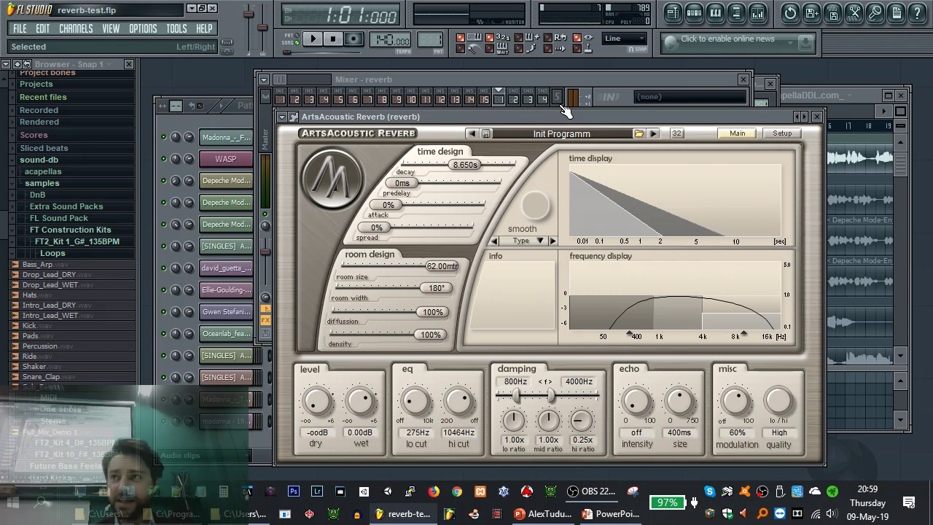
{"action": "mouse_move", "coordinate": [761, 114]}
{"action": "left_mouse_down"}
{"action": "mouse_move", "coordinate": [750, 104]}
{"action": "mouse_move", "coordinate": [755, 112]}
{"action": "left_mouse_up"}
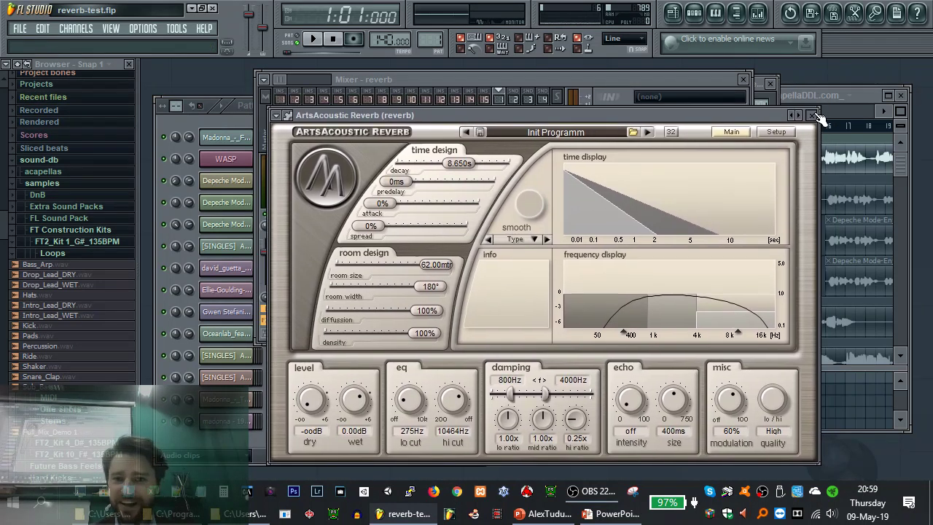
{"action": "left_click", "coordinate": [813, 115]}
Play the start of the Frozen acapella, stop it, and check the reverb send's level in the mixer
{"action": "left_click", "coordinate": [869, 93]}
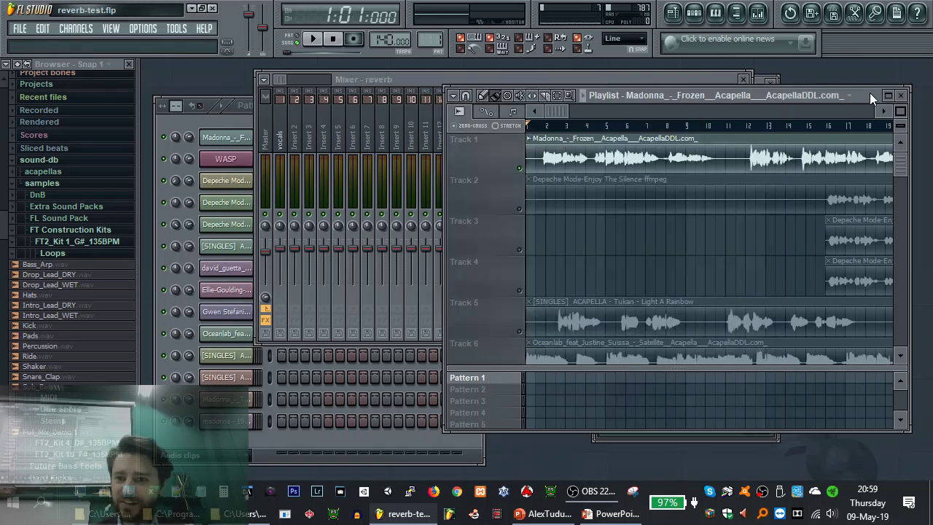
{"action": "key", "text": "space"}
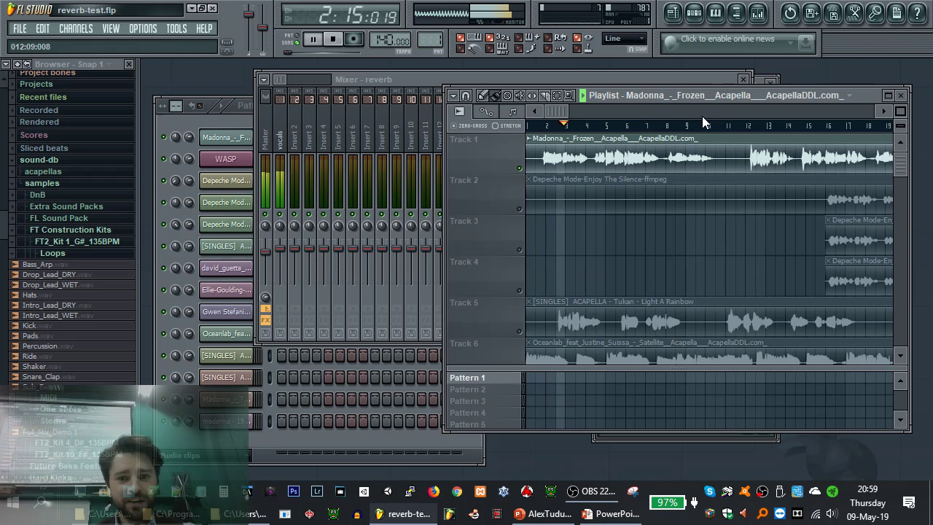
{"action": "key", "text": "space"}
{"action": "left_click", "coordinate": [624, 77]}
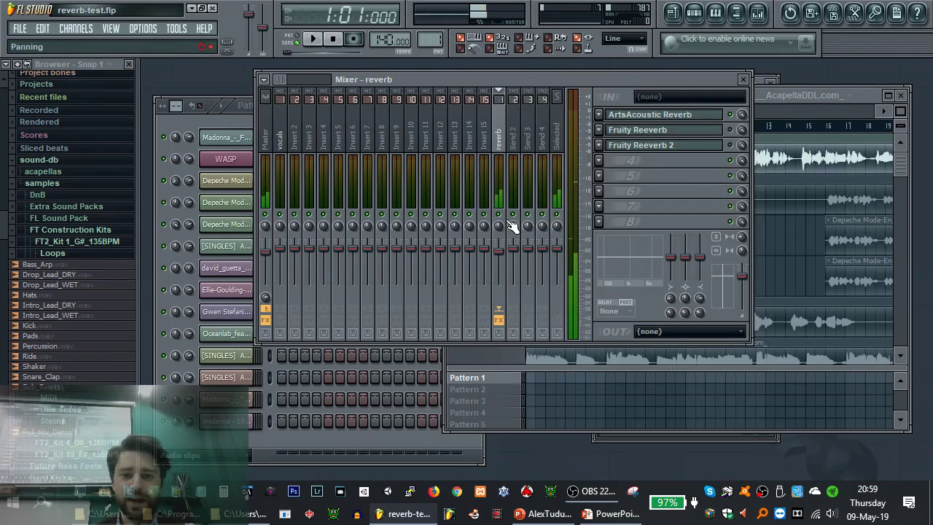
Play the Frozen acapella again from the start and adjust the system volume to about 42
{"action": "left_click", "coordinate": [869, 93]}
{"action": "key", "text": "space"}
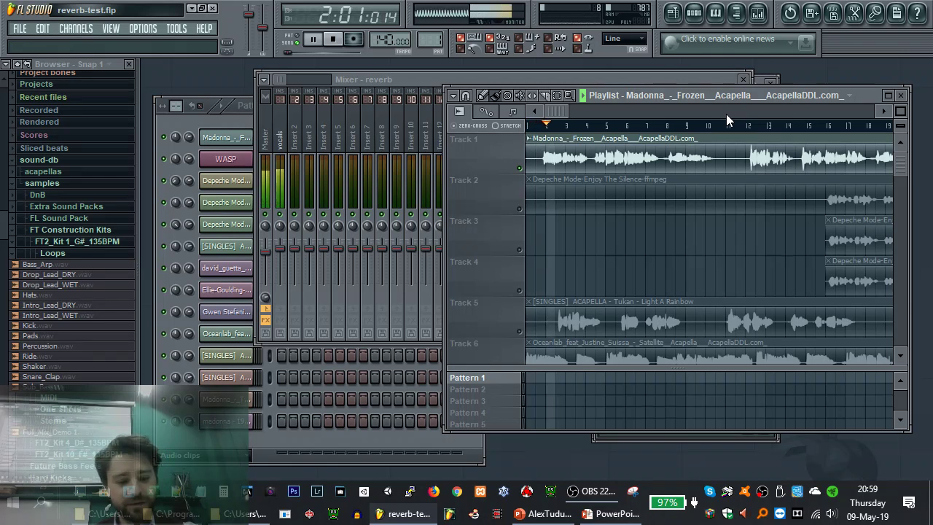
{"action": "key", "text": "XF86AudioRaiseVolume"}
{"action": "key", "text": "XF86AudioRaiseVolume"}
{"action": "key", "text": "XF86AudioRaiseVolume"}
{"action": "key", "text": "XF86AudioRaiseVolume"}
{"action": "key", "text": "XF86AudioRaiseVolume"}
{"action": "key", "text": "XF86AudioRaiseVolume"}
{"action": "key", "text": "XF86AudioRaiseVolume"}
{"action": "key", "text": "XF86AudioRaiseVolume"}
{"action": "key", "text": "XF86AudioRaiseVolume"}
{"action": "key", "text": "XF86AudioRaiseVolume"}
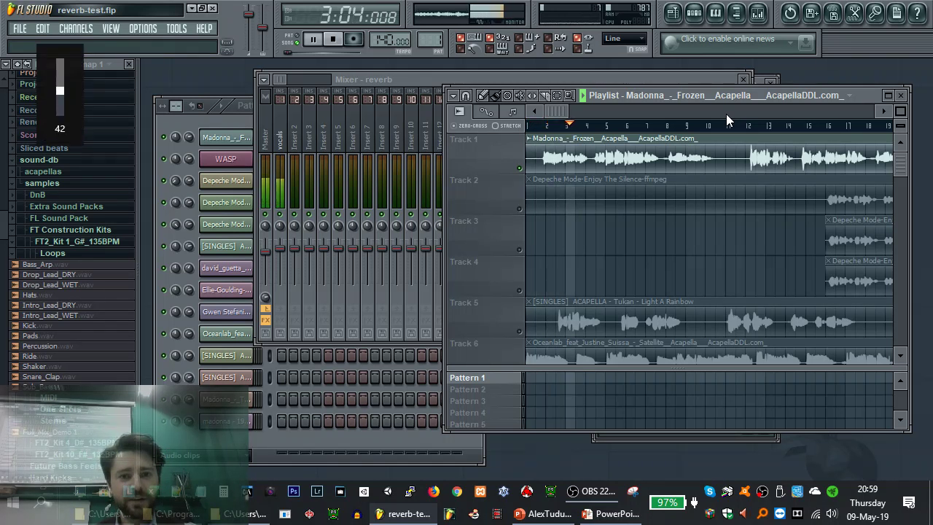
{"action": "key", "text": "XF86AudioLowerVolume"}
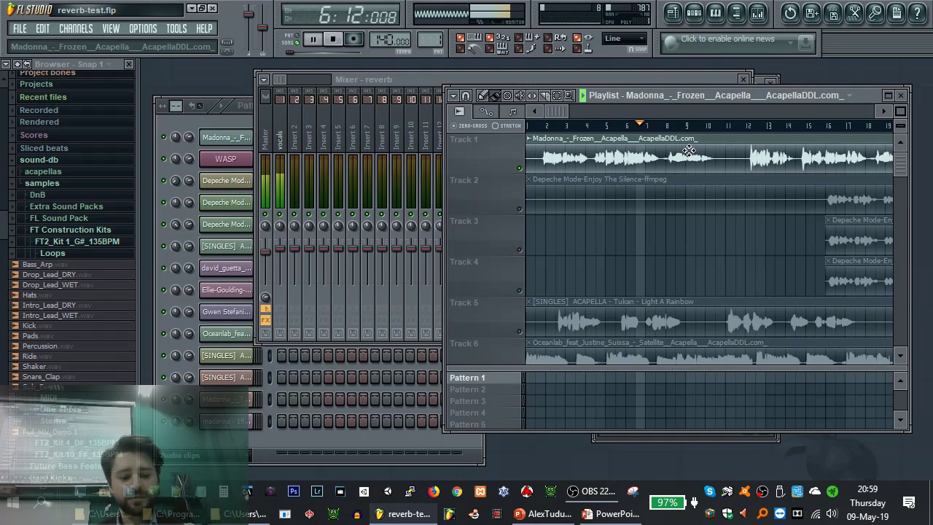
Lower the system volume and stop the playback of the Frozen acapella
{"action": "key", "text": "XF86AudioLowerVolume"}
{"action": "key", "text": "XF86AudioLowerVolume"}
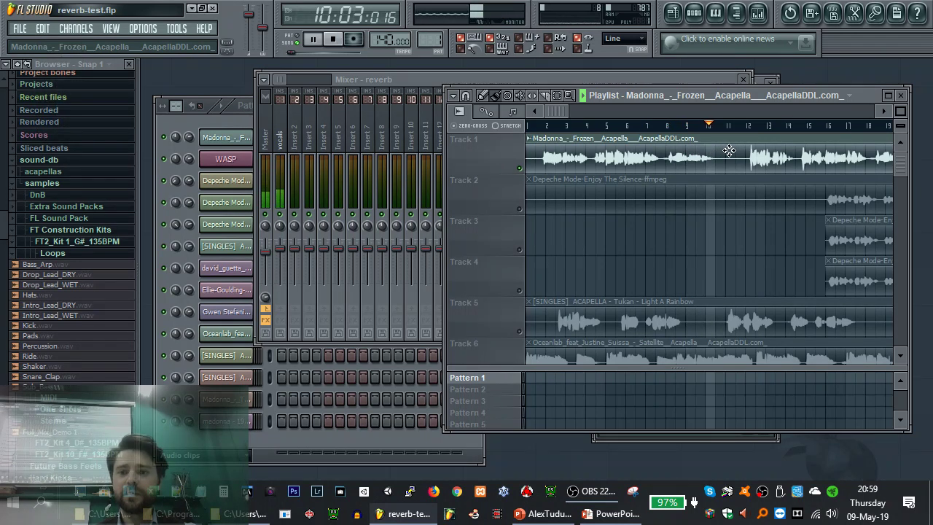
{"action": "key", "text": "space"}
Raise the reverb send's fader slightly in the mixer and replay the Frozen acapella from the start with the mixer in view
{"action": "left_click", "coordinate": [648, 74]}
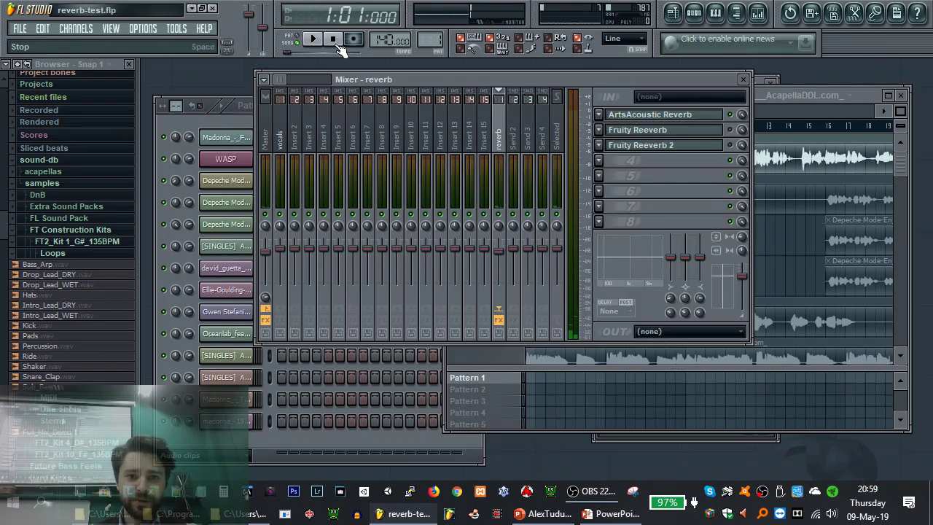
{"action": "left_click_drag", "start_coordinate": [499, 251], "coordinate": [499, 247]}
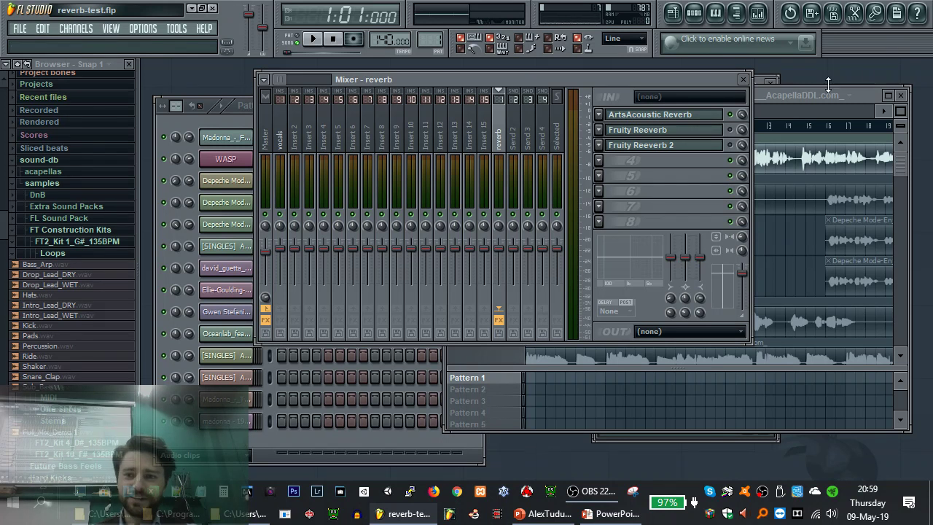
{"action": "left_click", "coordinate": [862, 90]}
{"action": "key", "text": "space"}
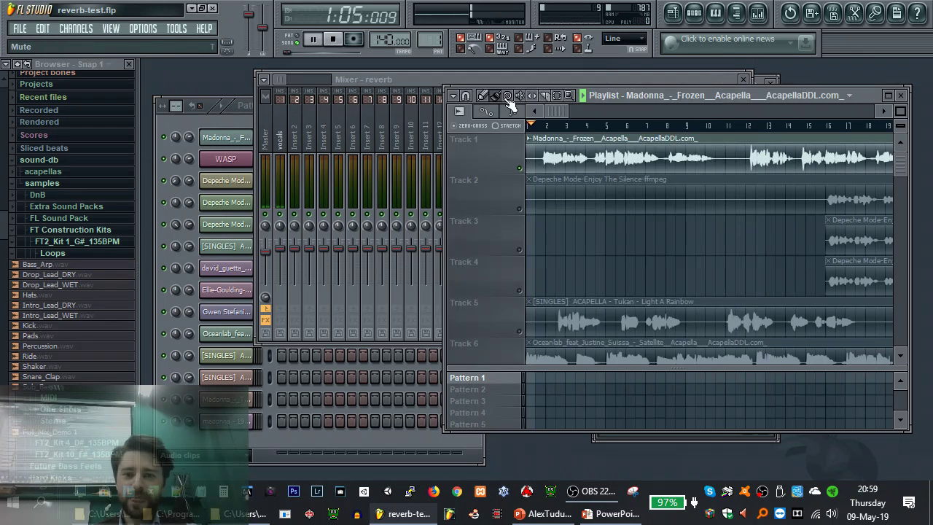
{"action": "left_click", "coordinate": [430, 78]}
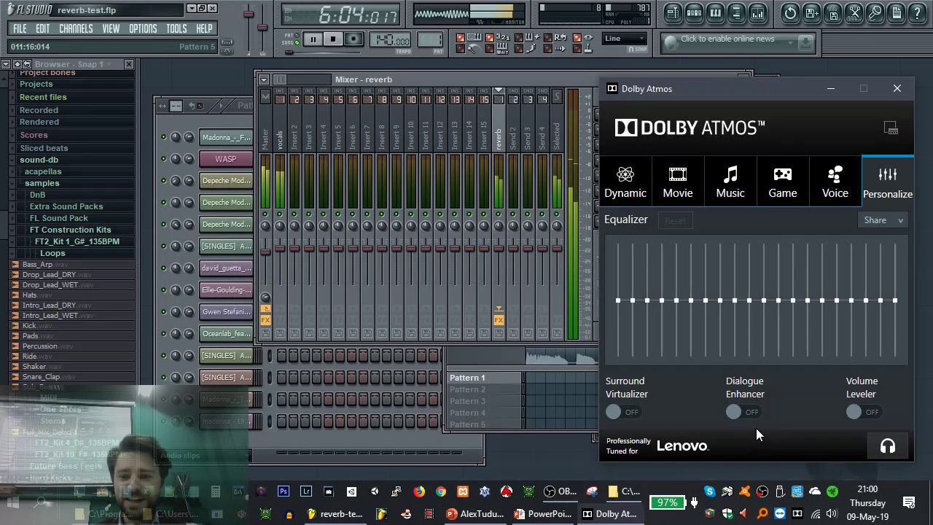
Turn on Surround Virtualizer in Dolby Atmos, lower FL Studio's reverb send fader to 81% (-4.4 dB), and stop playback
{"action": "left_click", "coordinate": [627, 412]}
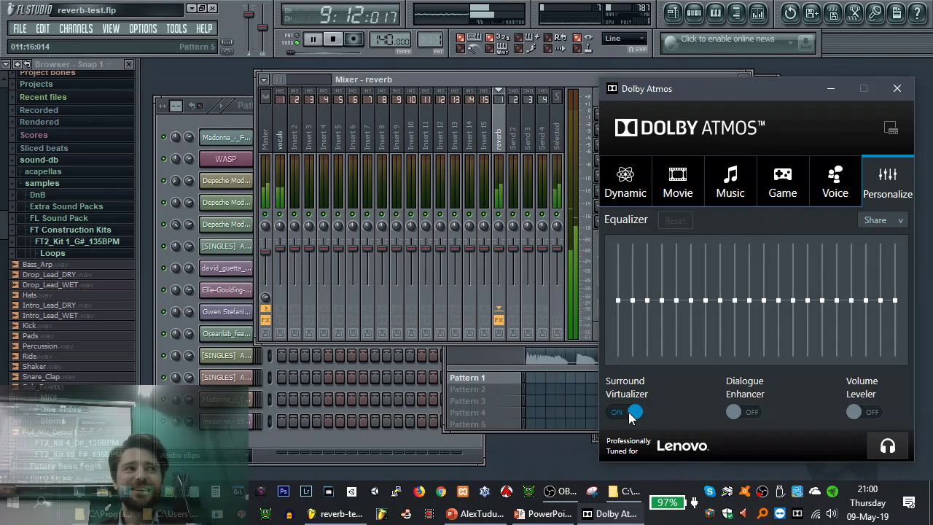
{"action": "left_click", "coordinate": [456, 81]}
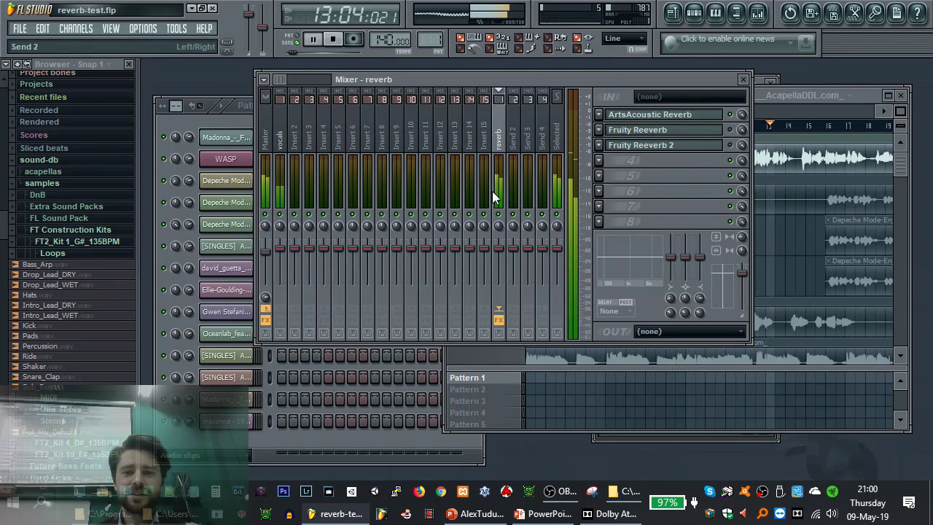
{"action": "left_click_drag", "start_coordinate": [499, 250], "coordinate": [505, 263]}
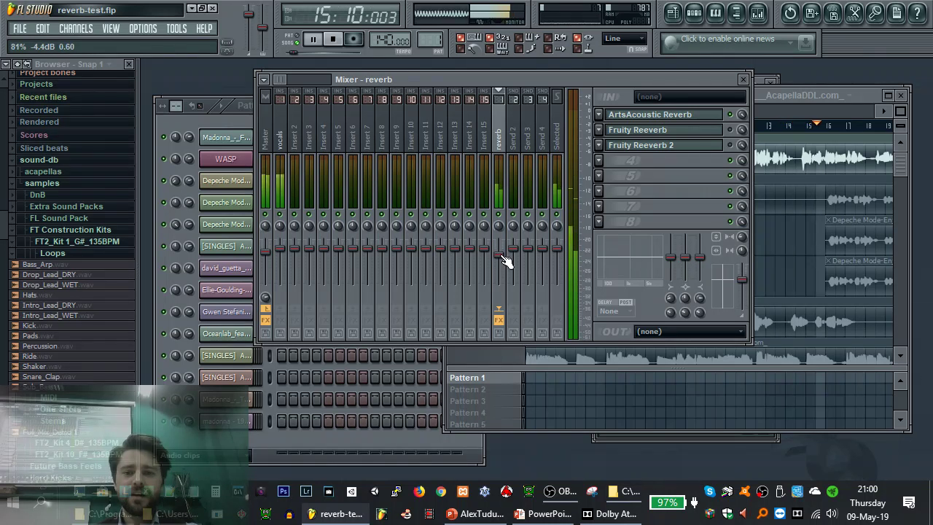
{"action": "key", "text": "space"}
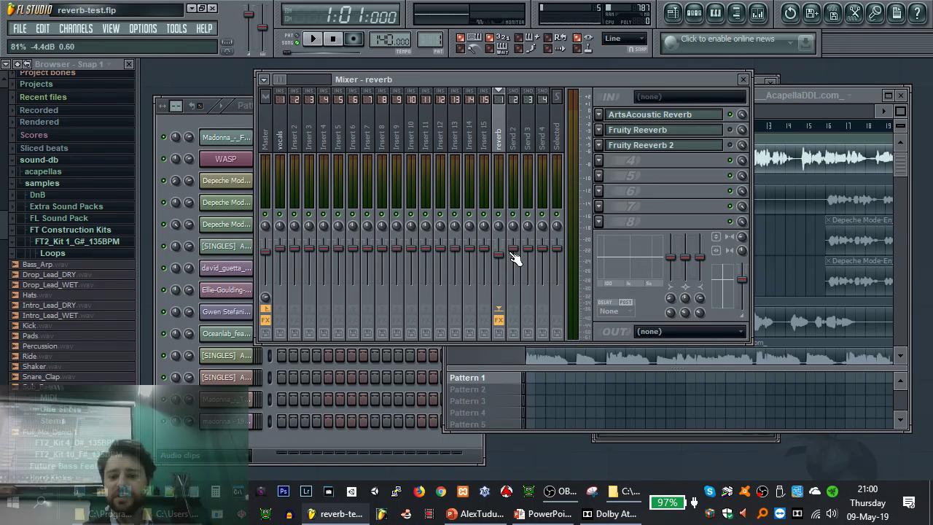
Switch to the PowerPoint presentation and page through the "Audio production basics & concepts" slides on VST, mixer and arrangement
{"action": "left_click", "coordinate": [547, 512]}
{"action": "left_click", "coordinate": [476, 248]}
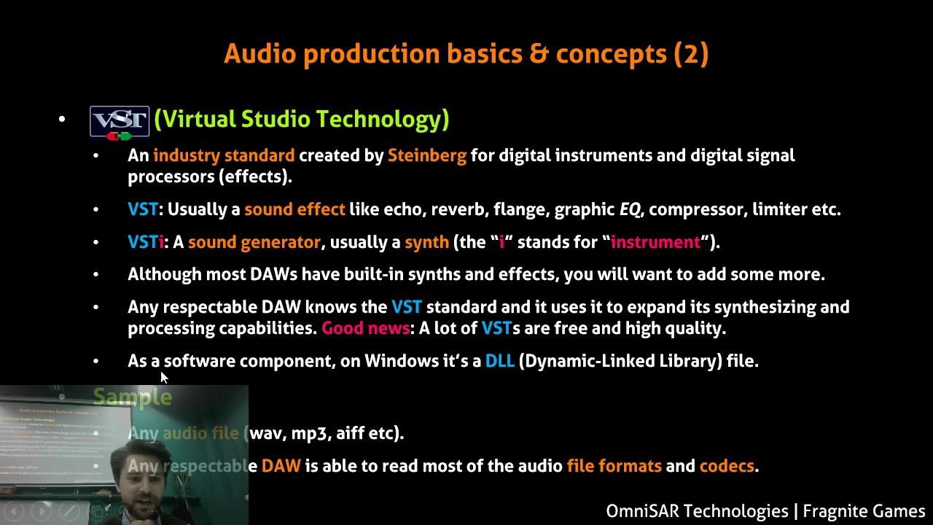
{"action": "left_click", "coordinate": [418, 298]}
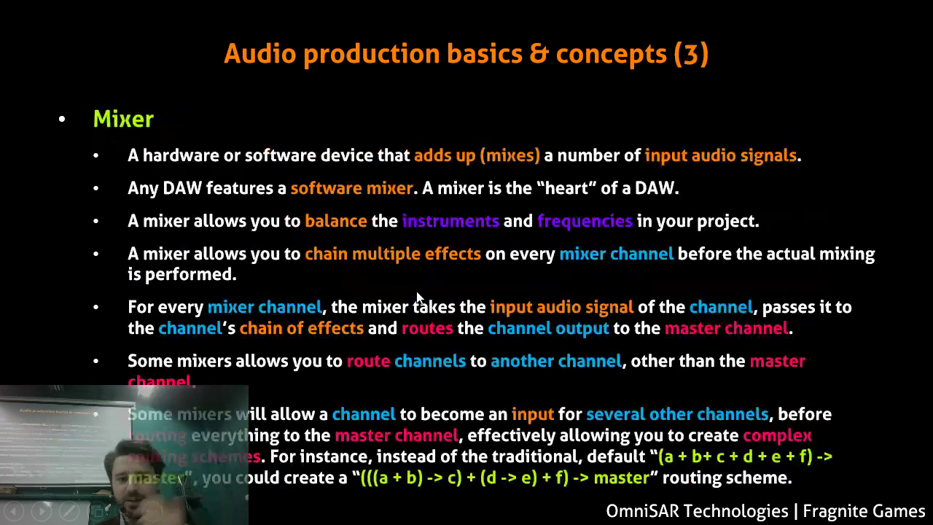
{"action": "left_click", "coordinate": [503, 303]}
{"action": "left_click", "coordinate": [510, 307]}
{"action": "key", "text": "Left"}
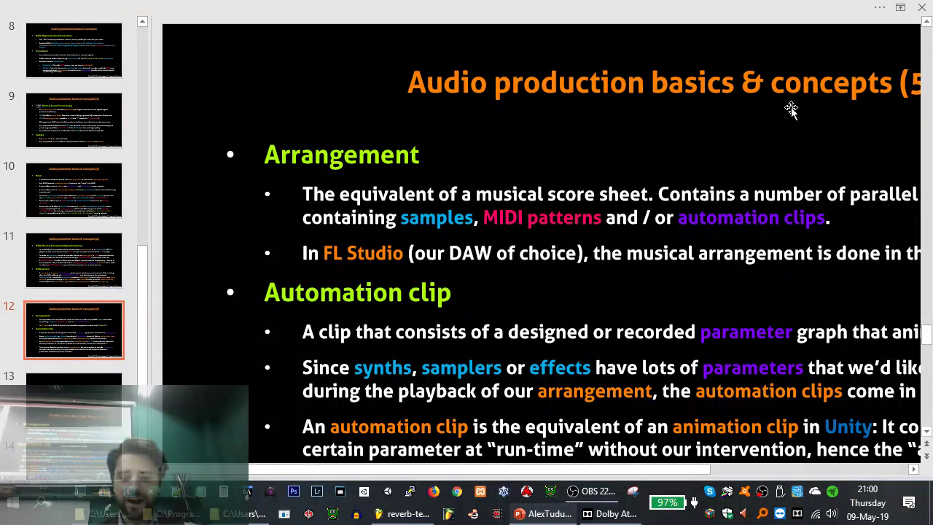
Switch back to FL Studio and mute Track 1 with the Frozen acapella in the playlist
{"action": "key", "text": "alt+Tab"}
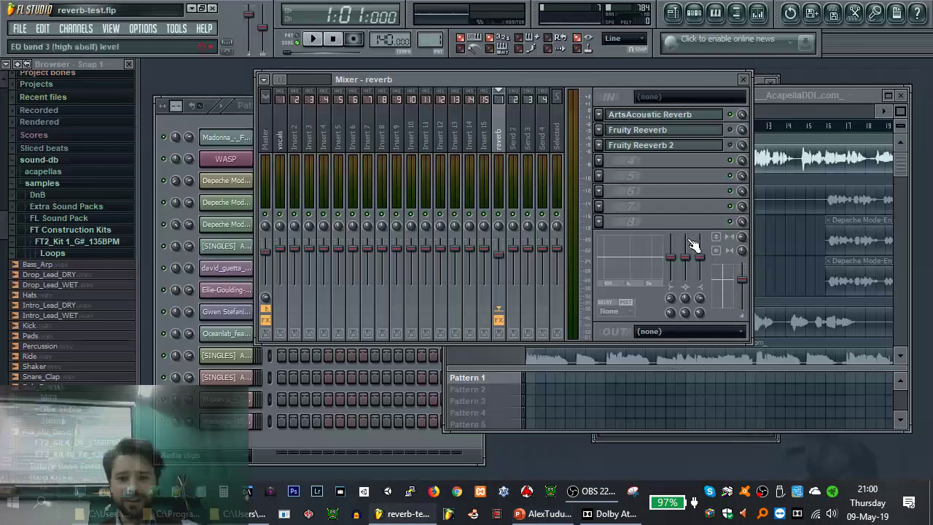
{"action": "left_click", "coordinate": [860, 93]}
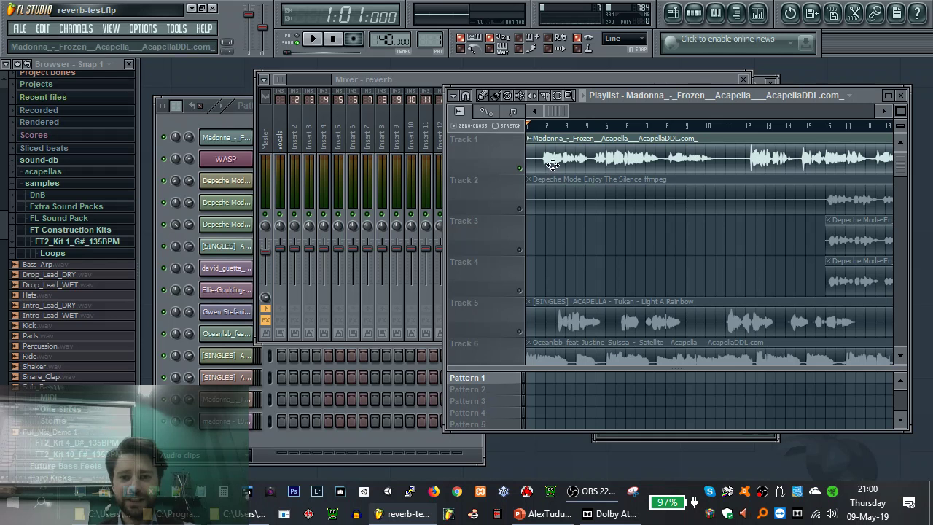
{"action": "left_click", "coordinate": [519, 169]}
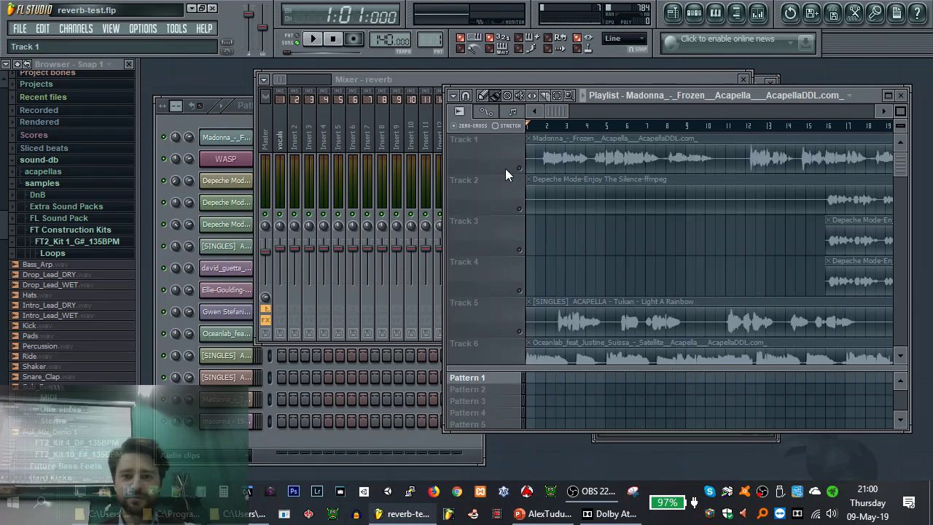
Add a new Wasp synthesizer channel to the project
{"action": "left_click", "coordinate": [183, 120]}
{"action": "left_click", "coordinate": [76, 28]}
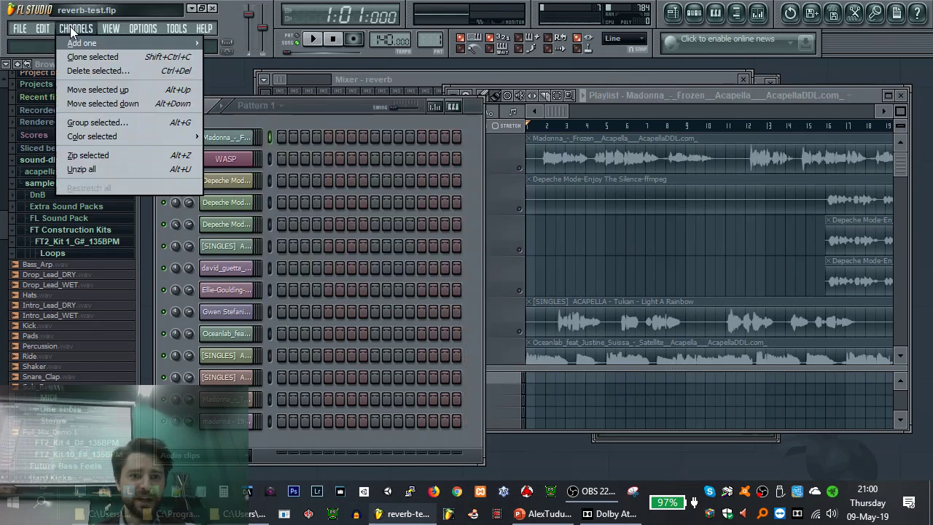
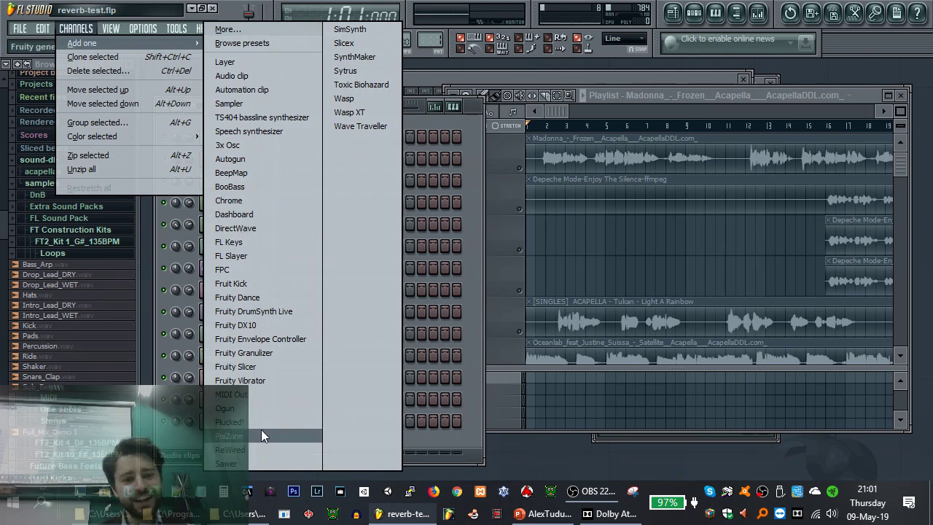
{"action": "left_click", "coordinate": [358, 99]}
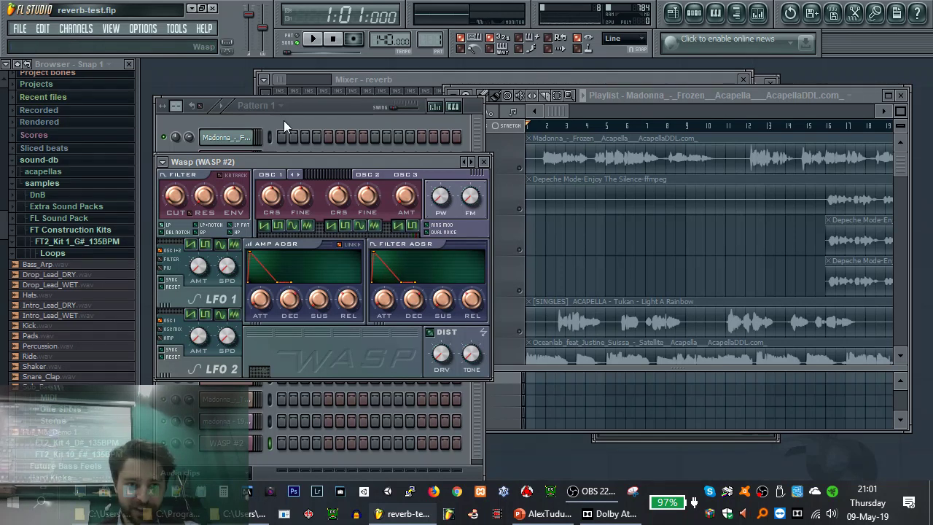
Play several test notes on the new Wasp synthesizer to hear its default sound
{"action": "key", "text": "c"}
{"action": "key", "text": "c"}
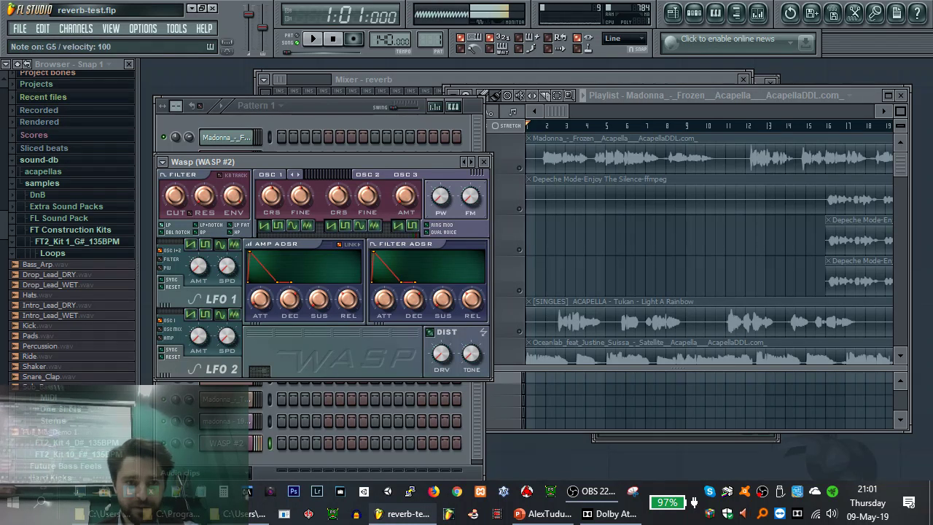
{"action": "key", "text": "u"}
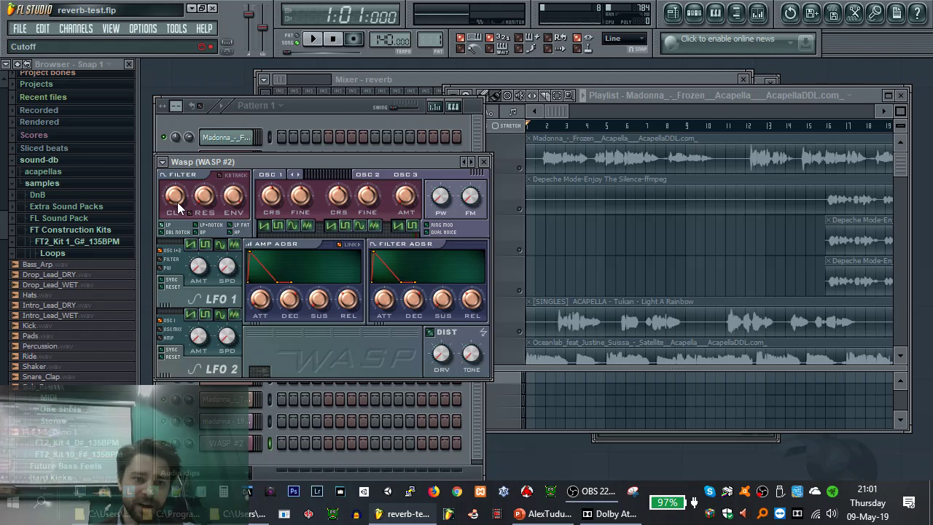
{"action": "key", "text": "m"}
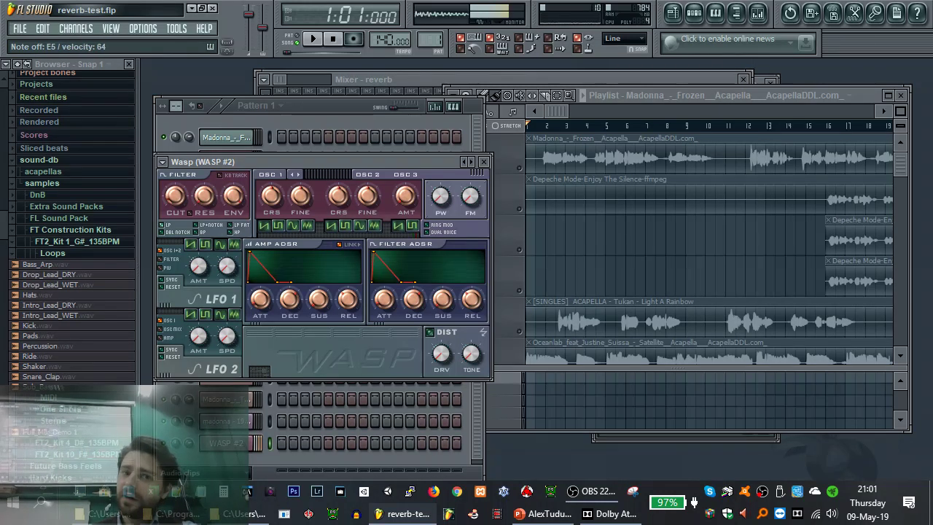
{"action": "key", "text": "c"}
{"action": "key", "text": "m"}
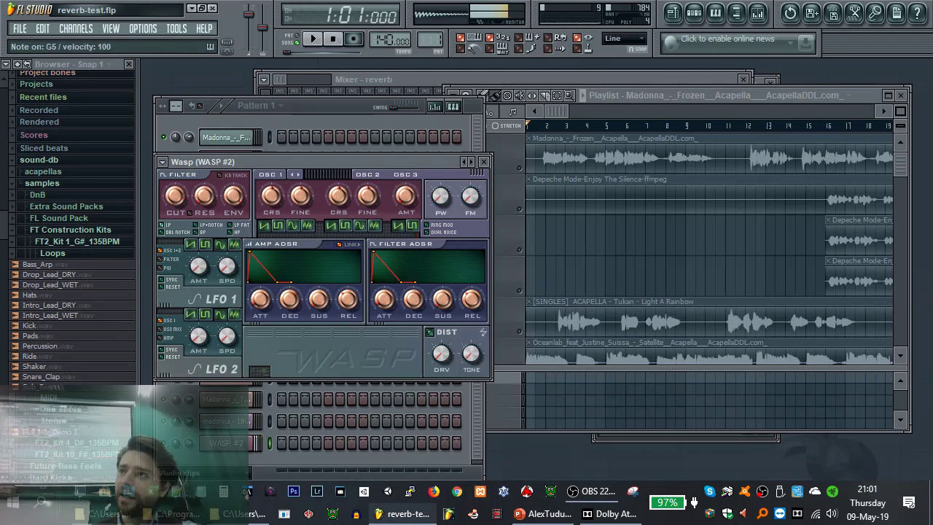
Move the Wasp (WASP #2) window and the channel rack lower to uncover the mixer's track names
{"action": "left_click", "coordinate": [549, 81]}
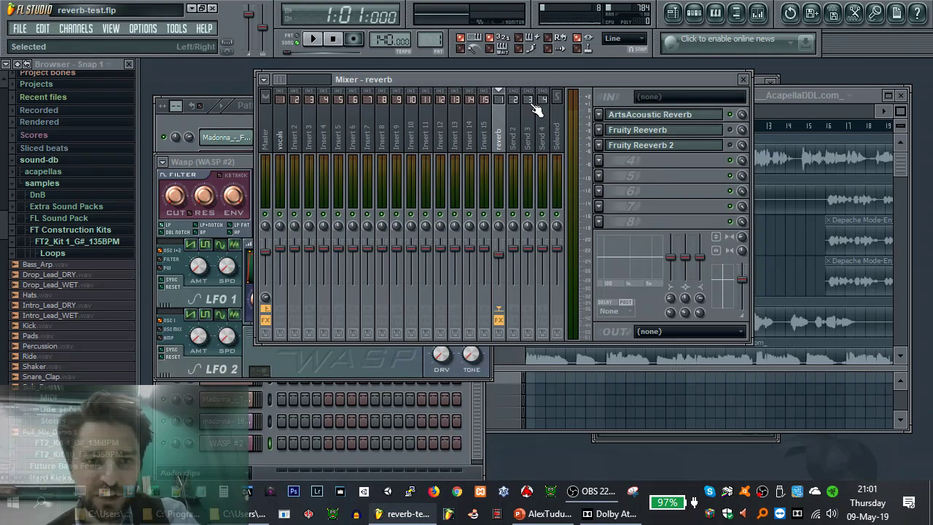
{"action": "left_click", "coordinate": [215, 162]}
{"action": "left_click_drag", "start_coordinate": [420, 161], "coordinate": [462, 221]}
{"action": "left_click", "coordinate": [209, 118]}
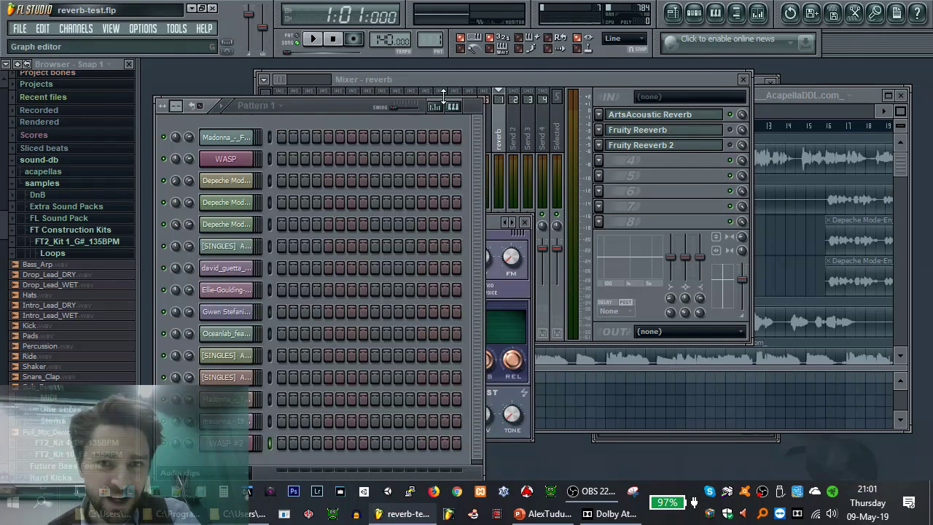
{"action": "left_click_drag", "start_coordinate": [324, 104], "coordinate": [360, 372]}
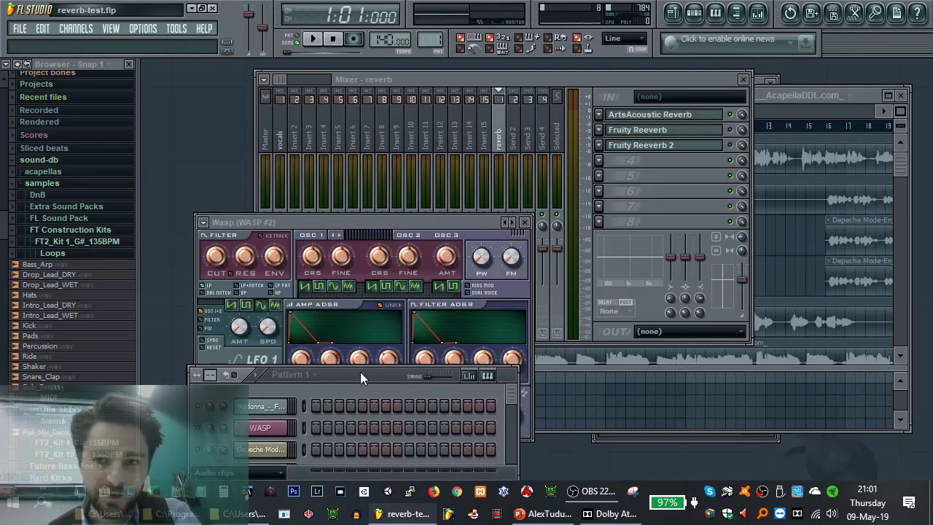
Bring up the Frozen acapella's channel settings, check its target mixer track, and return to the Wasp (WASP #2) window
{"action": "left_click", "coordinate": [757, 78]}
{"action": "left_click_drag", "start_coordinate": [754, 83], "coordinate": [730, 81]}
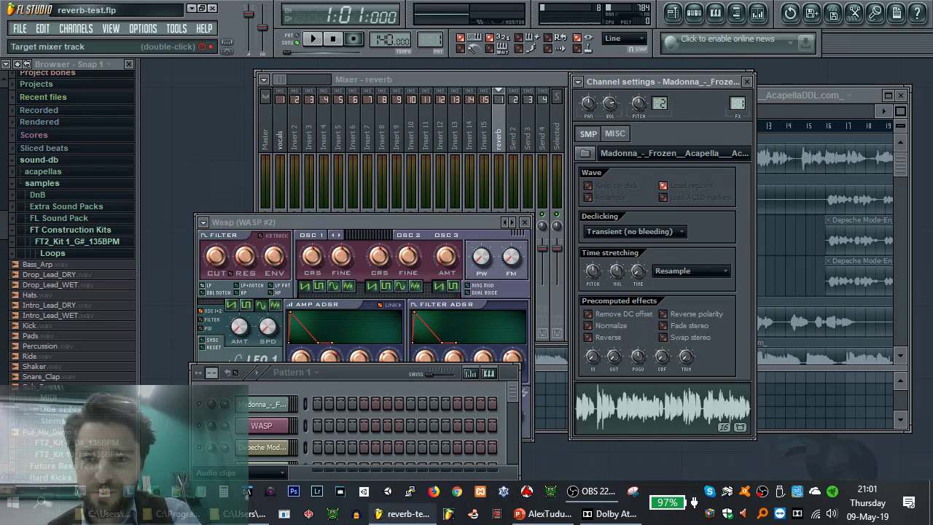
{"action": "scroll", "coordinate": [737, 102], "scroll_direction": "up", "scroll_amount": 2}
{"action": "scroll", "coordinate": [736, 103], "scroll_direction": "down", "scroll_amount": 1}
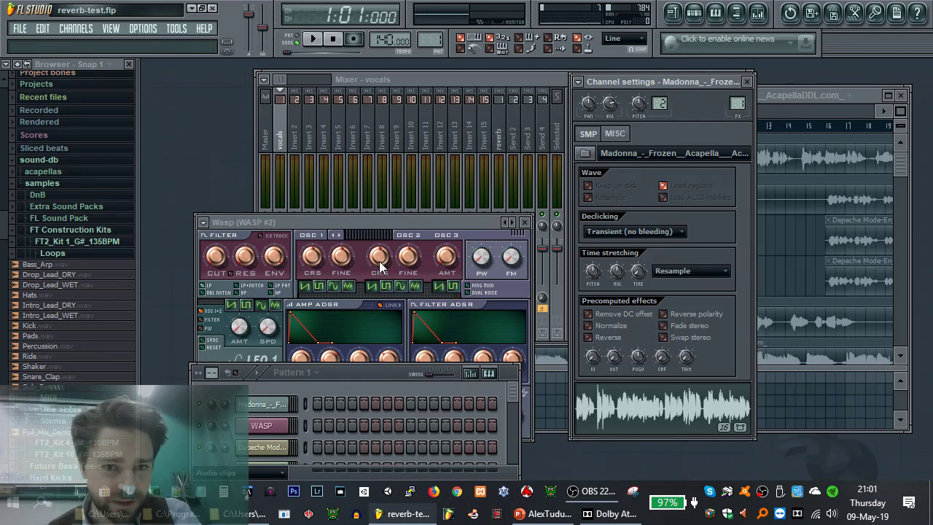
{"action": "left_click", "coordinate": [389, 224]}
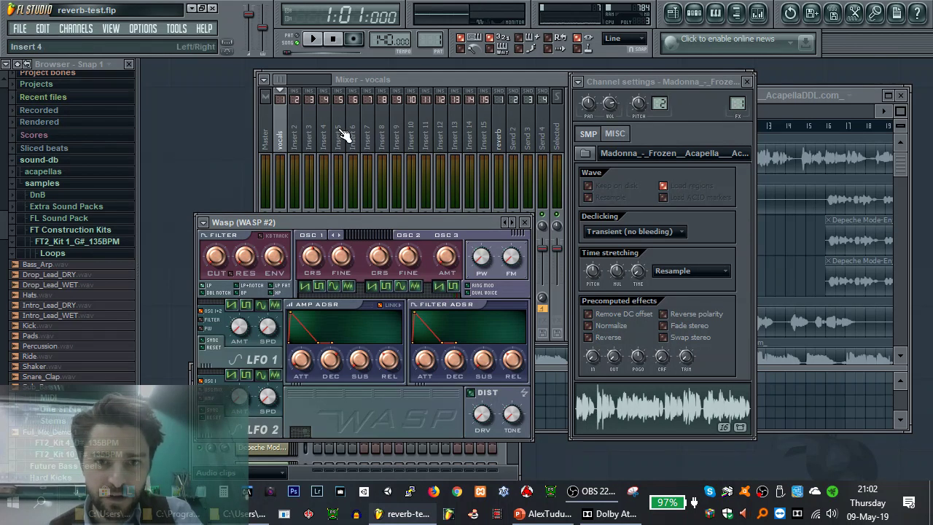
Select the mixer's Master track and move the mixer and Wasp (WASP #2) windows apart so both can be seen
{"action": "left_click", "coordinate": [531, 82]}
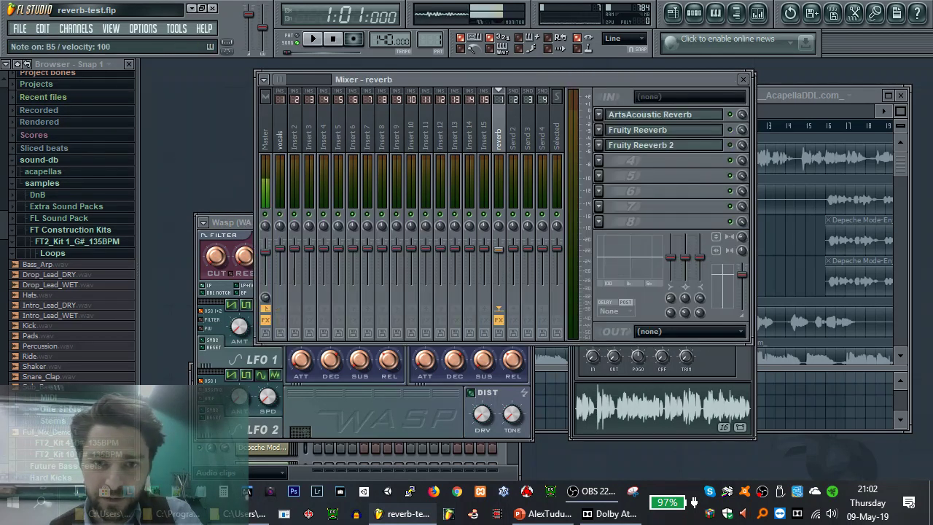
{"action": "left_click", "coordinate": [270, 131]}
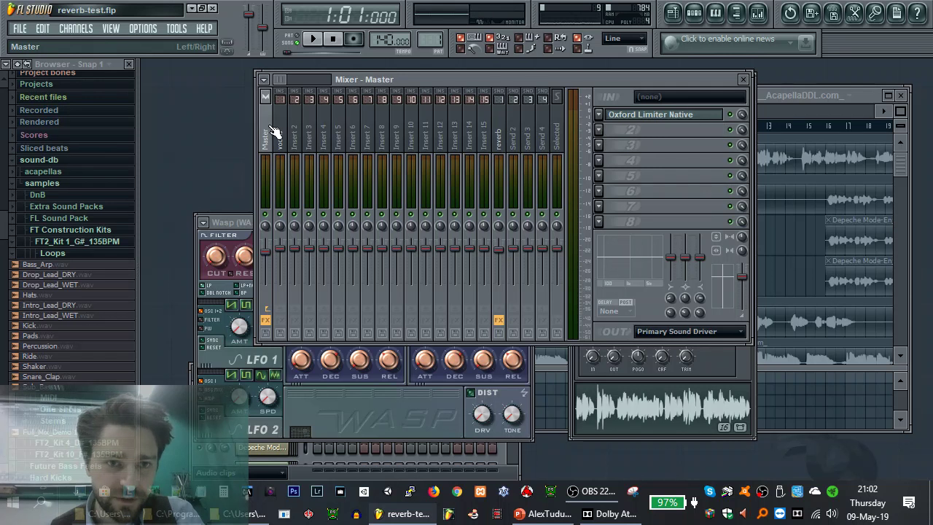
{"action": "left_click_drag", "start_coordinate": [239, 229], "coordinate": [204, 134]}
{"action": "left_click_drag", "start_coordinate": [715, 78], "coordinate": [832, 231]}
Close the Frozen acapella's channel settings and reposition the Wasp (WASP #2) window above the channel rack
{"action": "left_click", "coordinate": [746, 81]}
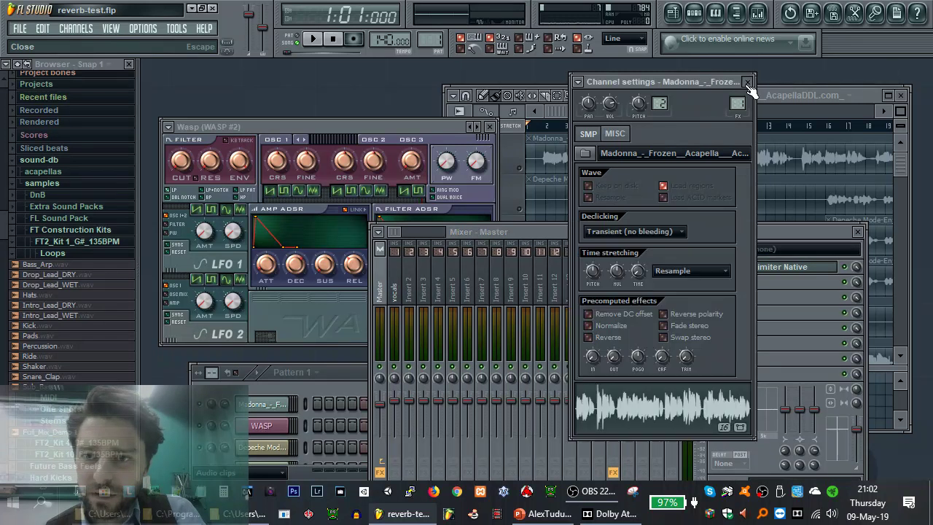
{"action": "left_click", "coordinate": [747, 82]}
{"action": "left_click_drag", "start_coordinate": [379, 129], "coordinate": [402, 124]}
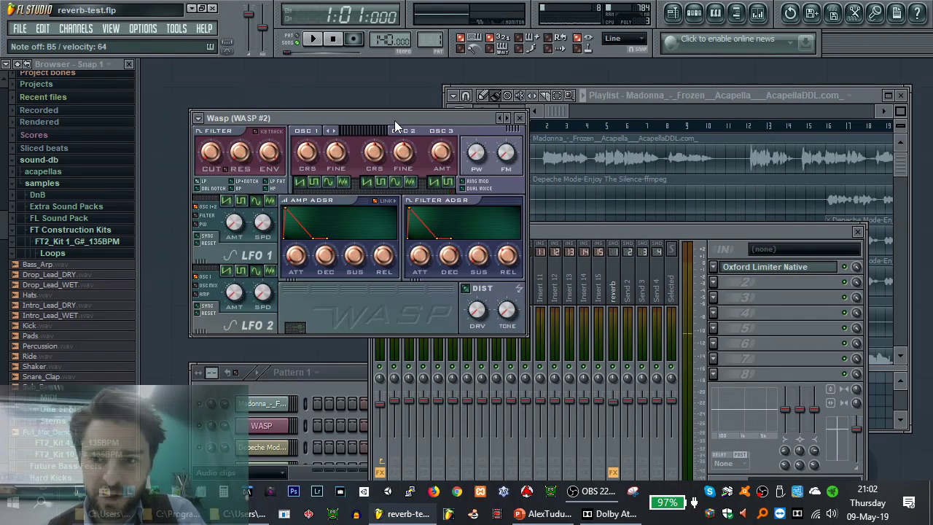
{"action": "left_click_drag", "start_coordinate": [459, 117], "coordinate": [435, 121]}
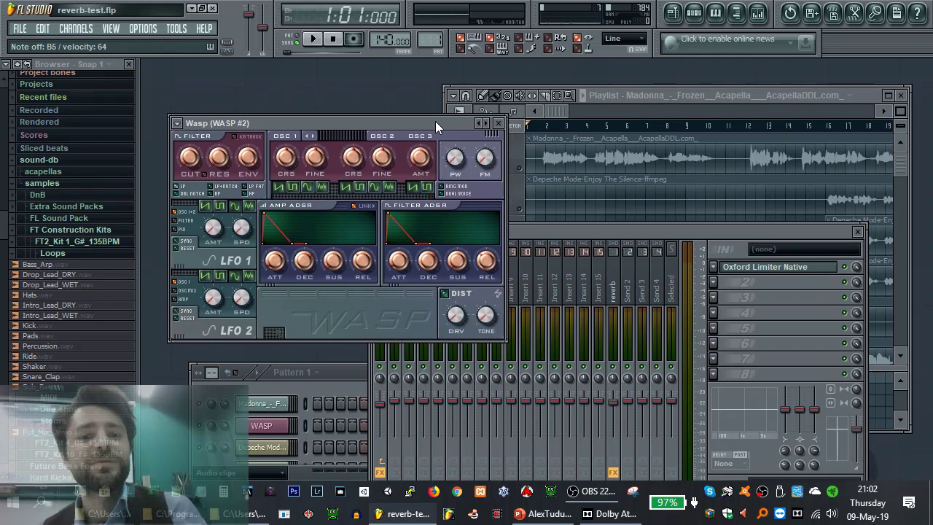
Open the original WASP channel's synthesizer and place its window beside Wasp (WASP #2)
{"action": "left_click", "coordinate": [261, 426]}
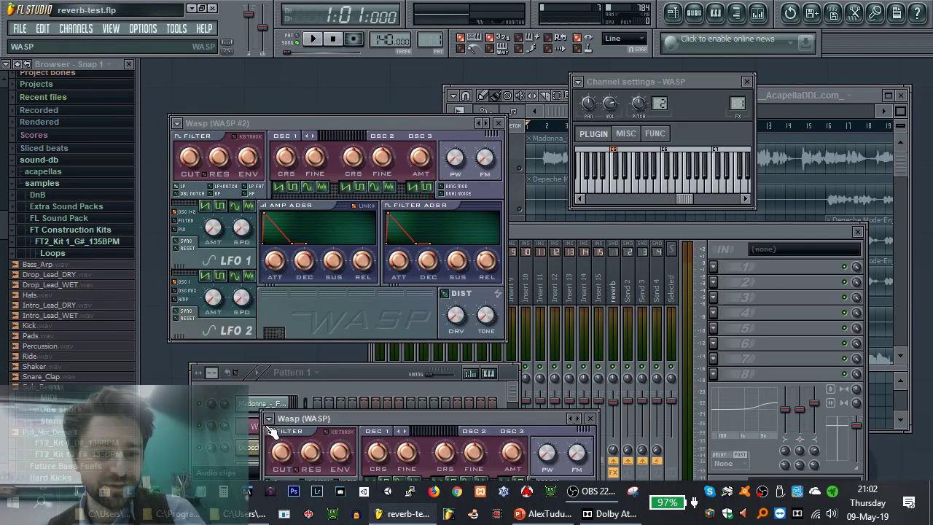
{"action": "left_click_drag", "start_coordinate": [484, 425], "coordinate": [616, 151]}
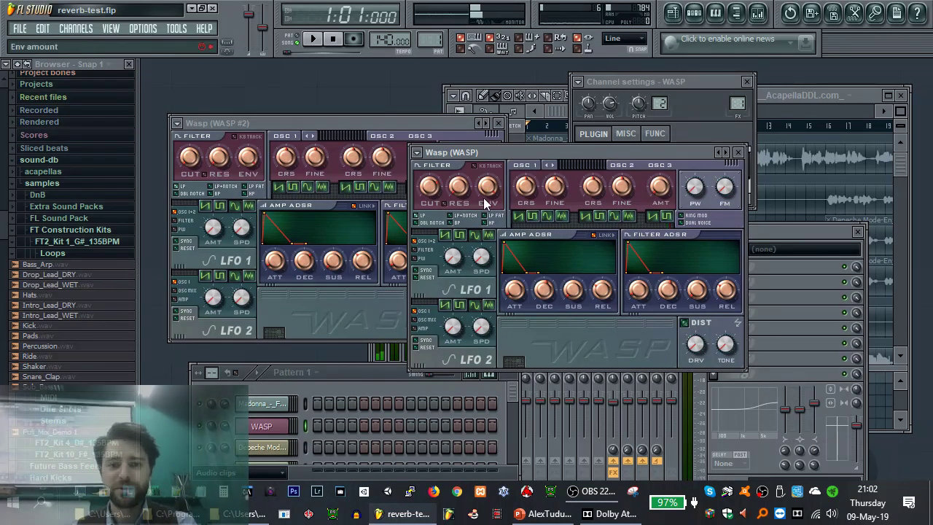
Close the Wasp (WASP #2) synthesizer and move the original Wasp (WASP) window into its place
{"action": "left_click", "coordinate": [503, 124]}
{"action": "left_click_drag", "start_coordinate": [551, 153], "coordinate": [345, 120]}
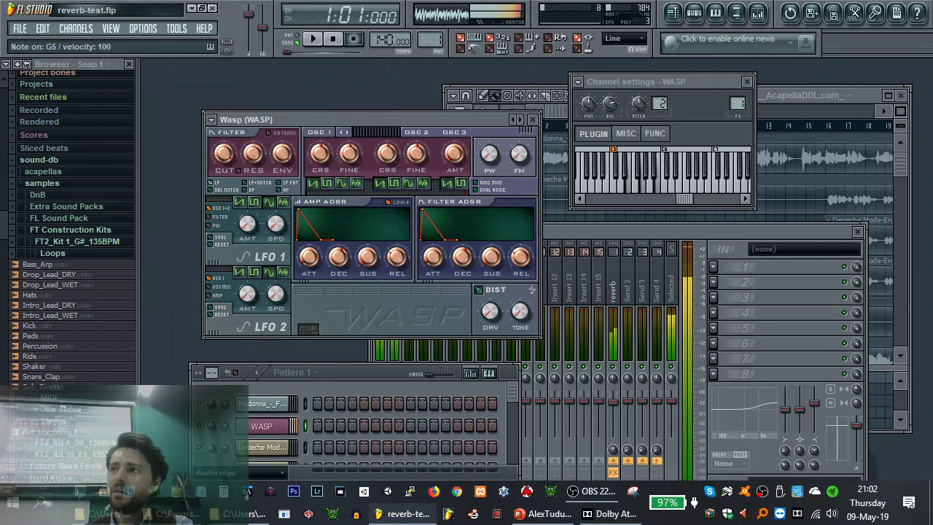
Insert an empty track above the Frozen acapella in the Playlist and select bars 1 to 8 on the timeline
{"action": "left_click", "coordinate": [867, 95]}
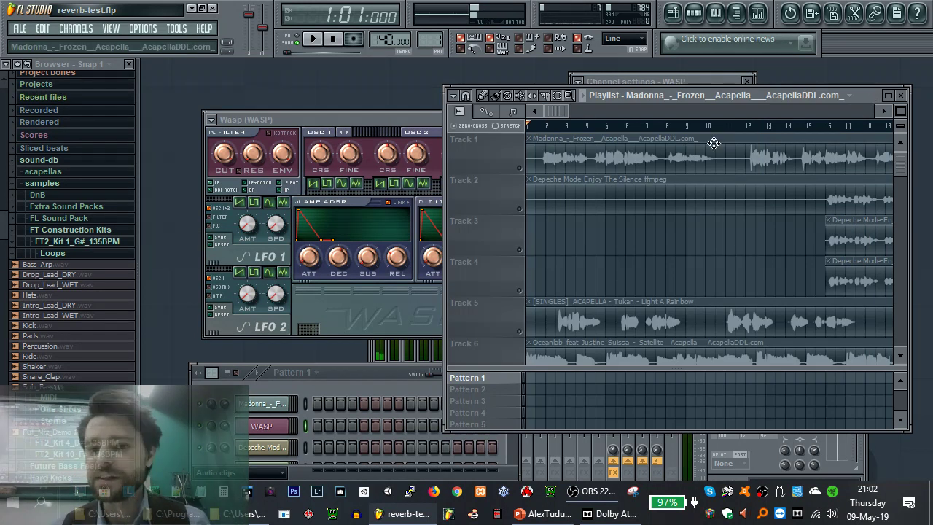
{"action": "right_click", "coordinate": [502, 133]}
{"action": "left_click", "coordinate": [531, 218]}
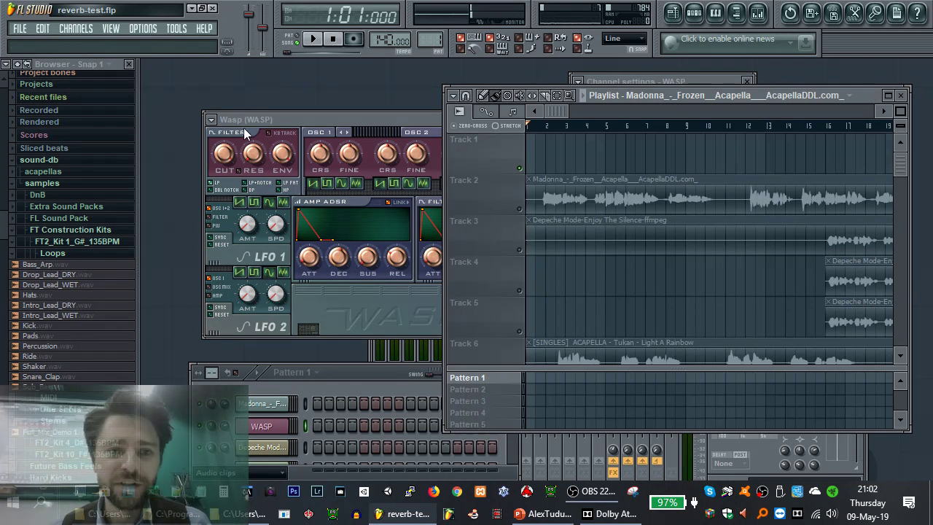
{"action": "left_click_drag", "start_coordinate": [546, 129], "coordinate": [685, 127]}
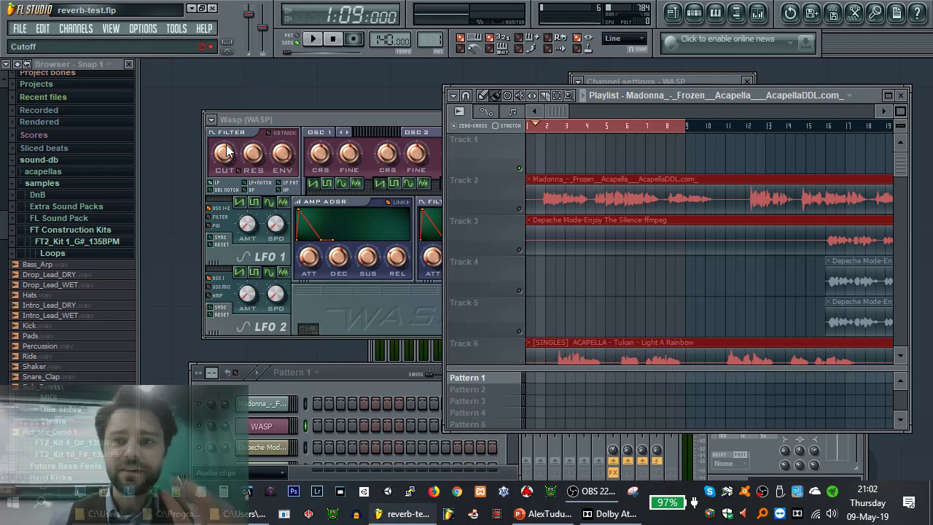
{"action": "left_click", "coordinate": [539, 125]}
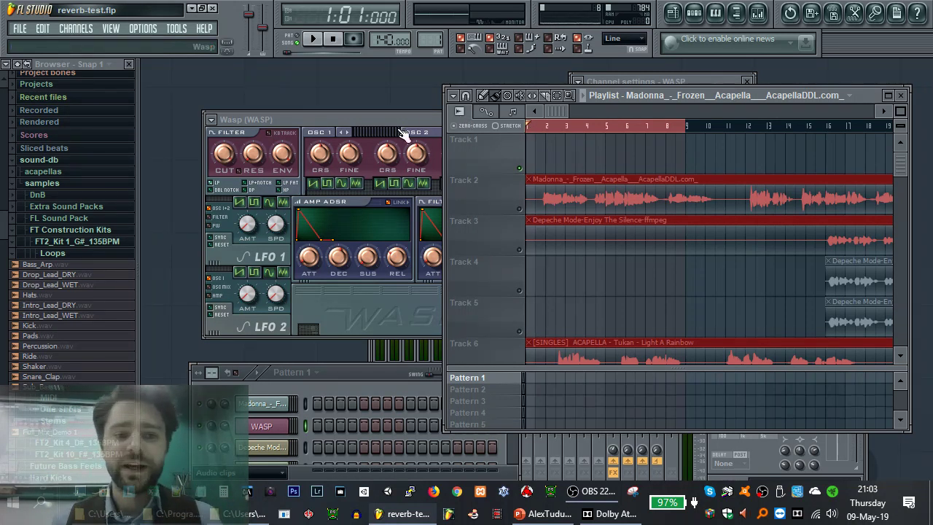
Bring the Wasp (WASP) synthesizer forward and play a few notes to audition its sound
{"action": "left_click", "coordinate": [231, 159]}
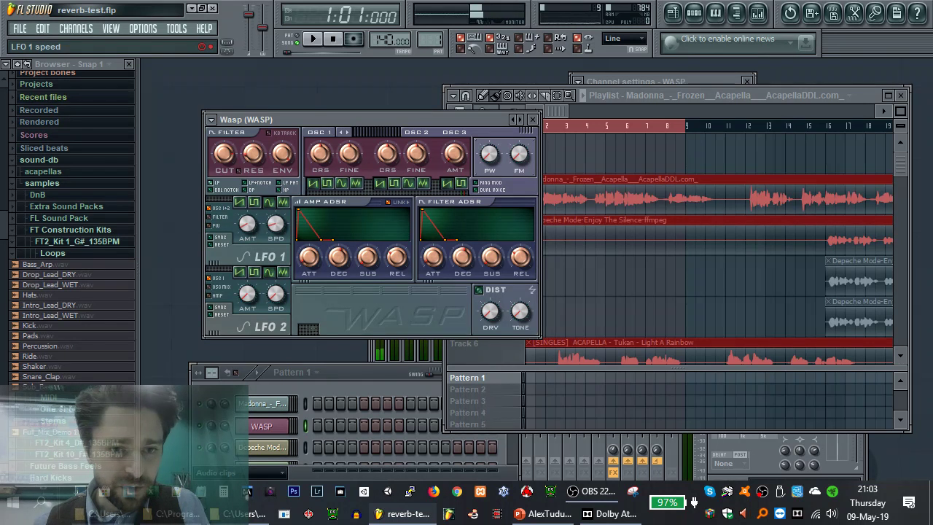
{"action": "key", "text": "e"}
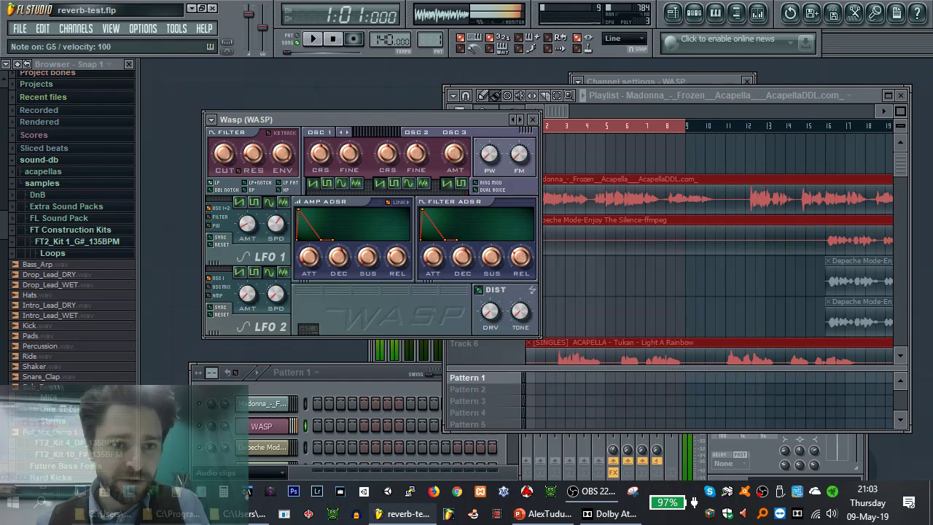
{"action": "key", "text": "t"}
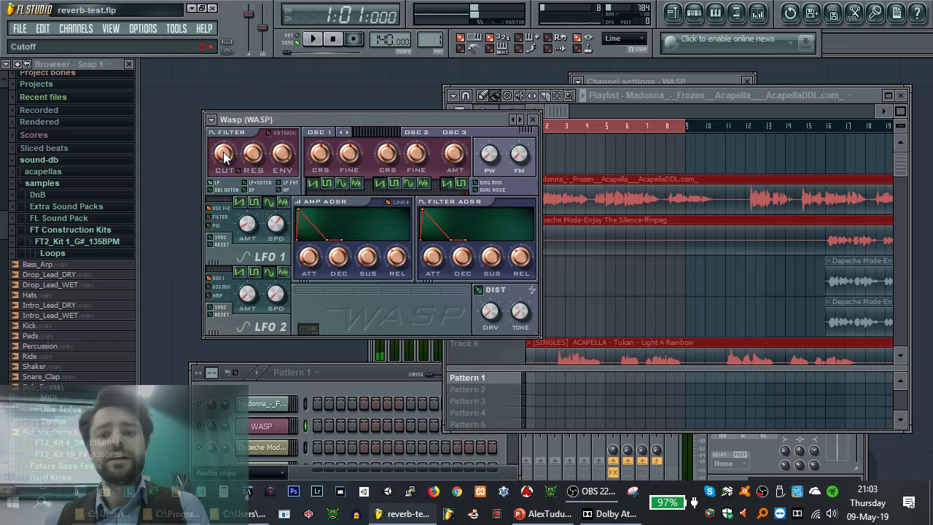
Create an automation clip for the WASP synthesizer's filter Cutoff over the selected Playlist bars
{"action": "left_click", "coordinate": [870, 94]}
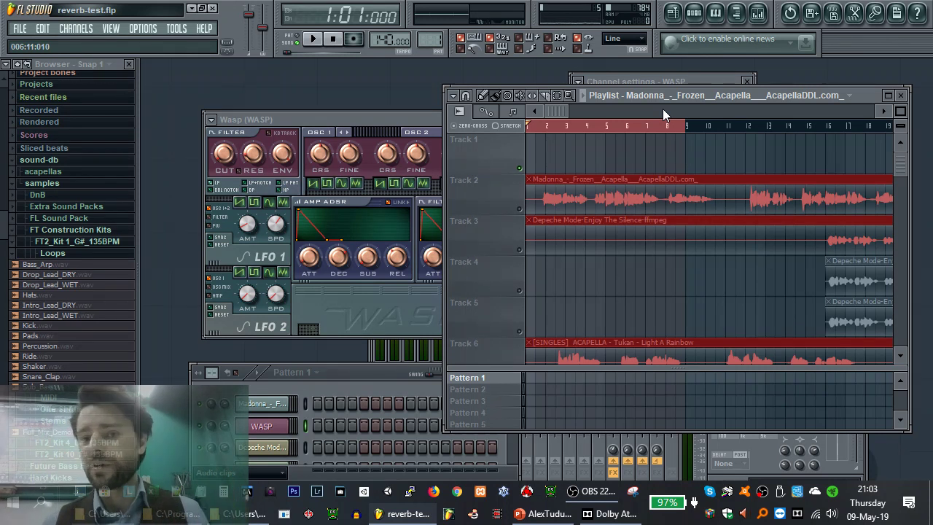
{"action": "right_click", "coordinate": [224, 156]}
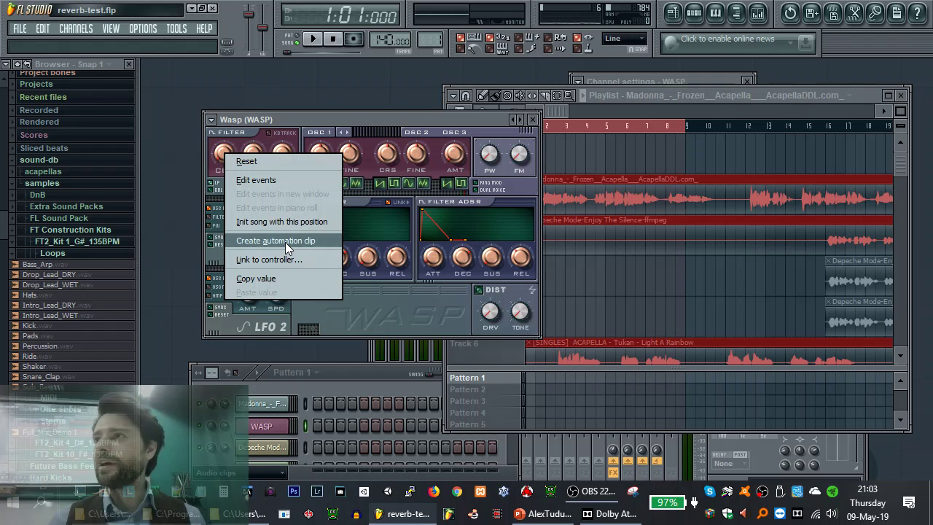
{"action": "left_click", "coordinate": [285, 242]}
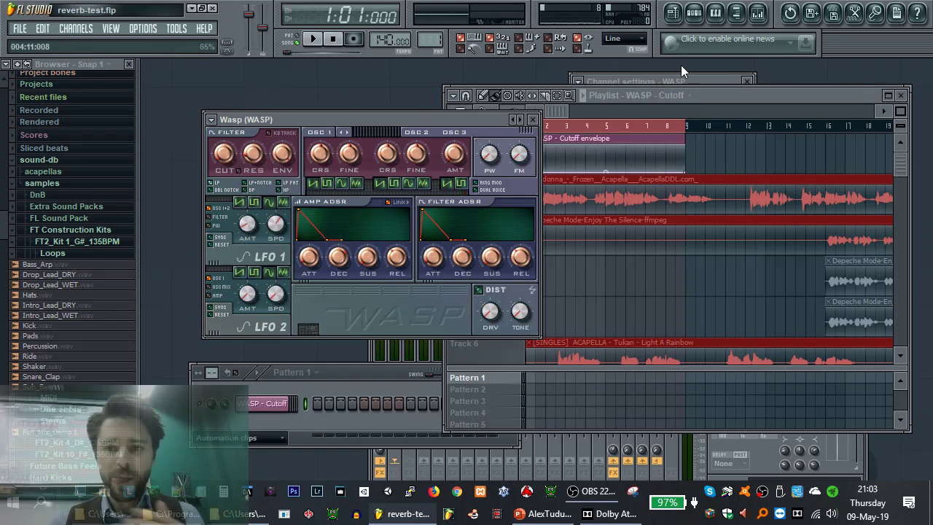
Play the song with the Cutoff envelope and move the Wasp window clear of the Playlist clips, stopping playback at the end
{"action": "left_click", "coordinate": [780, 107]}
{"action": "key", "text": "space"}
{"action": "left_click_drag", "start_coordinate": [405, 131], "coordinate": [365, 177]}
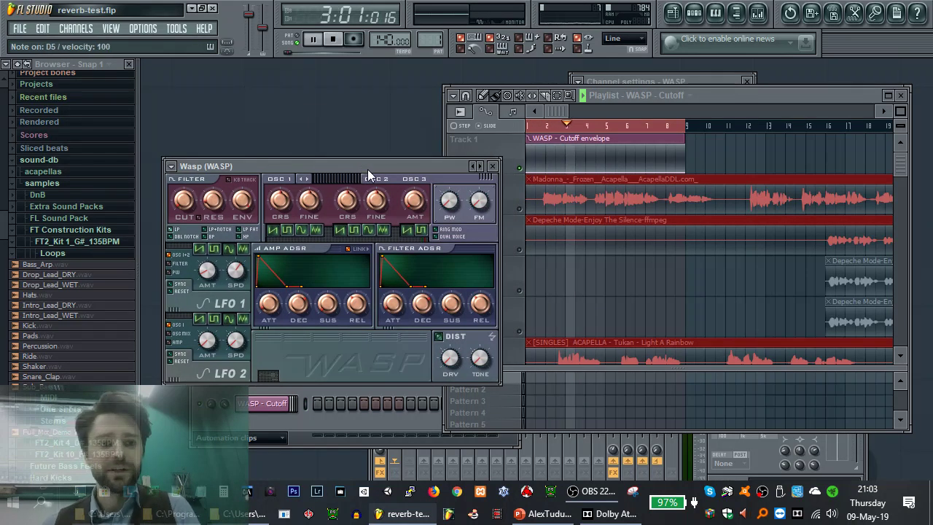
{"action": "left_click_drag", "start_coordinate": [388, 173], "coordinate": [396, 164]}
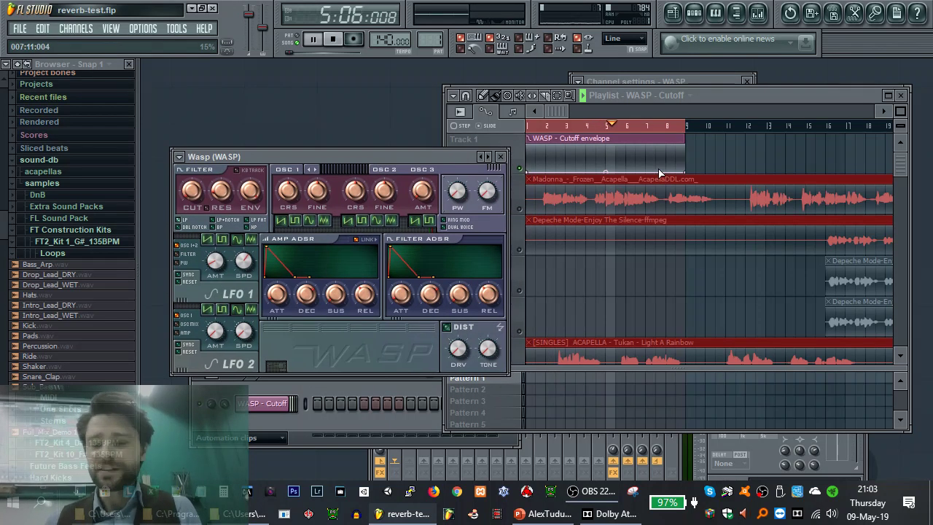
{"action": "key", "text": "space"}
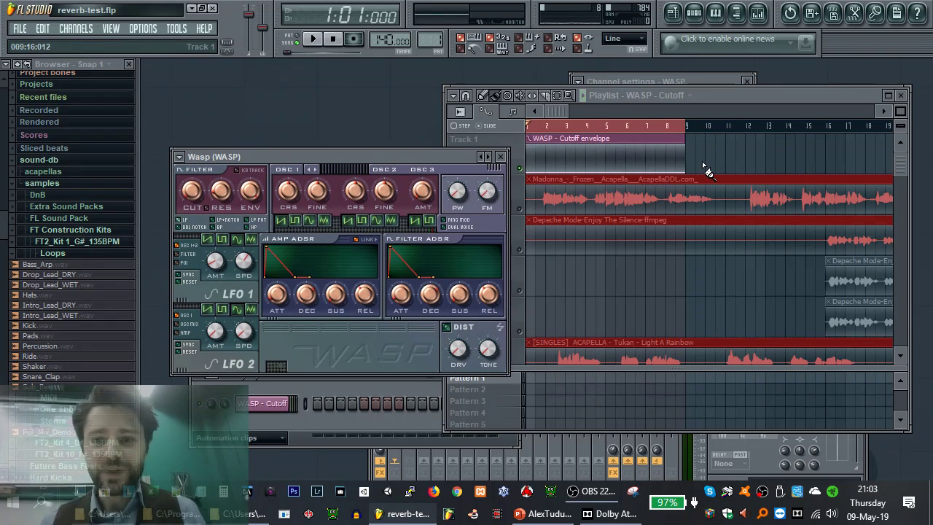
Raise the Cutoff envelope's end point to 100% and try a Double curve with different tensions between its points
{"action": "left_click_drag", "start_coordinate": [684, 171], "coordinate": [689, 144]}
{"action": "left_click_drag", "start_coordinate": [606, 154], "coordinate": [605, 148]}
{"action": "right_click", "coordinate": [689, 145]}
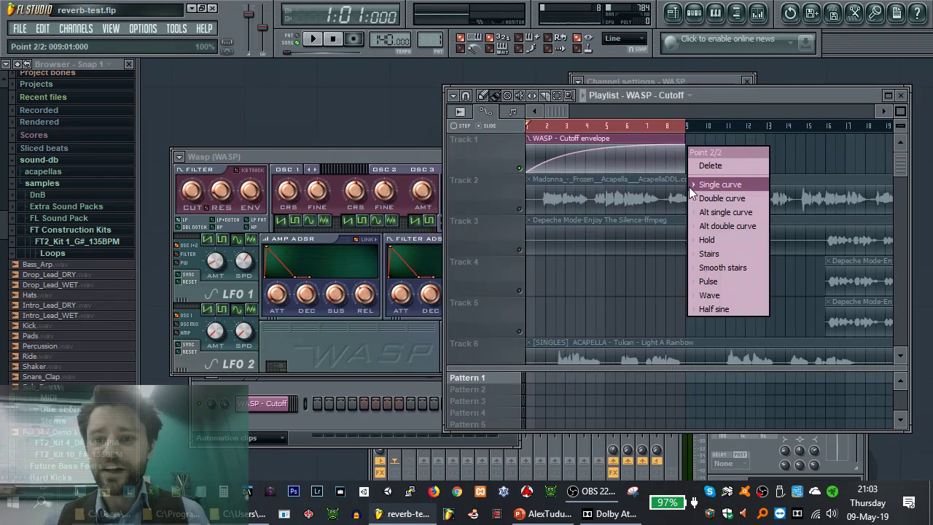
{"action": "left_click", "coordinate": [715, 200]}
{"action": "left_click_drag", "start_coordinate": [606, 158], "coordinate": [605, 152]}
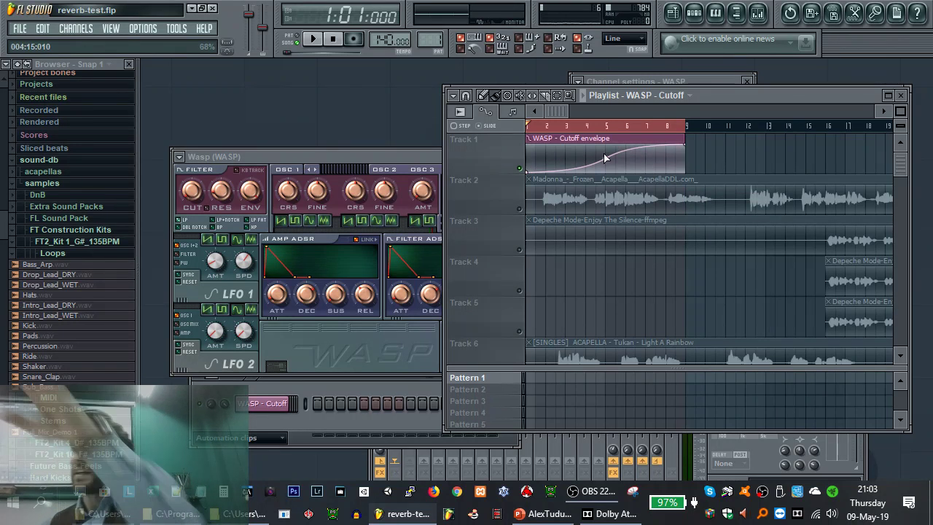
{"action": "left_click_drag", "start_coordinate": [604, 159], "coordinate": [617, 160]}
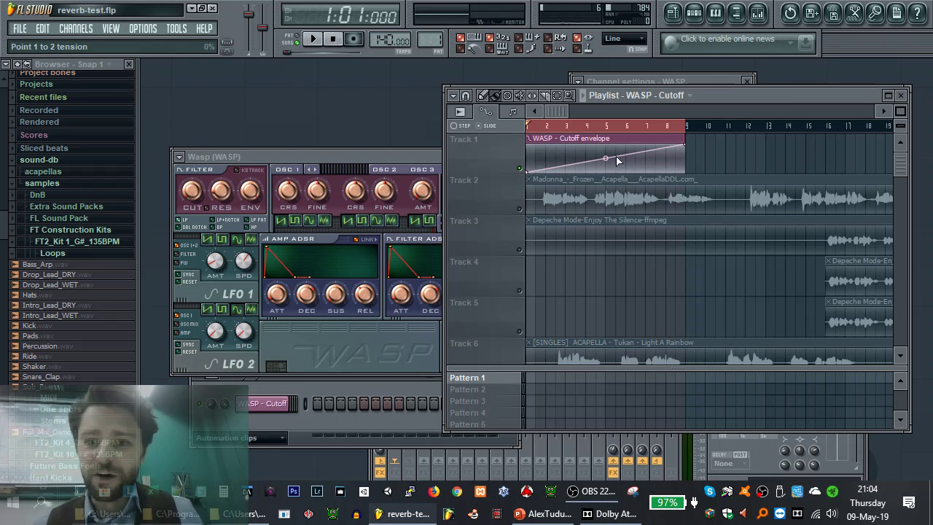
Extend the Cutoff envelope's end point to bar 13 and delete the extra point added in the middle
{"action": "left_click_drag", "start_coordinate": [683, 147], "coordinate": [679, 144]}
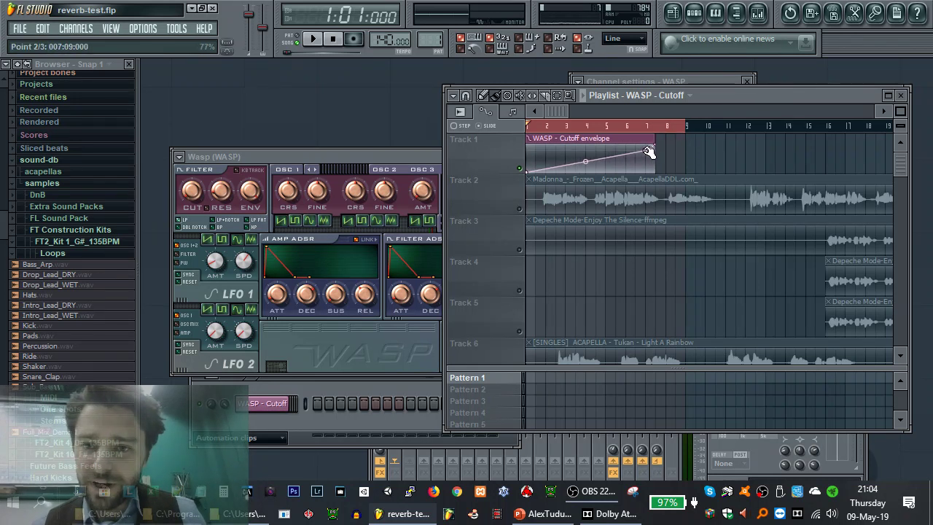
{"action": "left_click_drag", "start_coordinate": [649, 146], "coordinate": [770, 128]}
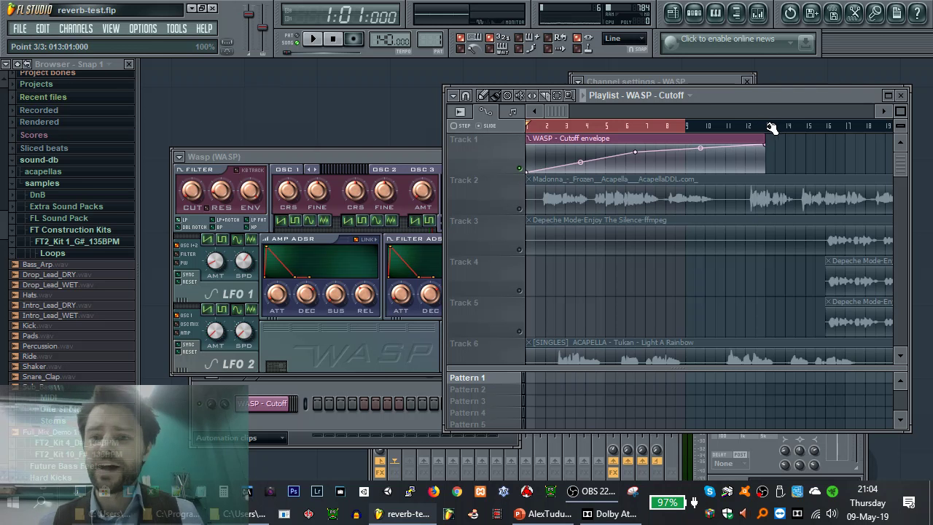
{"action": "right_click", "coordinate": [637, 159]}
{"action": "left_click", "coordinate": [661, 177]}
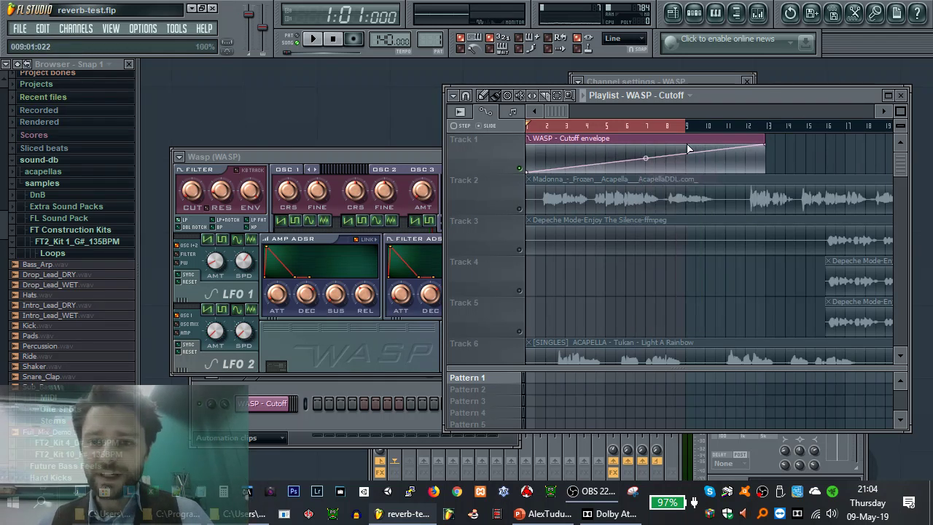
Shape the Cutoff envelope as an upward-bowed Single curve and play it back from the song's start, resetting the position
{"action": "right_click", "coordinate": [764, 145]}
{"action": "left_click", "coordinate": [801, 184]}
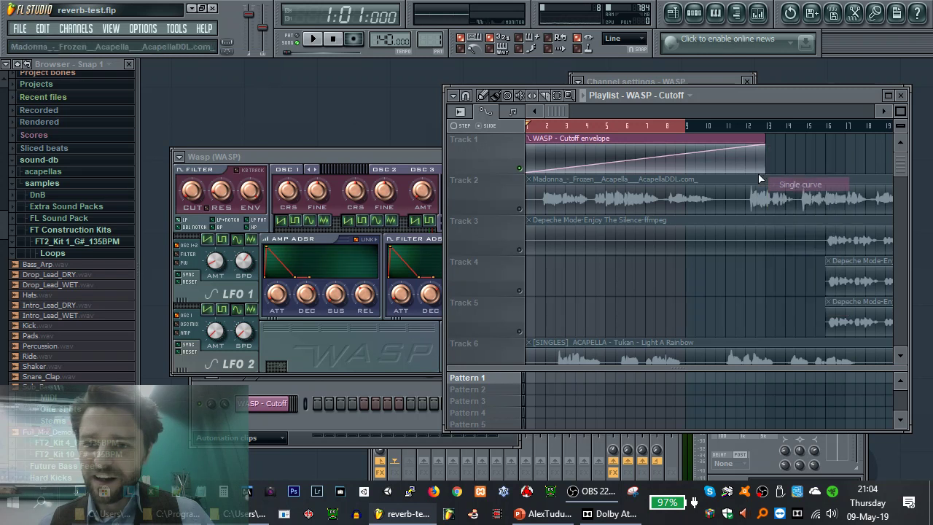
{"action": "left_click_drag", "start_coordinate": [645, 157], "coordinate": [589, 160]}
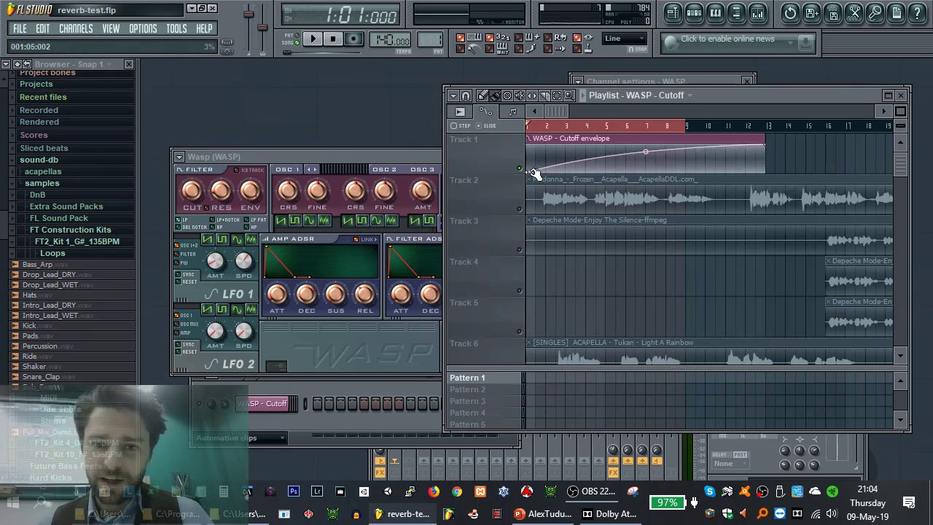
{"action": "left_click_drag", "start_coordinate": [529, 174], "coordinate": [526, 169]}
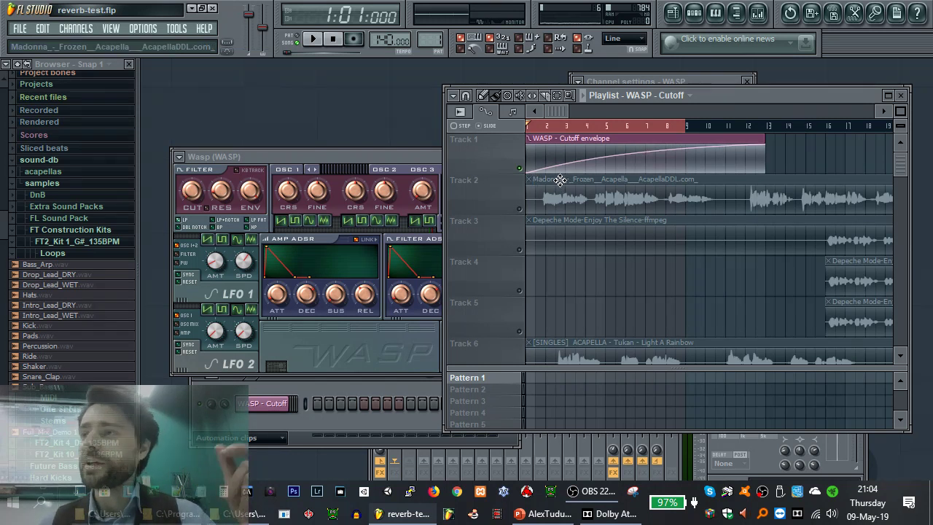
{"action": "key", "text": "space"}
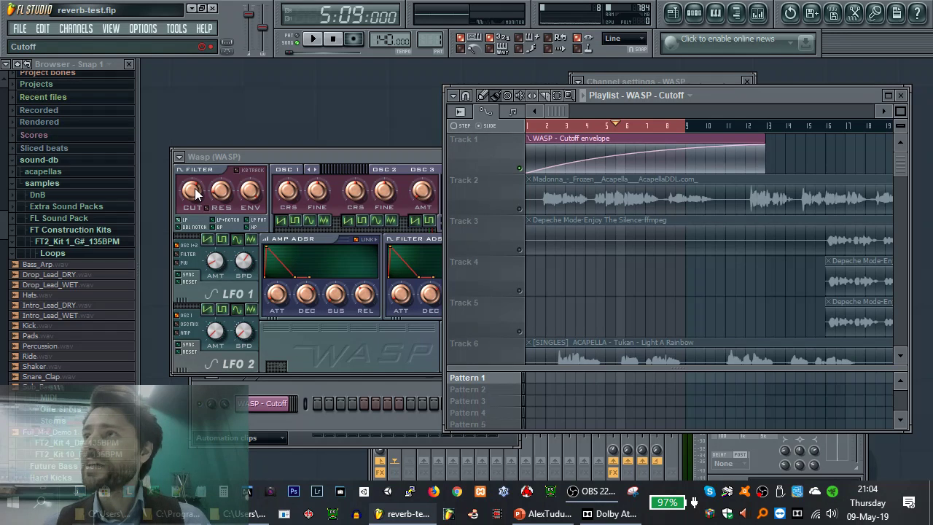
{"action": "left_click_drag", "start_coordinate": [571, 129], "coordinate": [527, 130]}
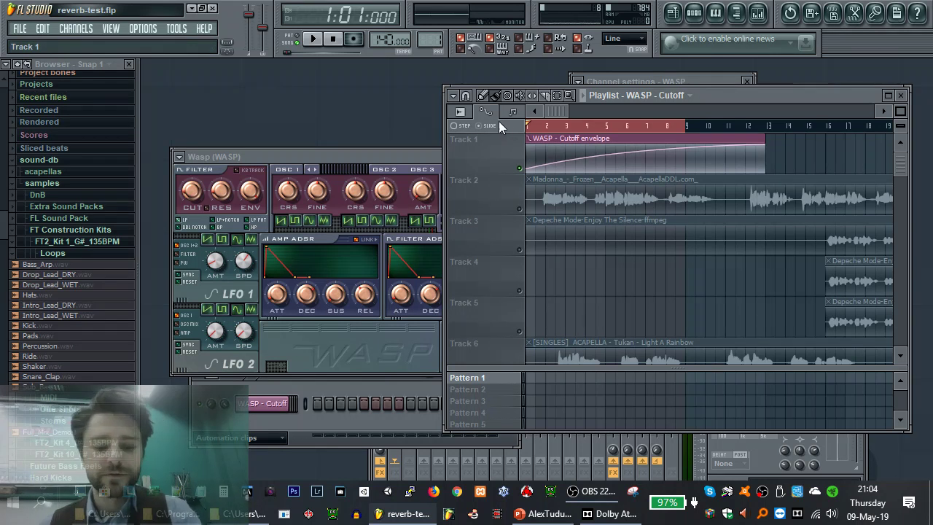
Reposition the Wasp (WASP) window and shift the Playlist aside so more of the synthesizer is visible
{"action": "left_click", "coordinate": [355, 159]}
{"action": "left_click_drag", "start_coordinate": [357, 159], "coordinate": [347, 128]}
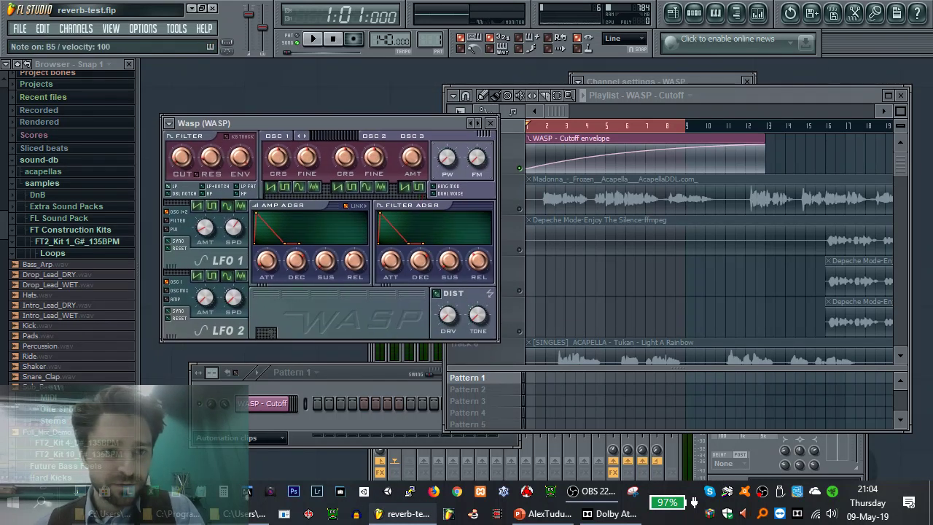
{"action": "mouse_move", "coordinate": [405, 123]}
{"action": "left_mouse_down"}
{"action": "mouse_move", "coordinate": [464, 223]}
{"action": "mouse_move", "coordinate": [407, 129]}
{"action": "left_mouse_up"}
{"action": "left_click_drag", "start_coordinate": [874, 96], "coordinate": [899, 93]}
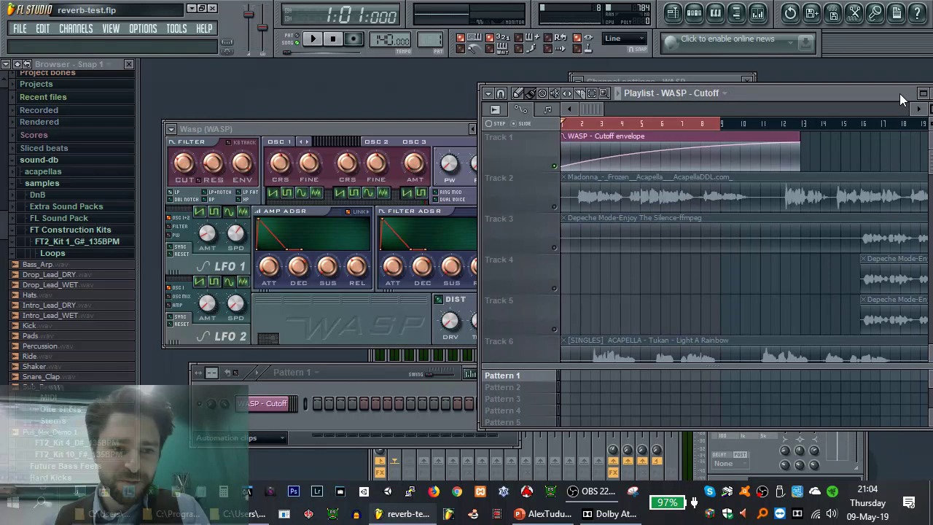
Toggle the Playlist and channel rack windows off and on, leaving the Playlist hidden
{"action": "left_click", "coordinate": [674, 15]}
{"action": "left_click", "coordinate": [675, 14]}
{"action": "left_click", "coordinate": [674, 15]}
{"action": "left_click", "coordinate": [695, 15]}
{"action": "left_click", "coordinate": [696, 16]}
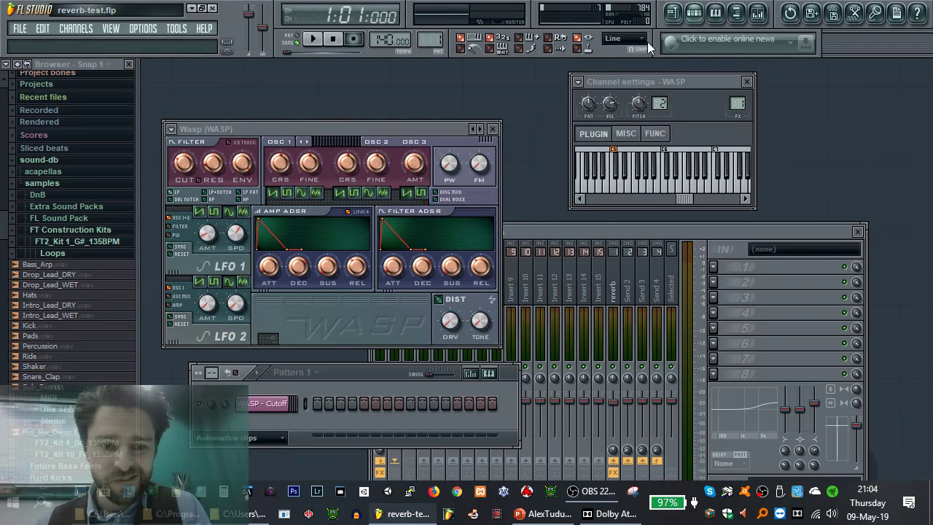
Set the channel rack's display filter to All and select the WASP channel
{"action": "left_click", "coordinate": [248, 438]}
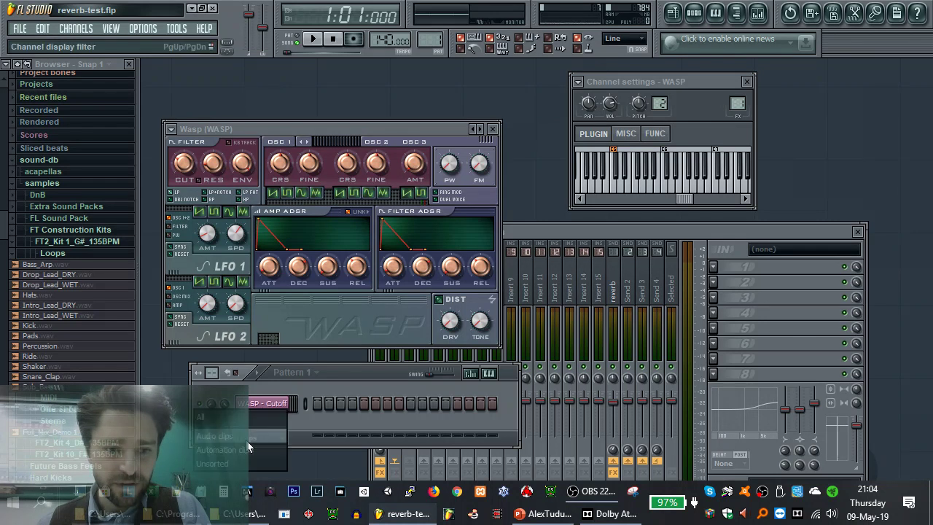
{"action": "left_click", "coordinate": [212, 417]}
{"action": "left_click", "coordinate": [263, 447]}
{"action": "left_click", "coordinate": [264, 448]}
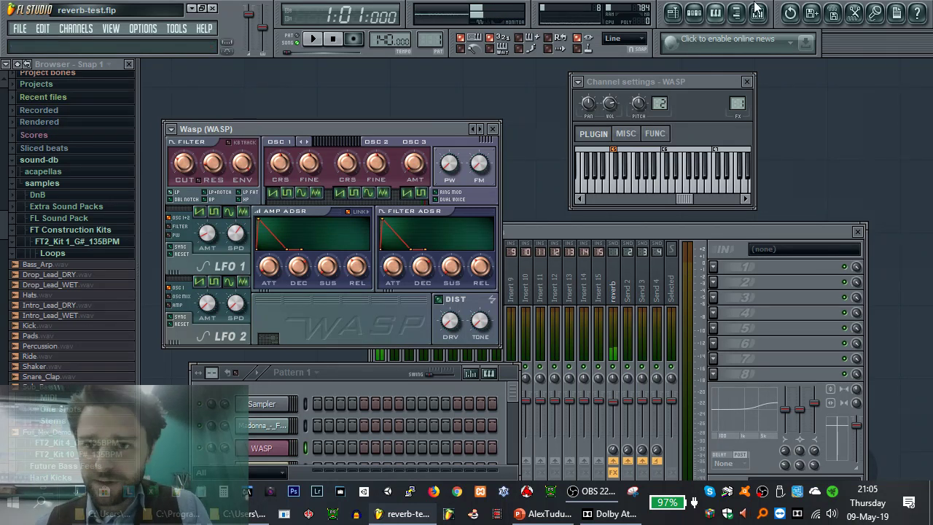
Toggle the channel rack, open the WASP channel's piano roll to examine its note range, and close it again
{"action": "left_click", "coordinate": [693, 13]}
{"action": "left_click", "coordinate": [693, 13]}
{"action": "left_click", "coordinate": [720, 17]}
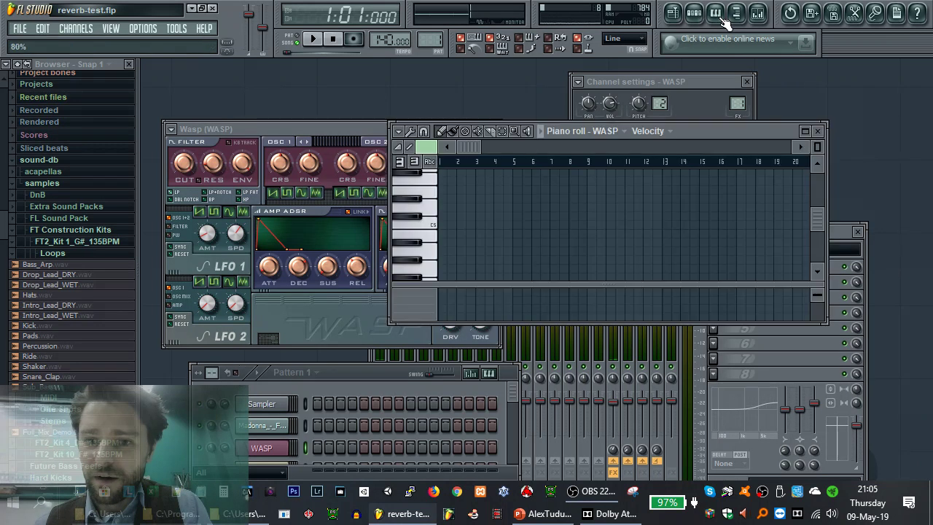
{"action": "scroll", "coordinate": [649, 200], "scroll_direction": "up", "scroll_amount": 3}
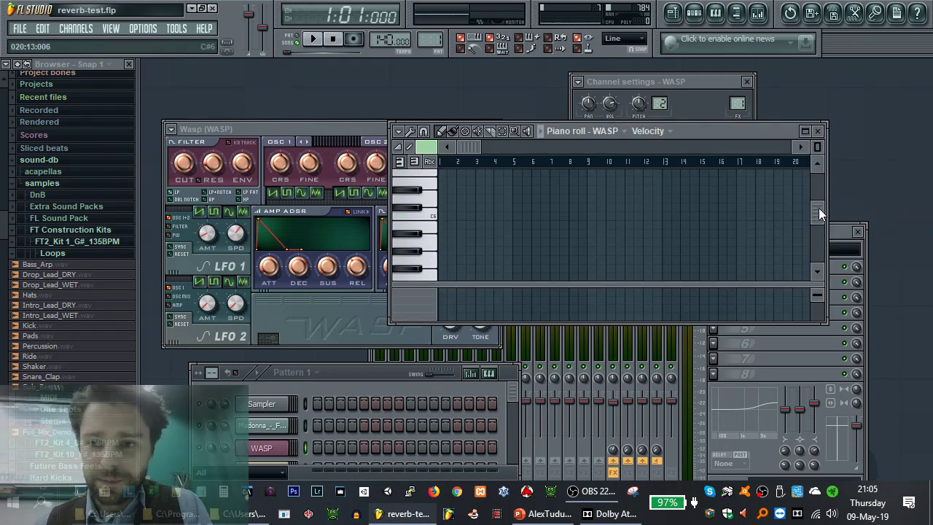
{"action": "left_click_drag", "start_coordinate": [818, 207], "coordinate": [818, 170]}
{"action": "left_click", "coordinate": [818, 131]}
Toggle the browser and channel rack off and on, and reopen the Playlist with its position at the start
{"action": "left_click", "coordinate": [736, 13]}
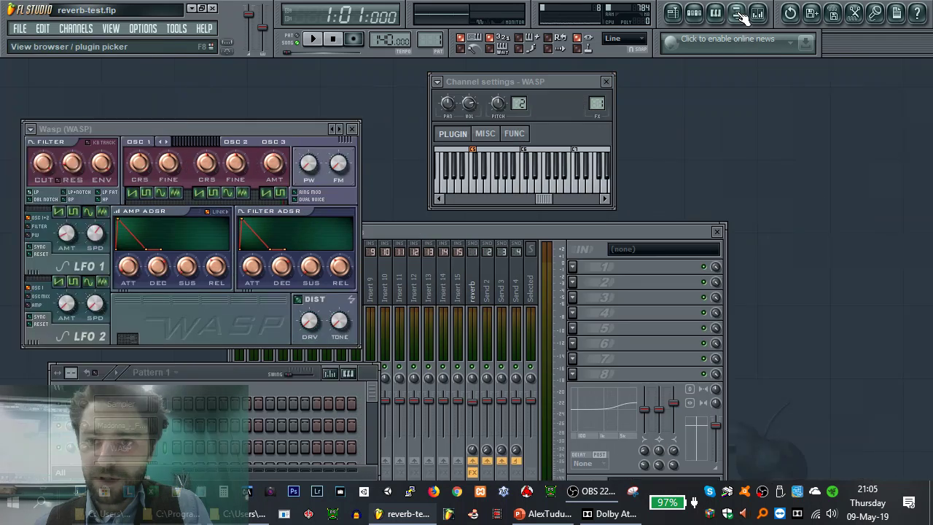
{"action": "left_click", "coordinate": [736, 13]}
{"action": "left_click", "coordinate": [693, 13]}
{"action": "left_click", "coordinate": [694, 13]}
{"action": "left_click", "coordinate": [672, 13]}
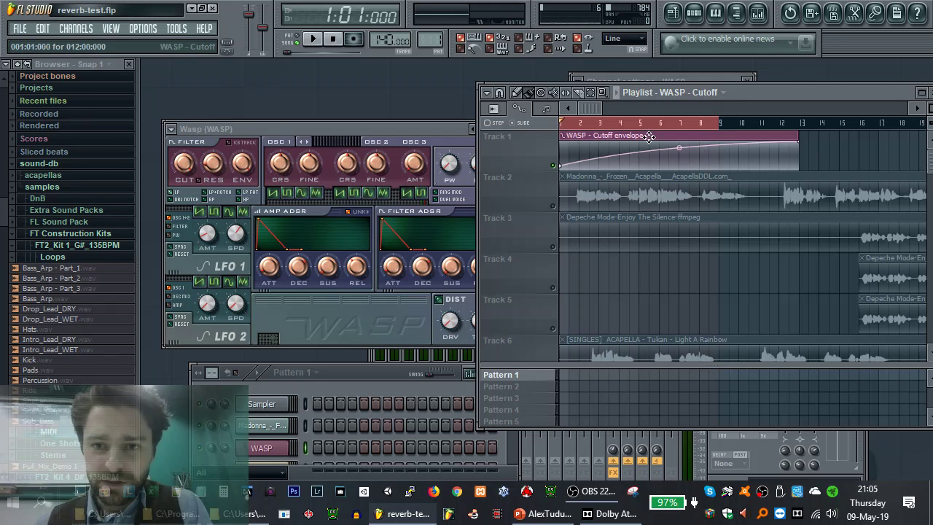
{"action": "mouse_move", "coordinate": [576, 122]}
{"action": "left_mouse_down"}
{"action": "mouse_move", "coordinate": [625, 122]}
{"action": "mouse_move", "coordinate": [551, 123]}
{"action": "left_mouse_up"}
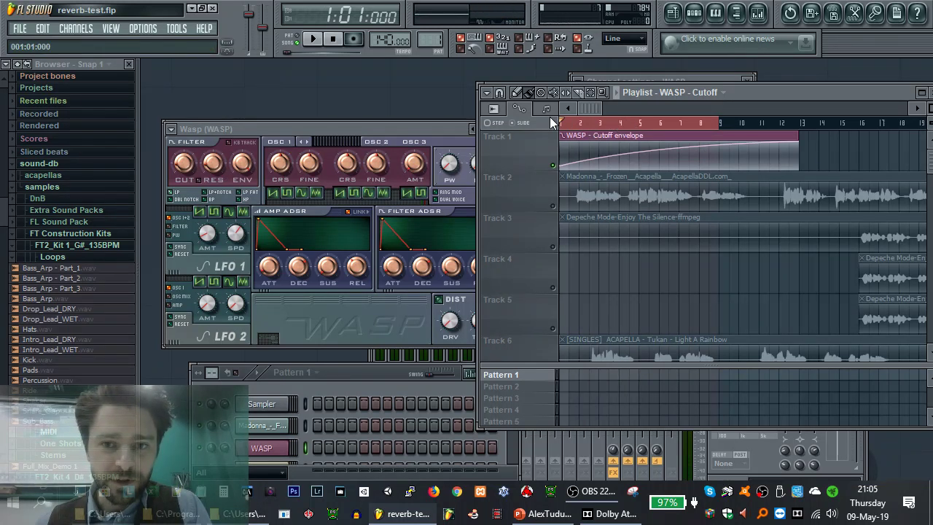
Bring the Wasp synth forward, play the song with the cutoff automation, and move the playback position to bar 11
{"action": "left_click", "coordinate": [346, 134]}
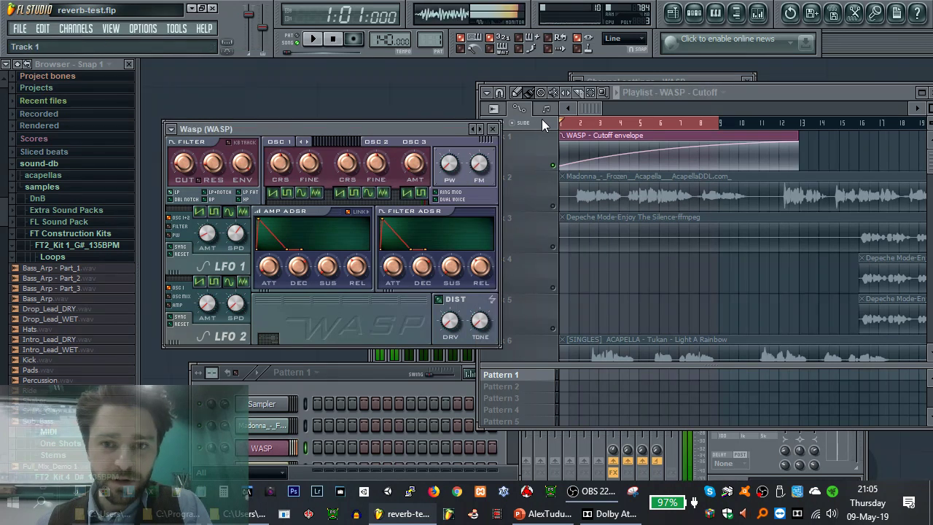
{"action": "key", "text": "space"}
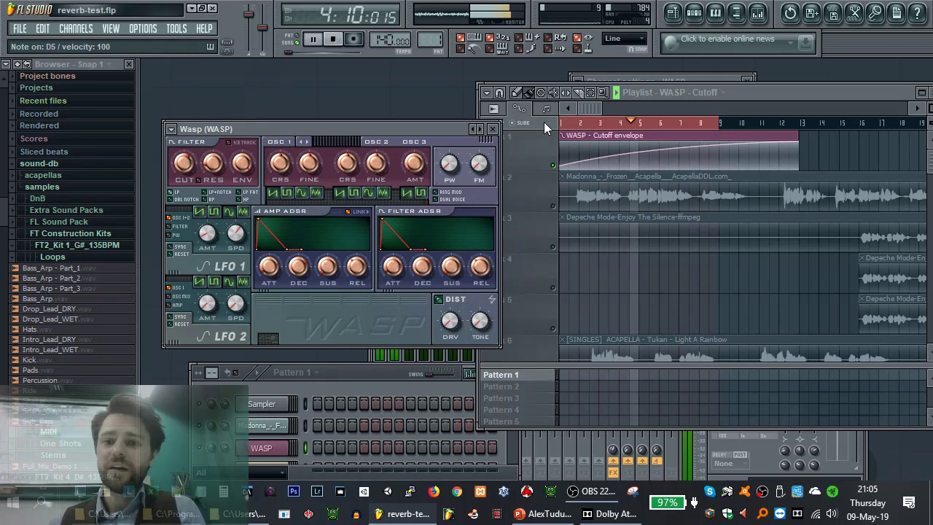
{"action": "key", "text": "space"}
{"action": "left_click_drag", "start_coordinate": [723, 130], "coordinate": [769, 118]}
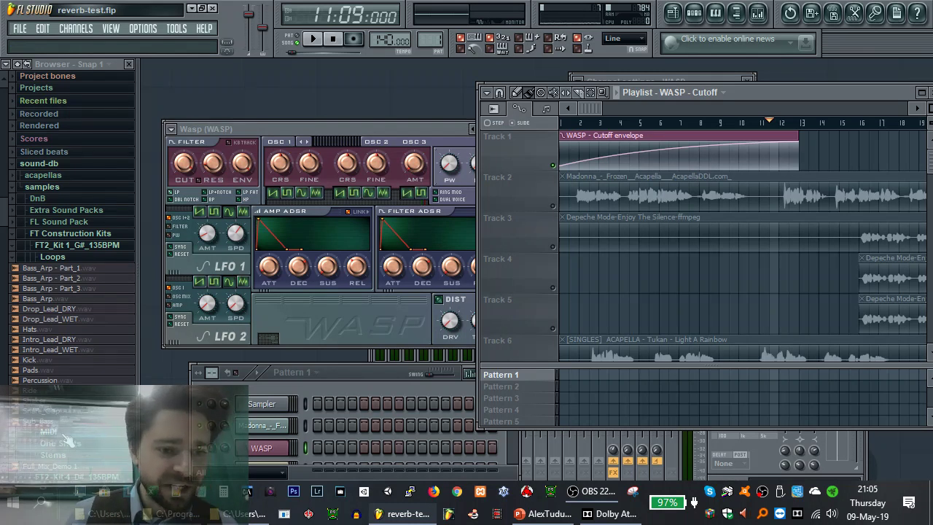
Load the Intro_Melody MIDI clip from the sample kit into the WASP channel and briefly play the song
{"action": "scroll", "coordinate": [68, 440], "scroll_direction": "down", "scroll_amount": 3}
{"action": "left_click", "coordinate": [351, 377]}
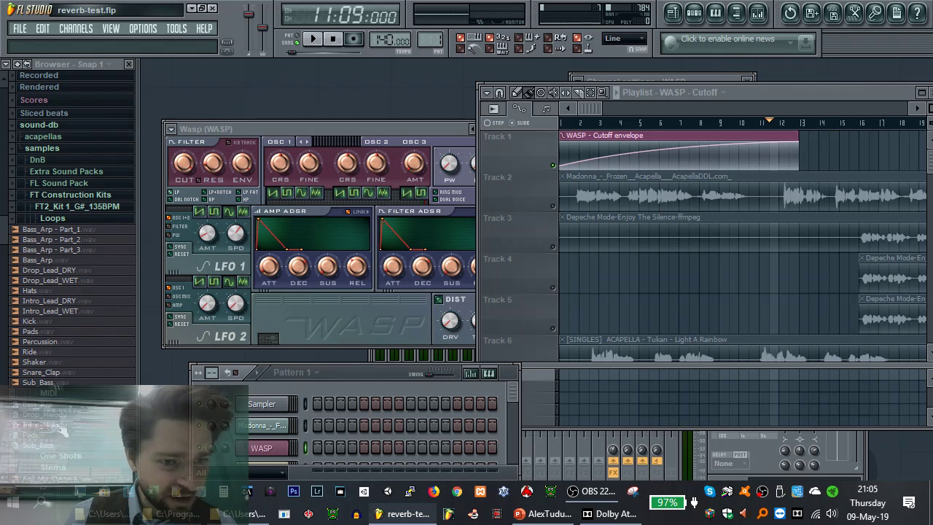
{"action": "left_click_drag", "start_coordinate": [62, 423], "coordinate": [364, 447]}
{"action": "left_click", "coordinate": [495, 432]}
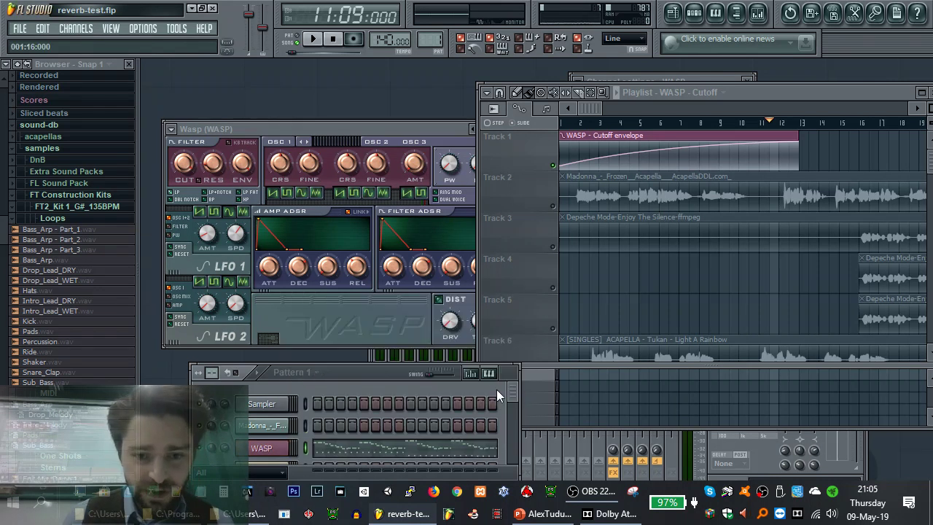
{"action": "key", "text": "space"}
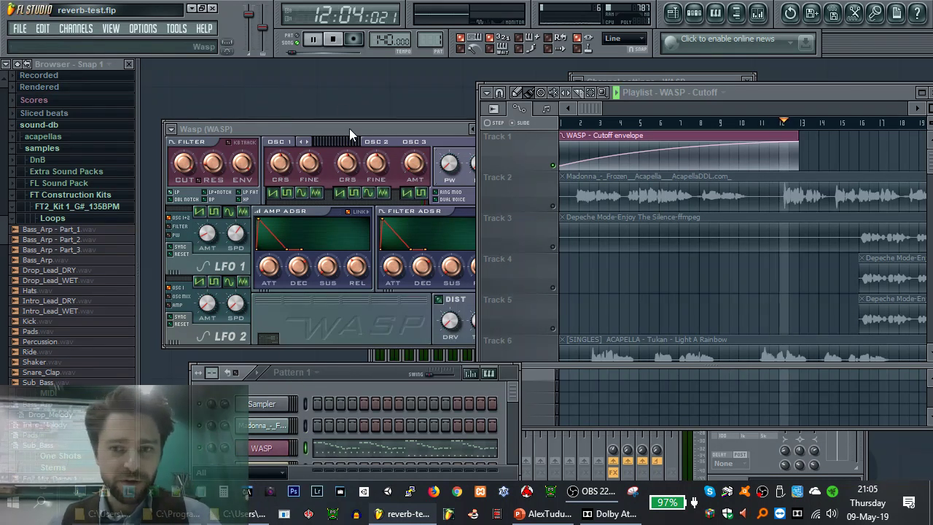
{"action": "key", "text": "space"}
Move the Madonna acapella clip to Track 4 and place a Pattern 1 clip at the start of Track 2
{"action": "left_click_drag", "start_coordinate": [656, 195], "coordinate": [656, 277]}
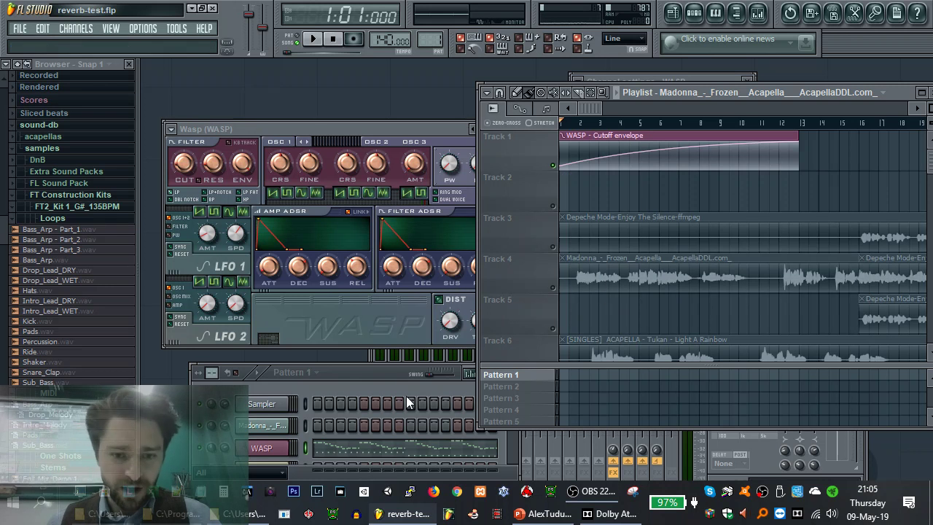
{"action": "left_click", "coordinate": [484, 436]}
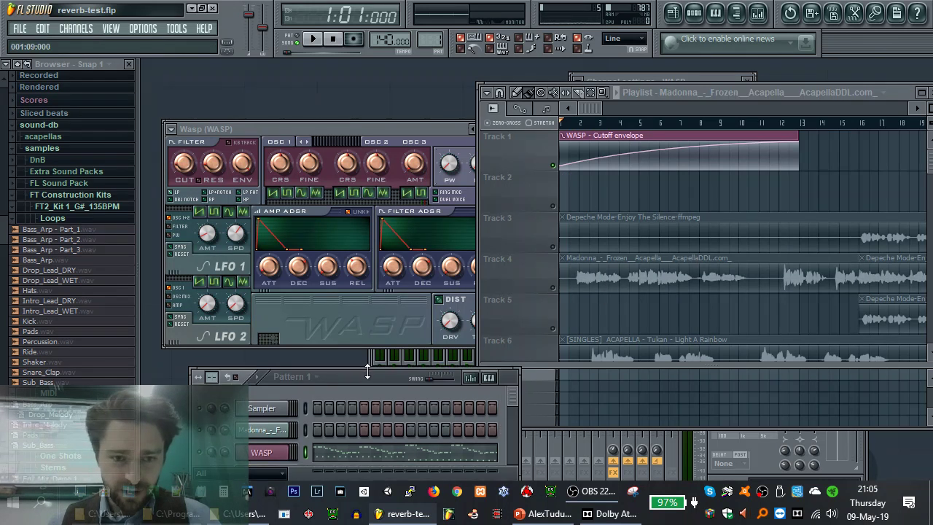
{"action": "left_click", "coordinate": [552, 393]}
{"action": "left_click", "coordinate": [619, 193]}
{"action": "left_click_drag", "start_coordinate": [619, 193], "coordinate": [570, 203]}
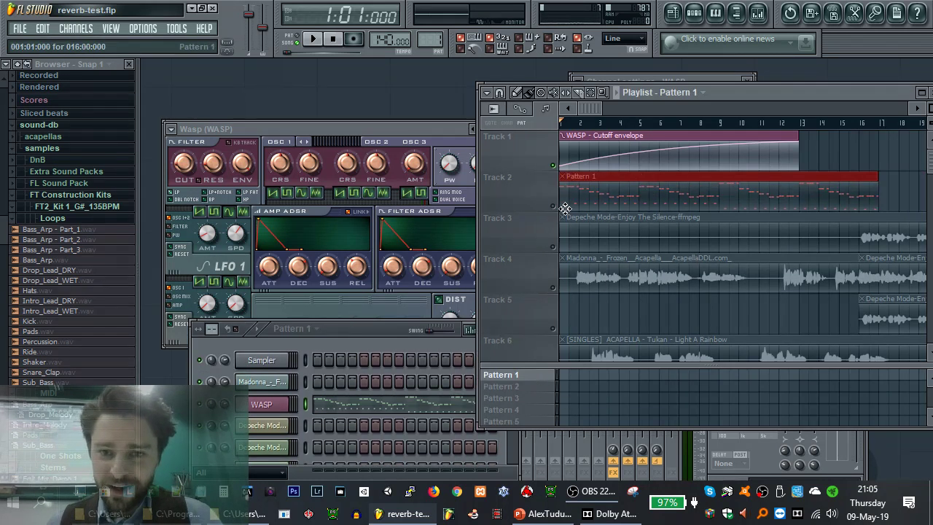
Extend the WASP cutoff envelope to bar 17, add a peak point at bar 9, and curve it down to a low endpoint
{"action": "left_click_drag", "start_coordinate": [802, 143], "coordinate": [881, 139]}
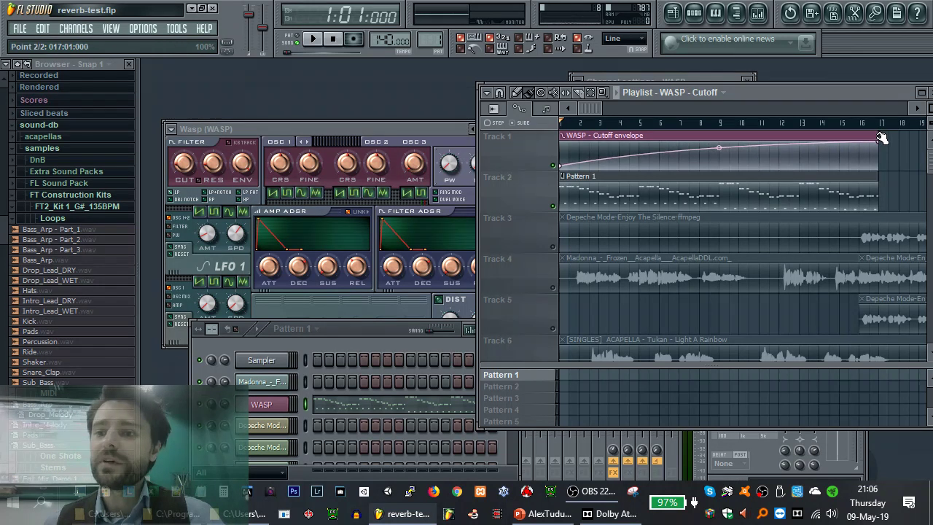
{"action": "right_click", "coordinate": [722, 154]}
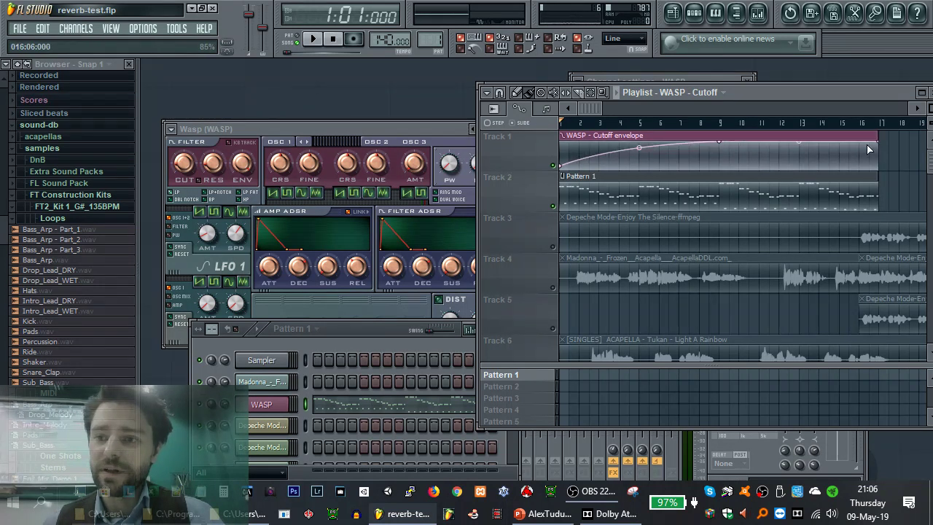
{"action": "left_click_drag", "start_coordinate": [881, 141], "coordinate": [869, 171]}
{"action": "left_click_drag", "start_coordinate": [798, 159], "coordinate": [798, 168]}
Play the song from the start to hear the cutoff envelope sweep the WASP melody, stop it, and focus the Wasp window
{"action": "key", "text": "space"}
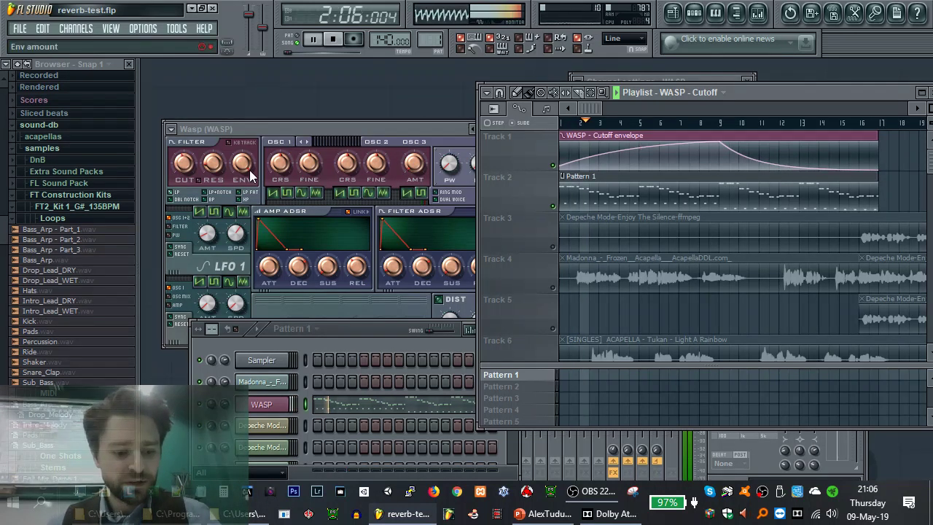
{"action": "key", "text": "ctrl+n"}
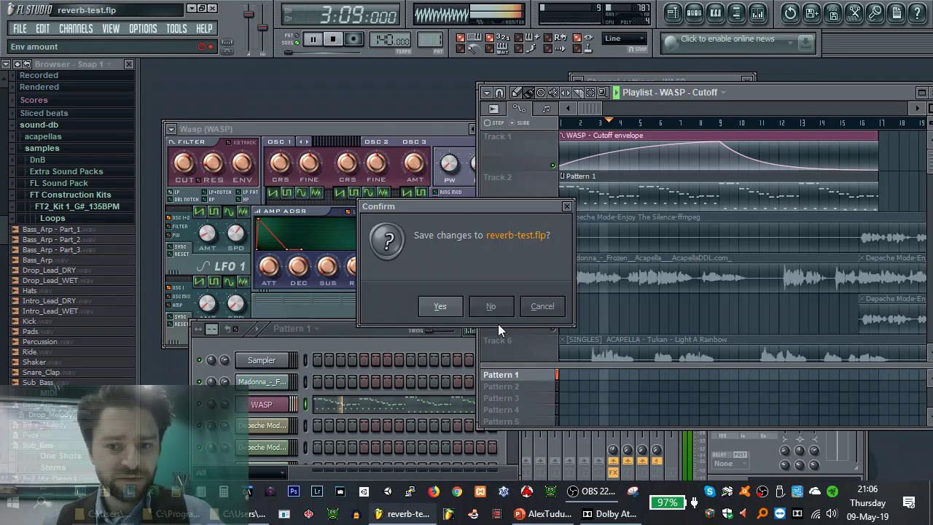
{"action": "left_click", "coordinate": [542, 306]}
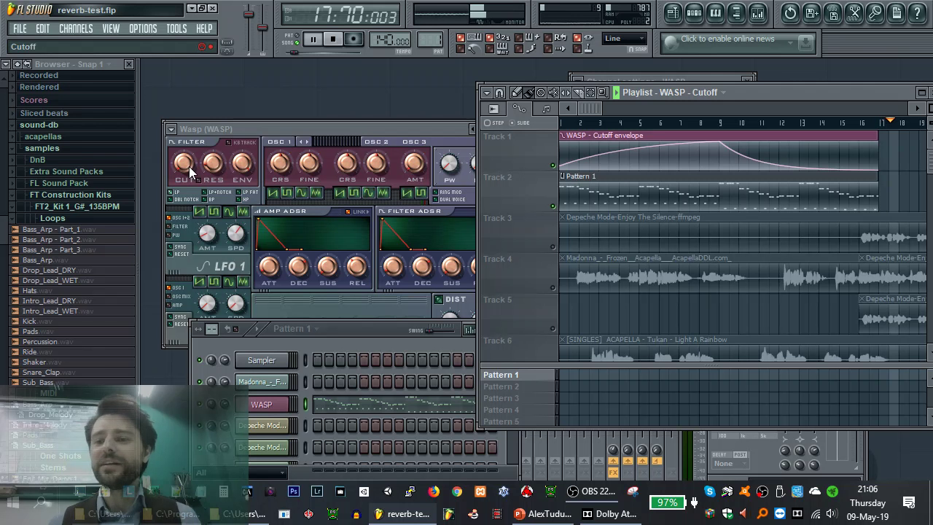
{"action": "key", "text": "space"}
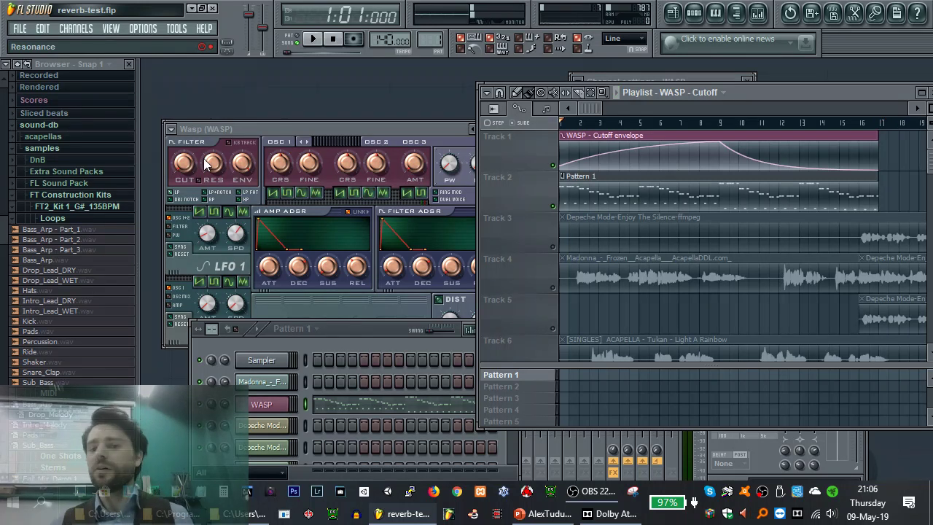
{"action": "left_click", "coordinate": [179, 166]}
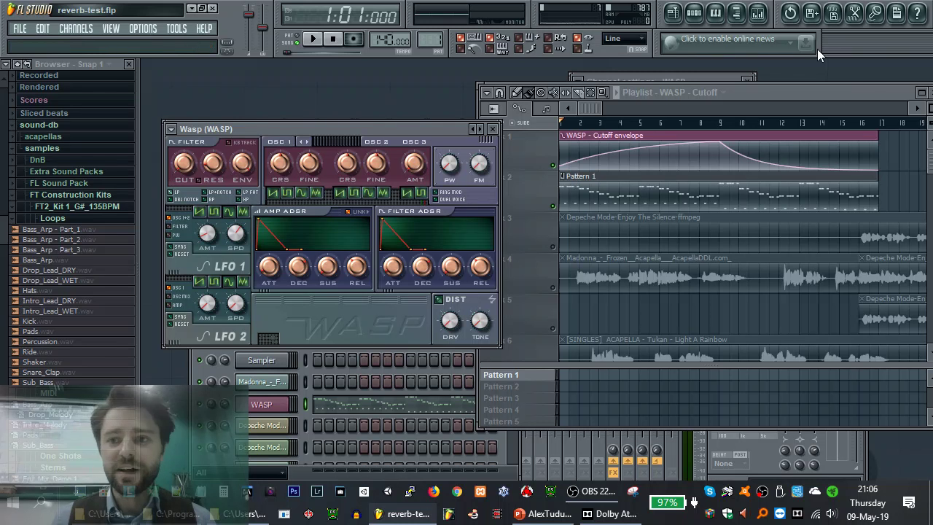
Inspect the dry and wet levels of ArtsAcoustic Reverb on the mixer's reverb track, keeping dry fully down, and close the plugin
{"action": "left_click", "coordinate": [757, 13]}
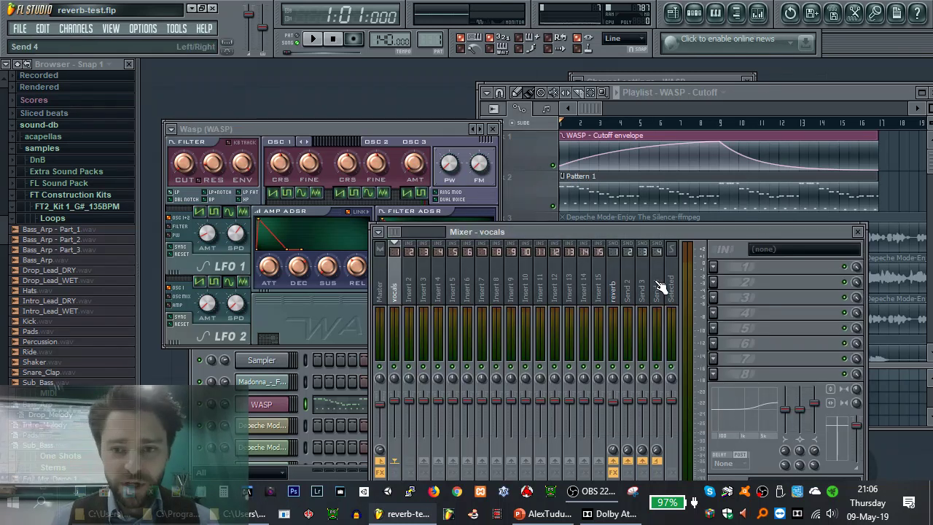
{"action": "left_click", "coordinate": [613, 290]}
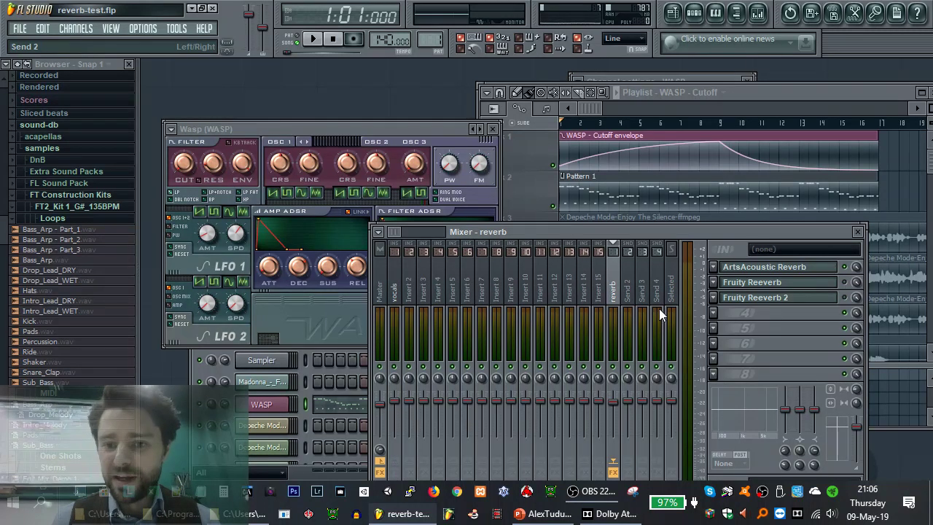
{"action": "left_click", "coordinate": [772, 267]}
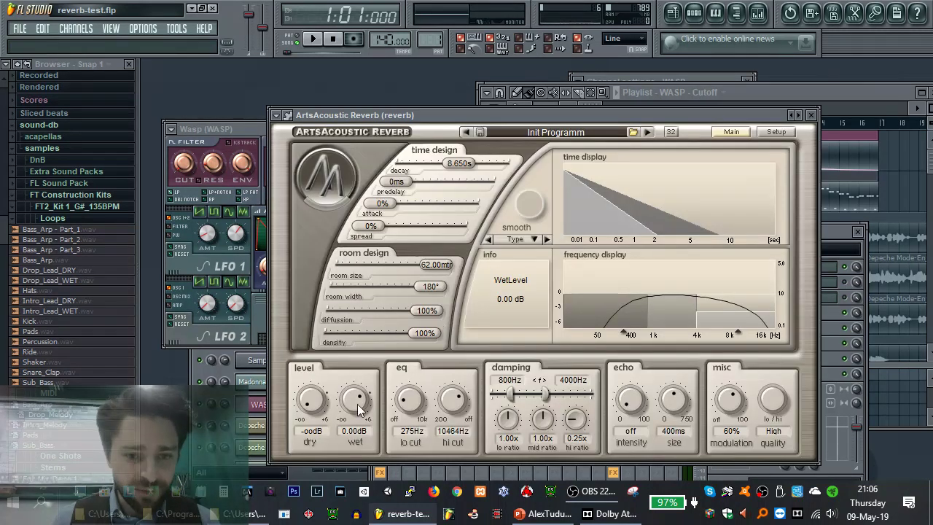
{"action": "left_click_drag", "start_coordinate": [312, 399], "coordinate": [313, 408]}
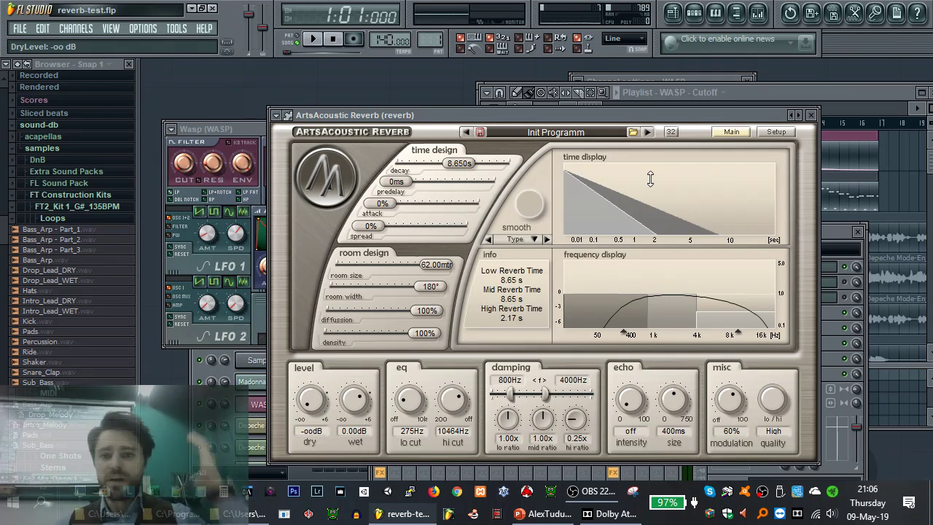
{"action": "left_click", "coordinate": [810, 114]}
Show the tempo's automation options and dismiss them, and bring the Wasp and WASP channel settings windows to the front
{"action": "right_click", "coordinate": [384, 42]}
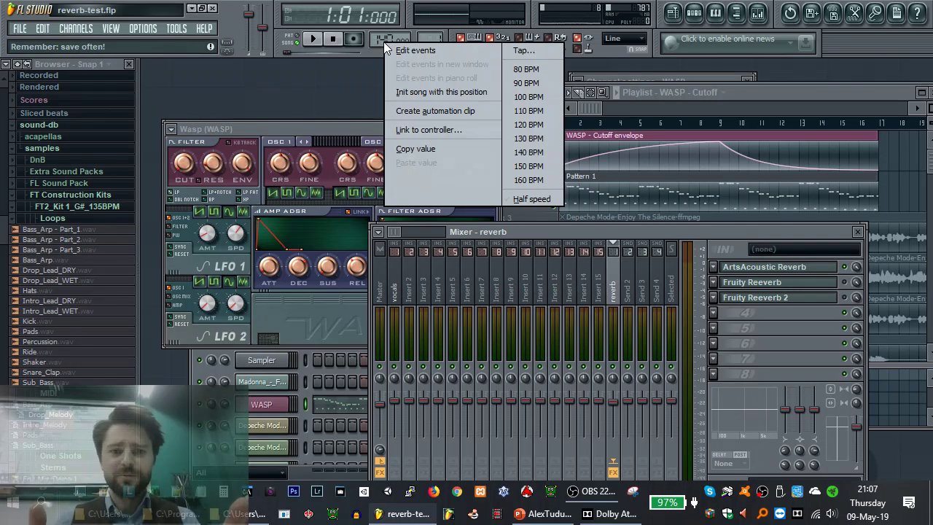
{"action": "left_click", "coordinate": [327, 128]}
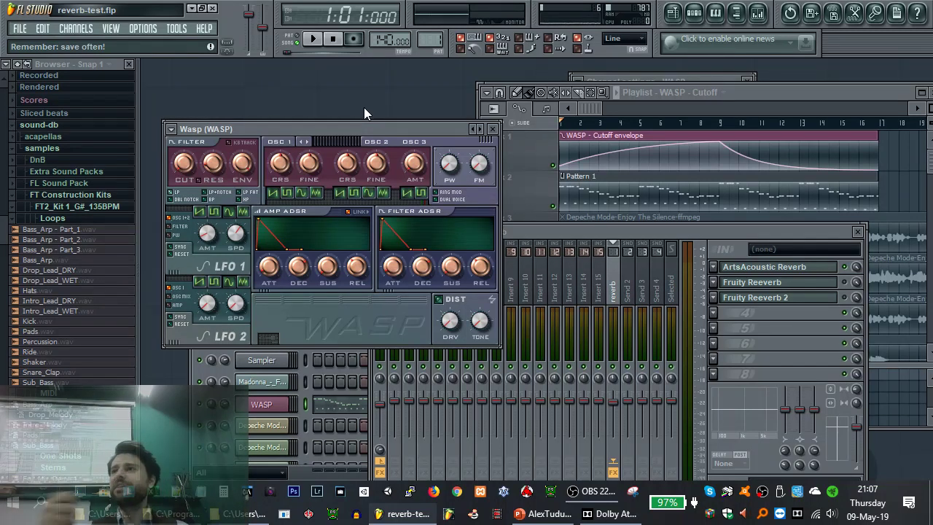
{"action": "left_click", "coordinate": [610, 75]}
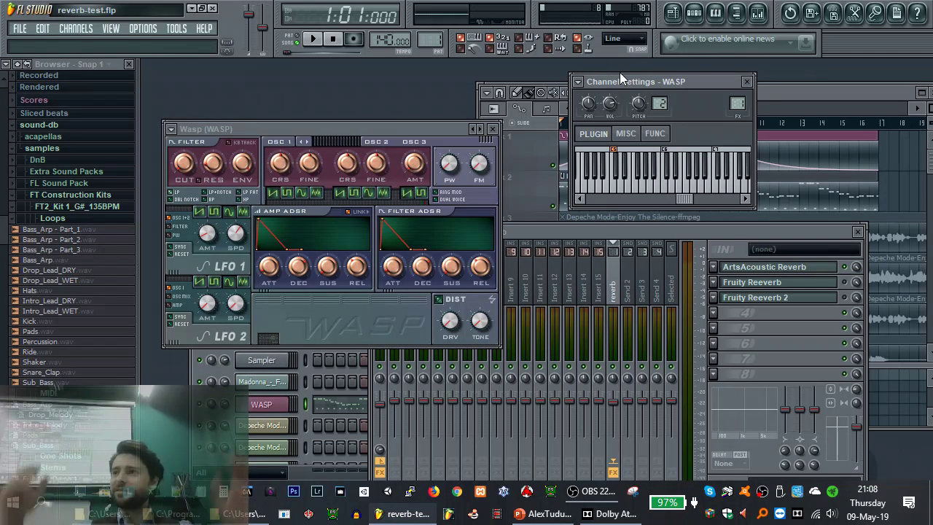